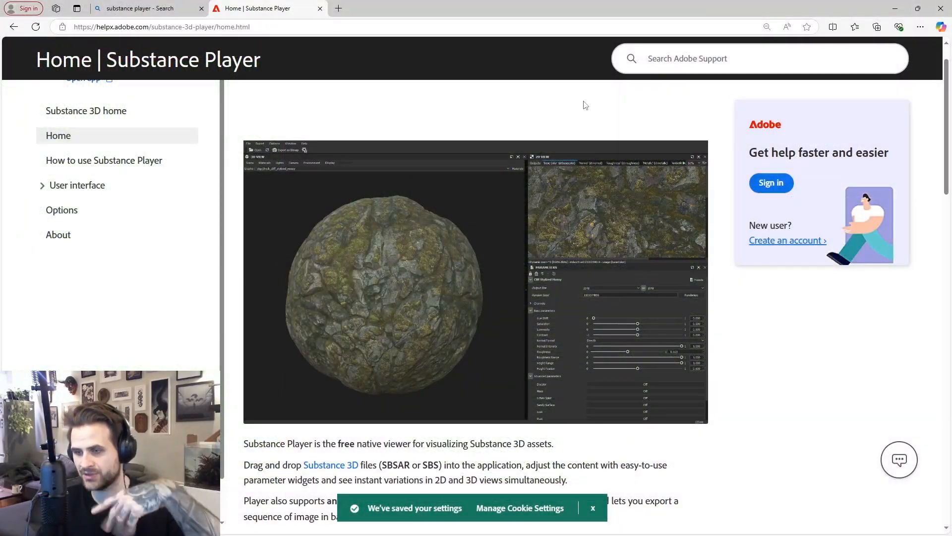
scroll(584, 102, "down", 6)
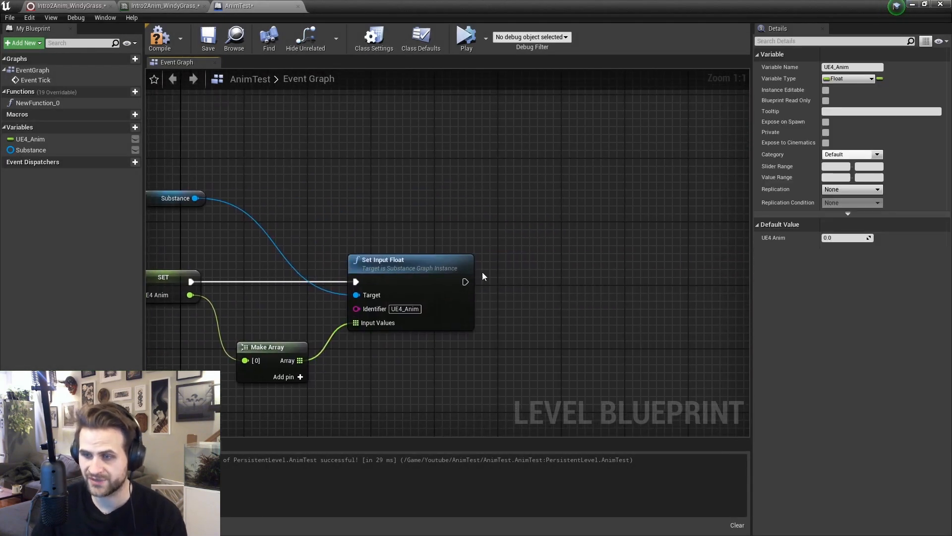
In Unreal's Event Graph, extend the execution output of Set Input Float with a sync rendering node found by searching "sync rend".
left_click_drag(464, 282, 554, 233)
type("sync rend")
left_click(604, 290)
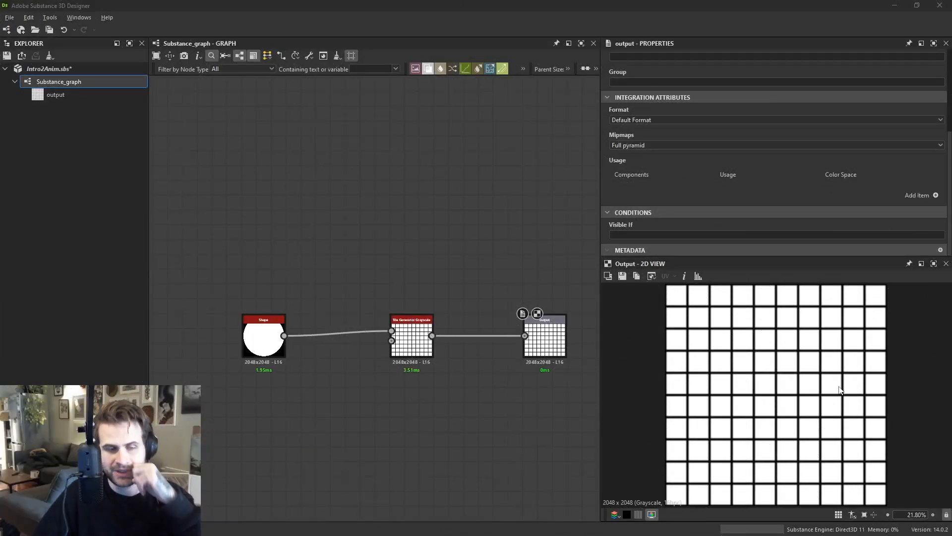
In Substance 3D Designer, display the Tile Generator Grayscale node's properties and 2D preview.
left_click_drag(411, 346, 406, 351)
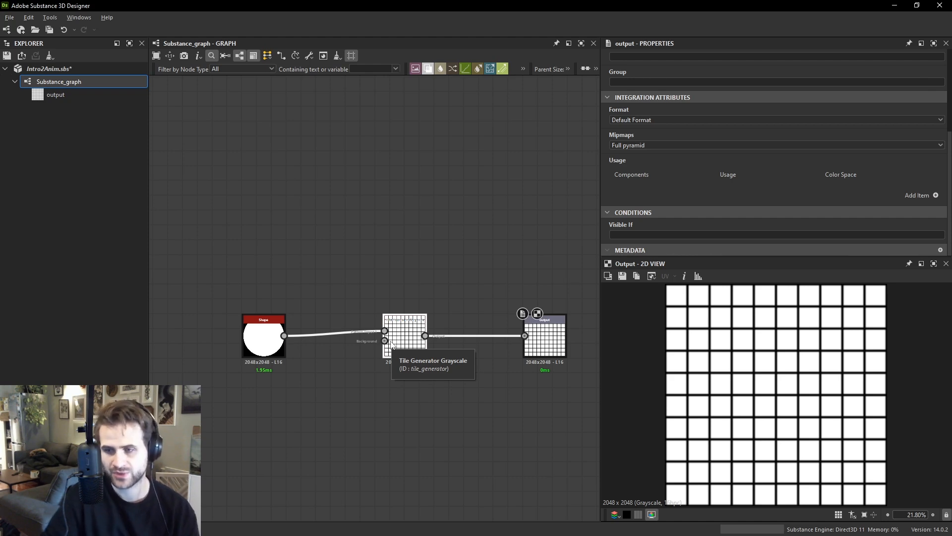
middle_click_drag(440, 255, 425, 256)
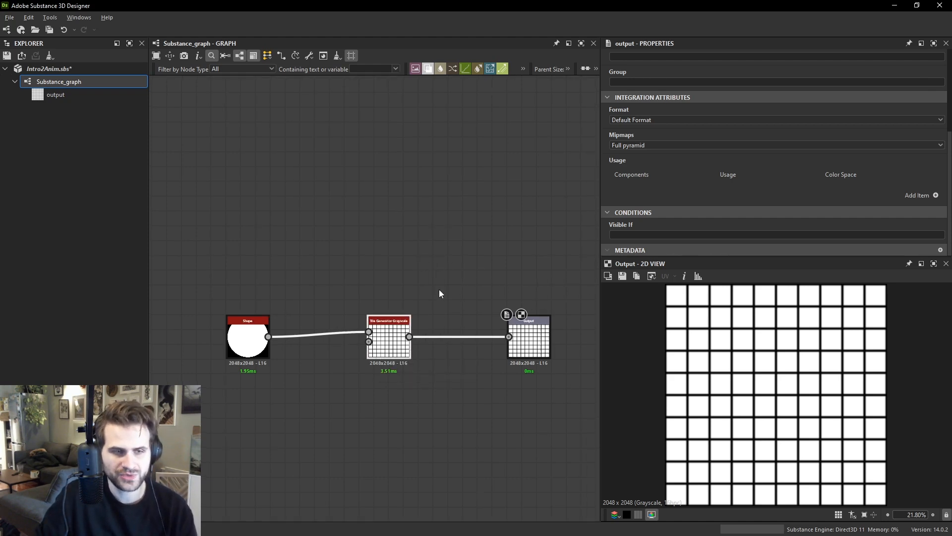
left_click(388, 341)
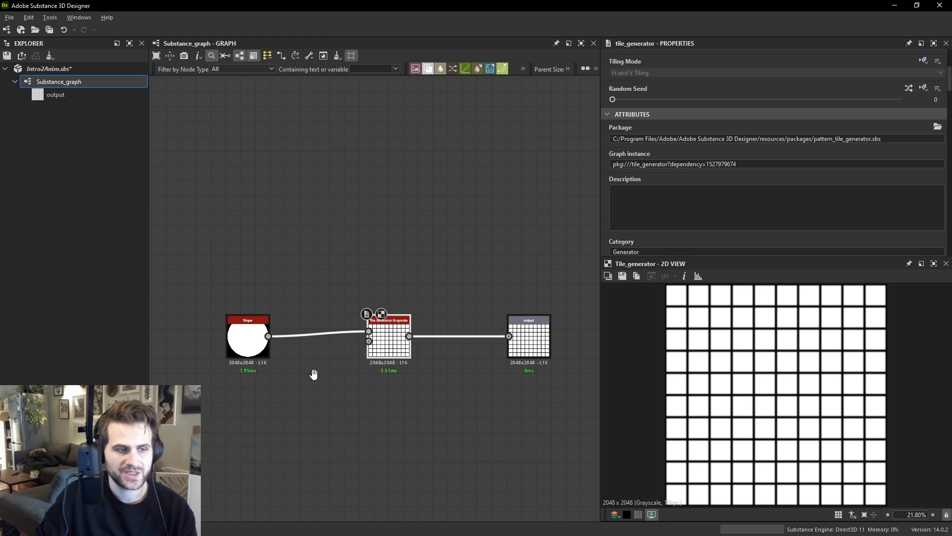
Reduce the Scale of the Disc pattern in the Shape node to 0.73.
middle_click_drag(313, 374, 388, 362)
left_click(323, 328)
scroll(748, 192, "down", 5)
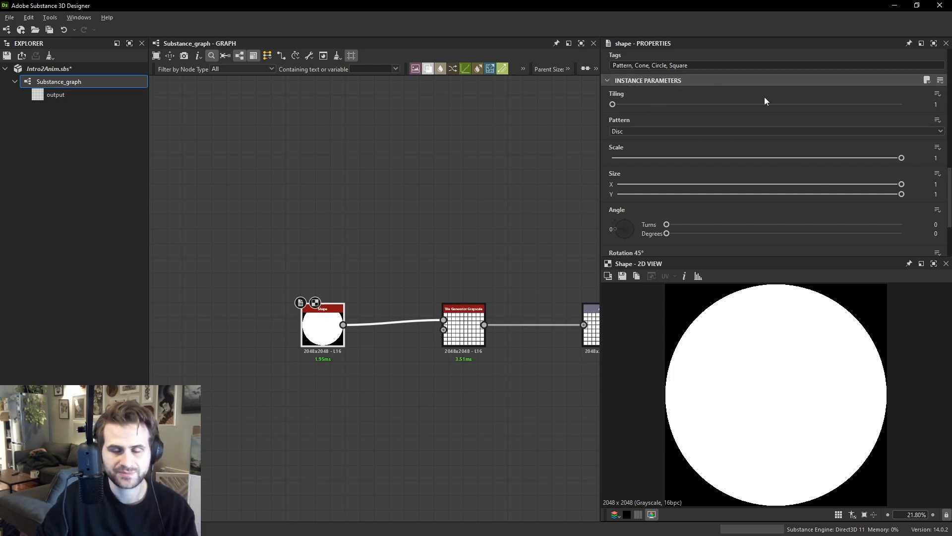
left_click_drag(902, 158, 823, 155)
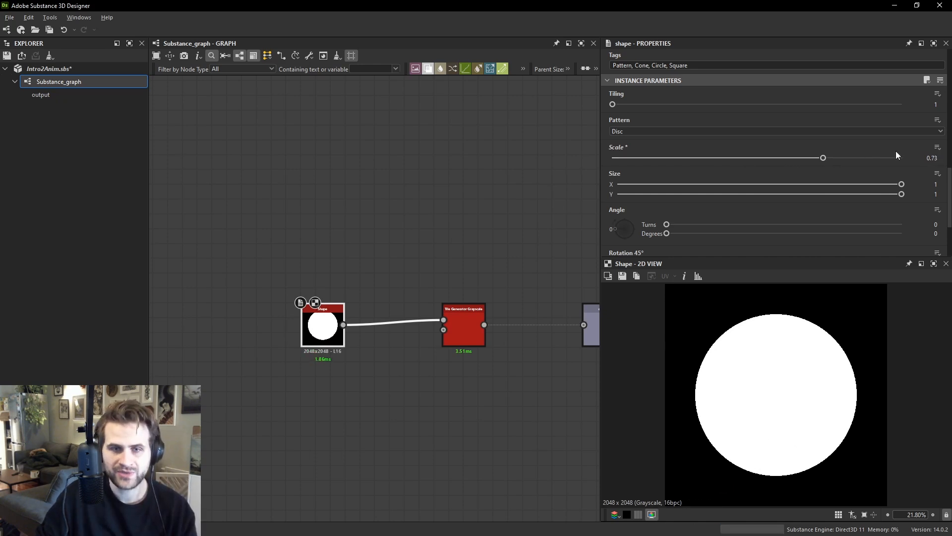
Expose the Shape node's Scale as a new graph input with the identifier Circle_Size.
left_click(938, 148)
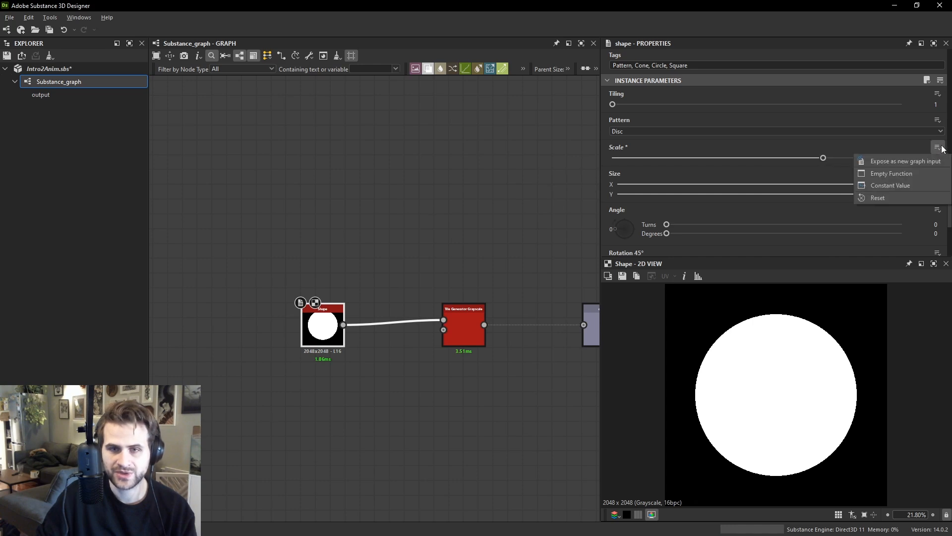
left_click(911, 161)
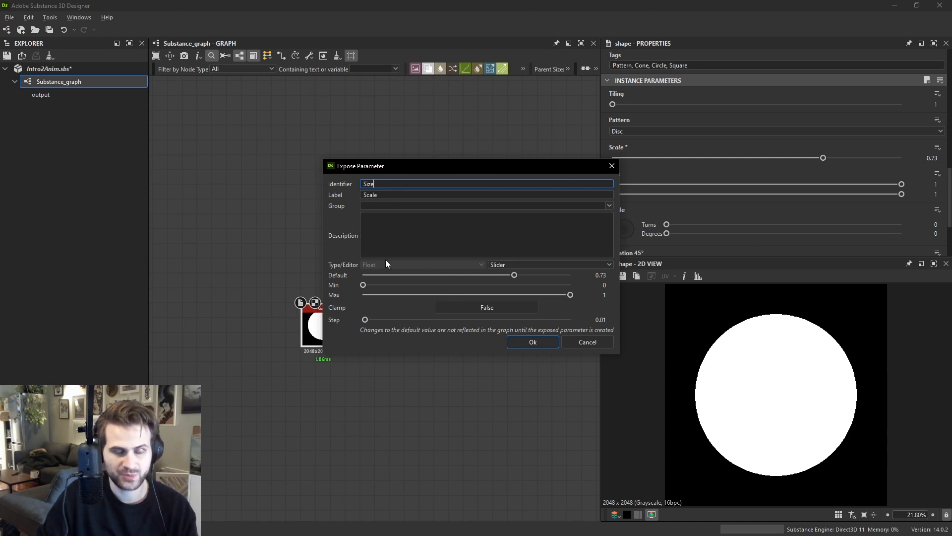
left_click_drag(400, 183, 282, 188)
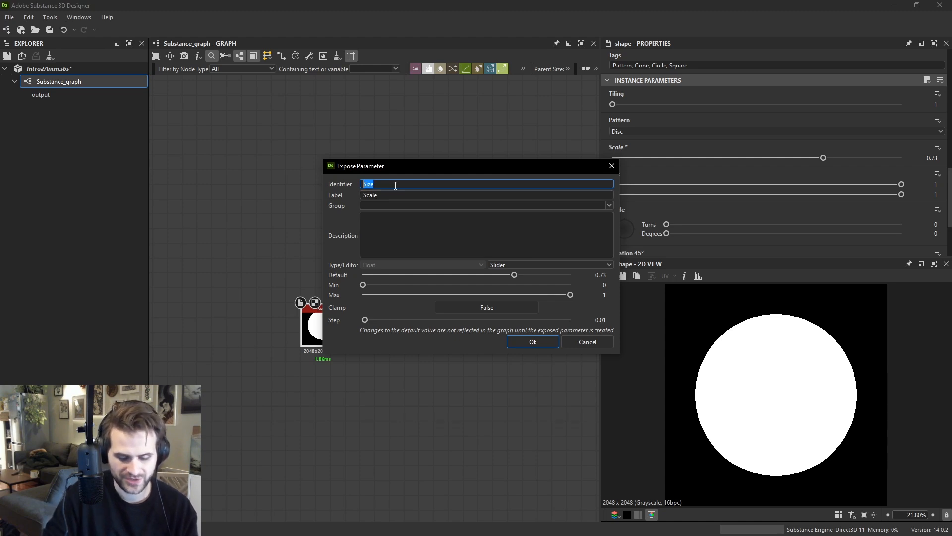
type("Circler")
type("_Siz")
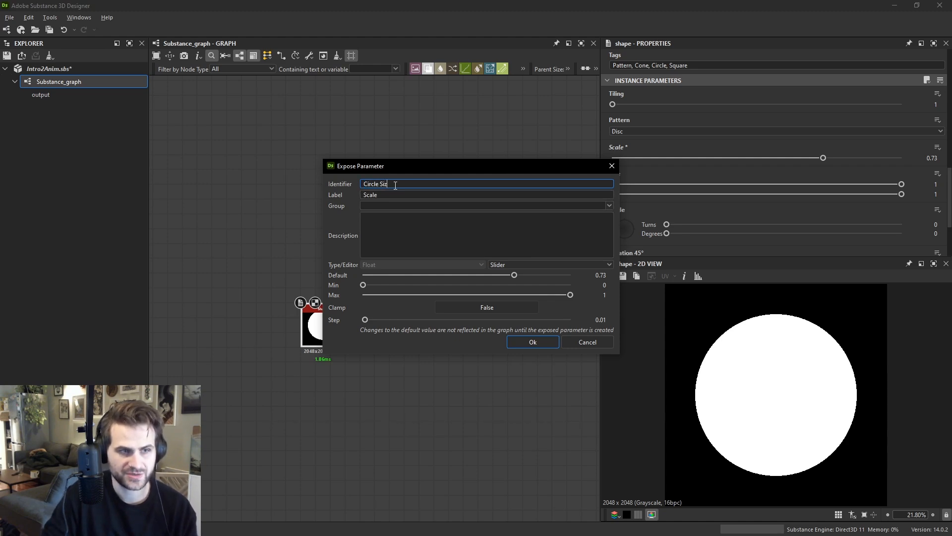
type("e")
Label the exposed parameter Circle Size and create it.
key("Tab")
type("Ci")
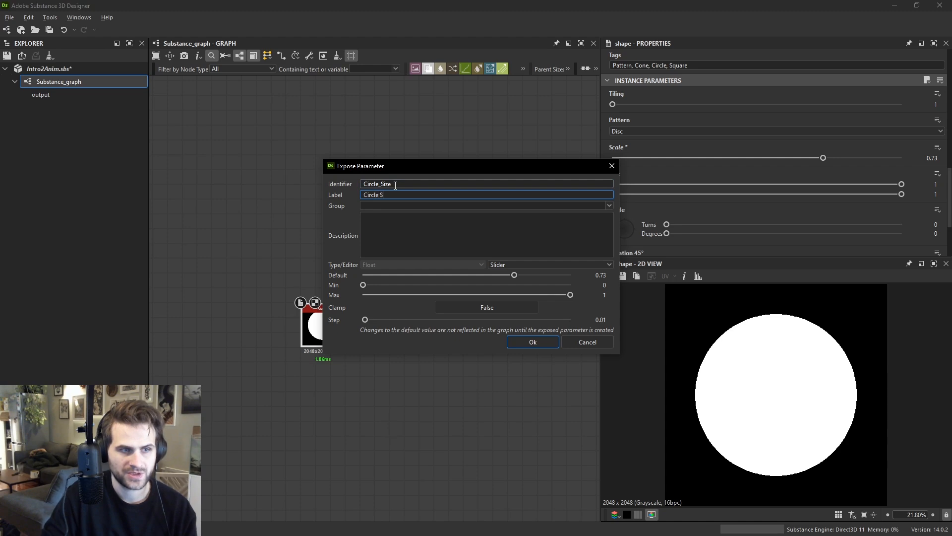
type("rcle Size")
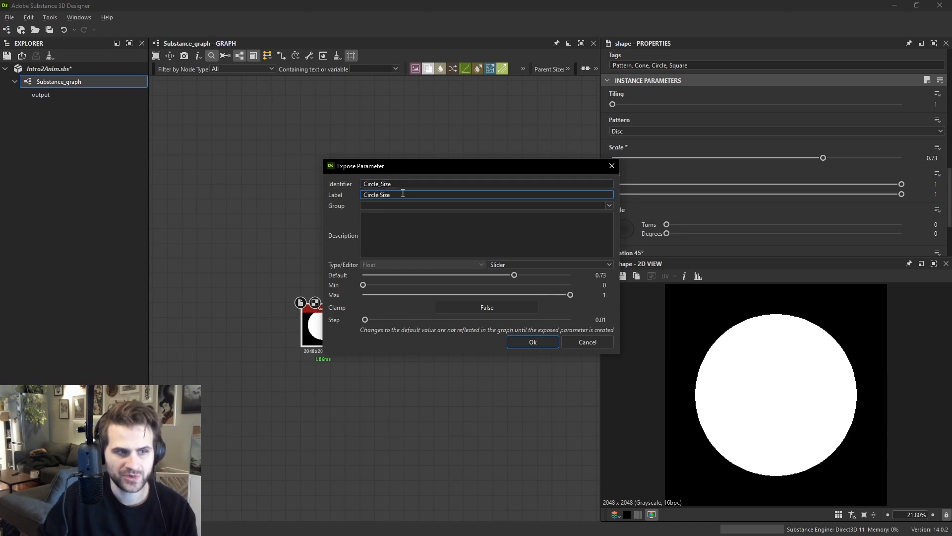
left_click_drag(563, 165, 467, 161)
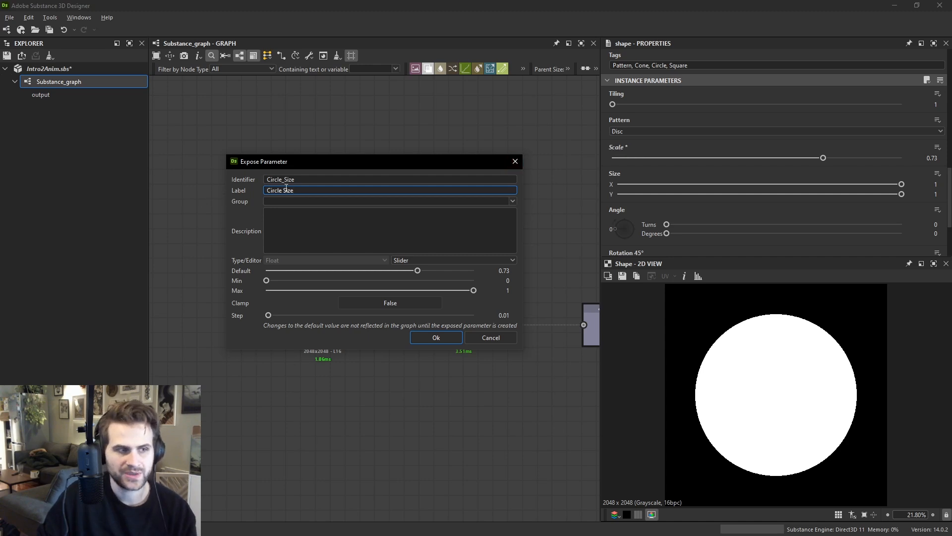
left_click_drag(306, 178, 250, 177)
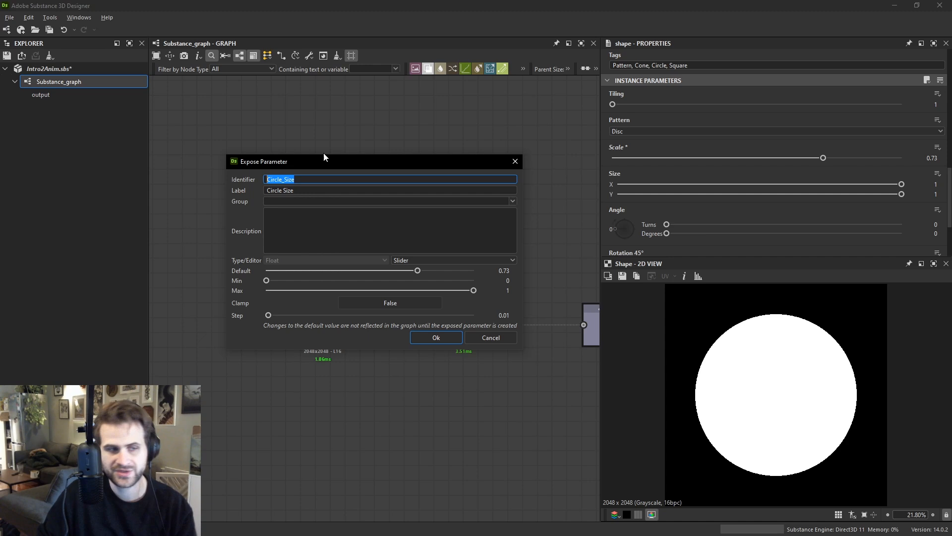
left_click(298, 191)
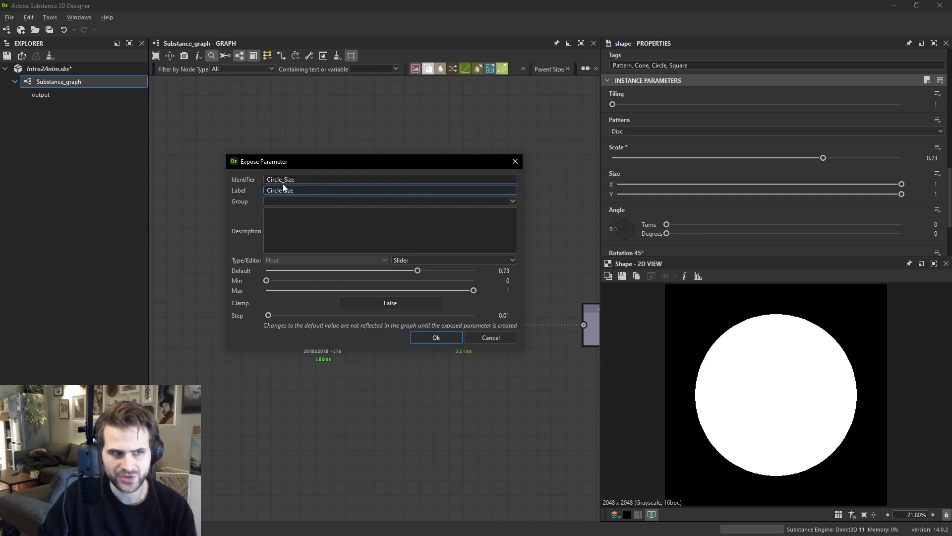
left_click(307, 180)
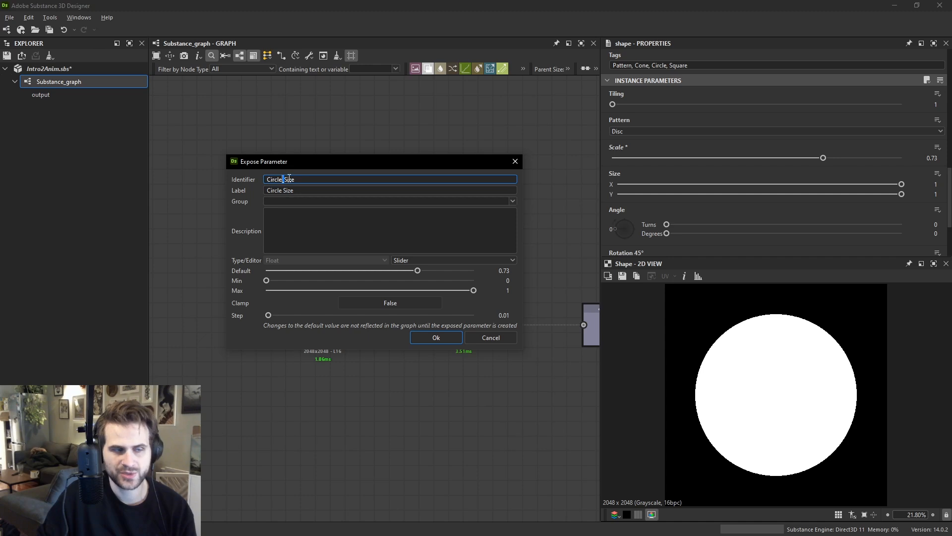
left_click(437, 337)
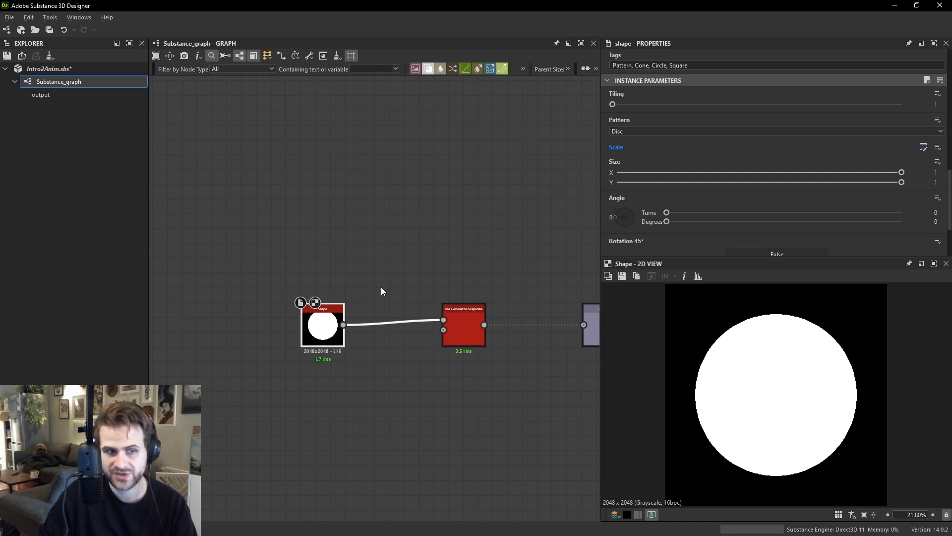
Set the default of the graph's Circle Size input parameter to 0.44.
mouse_move(320, 333)
left_mouse_down()
mouse_move(351, 299)
mouse_move(335, 343)
mouse_move(313, 318)
mouse_move(321, 327)
left_mouse_up()
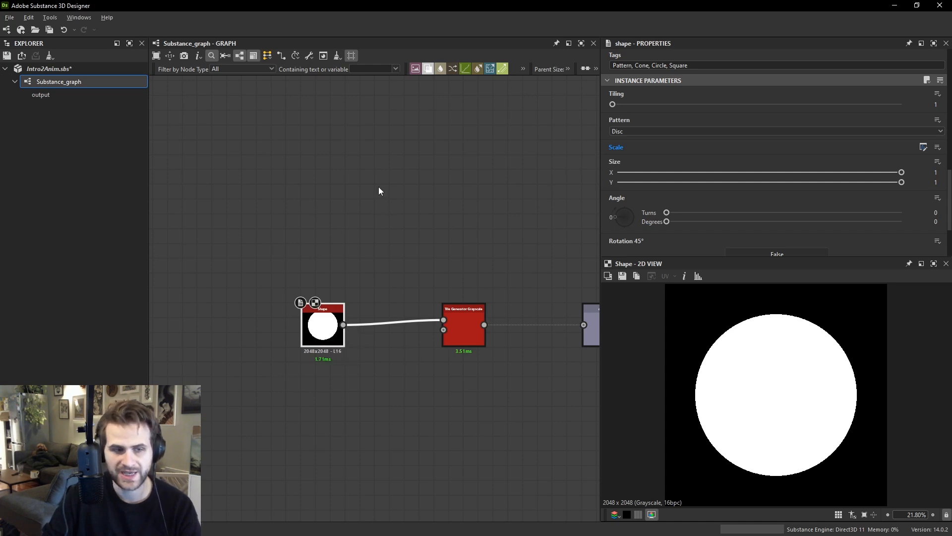
left_click(466, 190)
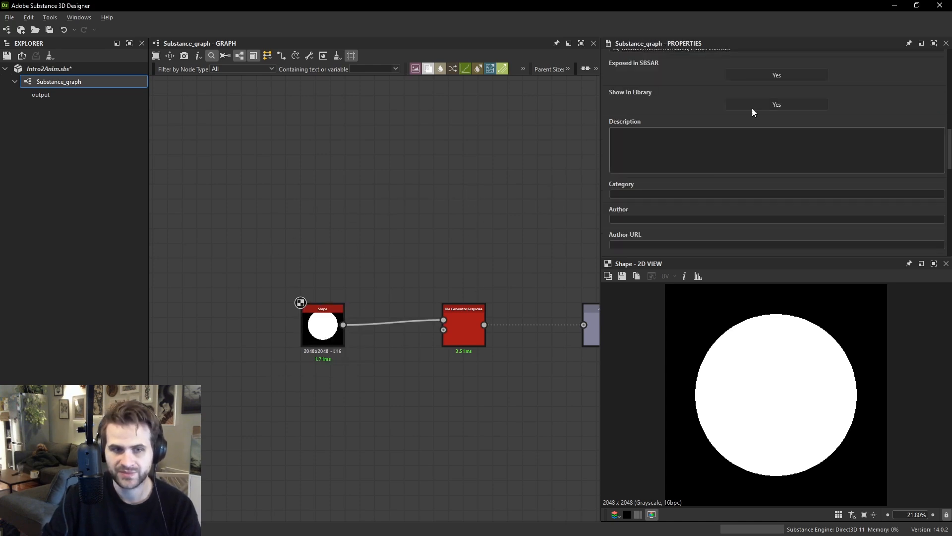
scroll(766, 106, "down", 5)
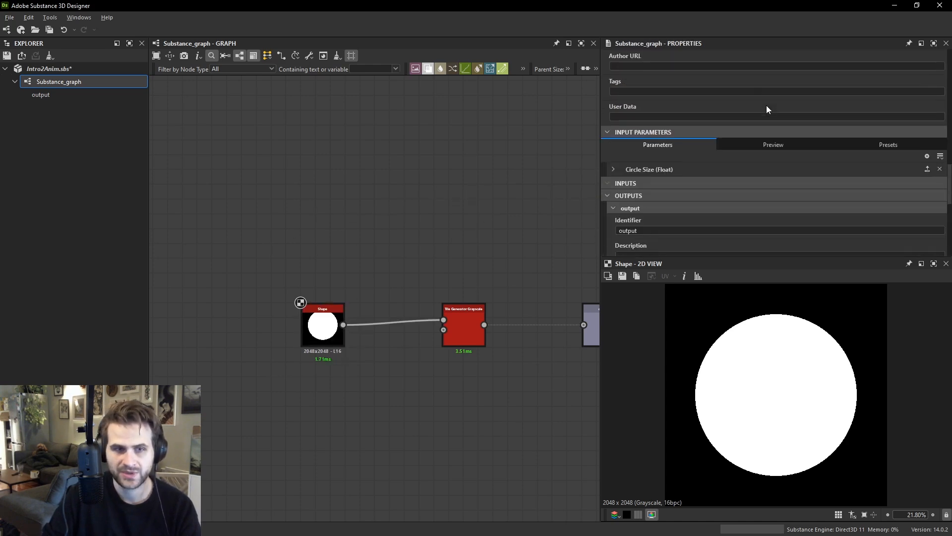
left_click(610, 195)
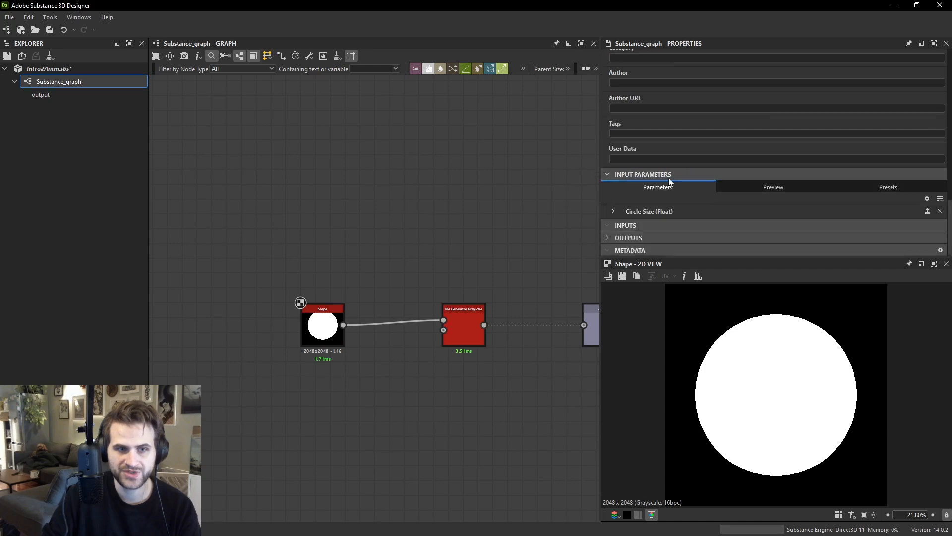
left_click(614, 215)
scroll(793, 169, "down", 5)
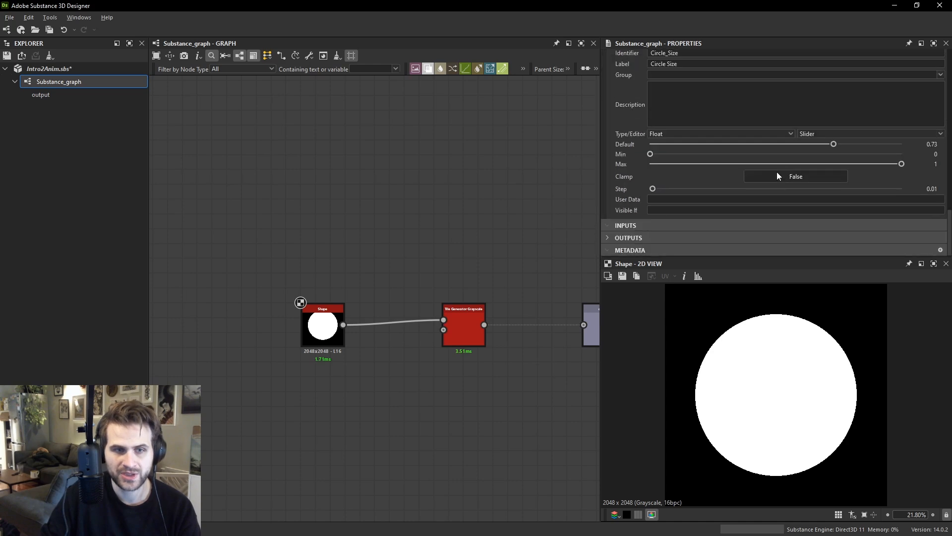
left_click_drag(821, 142, 760, 154)
Add a second Shape node to the graph and place it directly below the existing circle Shape node.
key("space")
type("shape")
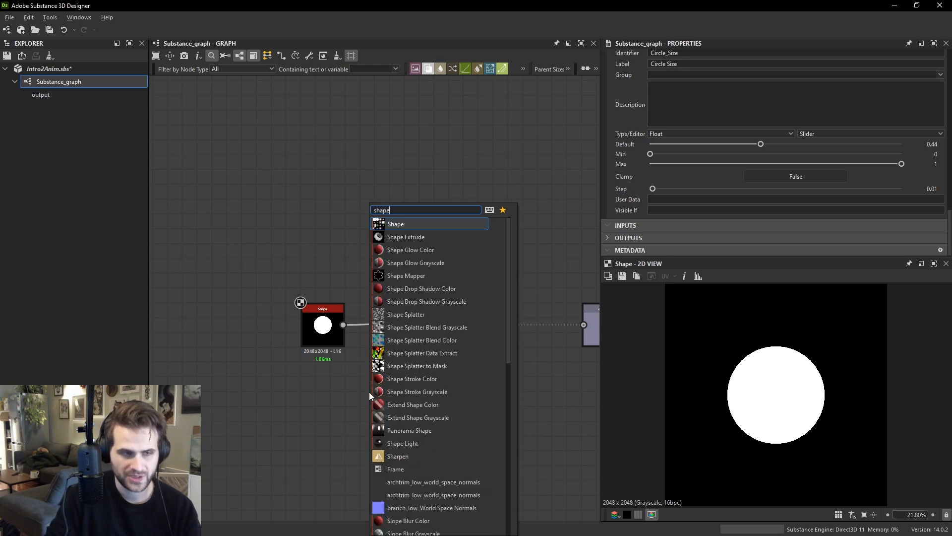
key("Return")
left_click_drag(372, 396, 327, 397)
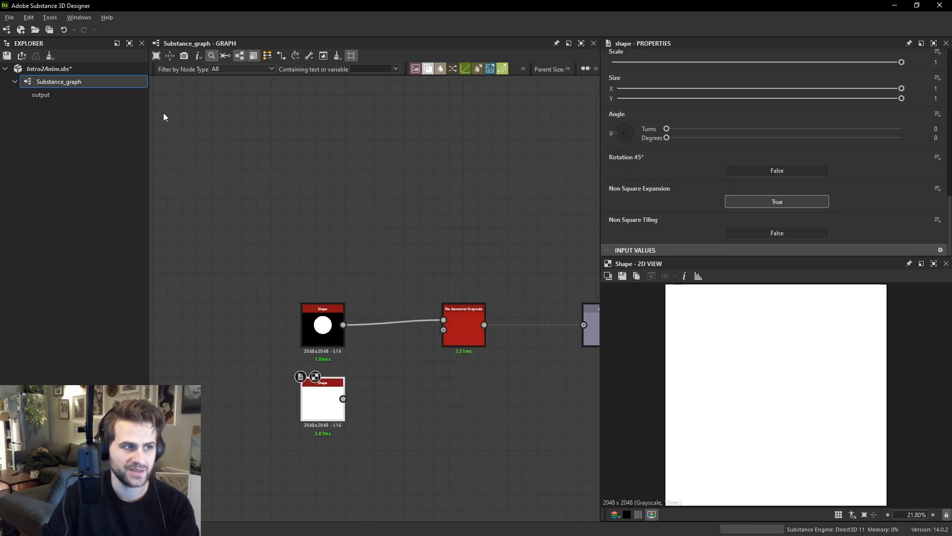
Create a new Substance graph named Exporter in the Intro2Anim package.
left_click(76, 69)
right_click(77, 70)
left_click(424, 162)
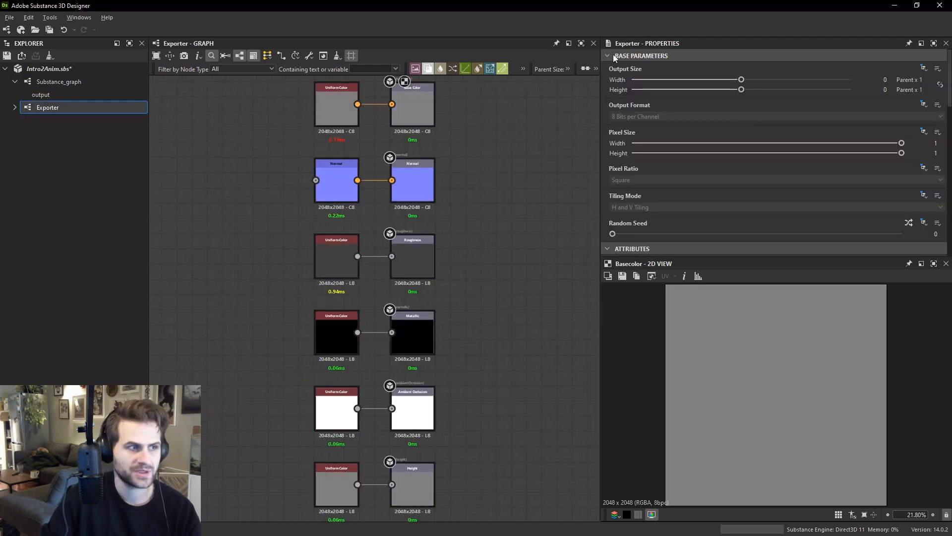
Insert Substance_graph as an instance node beside the Exporter graph's material nodes and set its Circle Size to 0.52.
middle_click_drag(283, 168, 382, 179)
left_click_drag(53, 87, 277, 240)
scroll(277, 240, "up", 3)
scroll(769, 135, "down", 5)
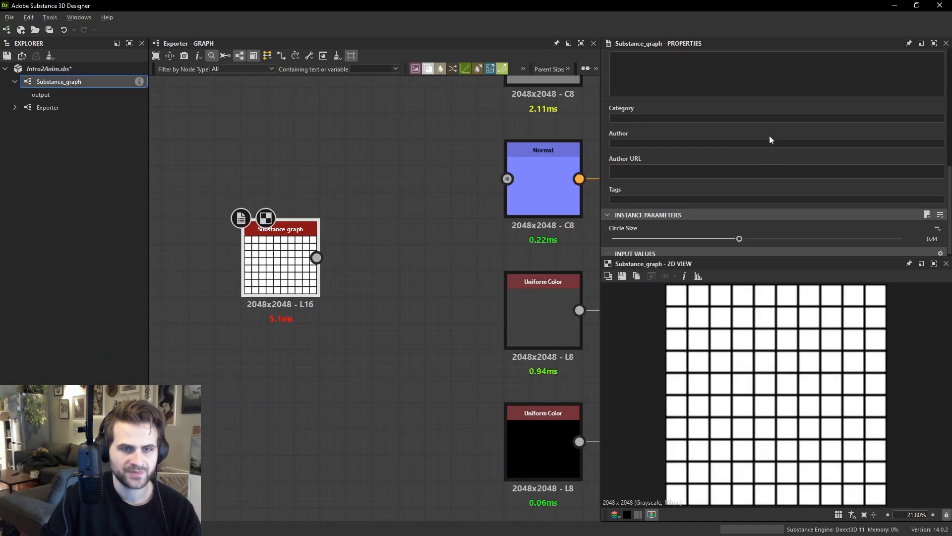
left_click_drag(738, 237, 763, 236)
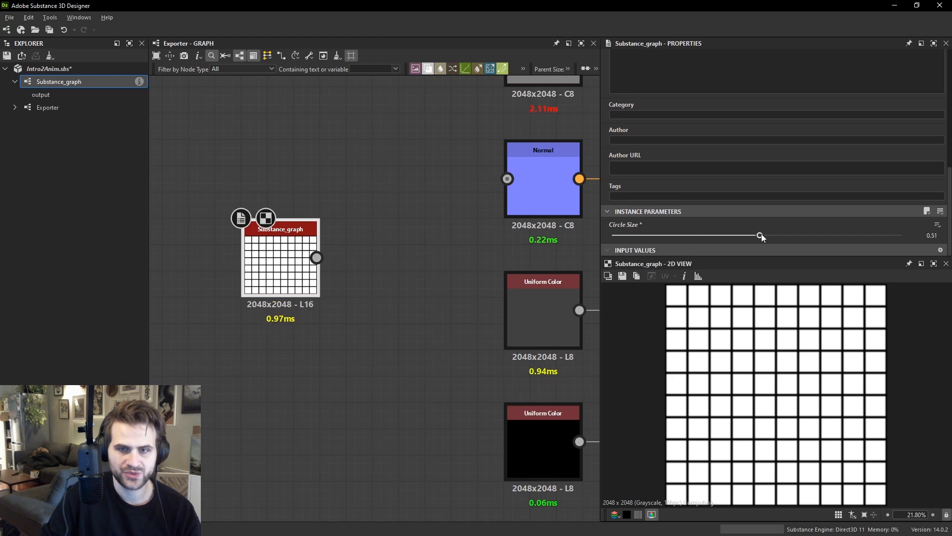
left_click_drag(313, 266, 313, 239)
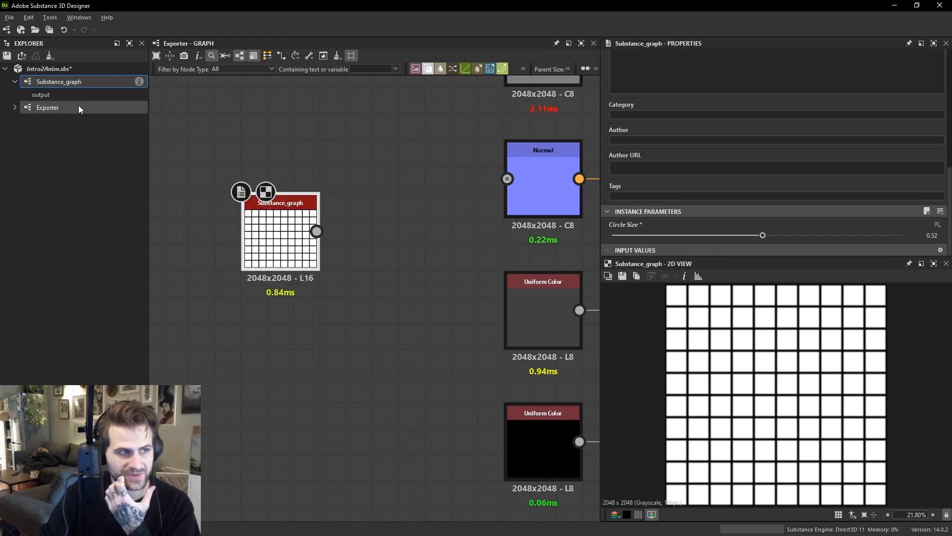
Rename Substance_graph as BouncingBall_Generator and update the affected dependency path.
double_click(82, 80)
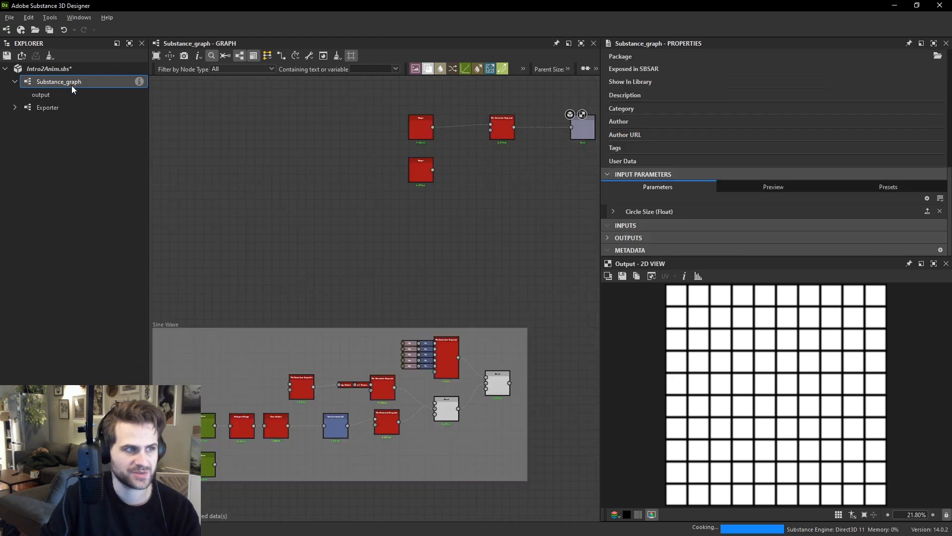
type("BouncingBall_Genera")
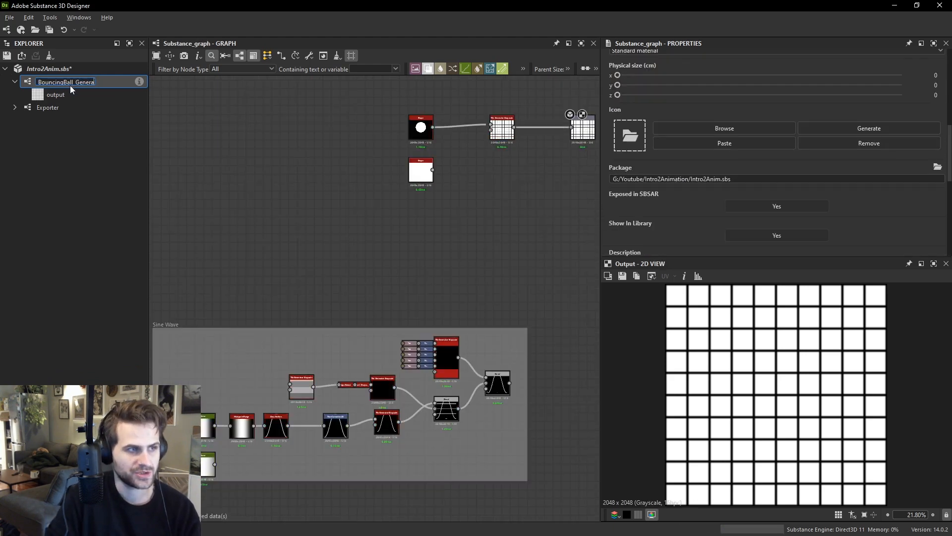
type("tor")
key("Return")
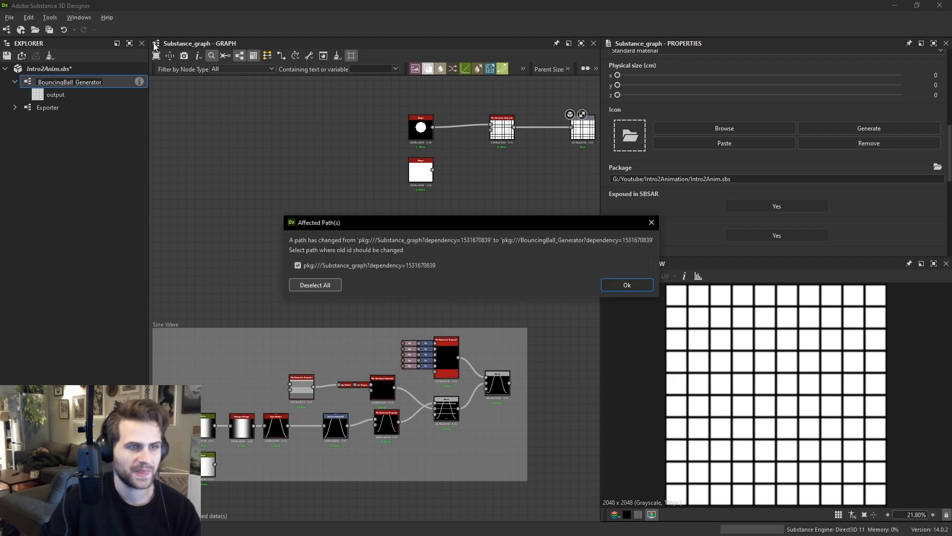
left_click(609, 287)
Connect the circle Shape node directly to the output node and move the Tile Generator Grayscale node below that link.
middle_click_drag(510, 200, 376, 255)
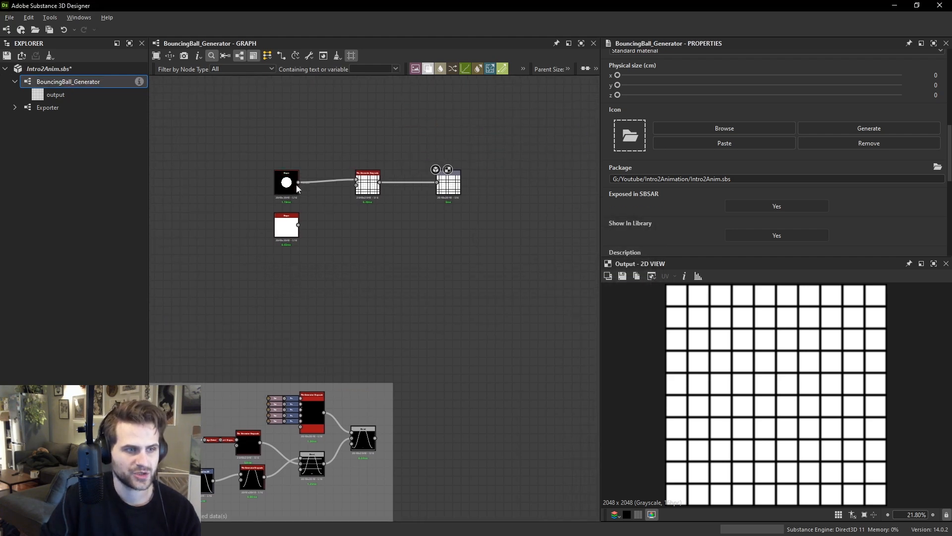
left_click_drag(298, 182, 451, 182)
left_click_drag(368, 184, 368, 202)
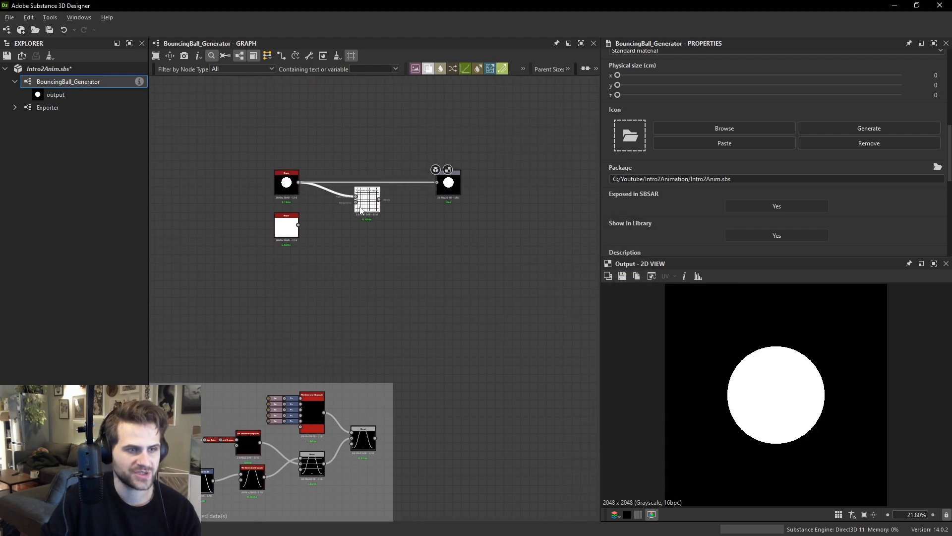
Open the Exporter graph and set the BouncingBall_Generator instance's Circle Size to 0.5.
left_click(81, 115)
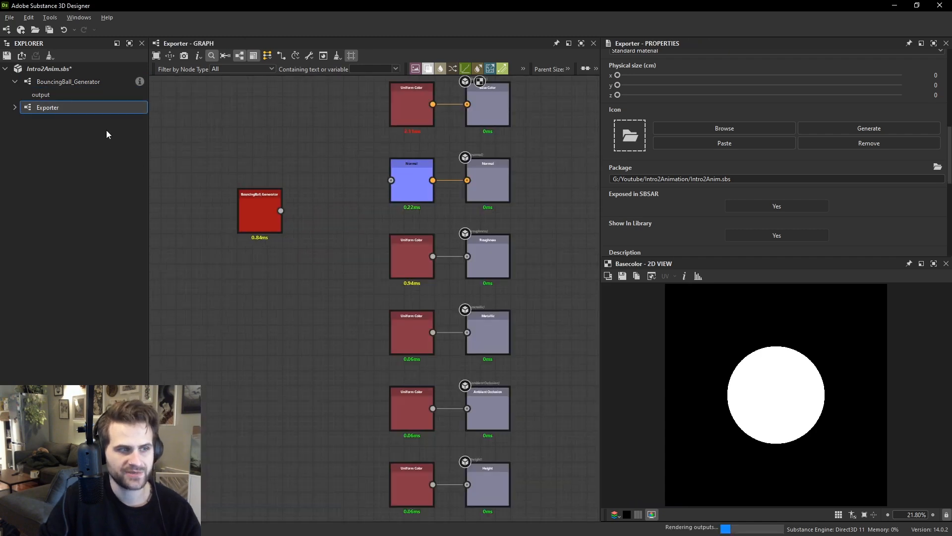
middle_click_drag(331, 181, 400, 172)
double_click(341, 220)
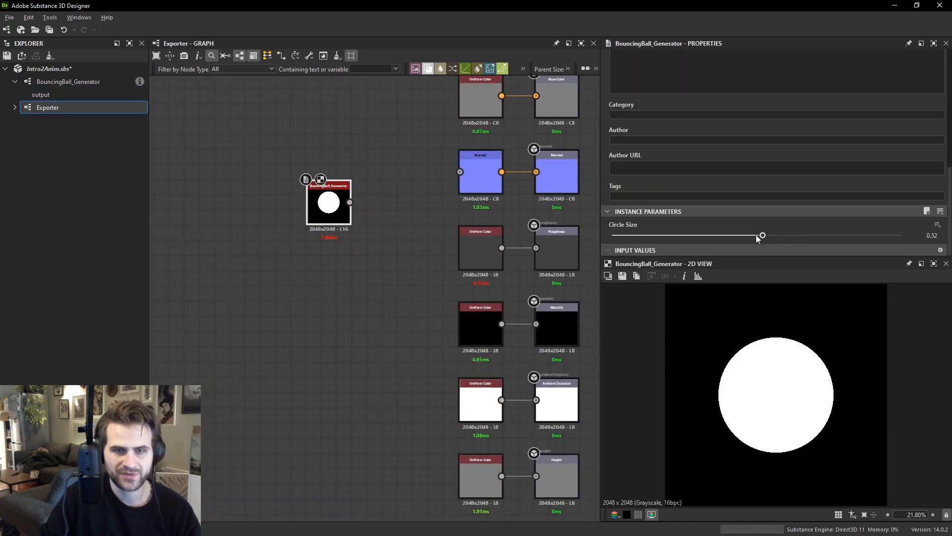
mouse_move(756, 235)
left_mouse_down()
mouse_move(703, 235)
mouse_move(794, 237)
mouse_move(757, 235)
left_mouse_up()
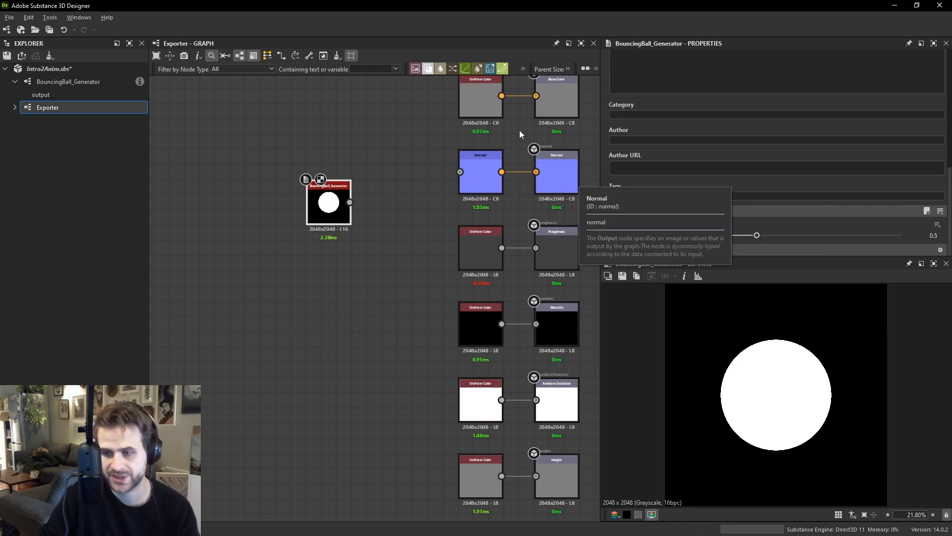
Reopen the BouncingBall_Generator graph and reset the circle Shape node's exposed Scale to its default of 1.
left_click(75, 82)
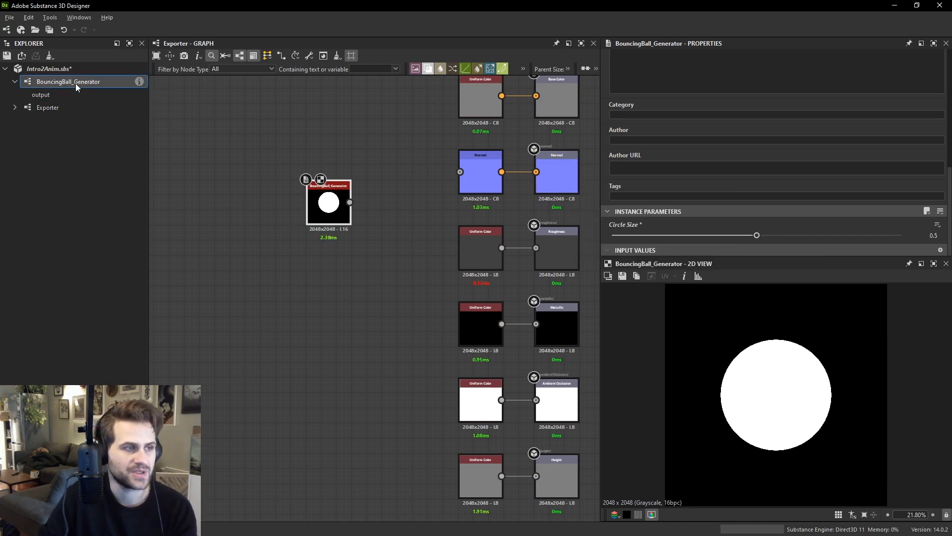
double_click(76, 83)
middle_click_drag(461, 231, 386, 312)
scroll(442, 234, "up", 3)
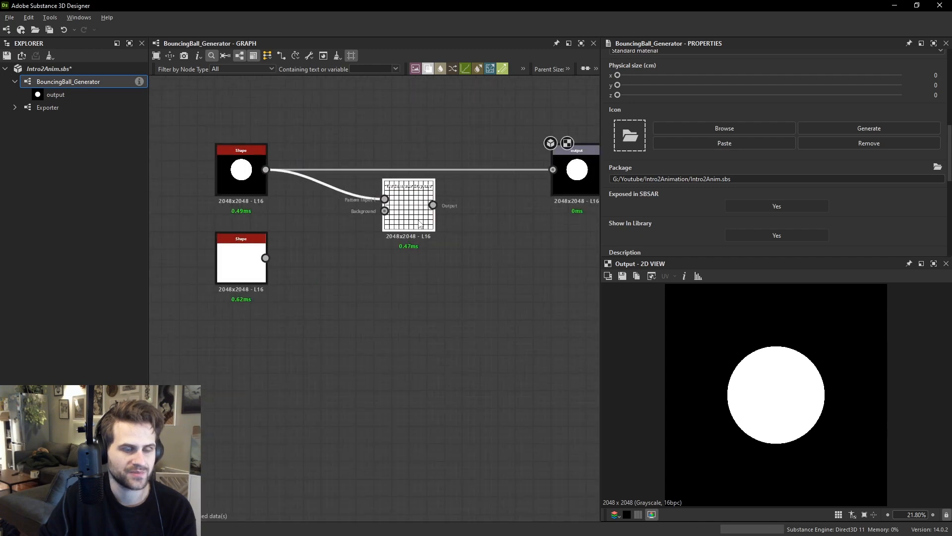
left_click(421, 224)
middle_click_drag(420, 224, 446, 312)
left_click(254, 264)
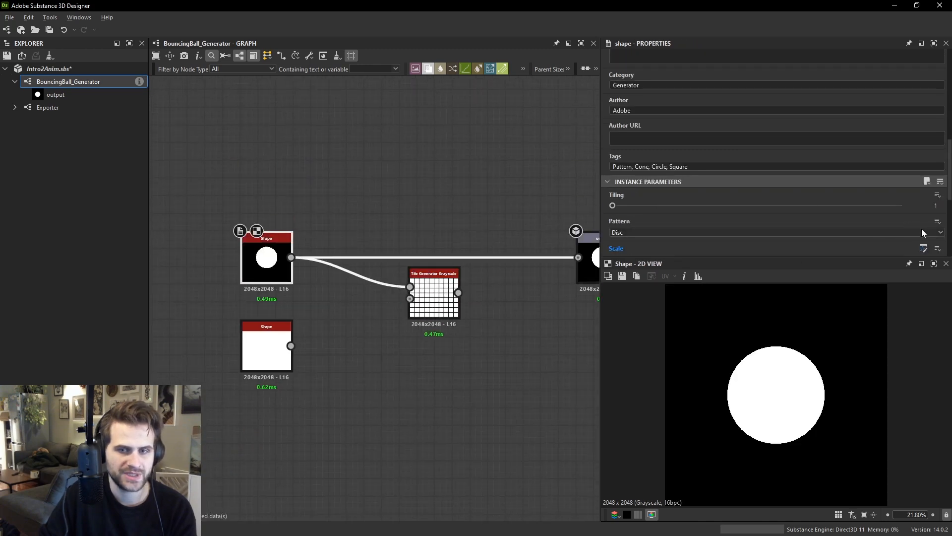
scroll(923, 233, "down", 2)
left_click(937, 189)
left_click(921, 233)
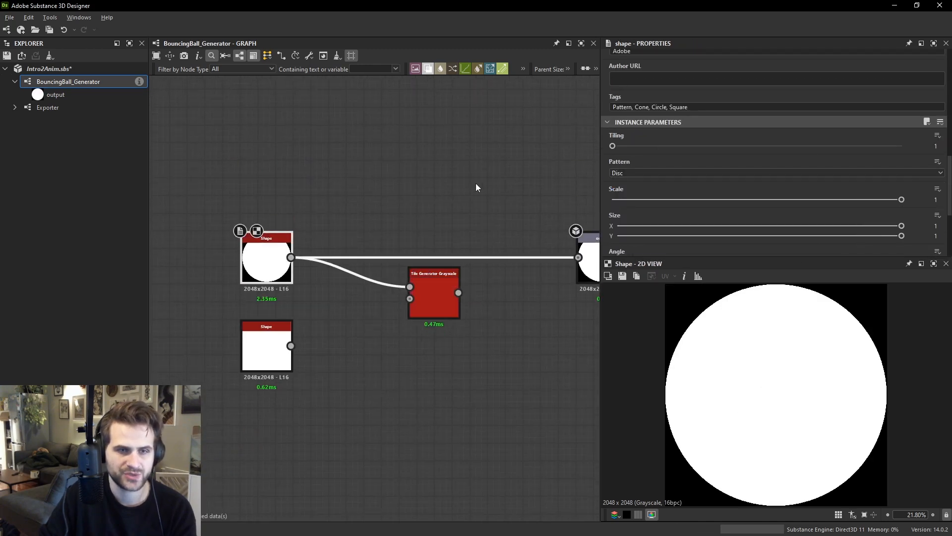
Remove the graph's Circle Size input parameter and delete the unused white square Shape node.
left_click(484, 184)
scroll(798, 125, "down", 5)
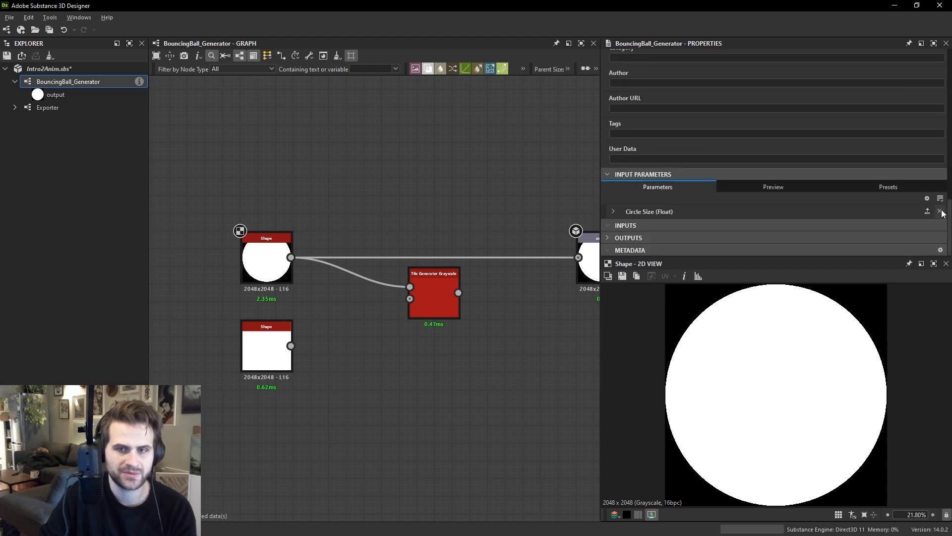
left_click_drag(277, 353, 313, 366)
key("Delete")
Set the Tile Generator Grayscale's X Amount and Y Amount to 1 and its Pattern to Image Input, and space it away from the Shape node.
double_click(439, 291)
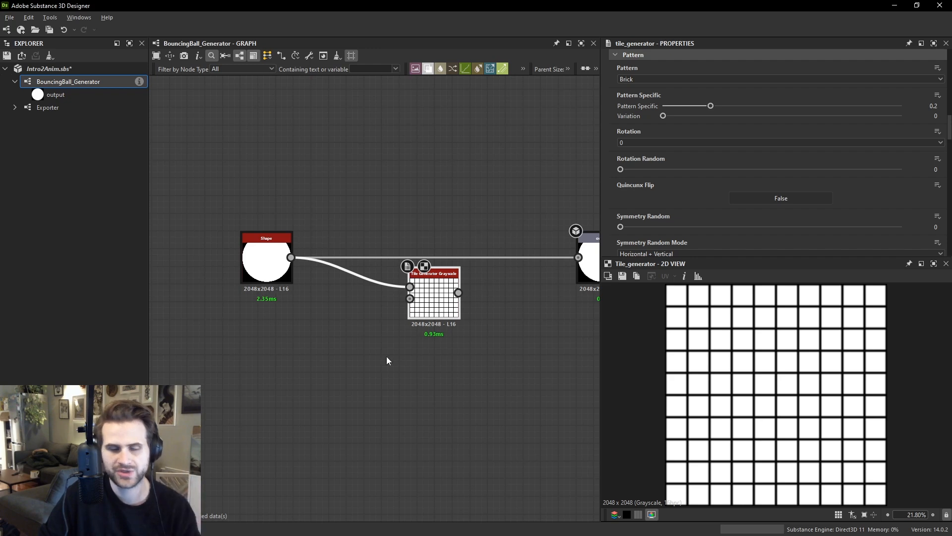
left_click_drag(436, 303, 428, 338)
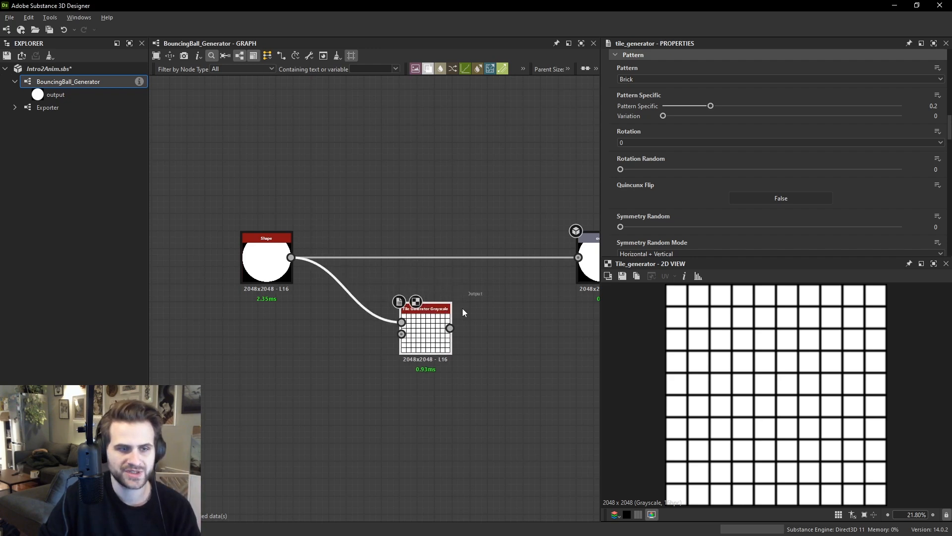
scroll(649, 144, "up", 5)
left_click_drag(654, 190, 583, 192)
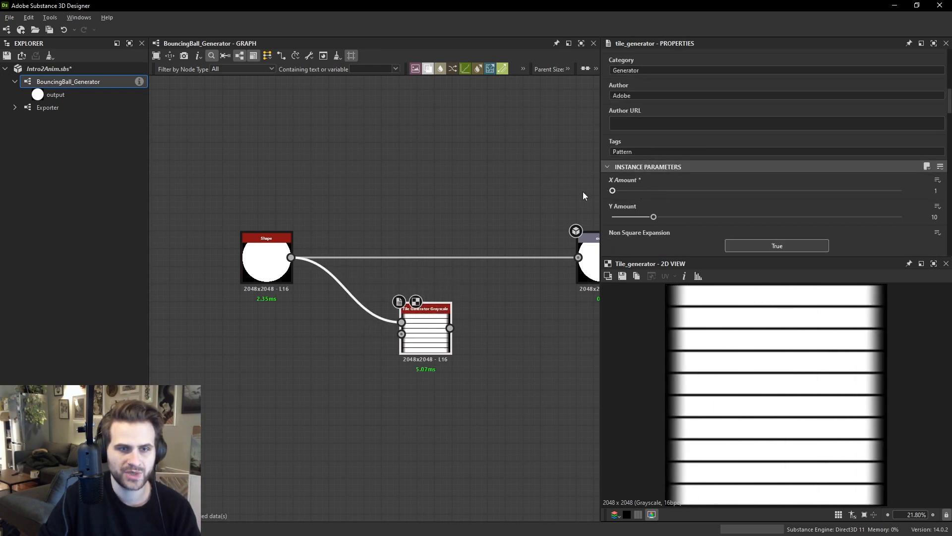
left_click_drag(654, 216, 588, 214)
scroll(659, 211, "down", 3)
left_click(645, 198)
left_click(643, 204)
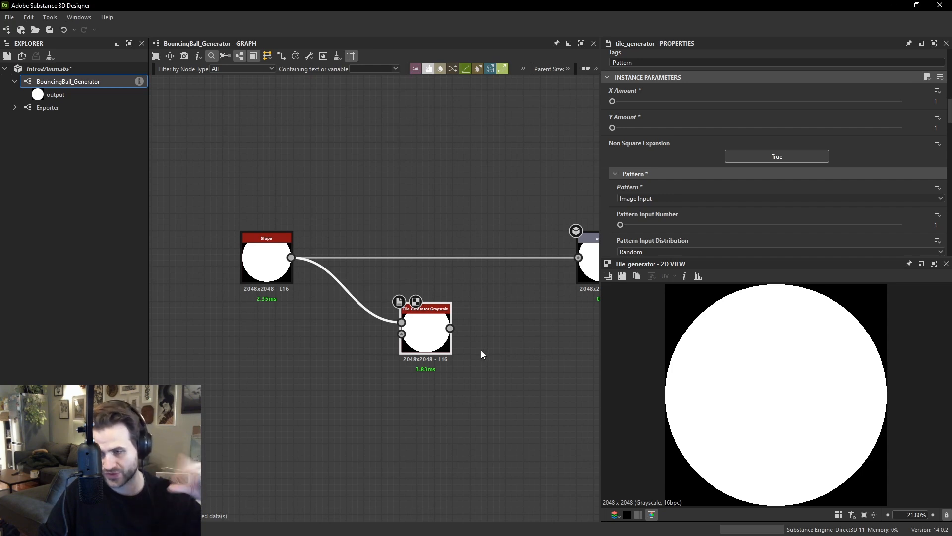
left_click_drag(424, 337, 442, 336)
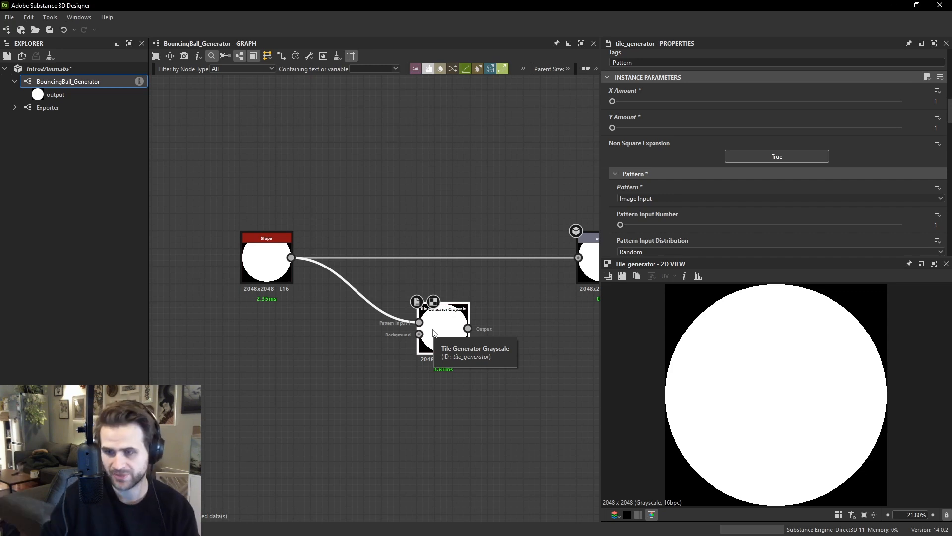
scroll(449, 325, "up", 1)
left_click_drag(439, 330, 488, 330)
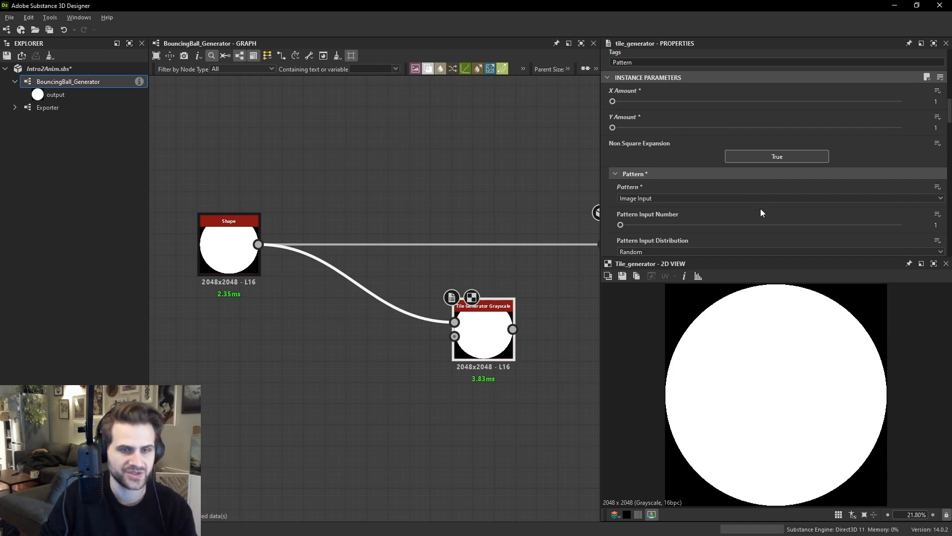
Try different Interstice Y values on the Tile Generator Grayscale node, ending back at 0.
scroll(760, 209, "down", 6)
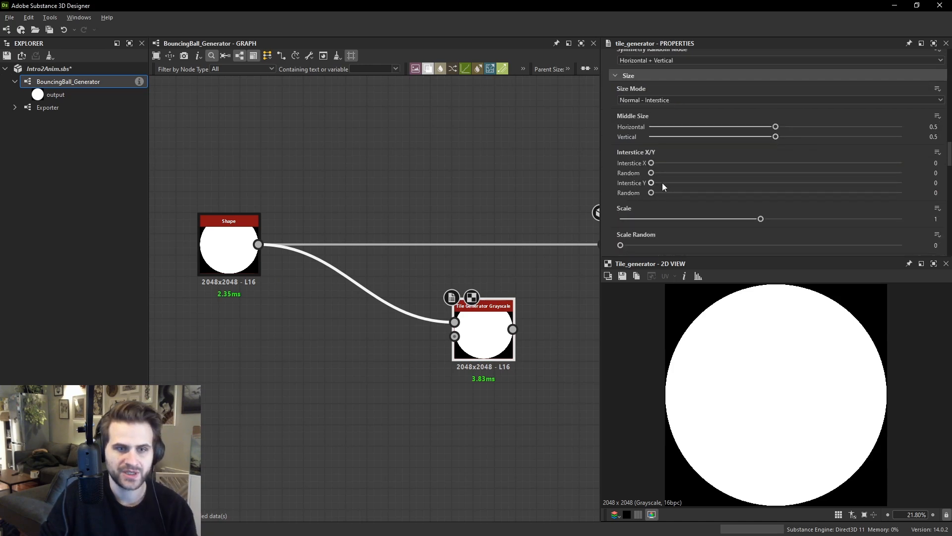
mouse_move(652, 183)
left_mouse_down()
mouse_move(744, 183)
mouse_move(656, 188)
left_mouse_up()
left_click_drag(720, 190, 603, 186)
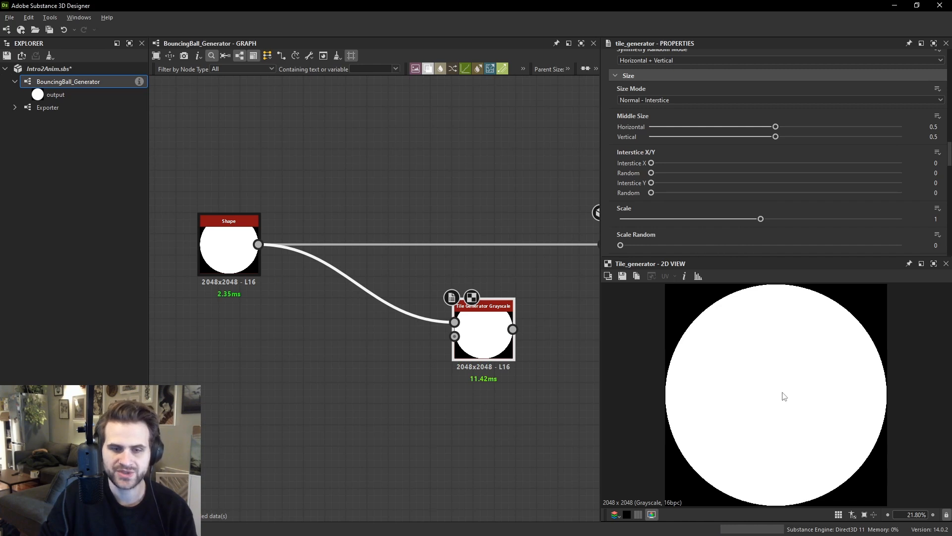
left_click_drag(658, 185, 574, 178)
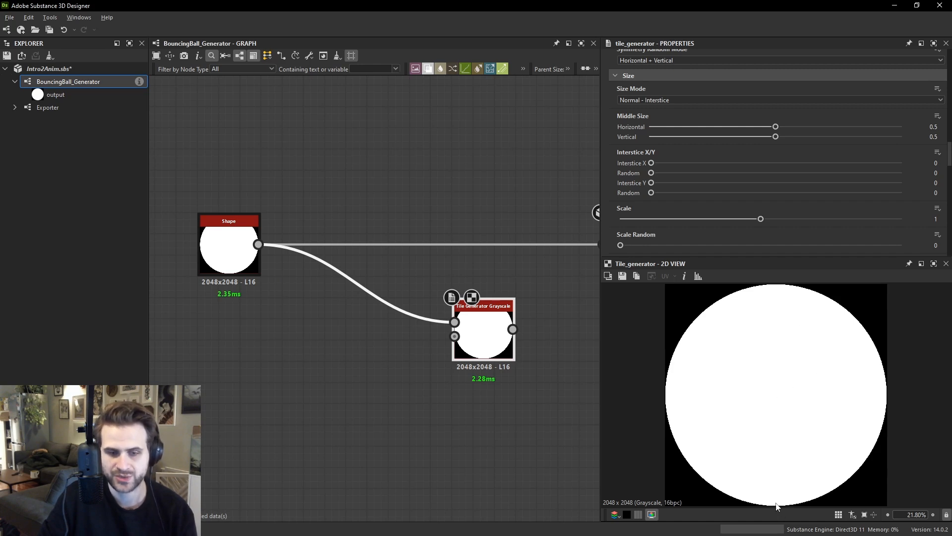
Insert another Tile Generator Grayscale node between the Shape and the existing tile generator, and feed the Shape into its pattern input.
middle_click_drag(336, 328, 384, 350)
key("space")
type("tile ge")
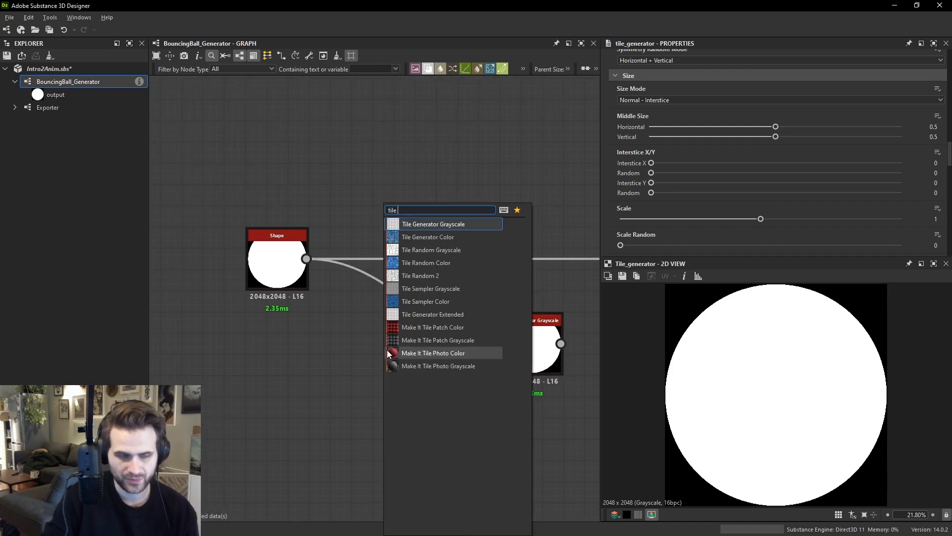
key("Return")
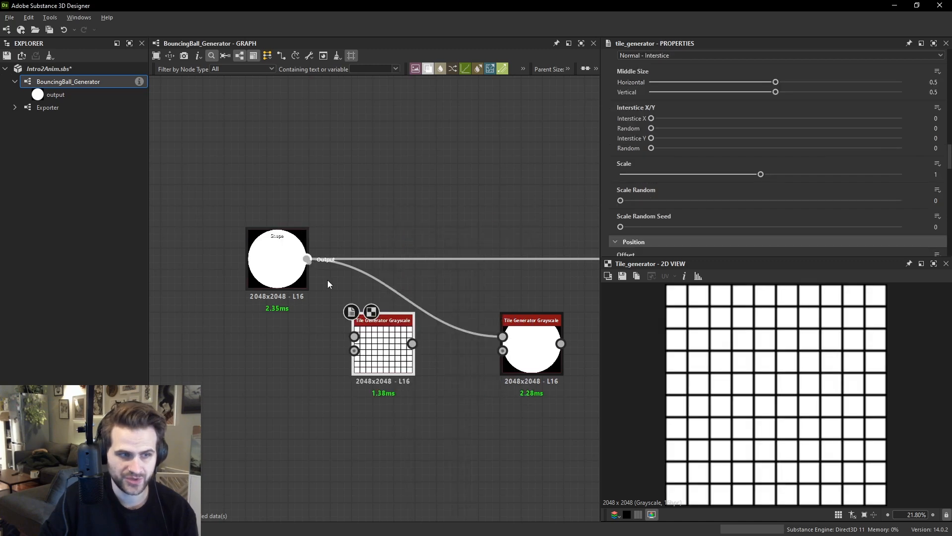
Set the new tile generator's X Amount and Y Amount to 1 and its Pattern to Image Input.
scroll(694, 137, "up", 10)
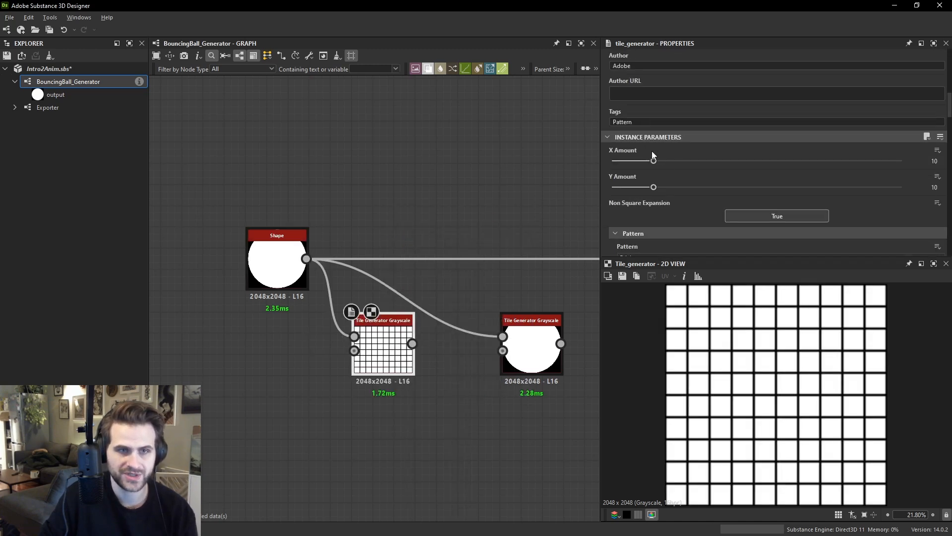
left_click_drag(653, 101, 591, 123)
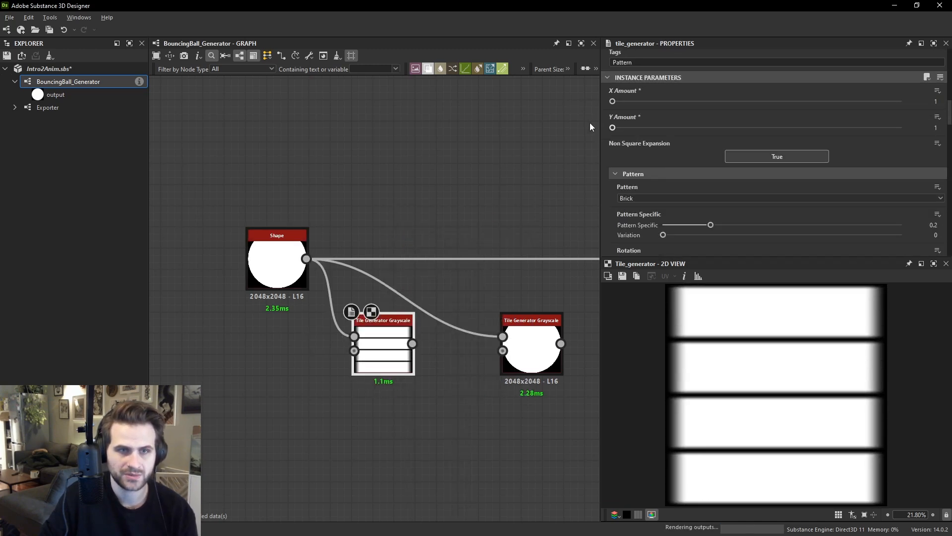
left_click(651, 197)
left_click(653, 208)
Scale the new tile generator's pattern to 0.5 and set its Global Offset Y to 0.75.
scroll(766, 223, "down", 10)
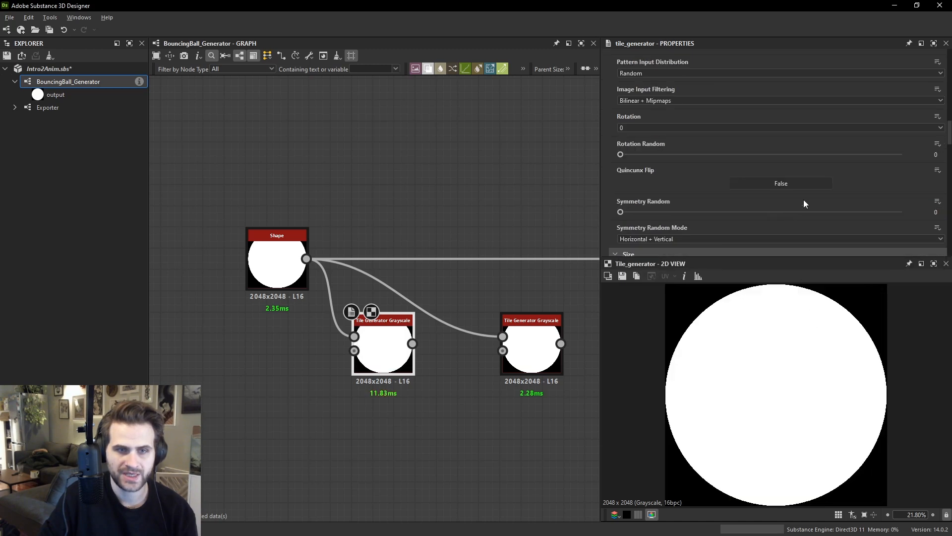
left_click(764, 219)
type("0.5")
key("Return")
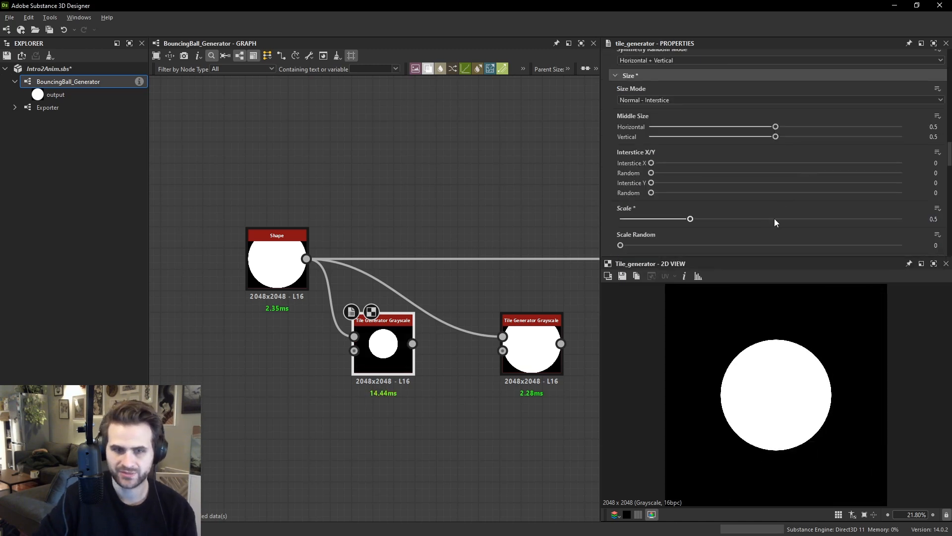
scroll(787, 204, "down", 8)
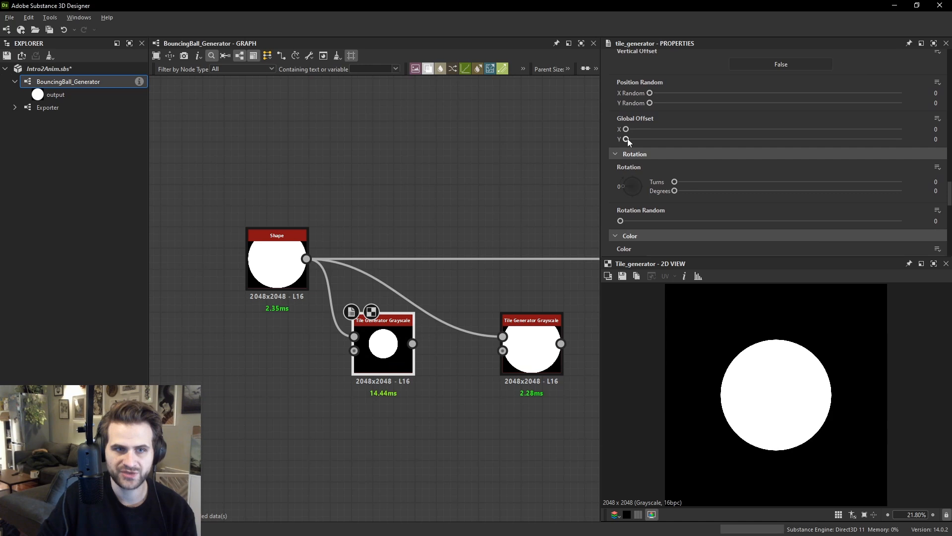
scroll(628, 181, "up", 3)
left_click_drag(636, 198, 832, 205)
scroll(820, 391, "up", 2)
scroll(820, 391, "down", 1)
Attach a Transformation 2D node to the offset tile generator and check the circle's lower edge against the image centre.
middle_click_drag(433, 369, 451, 359)
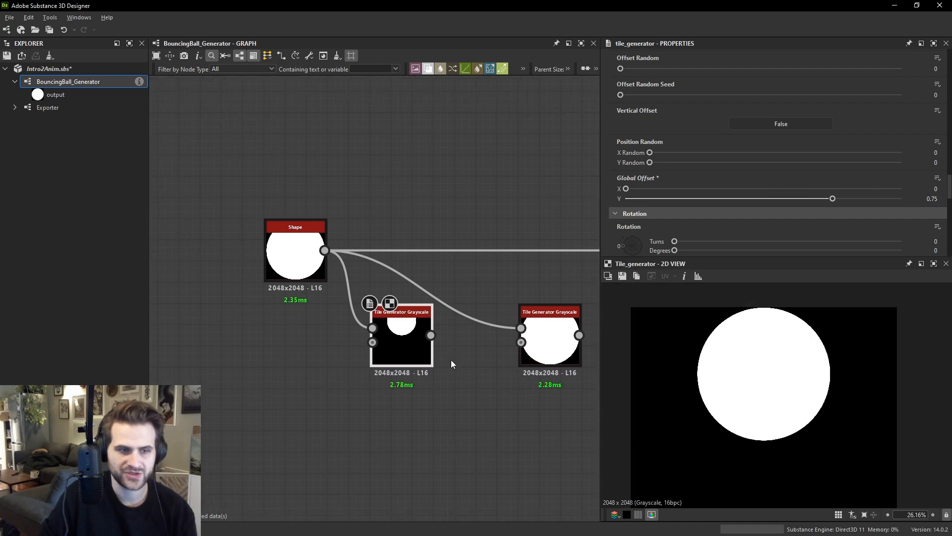
key("space")
type("t")
left_click(502, 243)
left_click_drag(431, 335, 436, 420)
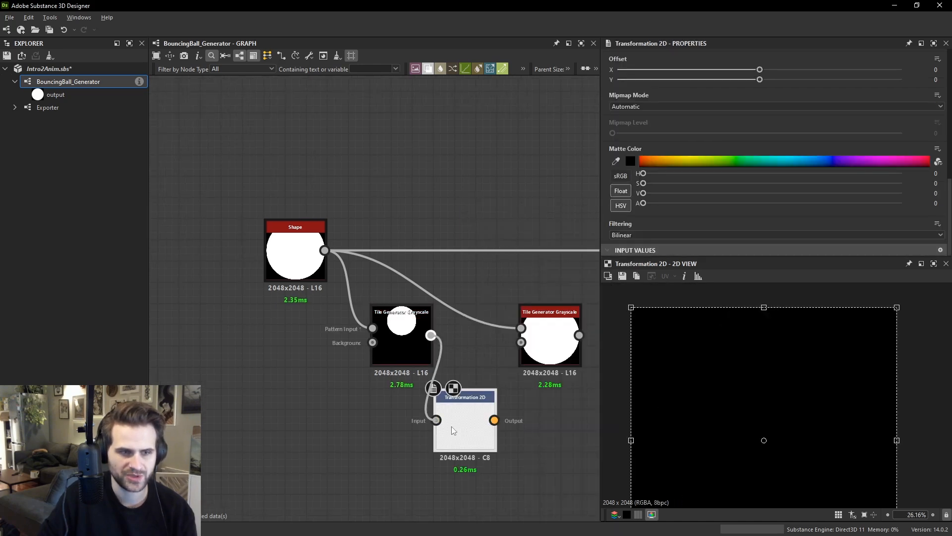
scroll(778, 435, "up", 6)
scroll(768, 437, "up", 2)
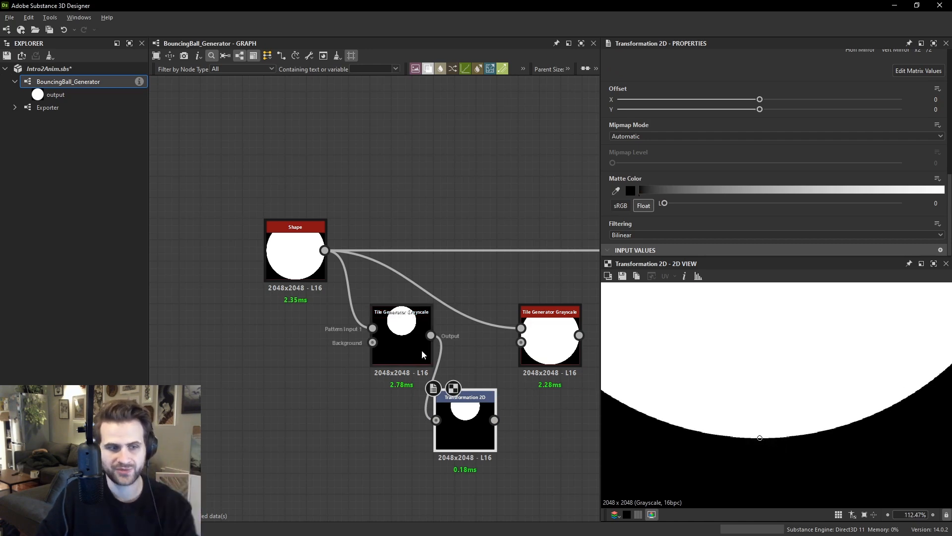
middle_click_drag(517, 397, 512, 417)
left_click_drag(490, 439, 483, 348)
middle_click_drag(483, 349, 459, 358)
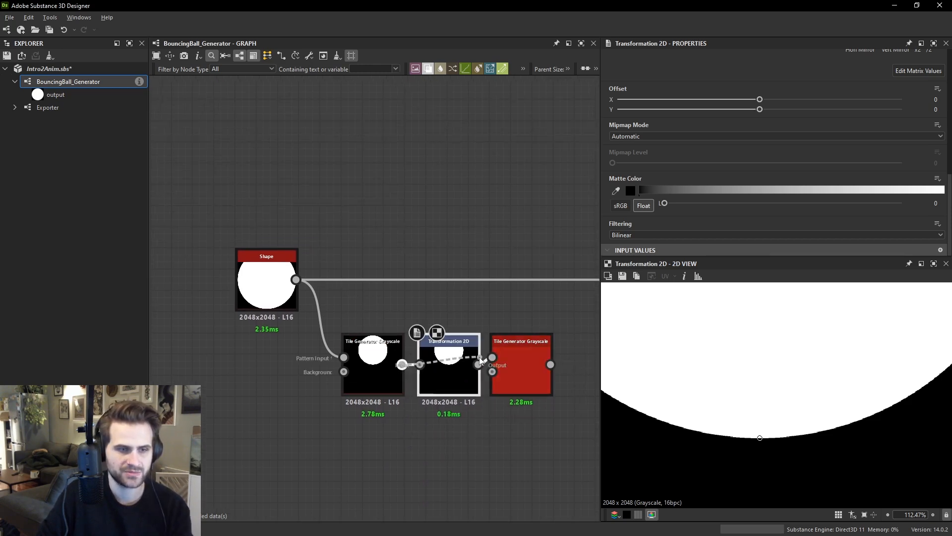
Connect the offset tile generator's output to the second tile generator's pattern input, delete the Transformation 2D node, and preview the second tile generator.
left_click_drag(407, 363, 445, 432)
key("Delete")
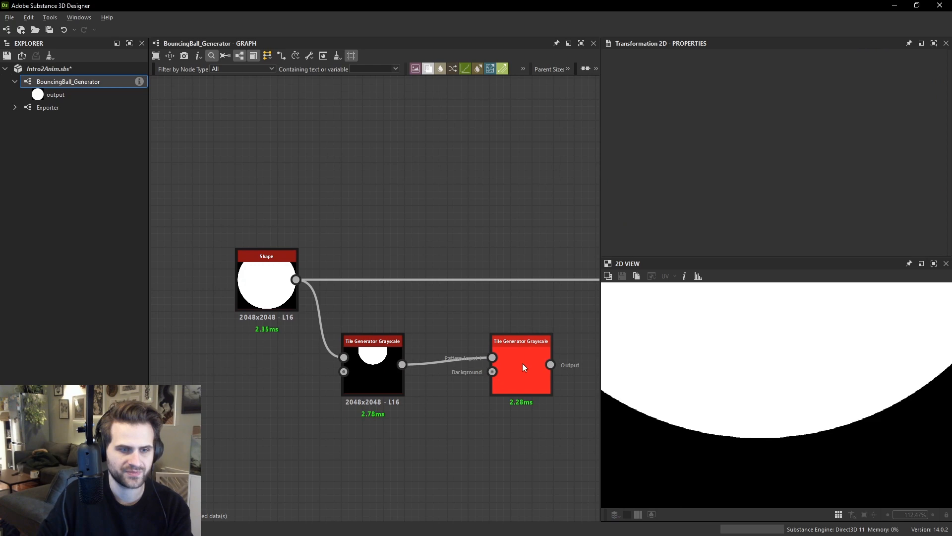
left_click_drag(523, 363, 511, 368)
double_click(511, 368)
scroll(756, 367, "down", 6)
scroll(757, 371, "down", 3)
scroll(776, 368, "up", 1)
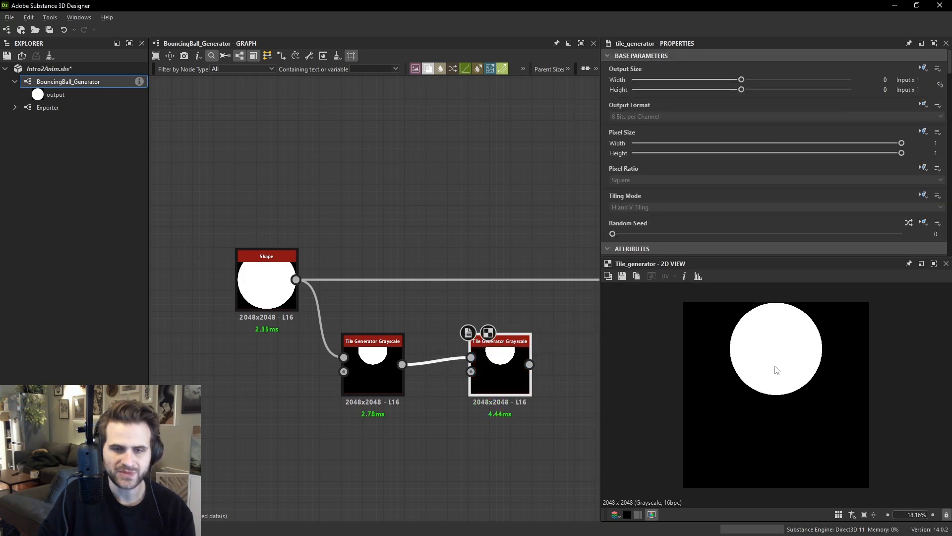
Try out Rotation Random on the second Tile Generator Grayscale node to swing the circle around the image centre.
scroll(783, 181, "down", 10)
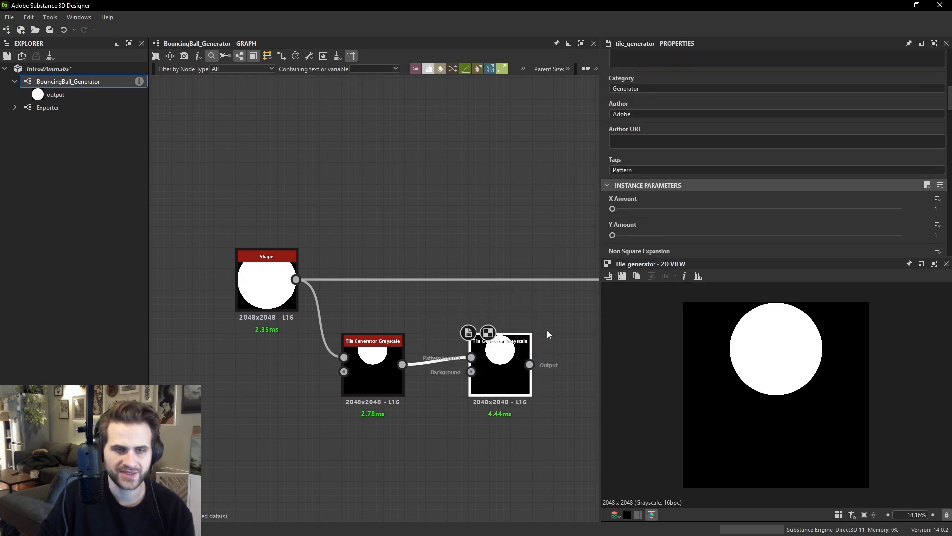
scroll(704, 198, "down", 15)
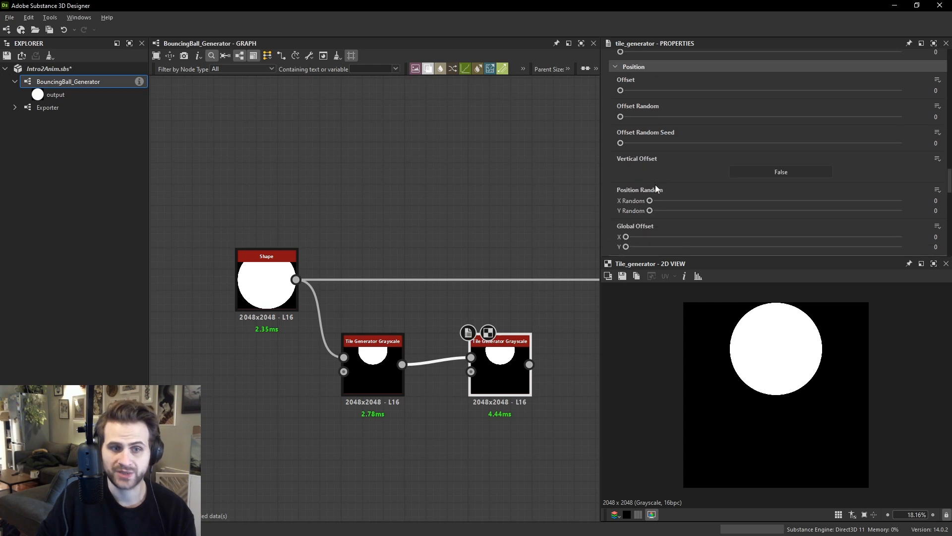
scroll(652, 206, "down", 3)
mouse_move(646, 239)
left_mouse_down()
mouse_move(908, 265)
mouse_move(660, 242)
left_mouse_up()
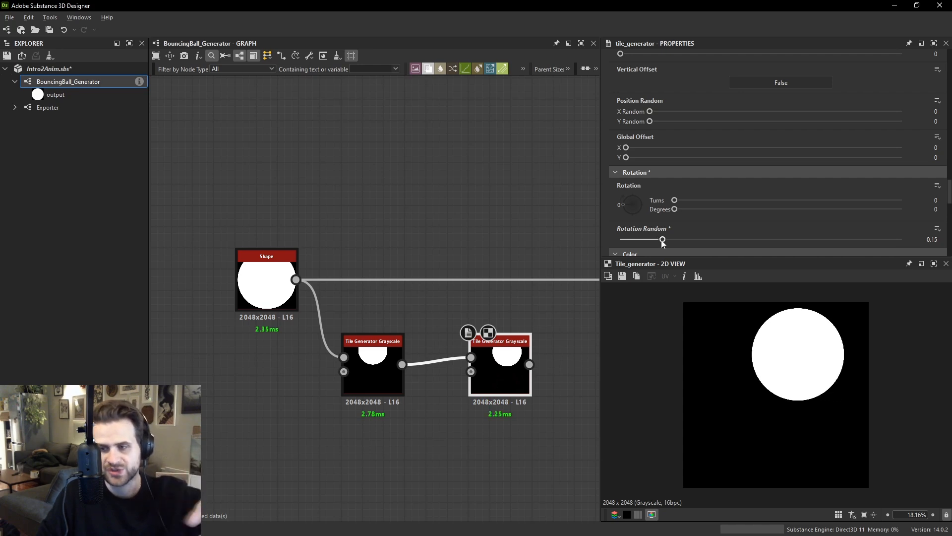
left_click_drag(661, 243, 724, 243)
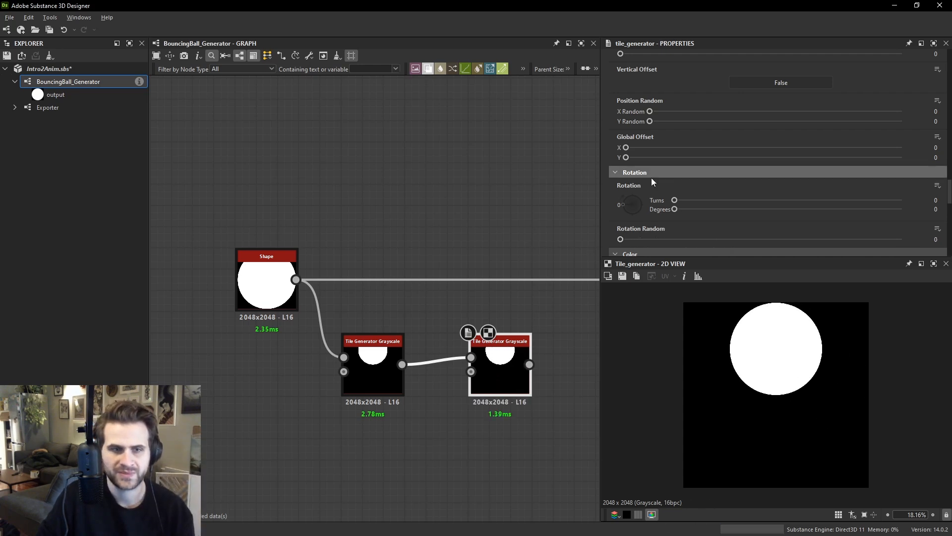
Try changing the second tile generator's Interstice Y and Scale, undoing each change.
scroll(674, 199, "up", 7)
scroll(672, 163, "up", 2)
left_click_drag(652, 141, 671, 144)
key("ctrl+z")
left_click_drag(760, 178, 741, 183)
key("ctrl+z")
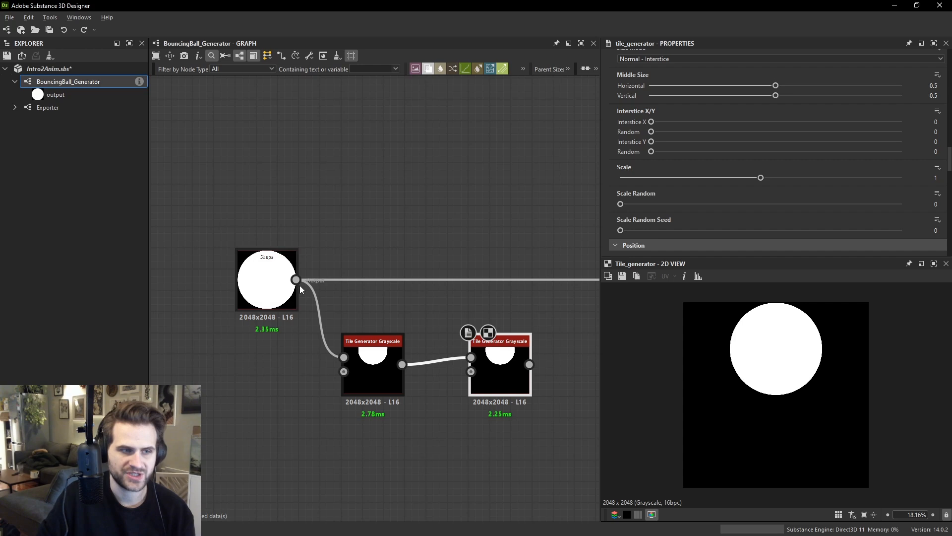
Try feeding the Shape directly into the second tile generator with Interstice Y at 0.32, undoing both changes.
left_click_drag(296, 279, 471, 358)
scroll(683, 193, "down", 3)
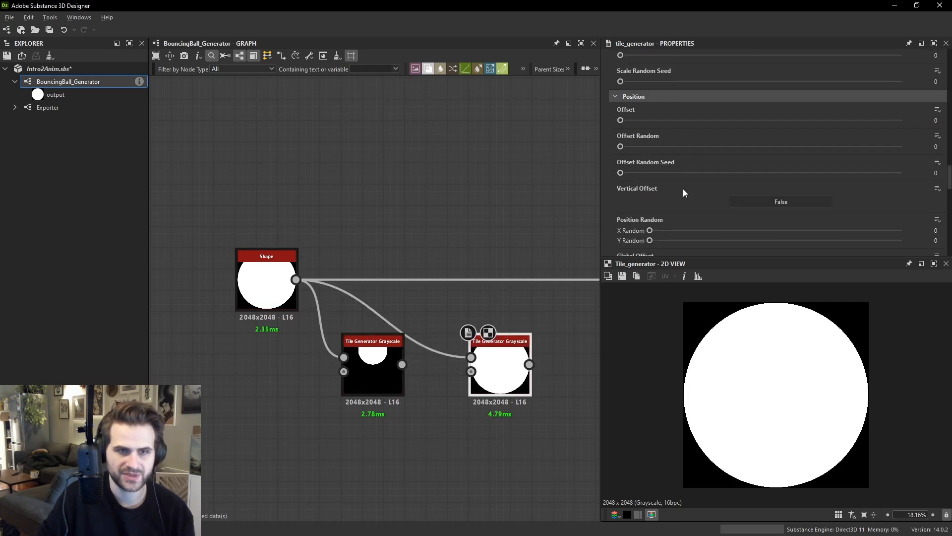
scroll(664, 162, "up", 4)
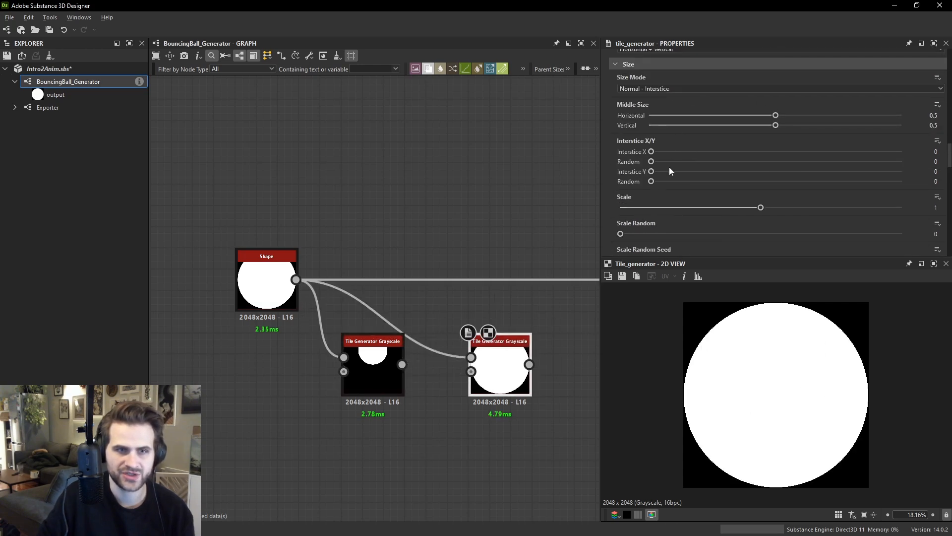
left_click_drag(669, 171, 731, 171)
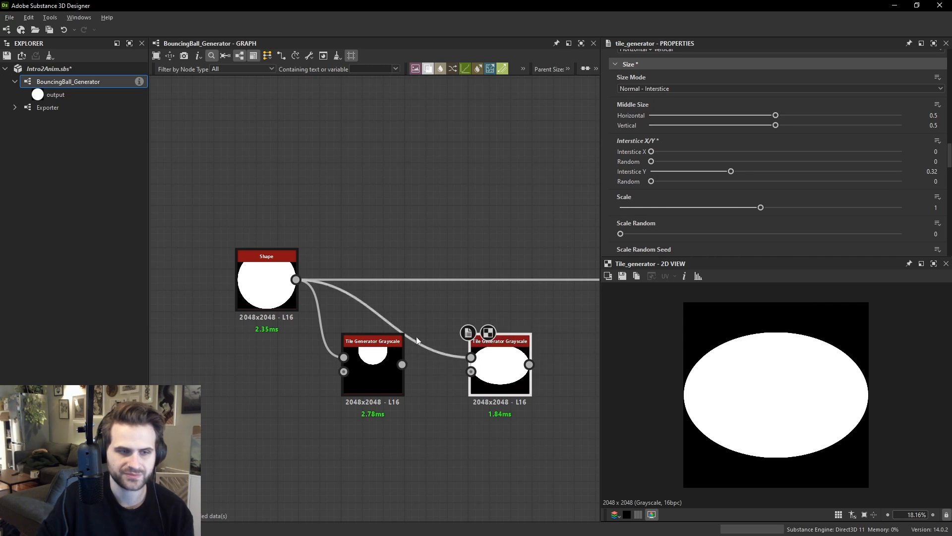
key("ctrl+z")
key("ctrl+z")
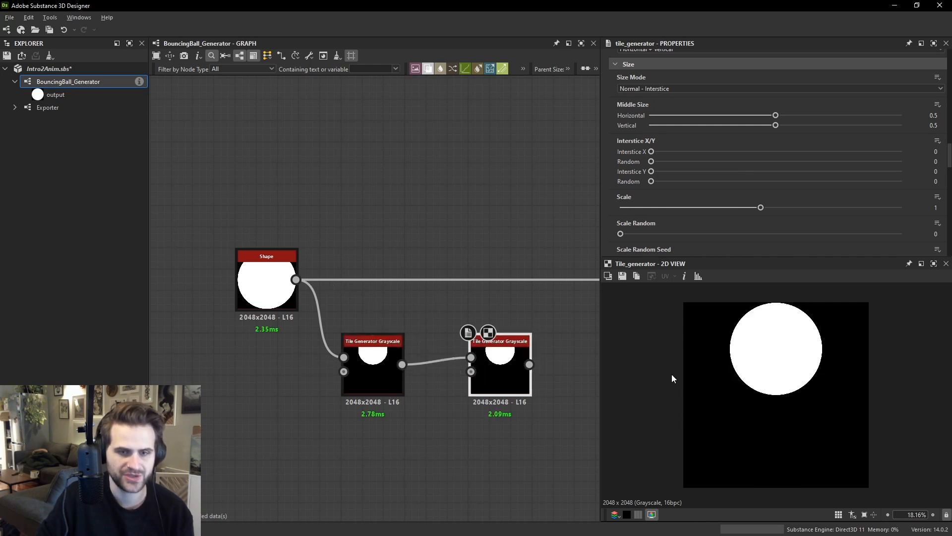
Move the two tile generator nodes closer together below the Shape-to-output link.
scroll(432, 326, "down", 1)
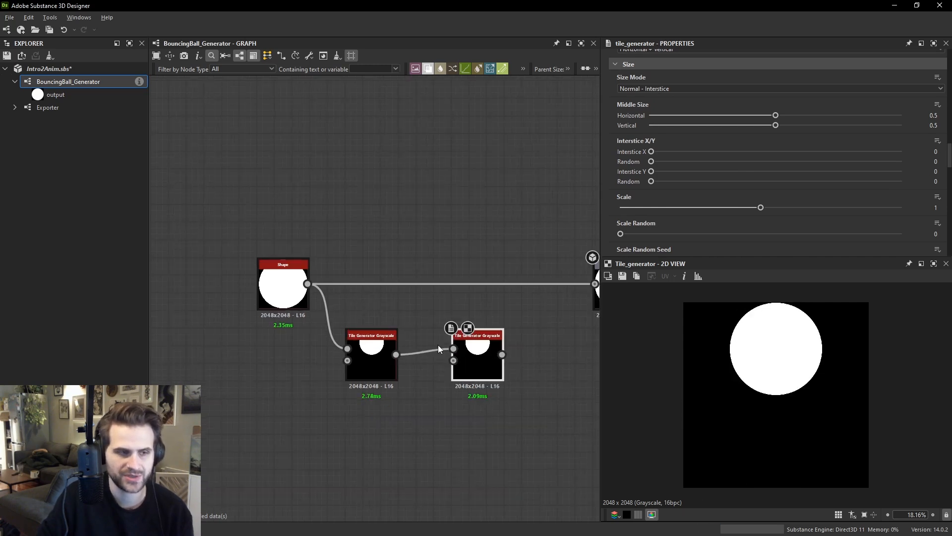
left_click_drag(510, 387, 390, 347)
left_click_drag(476, 351, 418, 394)
left_click(460, 383)
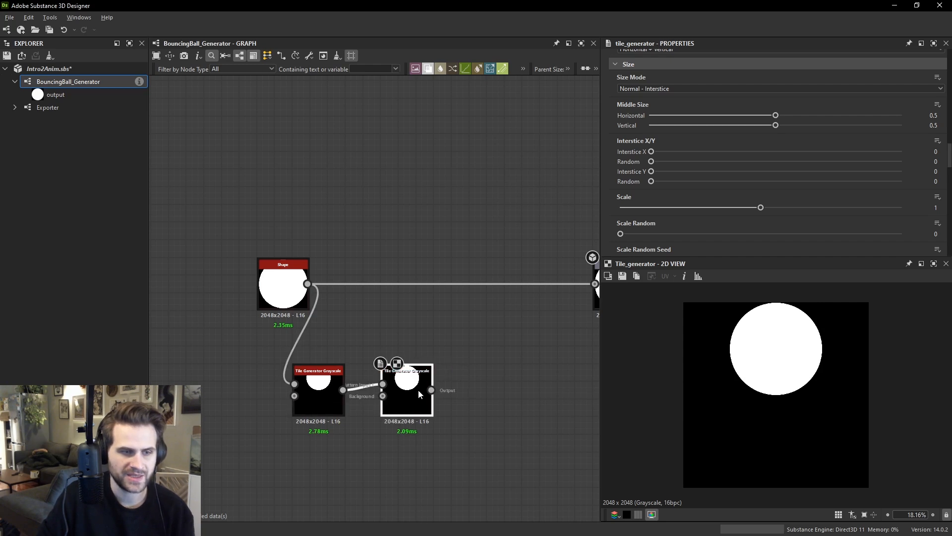
Set the second tile generator's Scale to 0.39 and Global Offset Y to 0.5, and check the ball against the image's lower edge.
left_click_drag(758, 209, 675, 216)
scroll(814, 174, "down", 8)
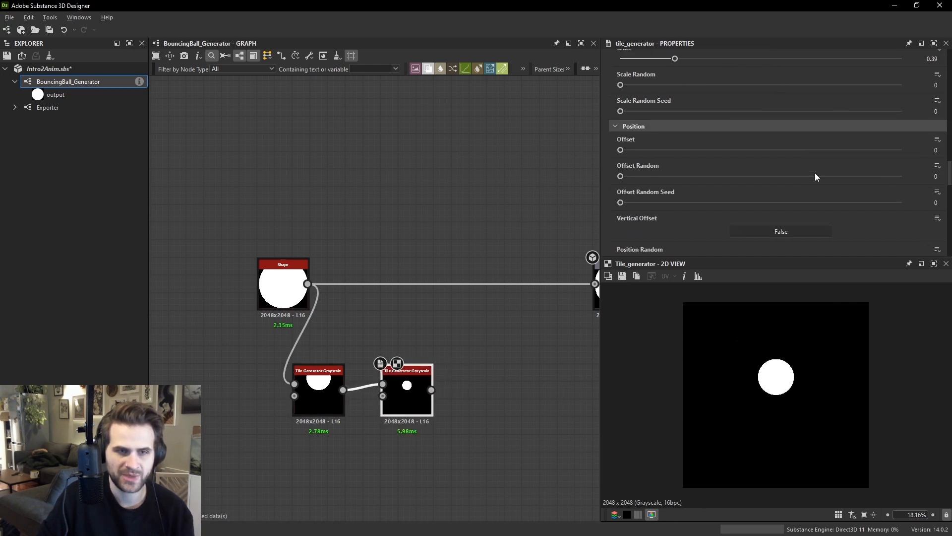
left_click_drag(630, 219, 764, 222)
scroll(777, 387, "up", 5)
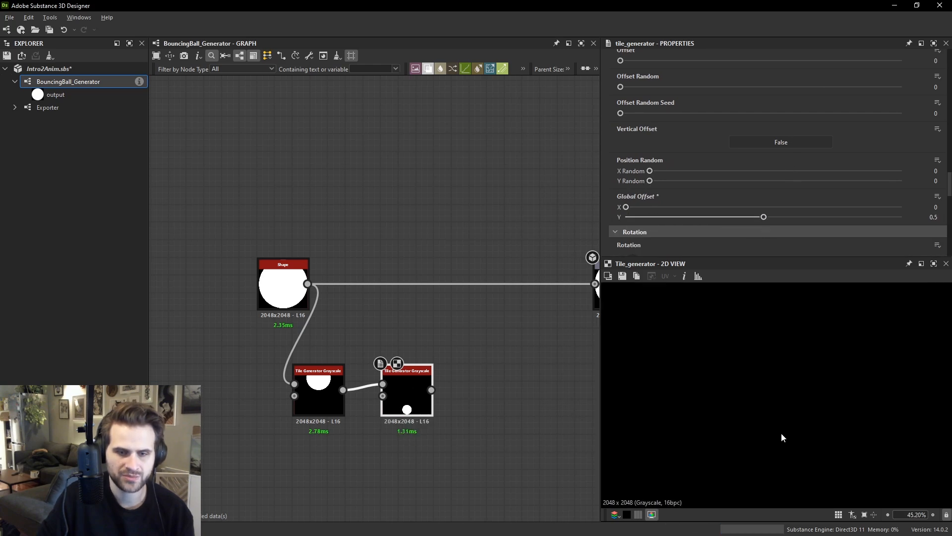
middle_click_drag(781, 432, 766, 298)
scroll(769, 377, "up", 2)
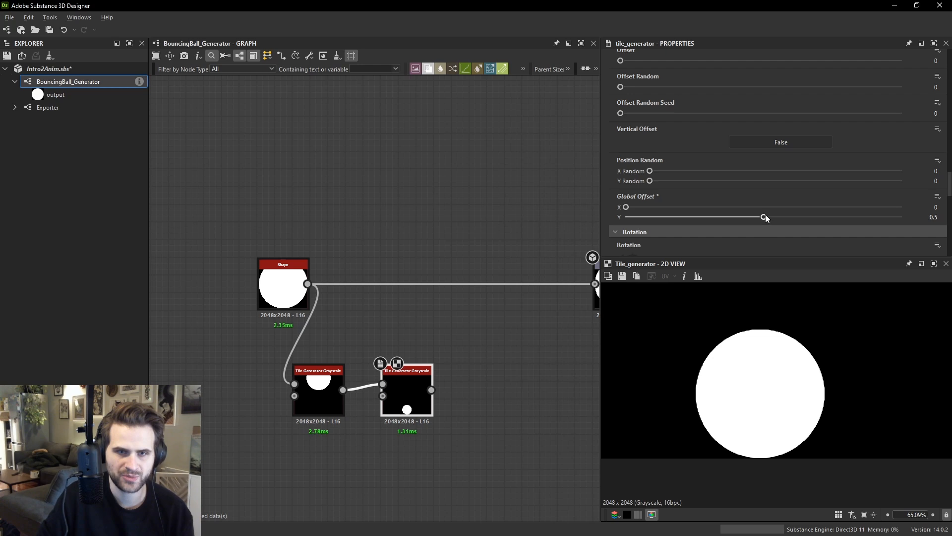
scroll(787, 410, "down", 1)
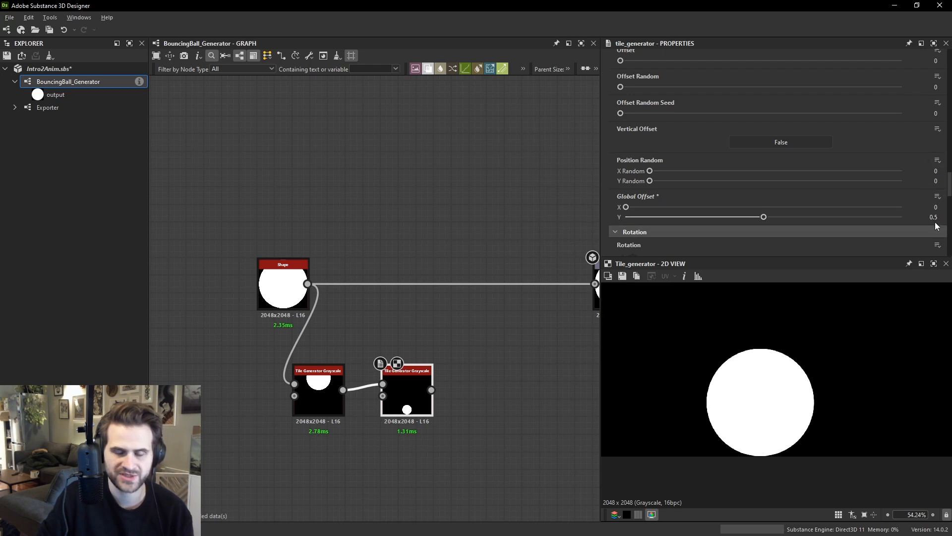
scroll(777, 386, "down", 8)
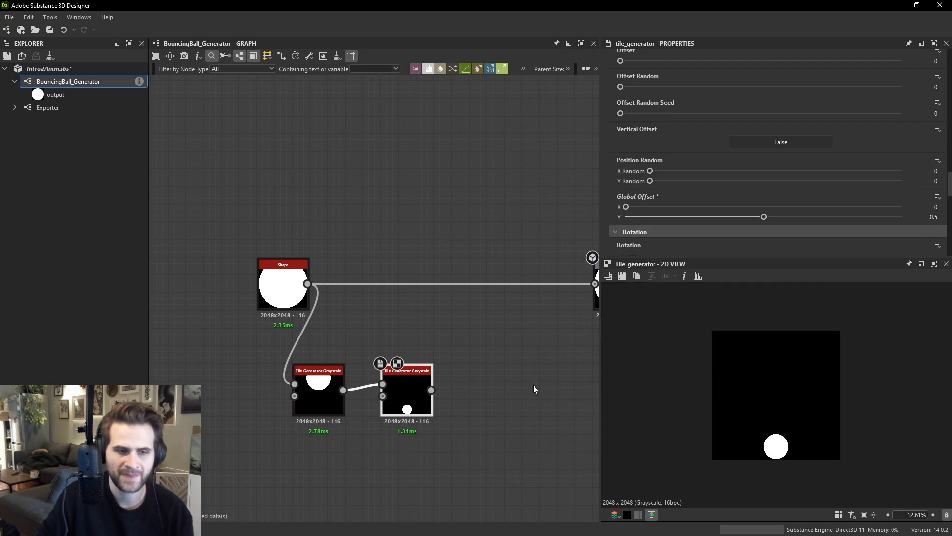
Connect the second tile generator to the graph's output node and change the Shape node's pattern to Paraboloid.
left_click_drag(432, 390, 595, 284)
middle_click_drag(308, 283, 329, 312)
double_click(318, 312)
scroll(685, 146, "up", 8)
scroll(644, 203, "down", 2)
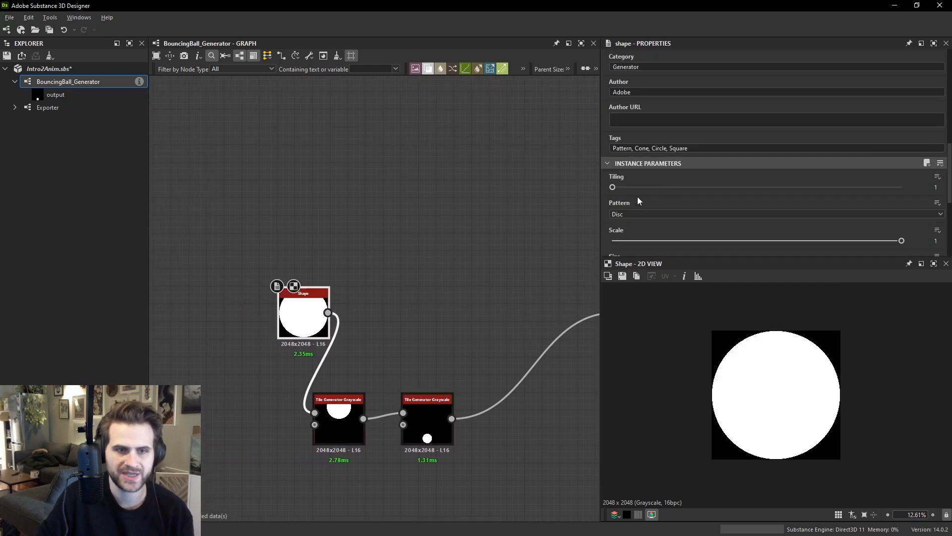
left_click(628, 214)
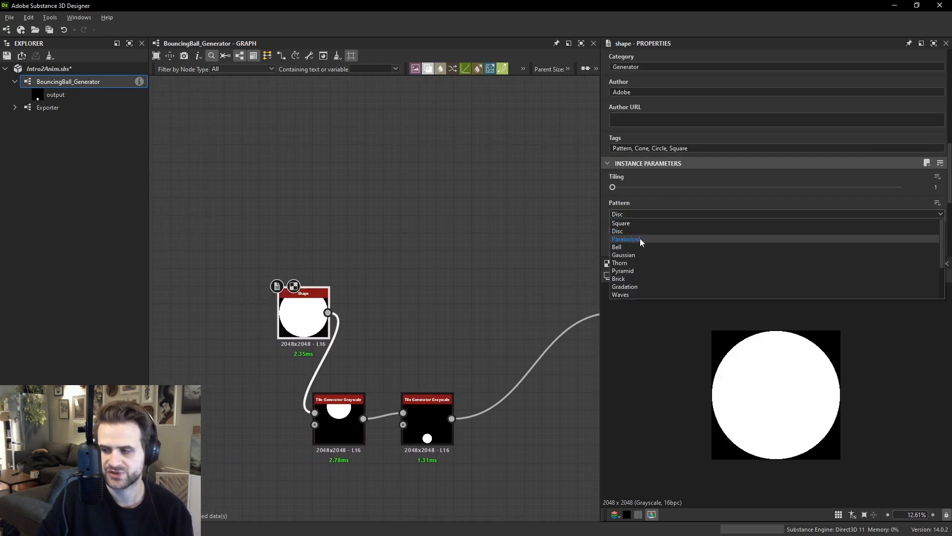
left_click(626, 239)
Add a Levels node after the Shape and shift its midtones to brighten the paraboloid.
left_click_drag(317, 302, 407, 299)
left_click(396, 284)
key("space")
type("lev")
key("Return")
left_click_drag(778, 144, 737, 152)
scroll(394, 339, "up", 1)
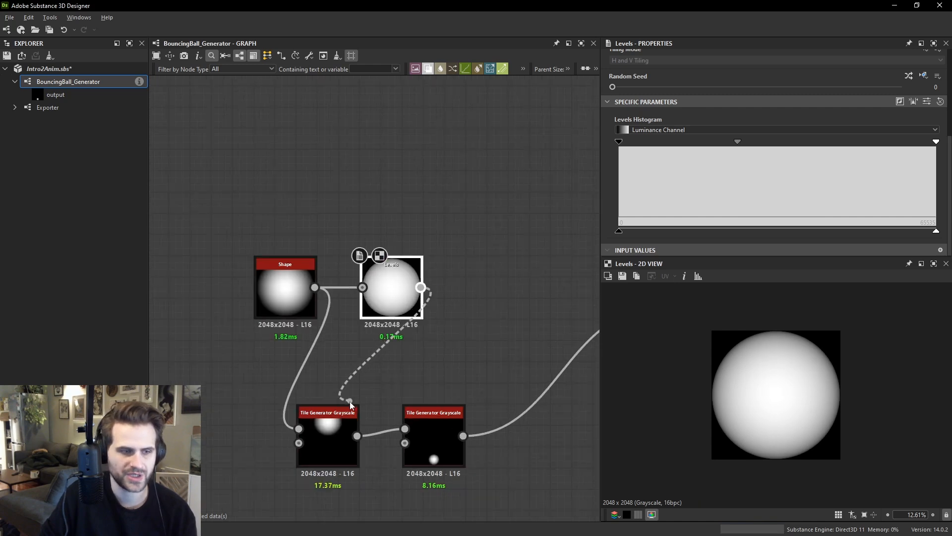
Connect the Levels output to the first tile generator's pattern input and line up the nodes in one row.
left_click_drag(421, 288, 299, 428)
left_click_drag(388, 288, 243, 432)
scroll(248, 424, "down", 1)
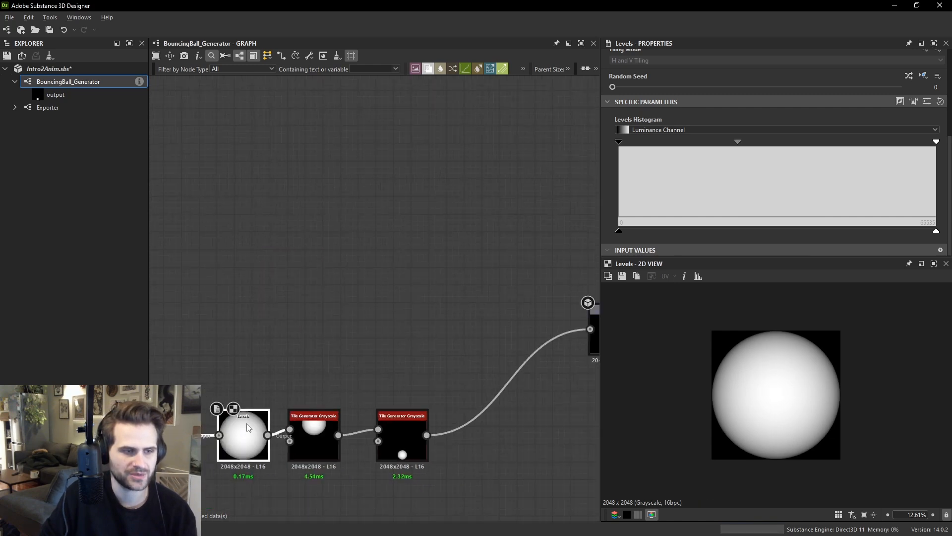
middle_click_drag(249, 424, 290, 419)
left_click_drag(210, 362, 465, 429)
middle_click_drag(466, 433, 466, 326)
Preview the first and second tile generators in turn and test the second's Global Offset Y, leaving it at 0.5.
double_click(456, 328)
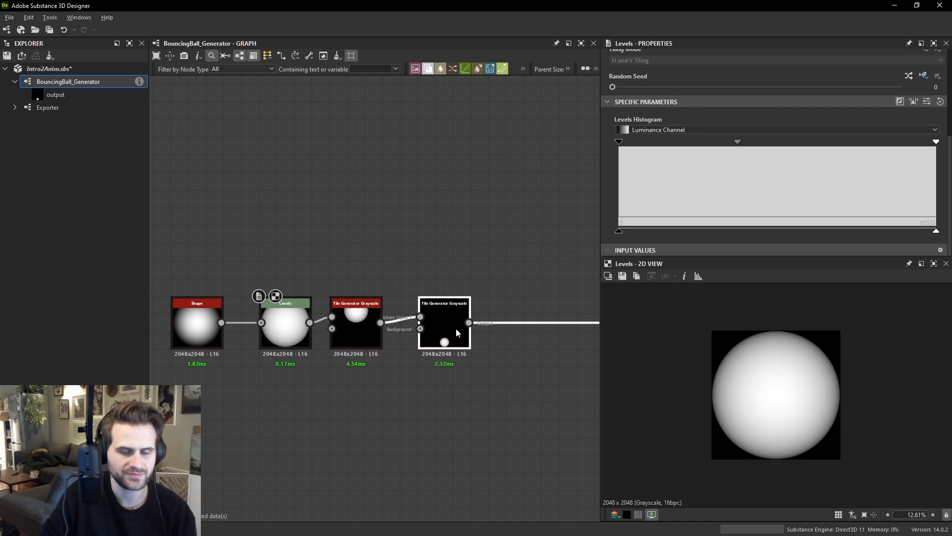
scroll(796, 452, "up", 2)
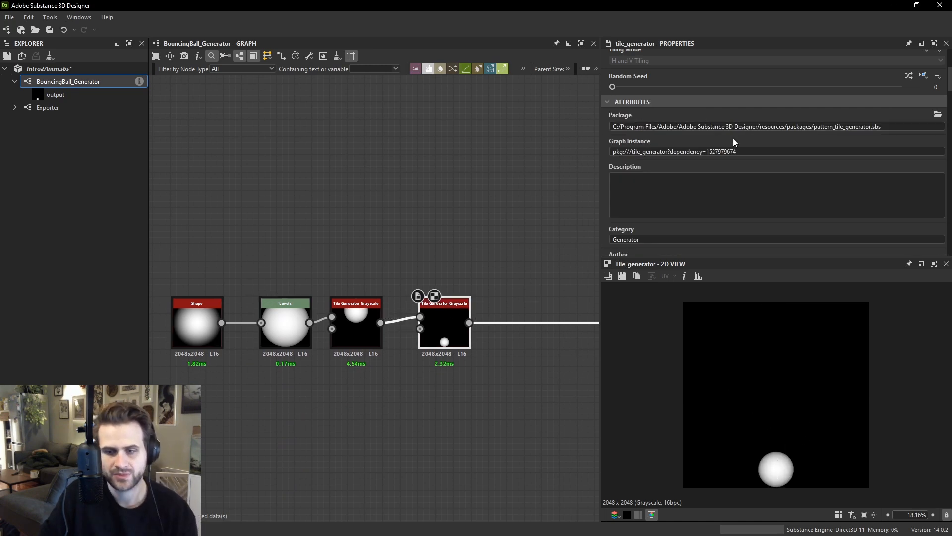
scroll(733, 139, "down", 3)
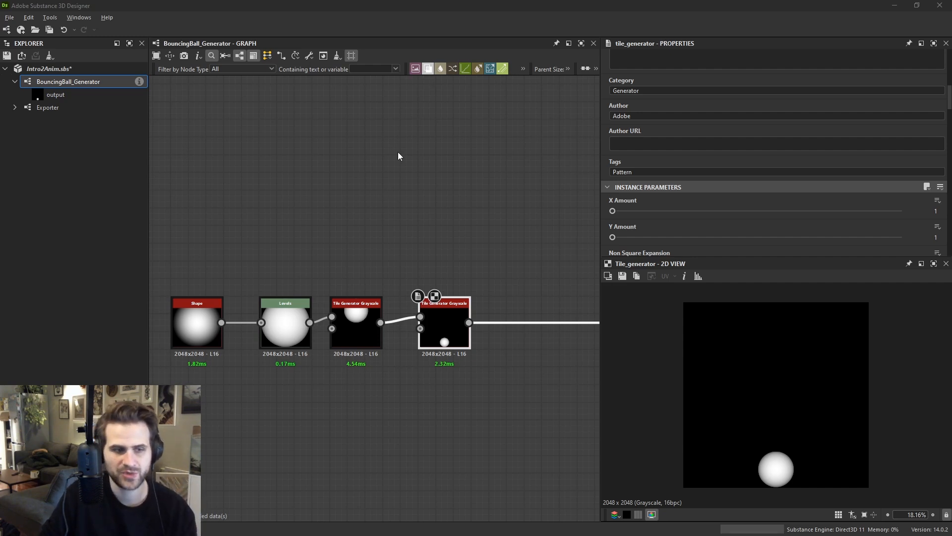
left_click(400, 171)
scroll(477, 323, "up", 1)
double_click(321, 328)
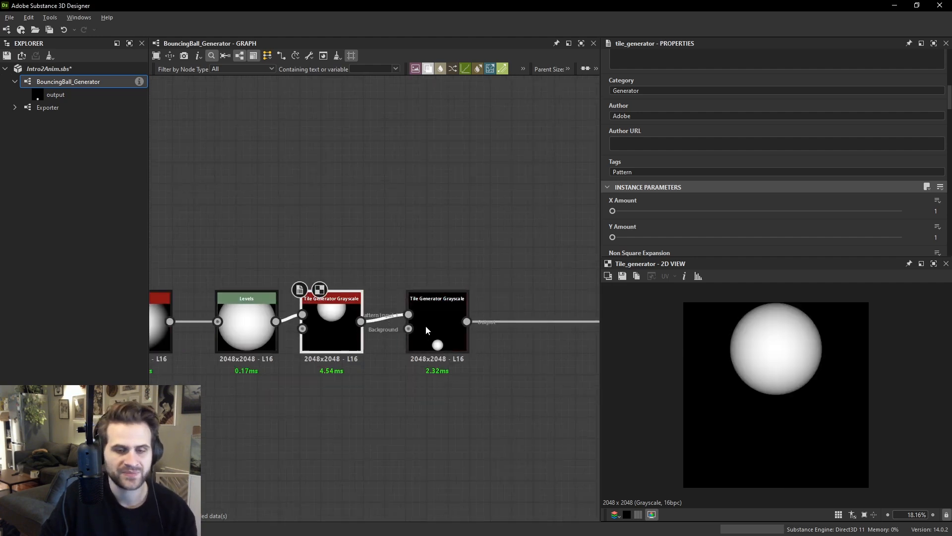
double_click(426, 320)
scroll(813, 202, "down", 10)
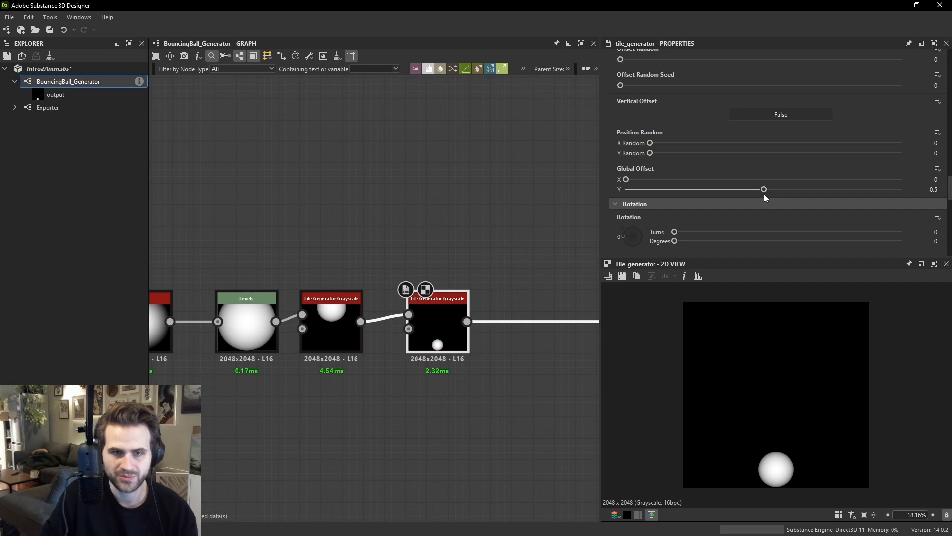
mouse_move(764, 189)
left_mouse_down()
mouse_move(772, 189)
mouse_move(754, 190)
mouse_move(764, 191)
left_mouse_up()
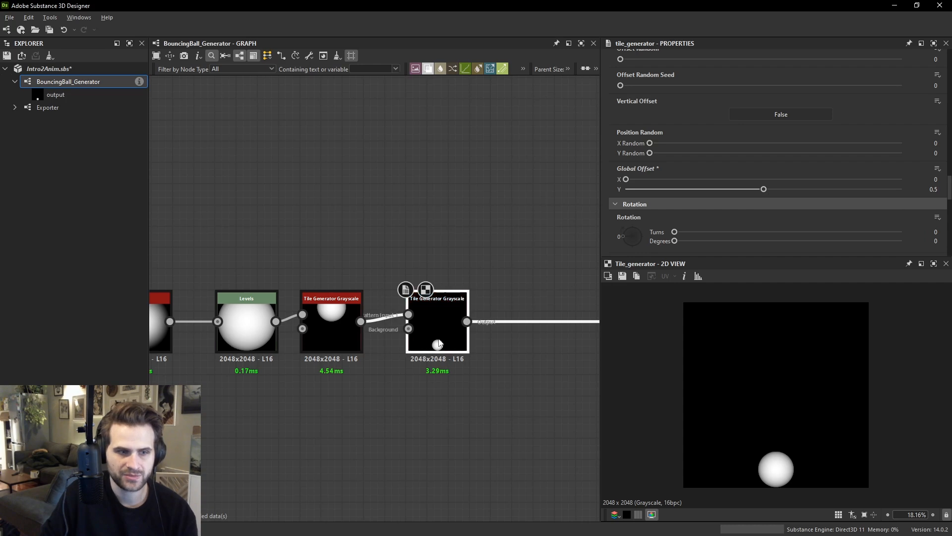
Duplicate the second tile generator and set the duplicate's Global Offset Y to -0.3 for the ball's raised position.
left_click(447, 373)
left_click(439, 342)
key("ctrl+d")
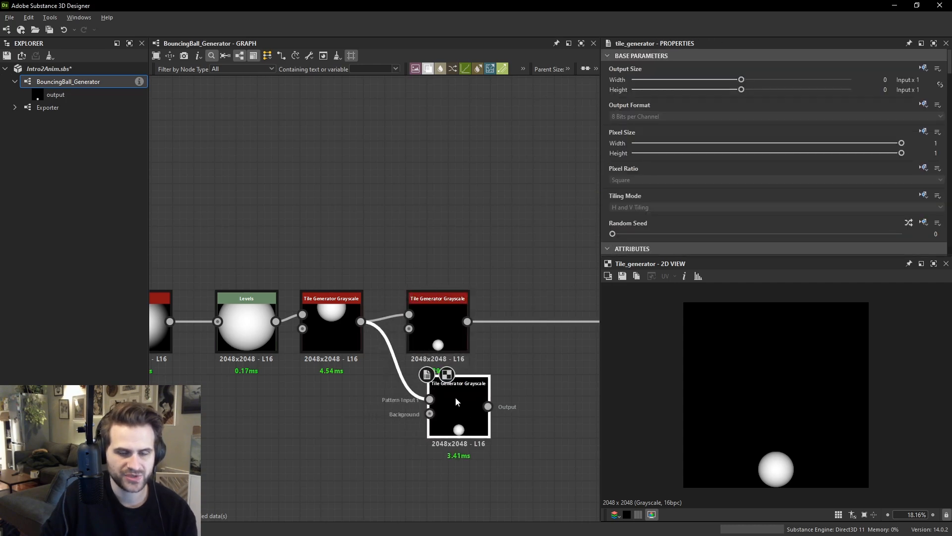
left_click(455, 397)
scroll(843, 149, "down", 10)
scroll(784, 193, "down", 5)
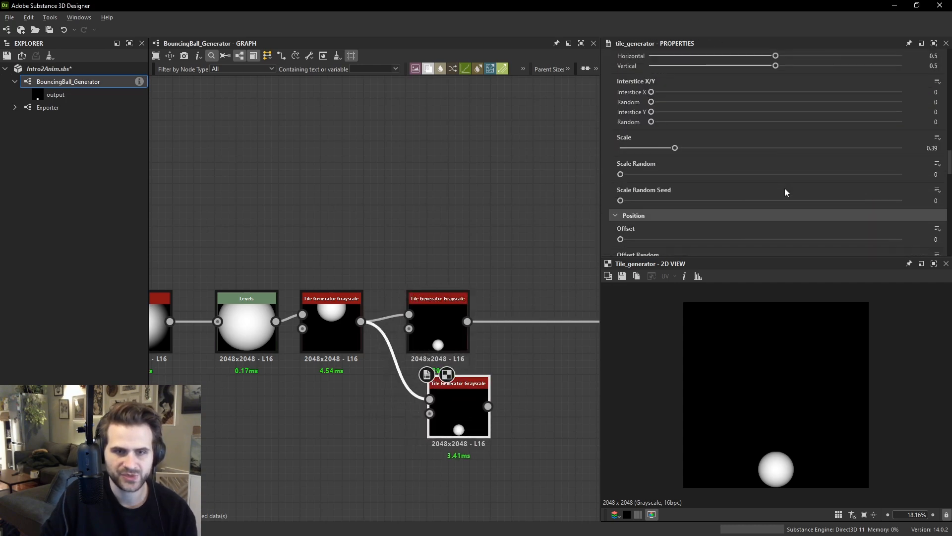
mouse_move(764, 186)
left_mouse_down()
mouse_move(799, 187)
mouse_move(620, 193)
mouse_move(782, 187)
left_mouse_up()
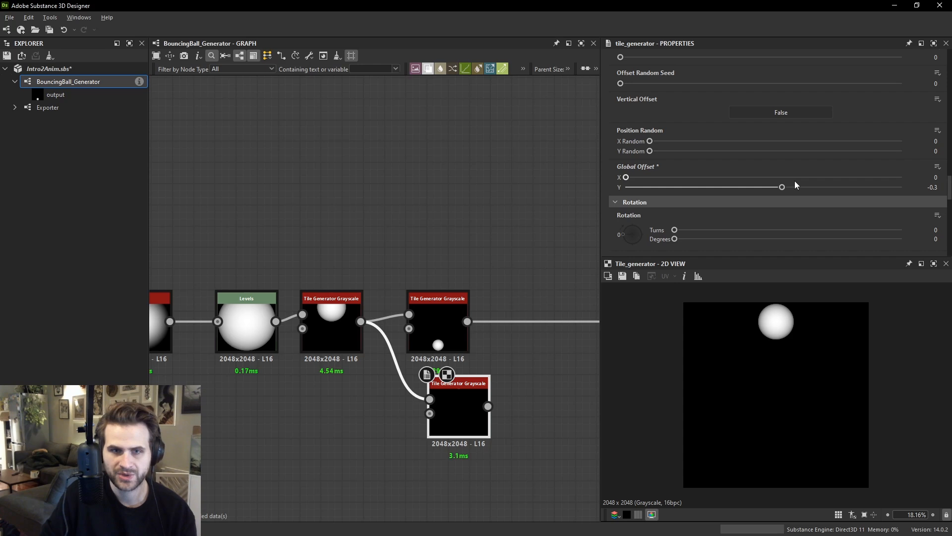
Compare the Global Offset of the original and duplicate tile generators, and align the duplicate directly beneath the original.
left_click(449, 321)
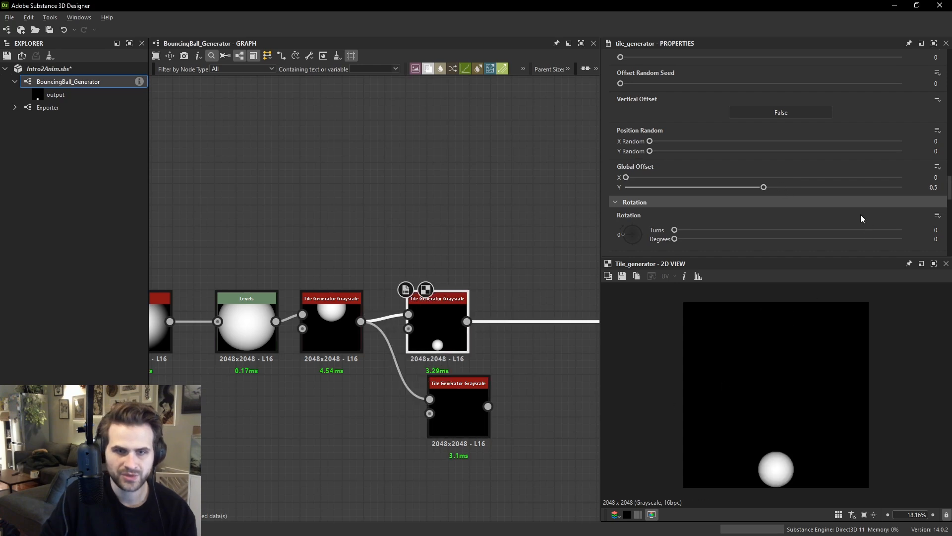
left_click(469, 398)
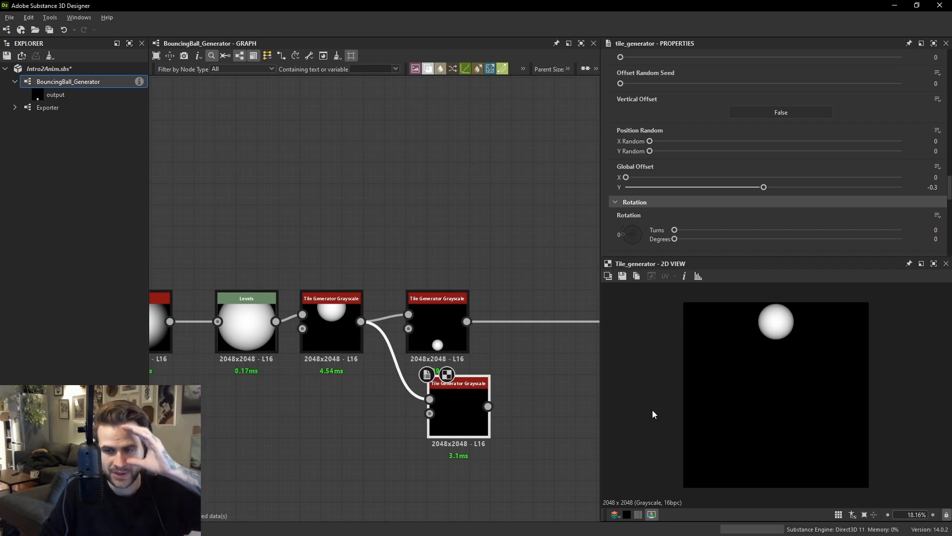
middle_click_drag(501, 383, 475, 390)
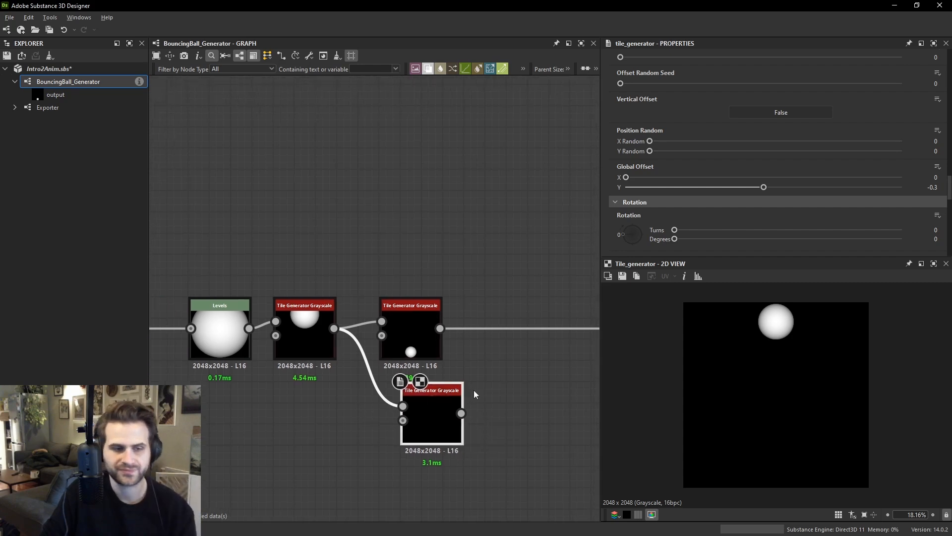
left_click_drag(418, 398, 396, 397)
middle_click_drag(476, 353, 415, 365)
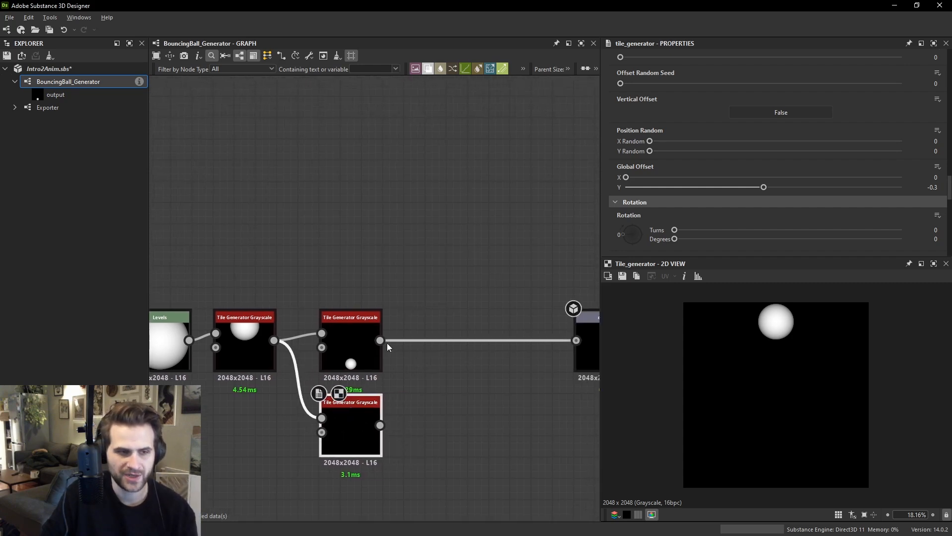
View the function options for Global Offset on the original second tile generator, then close them without choosing any.
left_click(370, 352)
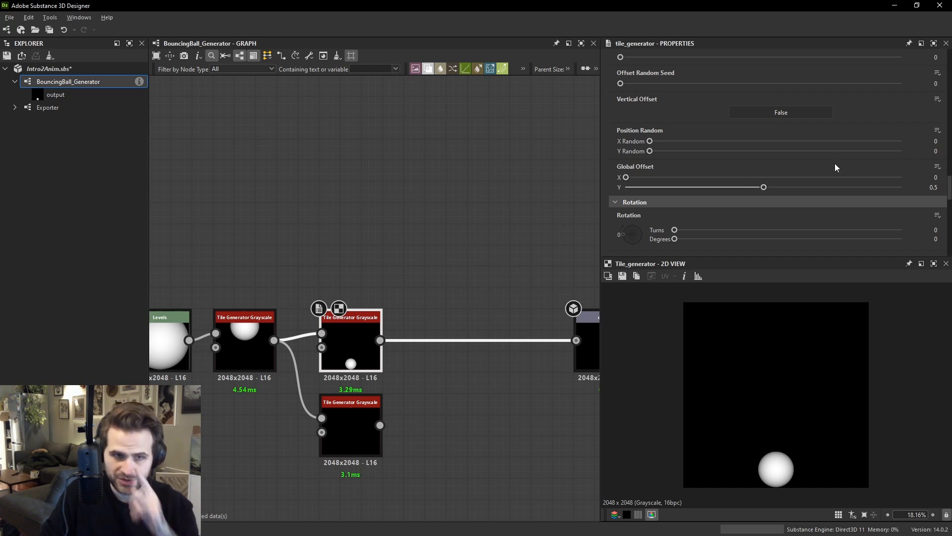
scroll(888, 178, "up", 1)
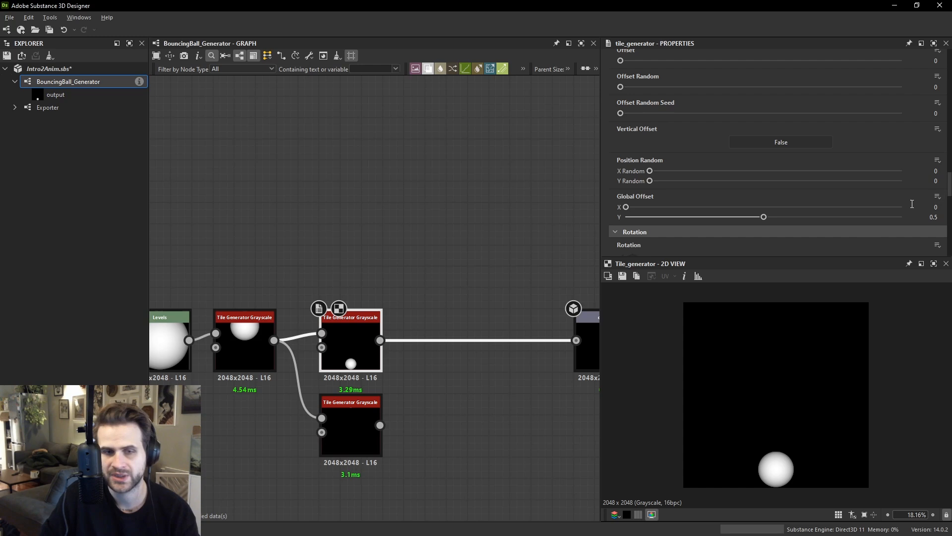
left_click(938, 197)
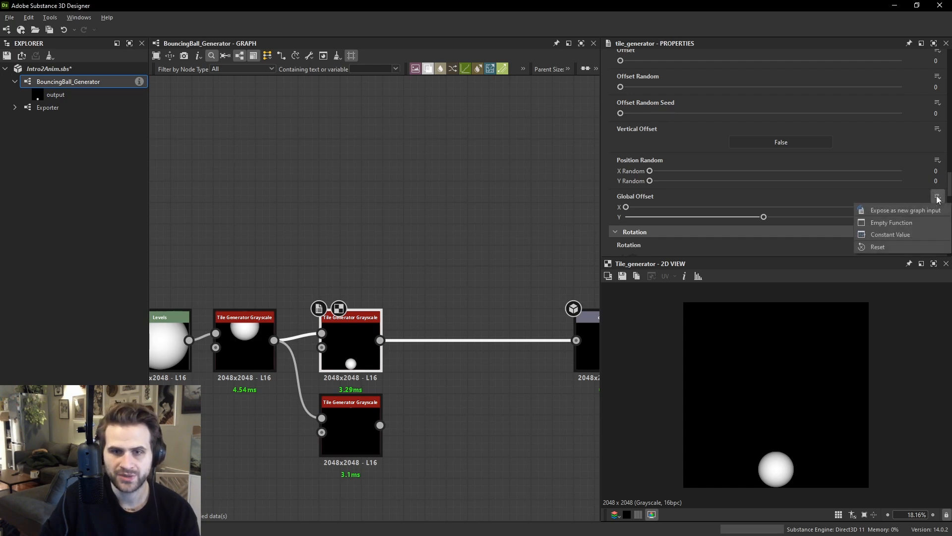
left_click(886, 191)
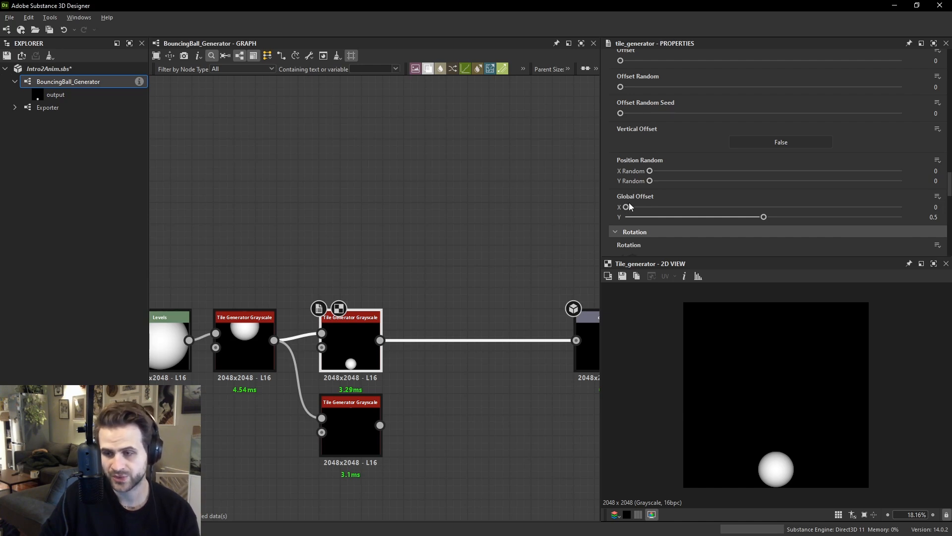
Preview the Shape node with its instance parameters and review the node chain through to the tile generators.
middle_click_drag(211, 293, 302, 287)
middle_click_drag(174, 305, 260, 302)
double_click(238, 323)
scroll(693, 161, "up", 5)
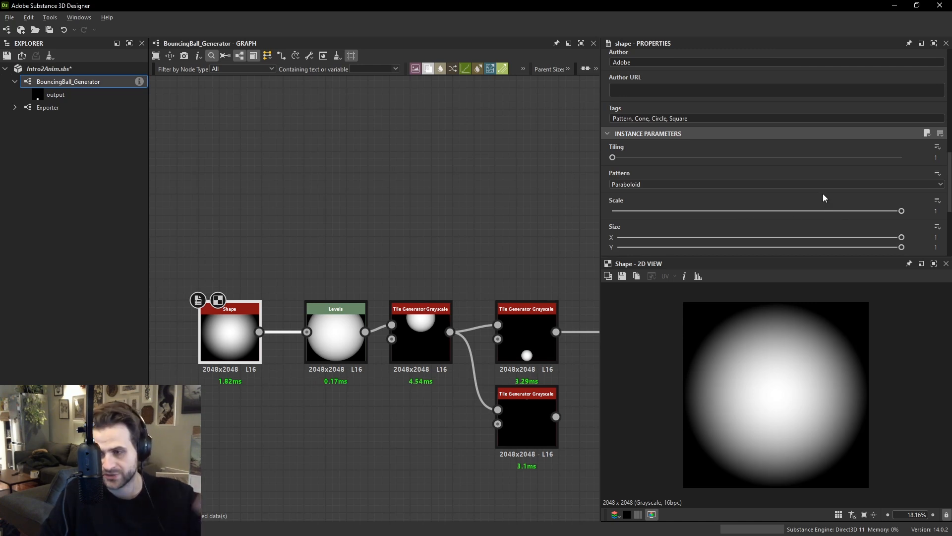
middle_click_drag(507, 279, 353, 275)
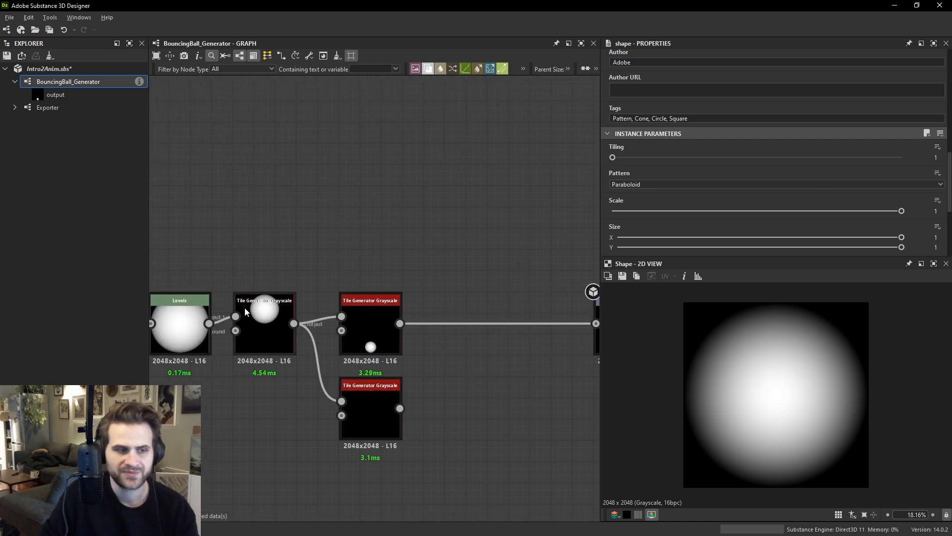
middle_click_drag(280, 322, 431, 315)
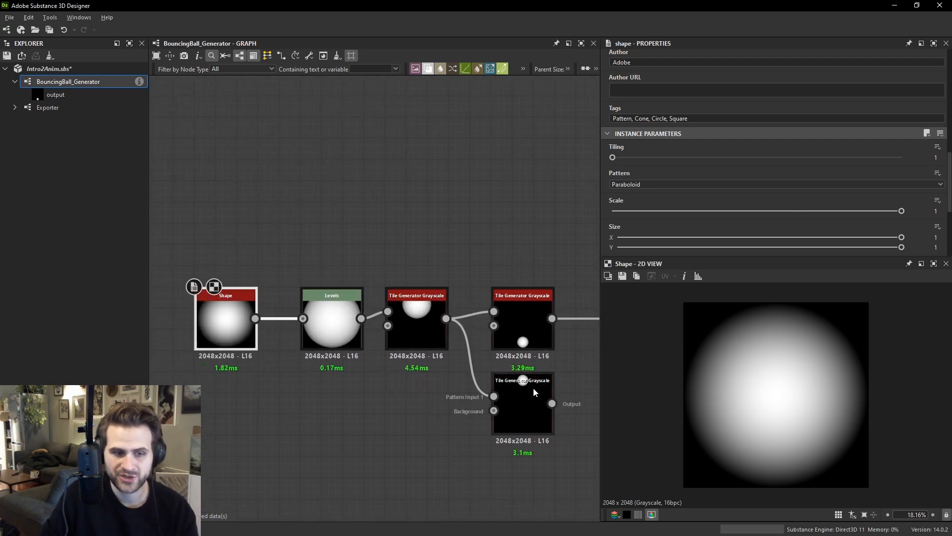
Give the upper second tile generator's Global Offset an empty function and open that function graph for editing.
left_click(524, 340)
scroll(864, 171, "down", 10)
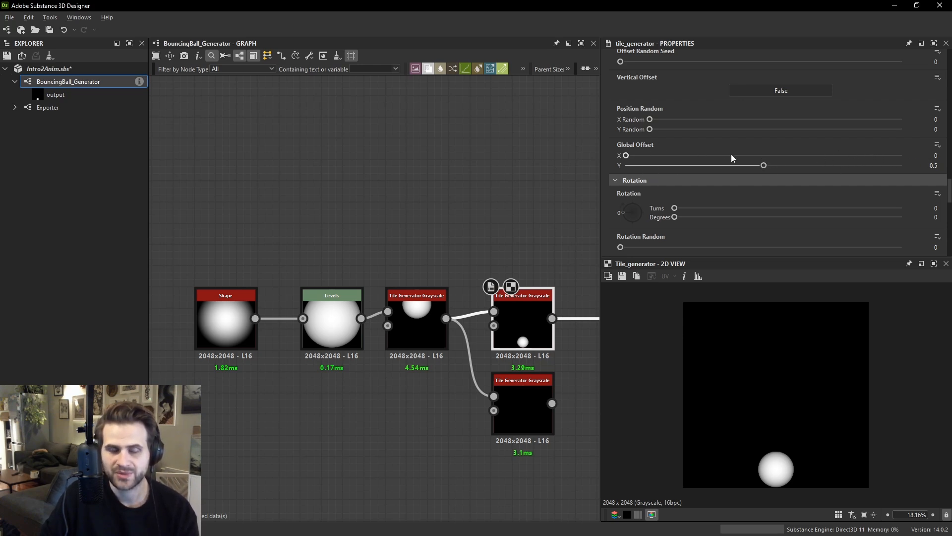
left_click(938, 146)
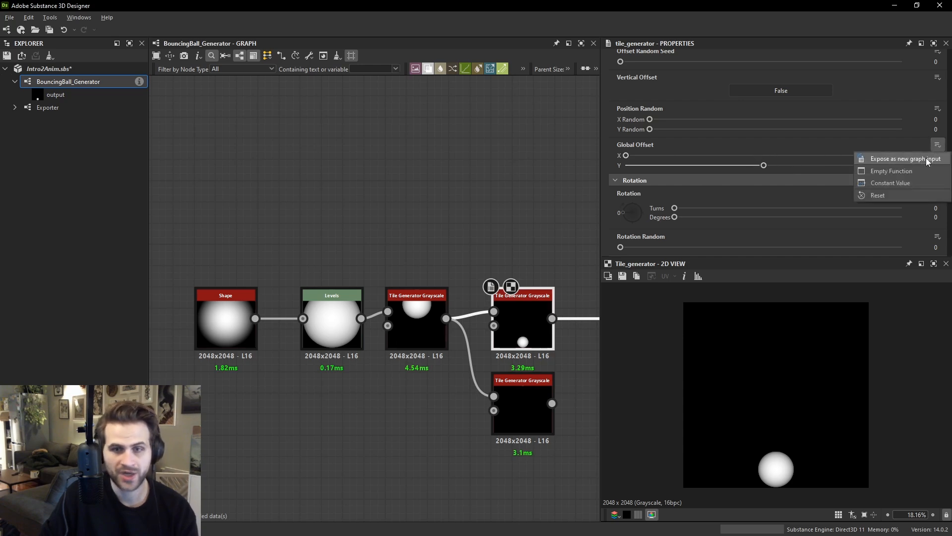
left_click(895, 170)
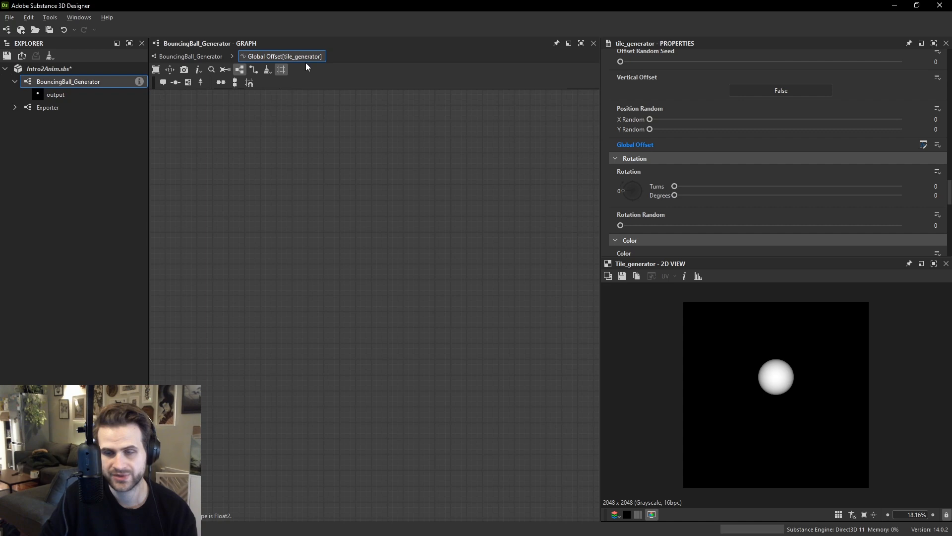
left_click(202, 58)
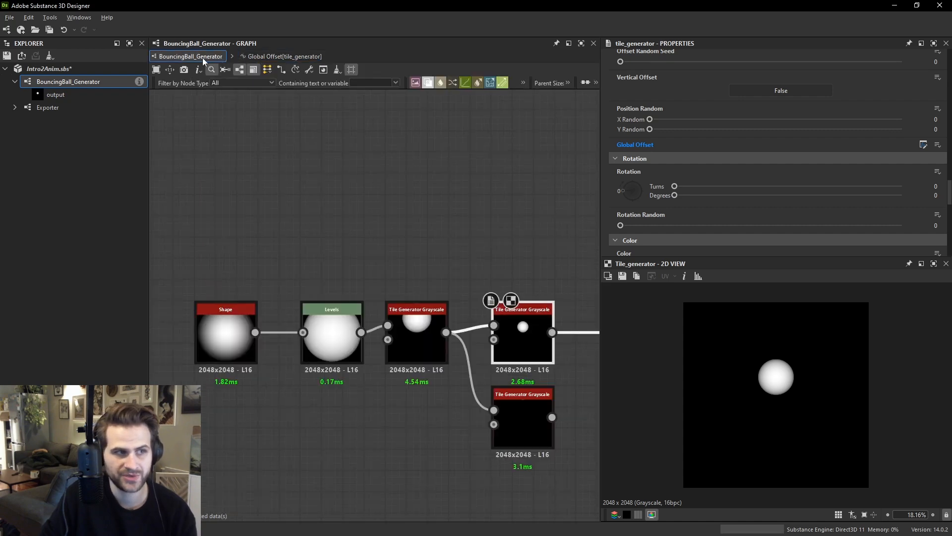
left_click(922, 146)
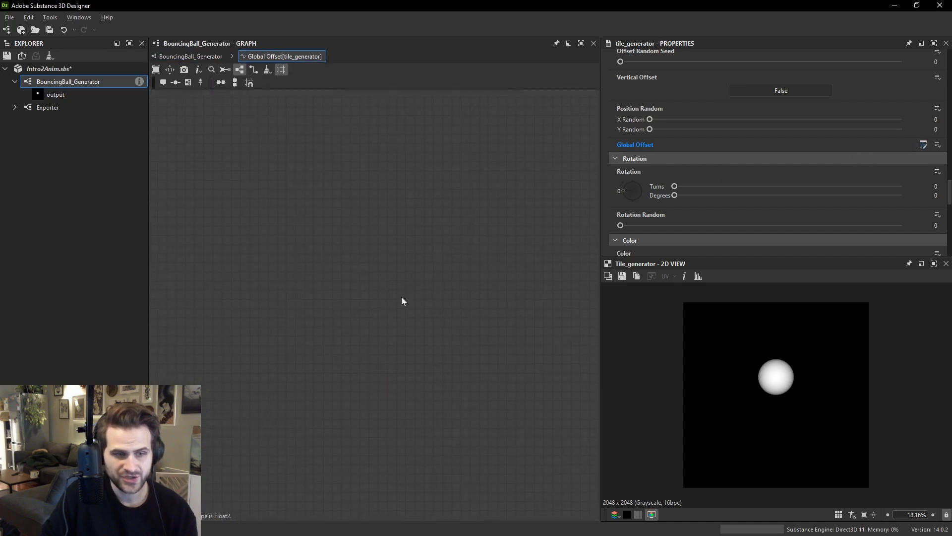
Browse the list of available function nodes in the Global Offset function graph, then close it without choosing any.
key("space")
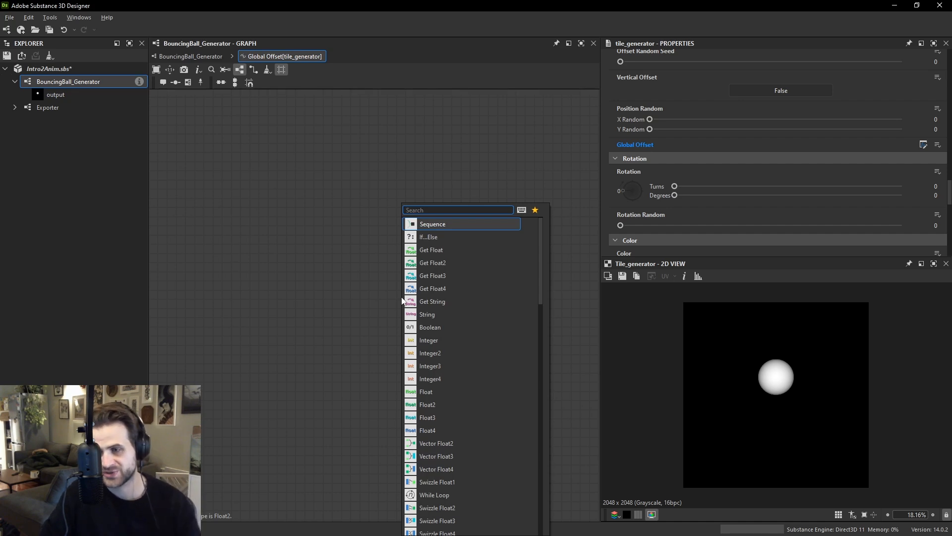
scroll(457, 295, "down", 2)
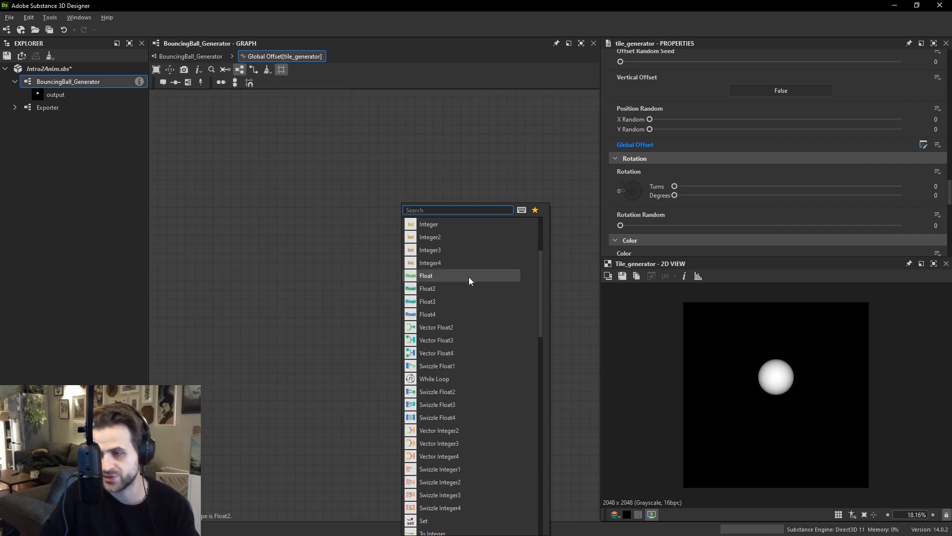
scroll(481, 274, "up", 2)
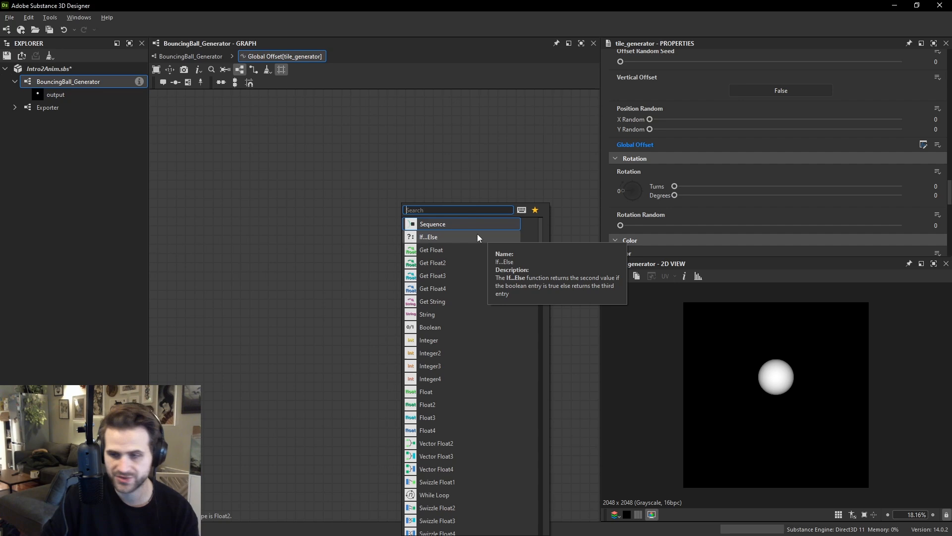
scroll(477, 236, "down", 14)
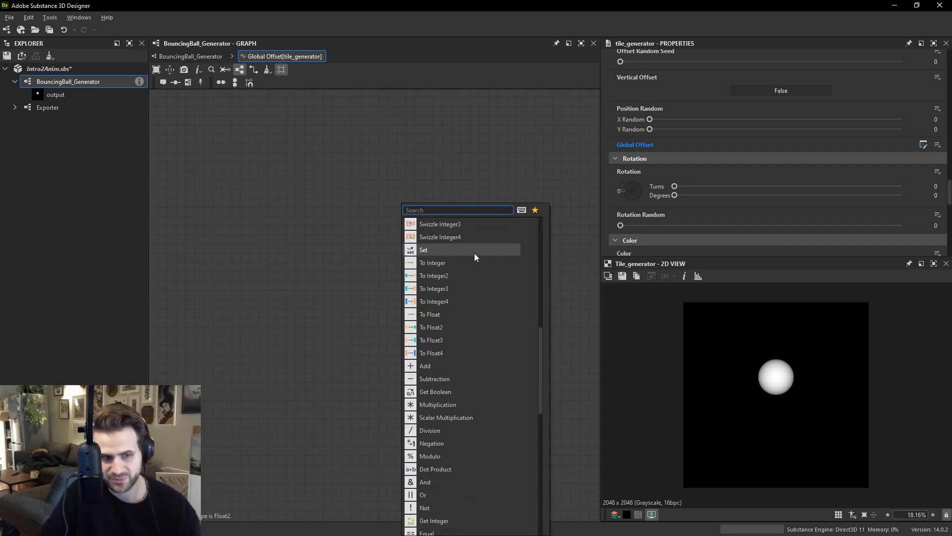
scroll(481, 250, "down", 2)
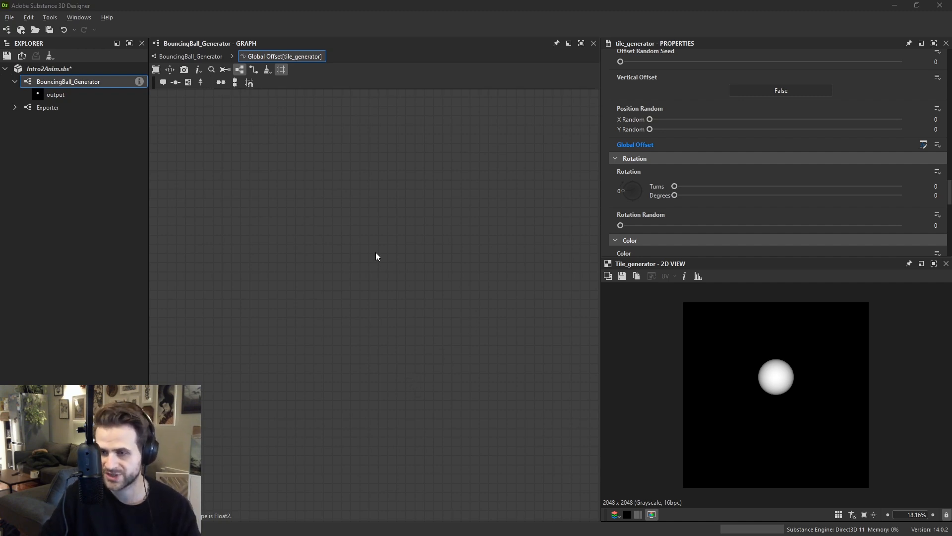
middle_click_drag(420, 290, 298, 303)
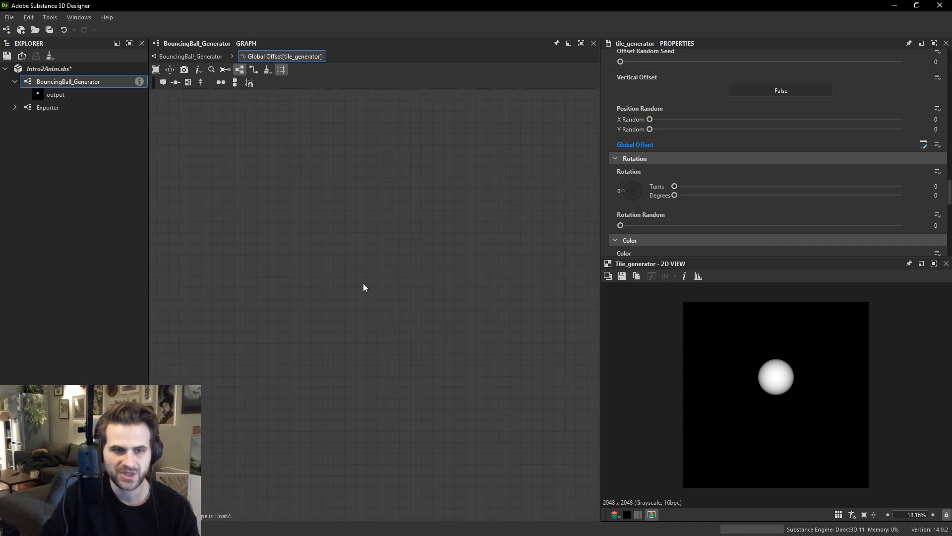
Add two Float constant nodes to the function graph and stack them vertically.
key("space")
type("flo")
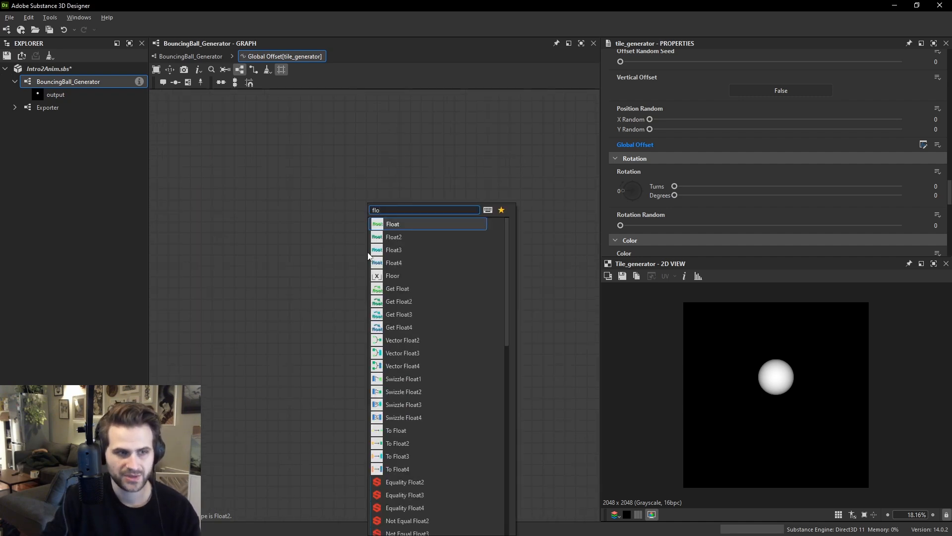
key("Return")
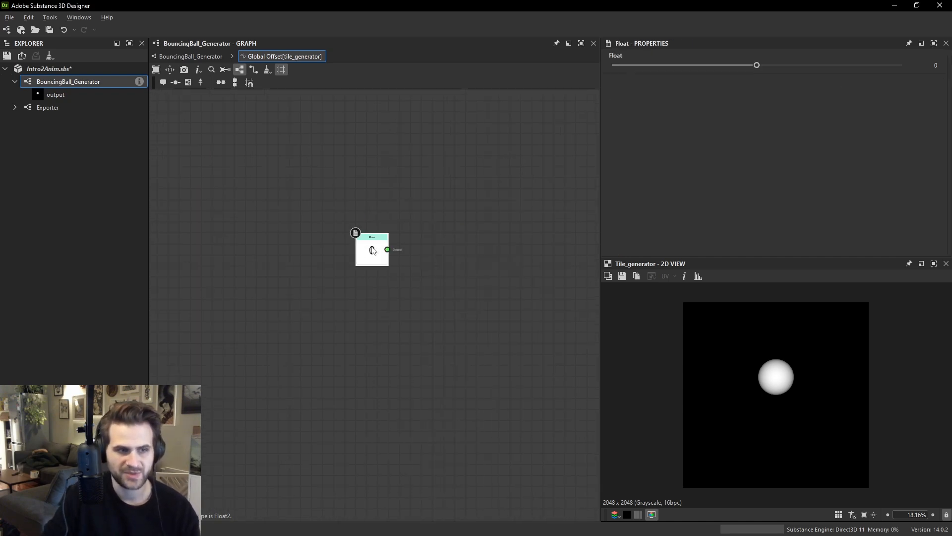
key("space")
type("flo")
key("Return")
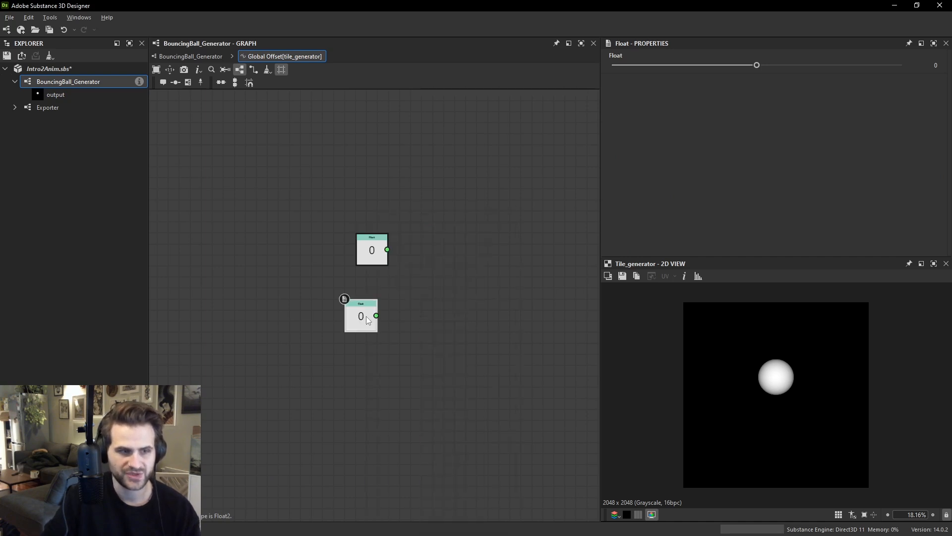
left_click_drag(381, 315, 391, 281)
left_click_drag(354, 322, 371, 297)
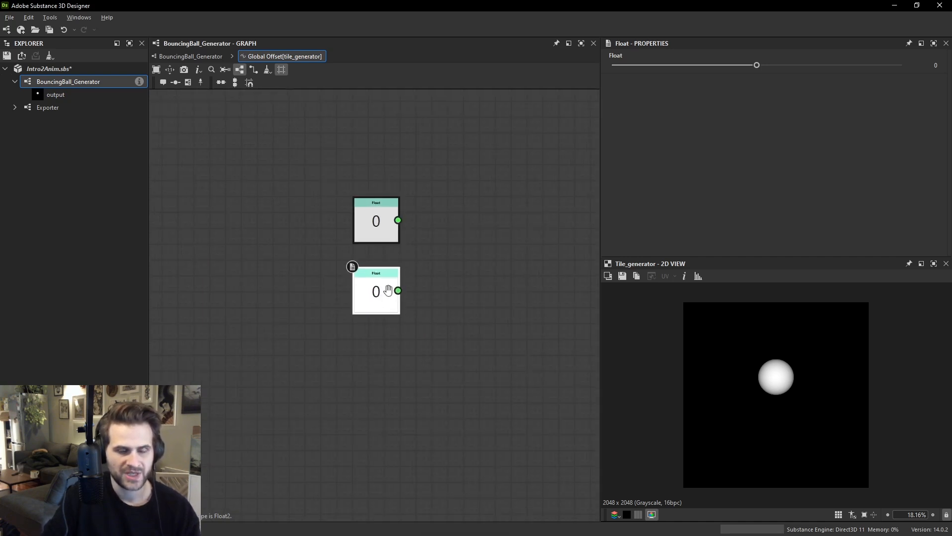
middle_click_drag(387, 289, 368, 320)
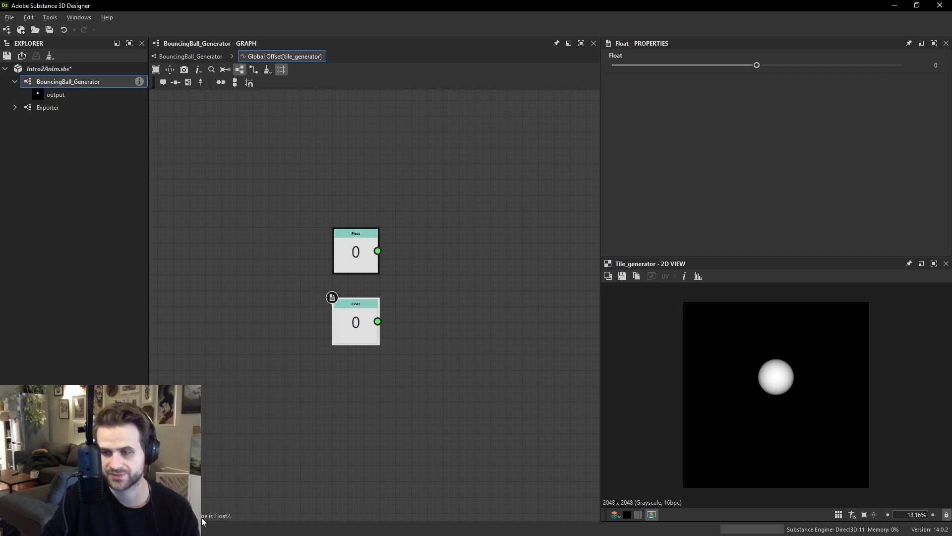
Try adding an If...Else node from the upper Float's output, and undo it.
scroll(388, 250, "up", 3)
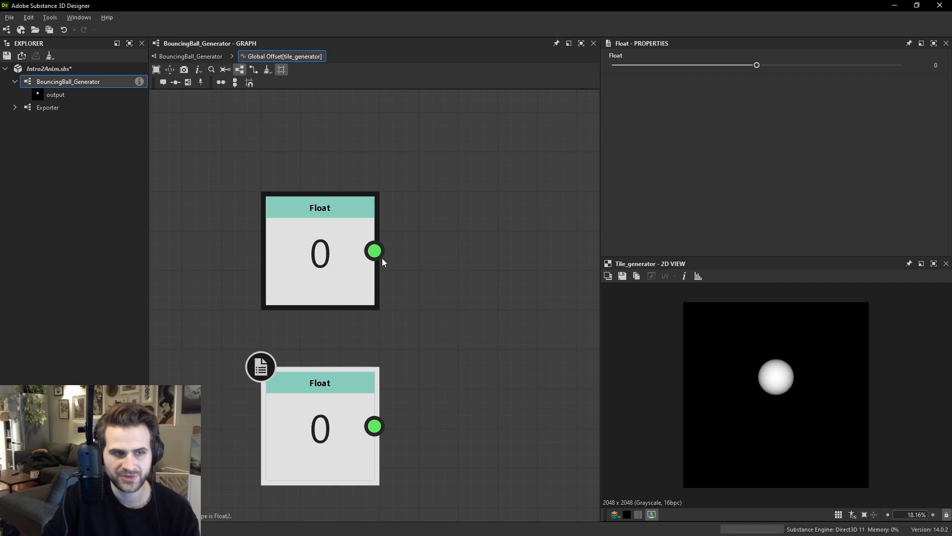
left_click_drag(377, 253, 422, 252)
key("ctrl+z")
middle_click_drag(487, 311, 462, 314)
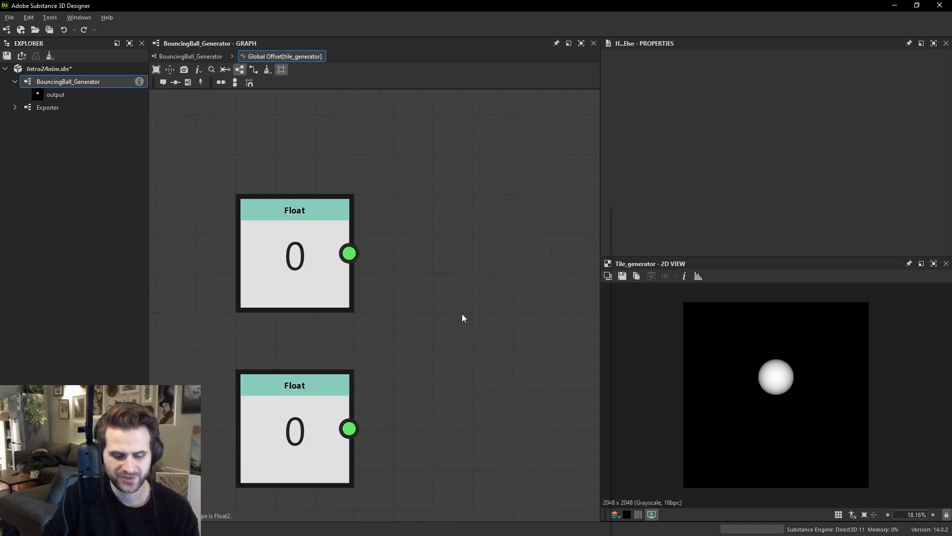
Add a Float2 constant node and place it directly above the two Float nodes.
key("space")
left_click(517, 235)
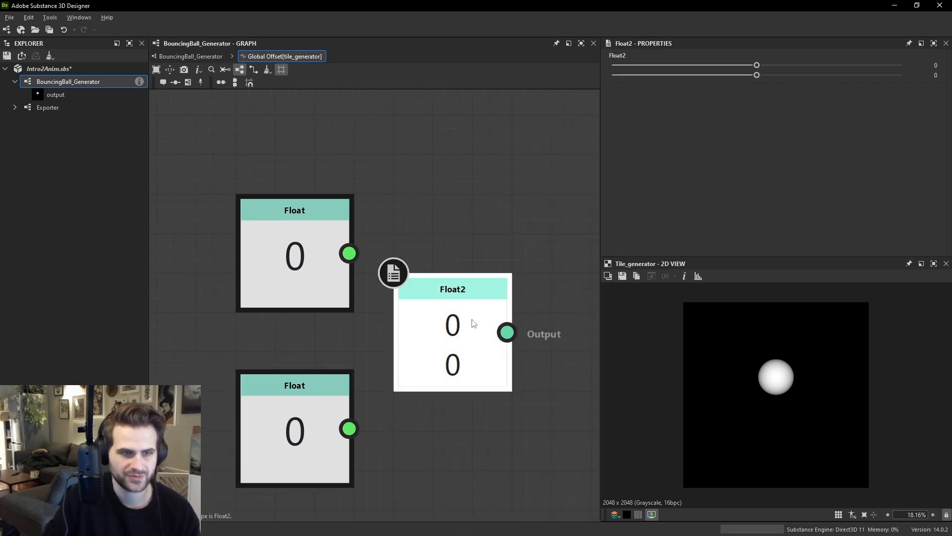
left_click_drag(472, 320, 342, 137)
middle_click_drag(406, 170, 369, 210)
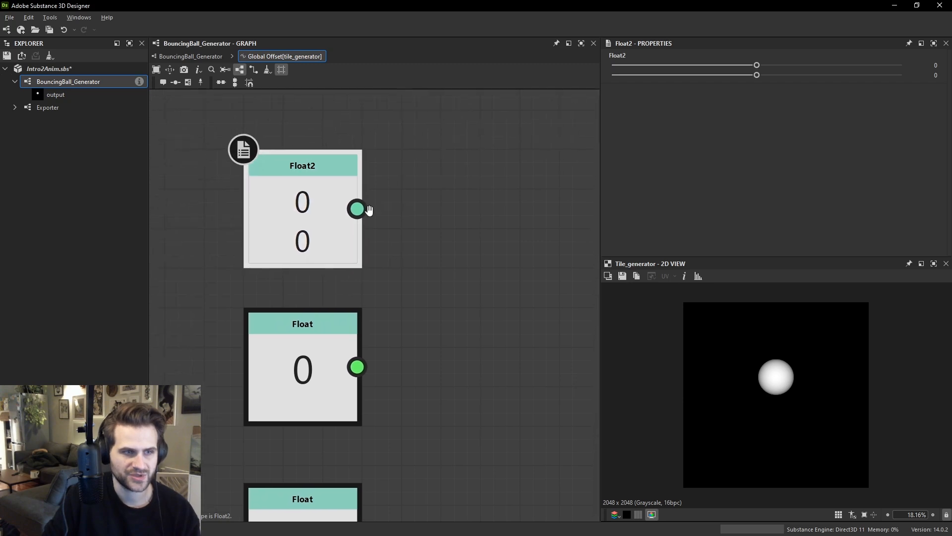
Add a Float3 constant node and align it above the Float2 node.
key("space")
type("floa")
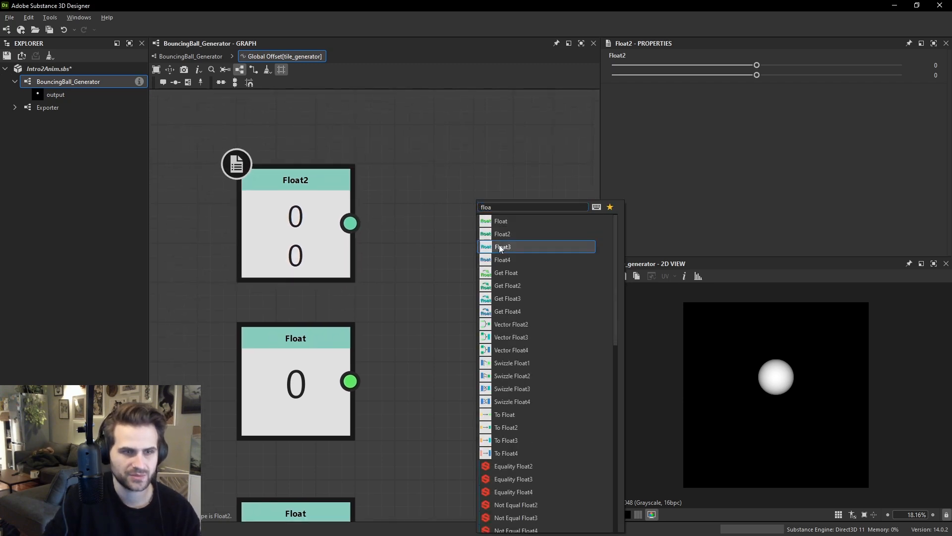
left_click(499, 245)
scroll(500, 233, "down", 2)
left_click_drag(500, 232, 364, 162)
middle_click_drag(382, 252, 382, 273)
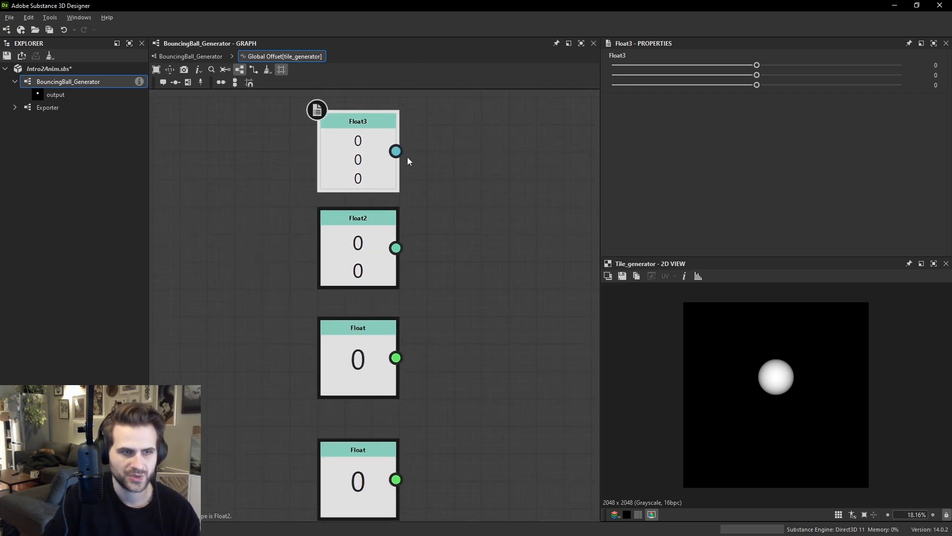
Delete the two Float nodes and the Float3 node, keeping only the Float2 node.
left_click(440, 122)
left_click_drag(437, 353, 326, 490)
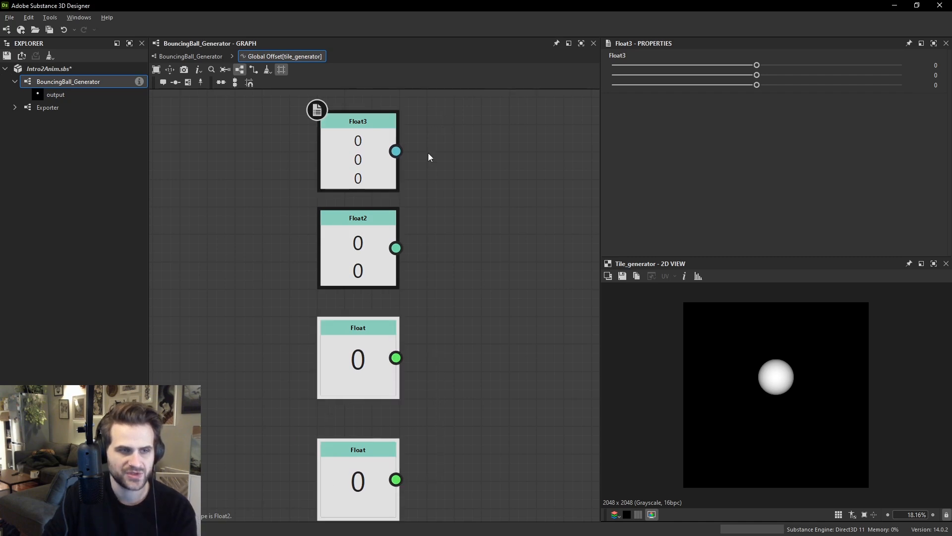
left_click_drag(447, 161, 328, 130)
left_click_drag(439, 300, 367, 479)
left_click(367, 168)
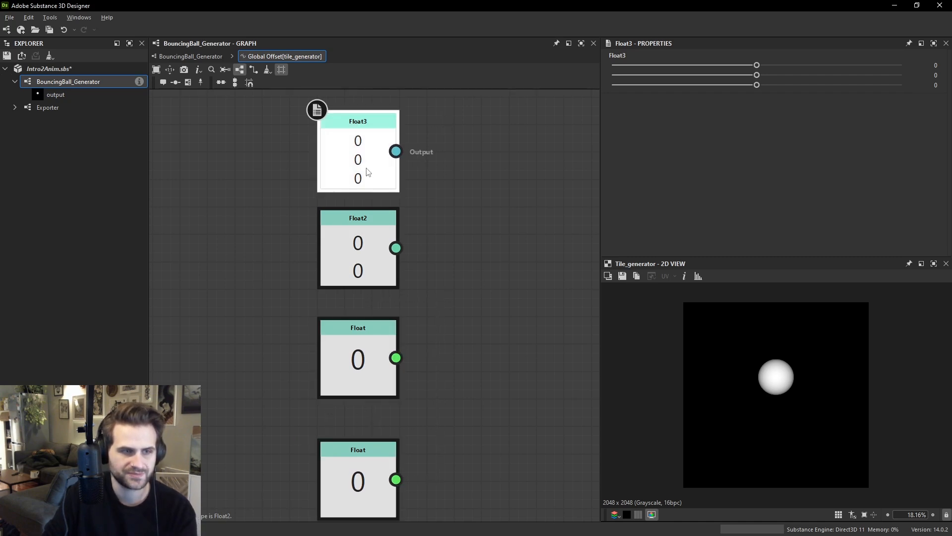
left_click_drag(465, 319, 367, 461)
key("Delete")
left_click_drag(383, 167, 367, 153)
key("Delete")
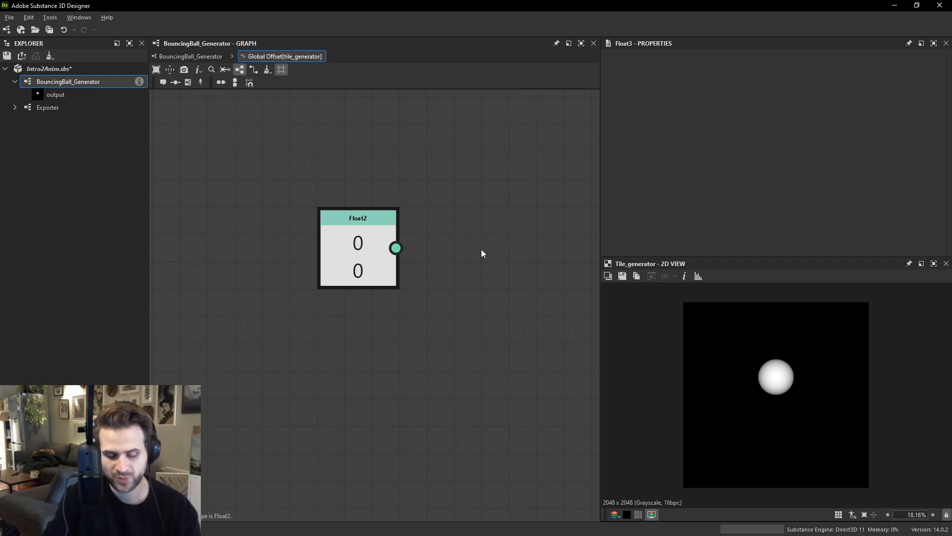
key("space")
type("outpu")
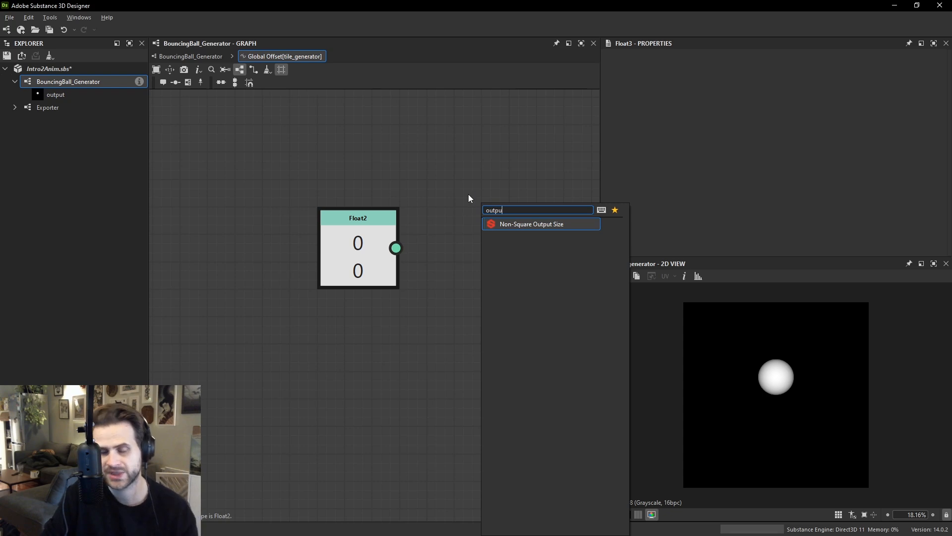
key("Escape")
Set the Float2 node as the output node of the Global Offset function.
left_click(354, 240)
right_click(358, 223)
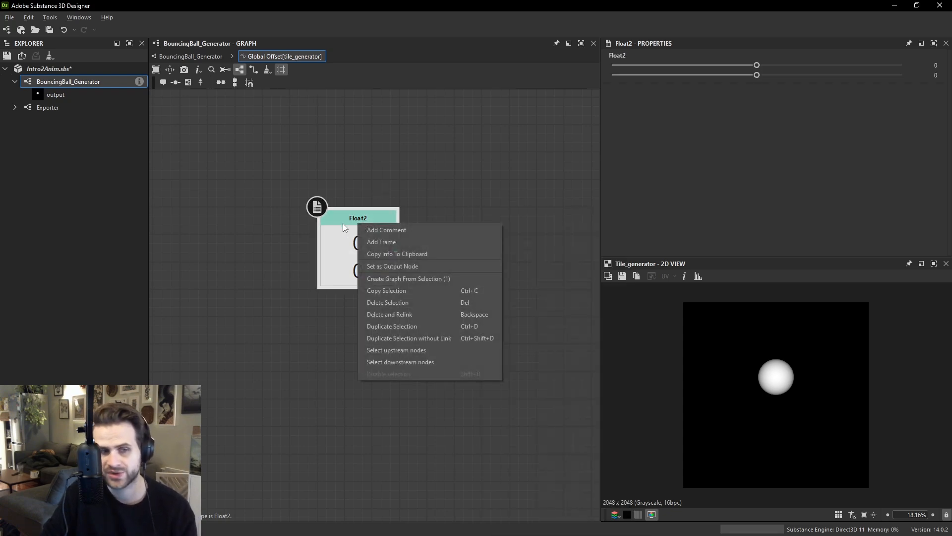
left_click(423, 266)
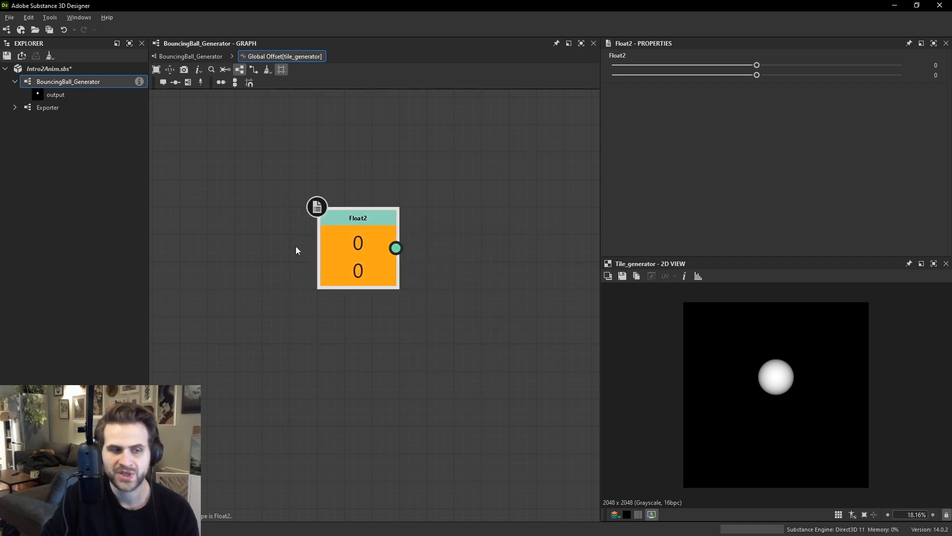
left_click_drag(770, 64, 757, 91)
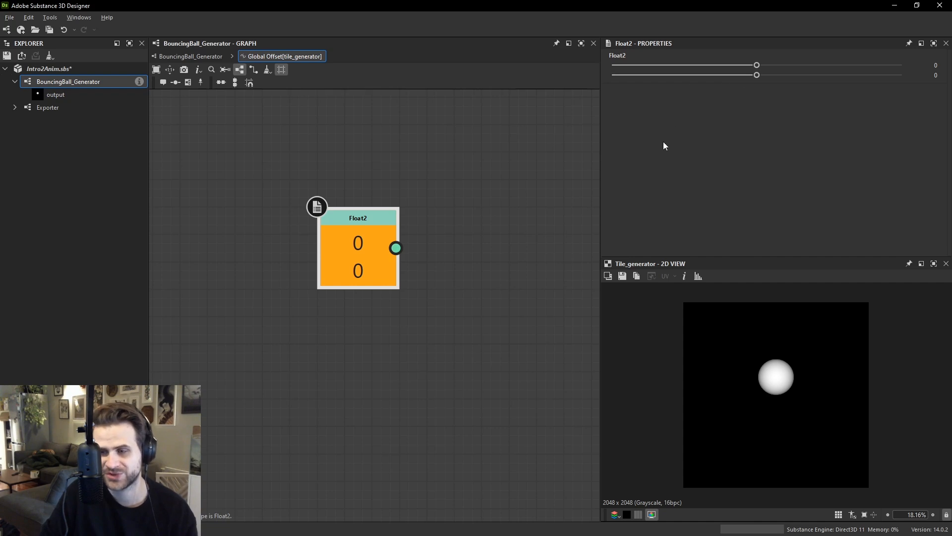
Return to the BouncingBall_Generator graph and add a Float input parameter to its graph properties.
left_click(187, 56)
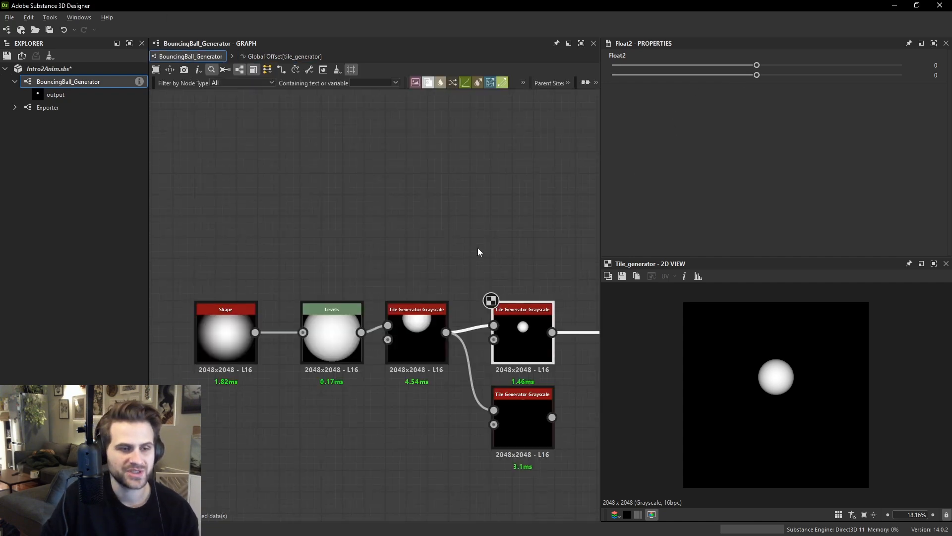
left_click(448, 238)
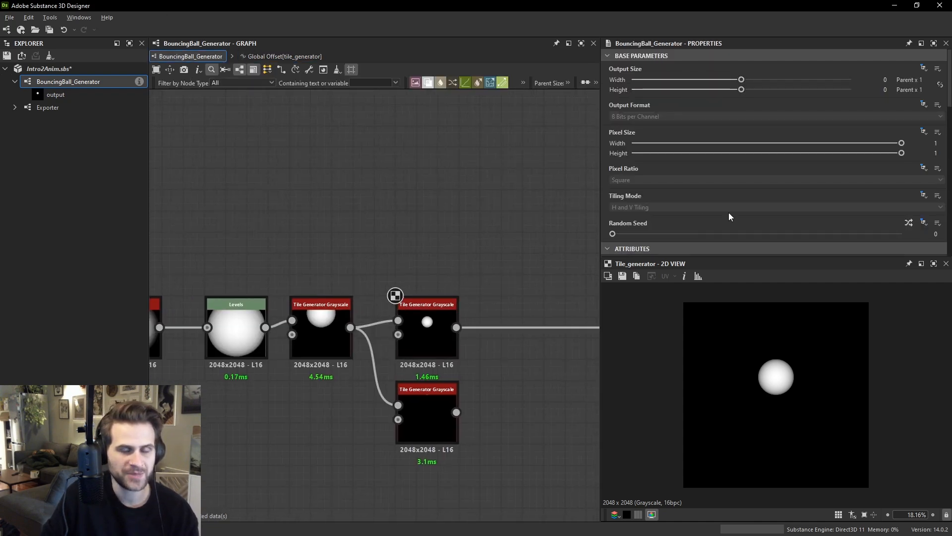
scroll(744, 203, "down", 3)
left_click(609, 70)
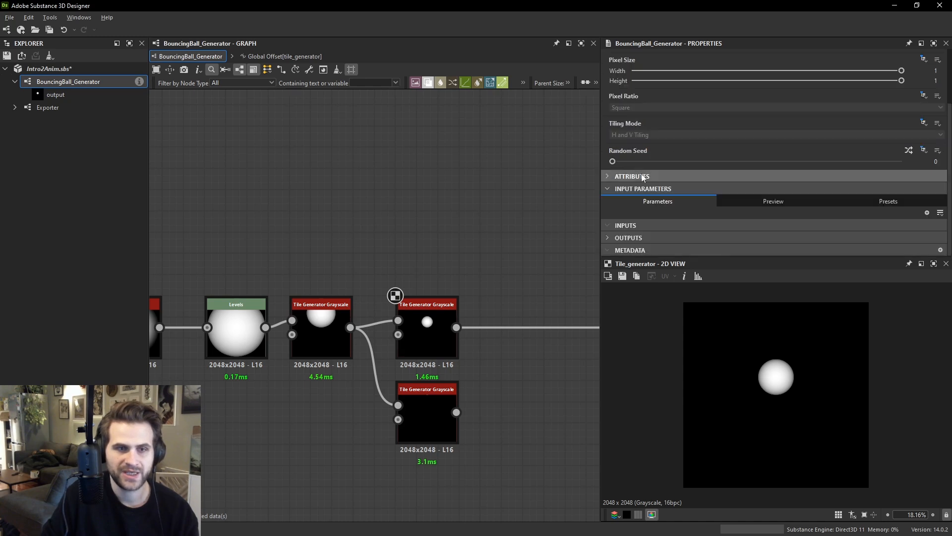
left_click(928, 213)
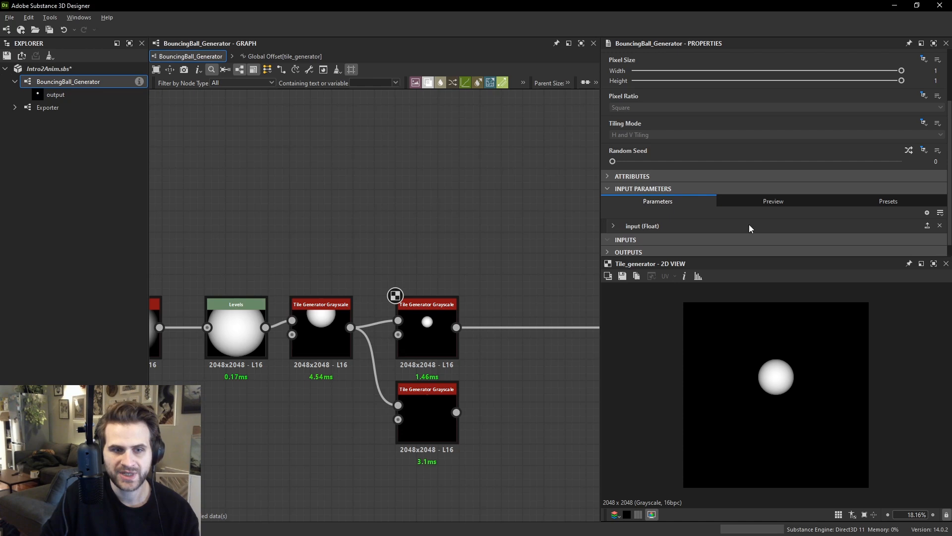
Give the new Float input parameter the identifier Ball_Height and the label Ball Height.
left_click(614, 226)
scroll(695, 210, "down", 1)
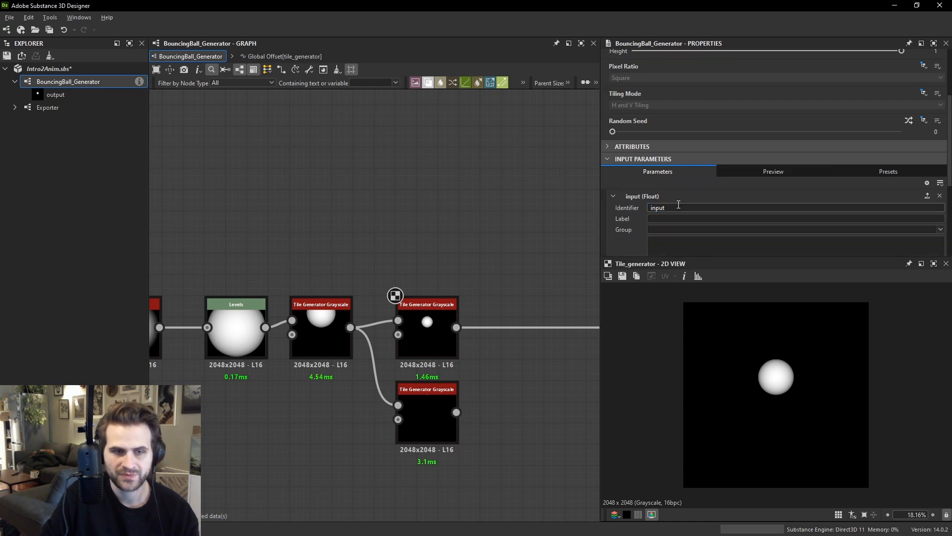
left_click_drag(676, 207, 615, 207)
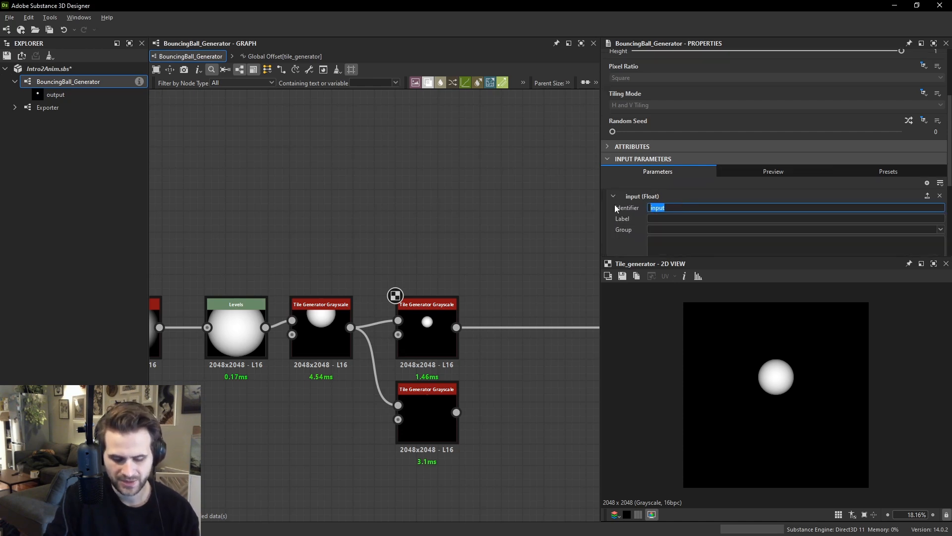
type("Ball_Height")
key("Return")
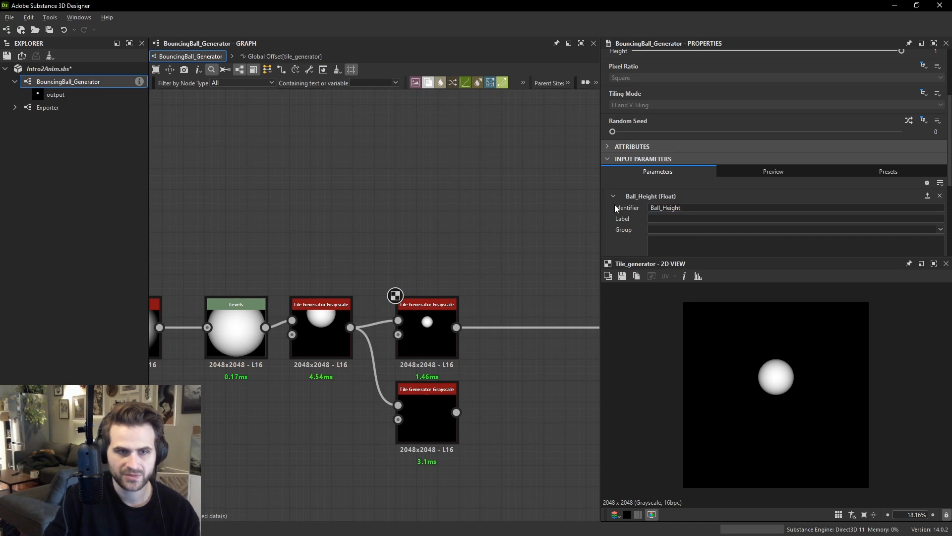
type("Ball")
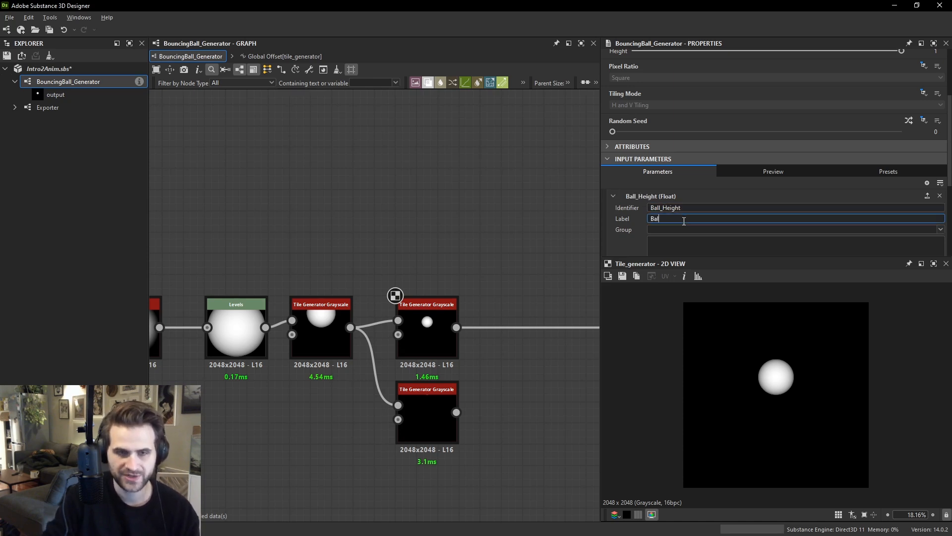
type(" Height")
key("Return")
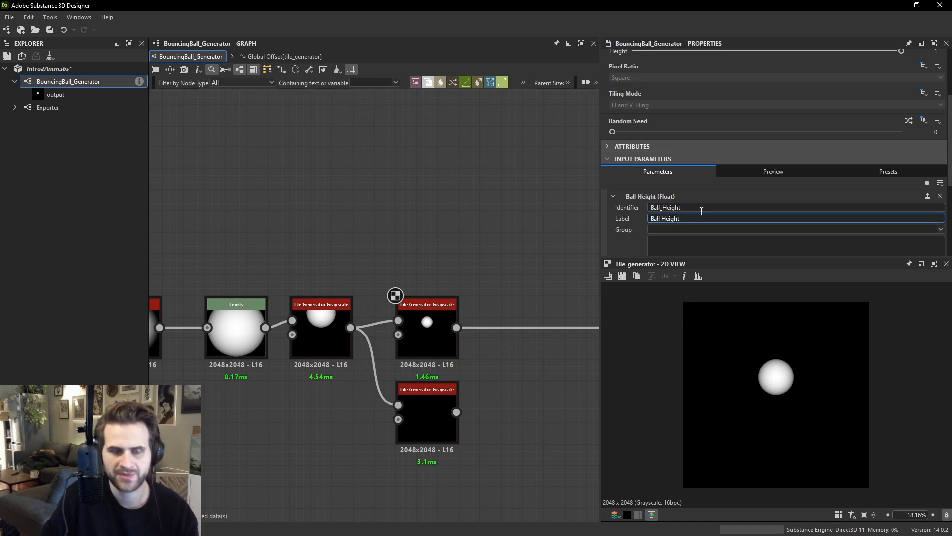
Set the default value of the Ball Height input parameter to 0.
scroll(867, 189, "down", 3)
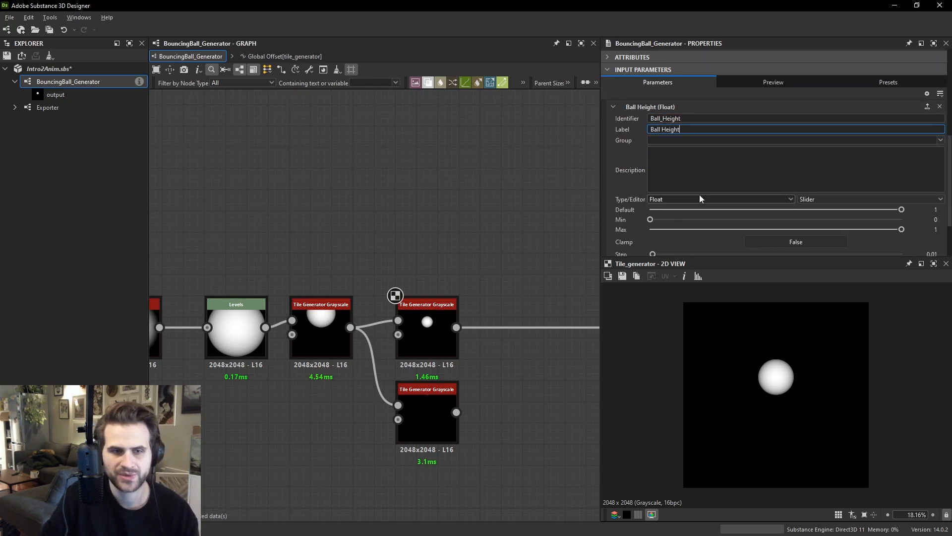
left_click(895, 209)
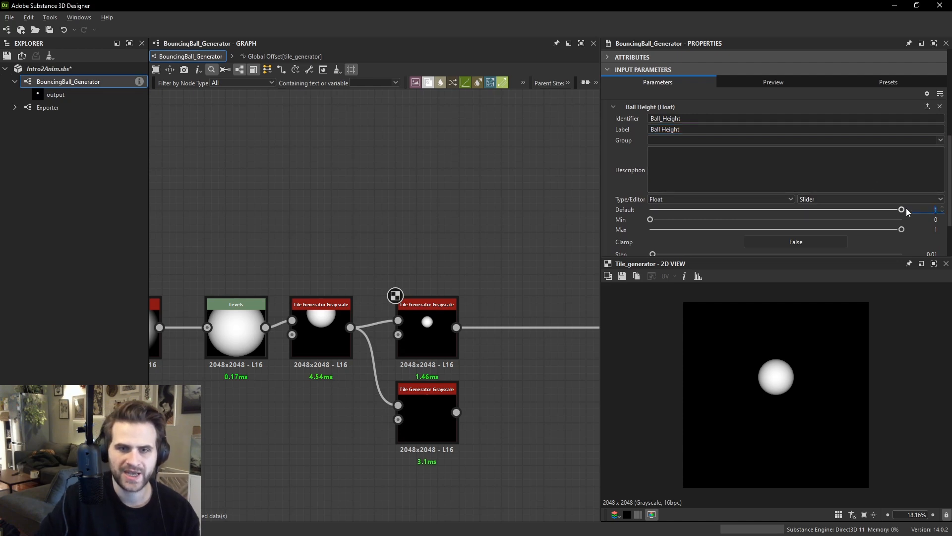
type("0")
key("Return")
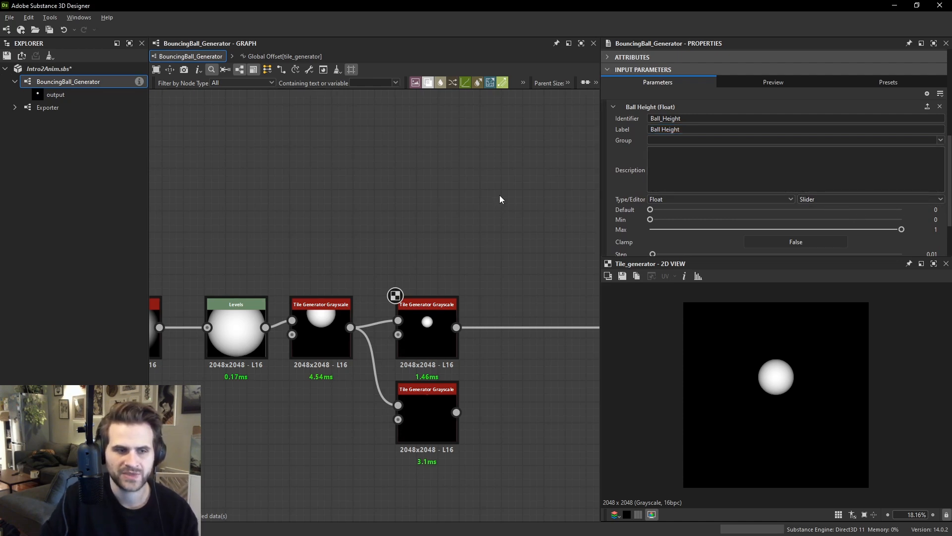
Open the Global Offset function of the upper Tile Generator Grayscale node for editing.
left_click(421, 333)
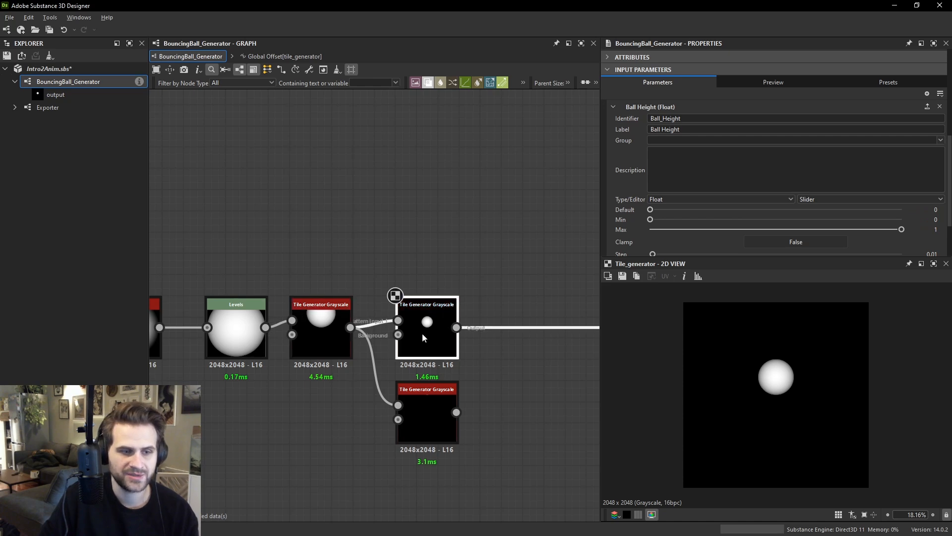
scroll(778, 169, "down", 10)
scroll(804, 184, "down", 2)
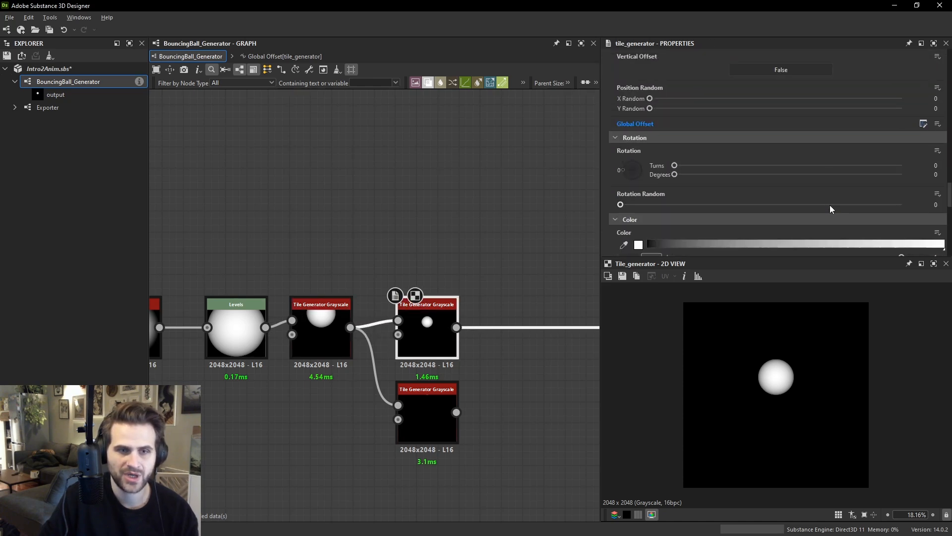
left_click(922, 123)
left_click(393, 297)
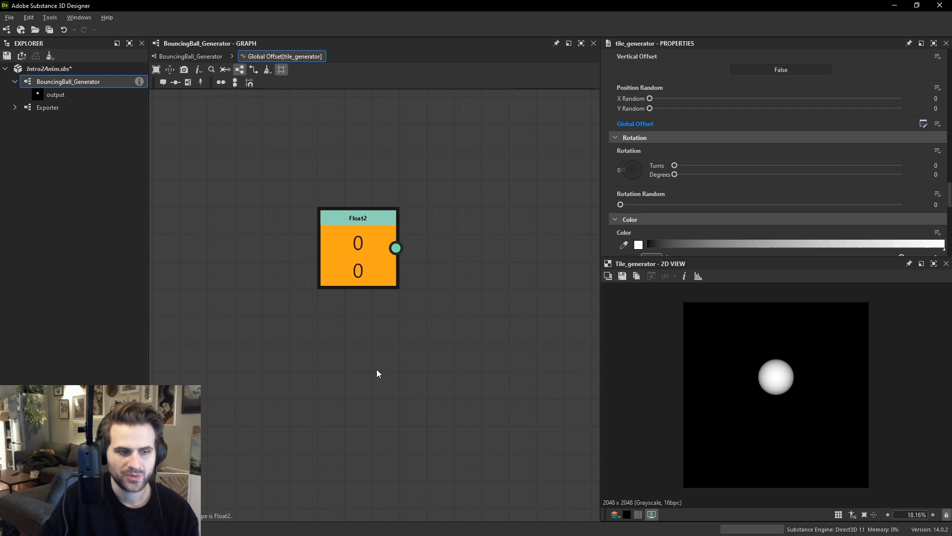
Add a Get Float node to the Global Offset function and make it read the Ball_Height input.
key("space")
type("get")
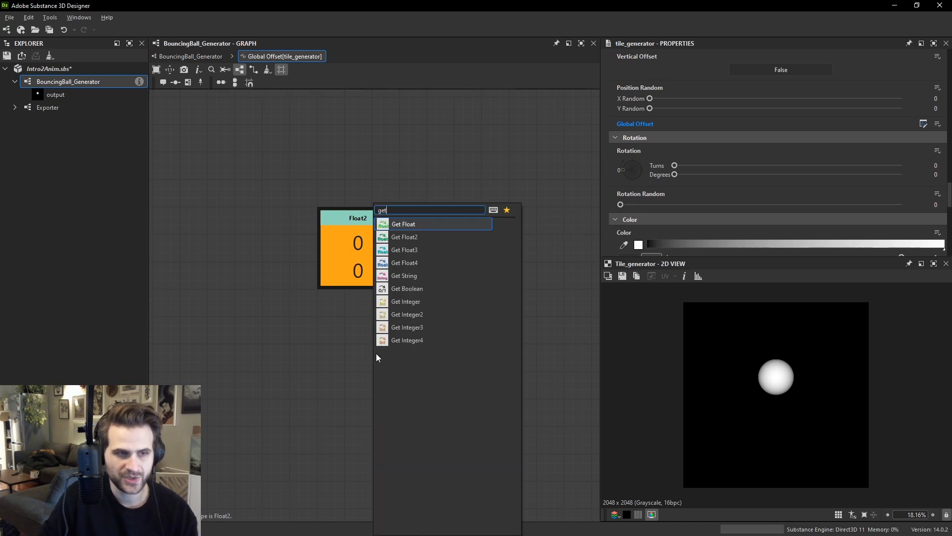
left_click(418, 224)
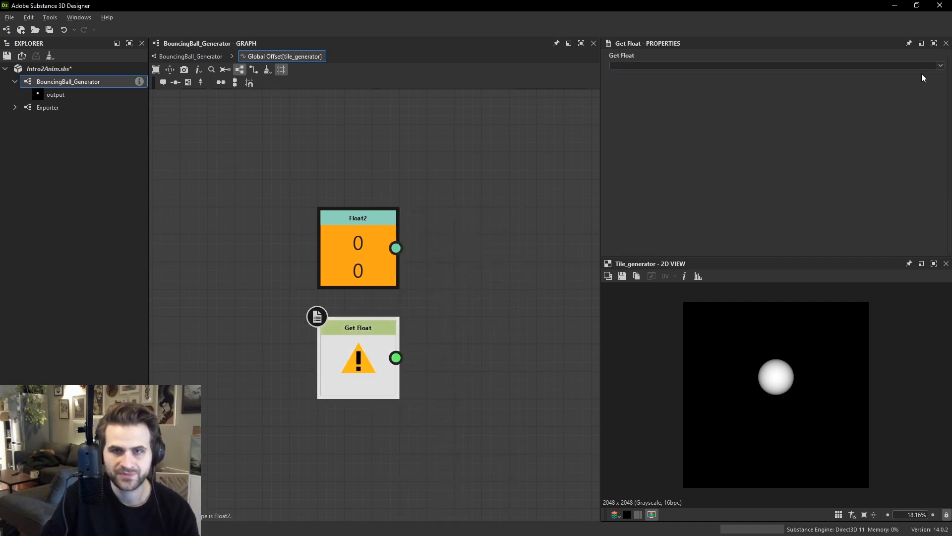
left_click(940, 65)
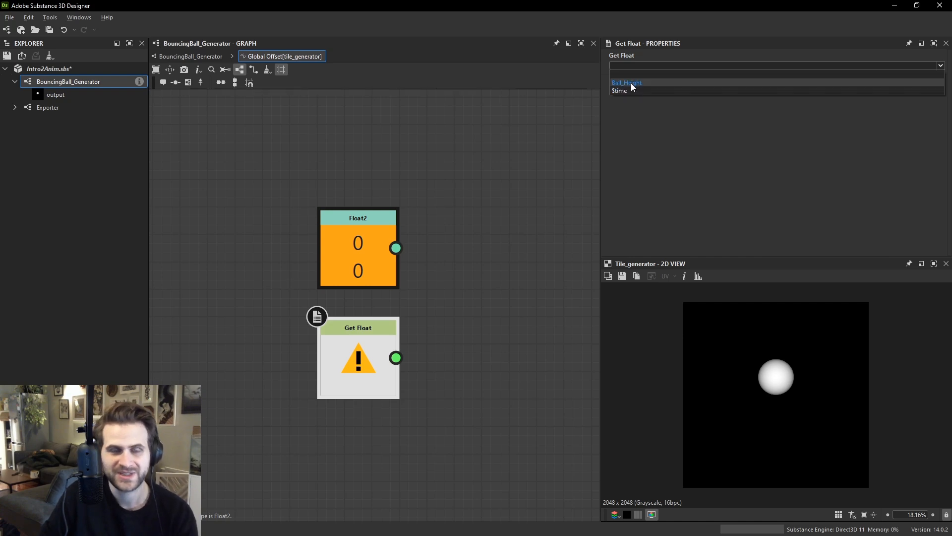
left_click(632, 82)
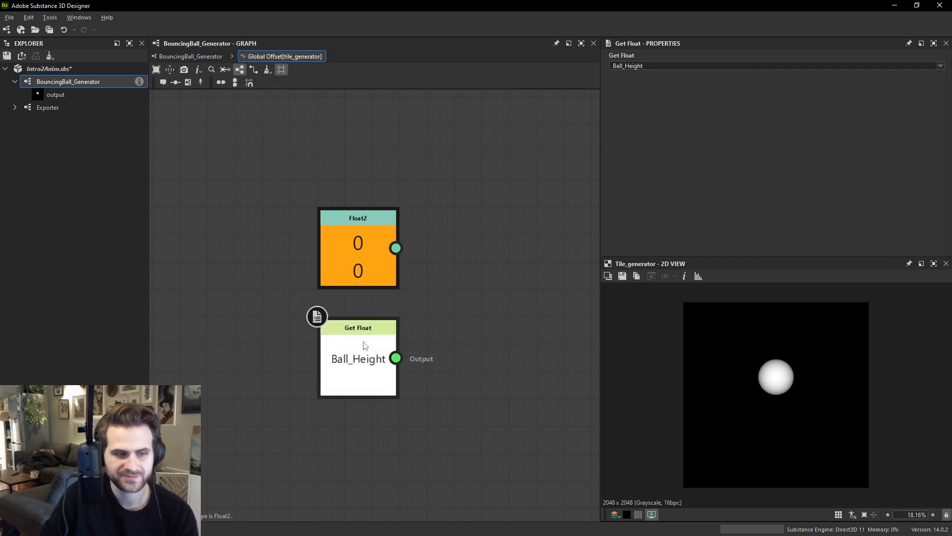
Space the Float2 and Get Float nodes apart and add a Float constant node between them.
left_click_drag(369, 345, 370, 373)
left_click_drag(398, 275, 397, 193)
left_click(422, 255)
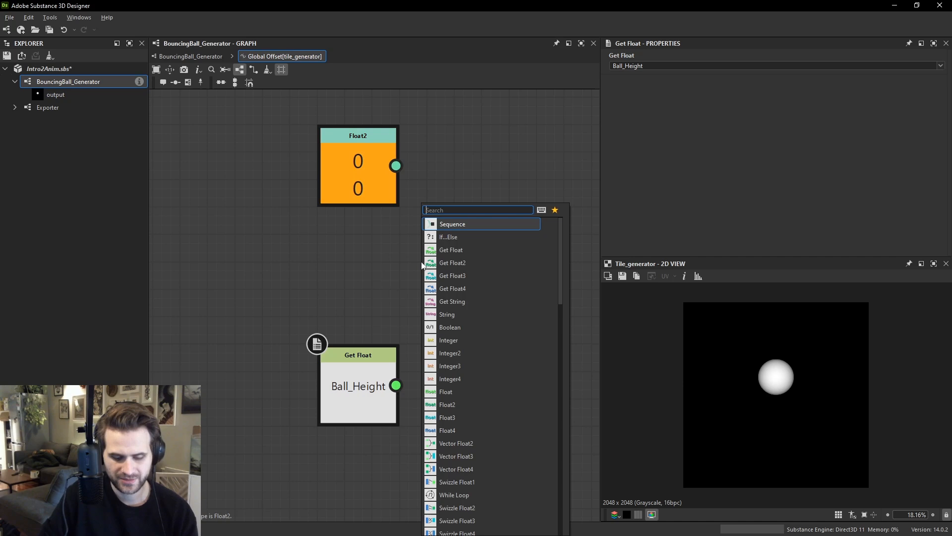
key("space")
type("fl")
key("Return")
left_click_drag(421, 261, 366, 299)
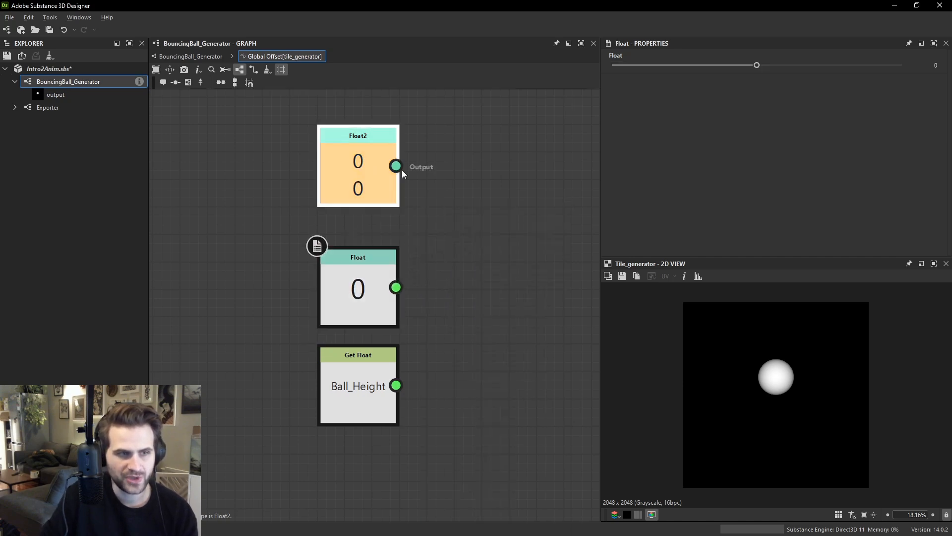
Move the Float2 node away from the other nodes and delete it.
left_click_drag(395, 170, 586, 209)
middle_click_drag(512, 276, 446, 266)
left_click(328, 347)
left_click(477, 218)
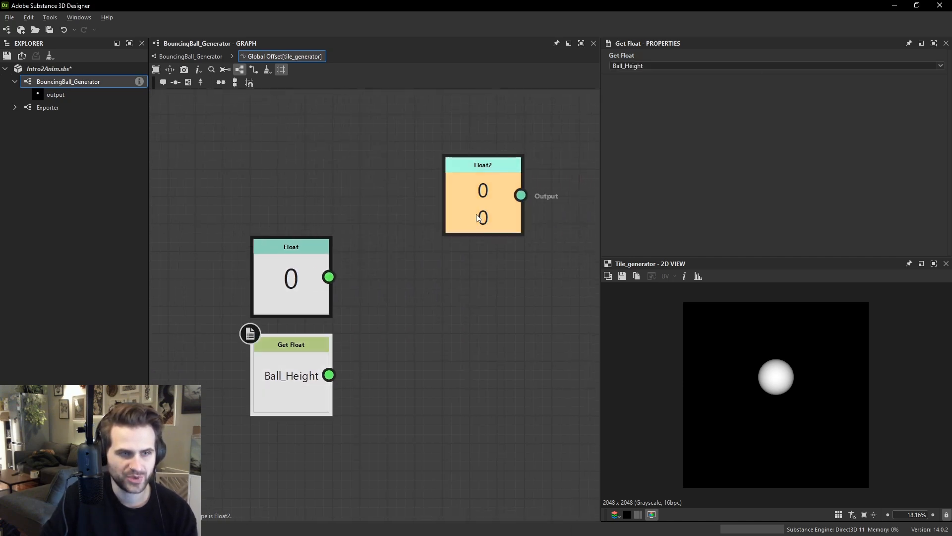
key("Delete")
Shift the Float node slightly higher above the Get Float node.
left_click(310, 358)
right_click(311, 357)
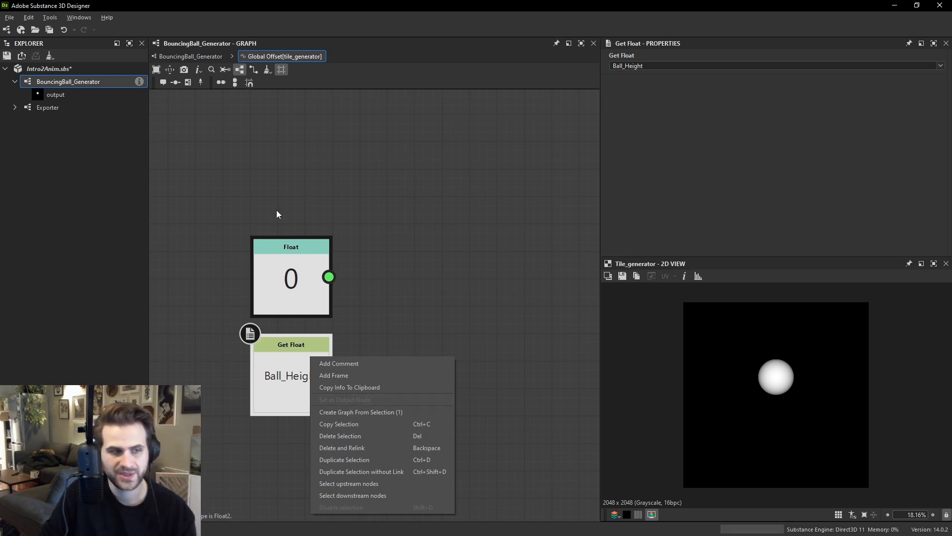
left_click(307, 282)
left_click_drag(308, 282, 307, 270)
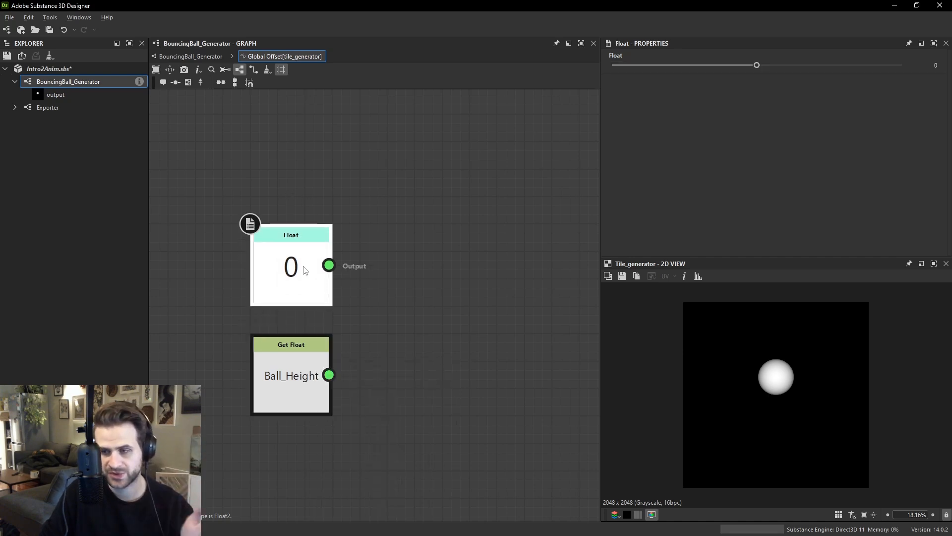
left_click(297, 370)
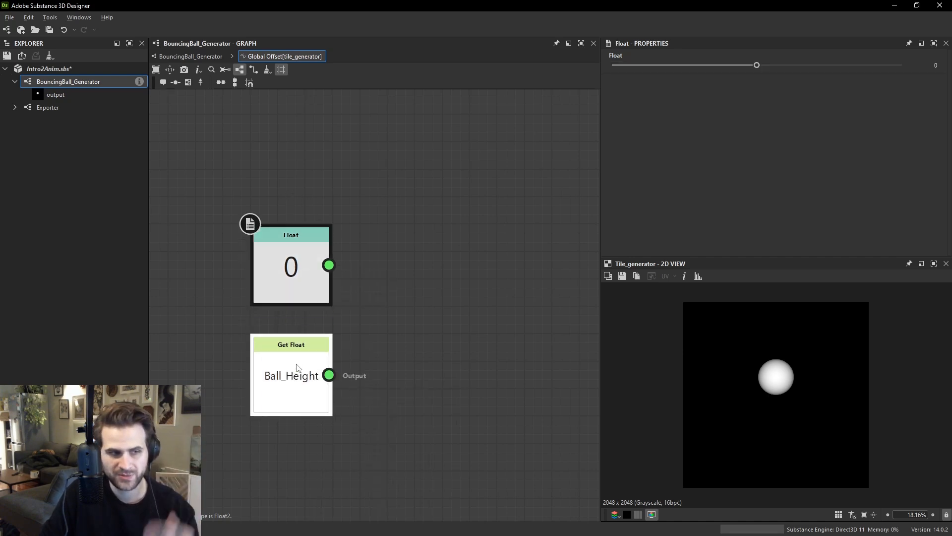
left_click(315, 275)
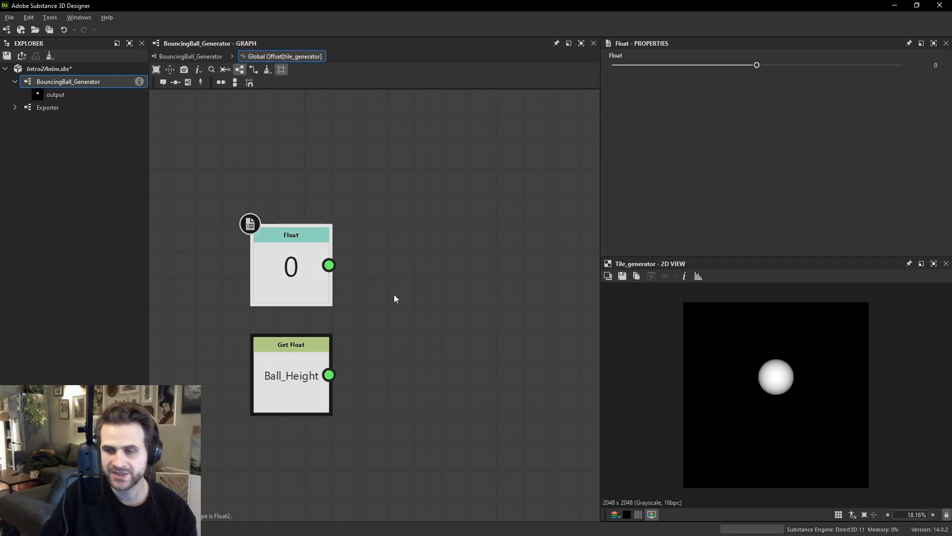
Add a Vector Float2 node, connecting the Float constant to In and the Ball_Height Get Float node to Last.
key("space")
type("vec")
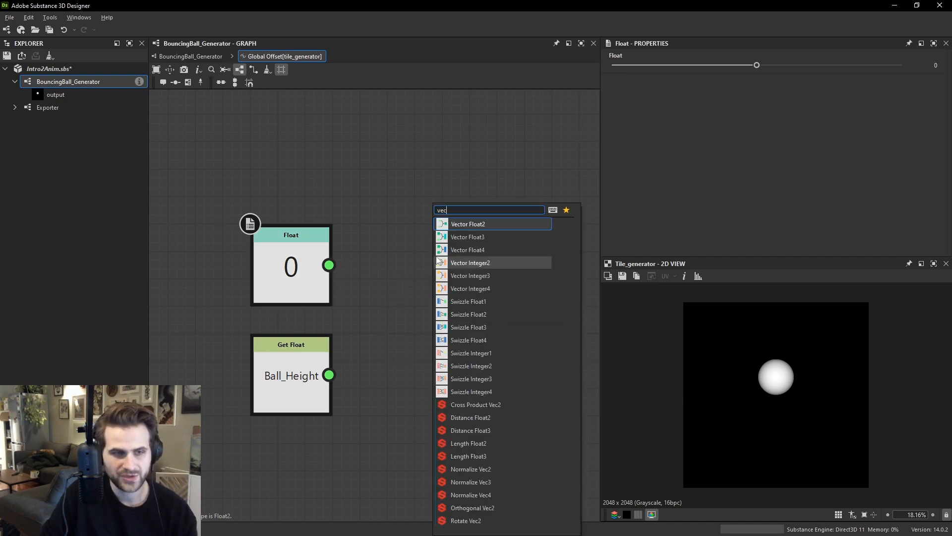
left_click(485, 224)
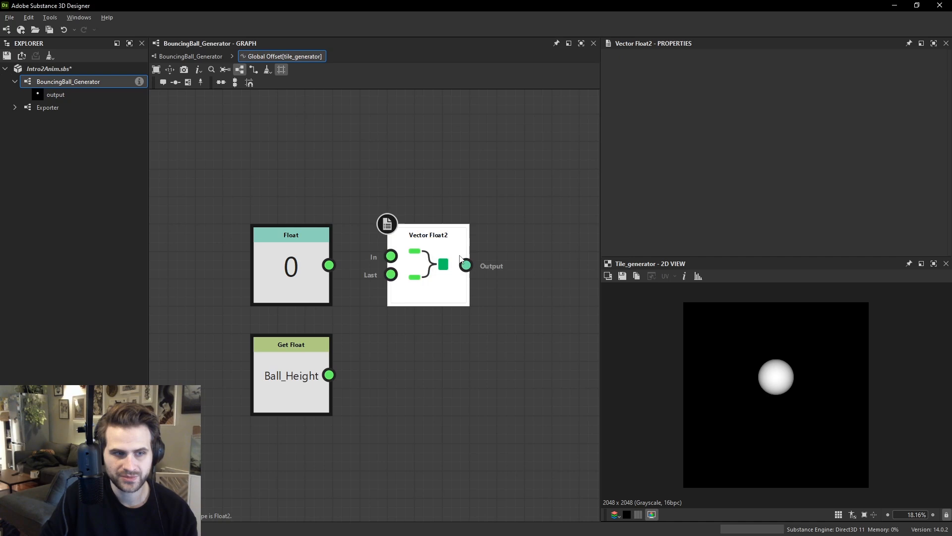
left_click_drag(429, 233, 428, 276)
left_click_drag(326, 268, 391, 298)
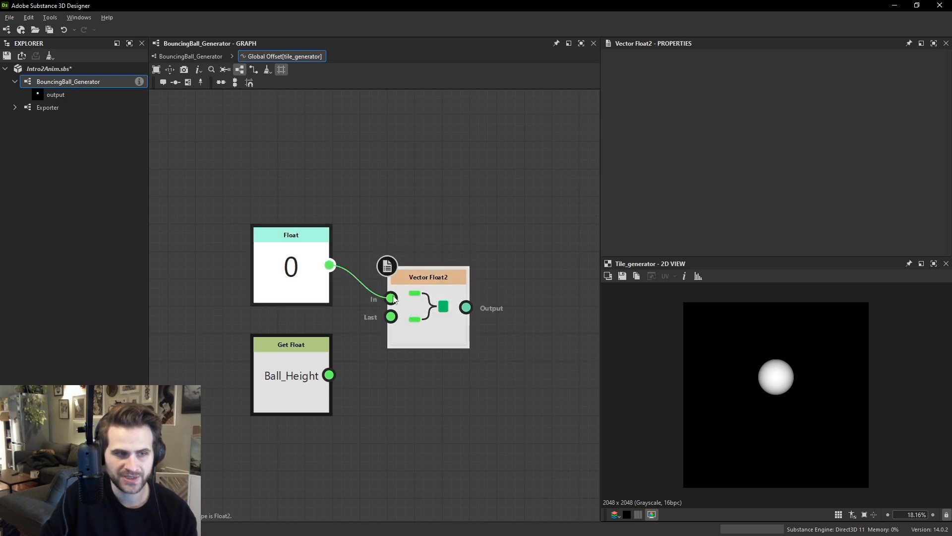
left_click_drag(329, 375, 429, 318)
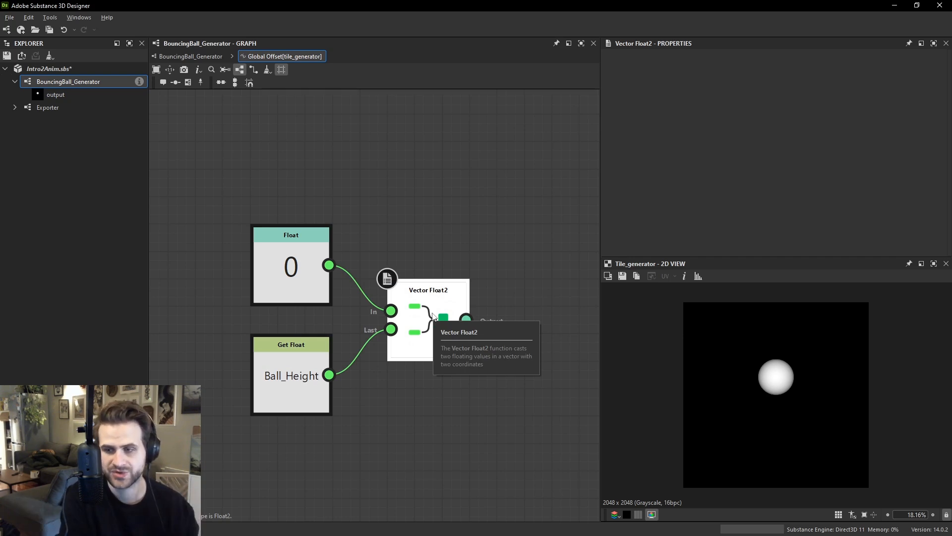
Set the Vector Float2 node as the output node of the Global Offset function.
right_click(439, 305)
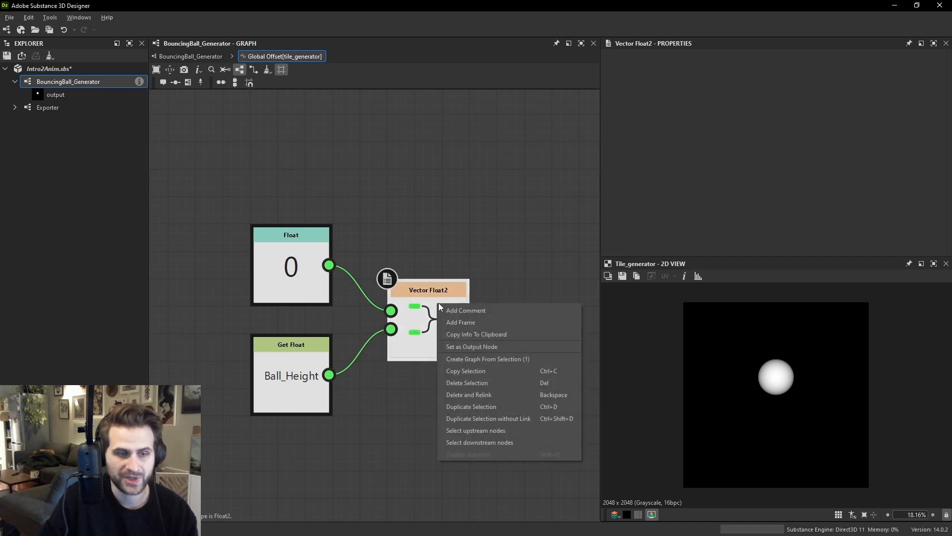
left_click(499, 345)
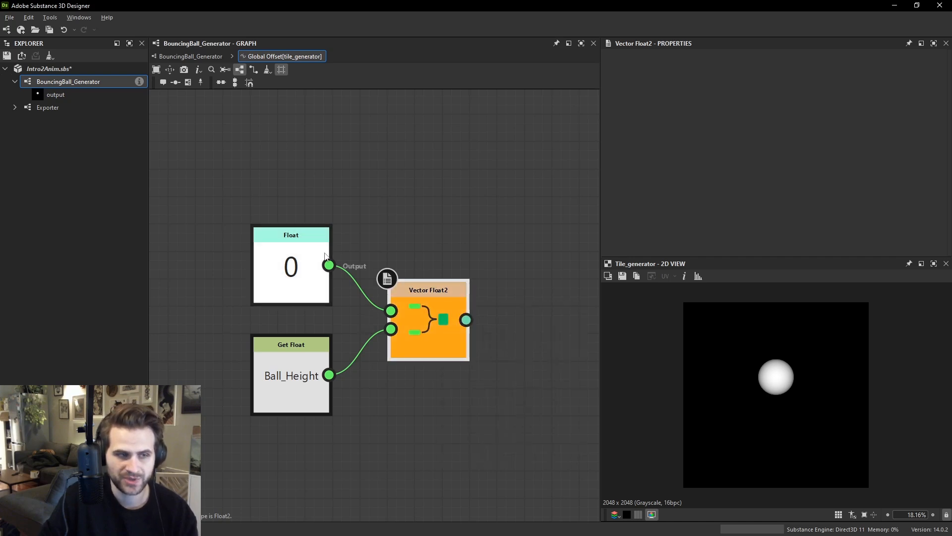
left_click(298, 268)
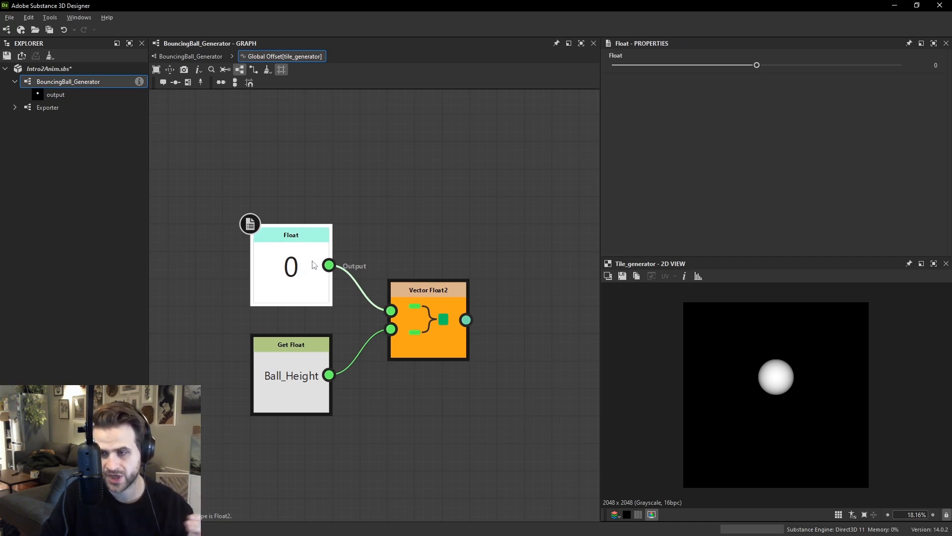
Swap the Vector Float2 connections so Ball_Height feeds In and the Float constant feeds Last, and place the Get Float node above Float.
mouse_move(306, 378)
left_mouse_down()
mouse_move(321, 378)
mouse_move(302, 392)
left_mouse_up()
left_click(317, 287)
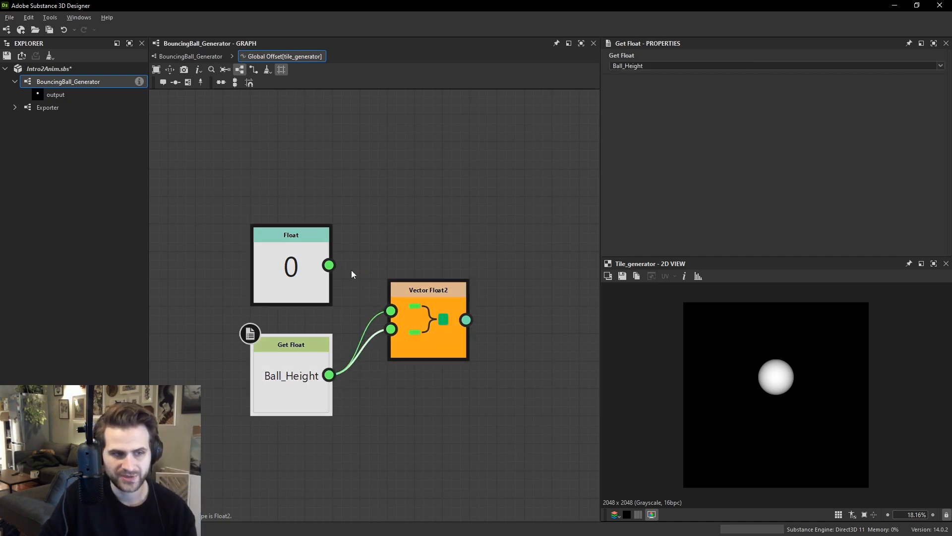
left_click_drag(329, 265, 304, 441)
left_click_drag(303, 362, 303, 280)
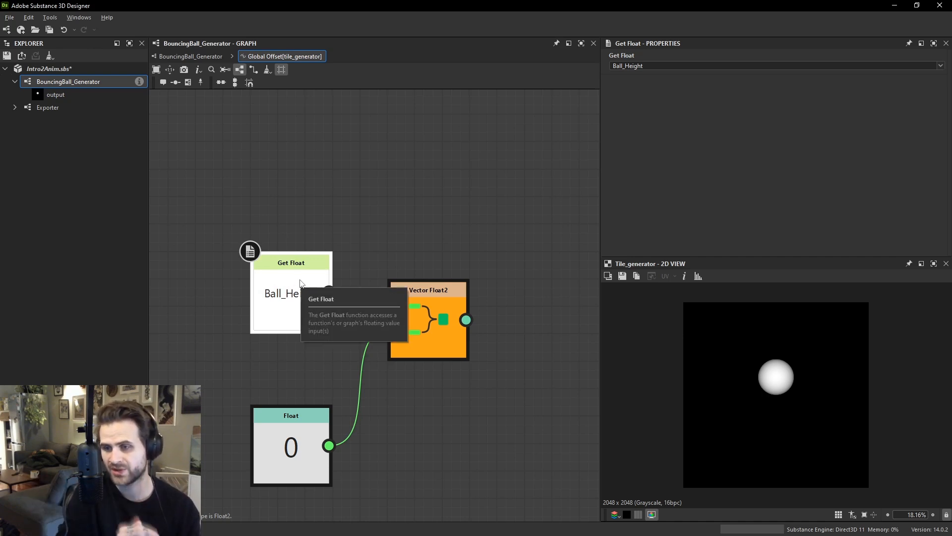
left_click_drag(325, 470, 327, 416)
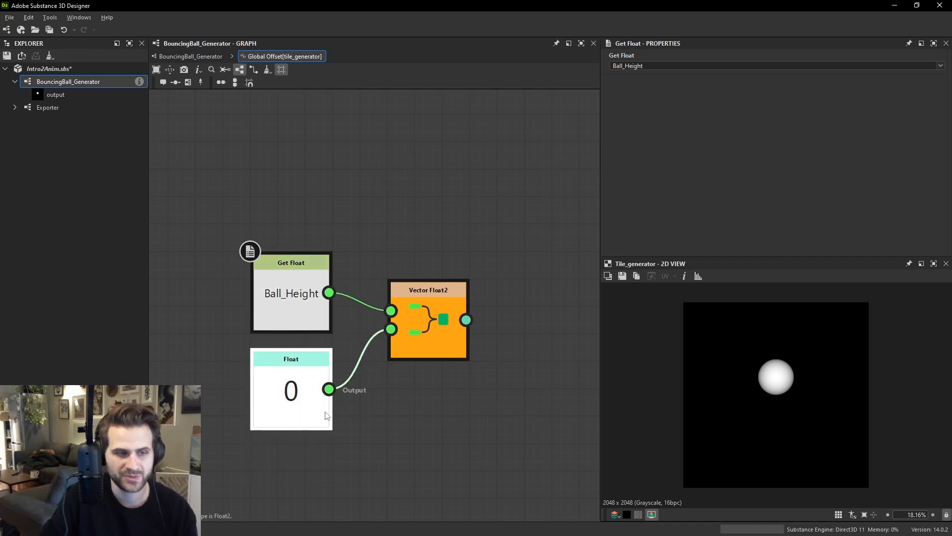
Reconnect the Float constant to In and Ball_Height to Last on Vector Float2, with the Float node back above Get Float.
left_click_drag(329, 293, 391, 329)
left_click_drag(300, 402, 391, 311)
left_click_drag(291, 297, 291, 380)
left_click_drag(286, 173, 286, 256)
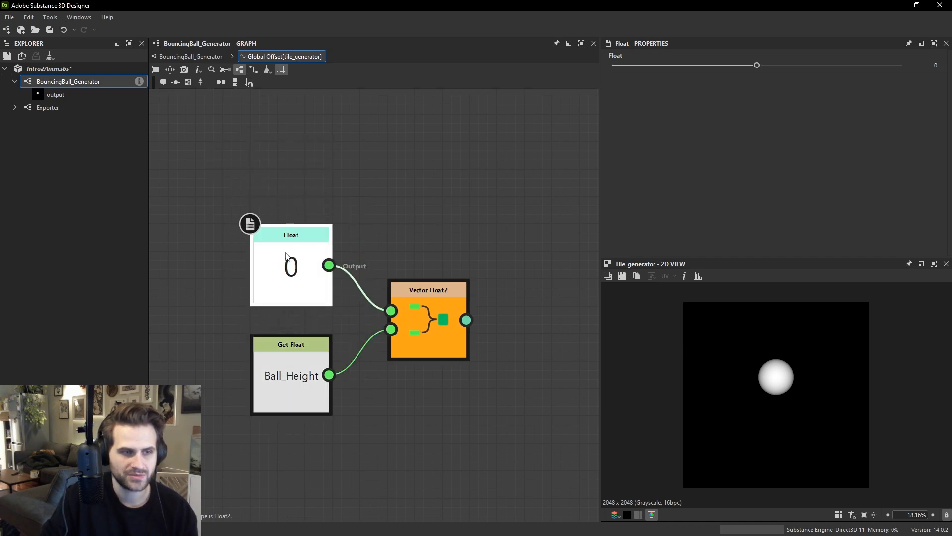
Return to the BouncingBall_Generator graph and review the Ball Height input parameter's default, range and editor settings.
left_click(201, 58)
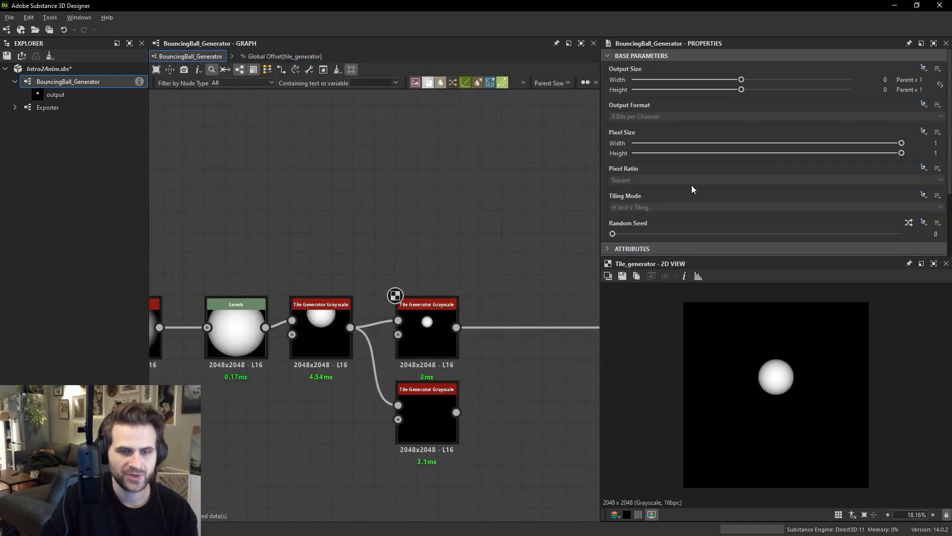
scroll(704, 171, "down", 3)
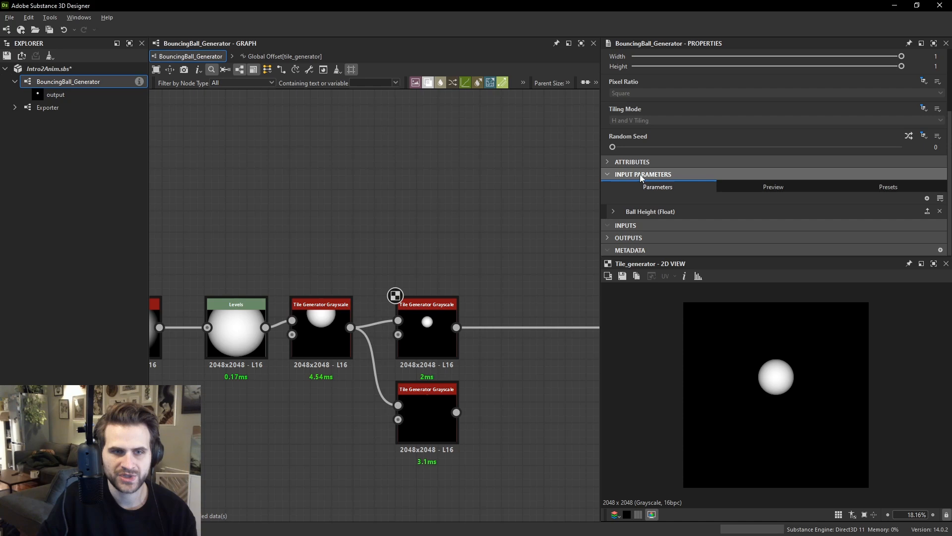
left_click(614, 212)
scroll(683, 153, "down", 4)
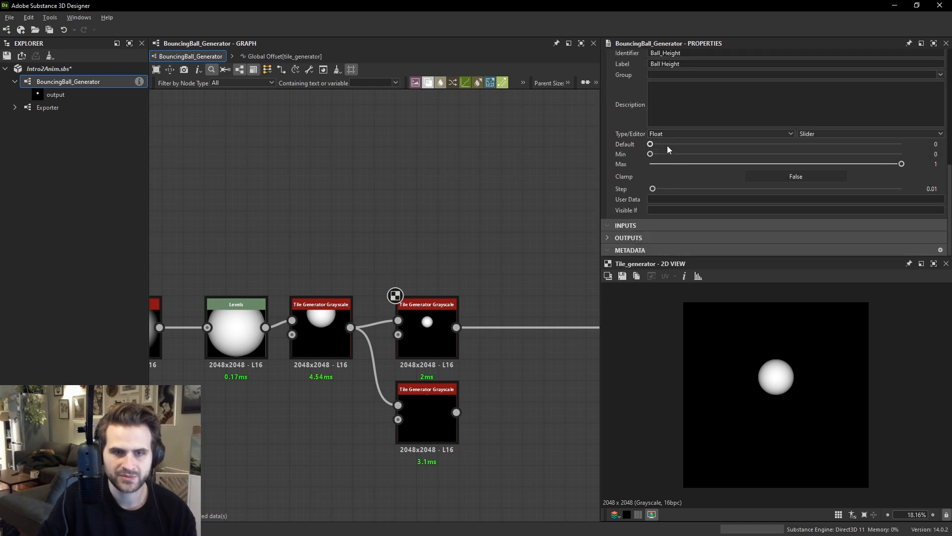
left_click_drag(668, 145, 562, 141)
Delete the lower, unused Tile Generator Grayscale node that branches off below the one feeding the output.
scroll(451, 249, "down", 4)
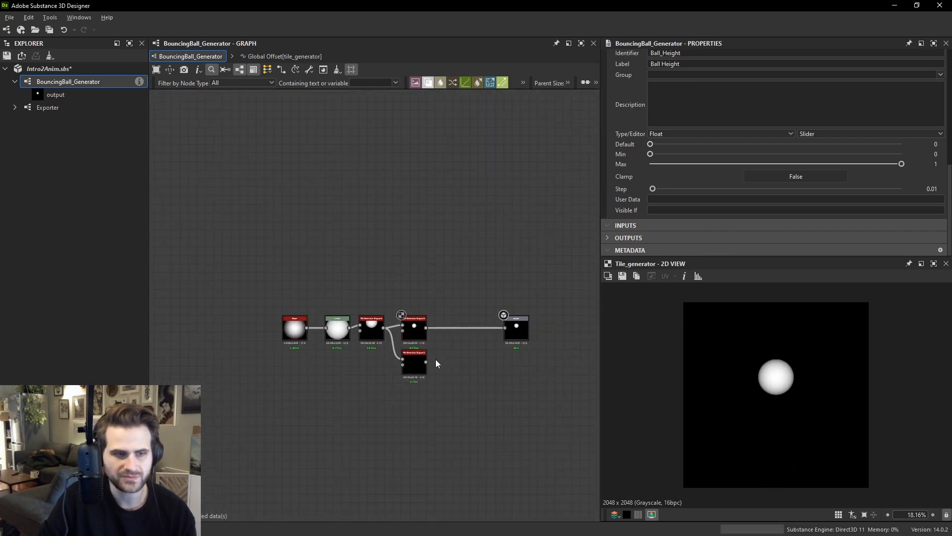
key("Delete")
scroll(424, 349, "up", 3)
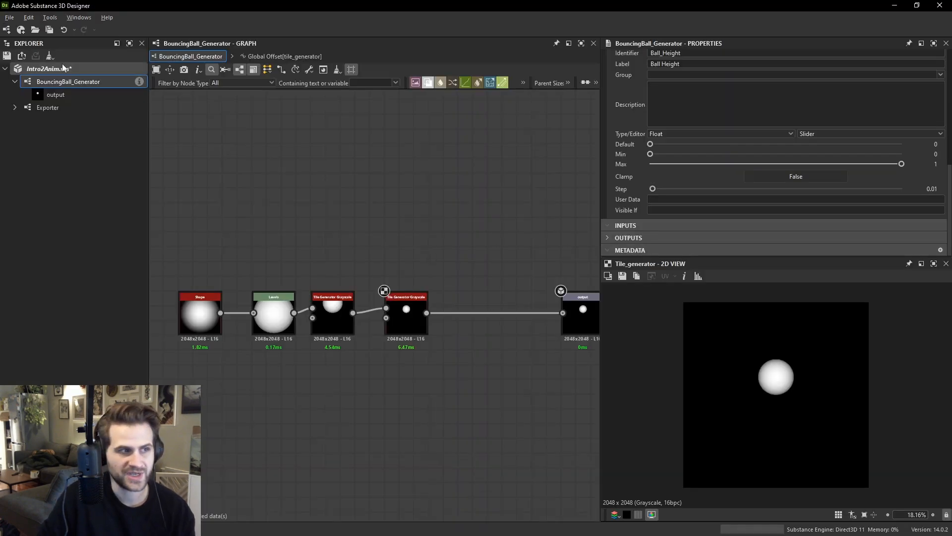
Publish the package as Intro2Anim.sbsar in the Intro2Animation folder, replacing the existing archive.
right_click(78, 71)
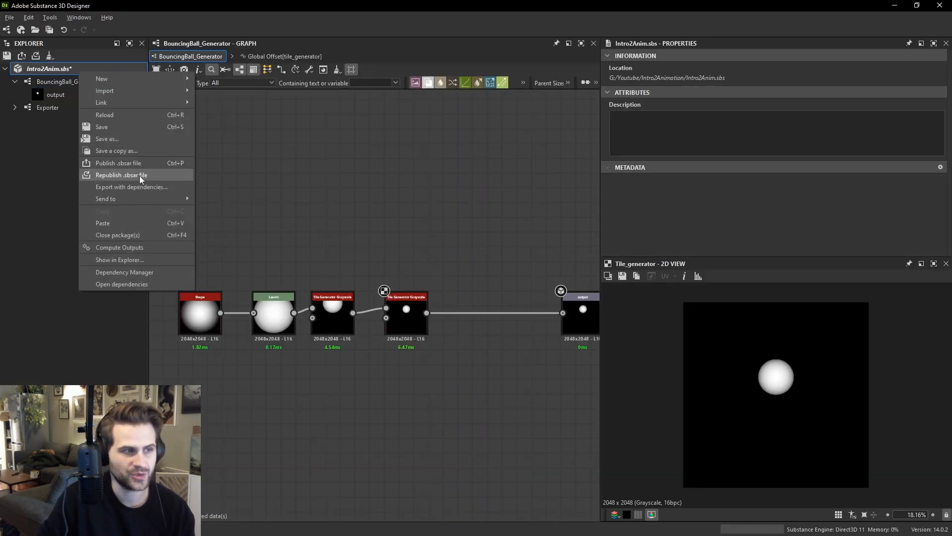
left_click(142, 163)
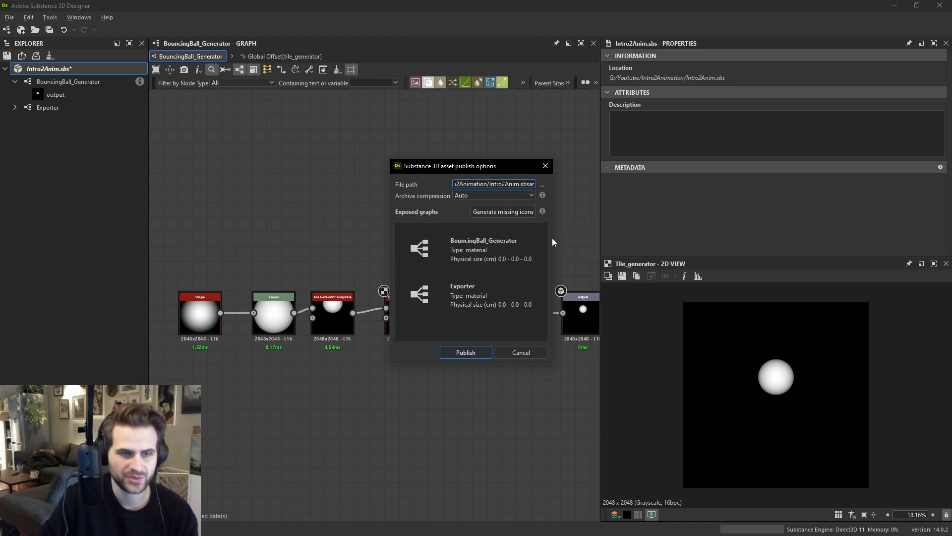
left_click_drag(554, 242, 610, 242)
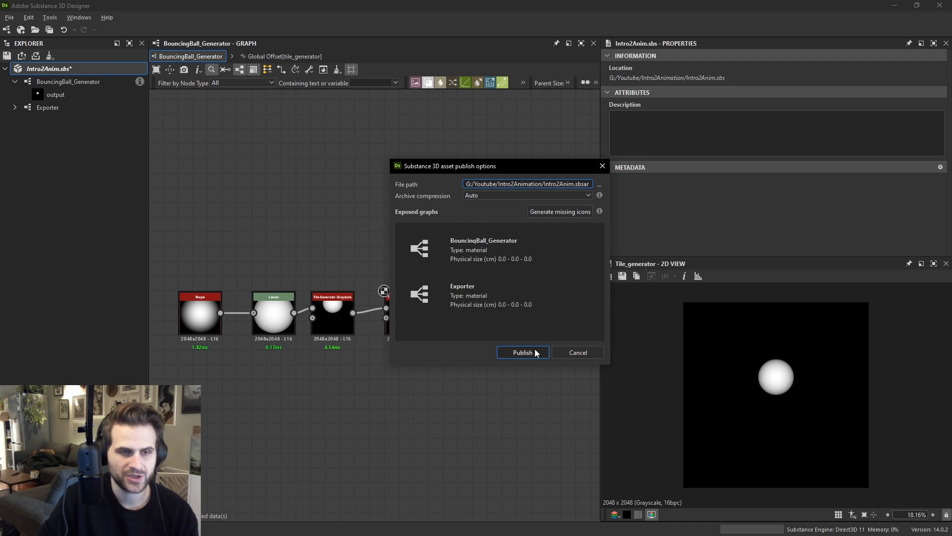
left_click(599, 184)
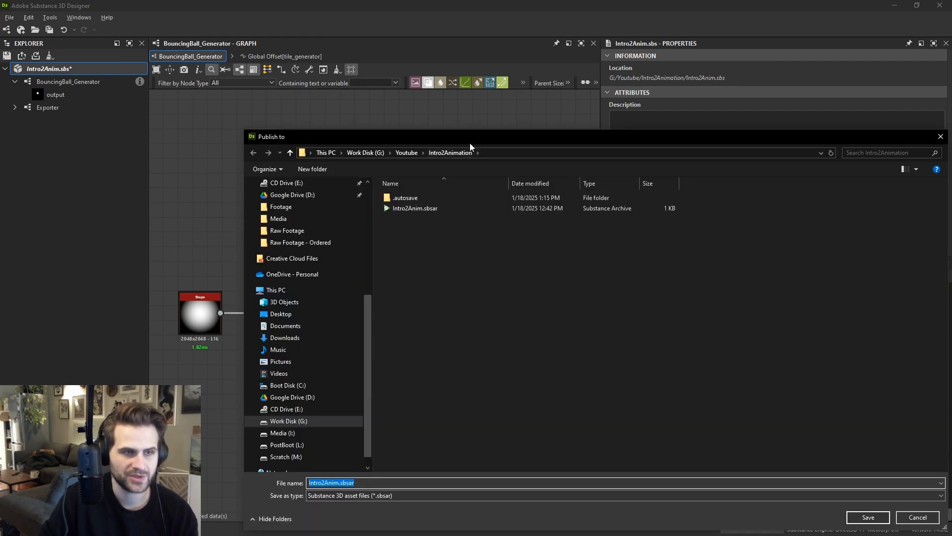
left_click(781, 512)
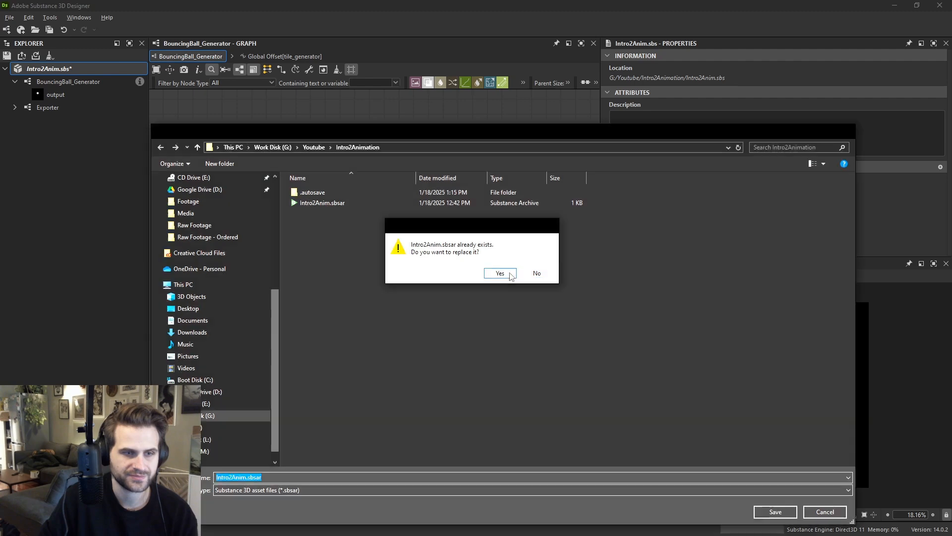
left_click(511, 274)
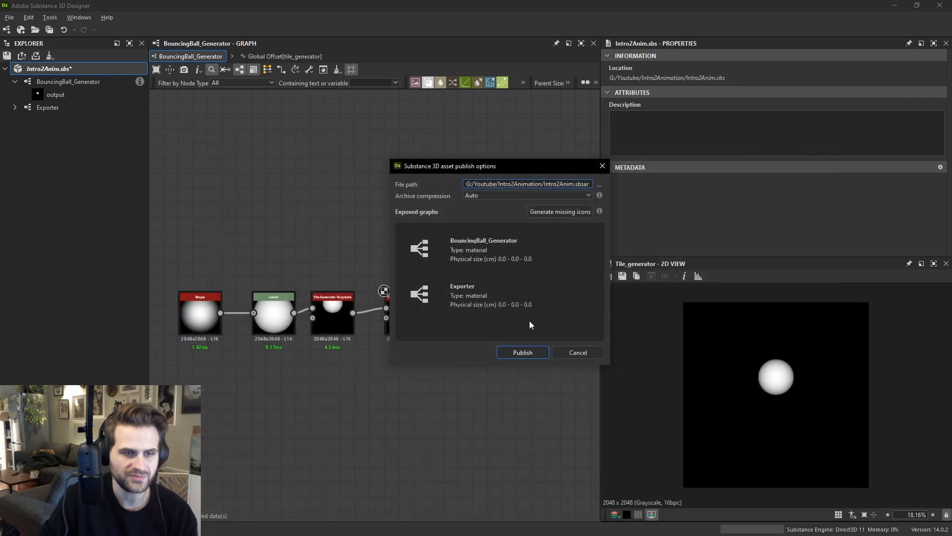
left_click(522, 352)
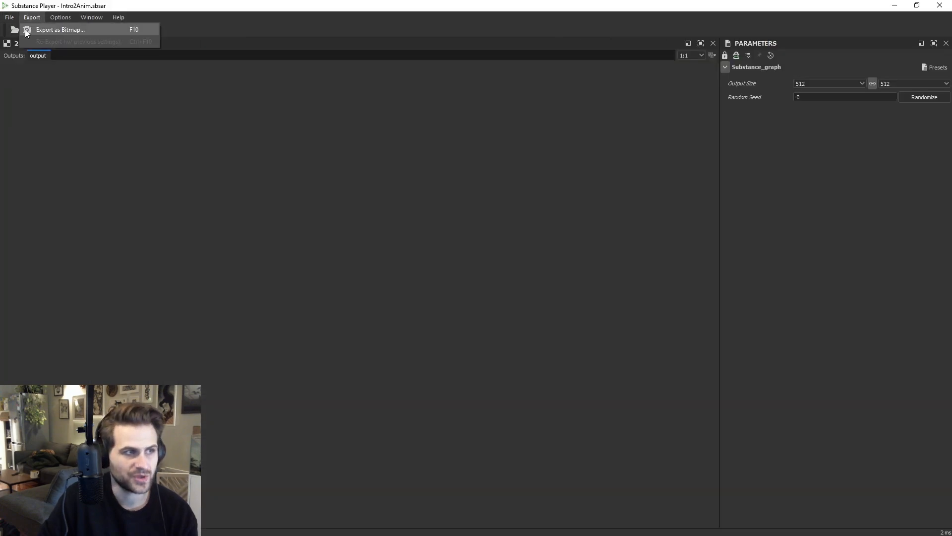
Switch to Substance Player and open the published Intro2Anim.sbsar from the Intro2Animation folder.
left_click(22, 30)
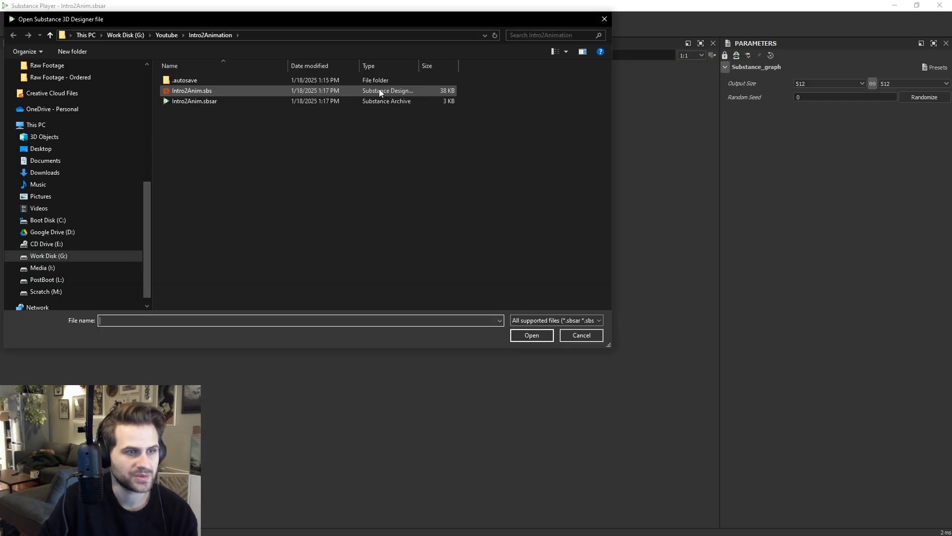
left_click(215, 102)
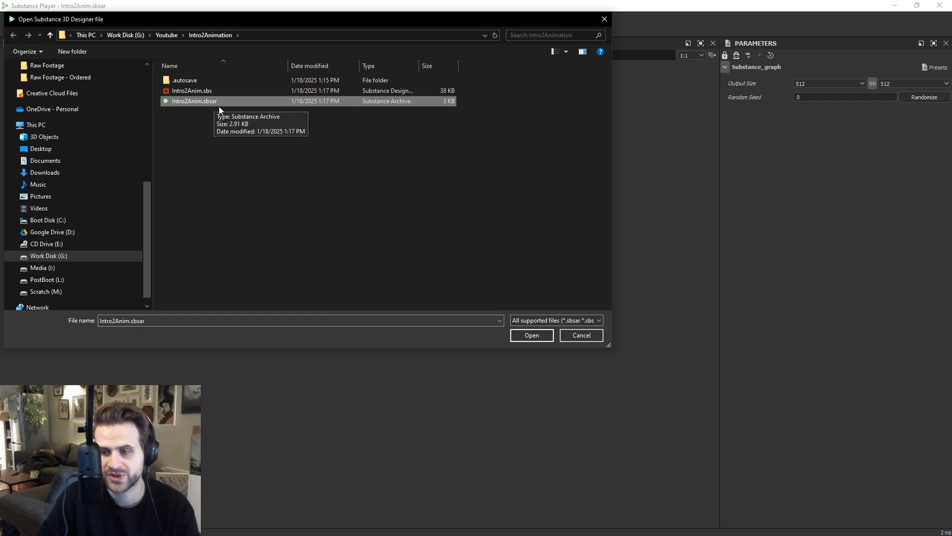
double_click(204, 104)
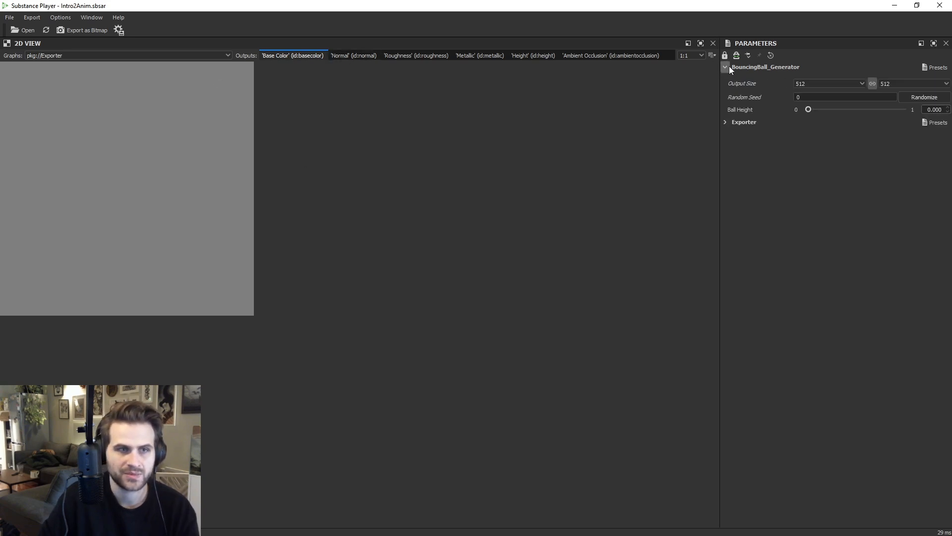
Preview the BouncingBall_Generator graph and raise Ball Height to 0.088 to test the ball's movement.
left_click(174, 53)
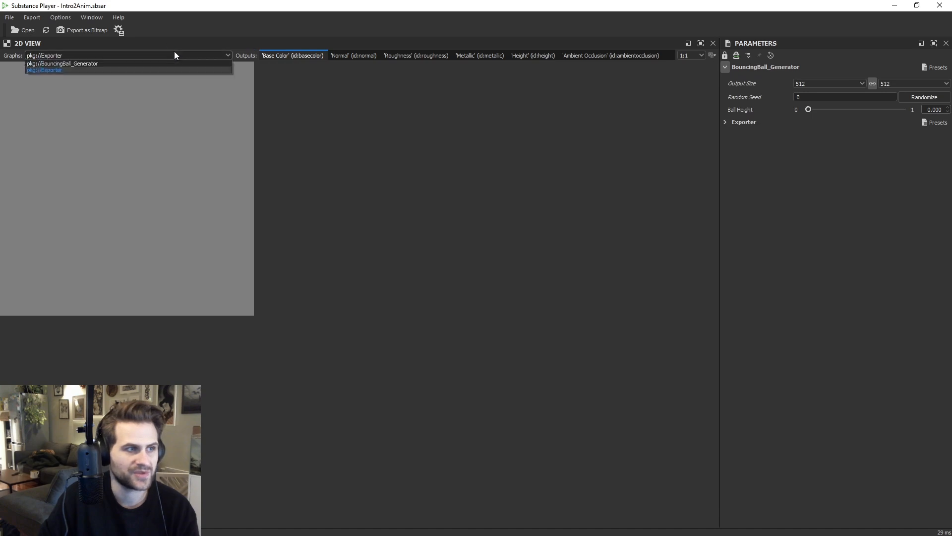
left_click(88, 63)
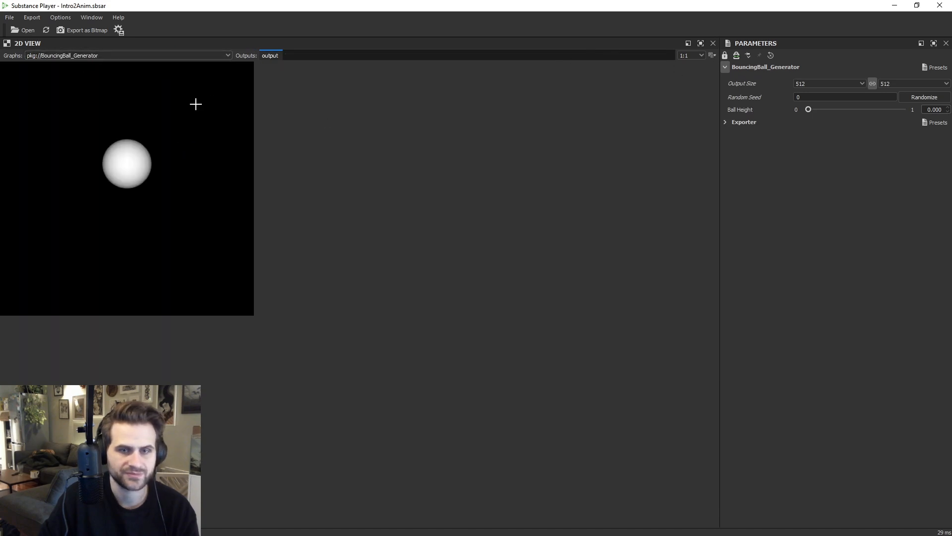
mouse_move(814, 109)
left_mouse_down()
mouse_move(904, 112)
mouse_move(817, 113)
left_mouse_up()
Preview the Exporter graph's outputs, and return the 2D view to BouncingBall_Generator.
left_click(78, 55)
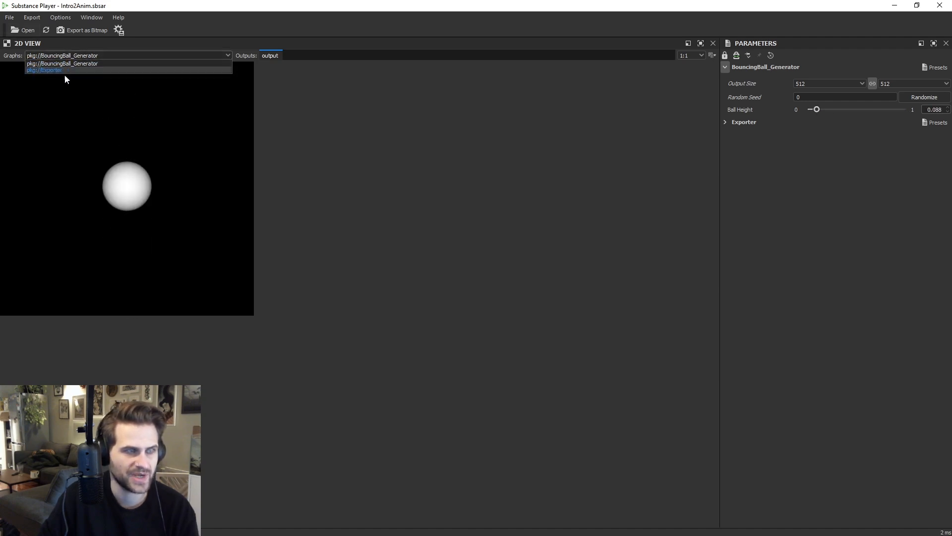
left_click(62, 70)
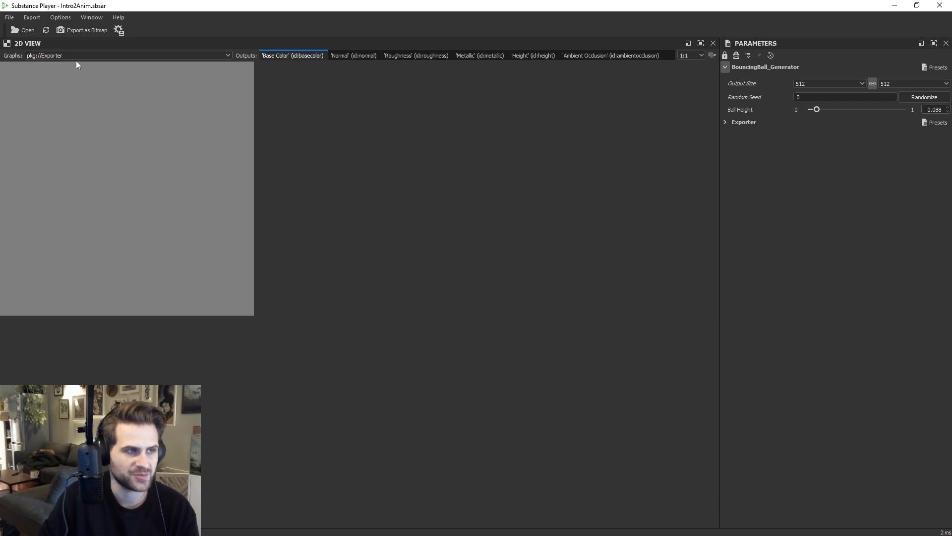
left_click(67, 59)
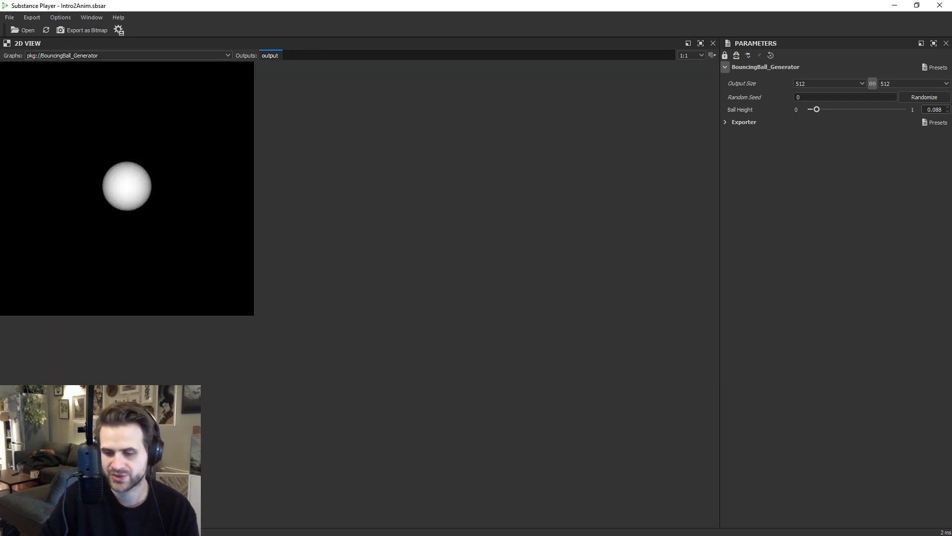
Switch to Substance Designer, remove the Exporter graph from the Intro2Anim package and republish the .sbsar file.
key("alt+Tab")
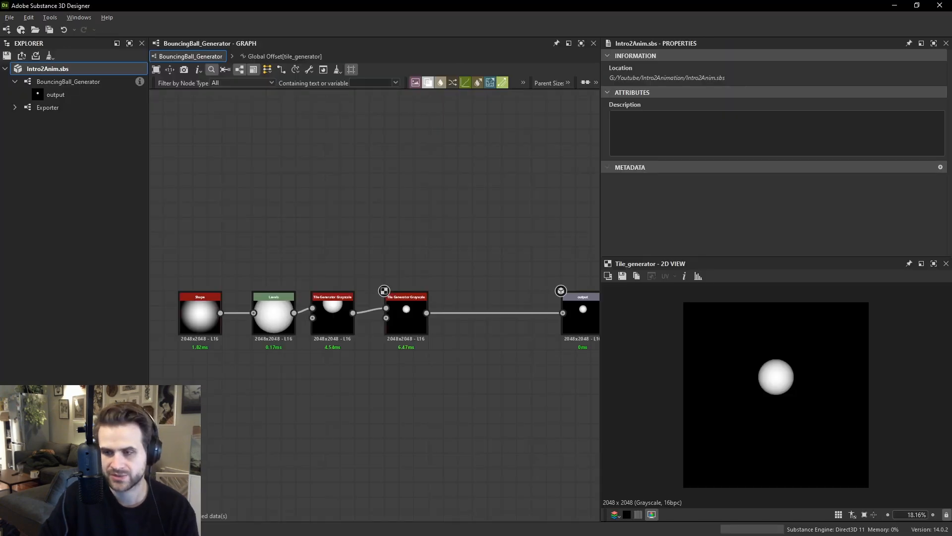
right_click(61, 108)
left_click(107, 146)
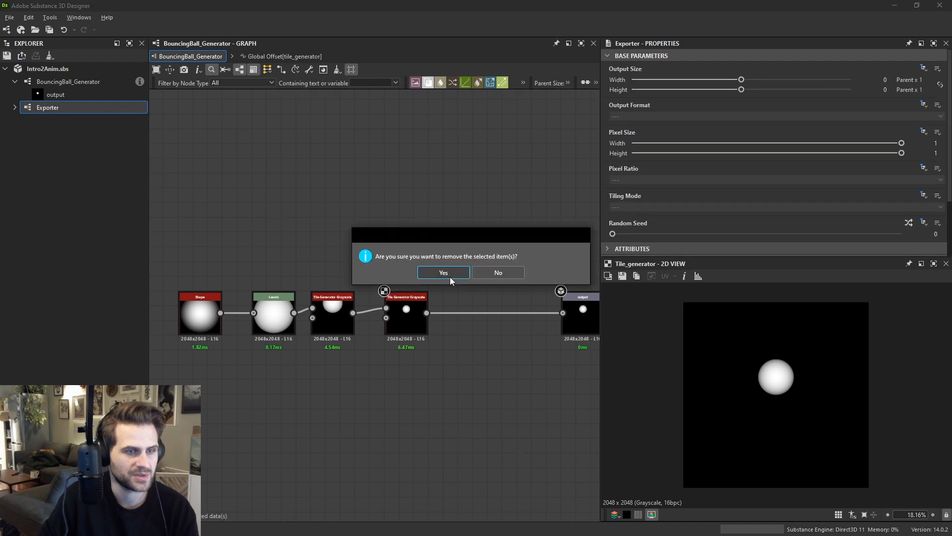
left_click(450, 276)
right_click(82, 70)
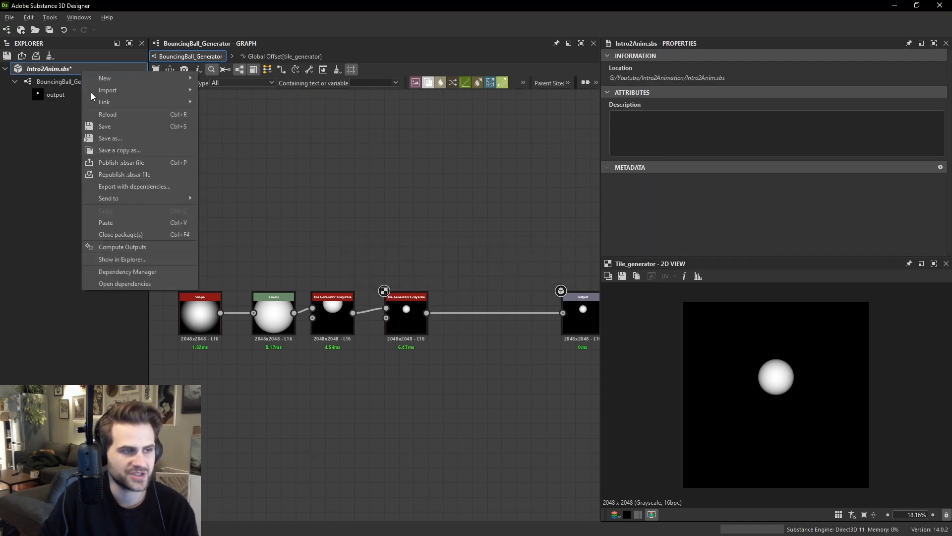
left_click(151, 178)
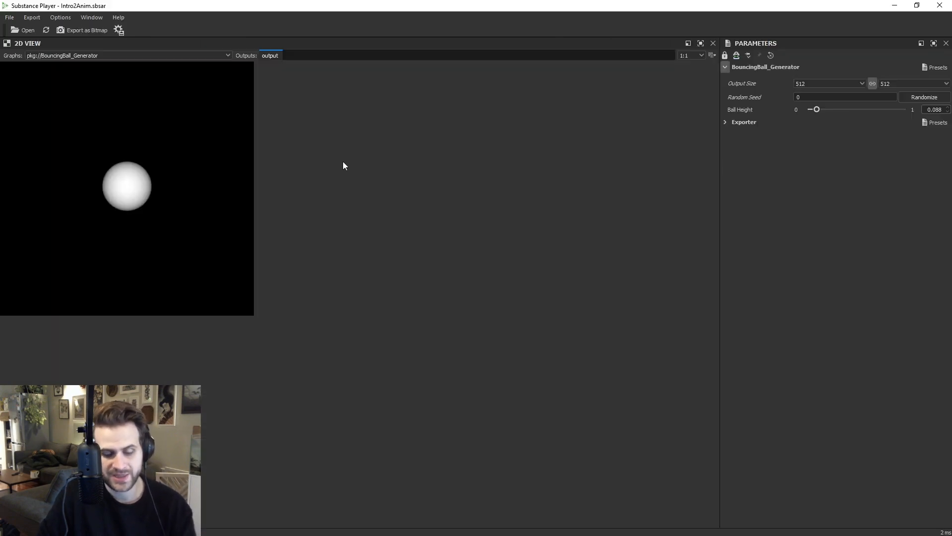
Switch to Substance Player, reload the republished Intro2Anim.sbsar and turn on Auto-reload.
left_click(10, 17)
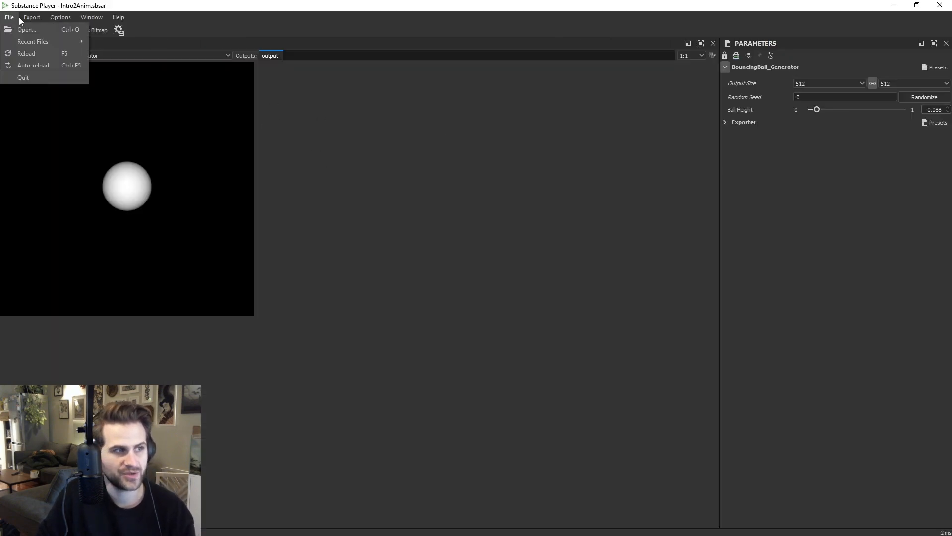
left_click(37, 54)
left_click(27, 18)
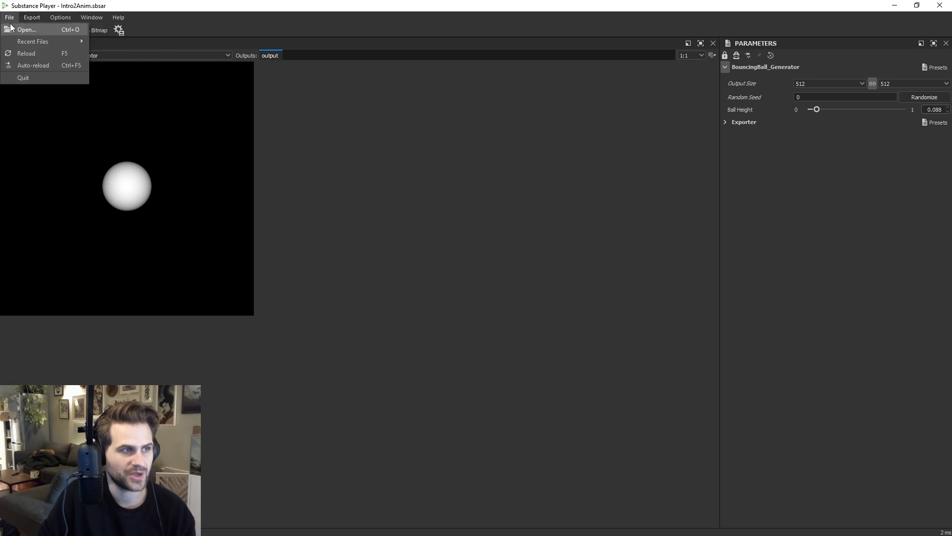
mouse_move(9, 17)
left_click(34, 65)
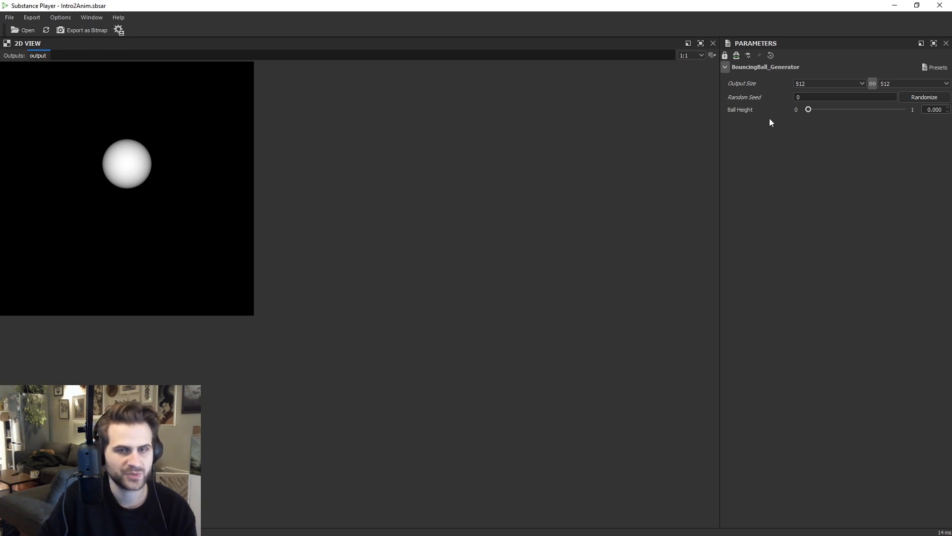
Test the ball's movement by sweeping Ball Height across its range from 0 to 1.
mouse_move(809, 109)
left_mouse_down()
mouse_move(896, 112)
mouse_move(823, 125)
mouse_move(871, 125)
mouse_move(835, 117)
mouse_move(893, 115)
mouse_move(812, 121)
left_mouse_up()
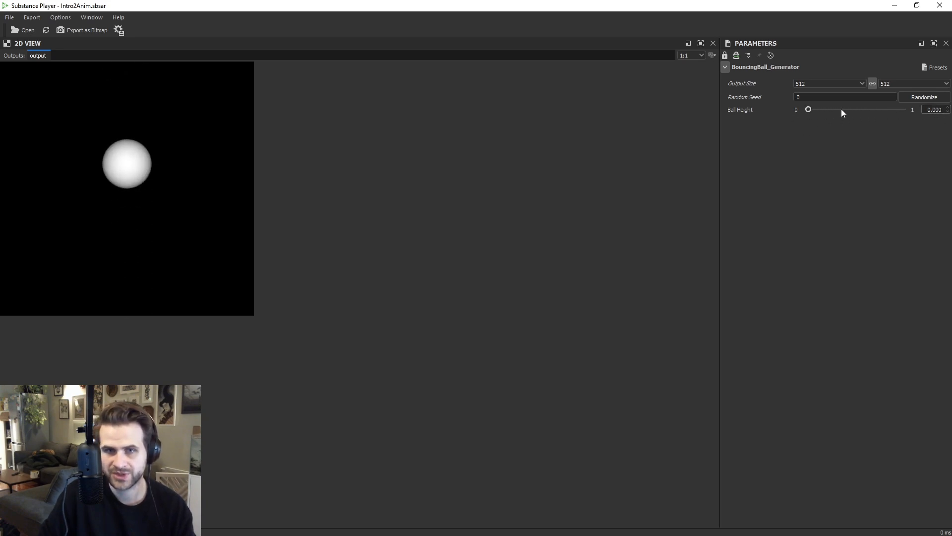
left_click_drag(810, 110, 908, 109)
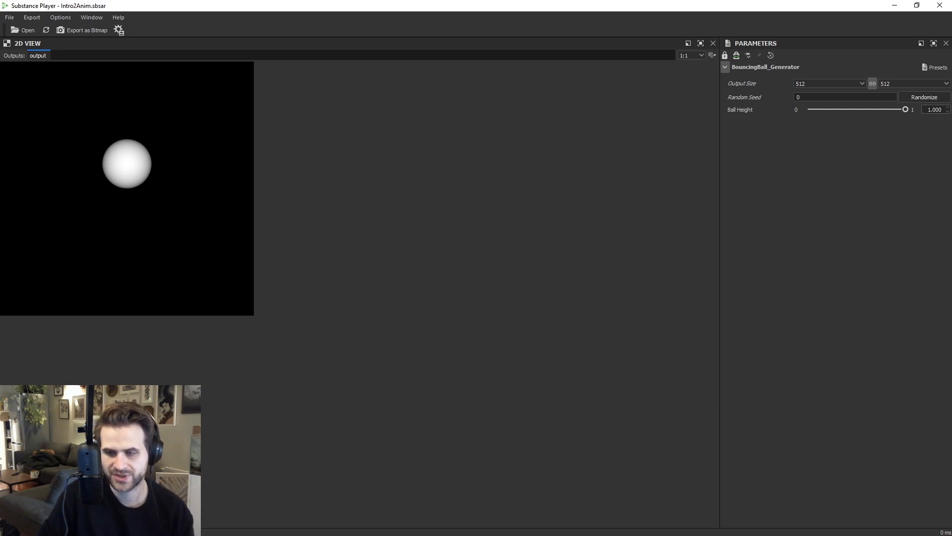
Switch to Substance Designer, select the second Tile Generator Grayscale node and collapse its Pattern, Size, Rotation and Color parameter groups.
key("alt+Tab")
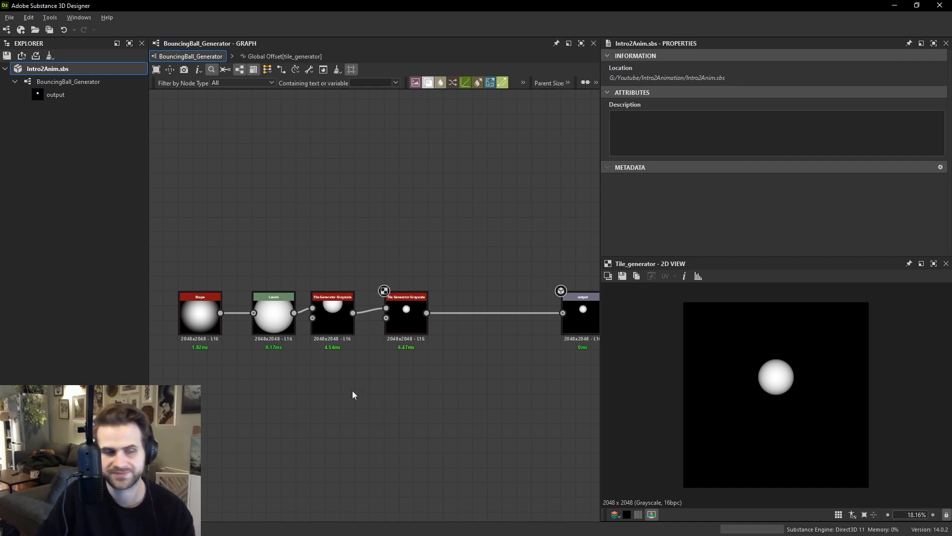
left_click(405, 314)
scroll(847, 180, "down", 10)
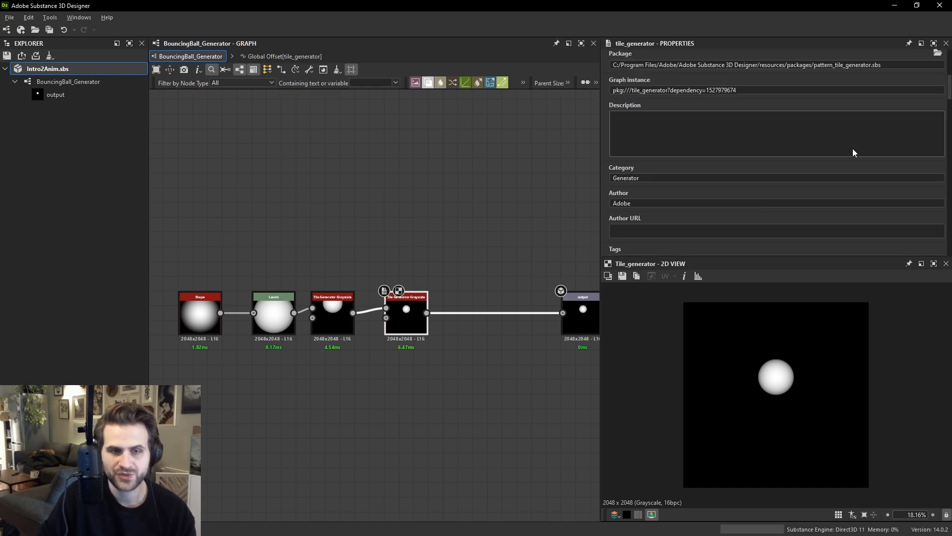
scroll(851, 172, "down", 5)
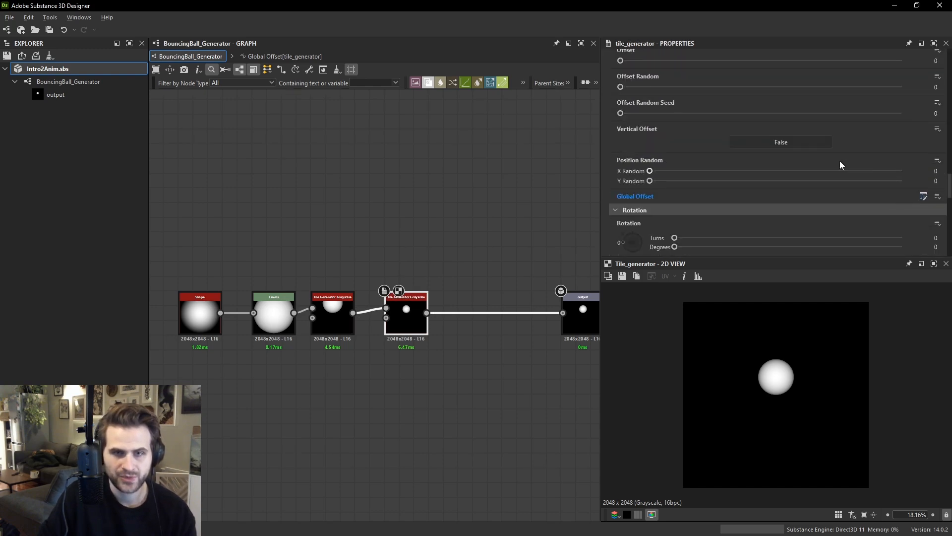
scroll(841, 161, "up", 8)
scroll(650, 121, "up", 4)
scroll(613, 80, "up", 4)
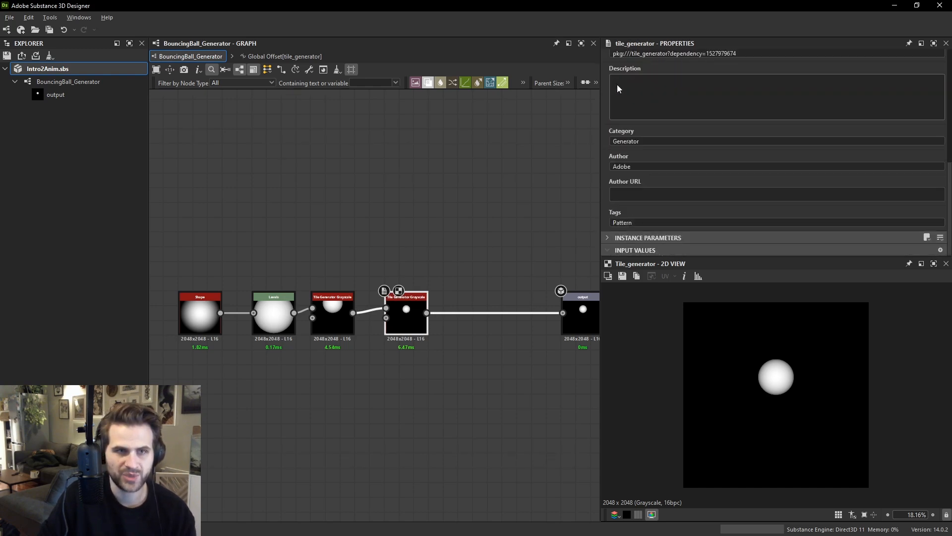
scroll(632, 135, "down", 2)
scroll(626, 154, "down", 4)
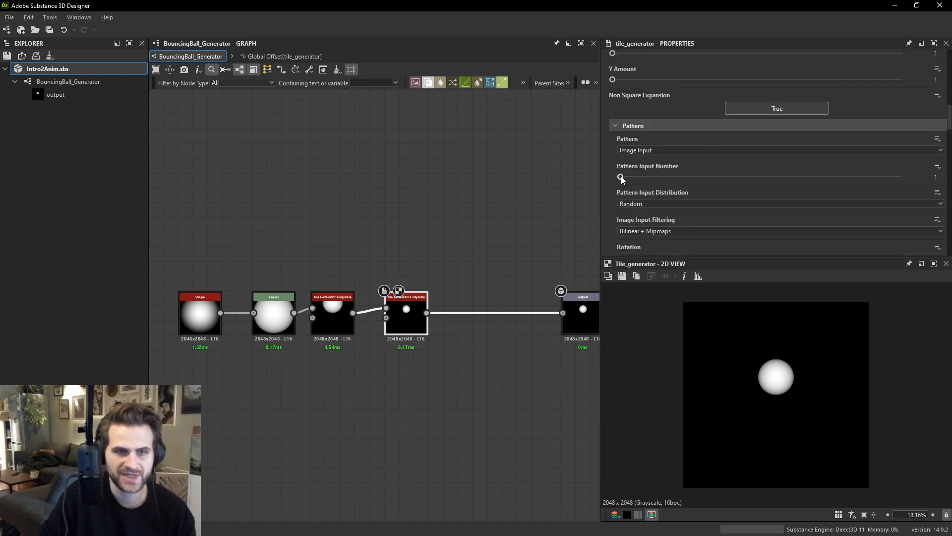
left_click(621, 124)
scroll(637, 124, "down", 3)
scroll(633, 113, "up", 1)
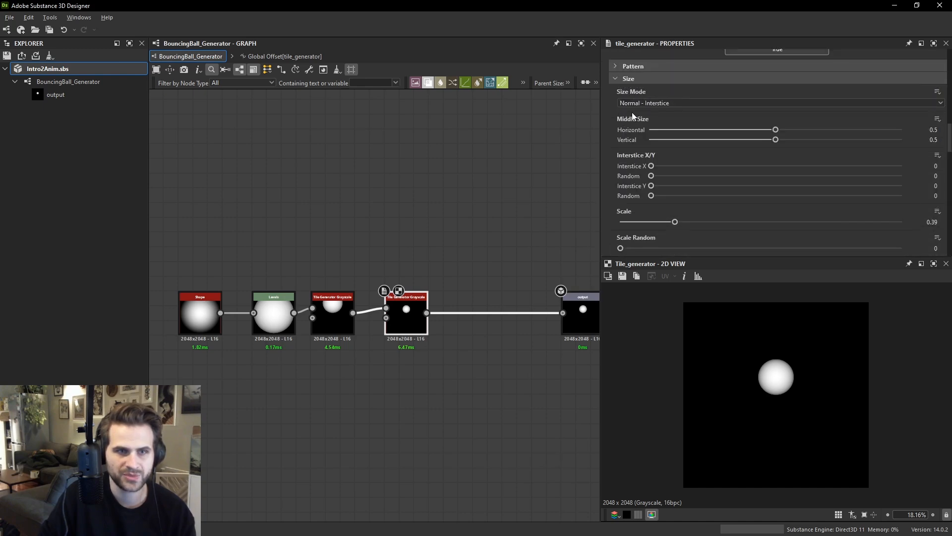
left_click(621, 79)
scroll(640, 117, "down", 1)
scroll(635, 149, "down", 2)
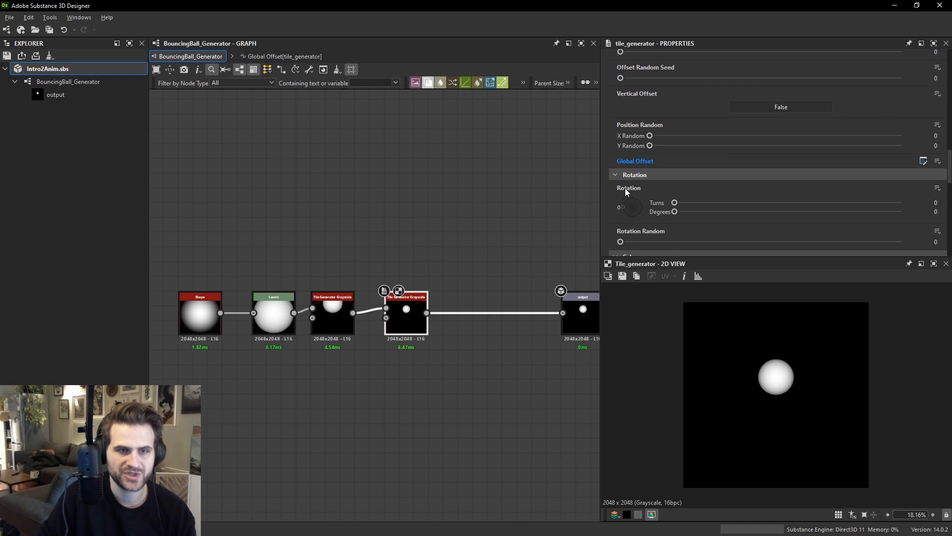
left_click(623, 173)
scroll(625, 188, "down", 1)
scroll(686, 213, "up", 4)
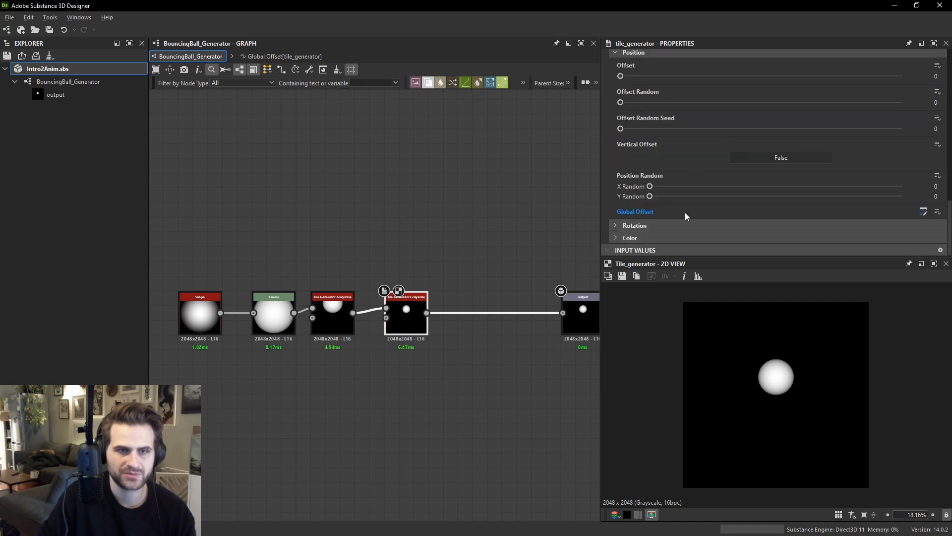
Open the function graph driving the second Tile Generator's Global Offset and select its Ball_Height Get Float node.
scroll(923, 228, "down", 1)
left_click(924, 242)
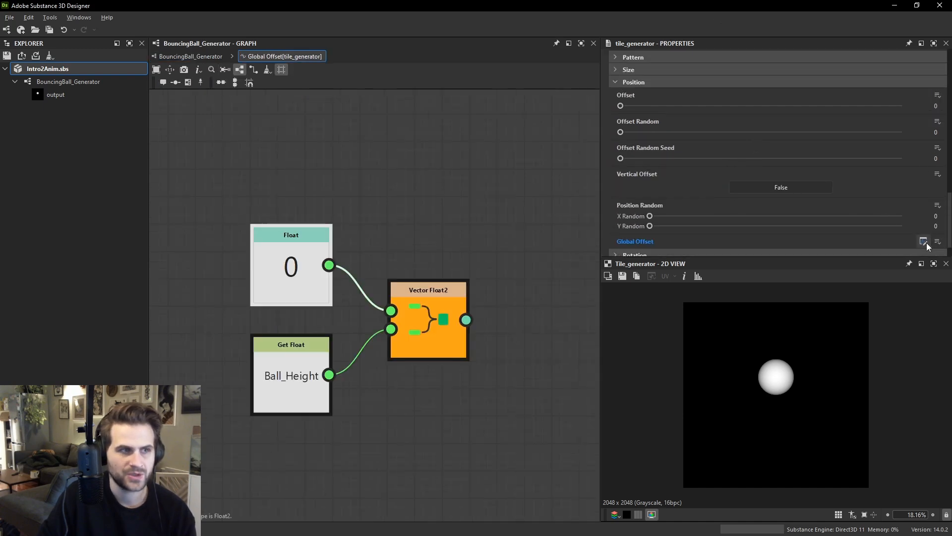
mouse_move(313, 368)
left_mouse_down()
mouse_move(288, 367)
mouse_move(313, 368)
left_mouse_up()
left_click(315, 374)
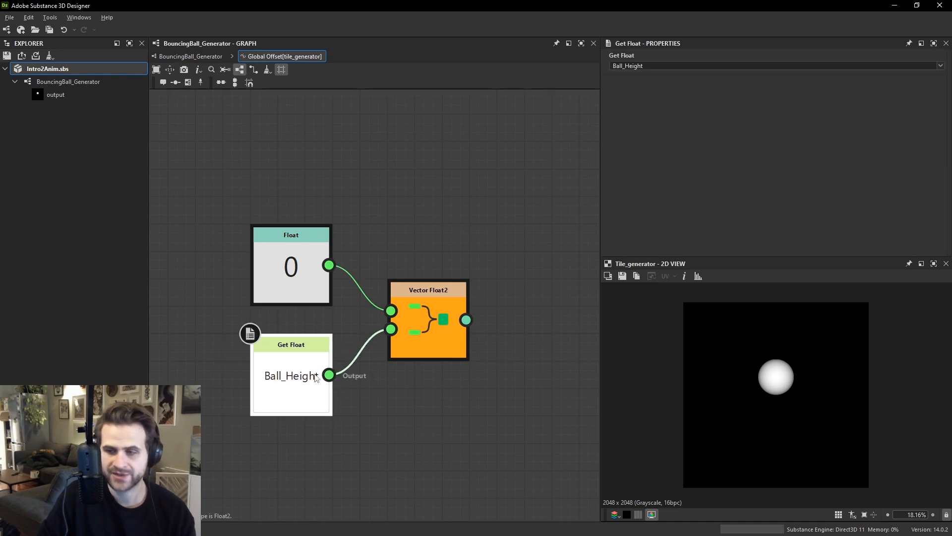
Add a second Get Float node below the Ball_Height node and make it read the $time variable.
middle_click_drag(347, 484, 376, 394)
key("space")
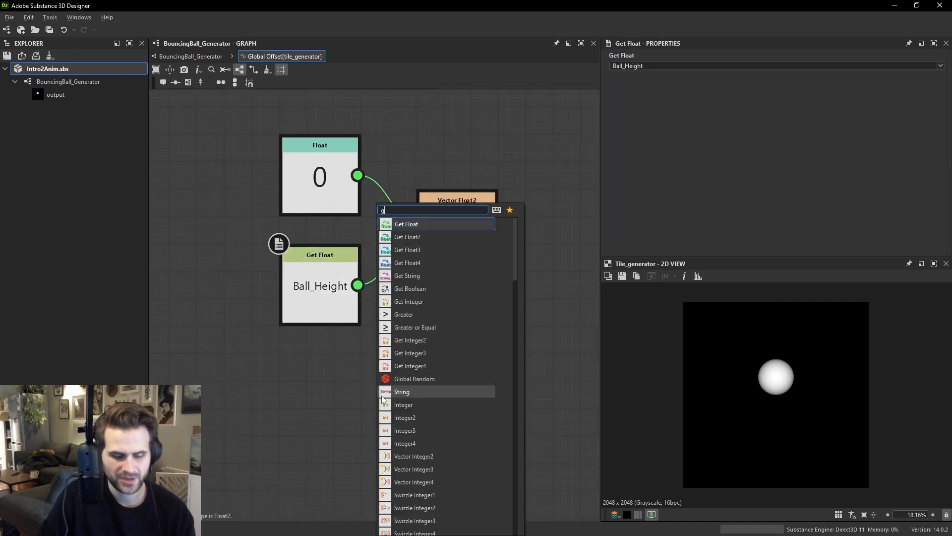
left_click(412, 223)
left_click_drag(367, 373, 313, 373)
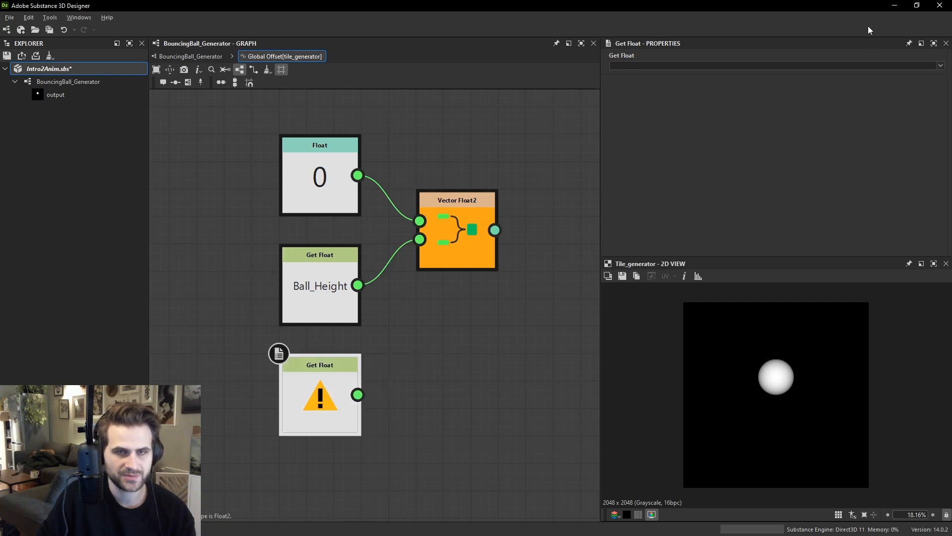
left_click(939, 66)
left_click(662, 87)
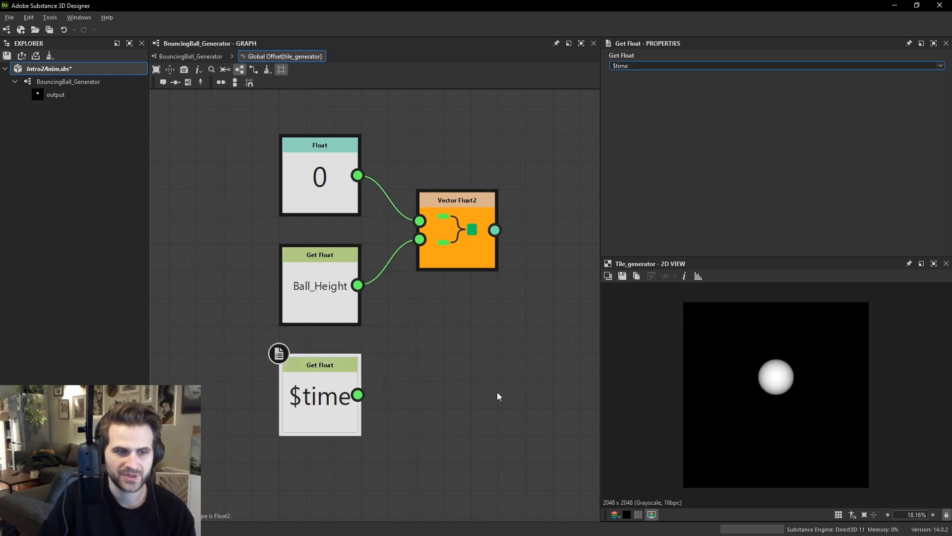
left_click_drag(362, 393, 330, 367)
left_click(296, 391)
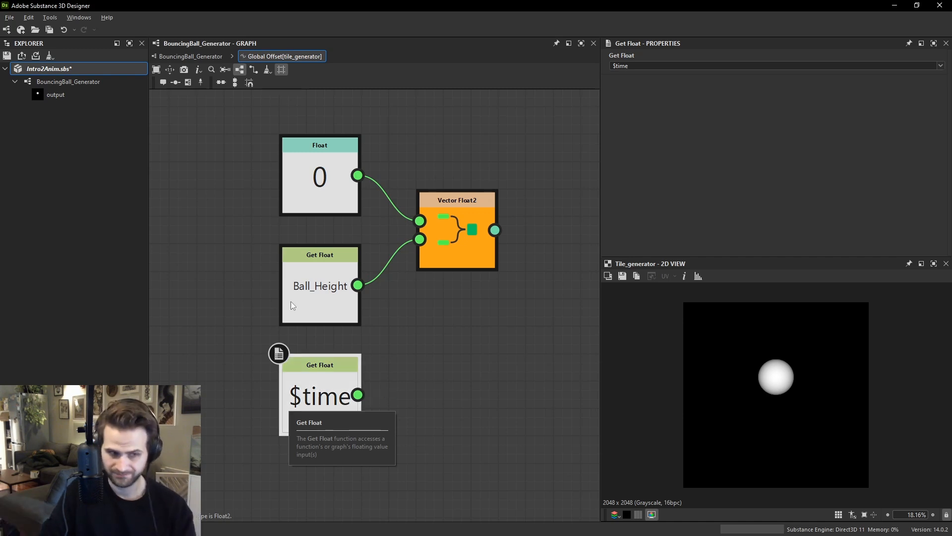
Connect $time to the Last input of Vector Float2 in place of Ball_Height, and swap the two Get Float nodes' positions.
left_click_drag(357, 394, 420, 239)
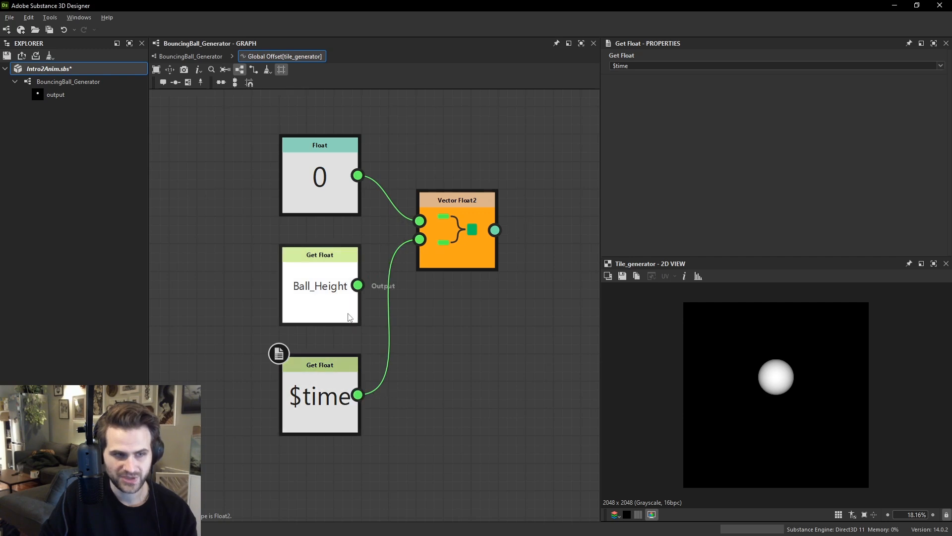
left_click_drag(331, 305, 276, 305)
left_click_drag(321, 363, 321, 226)
left_click_drag(233, 283, 329, 375)
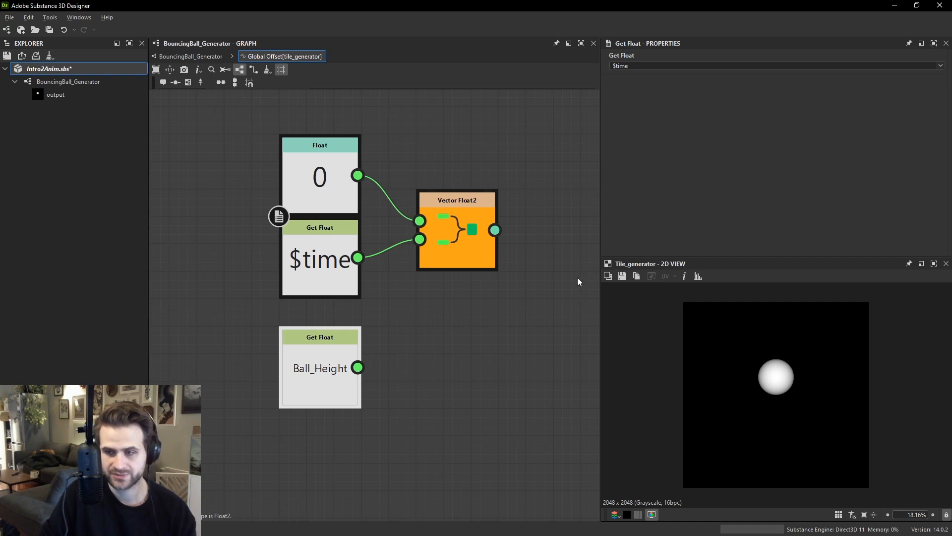
middle_click_drag(427, 181, 430, 228)
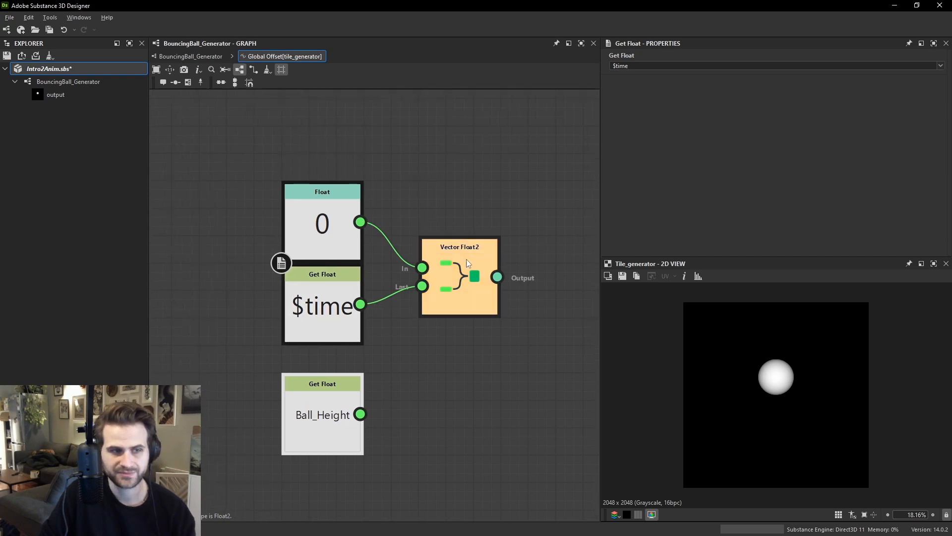
Return to the BouncingBall_Generator graph and republish the Intro2Anim .sbsar file, reloading it in Substance Player.
left_click(191, 56)
right_click(85, 70)
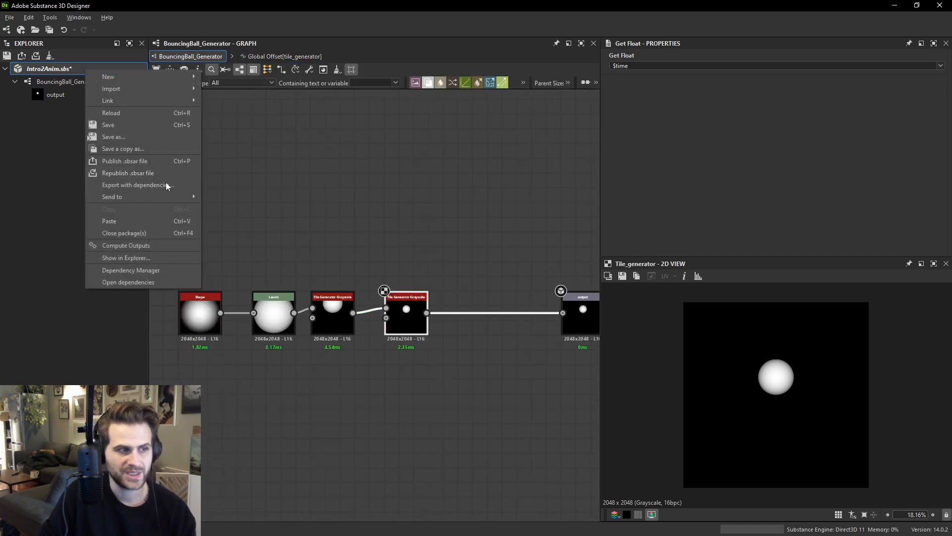
left_click(153, 178)
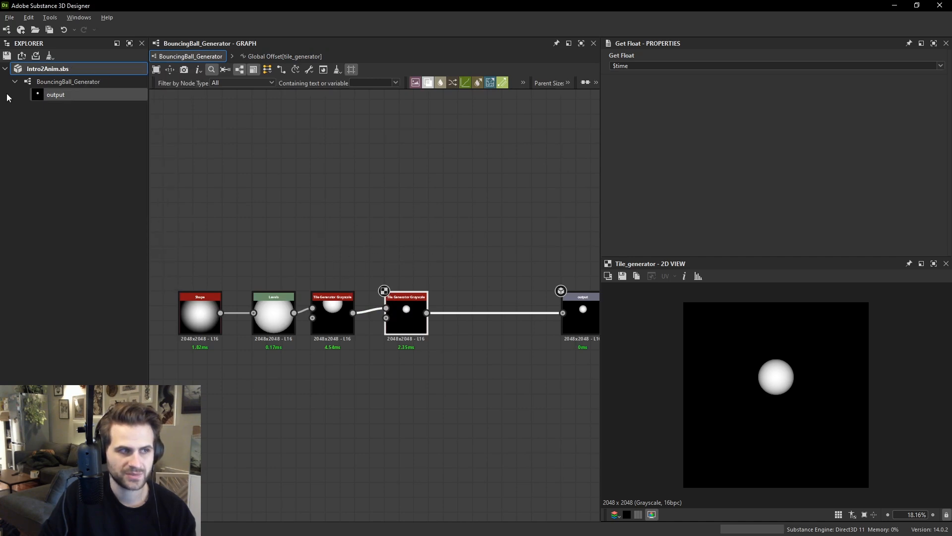
right_click(59, 67)
left_click(140, 168)
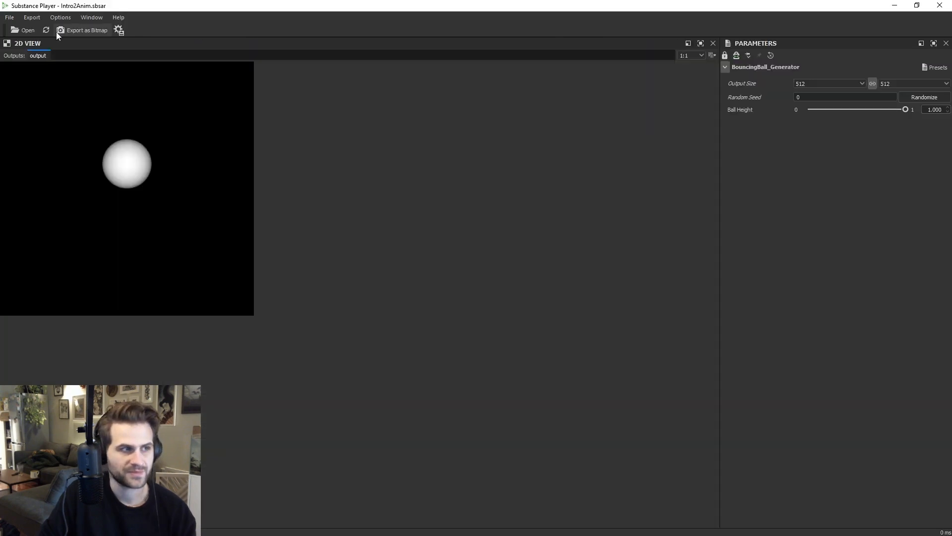
left_click(50, 31)
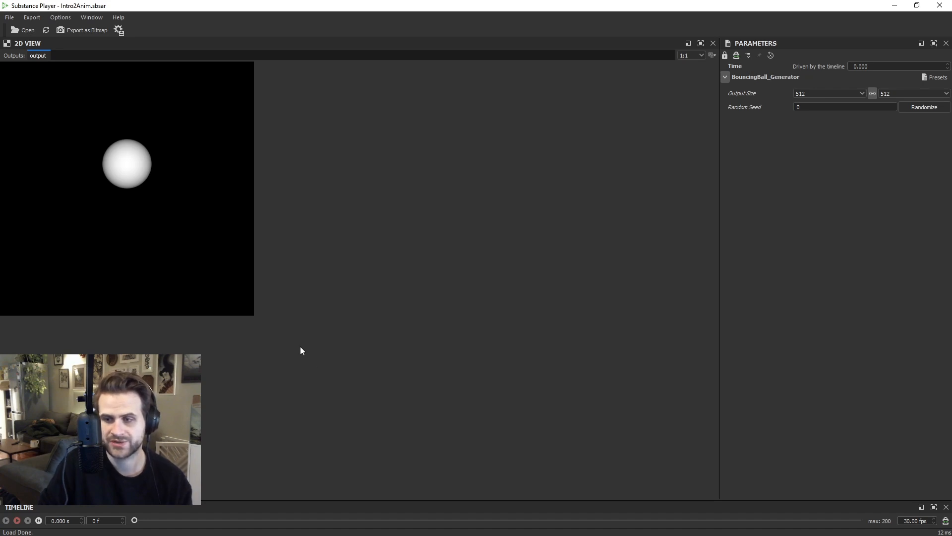
Play the time-driven ball animation on the timeline several times, stopping and rewinding it to frame 0 at the end.
left_click(12, 518)
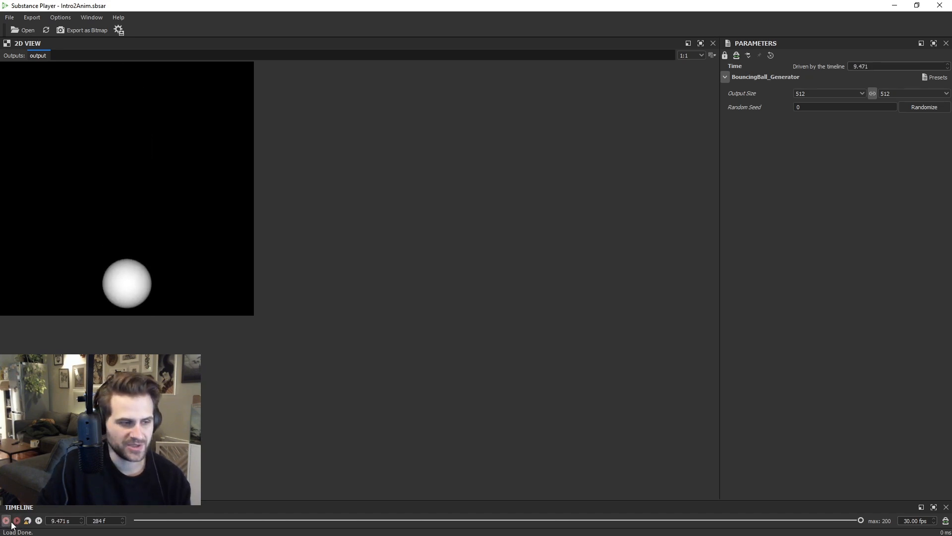
left_click(39, 521)
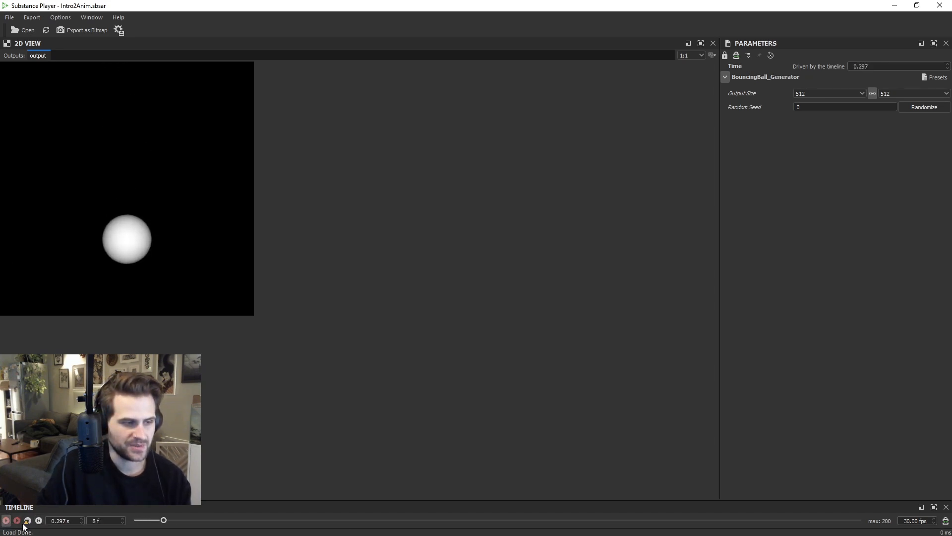
left_click(39, 520)
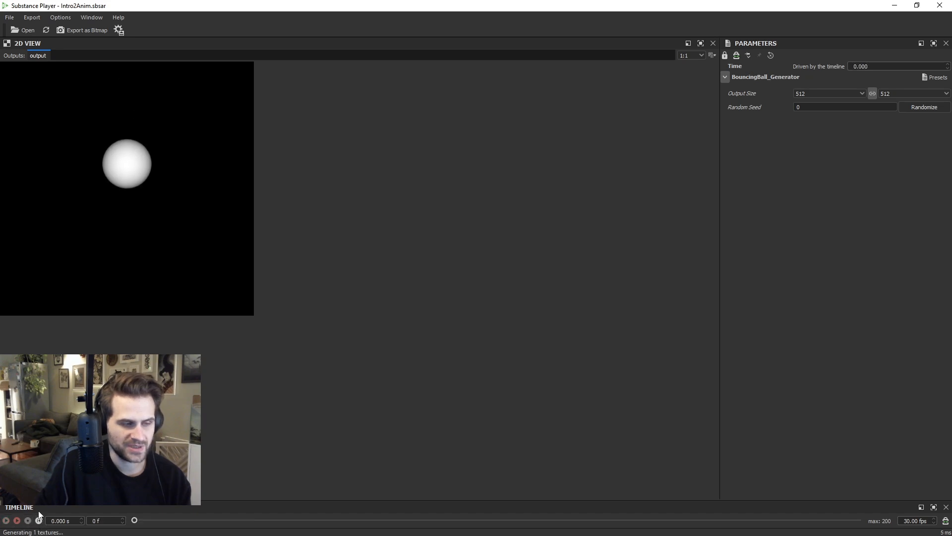
left_click(6, 521)
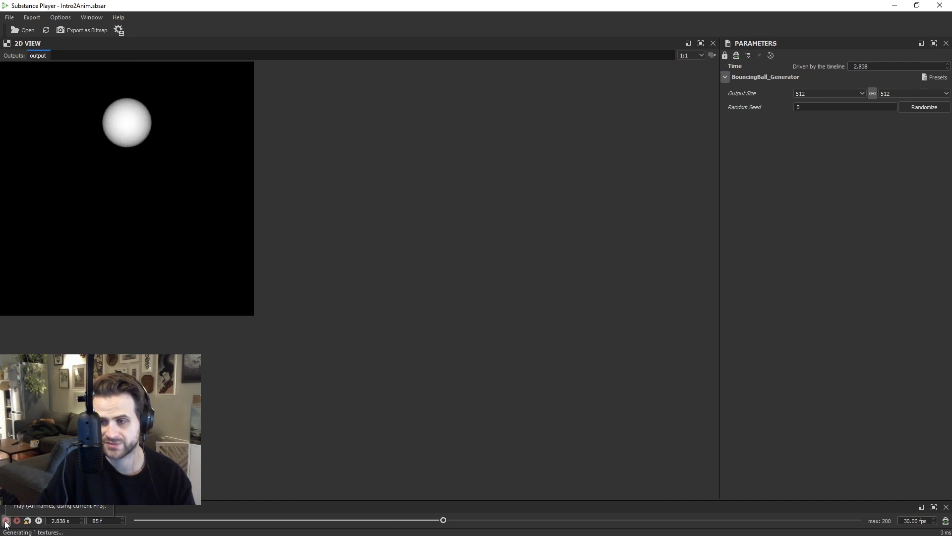
left_click(39, 521)
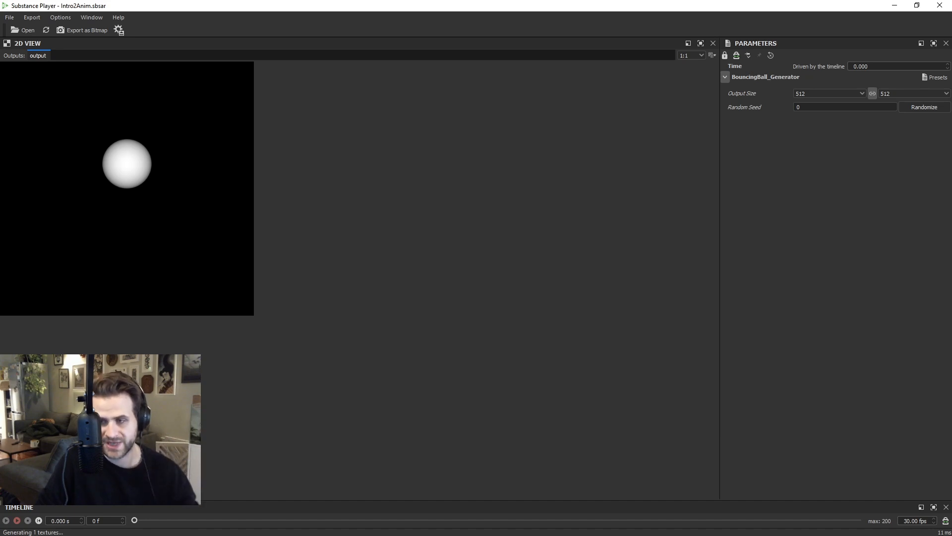
left_click(19, 521)
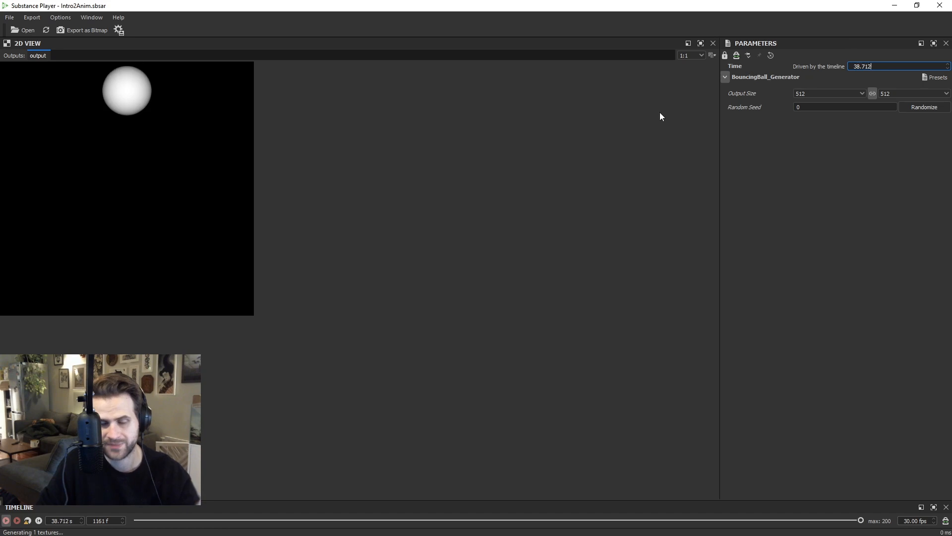
left_click(27, 522)
left_click(38, 520)
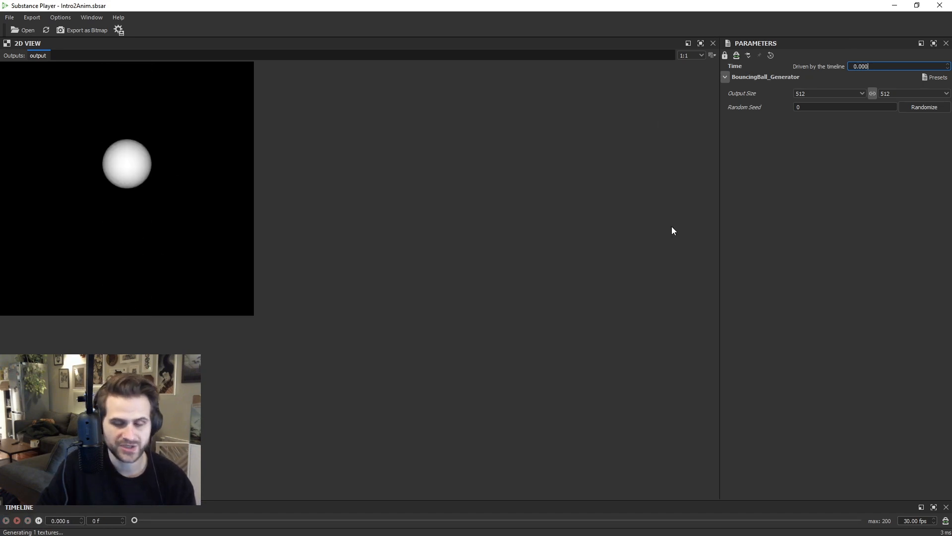
Switch to Substance Designer and add a Float input parameter to BouncingBall_Generator with identifier Anim_Speed and label Anim Speed.
key("alt+Tab")
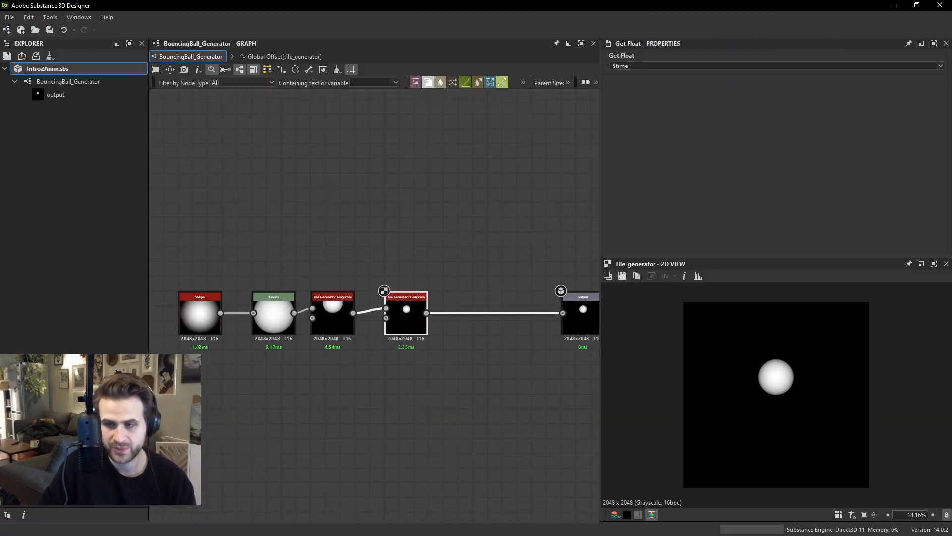
left_click(530, 390)
scroll(703, 154, "down", 3)
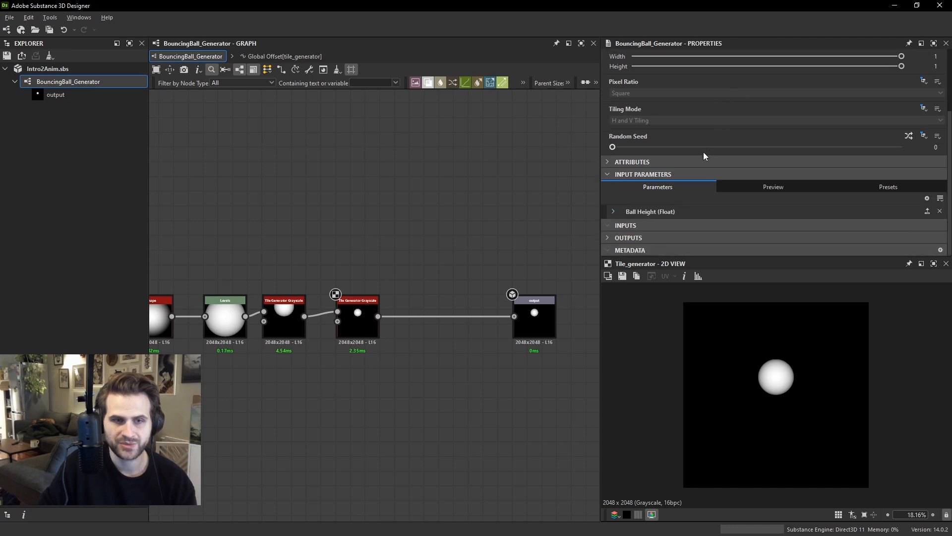
middle_click_drag(437, 166, 460, 214)
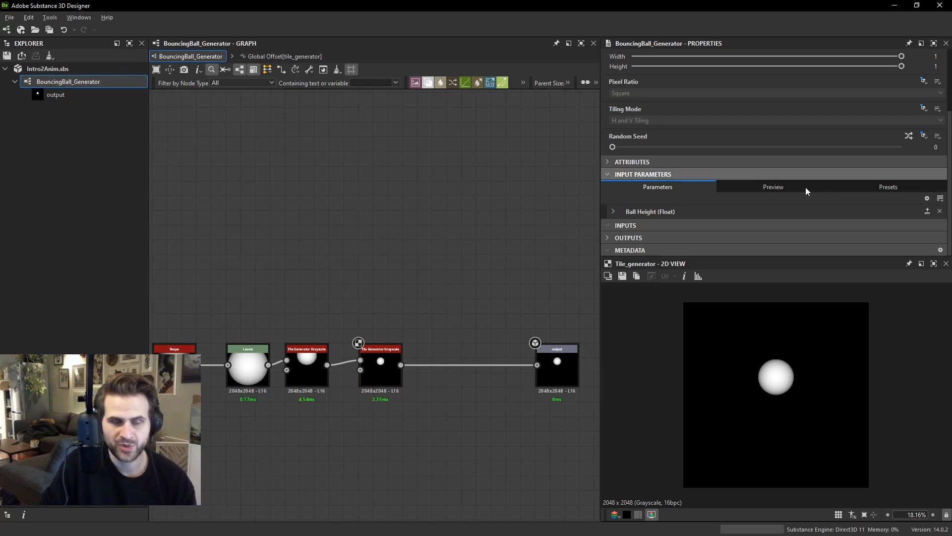
left_click(927, 198)
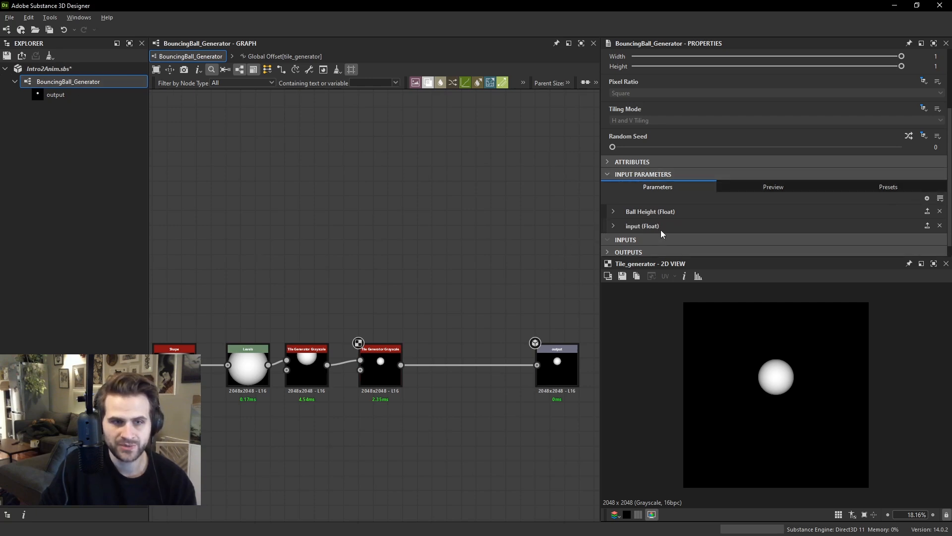
left_click(614, 227)
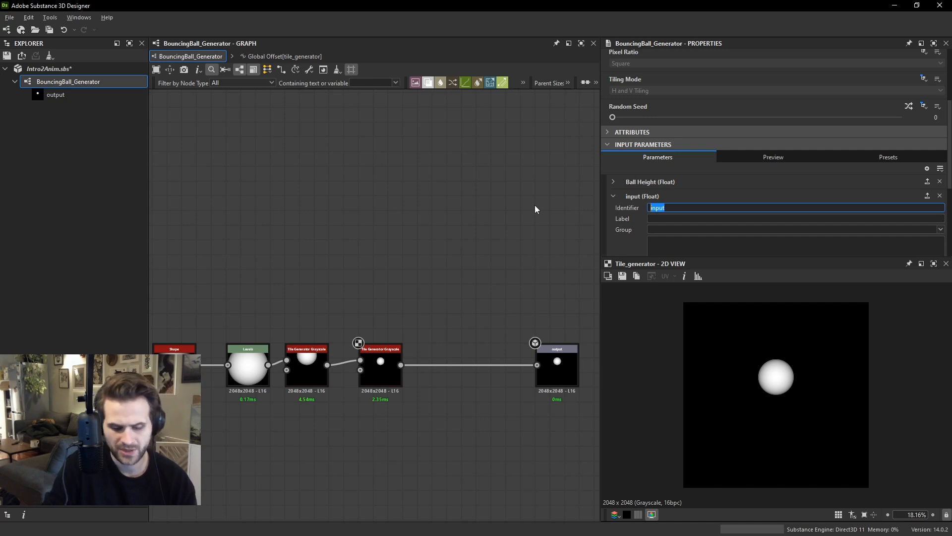
type("Anim ")
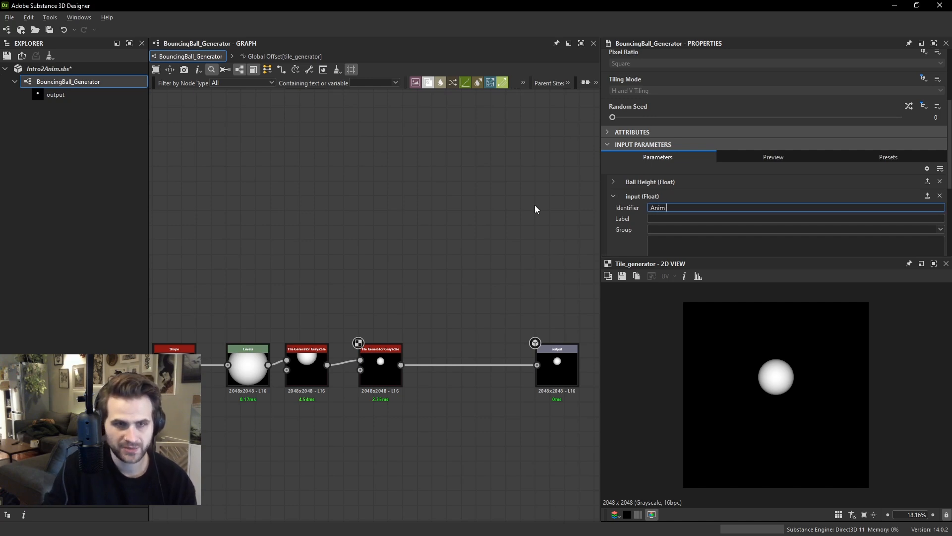
type("Speed")
key("Tab")
type("Anim Speed")
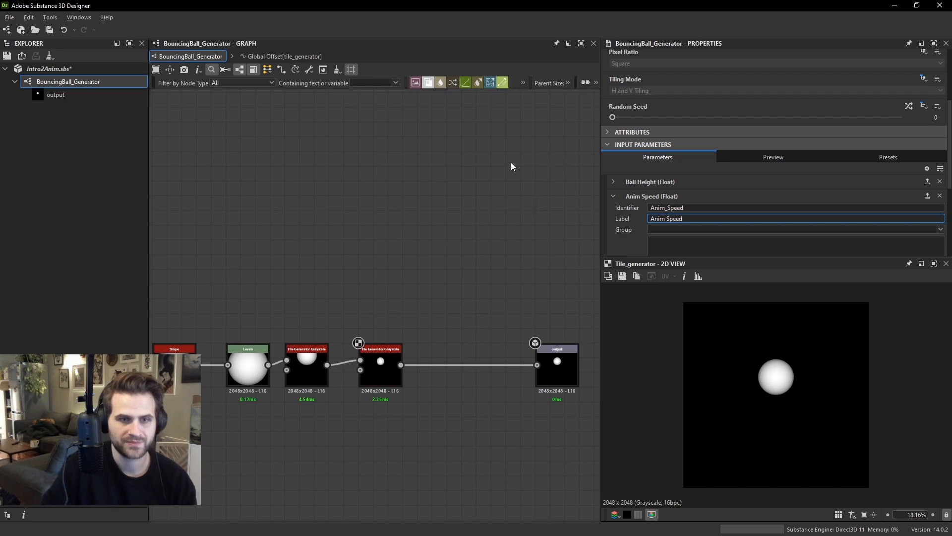
Open the Global Offset function of the second Tile Generator Grayscale node, the one feeding the output.
key("Return")
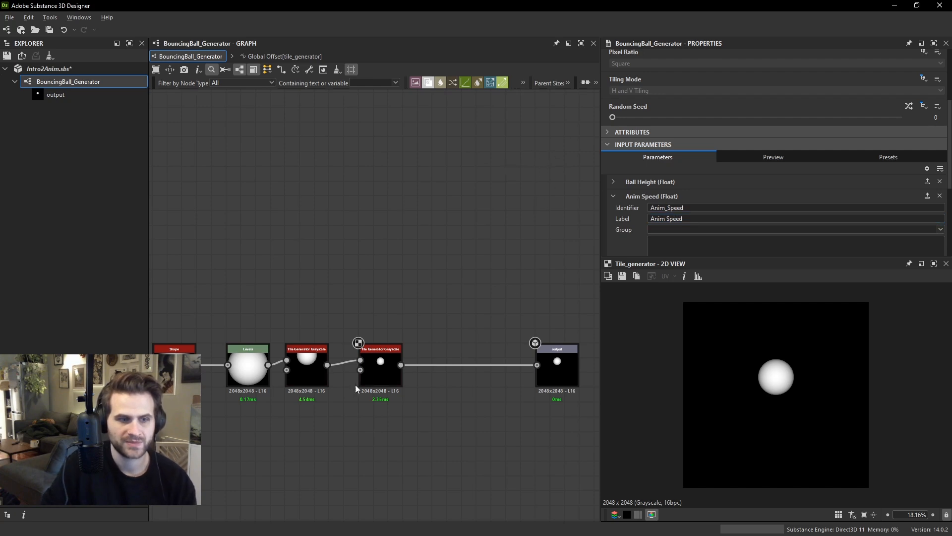
left_click(390, 367)
left_click(282, 56)
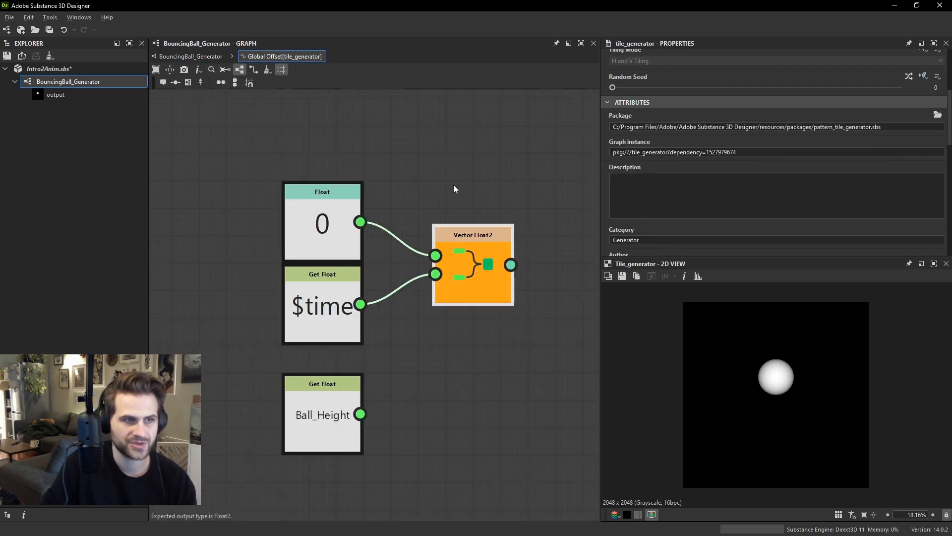
left_click(191, 57)
scroll(699, 172, "down", 10)
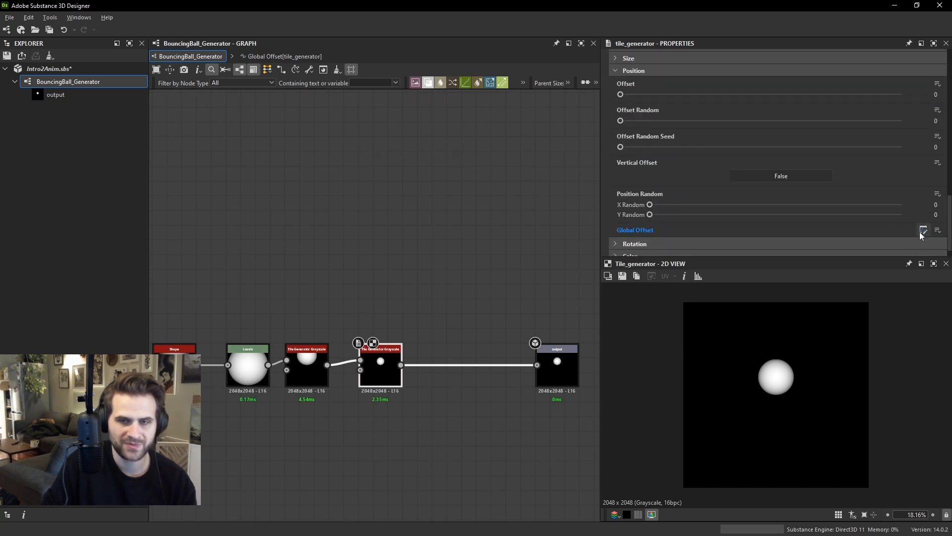
left_click(279, 55)
Space out the Vector Float2 and Float nodes in the function graph and remove the unconnected Ball_Height node.
middle_click_drag(388, 287, 333, 233)
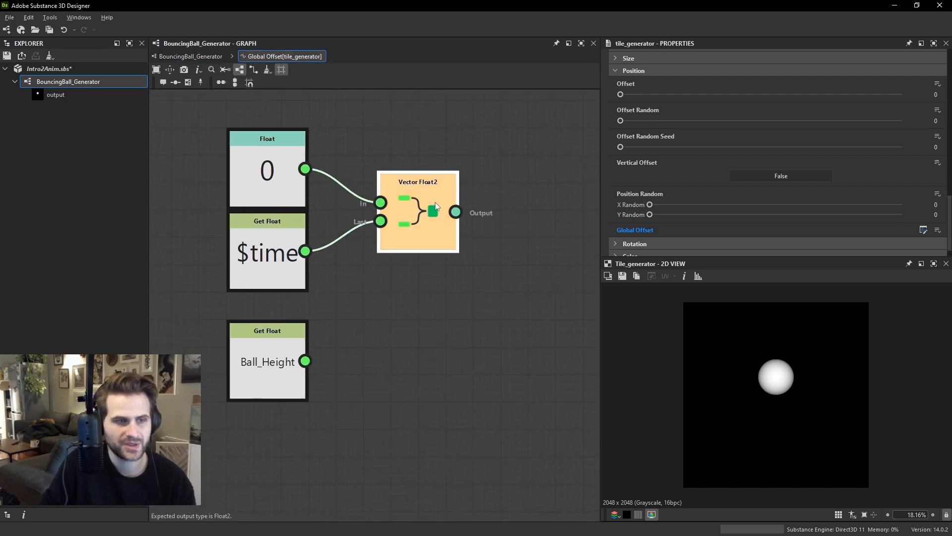
left_click_drag(435, 201, 547, 186)
left_click_drag(251, 180, 259, 151)
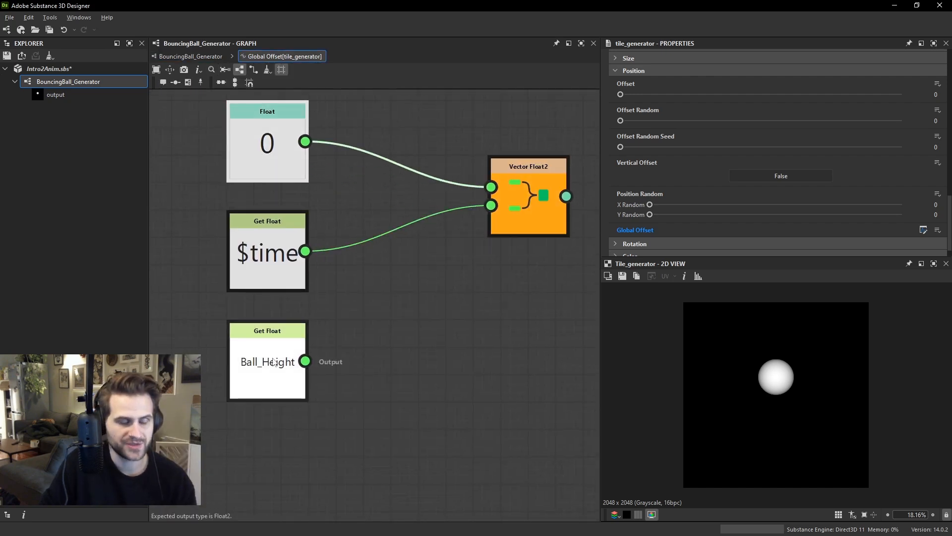
left_click_drag(270, 362, 179, 386)
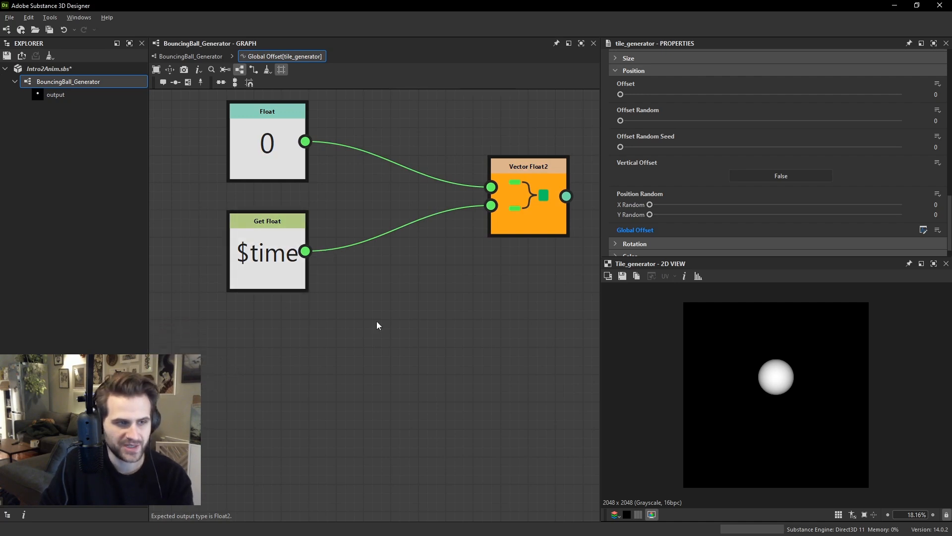
Add a Multiplication node to the function and connect $time to its first input.
key("space")
type("mul")
key("Return")
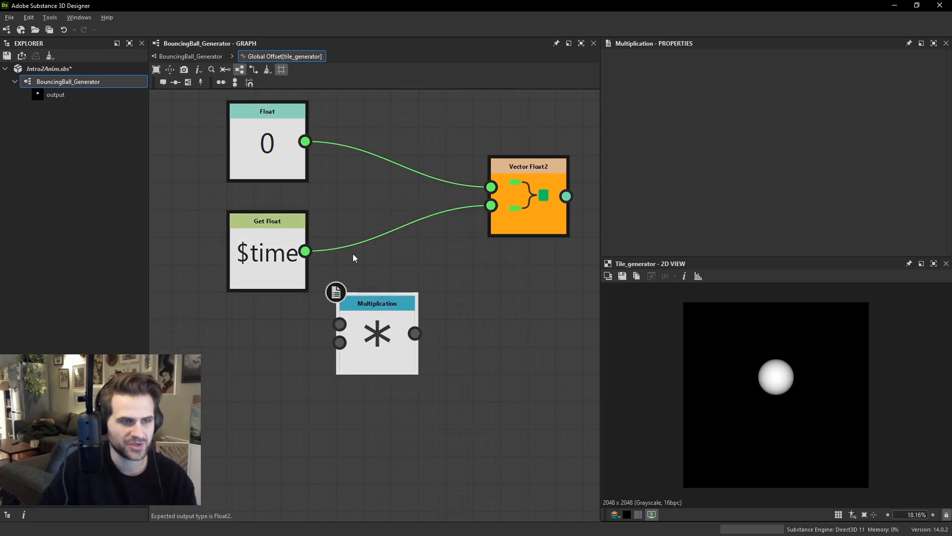
left_click_drag(305, 251, 426, 308)
Add a Get Float node reading Anim_Speed below $time and connect it to the Multiplication node's second input.
key("space")
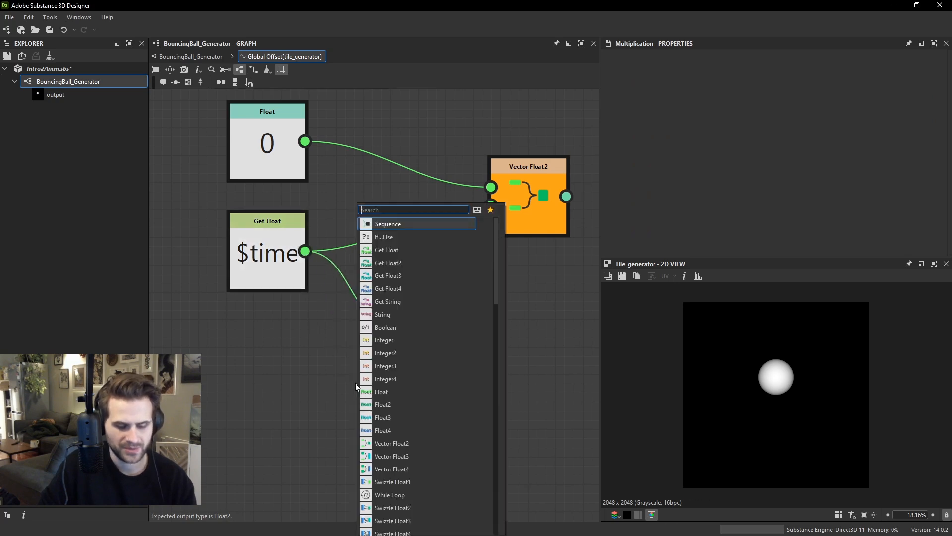
type("get")
left_click(398, 229)
left_click_drag(350, 358, 267, 331)
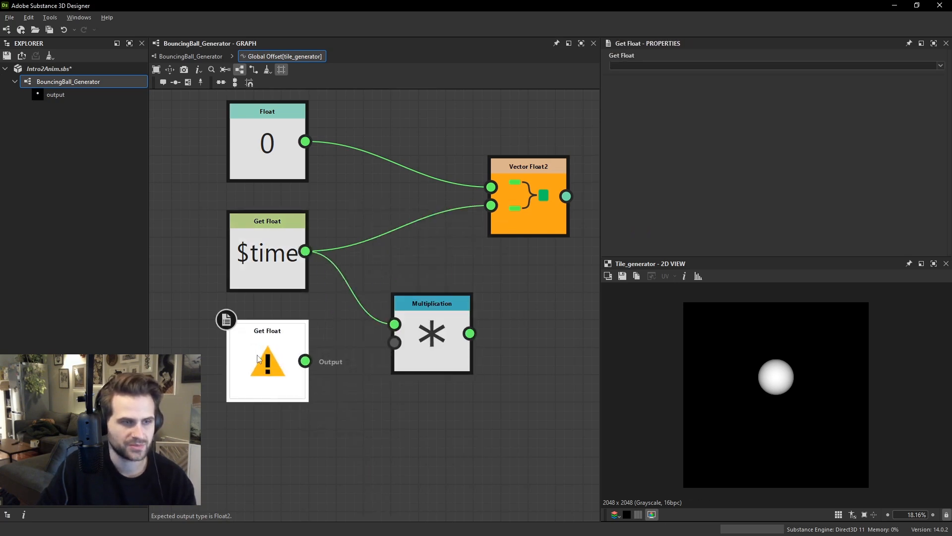
left_click(774, 65)
left_click(660, 90)
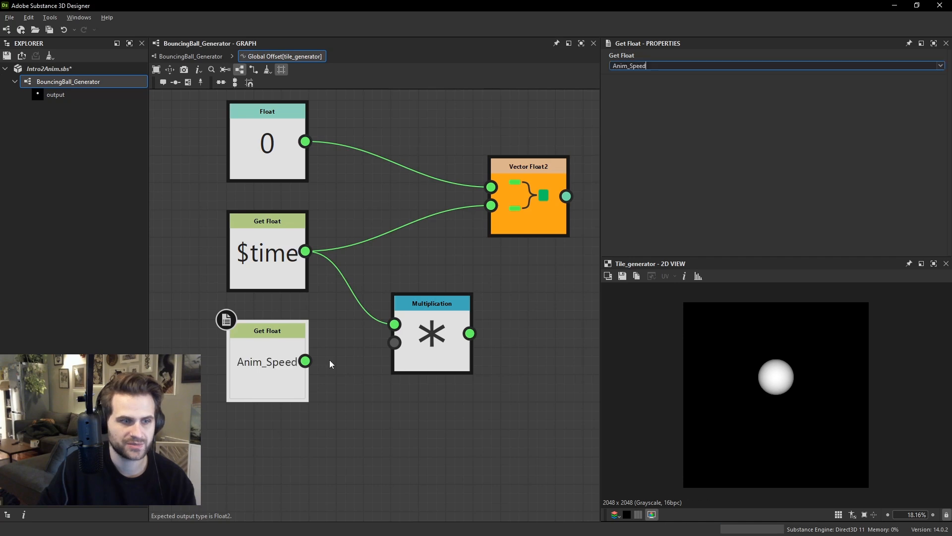
left_click_drag(305, 361, 394, 343)
Connect the Multiplication output to the Last input of Vector Float2 in place of $time, and tidy the node layout.
left_click_drag(484, 333, 494, 205)
scroll(424, 293, "down", 2)
left_click_drag(406, 319, 418, 308)
scroll(494, 232, "down", 1)
left_click_drag(484, 233, 507, 218)
scroll(342, 308, "up", 2)
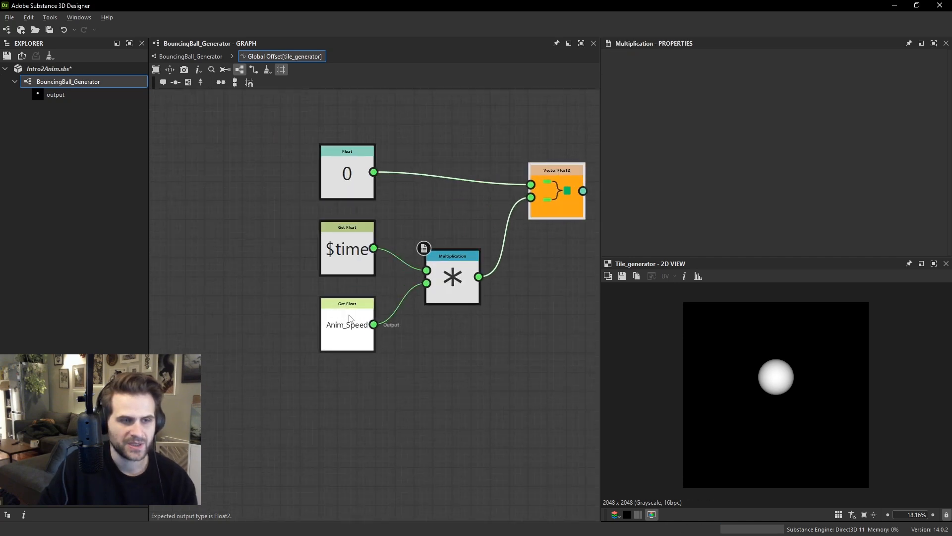
left_click(347, 332)
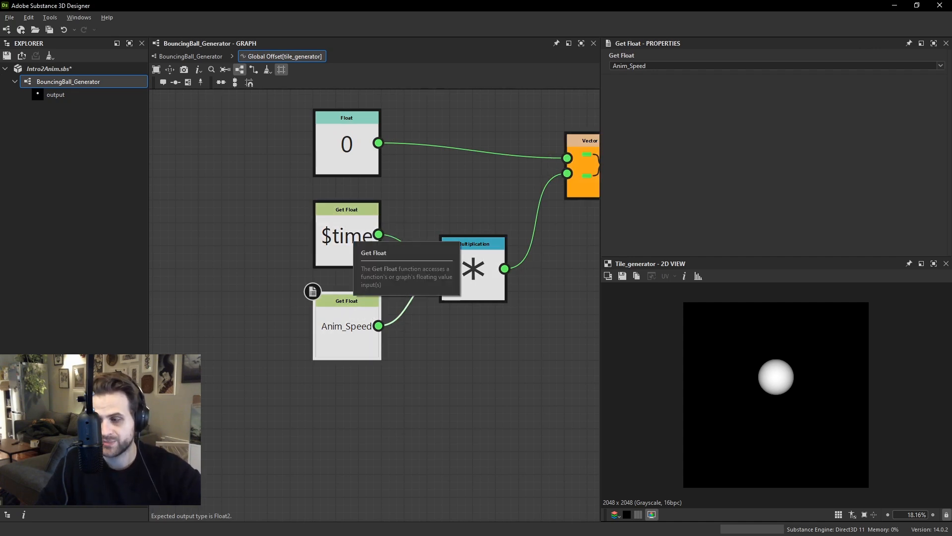
Switch to Substance Player and briefly run the timeline to examine the Time parameter, rewinding to frame 0.
key("alt+Tab")
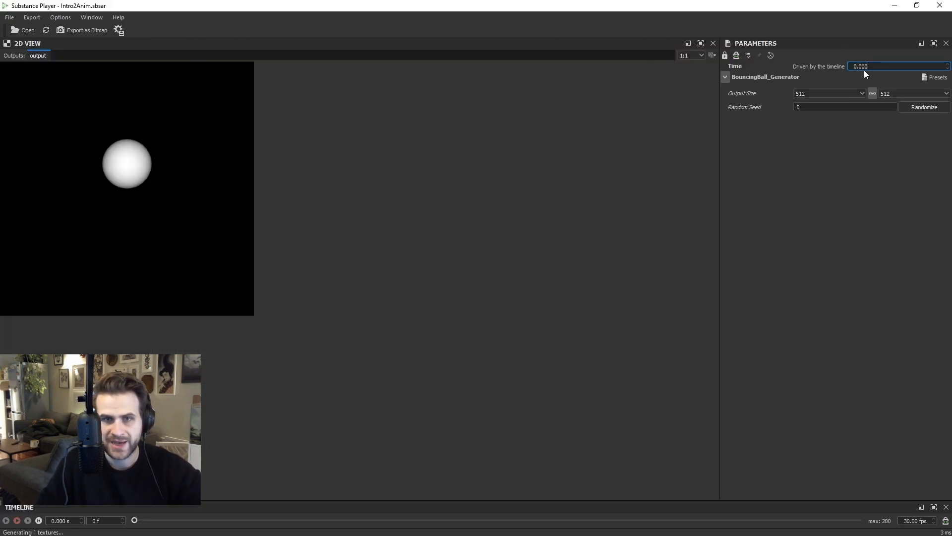
left_click(18, 521)
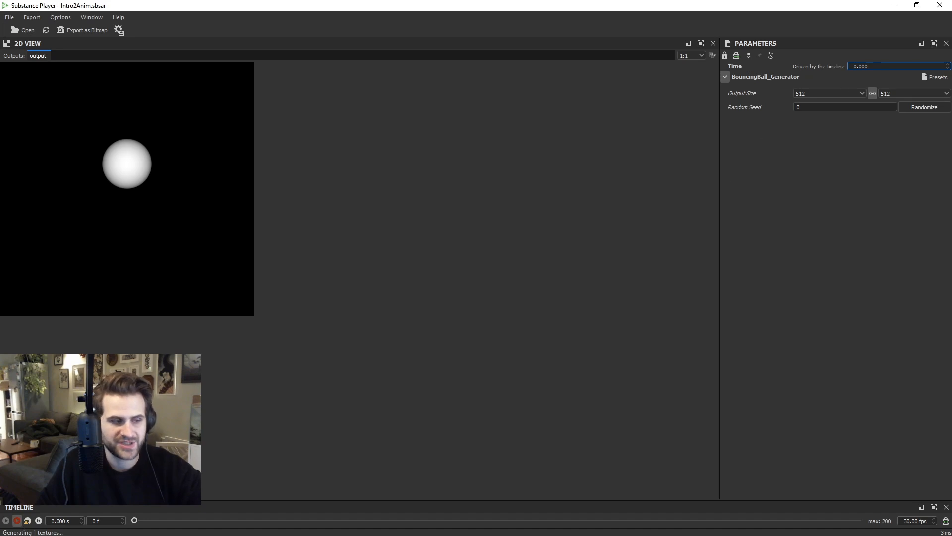
left_click(27, 523)
left_click(17, 522)
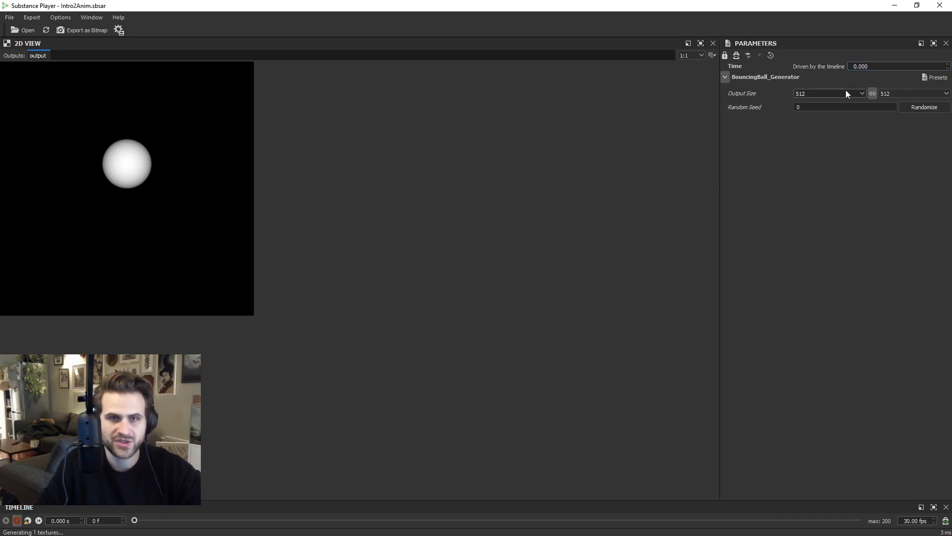
left_click(38, 521)
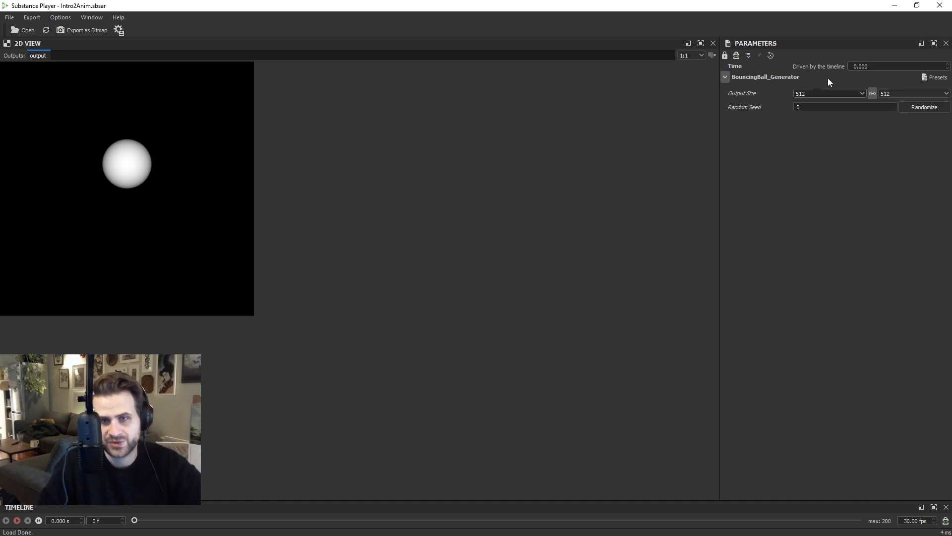
Switch back to Substance Designer, return to the BouncingBall_Generator graph and review the Anim Speed input parameter's settings.
key("alt+Tab")
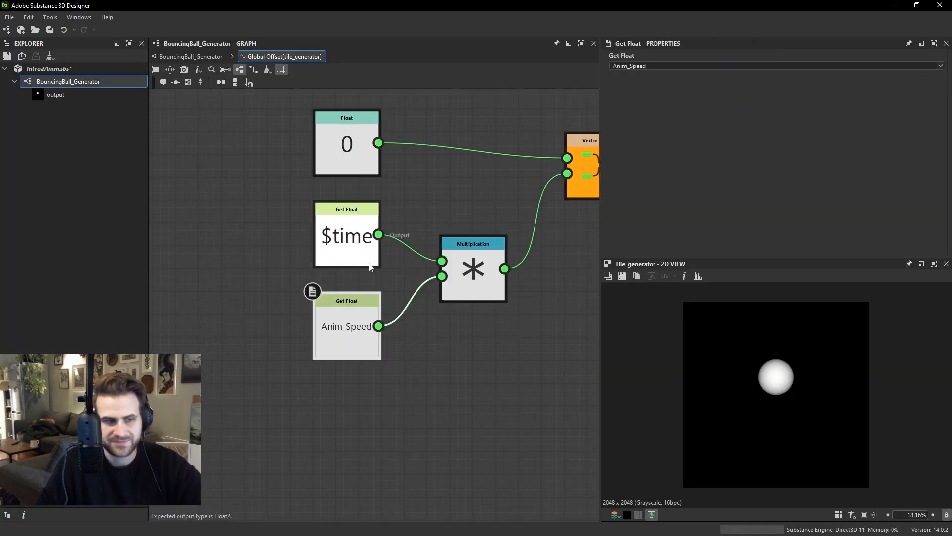
middle_click_drag(513, 270, 462, 294)
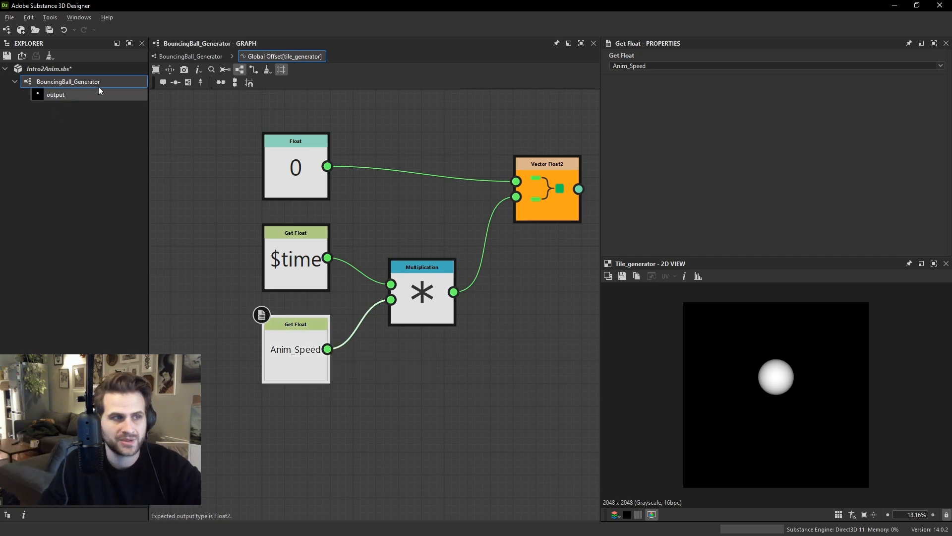
left_click(190, 56)
left_click(478, 254)
scroll(814, 148, "down", 3)
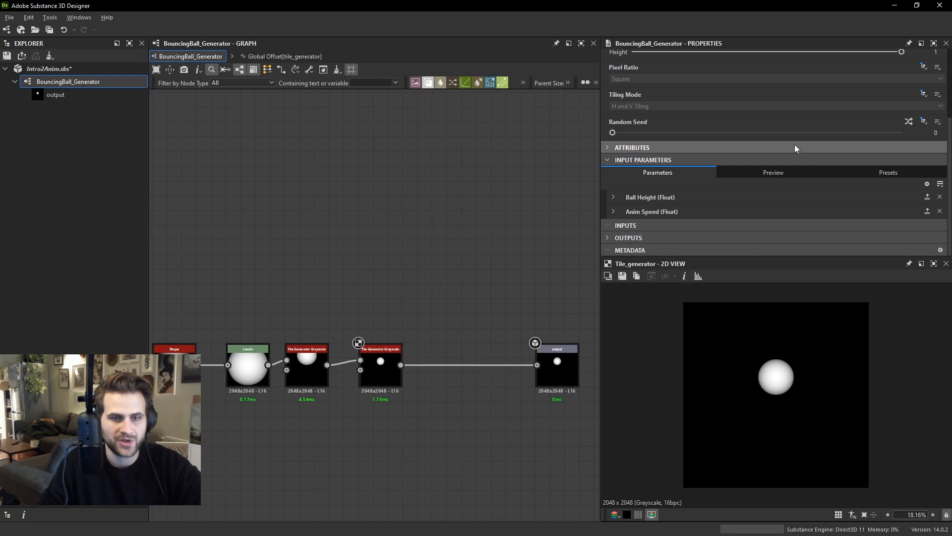
left_click(619, 213)
scroll(844, 191, "down", 3)
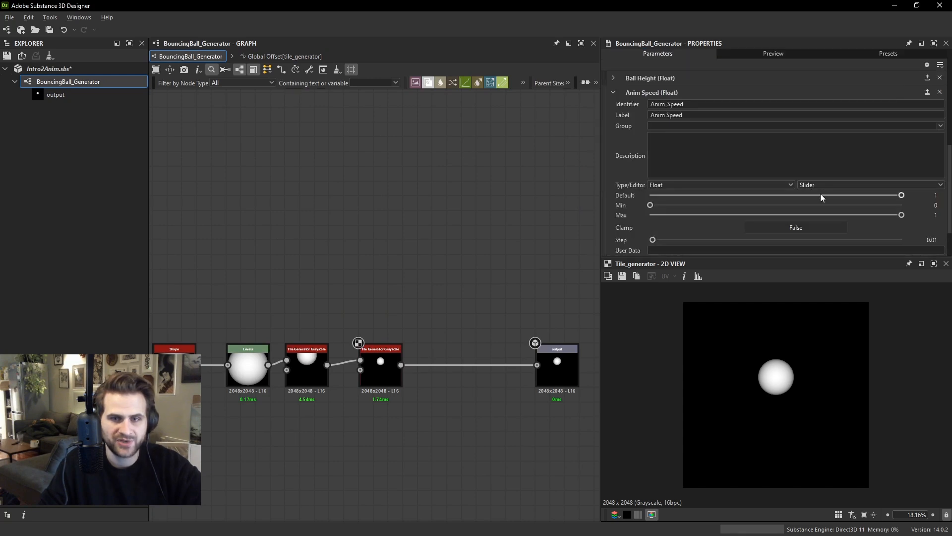
Republish the Intro2Anim package's .sbsar file and reload it in Substance Player.
right_click(85, 70)
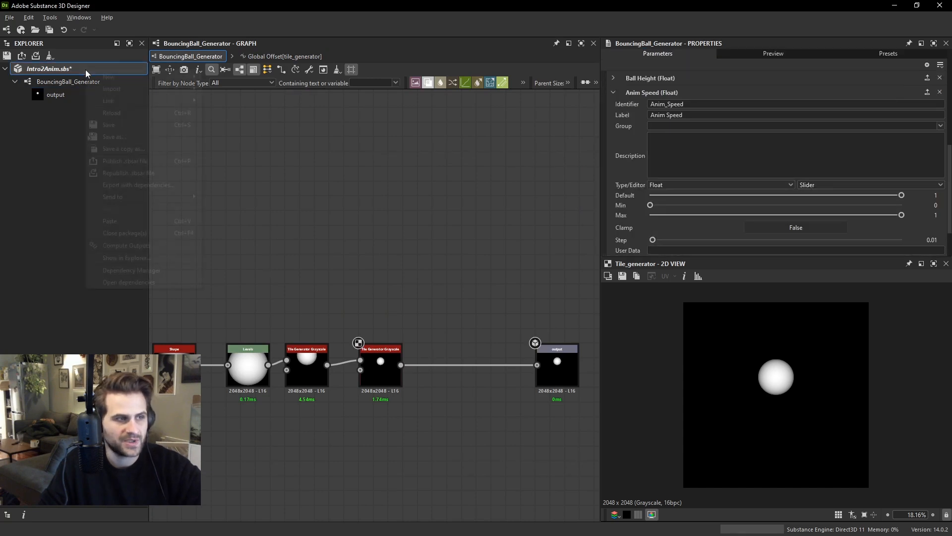
left_click(157, 174)
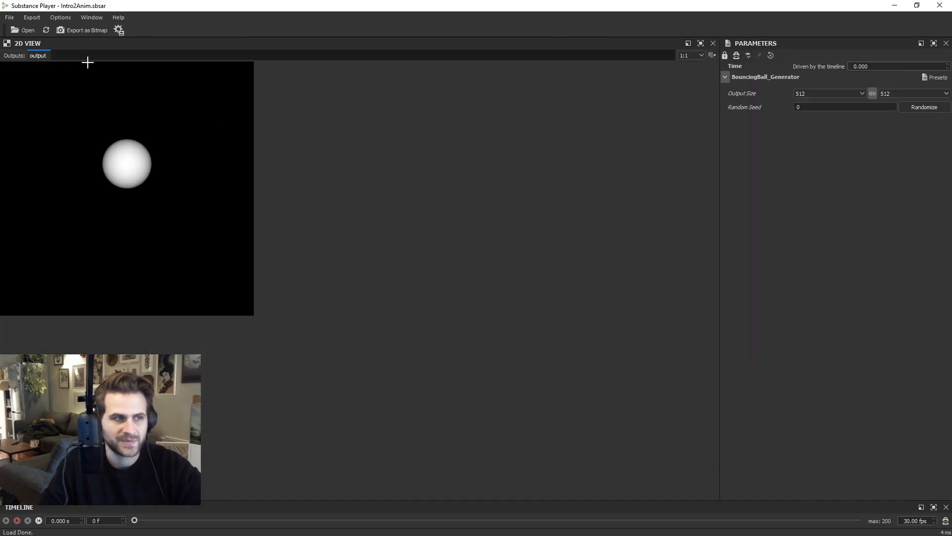
left_click(45, 30)
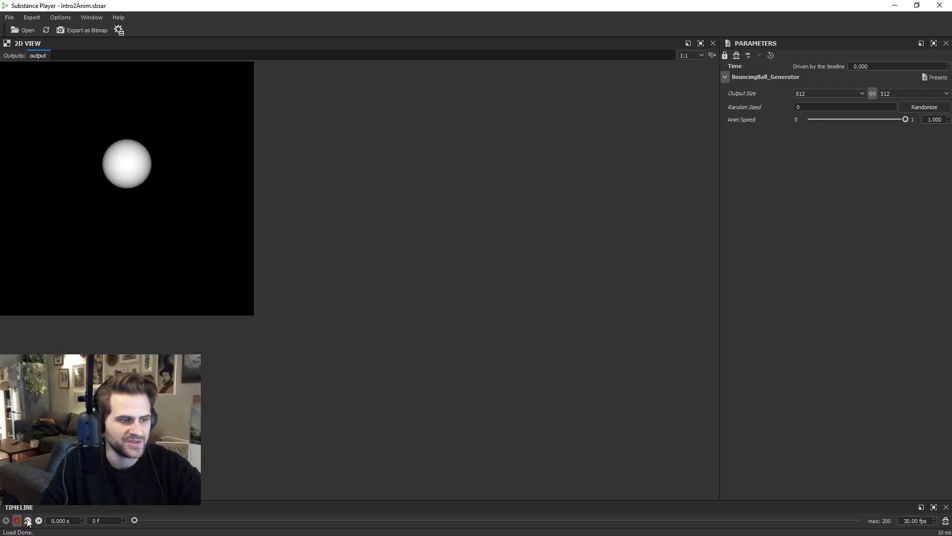
Play the ball animation with Anim Speed left at its default, stopping and rewinding it to frame 0.
left_click(6, 520)
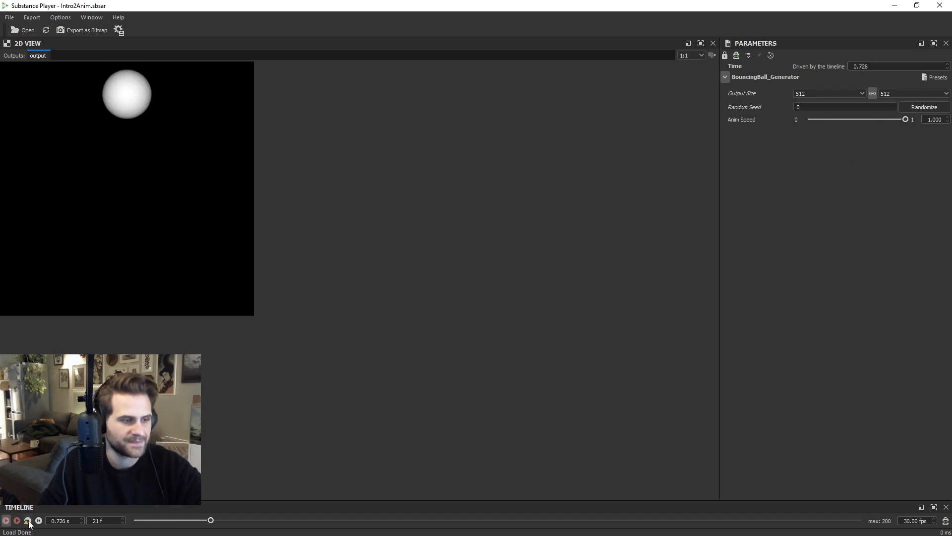
left_click(28, 521)
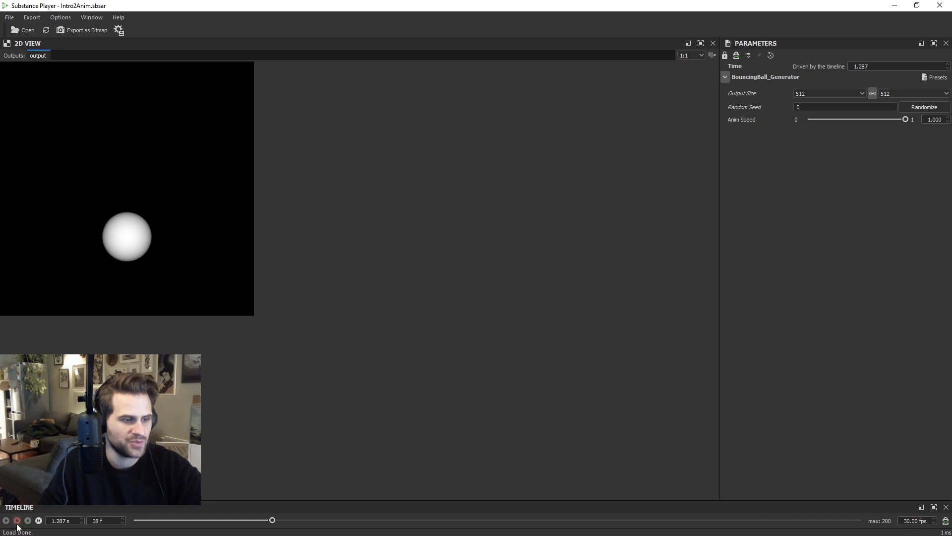
left_click(39, 521)
left_click(28, 521)
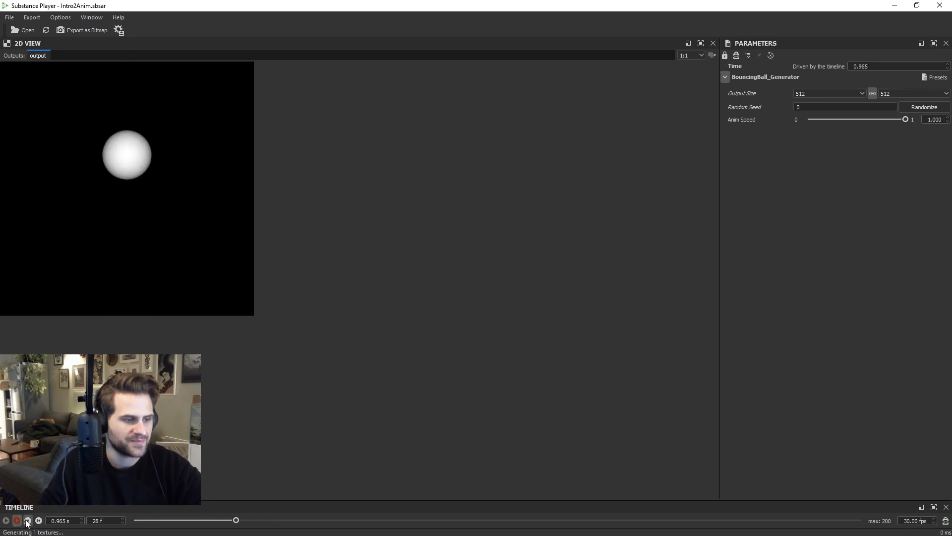
left_click(27, 521)
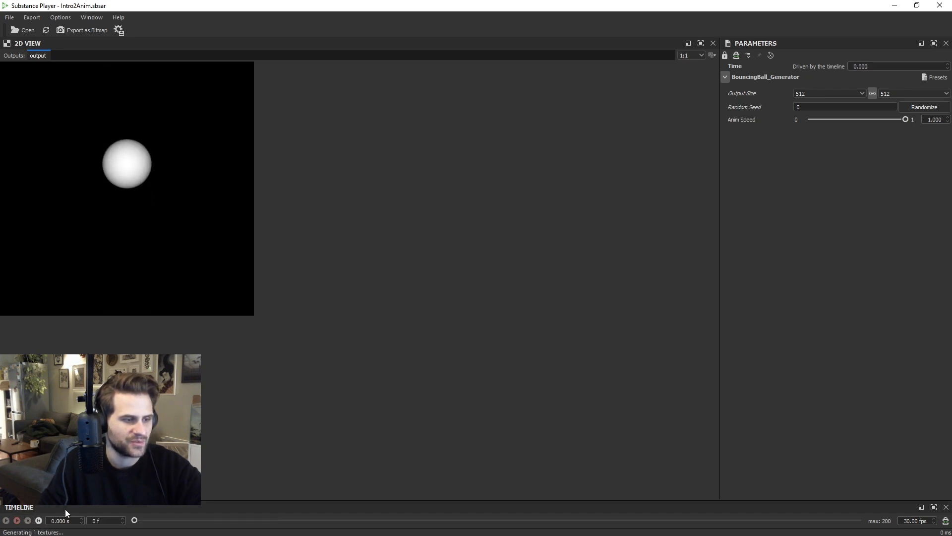
Set Anim Speed to 2, play the ball animation and rewind the timeline to frame 0.
double_click(931, 119)
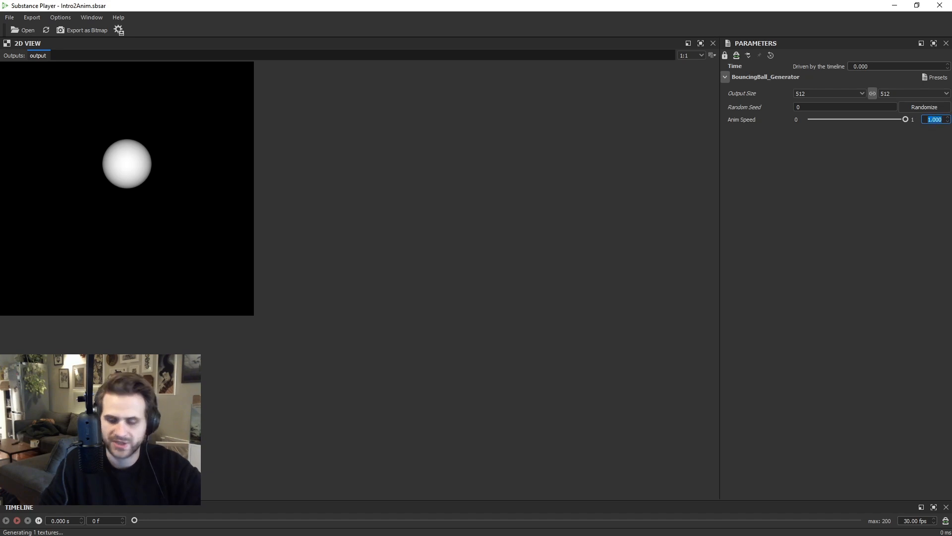
type("2")
key("Return")
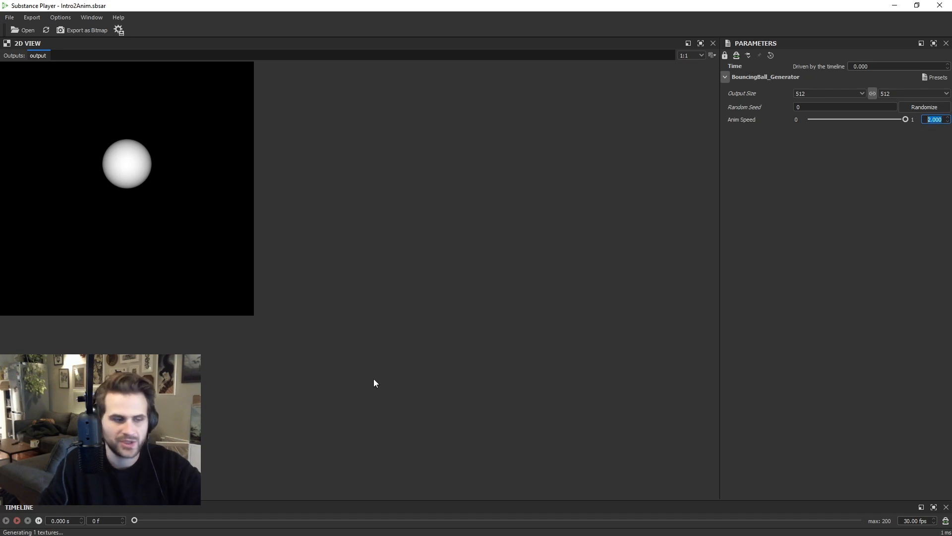
left_click(26, 521)
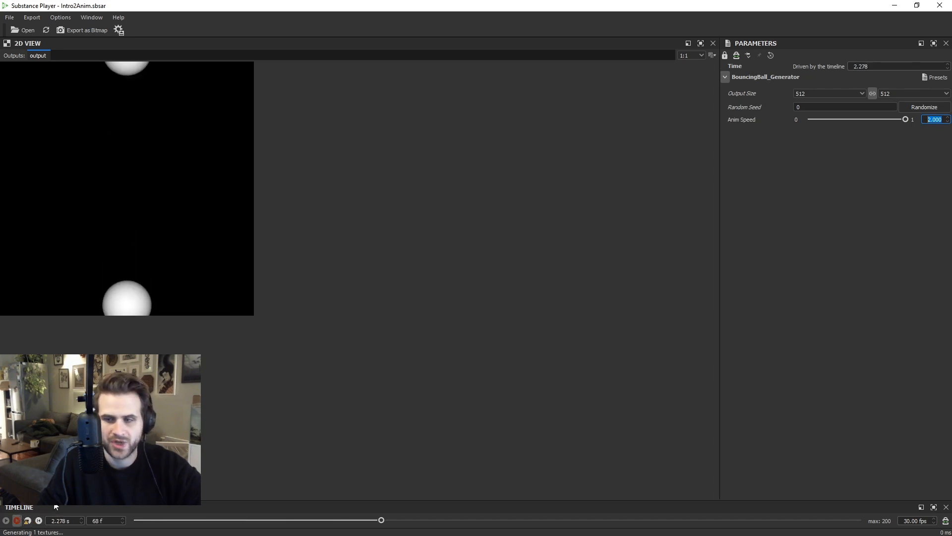
left_click(39, 520)
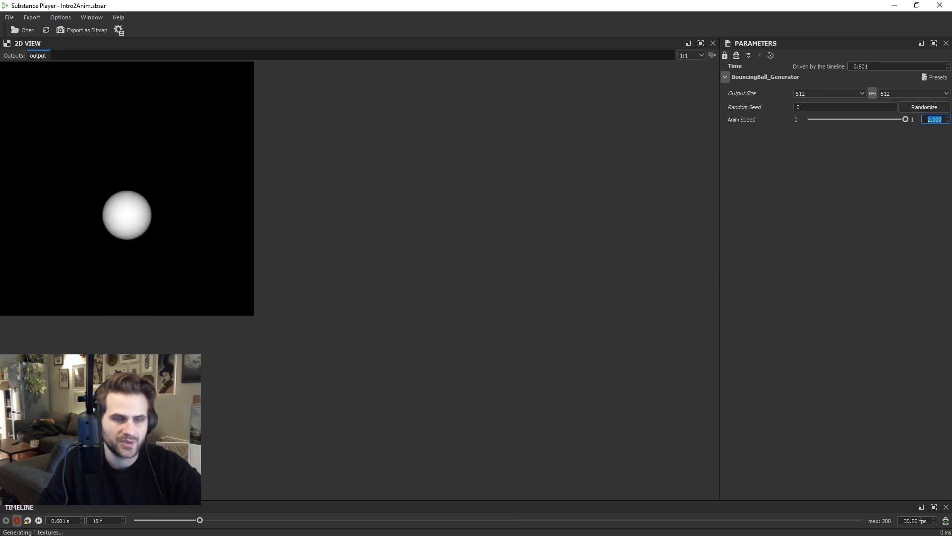
left_click(39, 520)
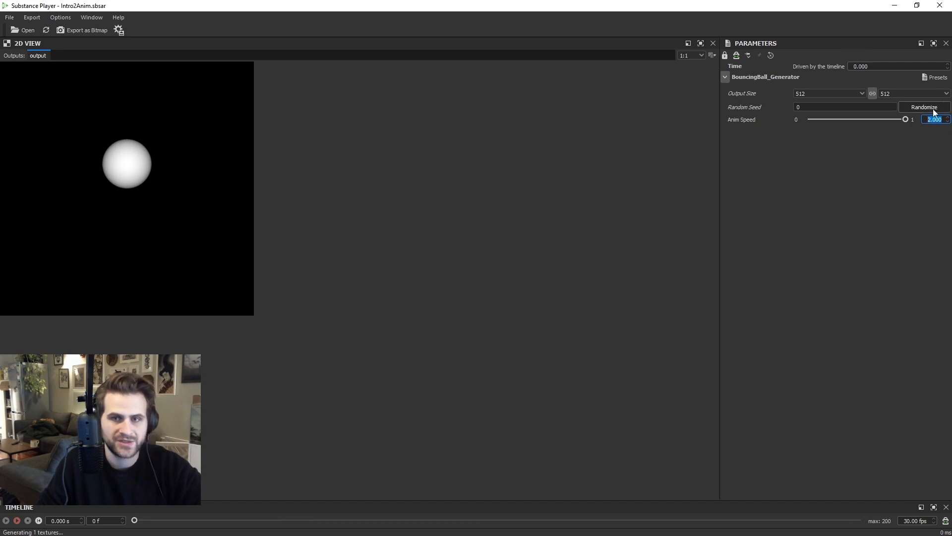
Set Anim Speed to 0.25, play the ball animation and return the timeline to frame 0.
type(".25")
key("Return")
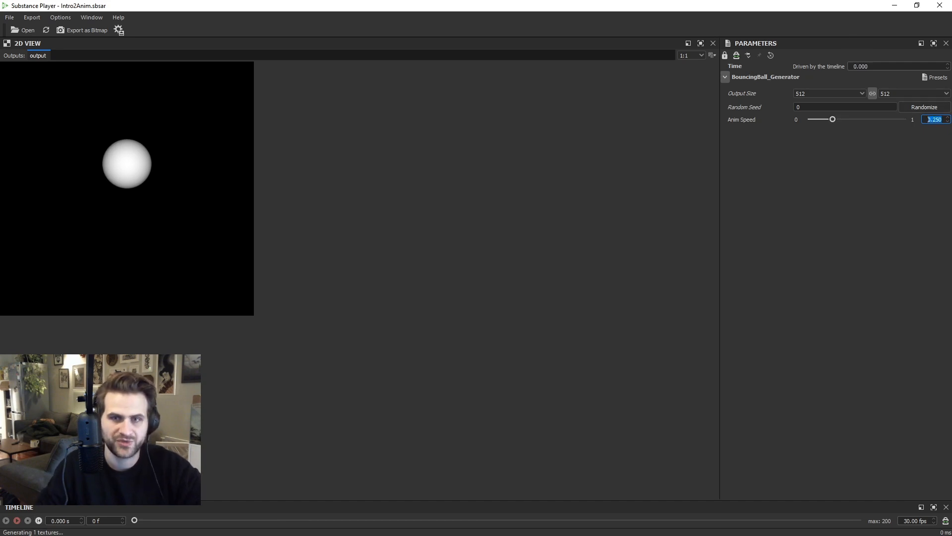
left_click(28, 520)
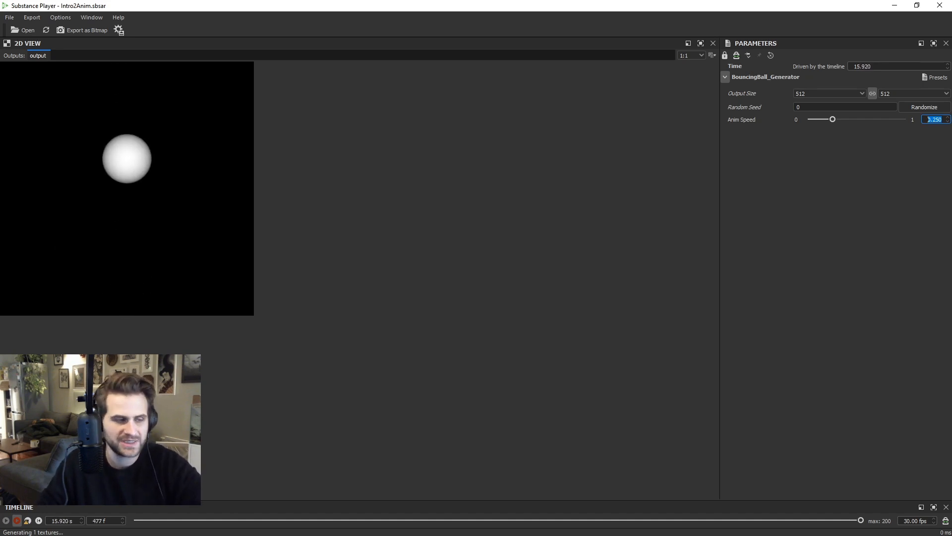
left_click(27, 520)
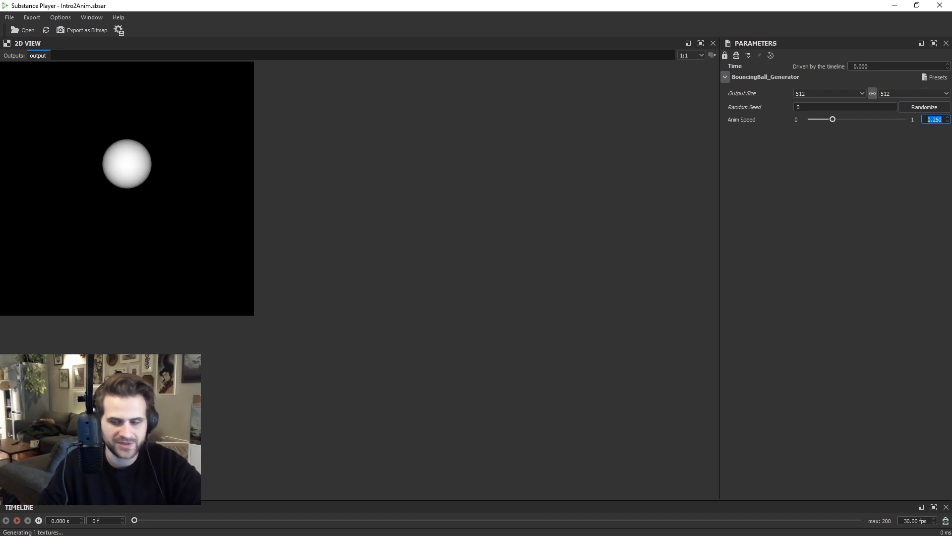
Switch to Substance Designer and preview the final Blend node of the Sine Wave frame in the 2D view.
key("alt+Tab")
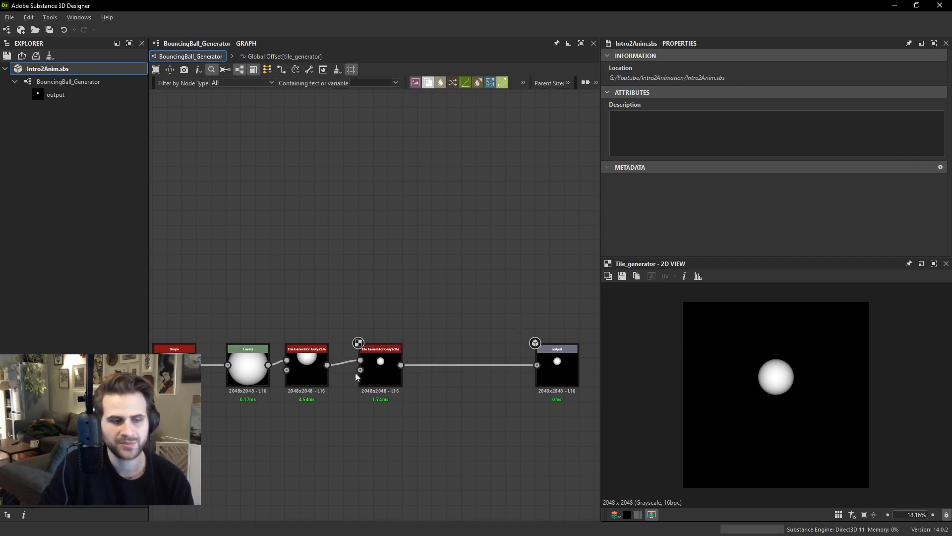
scroll(423, 412, "down", 3)
middle_click_drag(423, 411, 455, 157)
middle_click_drag(408, 257, 427, 267)
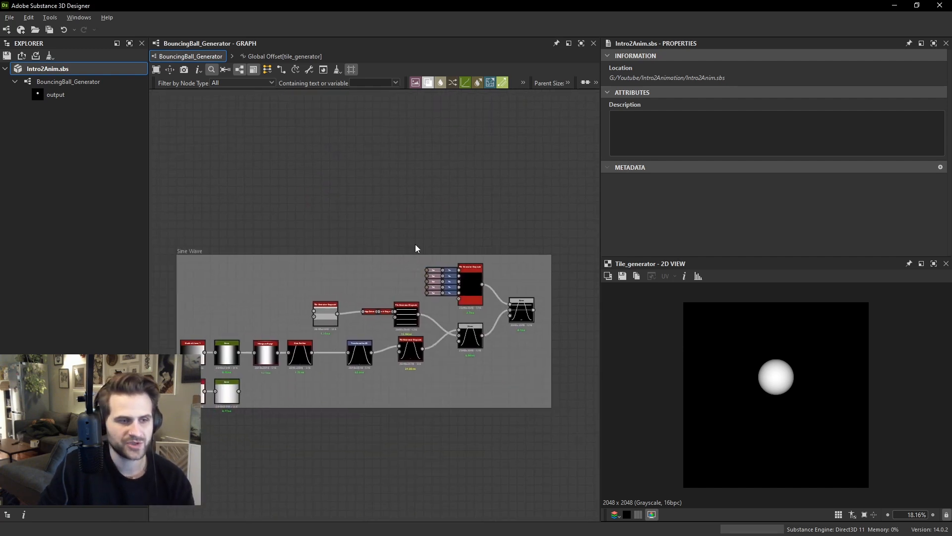
scroll(497, 245, "up", 2)
scroll(549, 305, "up", 2)
middle_click_drag(549, 304, 505, 279)
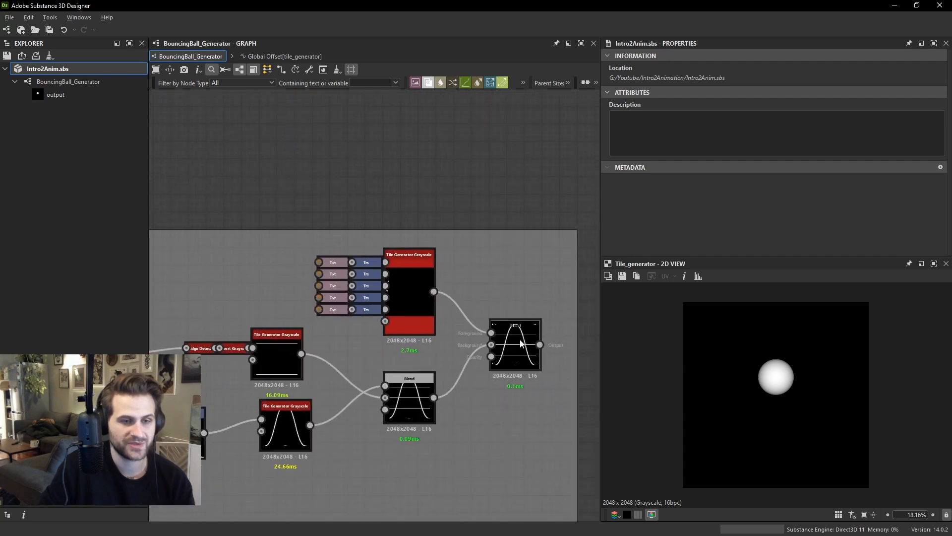
left_click(530, 344)
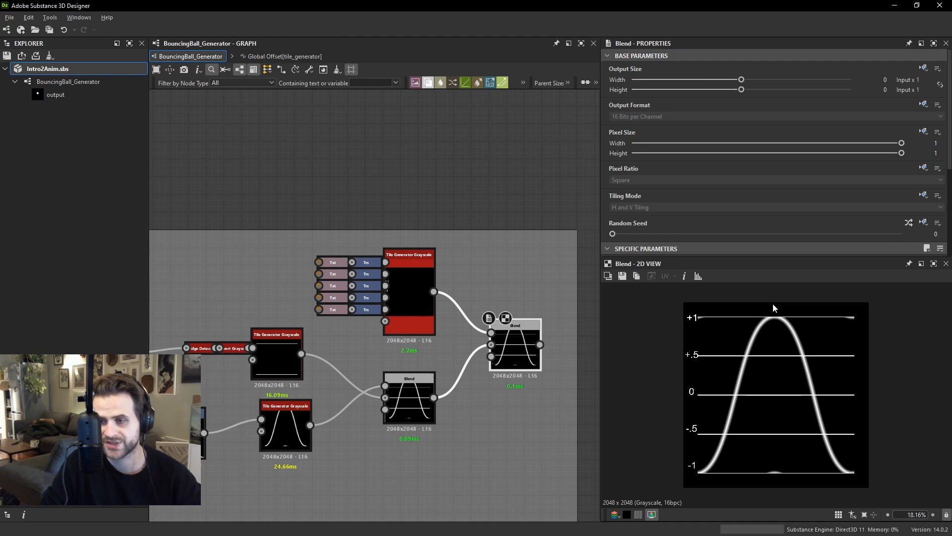
Open the Global Offset function of the Tile Generator node that feeds the graph's output.
scroll(533, 198, "down", 1)
middle_click_drag(533, 191, 521, 511)
scroll(529, 252, "down", 1)
scroll(528, 252, "up", 2)
middle_click_drag(529, 252, 482, 269)
double_click(384, 284)
scroll(876, 192, "down", 8)
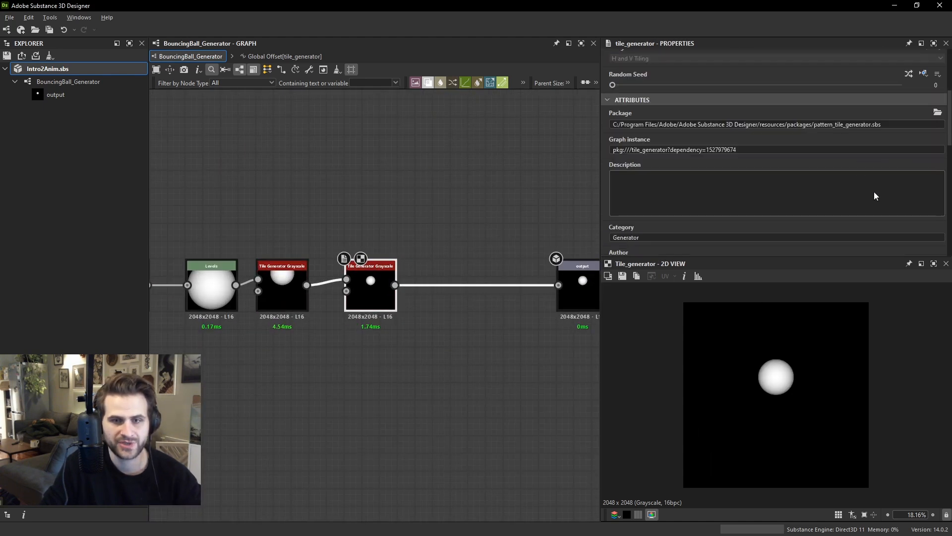
left_click(923, 228)
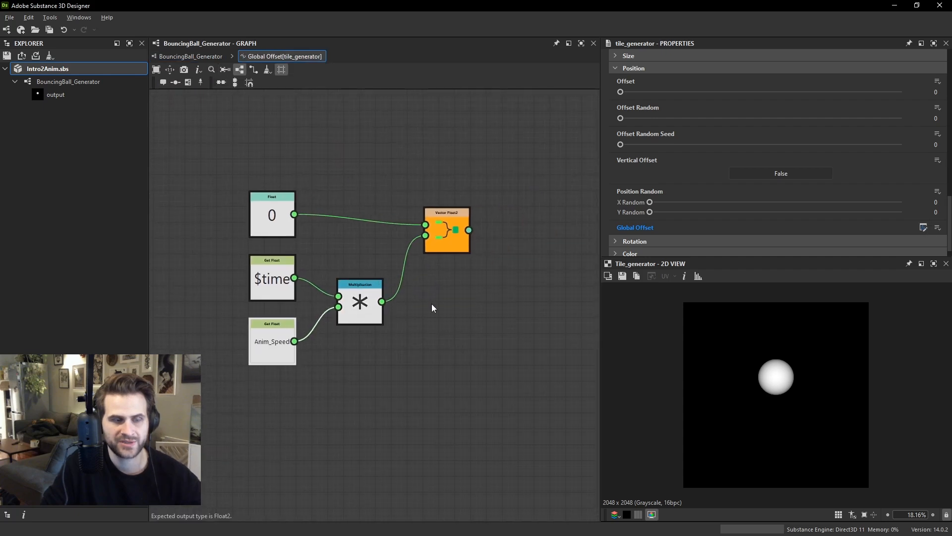
Add a Sine node to the Global Offset function and feed it from the Multiplication node's output.
key("space")
type("sin")
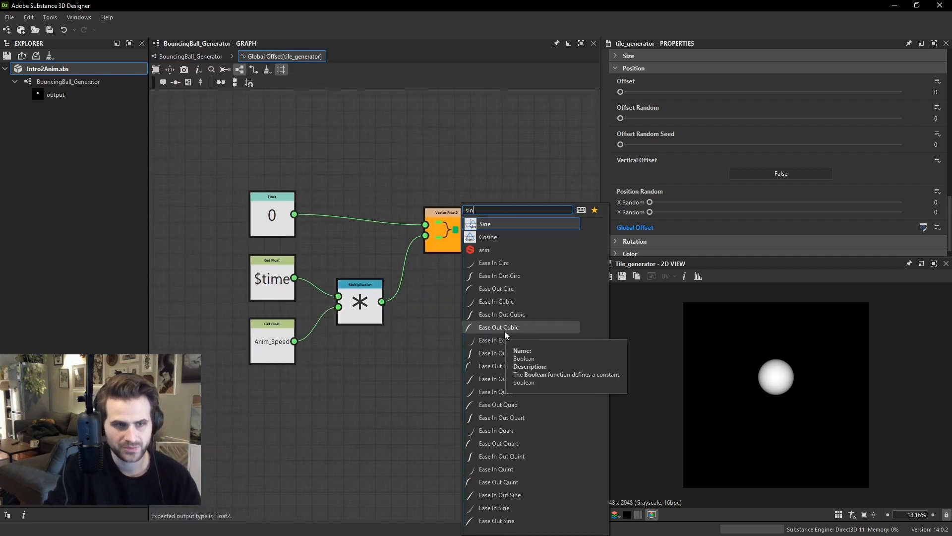
key("Return")
left_click_drag(376, 316, 428, 317)
middle_click_drag(510, 298, 481, 331)
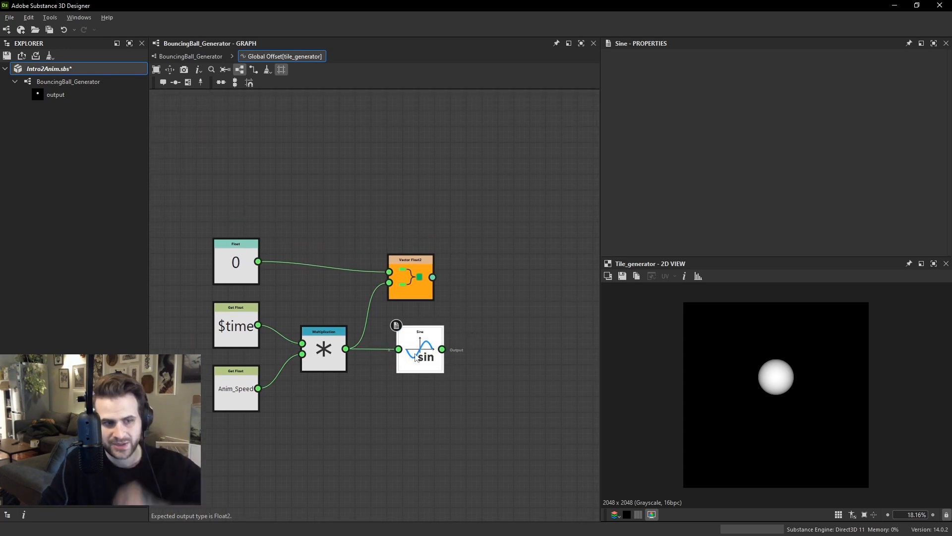
left_click_drag(327, 355, 318, 355)
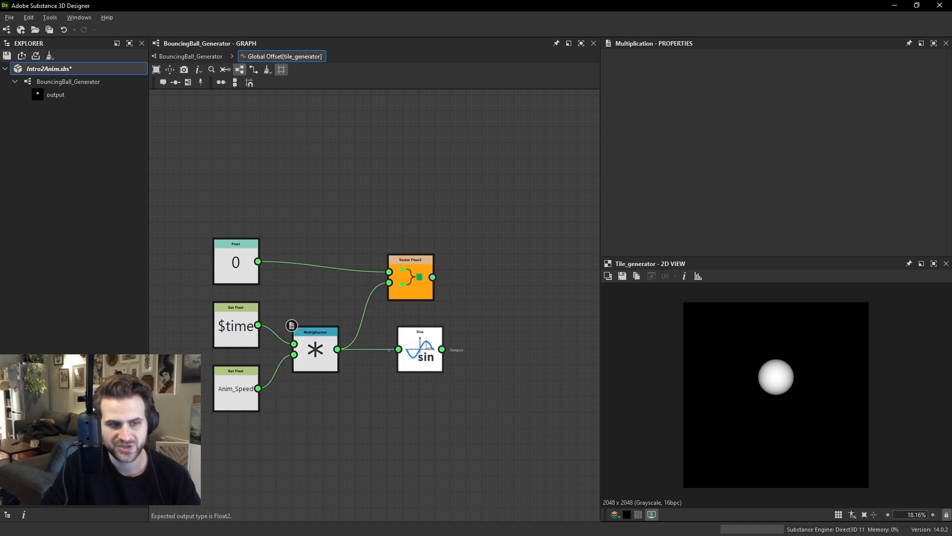
Return to the BouncingBall_Generator graph and examine the sine curve and its -1 to +1 range in the 2D view.
left_click(188, 56)
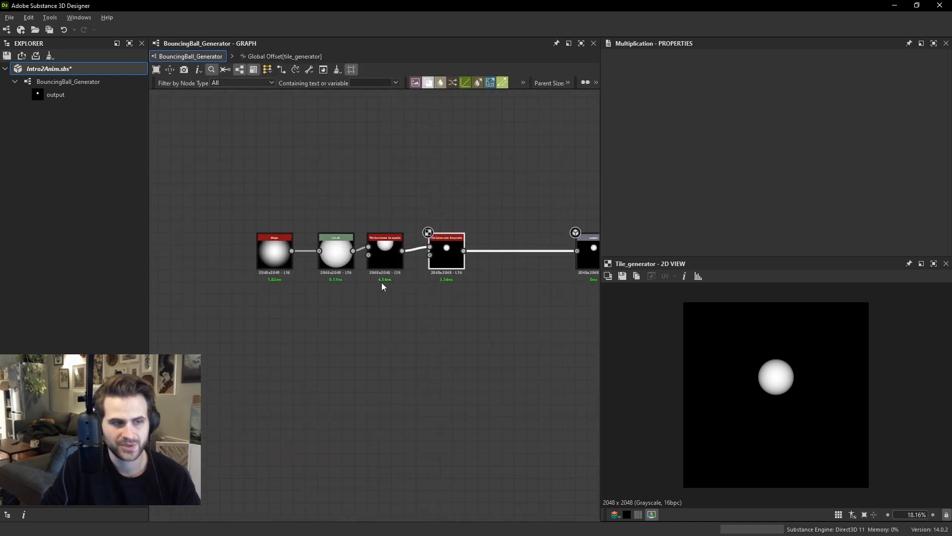
scroll(382, 296, "down", 3)
middle_click_drag(397, 367, 419, 244)
scroll(450, 318, "up", 3)
double_click(442, 327)
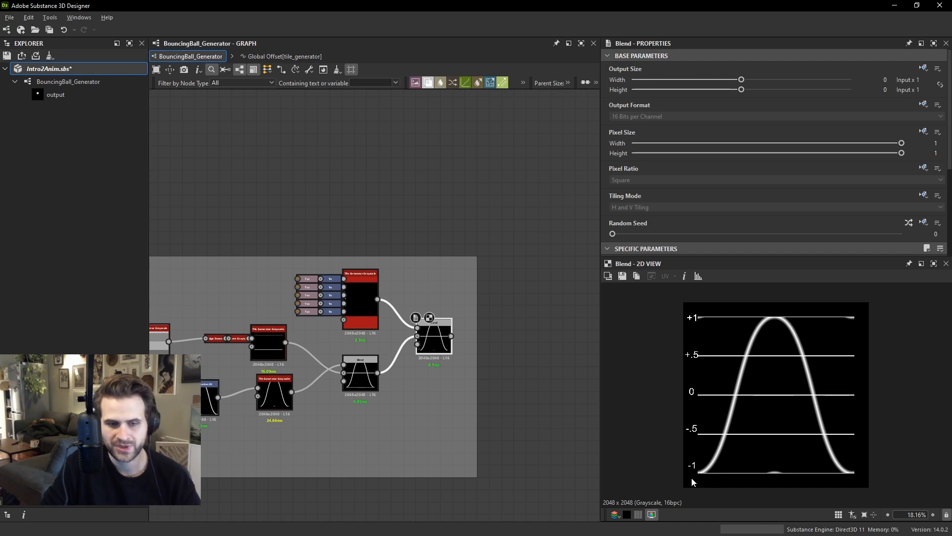
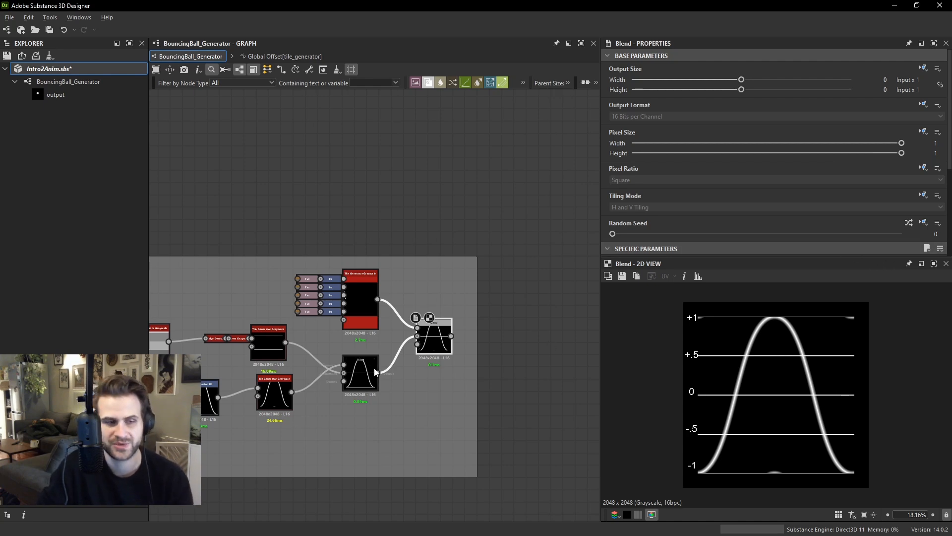
scroll(443, 321, "up", 2)
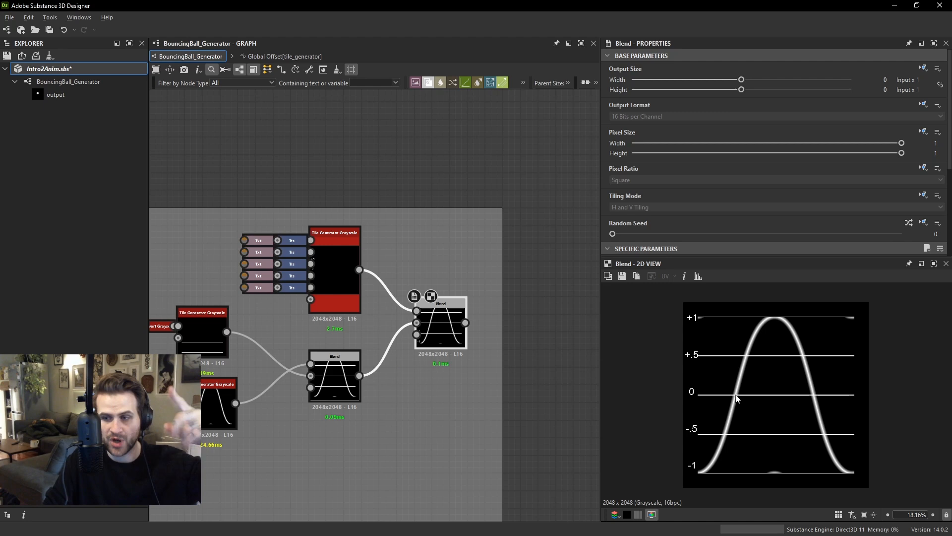
middle_click_drag(492, 243, 493, 290)
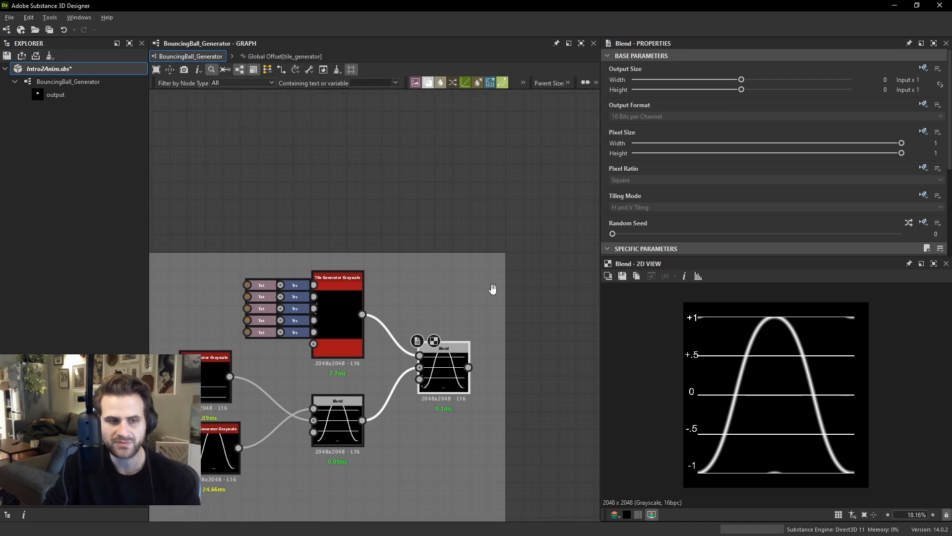
Reopen the Global Offset function of the last Tile Generator before the output node.
scroll(493, 289, "down", 1)
middle_click_drag(459, 202, 435, 346)
scroll(410, 262, "down", 6)
middle_click_drag(411, 203, 393, 242)
scroll(393, 242, "up", 5)
left_click(389, 221)
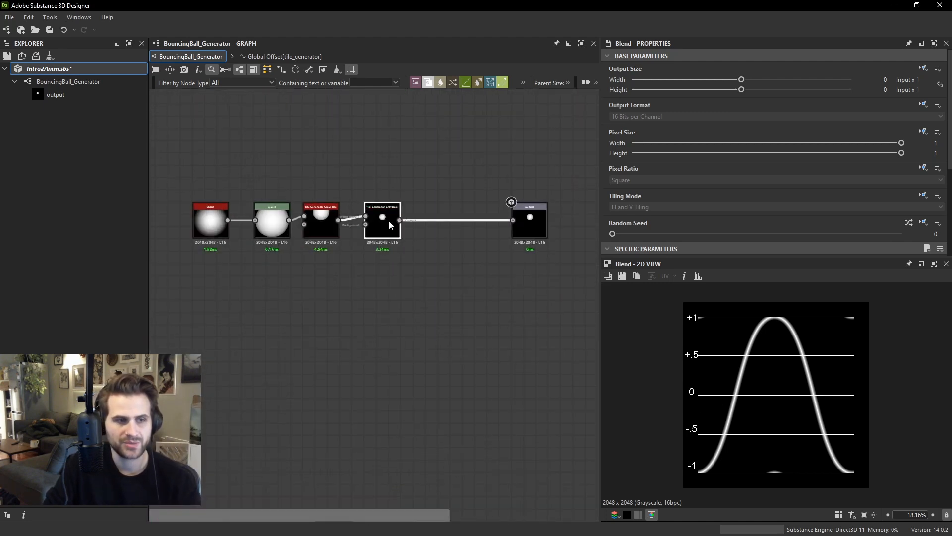
scroll(774, 174, "down", 3)
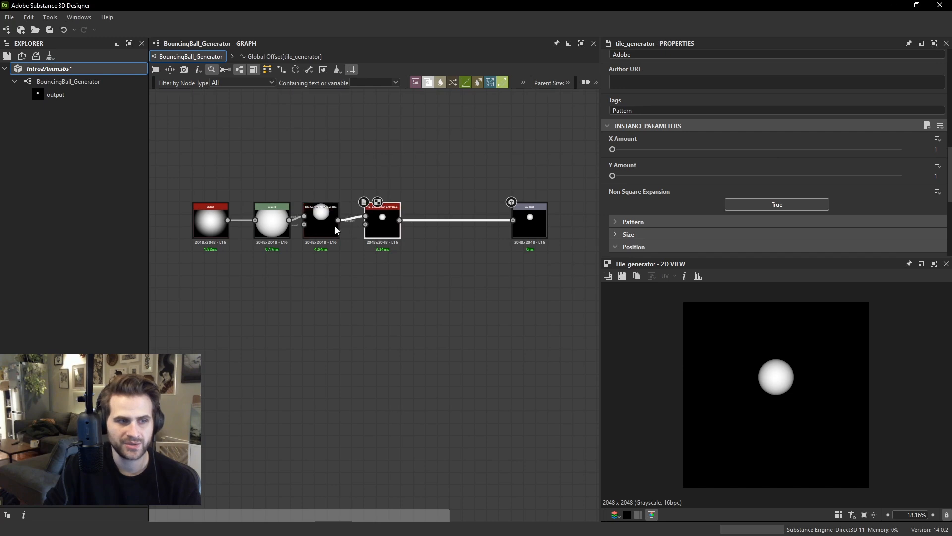
scroll(817, 191, "down", 3)
scroll(817, 191, "down", 2)
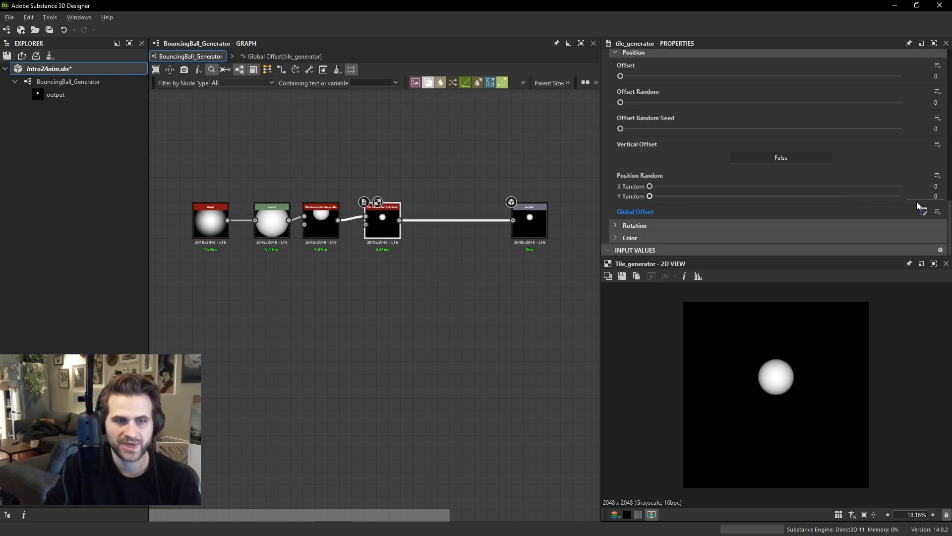
left_click(923, 211)
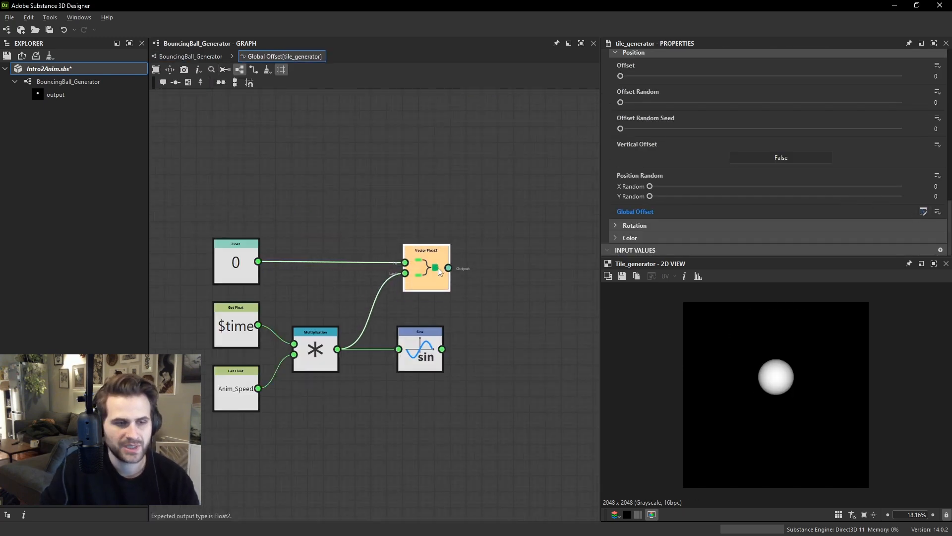
Add a Linear Interpolation node after the Sine node, spacing out the surrounding function nodes.
left_click(424, 345)
middle_click_drag(488, 340, 422, 336)
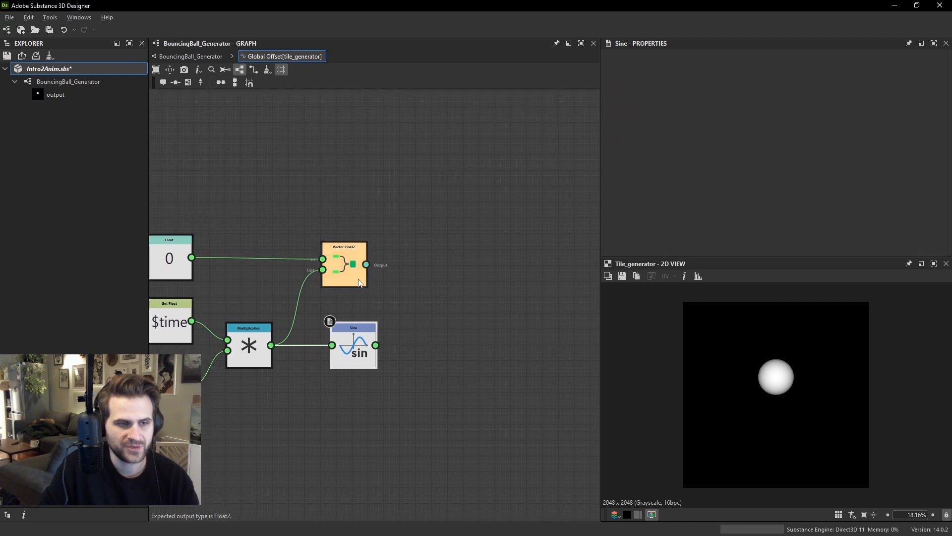
left_click_drag(344, 264, 368, 257)
left_click(479, 289)
key("space")
type("ler")
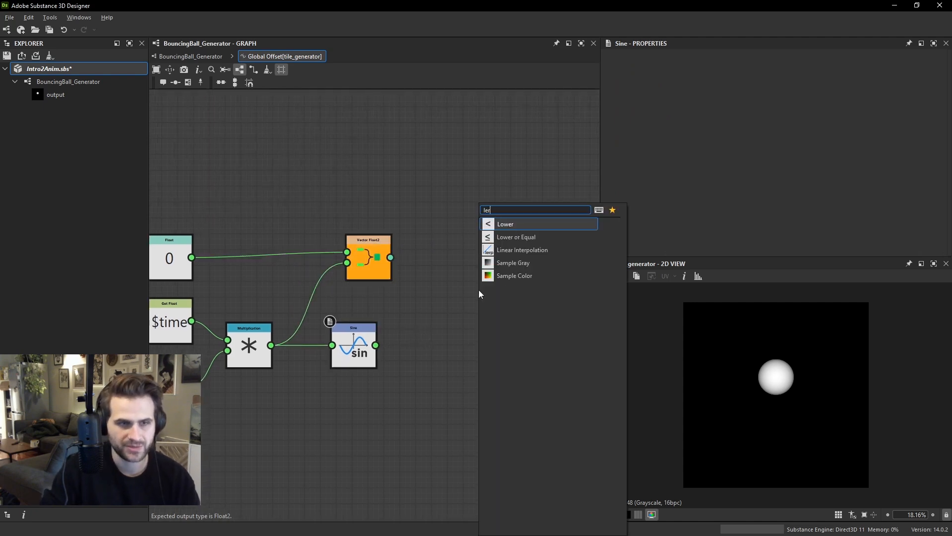
left_click(522, 249)
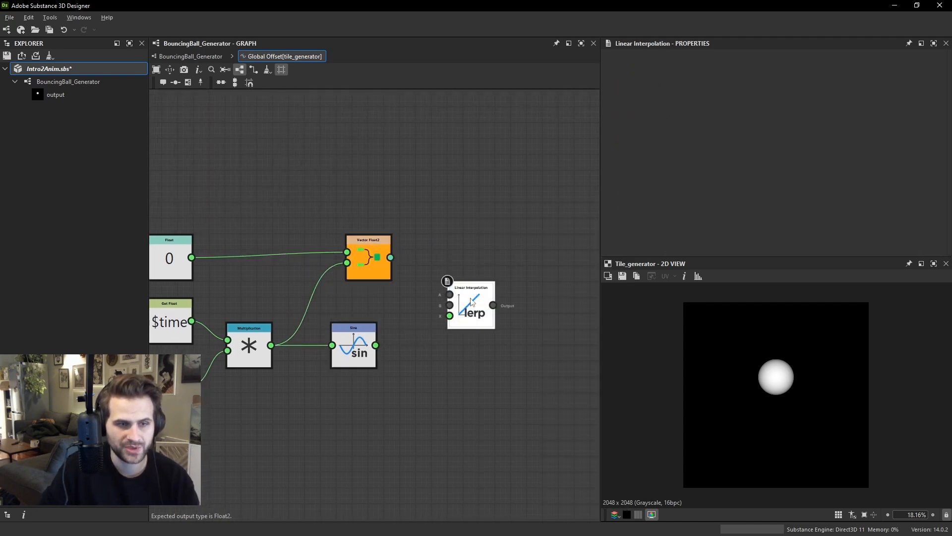
left_click_drag(475, 306, 503, 307)
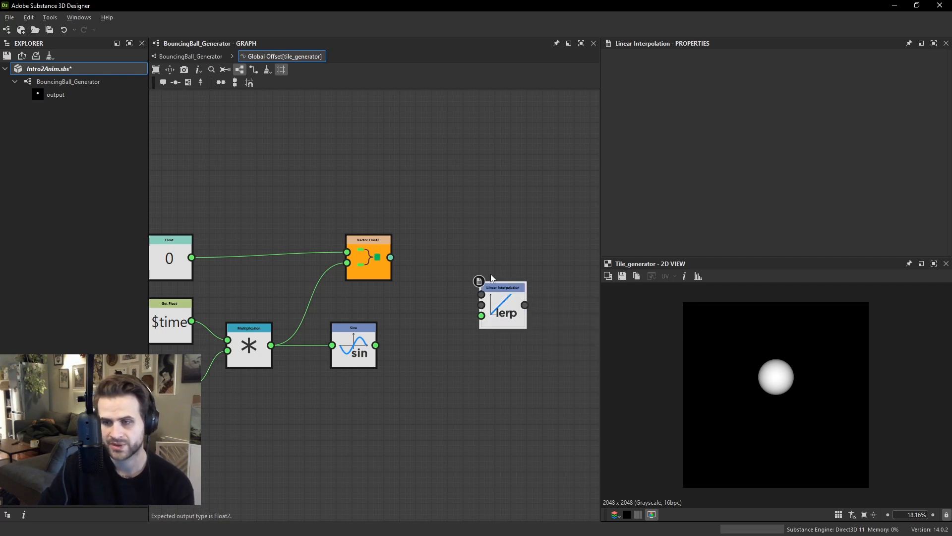
Return to the BouncingBall_Generator graph and add a Blend node and a Uniform Color node below the ball chain.
left_click(190, 56)
key("space")
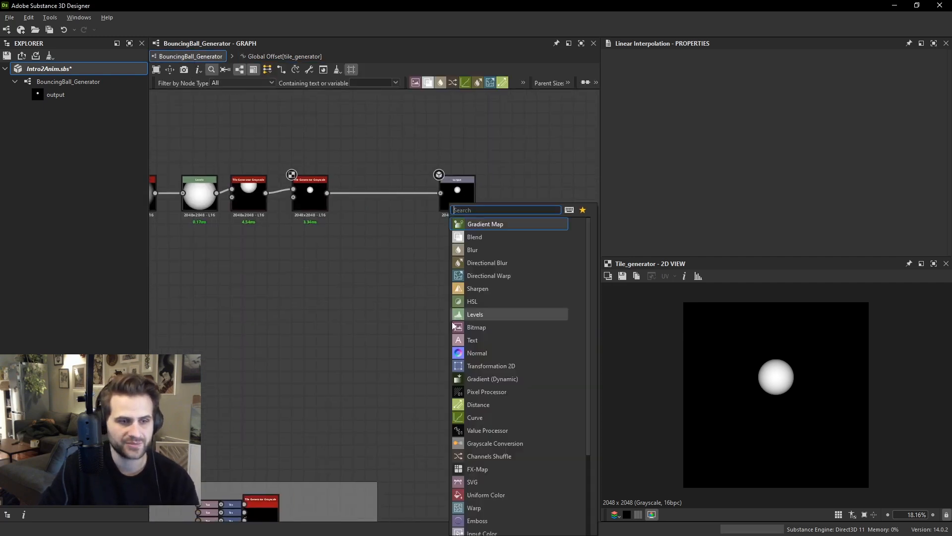
left_click(502, 238)
key("space")
type("u")
left_click(447, 223)
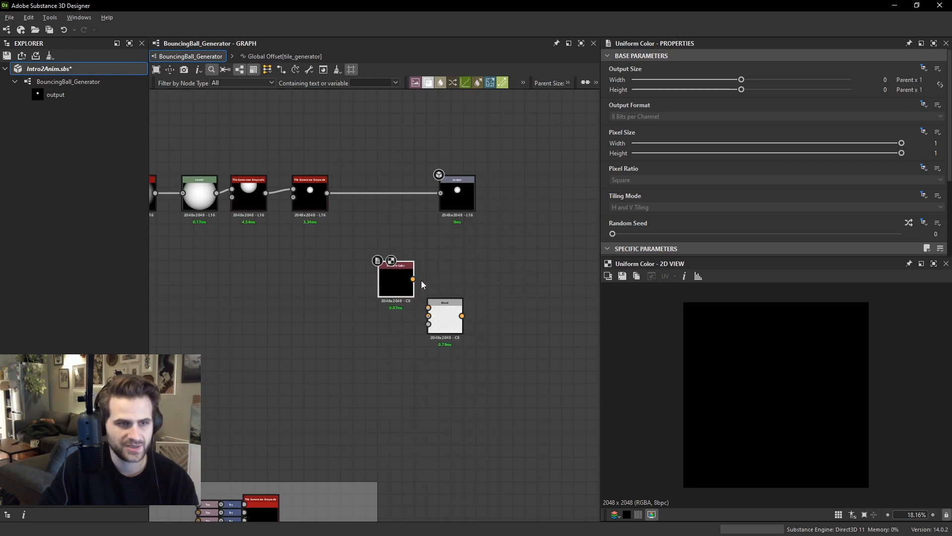
Set the Uniform Color node to red in Color mode and connect it to the Blend node's foreground.
scroll(744, 219, "down", 2)
left_click(844, 213)
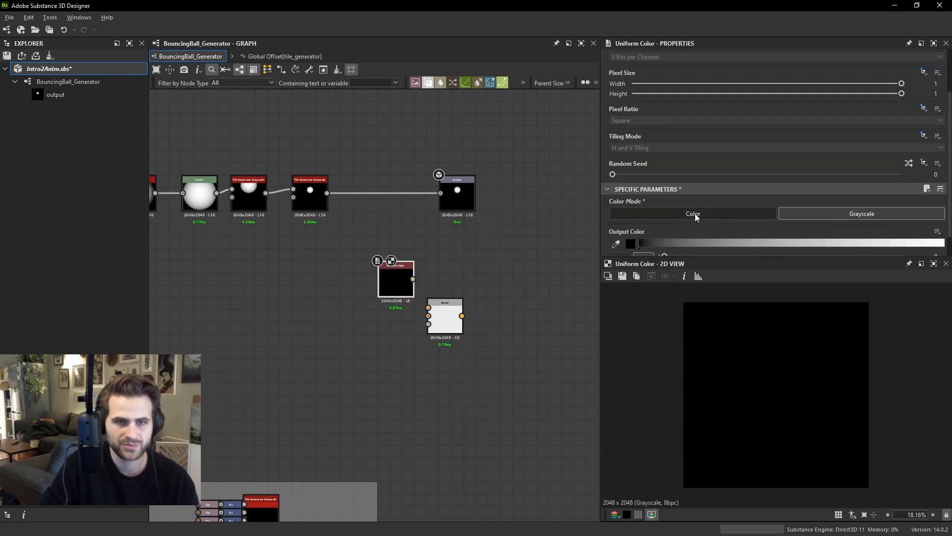
left_click(695, 215)
left_click(645, 240)
left_click_drag(413, 279, 428, 307)
left_click_drag(446, 307, 469, 302)
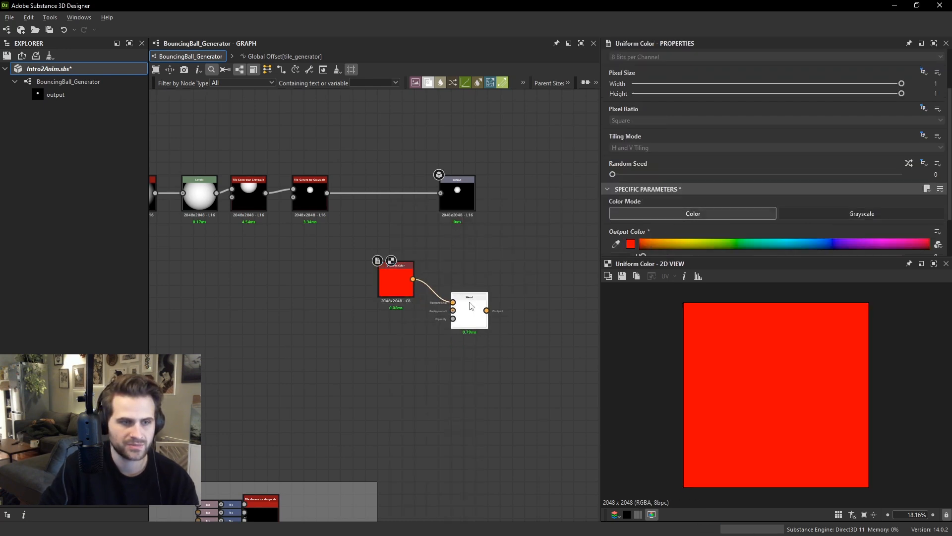
left_click(408, 281)
left_click(410, 318)
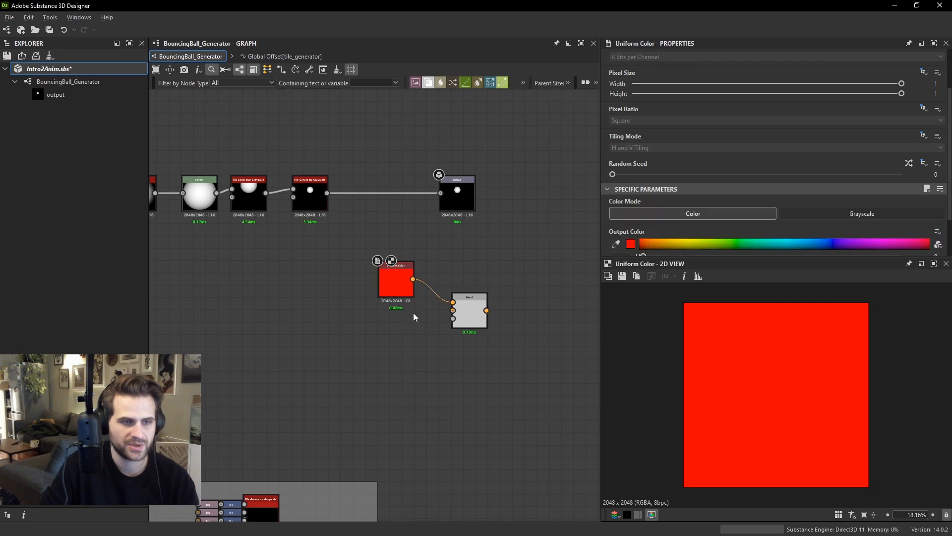
key("ctrl+v")
mouse_move(397, 322)
left_mouse_down()
mouse_move(378, 332)
mouse_move(412, 316)
left_mouse_up()
key("ctrl+z")
key("ctrl+z")
left_click(399, 275)
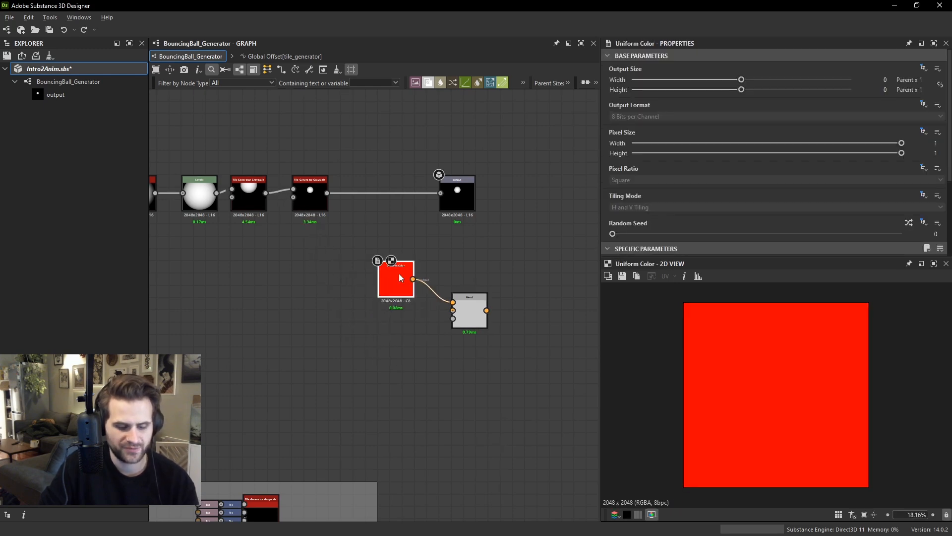
key("ctrl+v")
left_click_drag(402, 320, 396, 332)
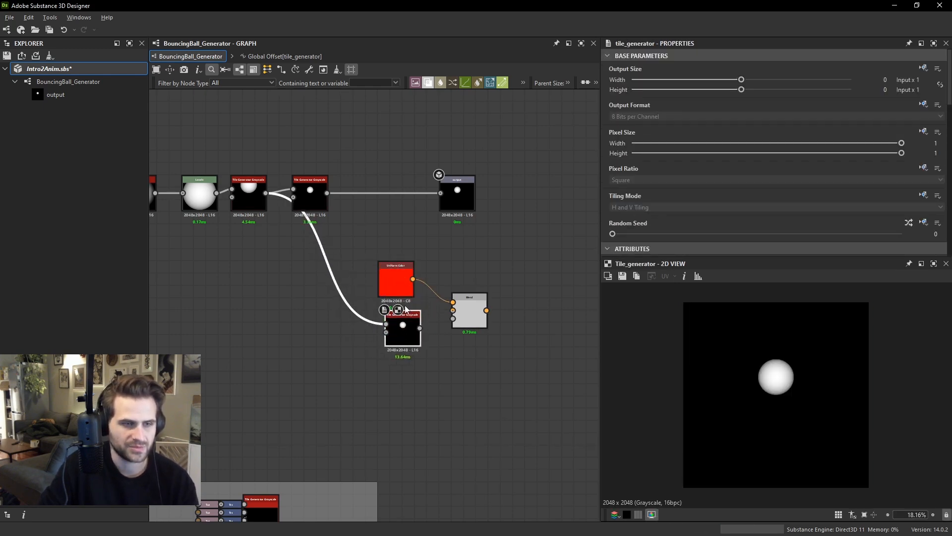
key("ctrl+z")
key("ctrl+z")
Duplicate the red Uniform Color node, set the copy to green with hue about 0.34, and connect it to the Blend's background.
left_click(402, 275)
key("ctrl+d")
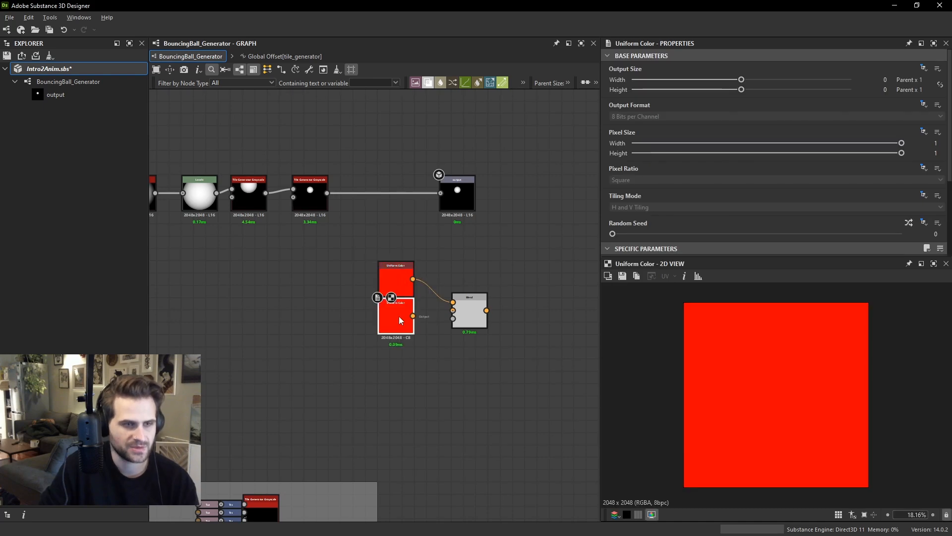
scroll(674, 218, "down", 3)
left_click_drag(643, 201, 732, 200)
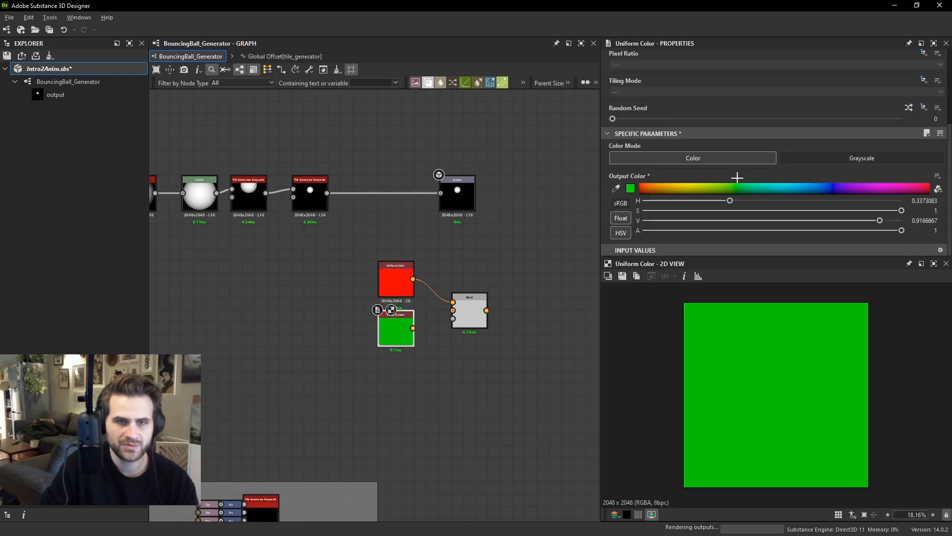
left_click_drag(412, 328, 452, 310)
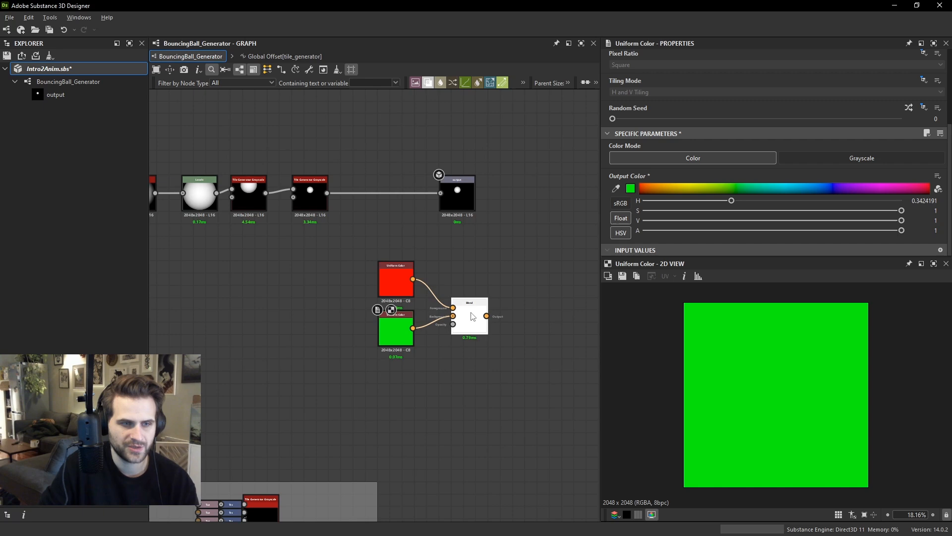
Add a third Uniform Color node near the red and green ones.
scroll(476, 313, "up", 1)
key("space")
type("un")
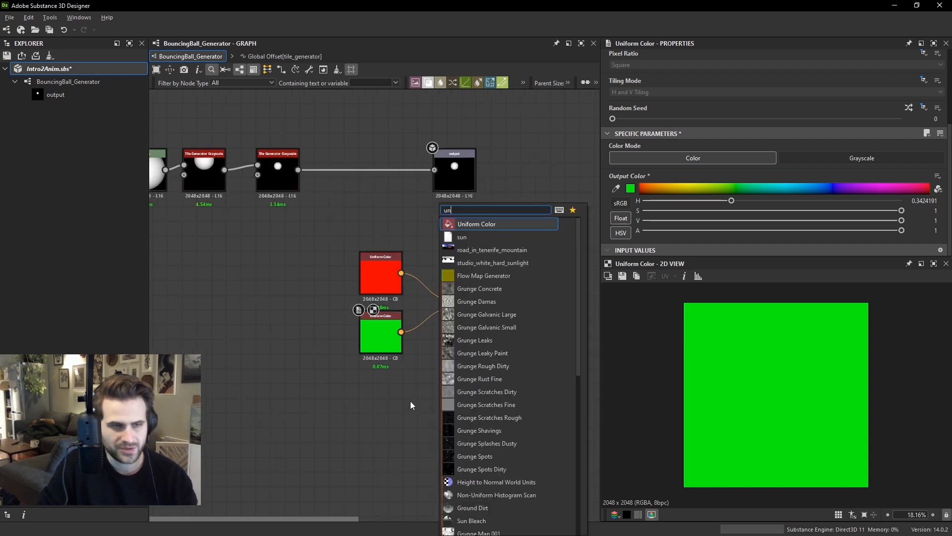
Switch the Blend node's opacity to 0, up to 1 and back to 0 to compare its green and red inputs.
left_click(410, 401)
double_click(474, 311)
left_click_drag(848, 157, 484, 157)
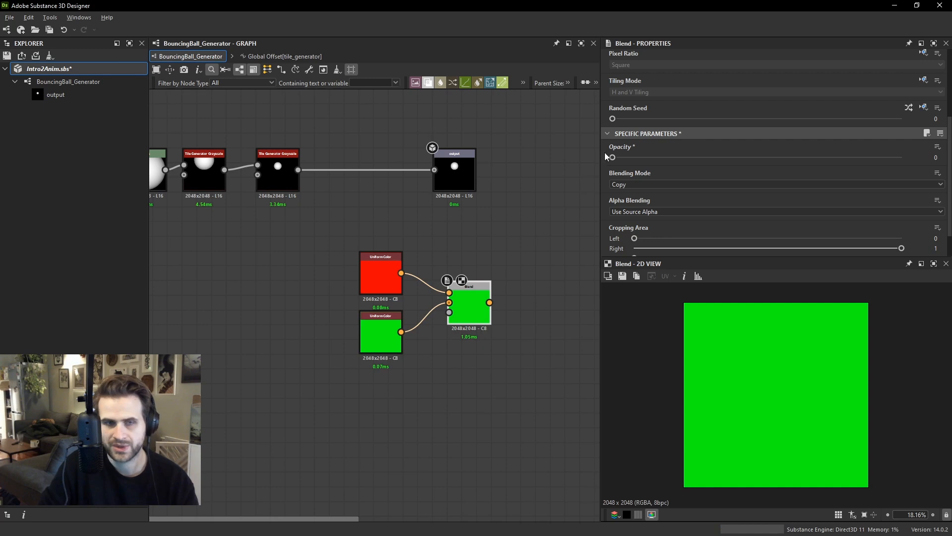
scroll(430, 318, "up", 2)
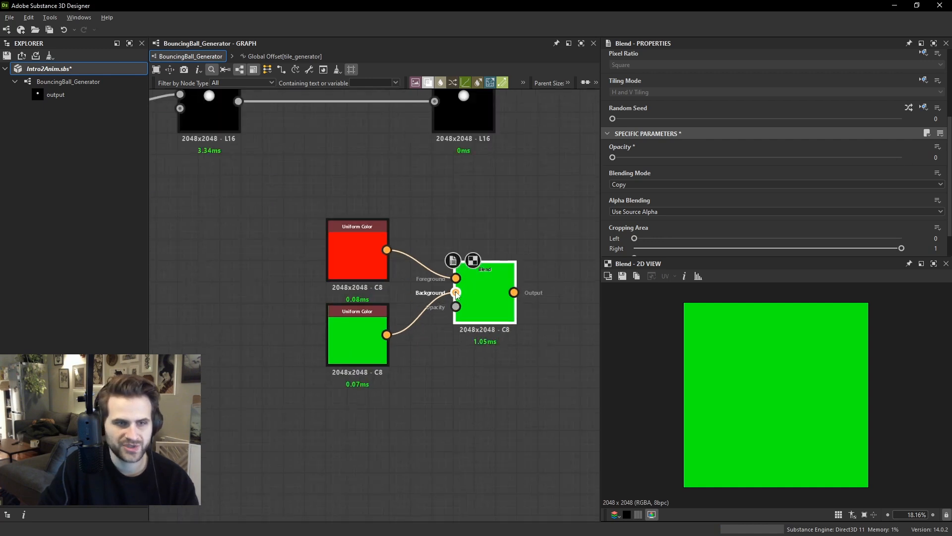
left_click_drag(614, 157, 925, 165)
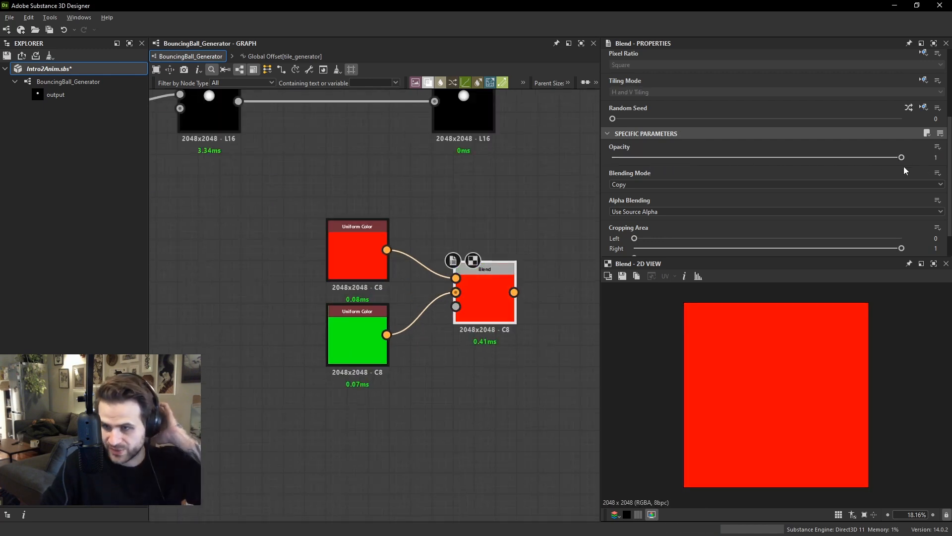
left_click_drag(856, 154, 557, 179)
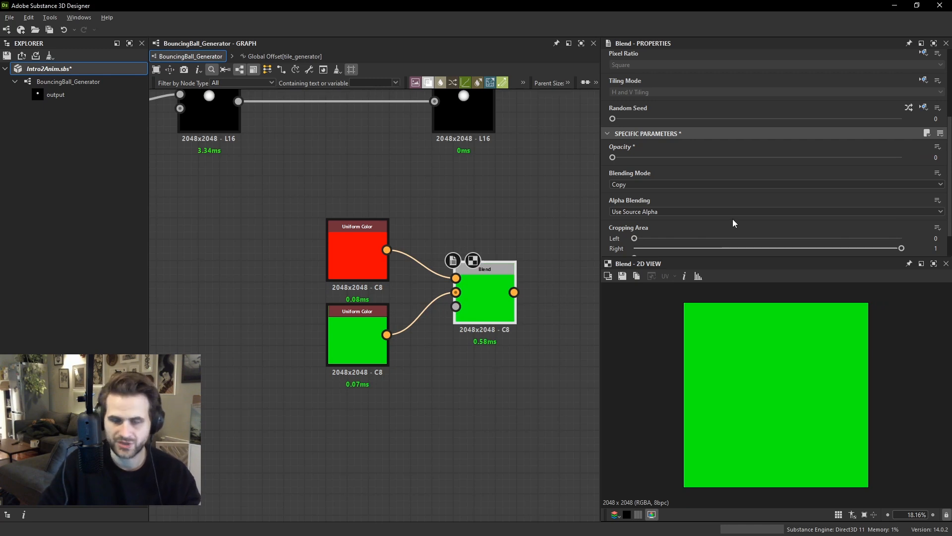
Examine the position parameters of the Tile Generator Grayscale node feeding the output and the node chain around it.
middle_click_drag(443, 182, 497, 298)
left_click(263, 223)
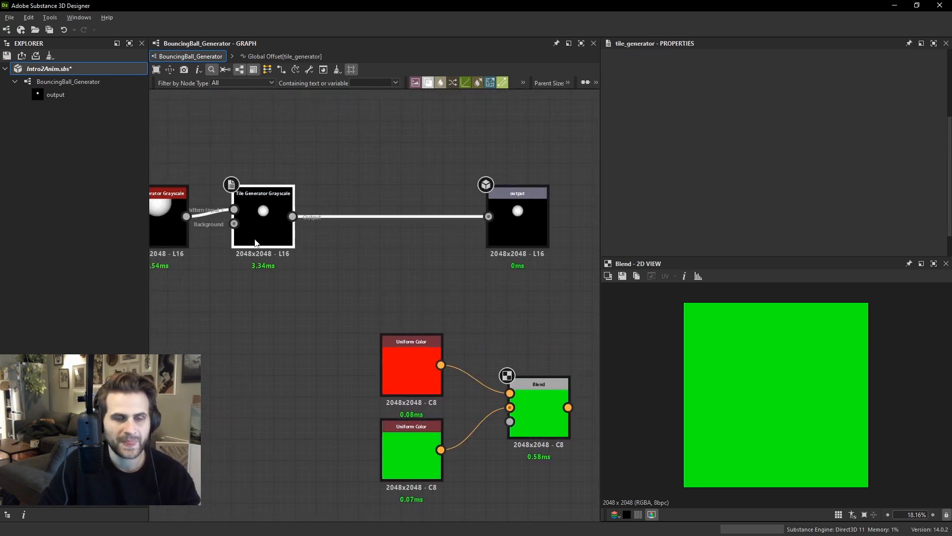
scroll(735, 184, "down", 2)
scroll(873, 185, "down", 3)
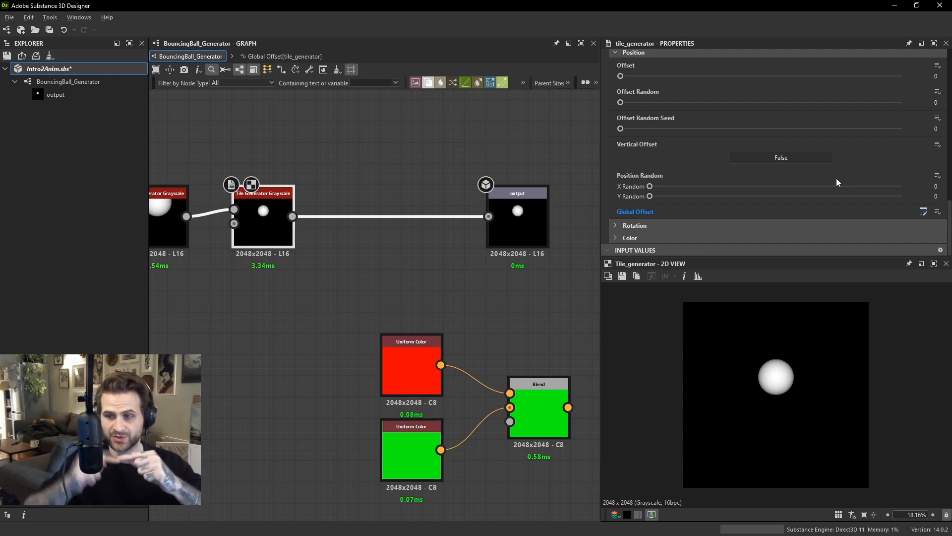
scroll(281, 272, "down", 5)
middle_click_drag(280, 272, 426, 264)
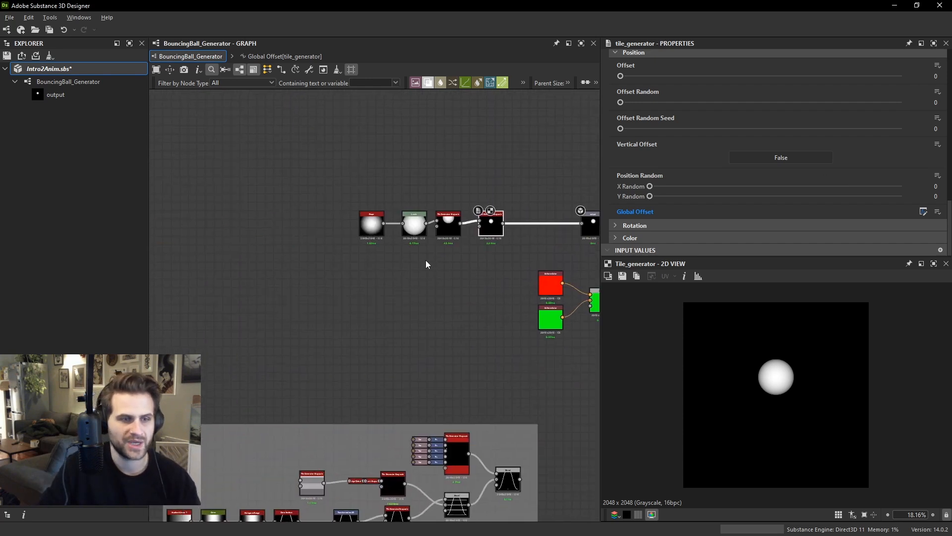
scroll(438, 259, "up", 5)
middle_click_drag(509, 225, 392, 262)
middle_click_drag(388, 219, 456, 211)
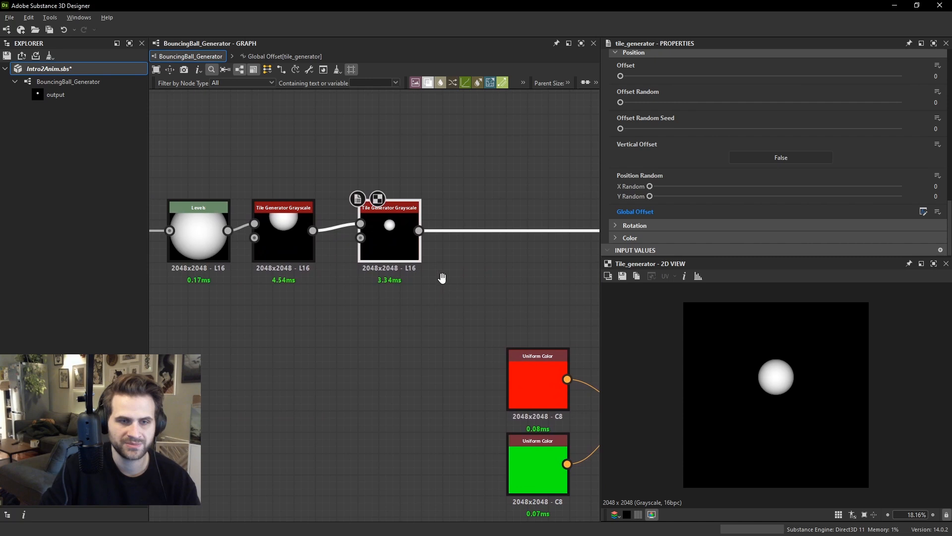
key("space")
type("tile")
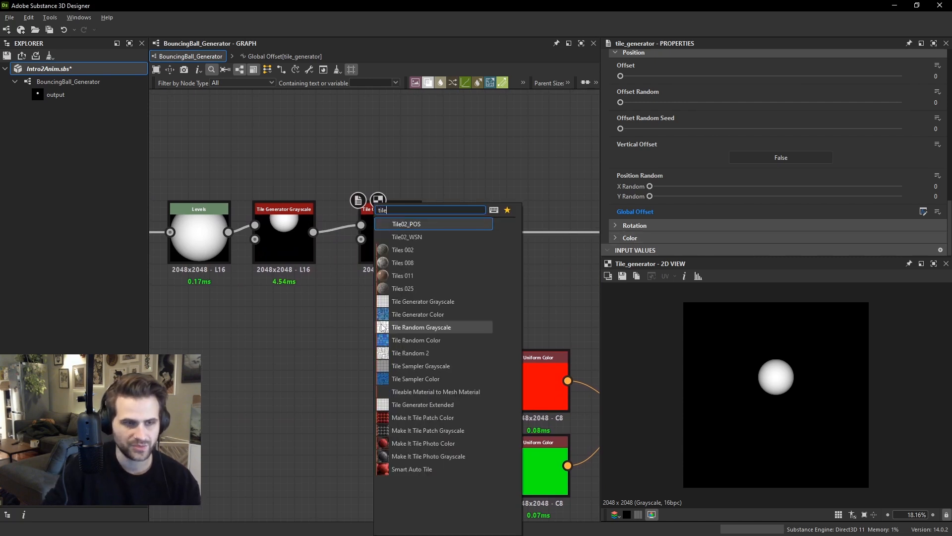
left_click(294, 283)
Duplicate the Tile Generator Grayscale node feeding the output, place the copy below it, and reset the copy's Global Offset.
left_click(394, 249)
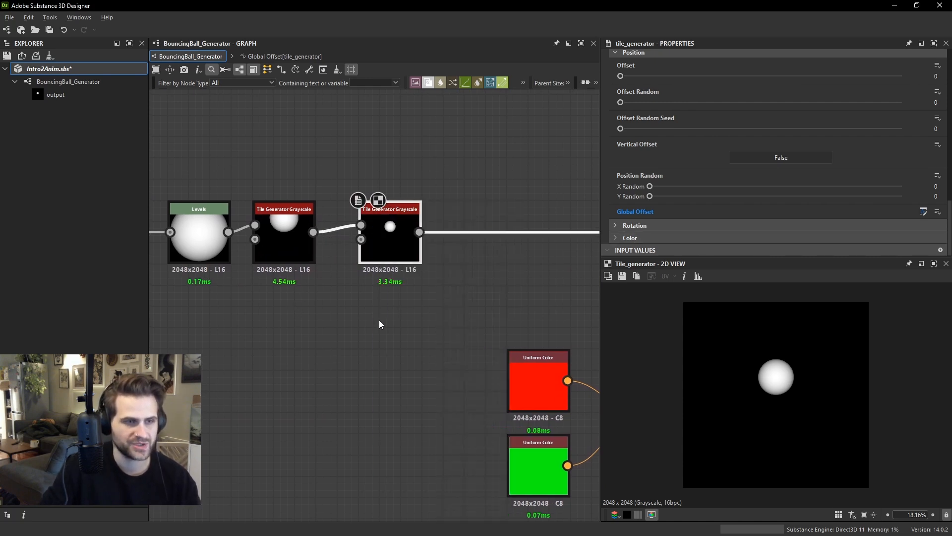
key("ctrl+d")
left_click_drag(397, 302, 393, 334)
left_click(938, 211)
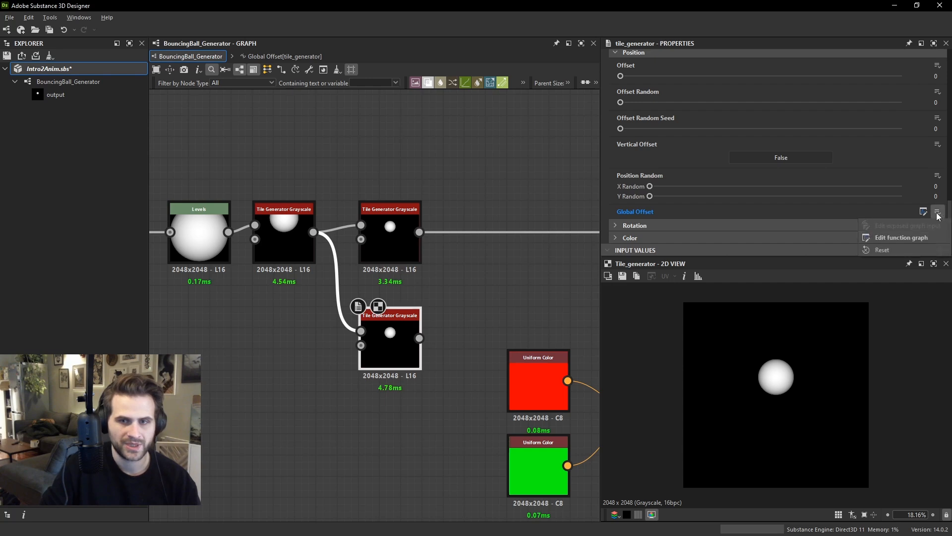
left_click(887, 248)
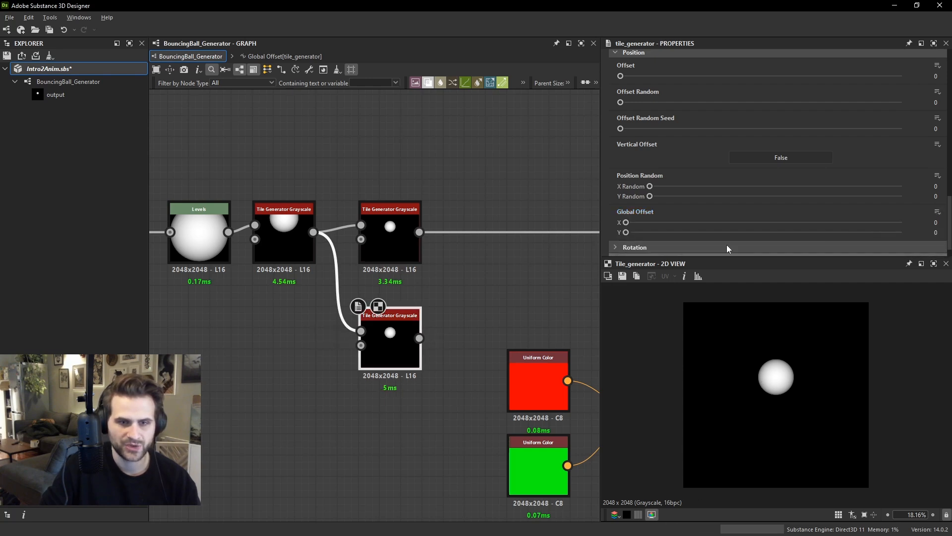
Set the duplicate's Global Offset Y to 0.5 and move the node farther below the main chain.
left_click_drag(626, 232, 766, 241)
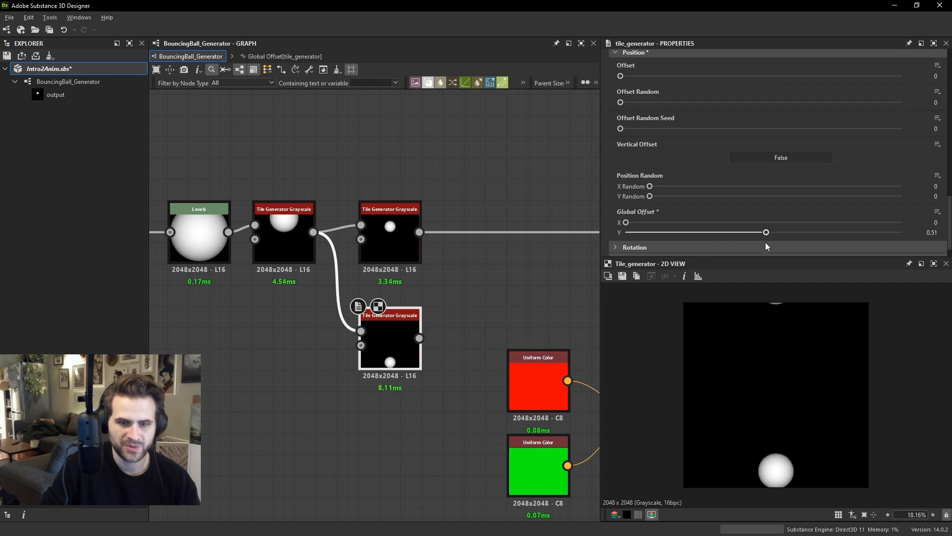
middle_click_drag(405, 341, 427, 310)
left_click_drag(427, 311, 385, 354)
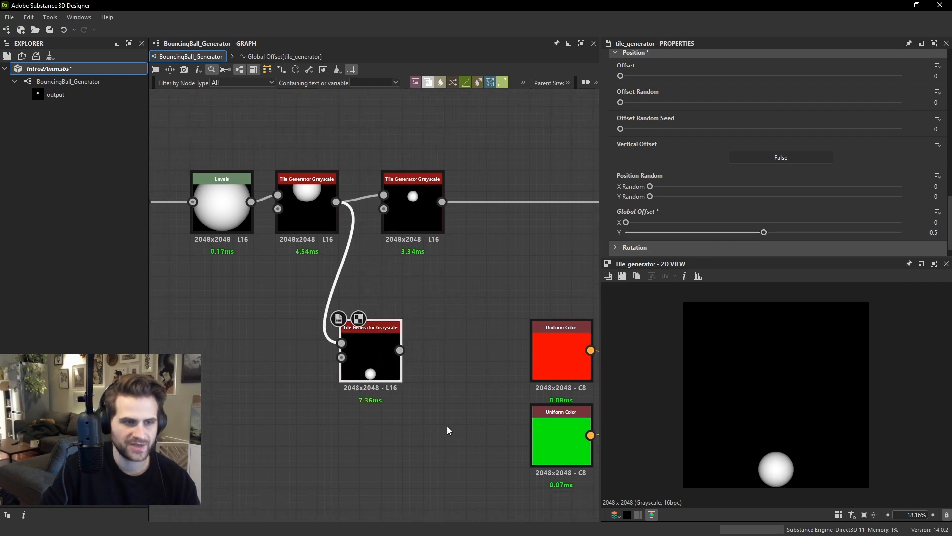
Add a frame around the duplicated Tile Generator and extend it downward to make room for a second node.
key("space")
type("fr")
left_click(322, 224)
middle_click_drag(371, 286, 377, 259)
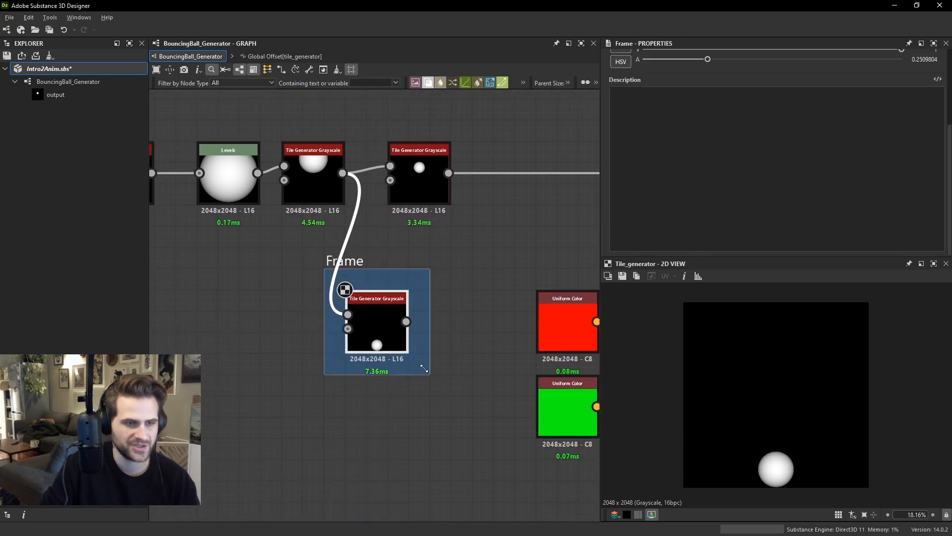
left_click_drag(427, 371, 434, 479)
Title the new frame Heights.
scroll(721, 81, "up", 3)
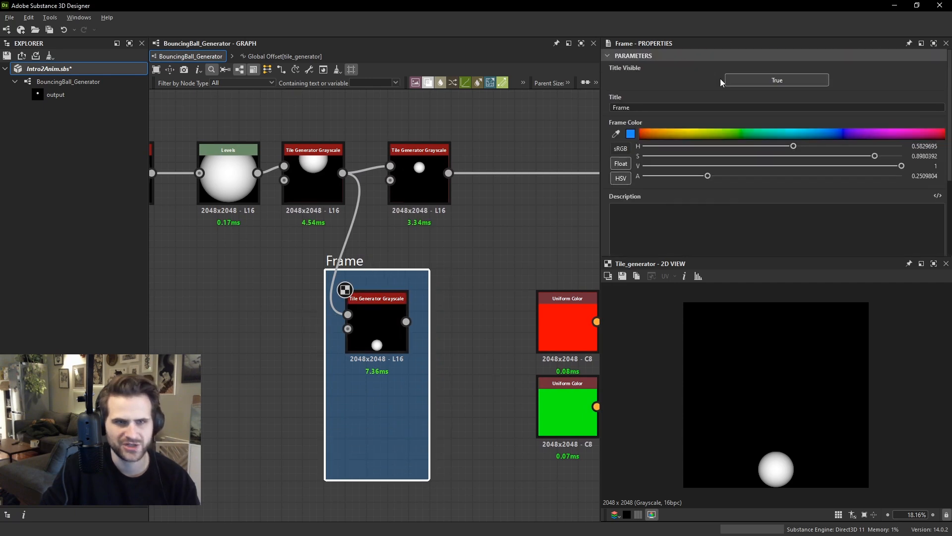
left_click_drag(679, 106, 518, 88)
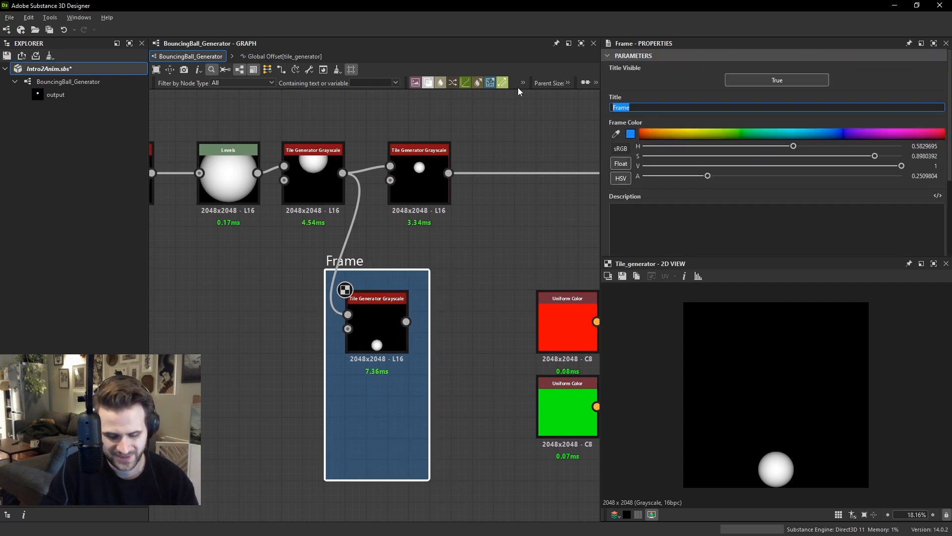
type("Heights")
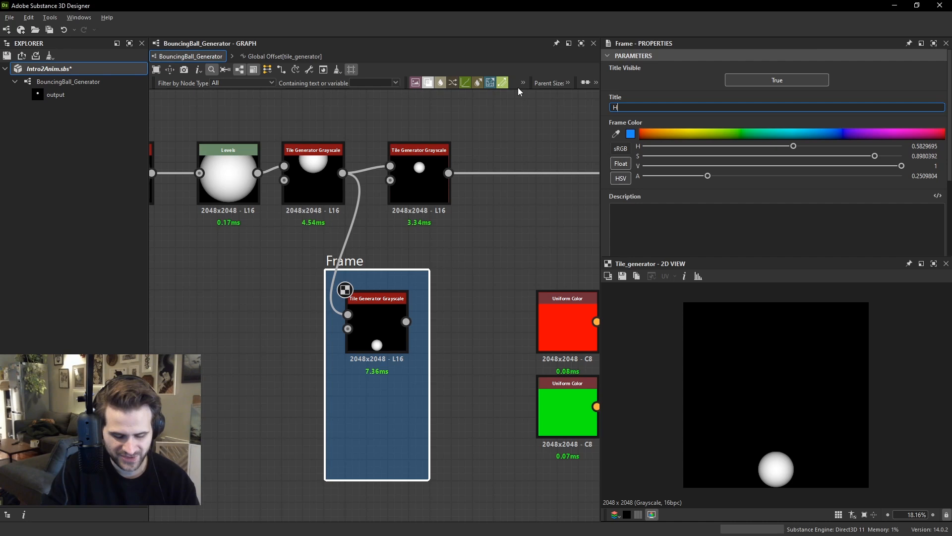
key("Return")
Duplicate the Tile Generator Grayscale node in the Heights frame and place the copy beneath it.
left_click(341, 292)
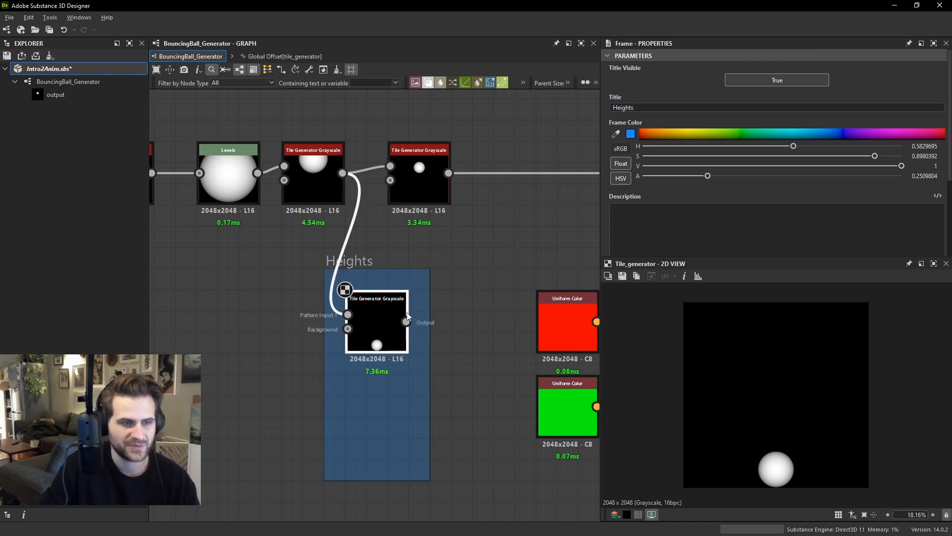
scroll(755, 211, "down", 10)
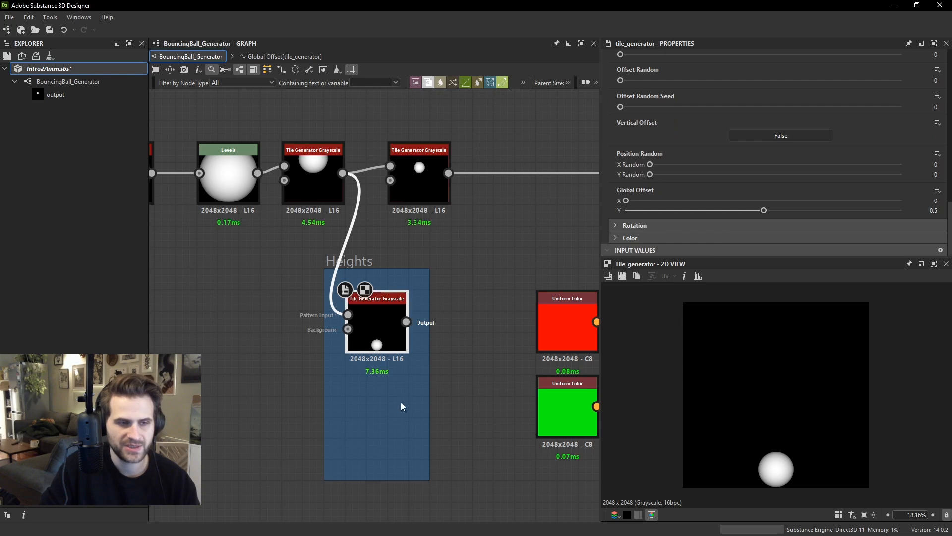
key("ctrl+d")
left_click_drag(373, 405, 373, 417)
Set the lower Heights node's Global Offset Y to -0.3, putting the ball at the top edge of the texture.
left_click_drag(764, 210, 633, 212)
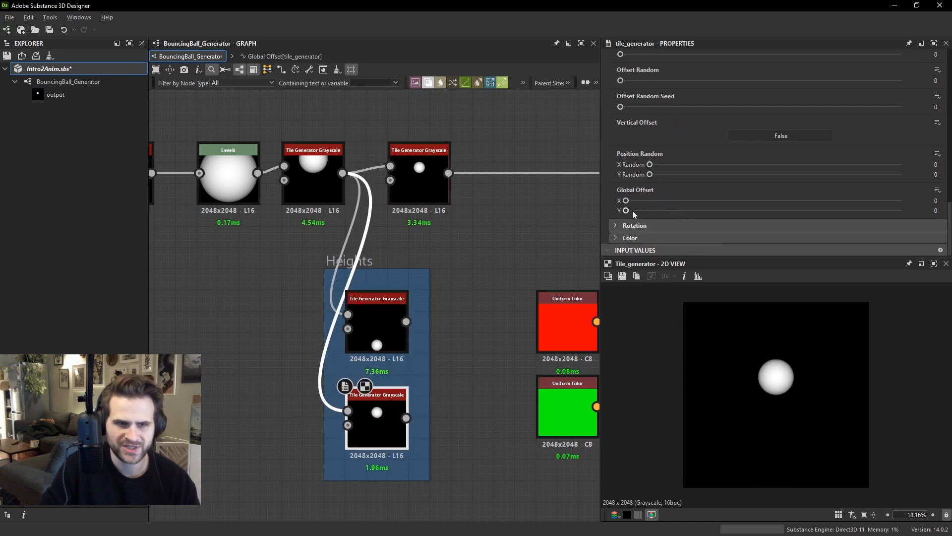
type("0.2")
key("Return")
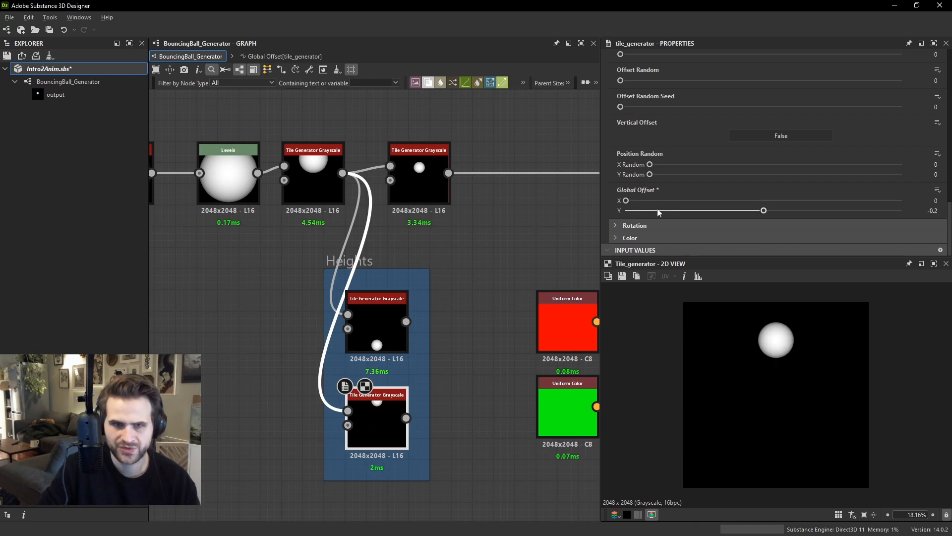
left_click_drag(751, 208, 752, 209)
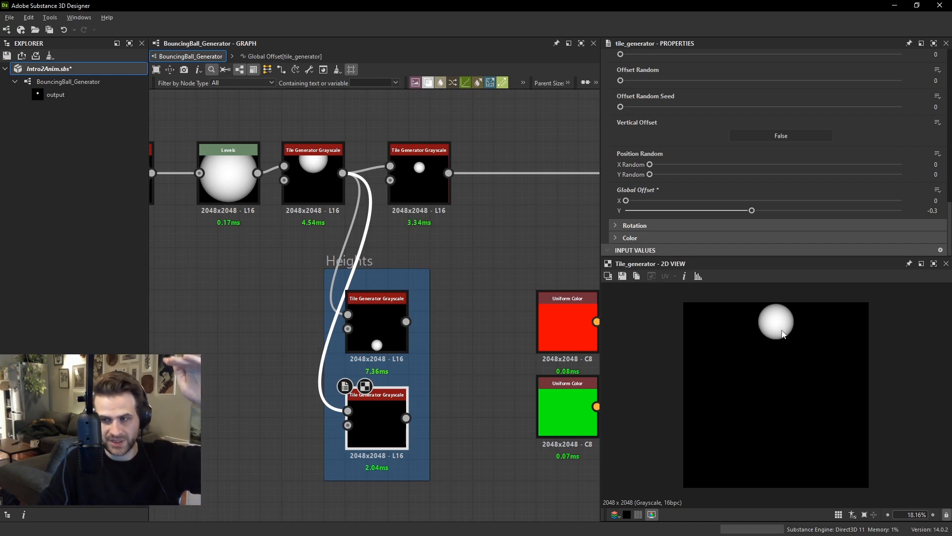
Check the upper Heights node's Global Offset, and open the Global Offset function graph of the Tile Generator feeding the output.
left_click(394, 318)
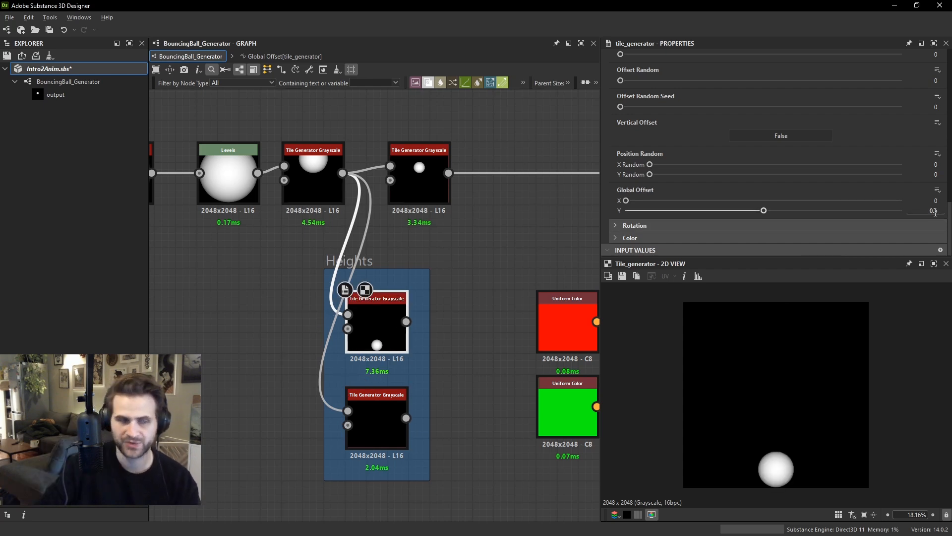
left_click(426, 176)
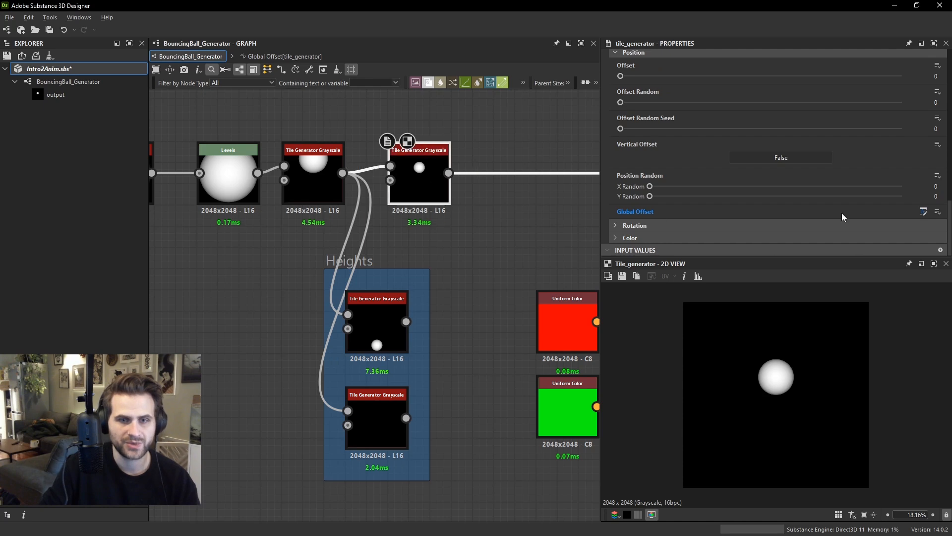
left_click(923, 212)
Add a Float node set to 0.5 and connect it to the second input of the Linear Interpolation node.
middle_click_drag(494, 248, 447, 252)
key("space")
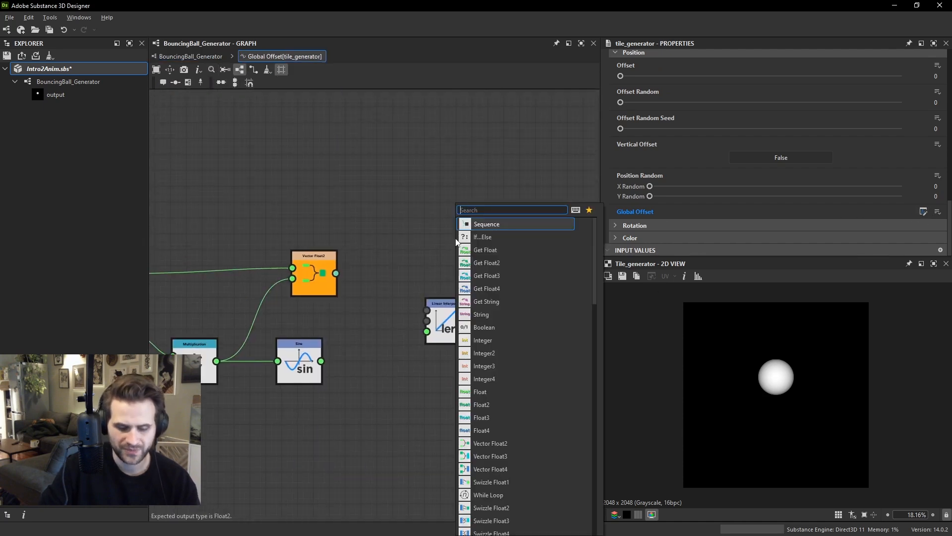
type("flo")
key("Return")
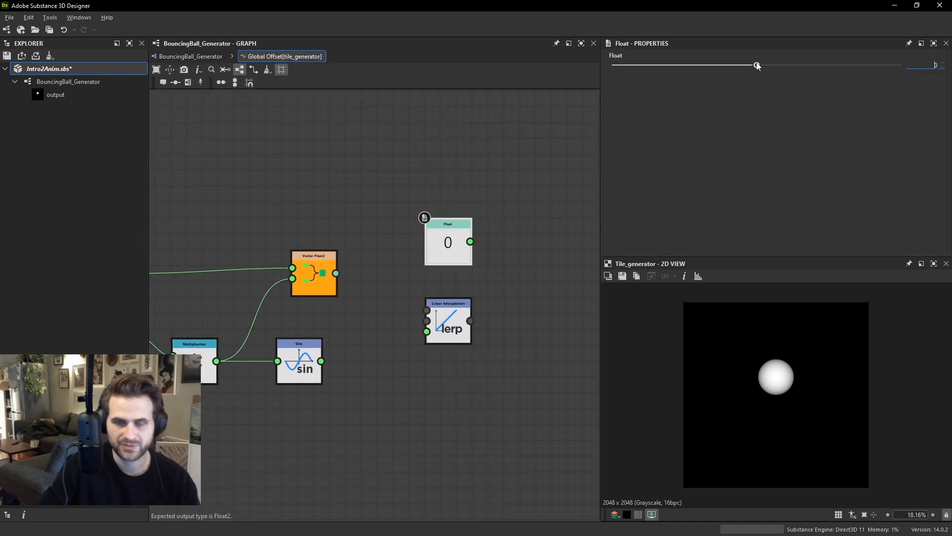
left_click_drag(446, 327, 487, 328)
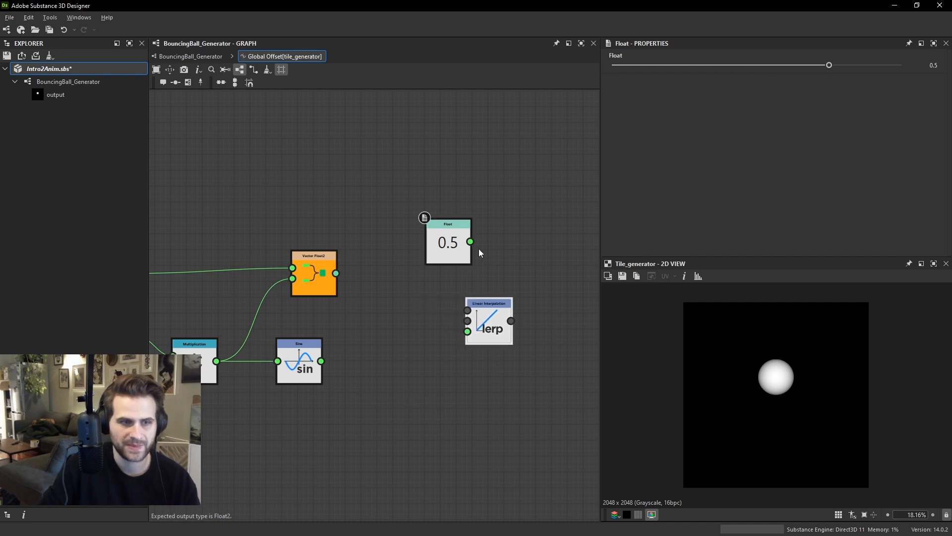
left_click_drag(457, 247, 467, 321)
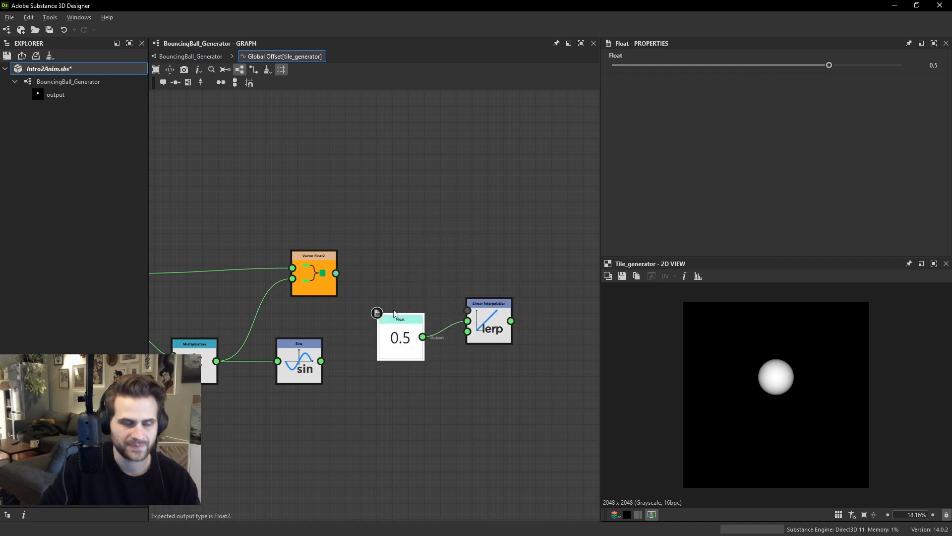
Duplicate the Float node, set the copy to -0.3, and connect it to the Linear Interpolation node's first input.
key("ctrl+d")
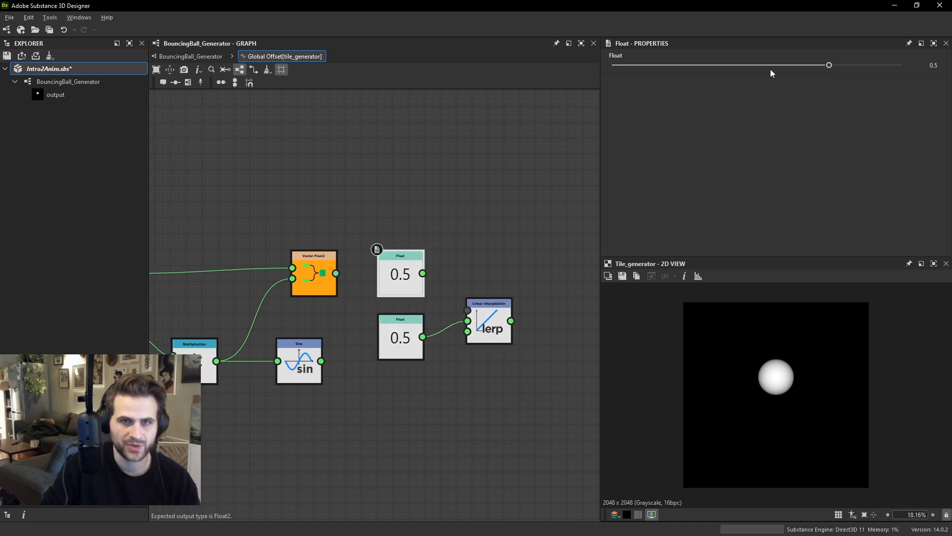
type("-0.3")
key("Return")
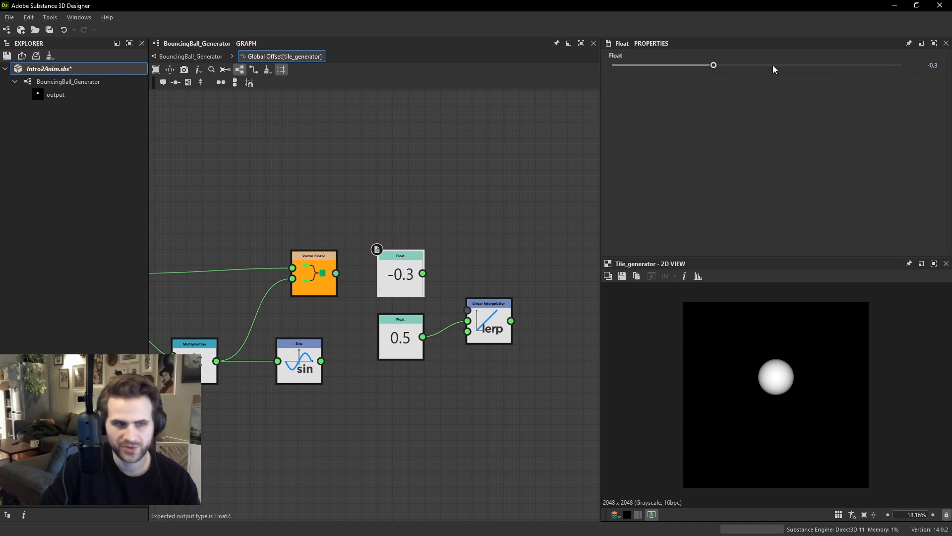
left_click_drag(420, 275, 468, 310)
key("space")
type("f")
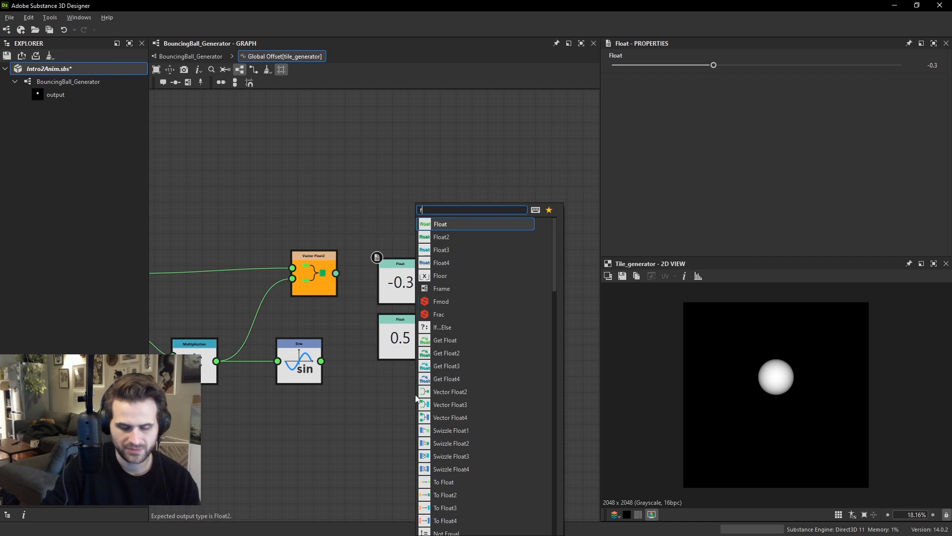
type("lo")
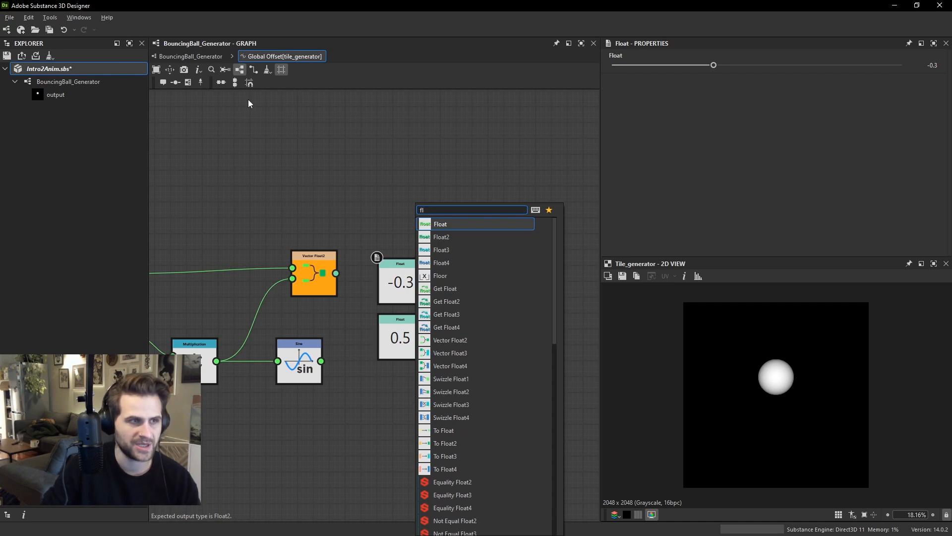
Return to the BouncingBall_Generator graph, add a new Float input parameter to it, and expand the parameter's settings.
left_click(218, 58)
double_click(505, 204)
scroll(842, 195, "down", 3)
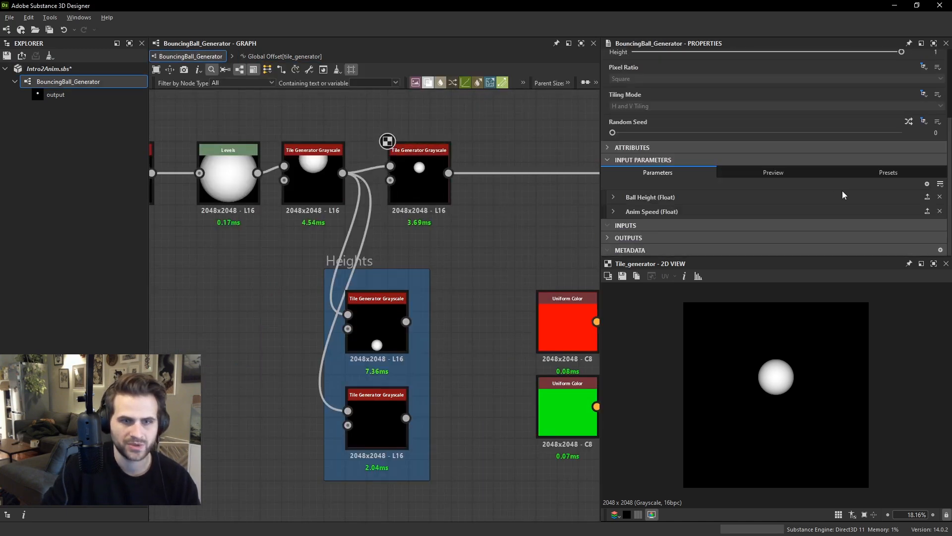
left_click(927, 183)
left_click(614, 226)
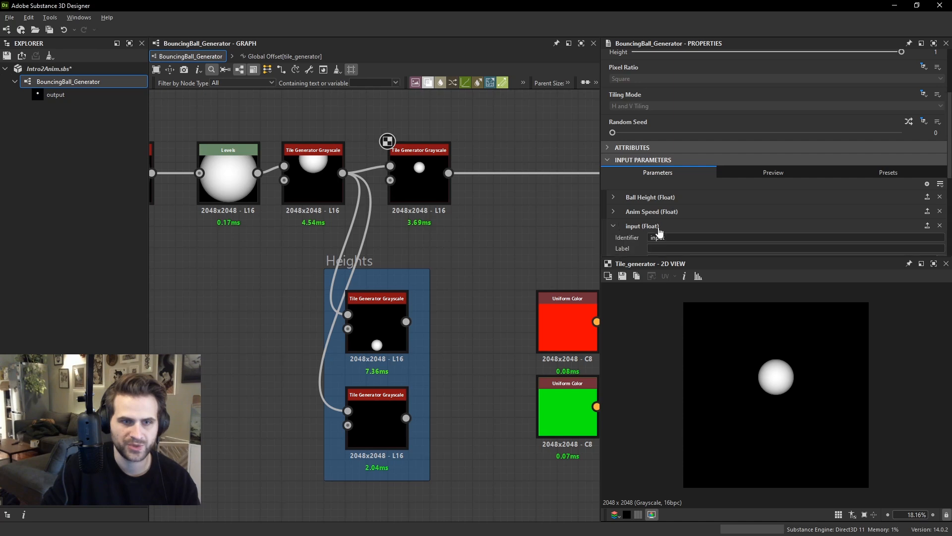
Set both the identifier and the label of the new Float input parameter to Debug, and collapse its settings.
left_click_drag(670, 237, 609, 233)
type("Debug")
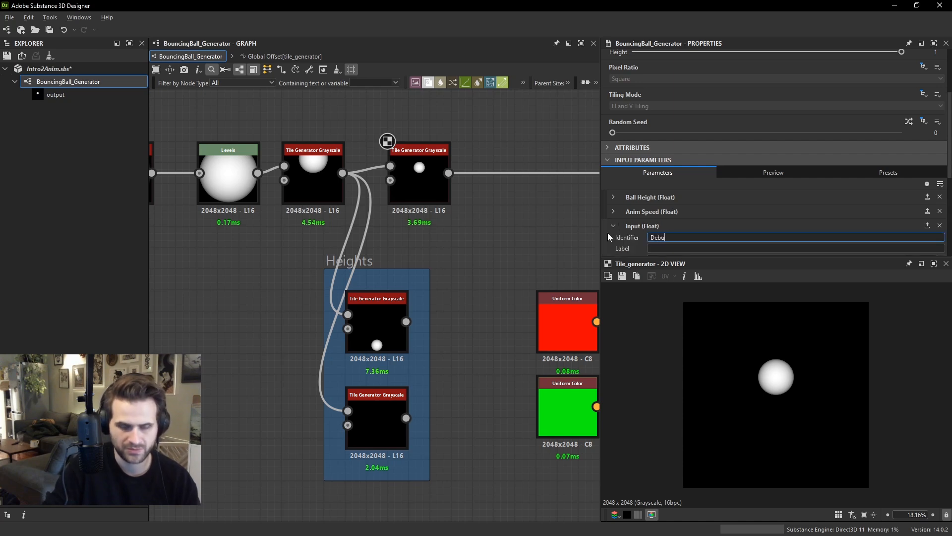
key("Tab")
type("Debug")
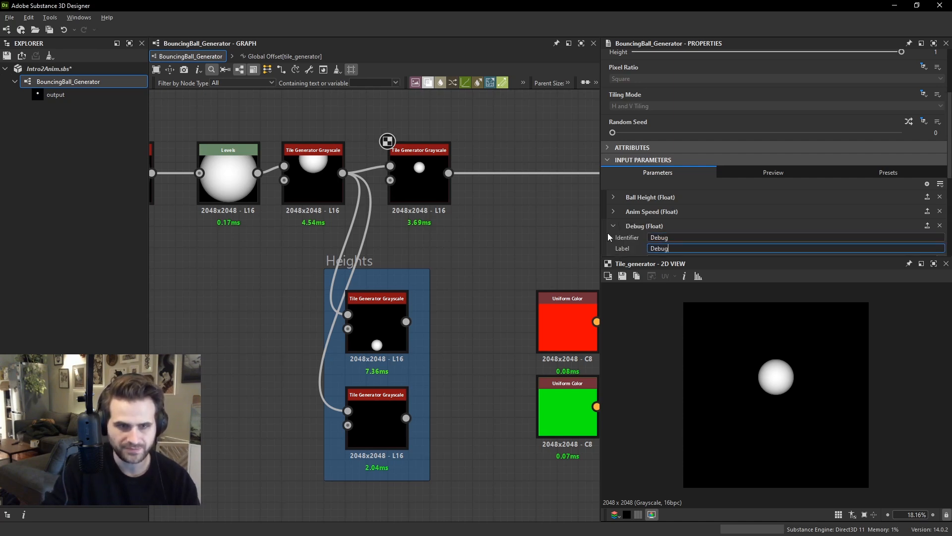
key("Return")
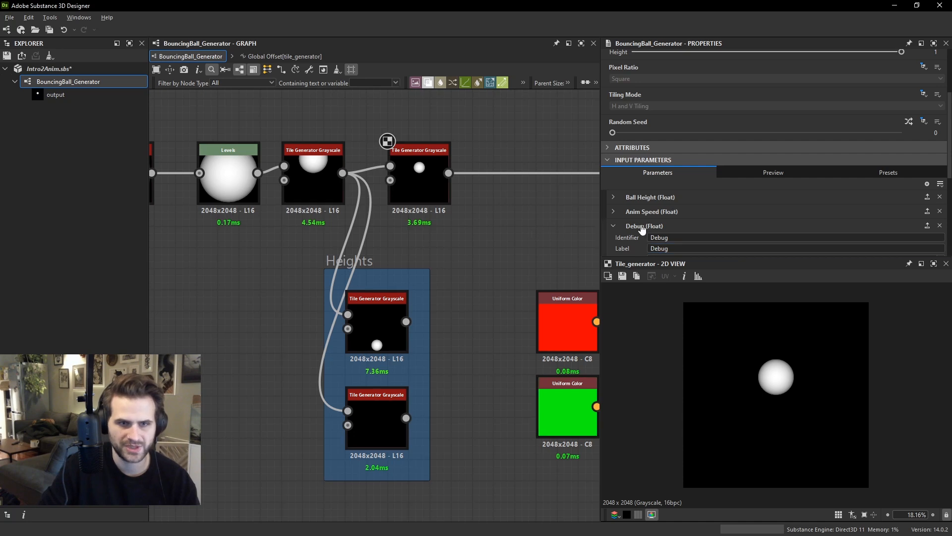
left_click(611, 226)
In the output Tile Generator's Global Offset function, add a Get Float node reading Debug and connect it to the Linear Interpolation's X input.
left_click(399, 182)
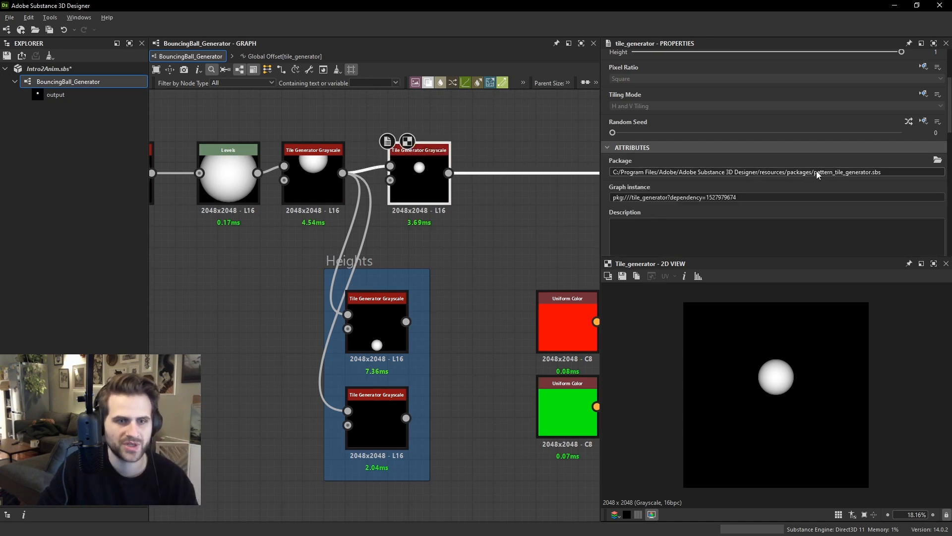
scroll(844, 184, "down", 10)
left_click(923, 245)
key("space")
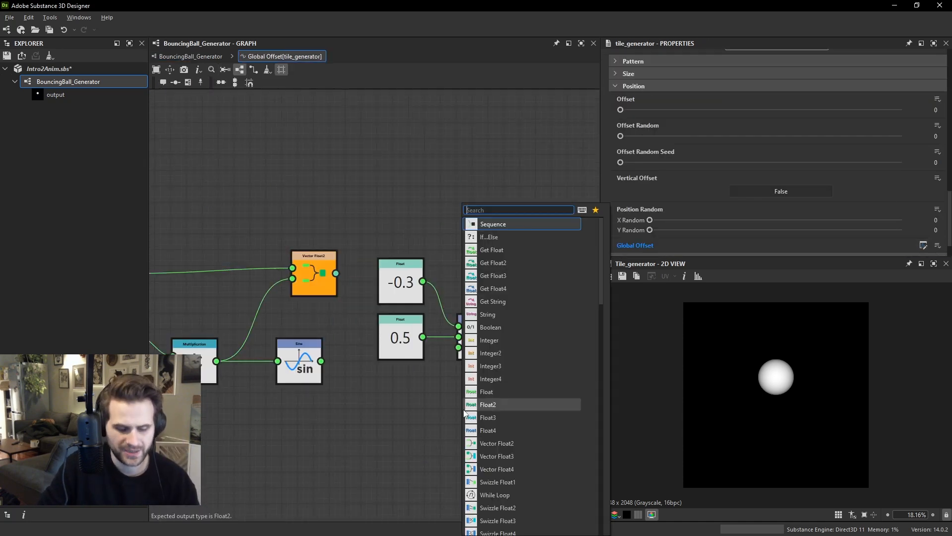
key("Escape")
key("space")
type("g")
left_click(462, 224)
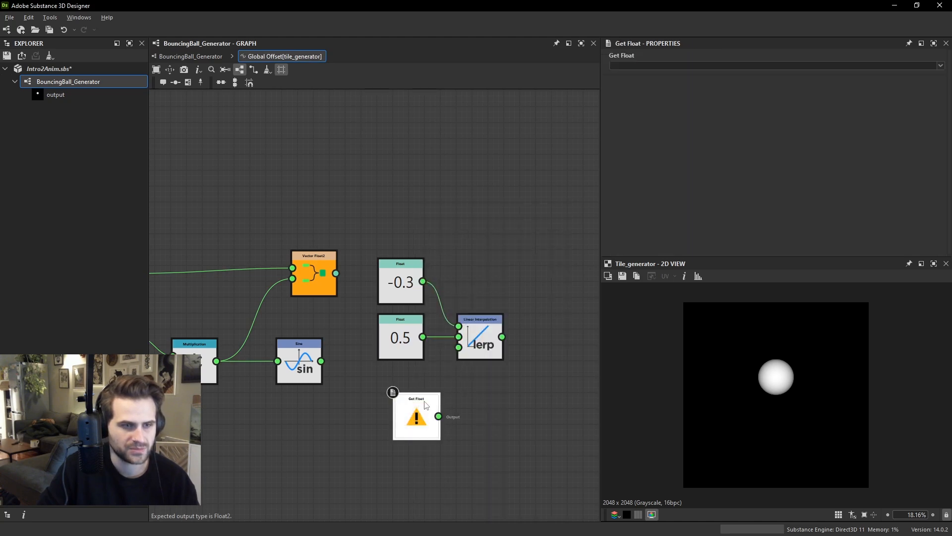
left_click_drag(424, 405, 409, 389)
left_click(940, 67)
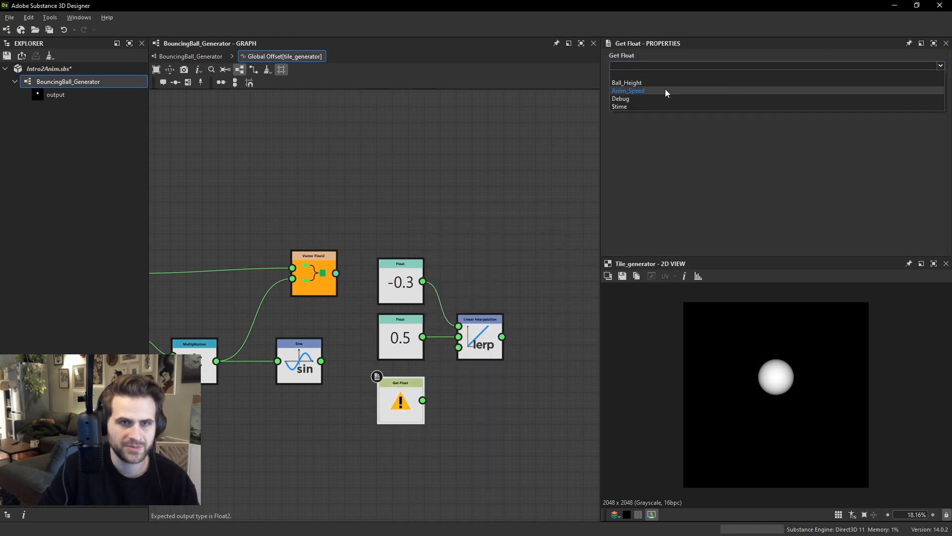
left_click(638, 99)
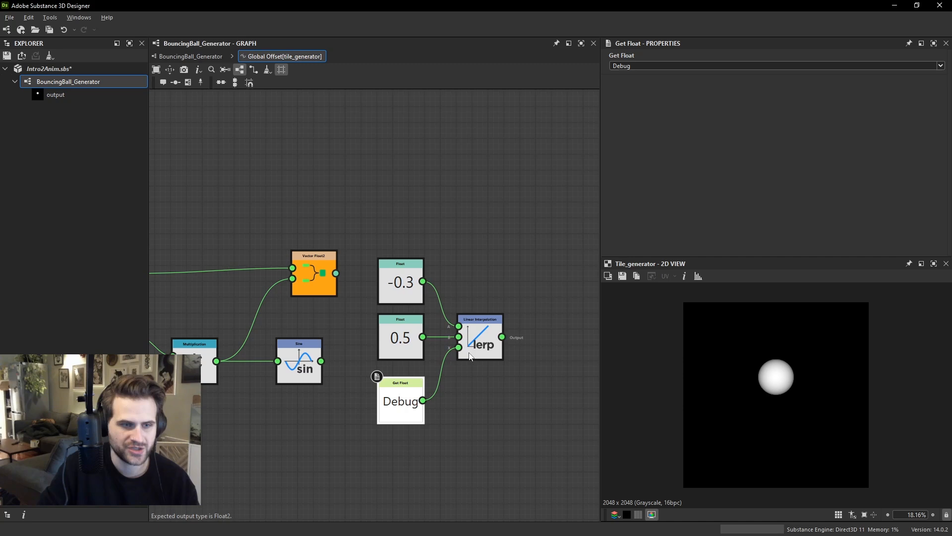
Place the Vector Float2 node after the Linear Interpolation node and connect the interpolation's output to its Last input.
scroll(469, 353, "up", 3)
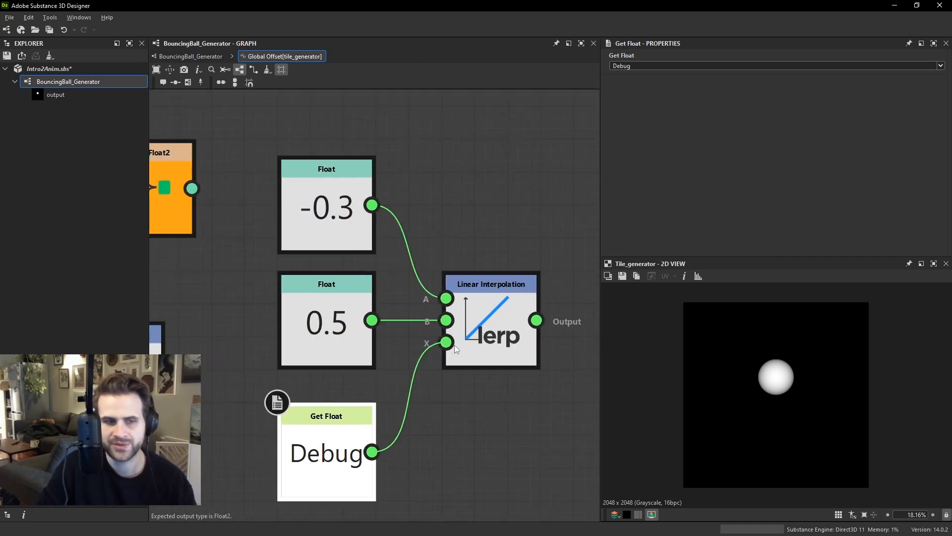
scroll(455, 344, "down", 4)
left_click_drag(529, 299, 515, 290)
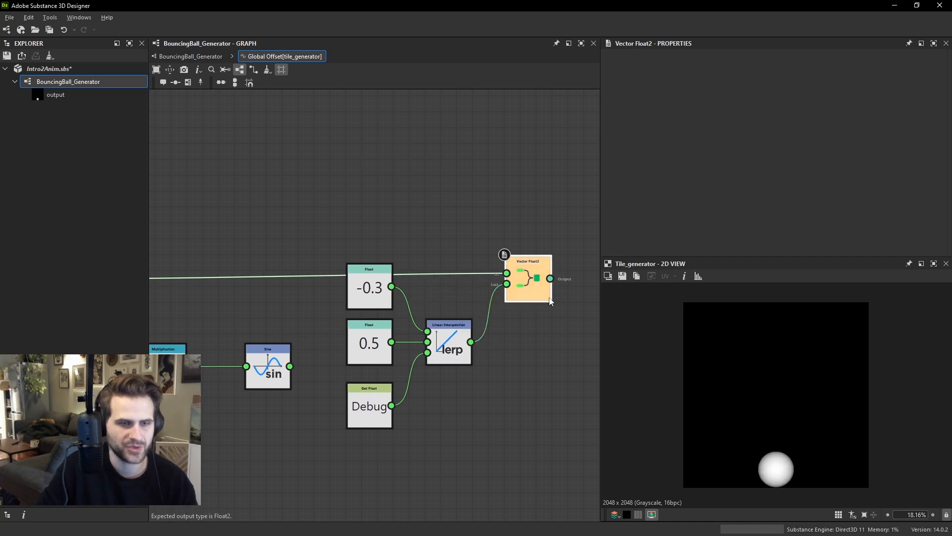
Return to the BouncingBall_Generator graph and test the Debug parameter's default value, entering 1 and ending at 0.
left_click(190, 56)
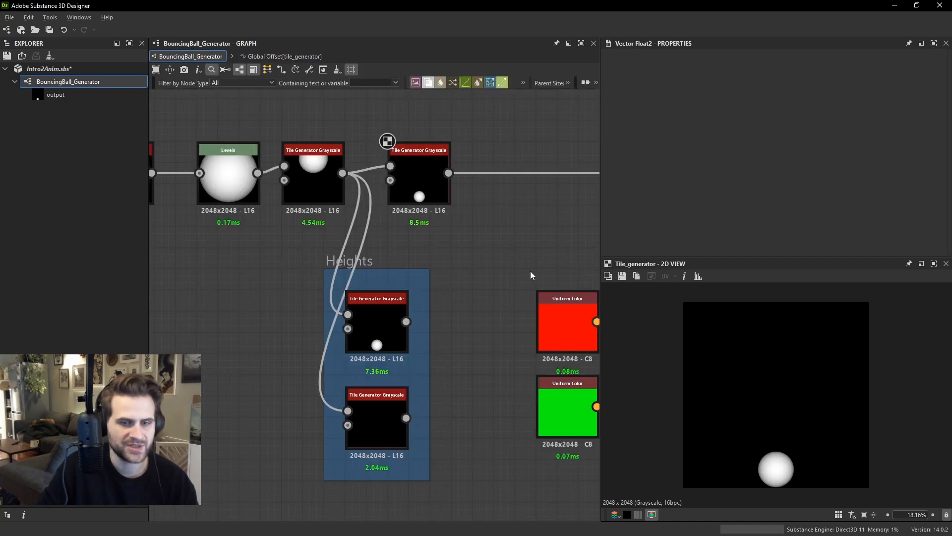
double_click(516, 215)
scroll(726, 171, "down", 4)
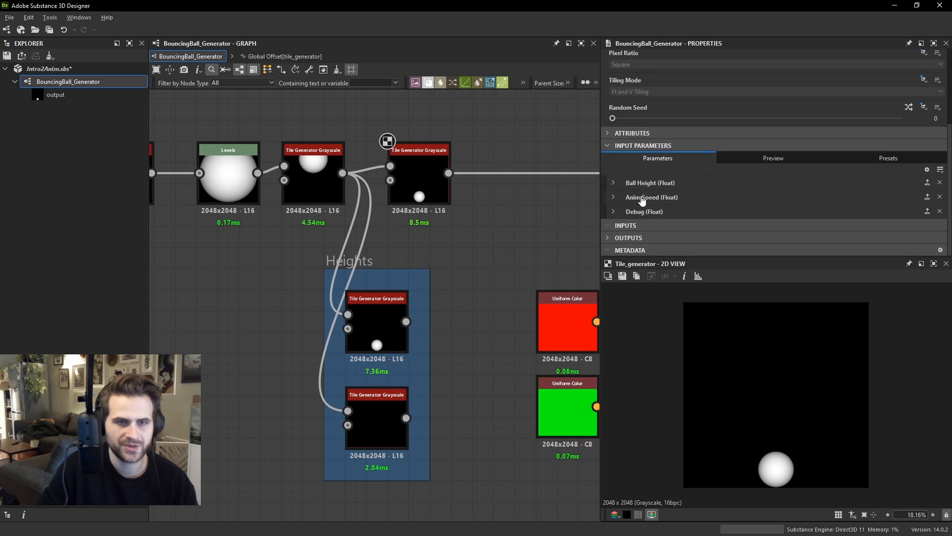
left_click(613, 212)
scroll(692, 219, "down", 2)
scroll(693, 220, "down", 1)
left_click_drag(901, 226, 844, 226)
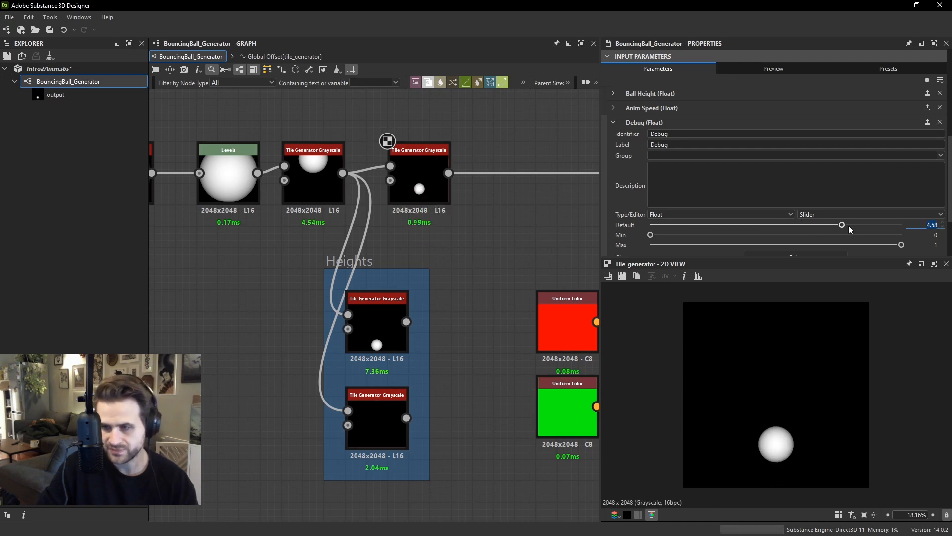
type("1")
key("Return")
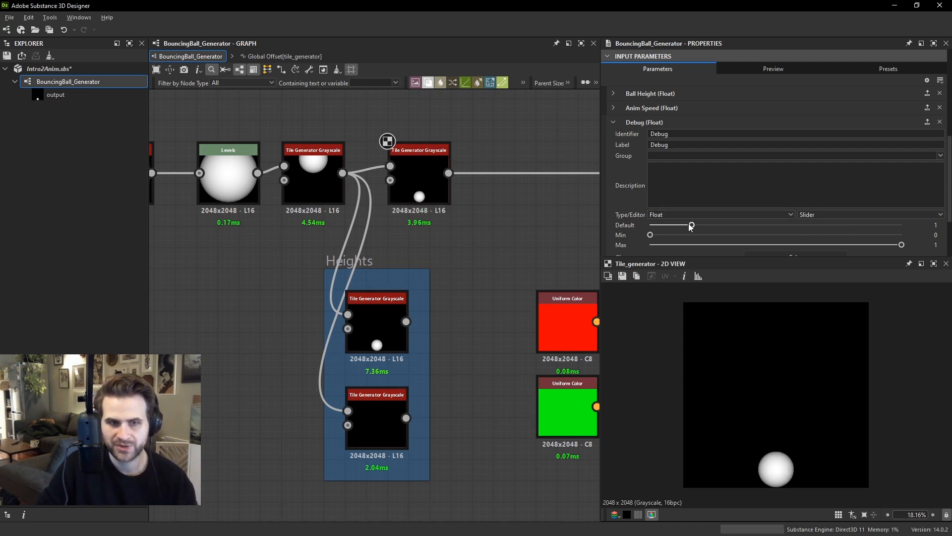
left_click_drag(693, 227, 627, 230)
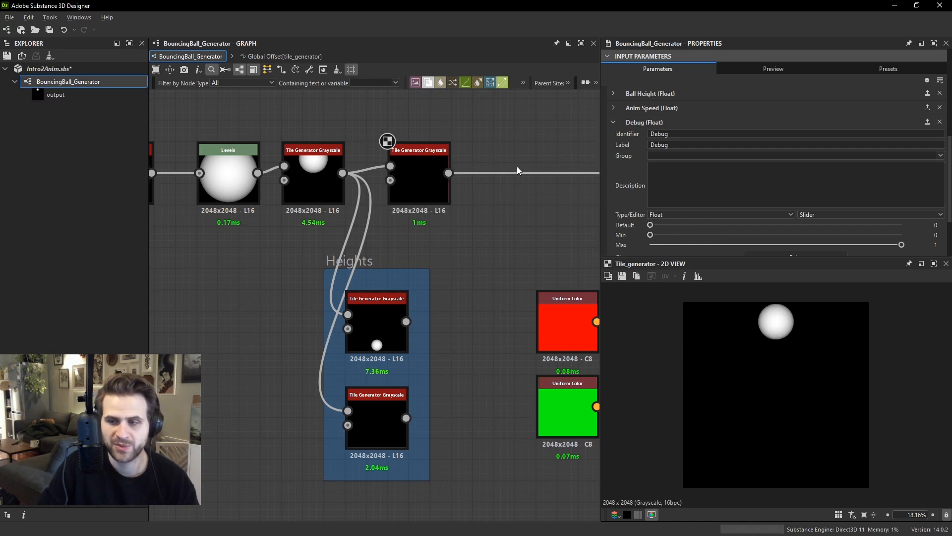
Display the final Blend node of the sine curve chart in the 2D view and examine the curve's range.
scroll(430, 264, "down", 1)
middle_click_drag(430, 490, 487, 263)
middle_click_drag(487, 422, 450, 306)
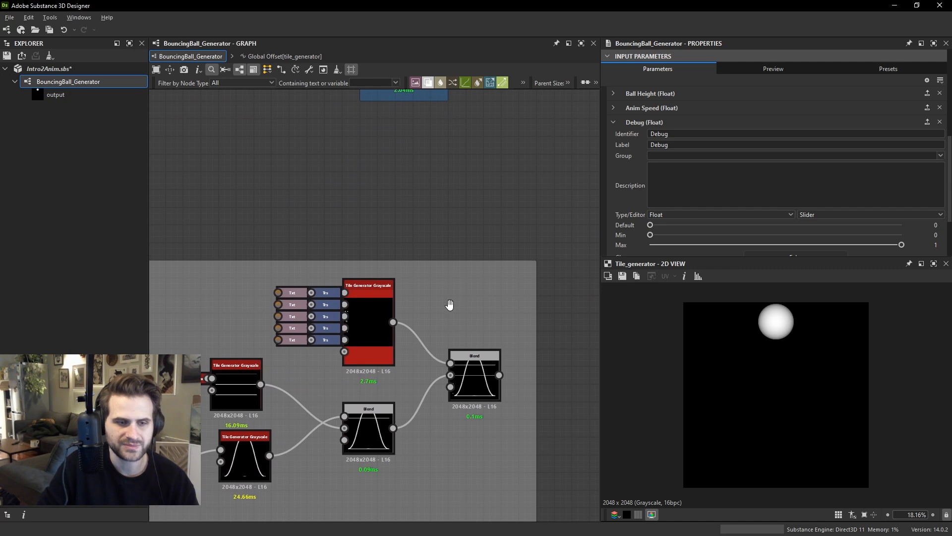
double_click(475, 376)
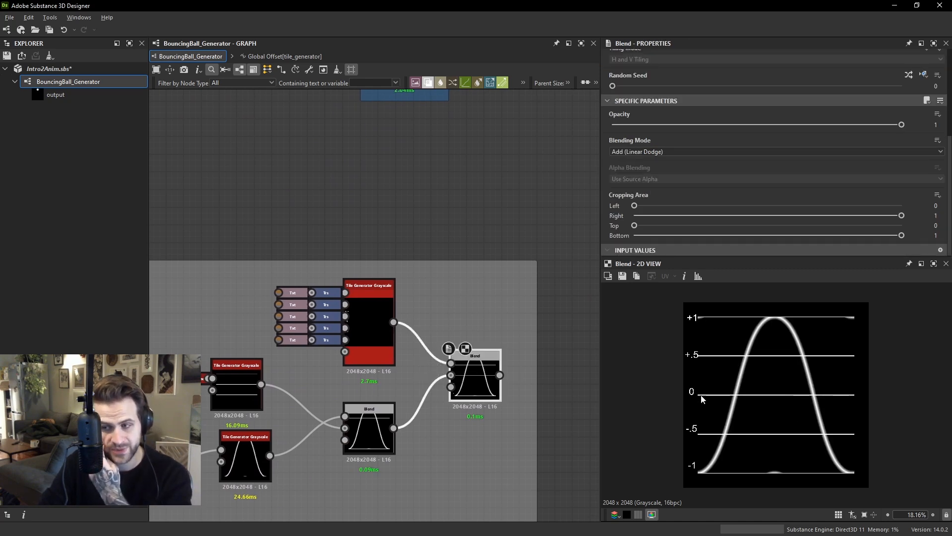
scroll(744, 397, "up", 3)
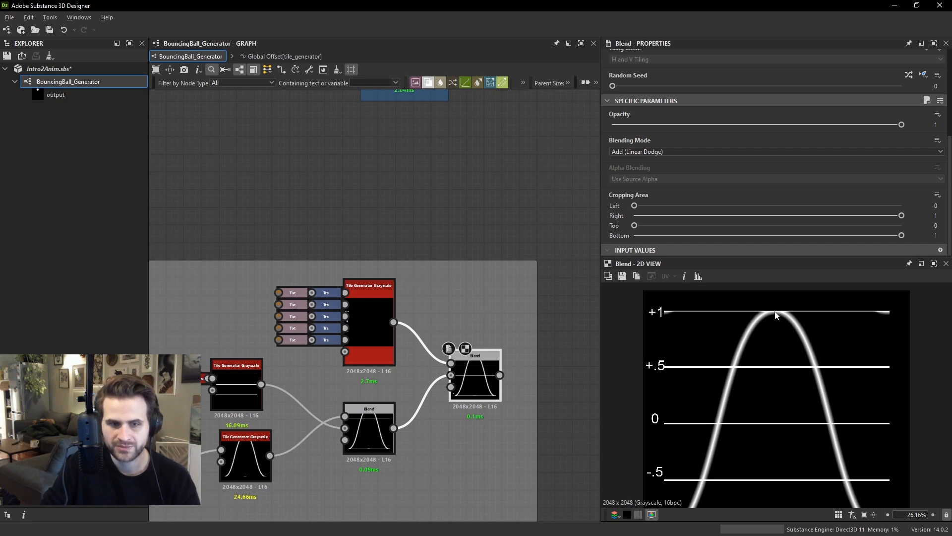
scroll(776, 314, "down", 1)
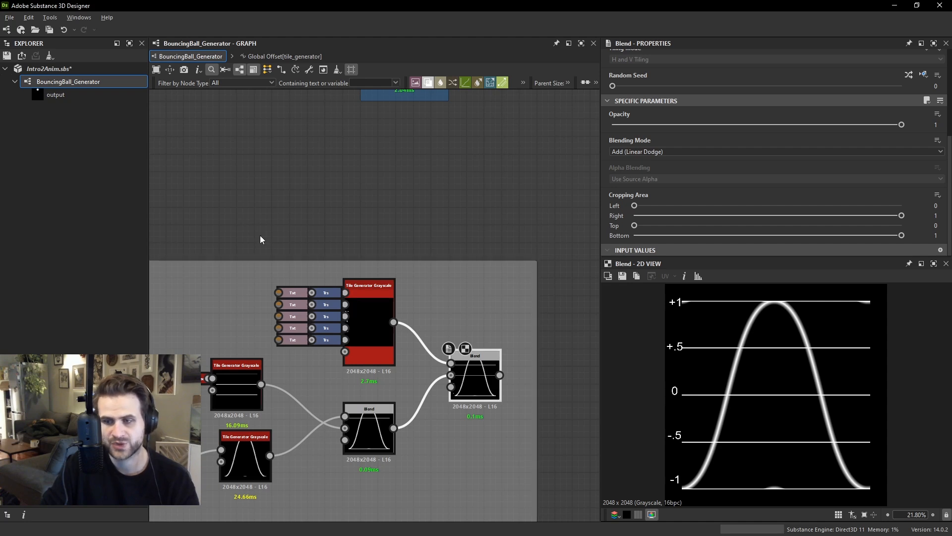
Reopen the Global Offset function graph of the Tile Generator Grayscale node feeding the output.
scroll(308, 253, "down", 4)
scroll(379, 201, "up", 4)
left_click(349, 175)
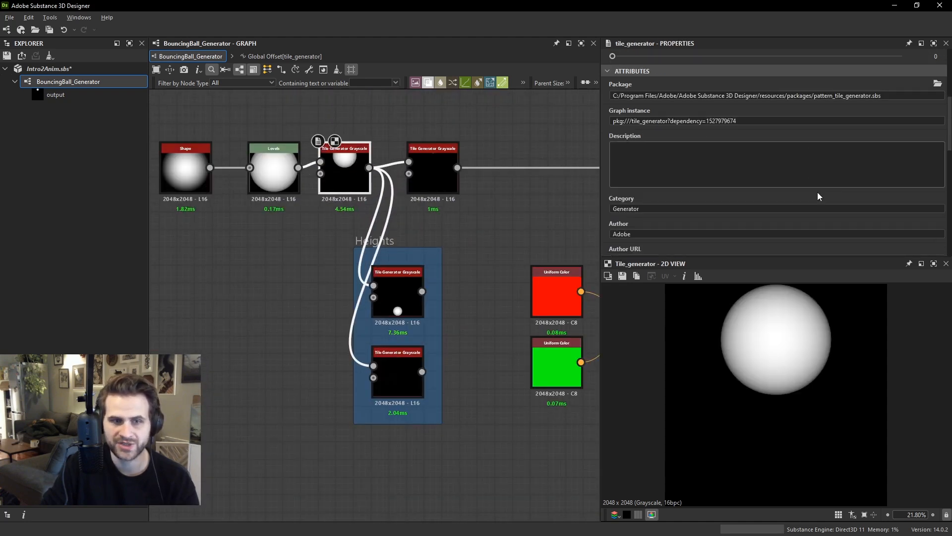
scroll(818, 196, "down", 10)
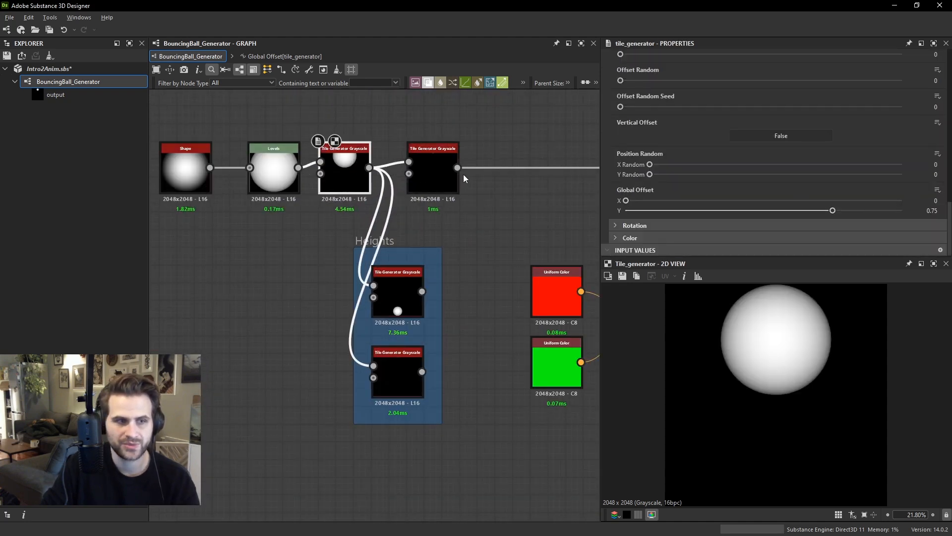
left_click(441, 177)
scroll(892, 214, "down", 3)
scroll(920, 208, "up", 5)
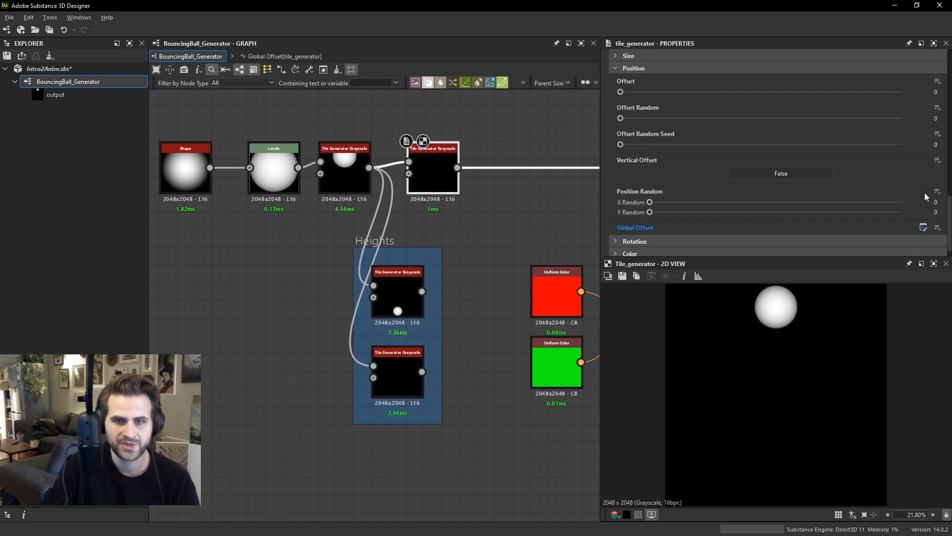
left_click(925, 226)
Delete the Debug Get Float node and connect the Sine node's output to the Linear Interpolation's X input instead.
scroll(426, 325, "down", 4)
middle_click_drag(428, 318, 444, 373)
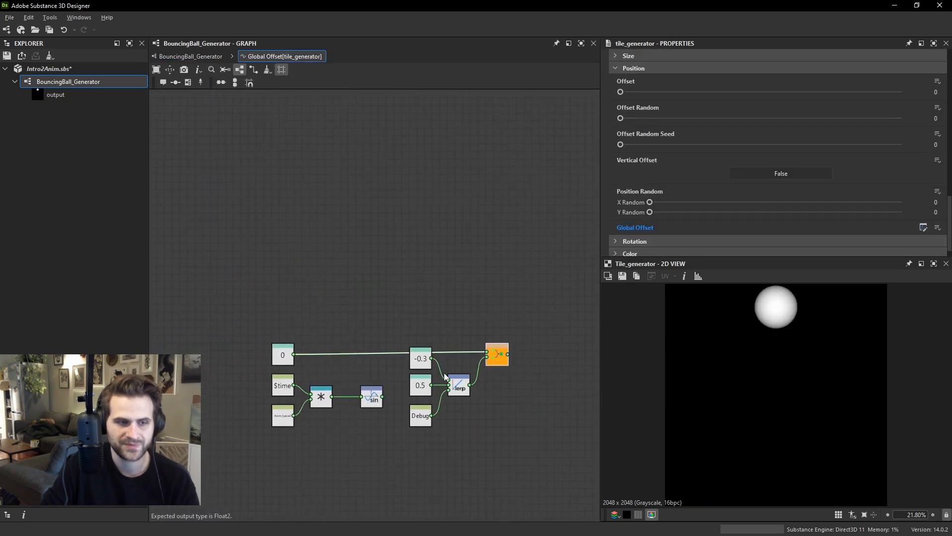
scroll(452, 392, "up", 1)
left_click_drag(455, 437, 385, 415)
key("Delete")
scroll(435, 391, "up", 3)
scroll(397, 404, "down", 2)
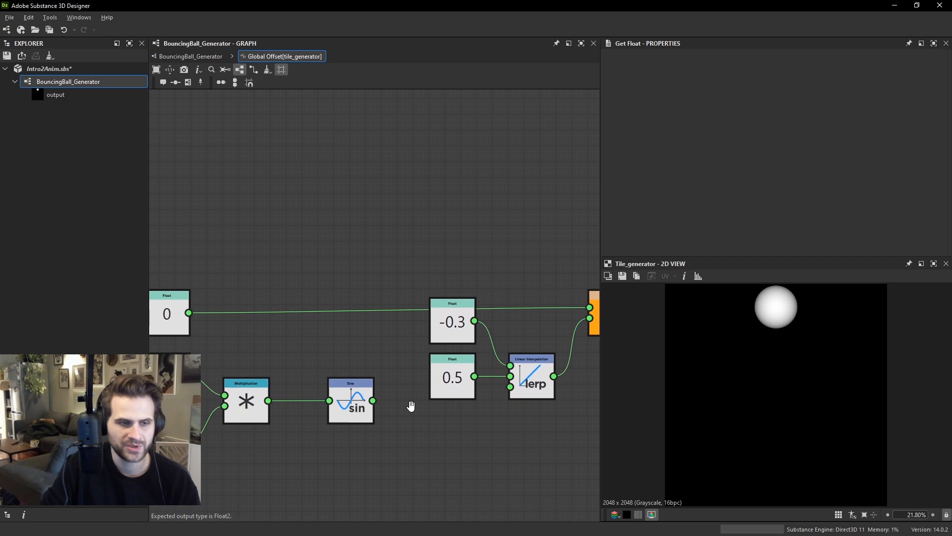
left_click_drag(367, 407, 476, 390)
scroll(482, 389, "up", 1)
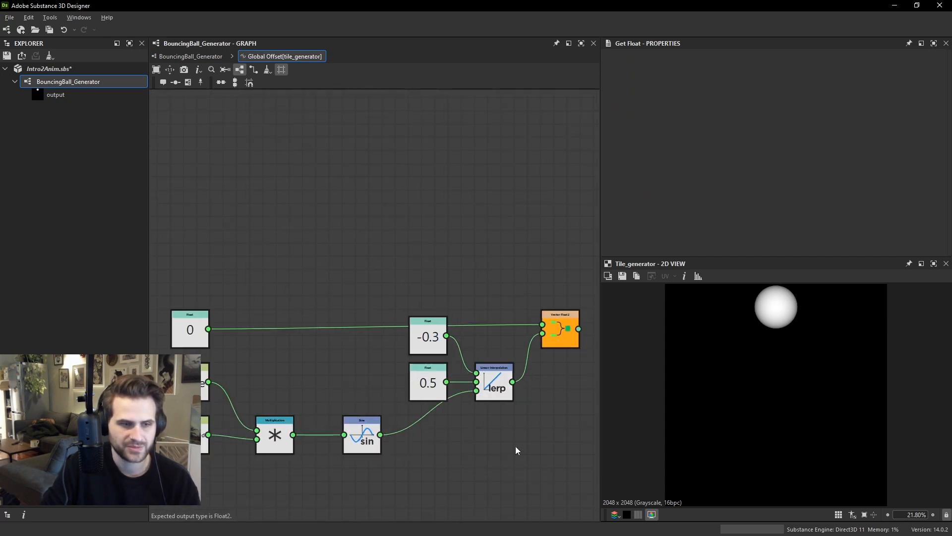
Tidy the function graph by moving the 0 Float and Vector Float2 nodes up and aligning the Linear Interpolation node with the Sine node.
middle_click_drag(553, 320, 518, 316)
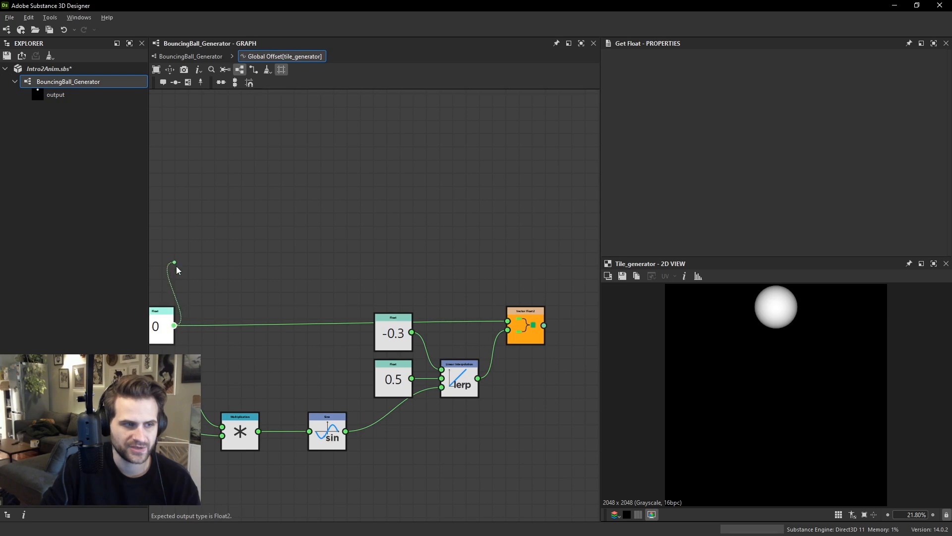
left_click_drag(177, 266, 168, 321)
left_click_drag(164, 323, 164, 258)
left_click_drag(533, 332, 533, 266)
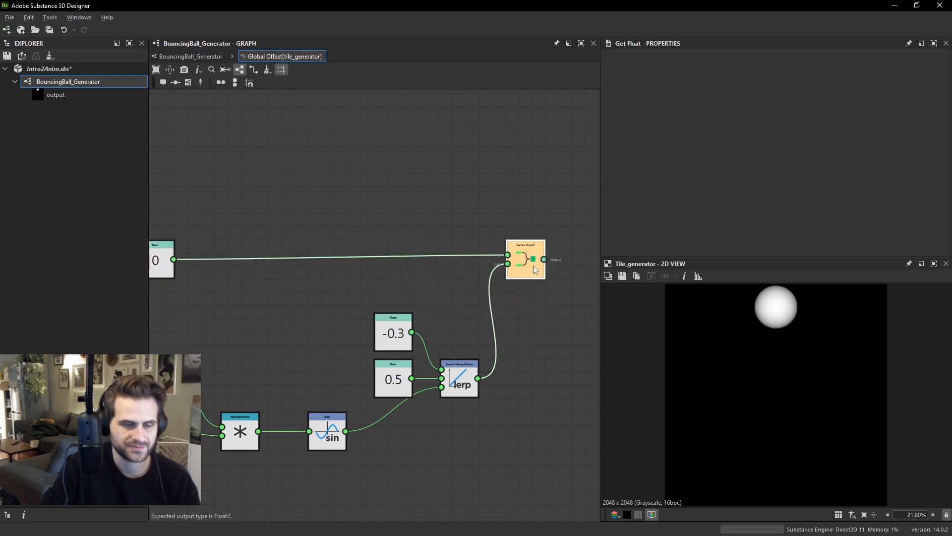
left_click_drag(476, 361, 480, 404)
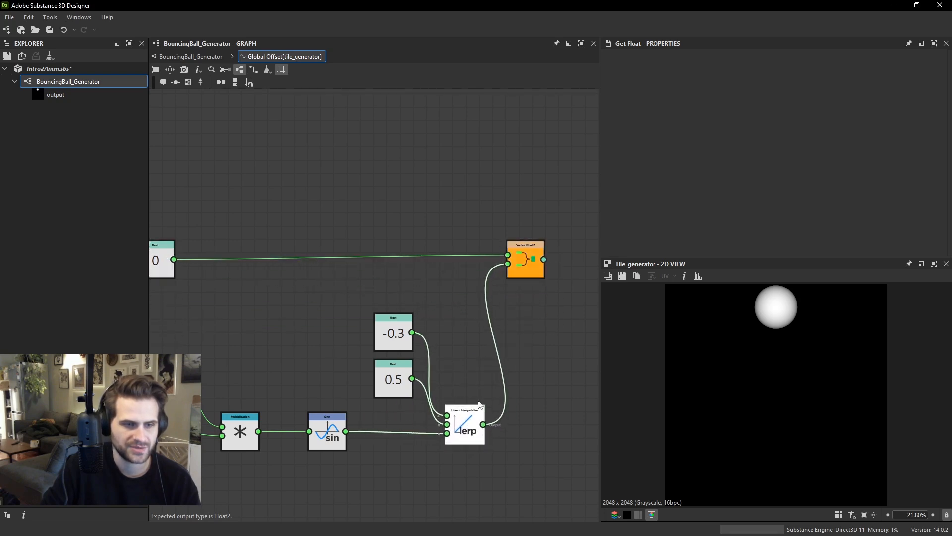
middle_click_drag(479, 404, 497, 396)
Return to the BouncingBall_Generator graph and publish the Intro2Anim package as an SBSAR file.
left_click(189, 56)
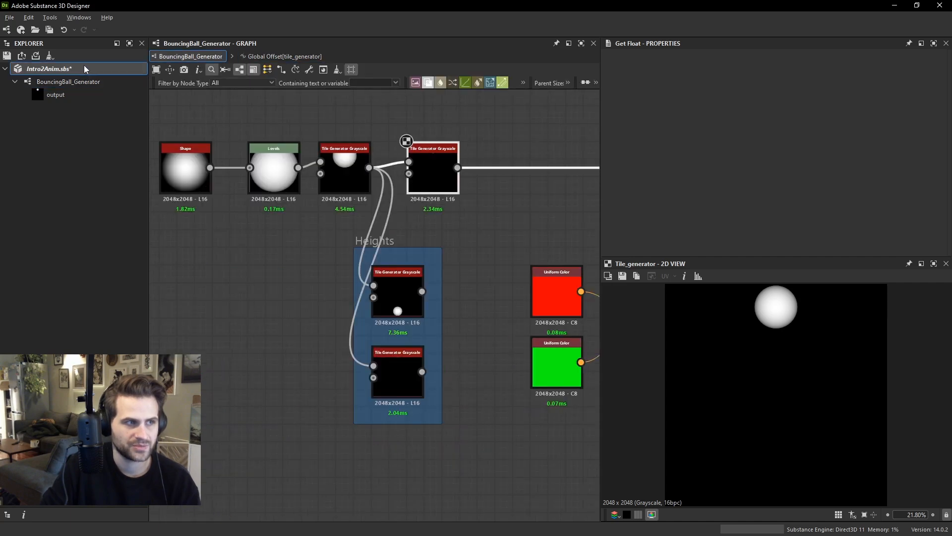
right_click(84, 67)
left_click(161, 168)
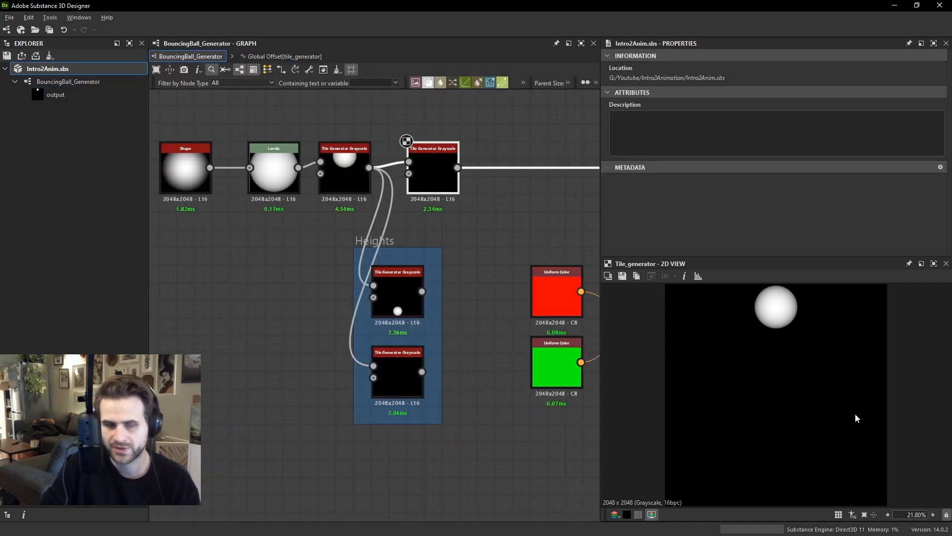
Switch to Substance Player, reload Intro2Anim.sbsar, and play the animation to check the ball's motion.
key("alt+Tab")
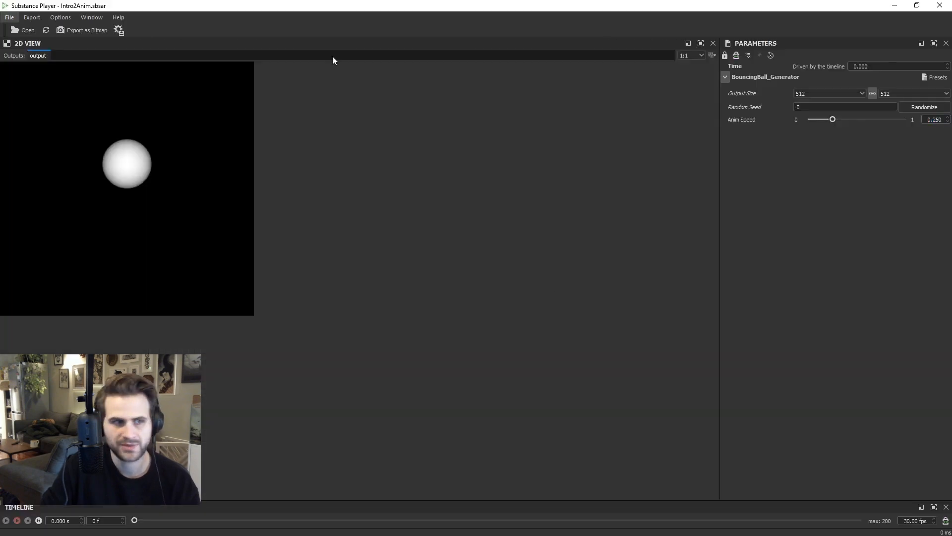
left_click(47, 31)
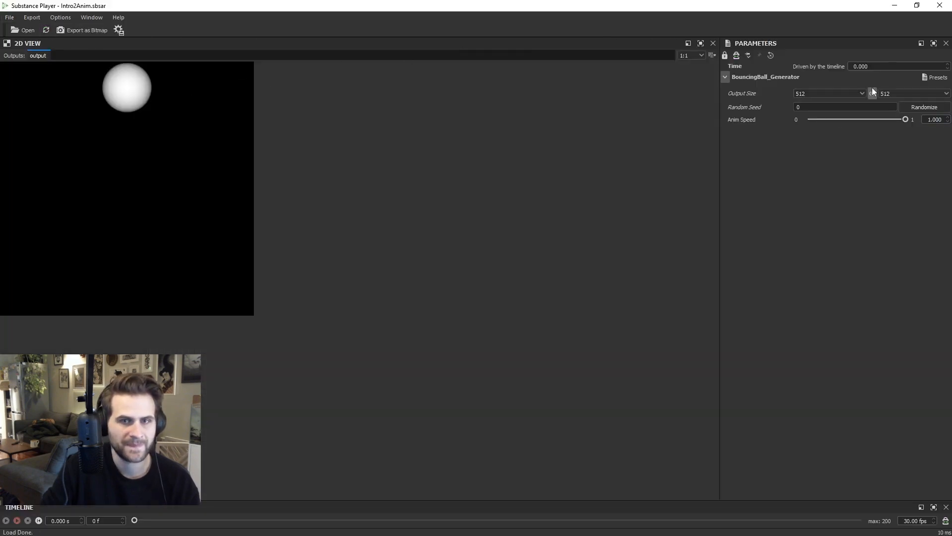
left_click(27, 521)
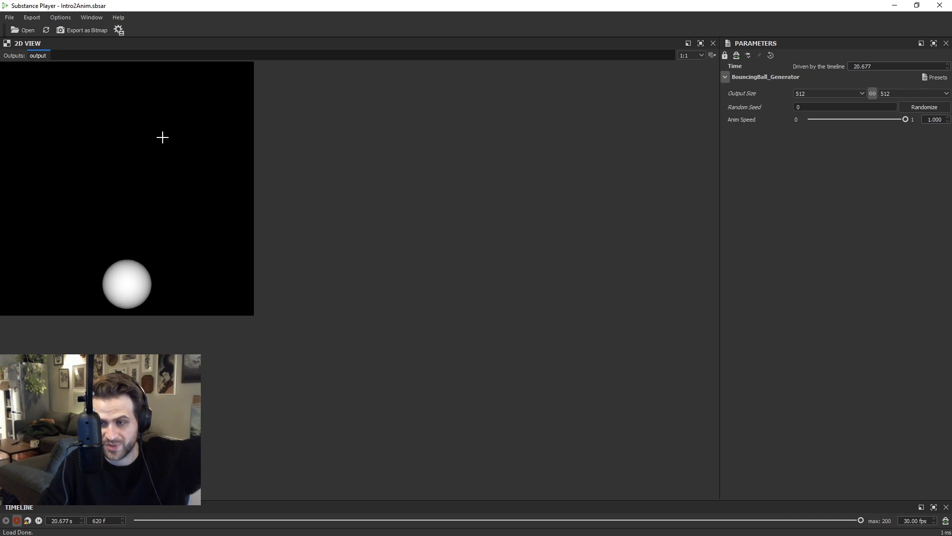
left_click(39, 521)
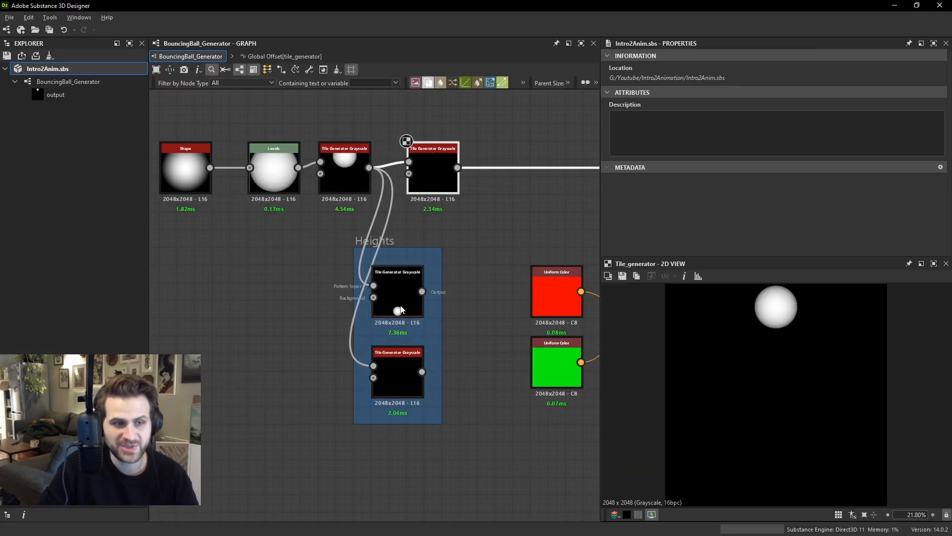
Back in Substance 3D Designer, show the sine chart's final Blend node in the 2D view again to review the negative range.
middle_click_drag(516, 496, 514, 409)
scroll(421, 323, "up", 3)
double_click(419, 316)
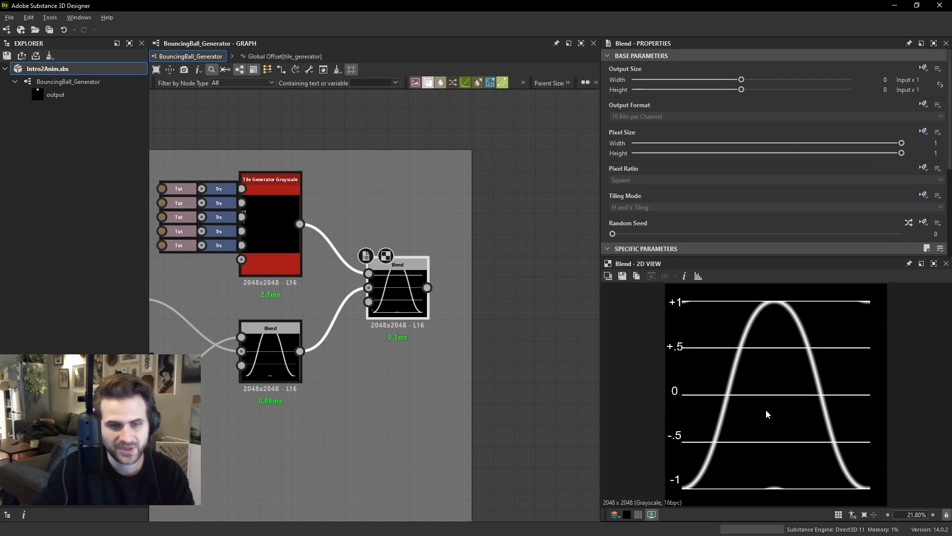
Select the Histogram Range node in the Sine Wave frame and show its Range and Position parameters.
scroll(377, 313, "down", 2)
middle_click_drag(402, 297, 510, 282)
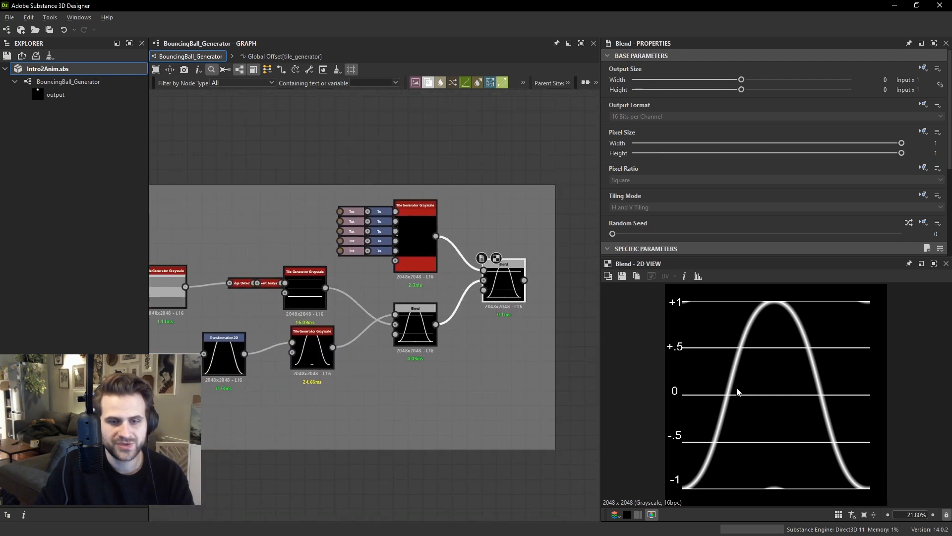
middle_click_drag(377, 356, 500, 362)
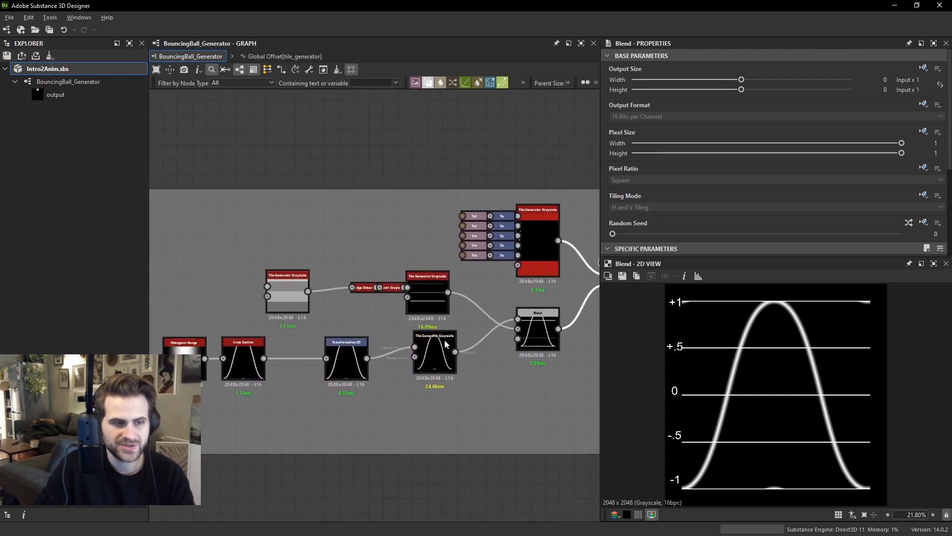
middle_click_drag(438, 345, 412, 339)
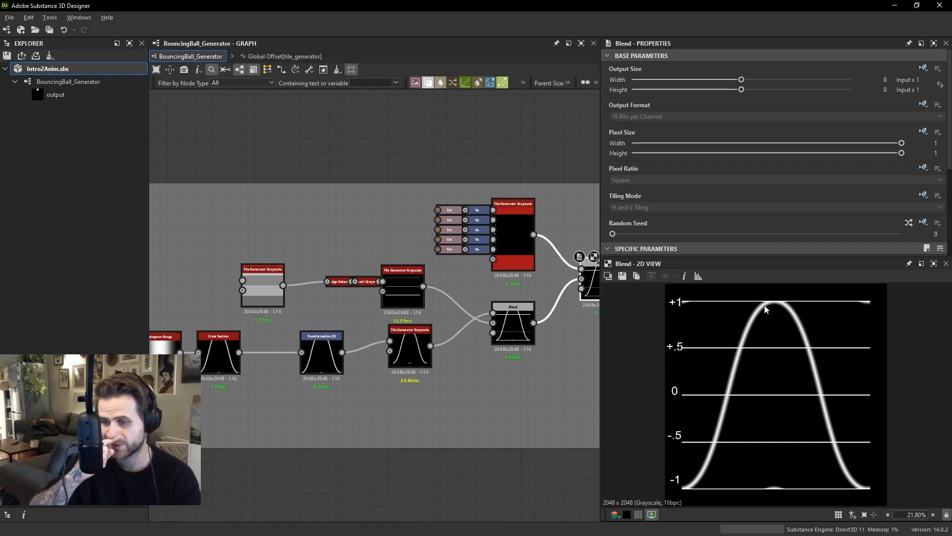
middle_click_drag(332, 337, 352, 356)
middle_click_drag(336, 308, 381, 307)
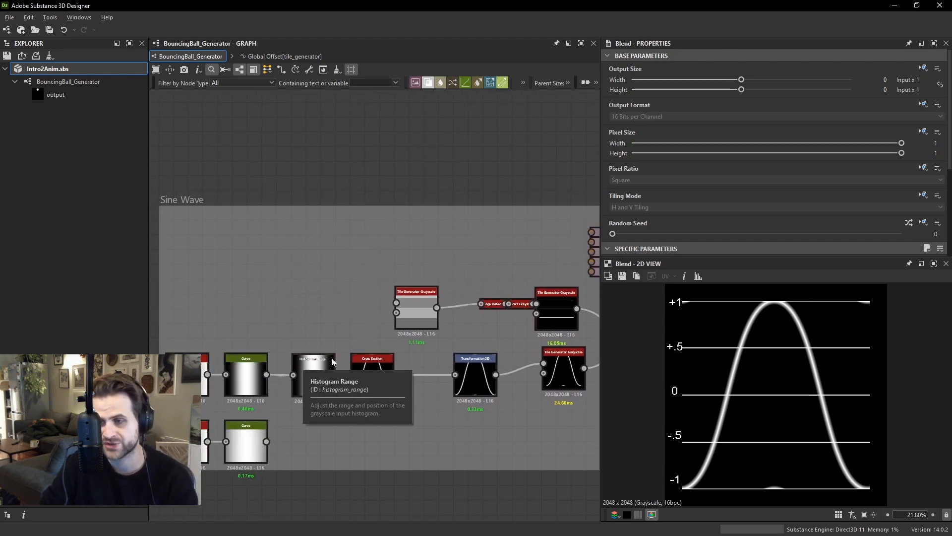
middle_click_drag(392, 389, 351, 405)
left_click(341, 379)
middle_click_drag(275, 362, 298, 351)
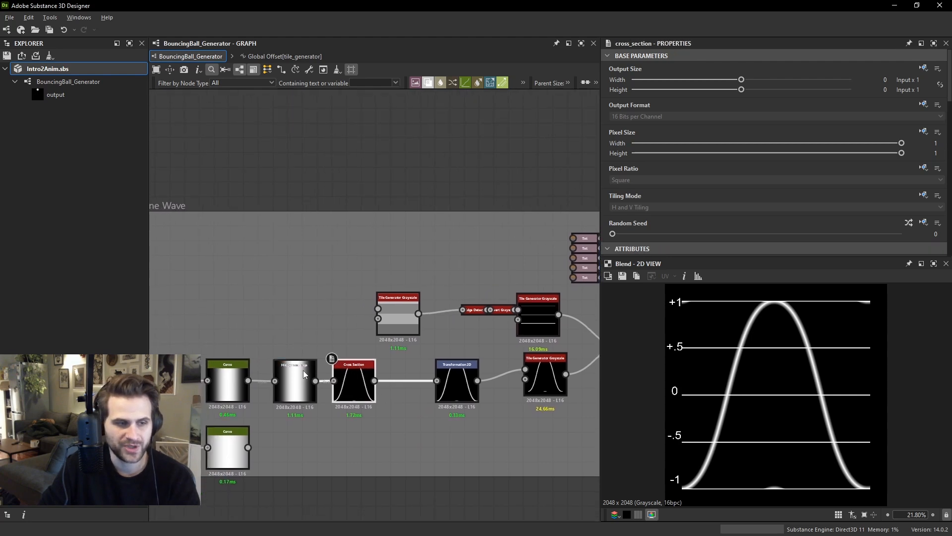
left_click(303, 370)
scroll(764, 168, "down", 5)
scroll(770, 223, "down", 3)
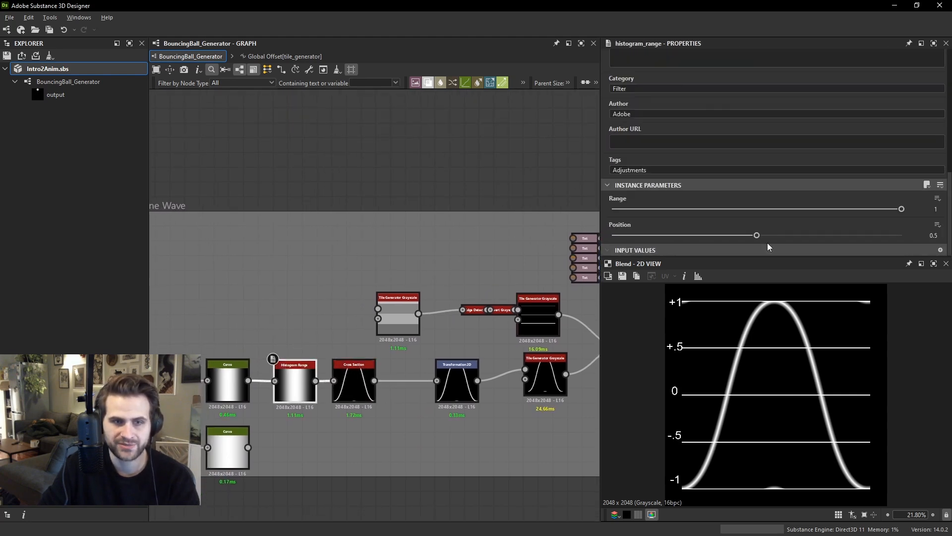
Try a Range of 0.5 and a Position of 0.75 on the Histogram Range node, and undo both changes.
left_click_drag(882, 218, 757, 219)
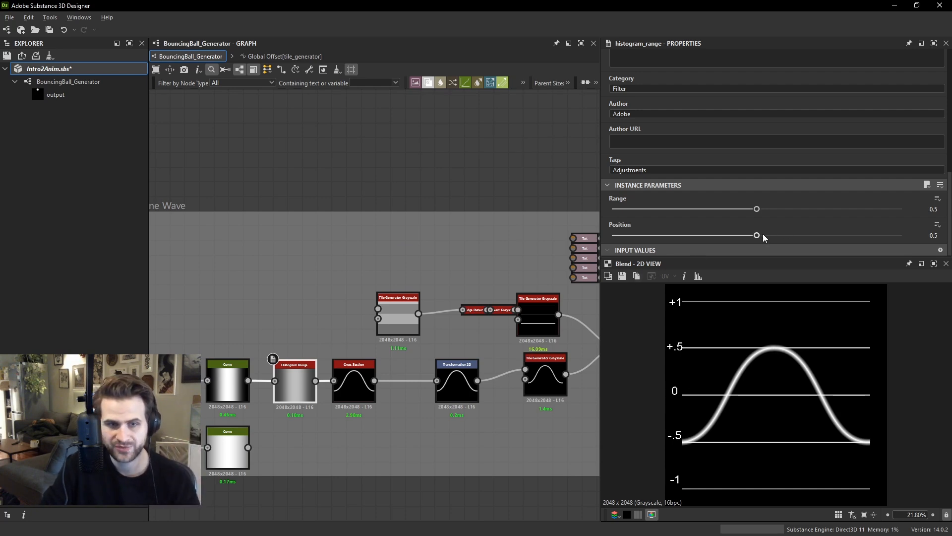
left_click_drag(763, 235, 826, 234)
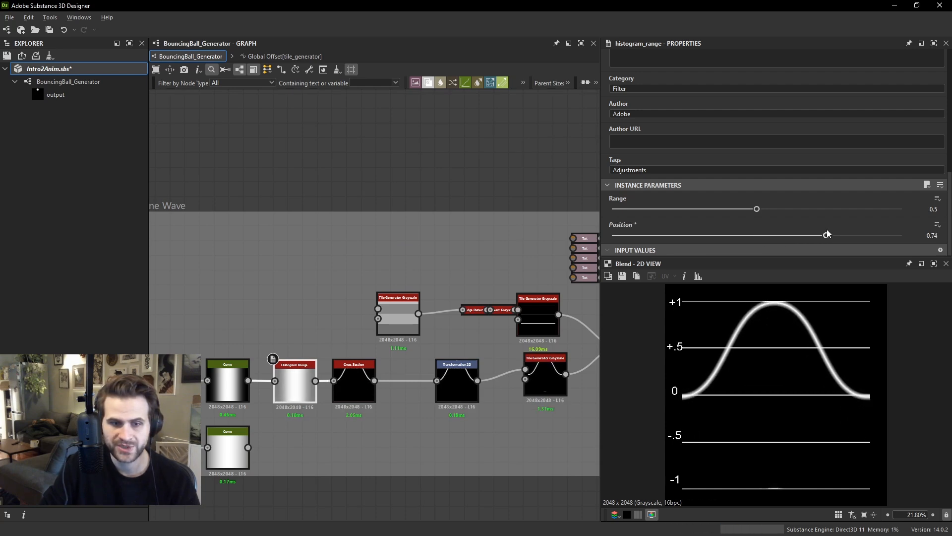
left_click_drag(827, 231, 830, 229)
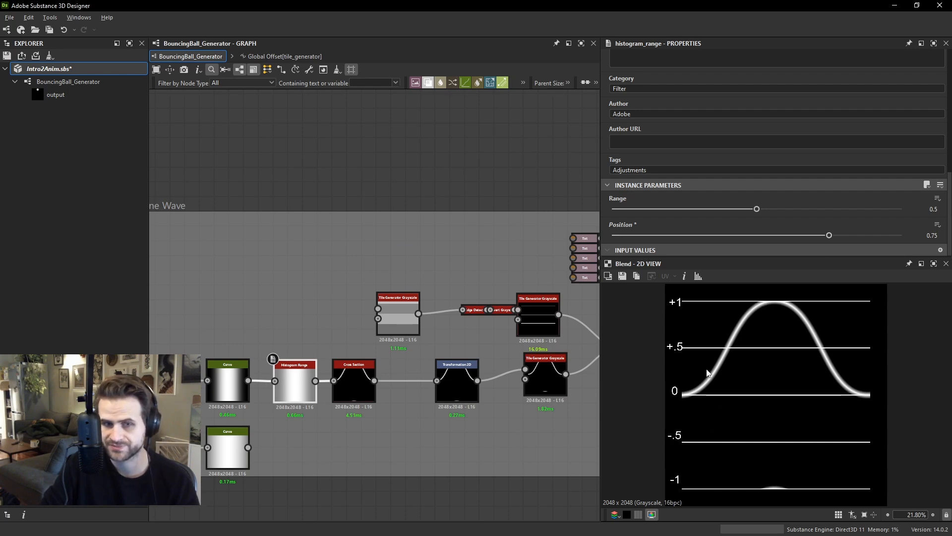
key("ctrl+z")
key("ctrl+z")
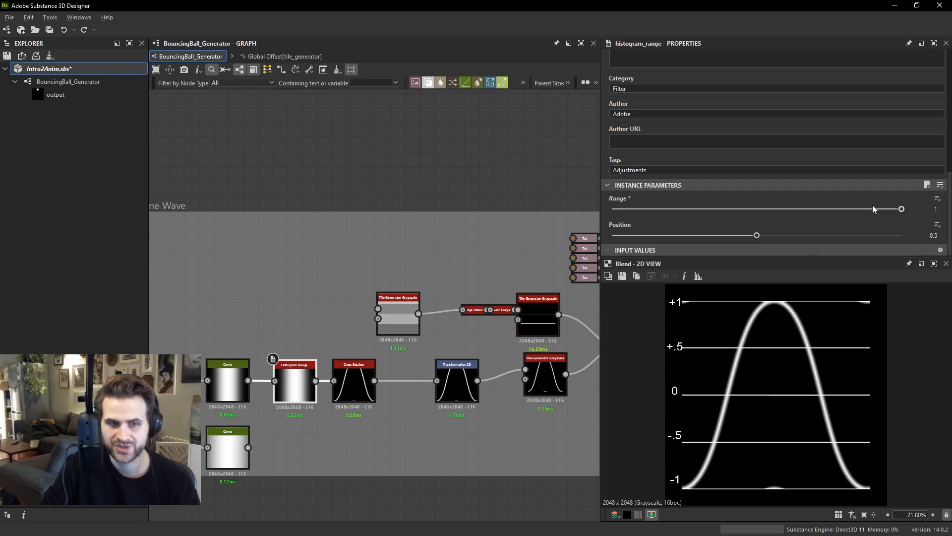
Set the Histogram Range node's Range to 0.5 and its Position to 0.75.
left_click_drag(903, 205, 754, 227)
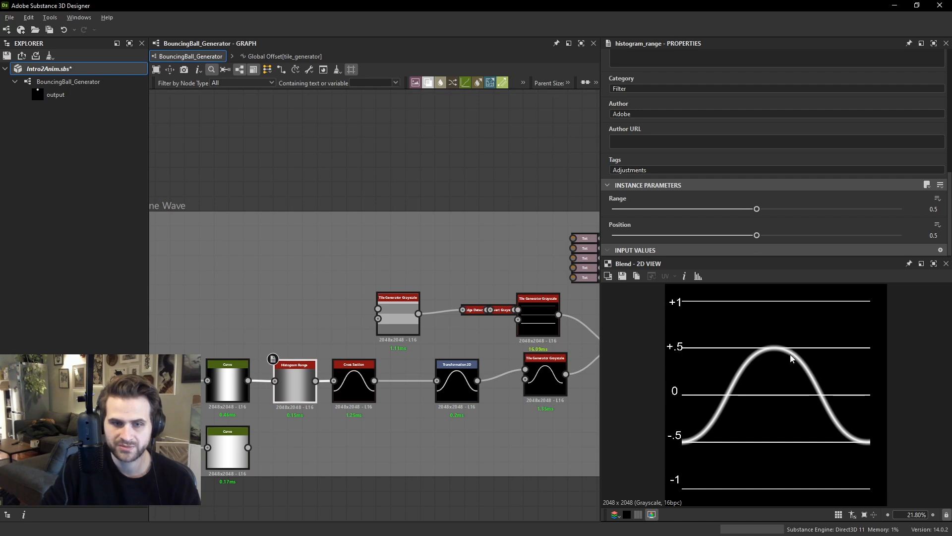
left_click_drag(758, 235, 831, 239)
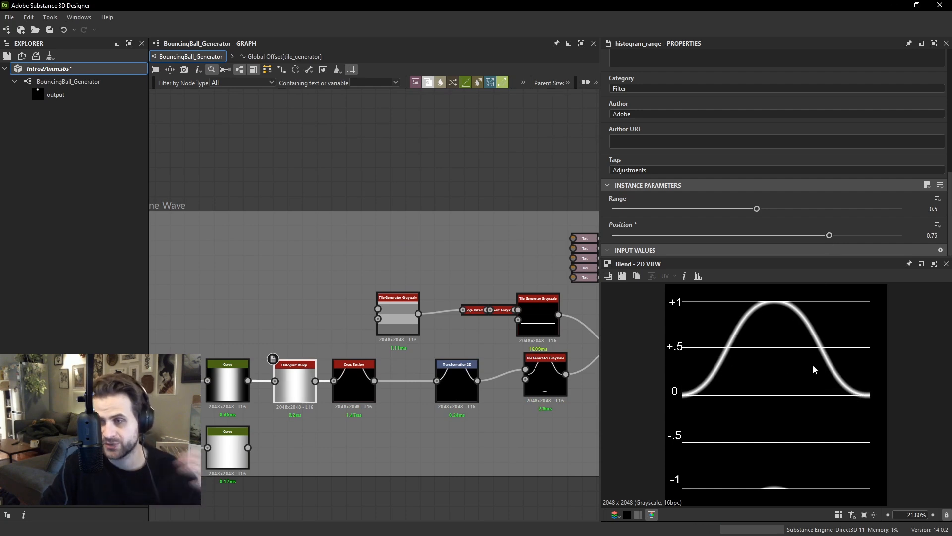
Open the Global Offset function of the second Tile Generator Grayscale node in the main ball chain.
scroll(518, 270, "down", 1)
middle_click_drag(548, 238, 389, 388)
scroll(389, 389, "down", 3)
scroll(426, 232, "up", 7)
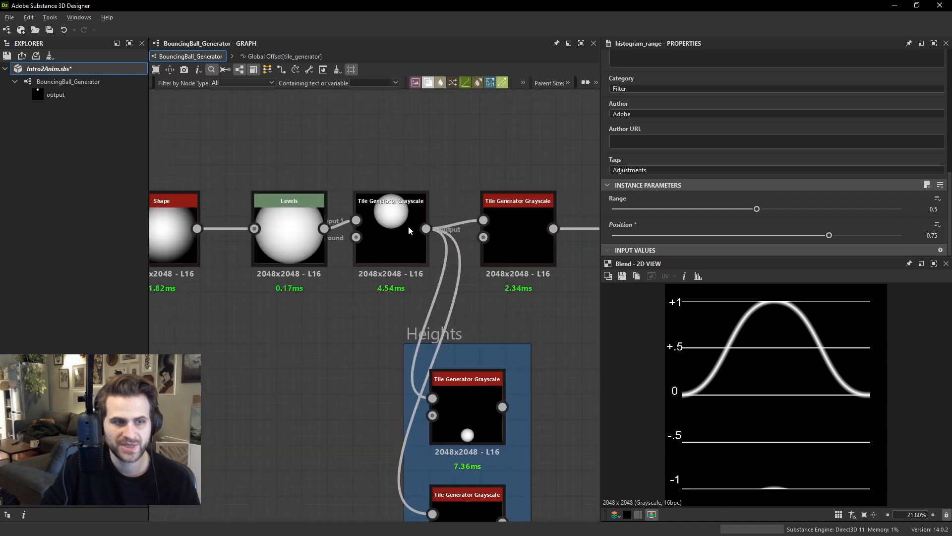
left_click(394, 242)
scroll(796, 187, "down", 5)
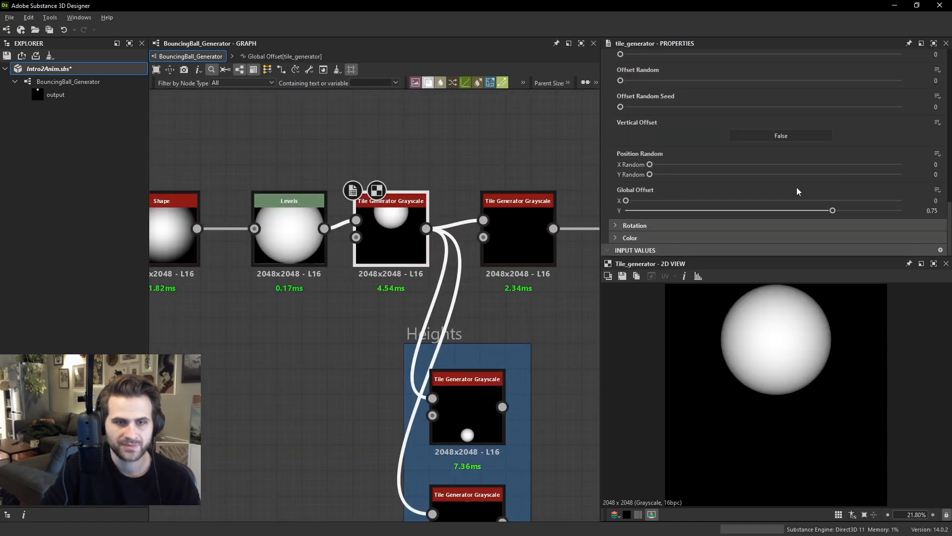
left_click(537, 234)
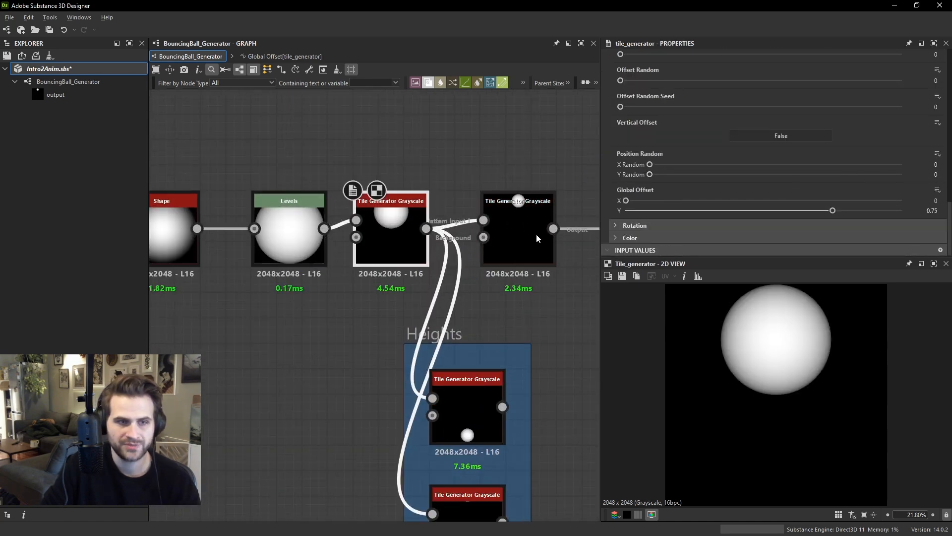
left_click(923, 211)
Make room after the Sine node by moving it left and shifting the -0.3, 0.5 and Linear Interpolation nodes right.
middle_click_drag(452, 391, 442, 334)
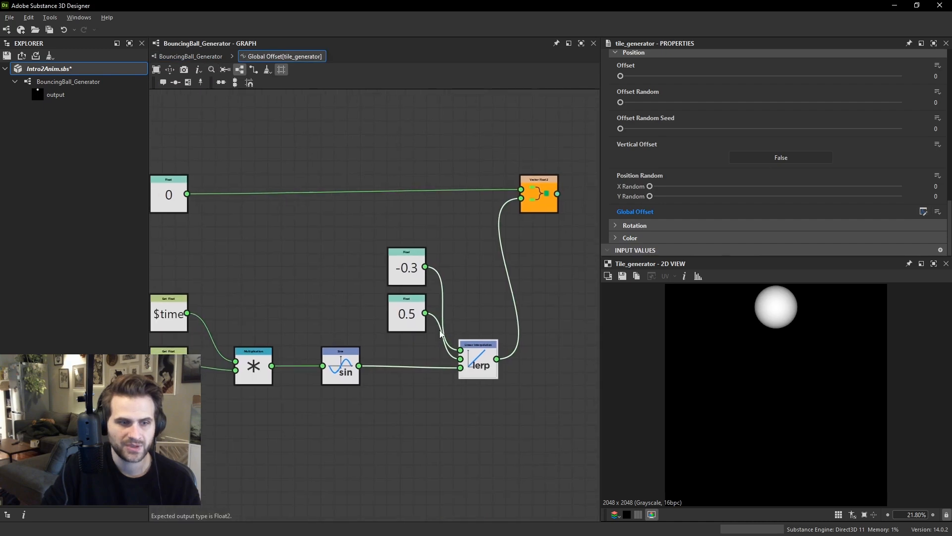
scroll(350, 362, "up", 2)
left_click_drag(348, 359, 329, 359)
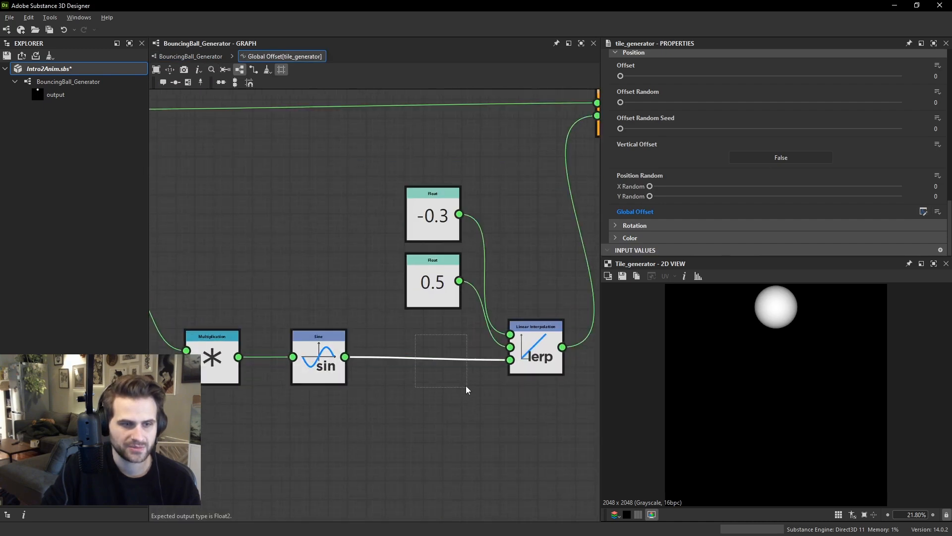
scroll(466, 381, "down", 2)
left_click_drag(546, 389, 422, 255)
left_click_drag(440, 265, 487, 272)
Add a Multiplication node below the Sine node's output and connect the Sine output to its first input.
left_click(446, 425)
key("space")
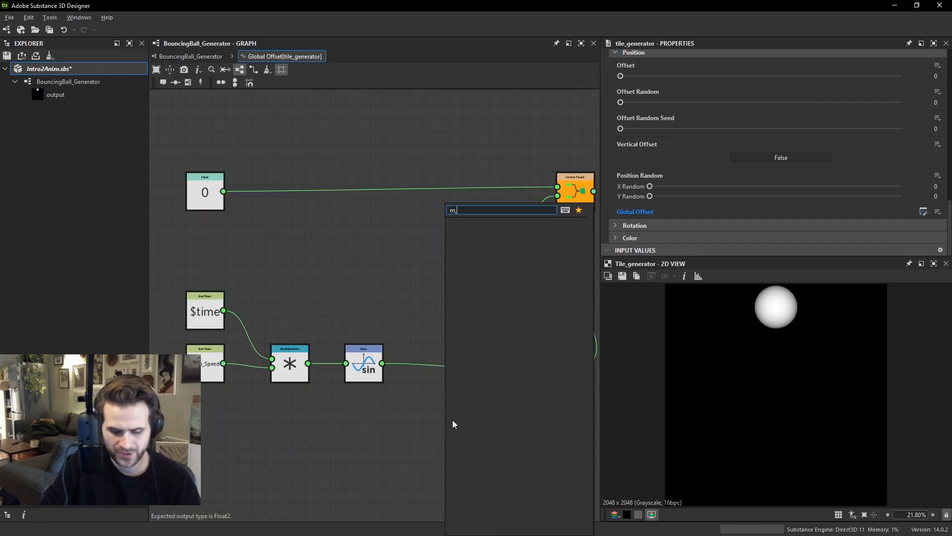
left_click(411, 422)
key("space")
type("mul")
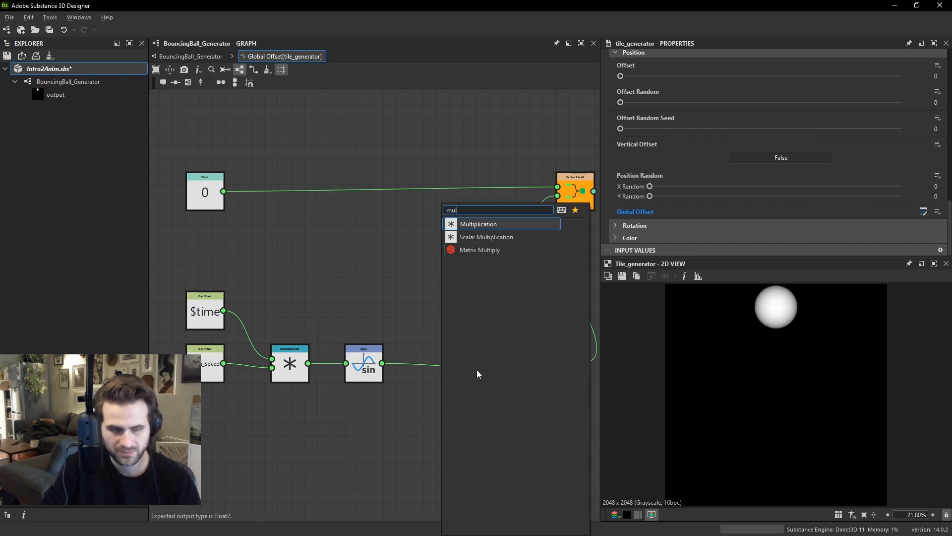
key("Return")
scroll(382, 371, "up", 1)
scroll(381, 368, "up", 1)
left_click_drag(382, 362, 443, 430)
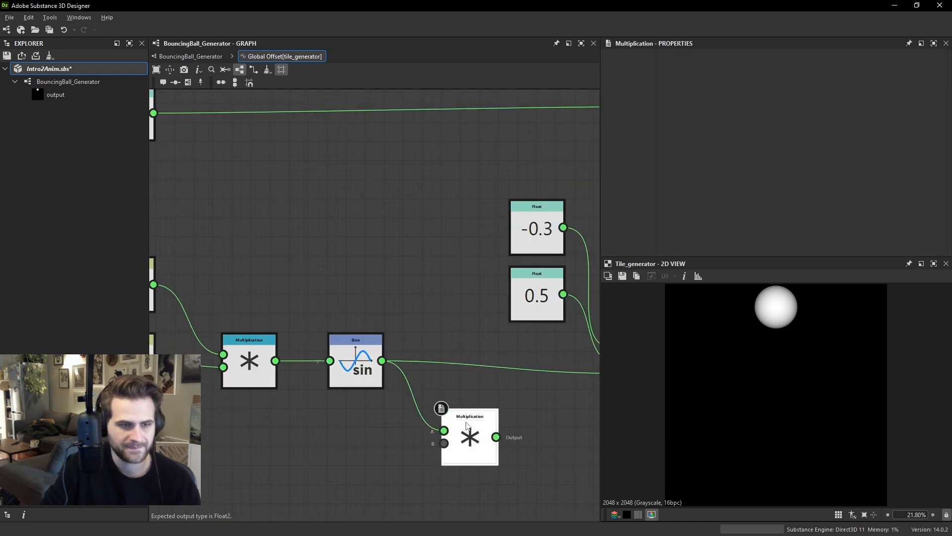
Add a Float node with the value 0.5, connect it to the new Multiplication node's second input, and reposition that Multiplication node.
left_click(348, 472)
key("space")
type("fl")
key("Return")
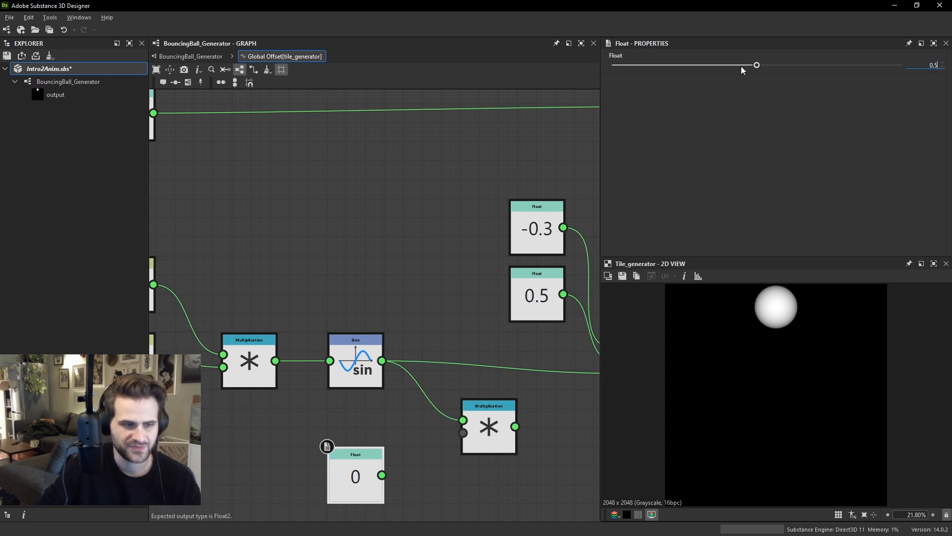
left_click(433, 454)
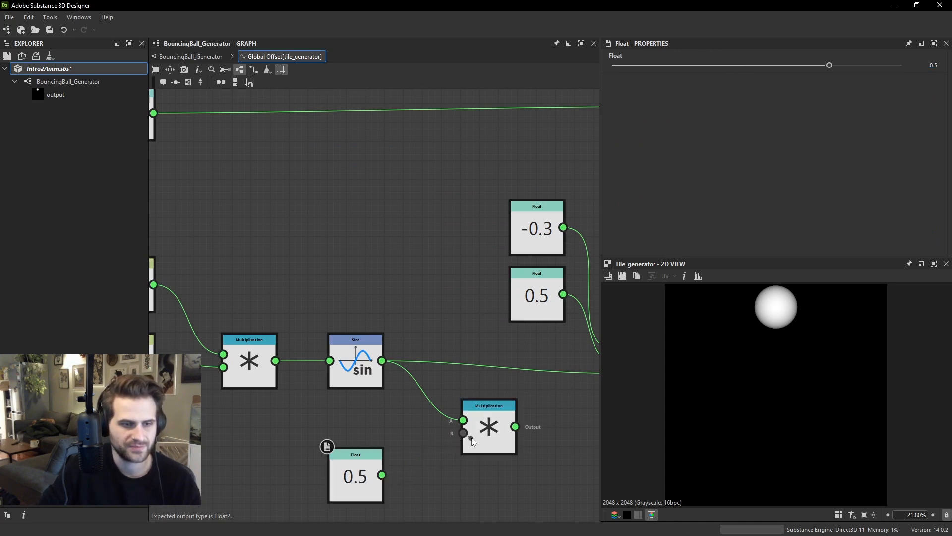
left_click_drag(471, 439, 381, 475)
middle_click_drag(397, 471, 370, 469)
left_click_drag(464, 431, 425, 439)
Place an Add node after the new Multiplication node and feed it the Multiplication output and the lower 0.5 Float.
key("space")
type("a")
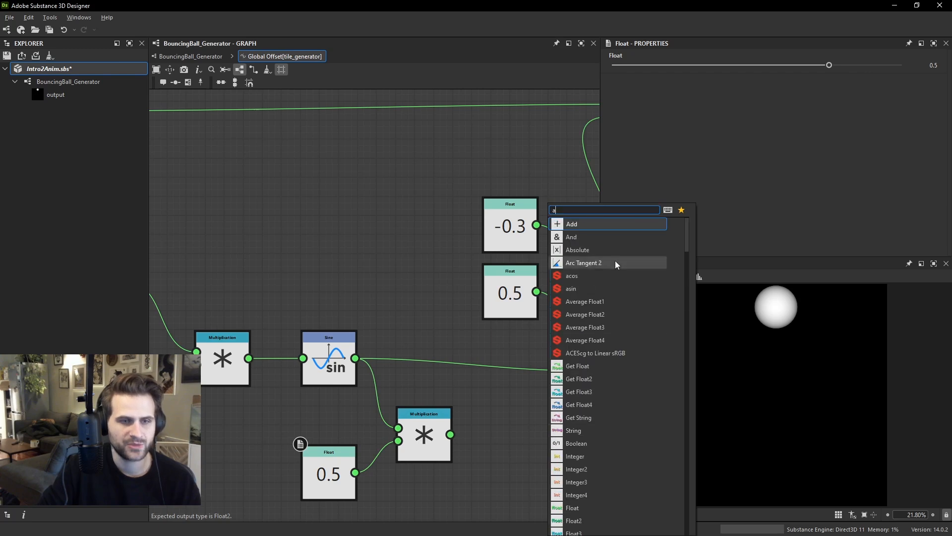
left_click(606, 225)
middle_click_drag(454, 423, 427, 385)
left_click_drag(423, 396, 490, 434)
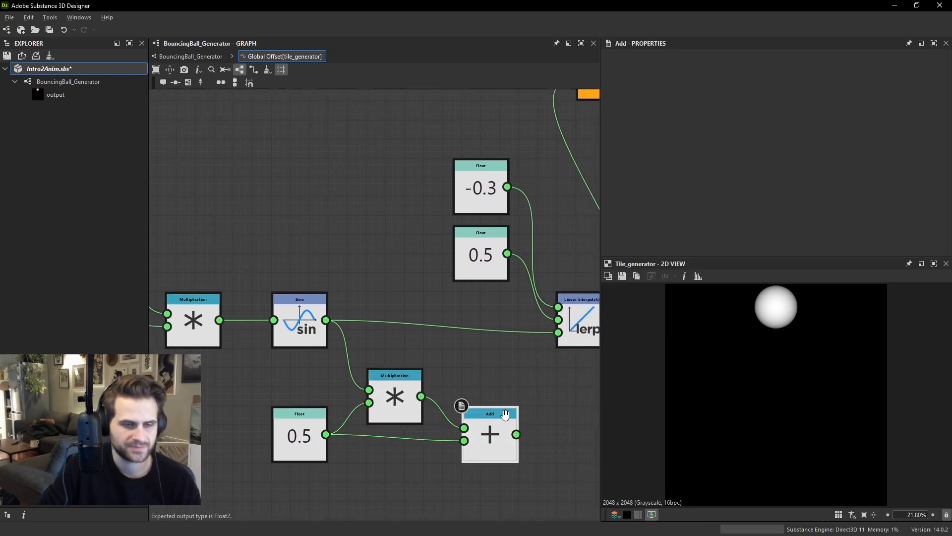
Connect the Add node's output to the Linear Interpolation node's third input in place of the Sine output, and move the Linear Interpolation node up.
middle_click_drag(524, 426, 442, 428)
left_click_drag(437, 437, 479, 334)
left_click_drag(507, 339, 528, 320)
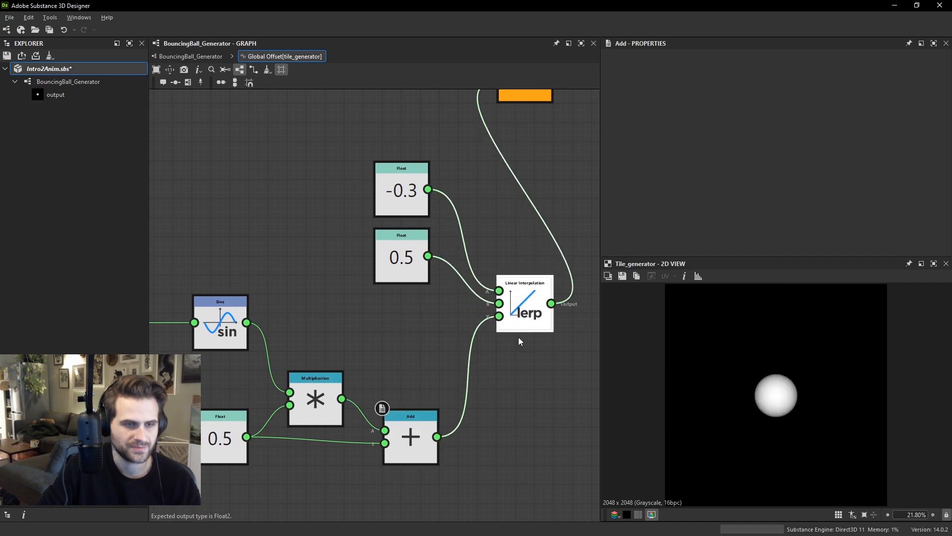
left_click(519, 358)
key("space")
type("sin")
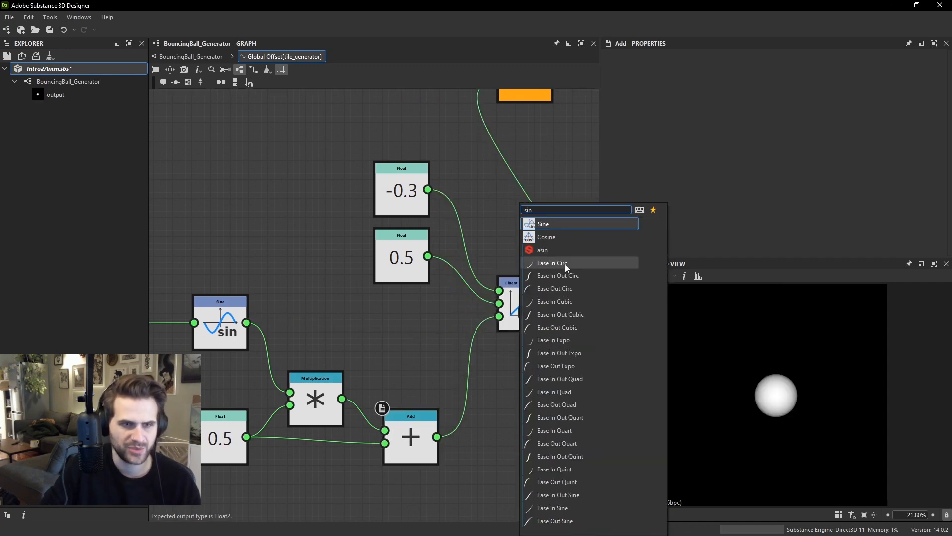
key("Escape")
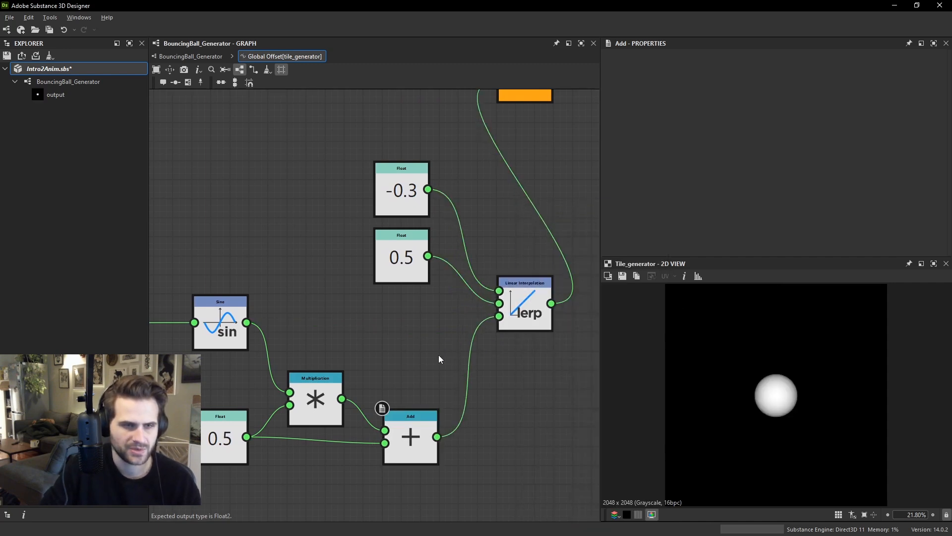
Place a [-1, 1] to [0,1] function node above the Add node as a ready-made alternative, and delete it again.
key("space")
type("0")
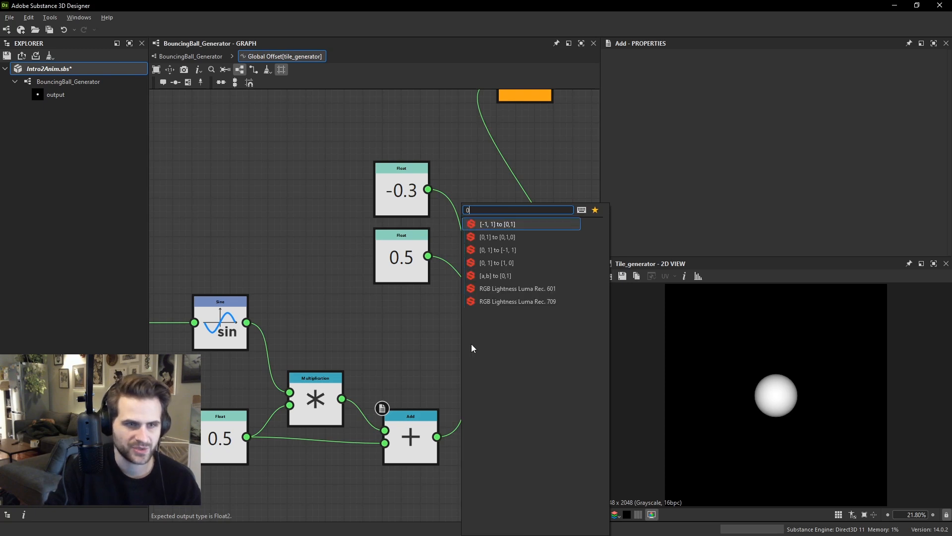
left_click(509, 224)
left_click_drag(471, 347, 395, 348)
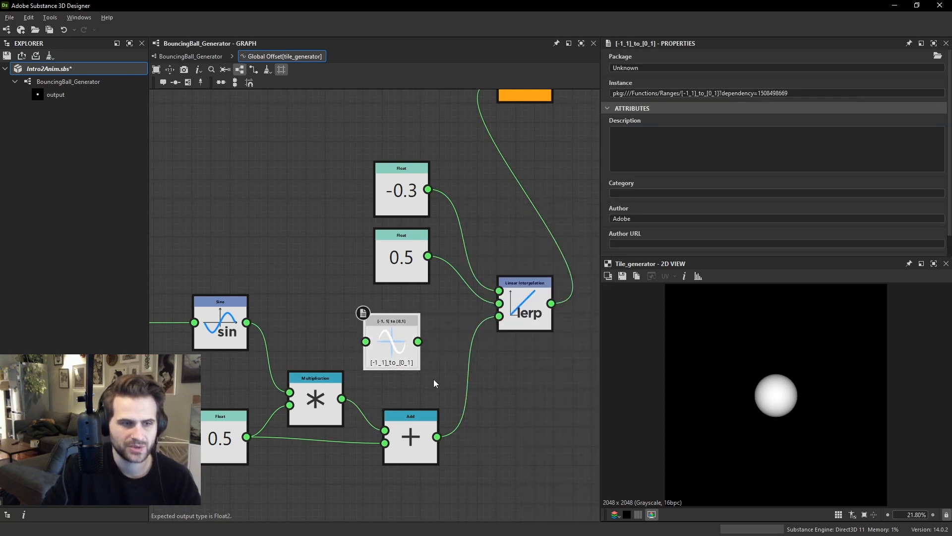
scroll(409, 372, "down", 3)
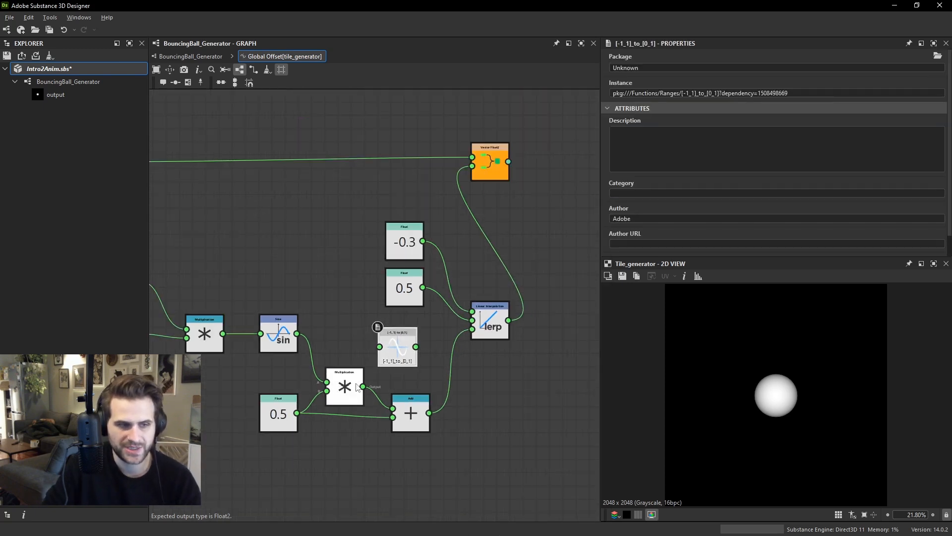
scroll(416, 350, "up", 2)
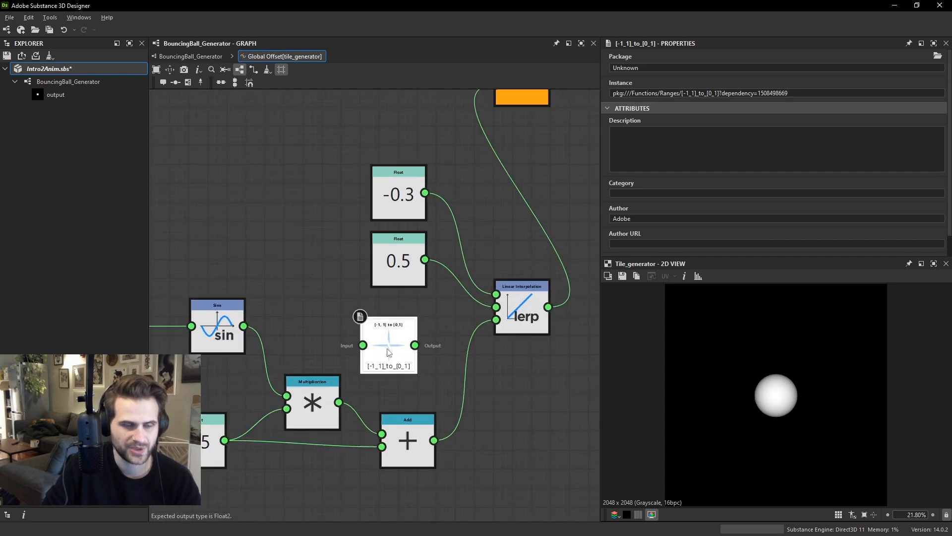
scroll(454, 392, "down", 3)
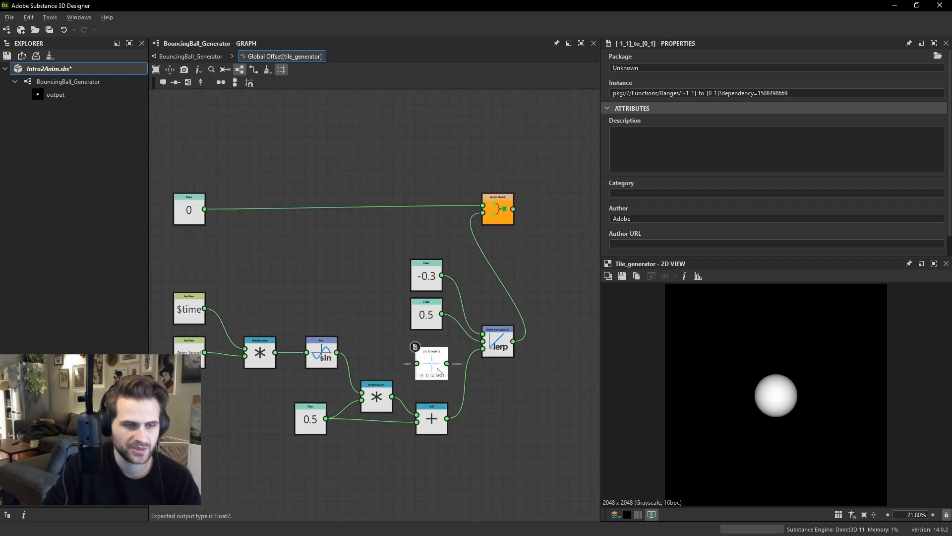
key("Delete")
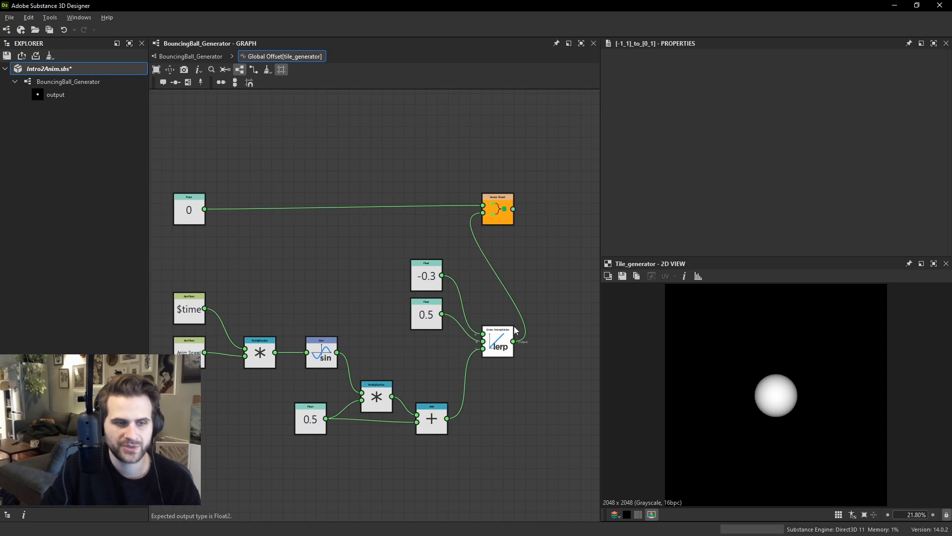
Move the Linear Interpolation node up slightly, then save the Intro2Anim package and republish its .sbsar file.
left_click_drag(515, 330, 515, 307)
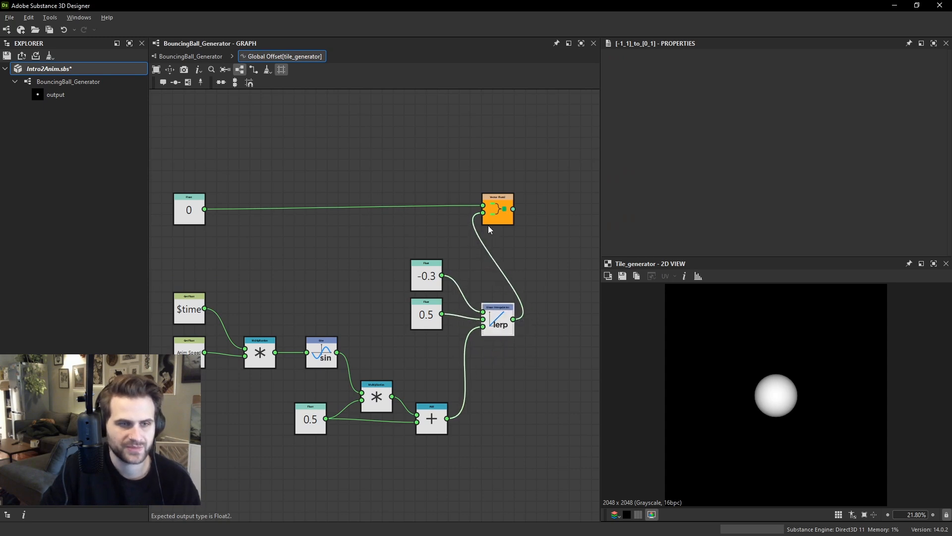
key("ctrl+s")
right_click(94, 70)
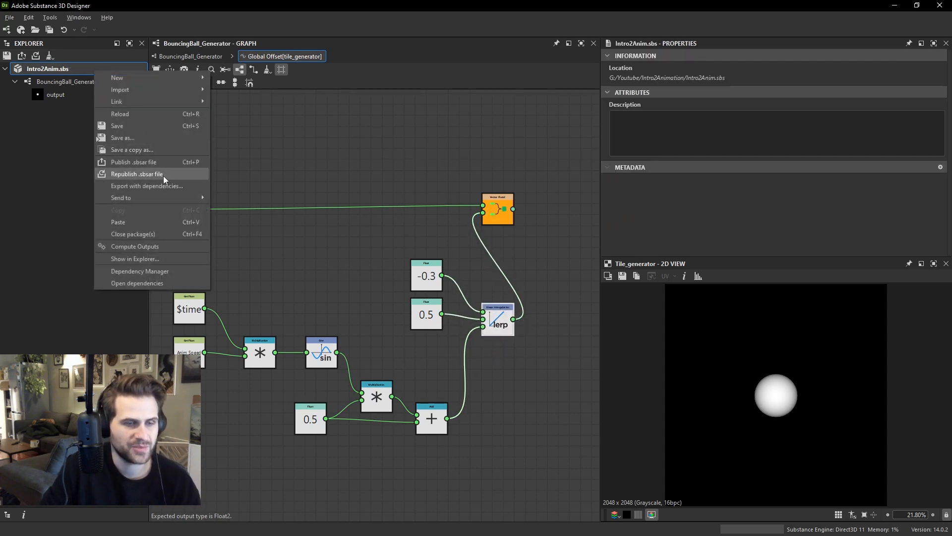
left_click(163, 174)
Switch to Substance Player, reload the republished Intro2Anim.sbsar and play the ball animation for a while.
key("alt+Tab")
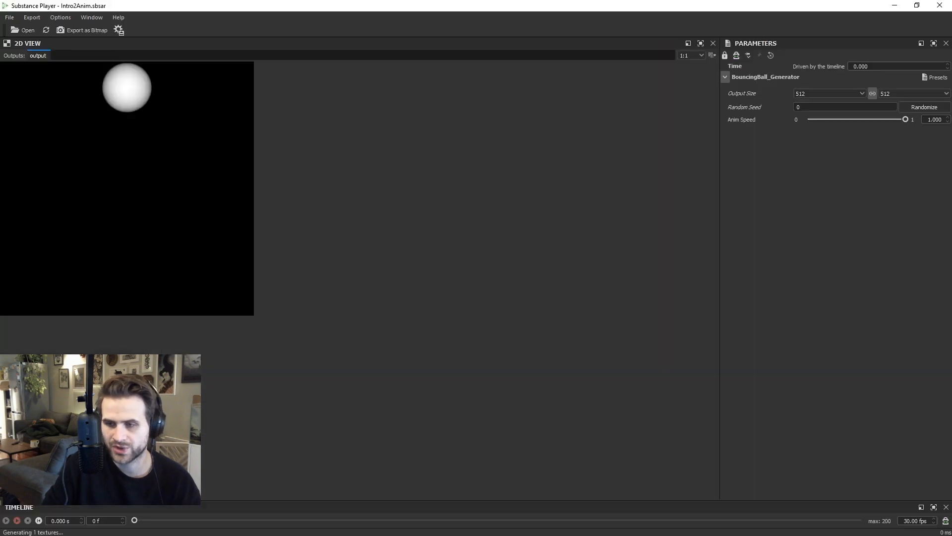
left_click(46, 30)
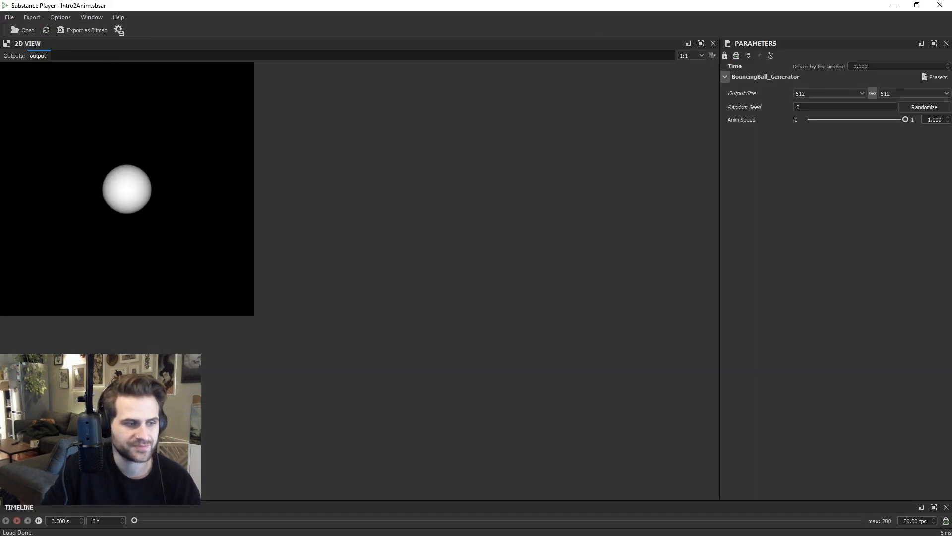
left_click(18, 521)
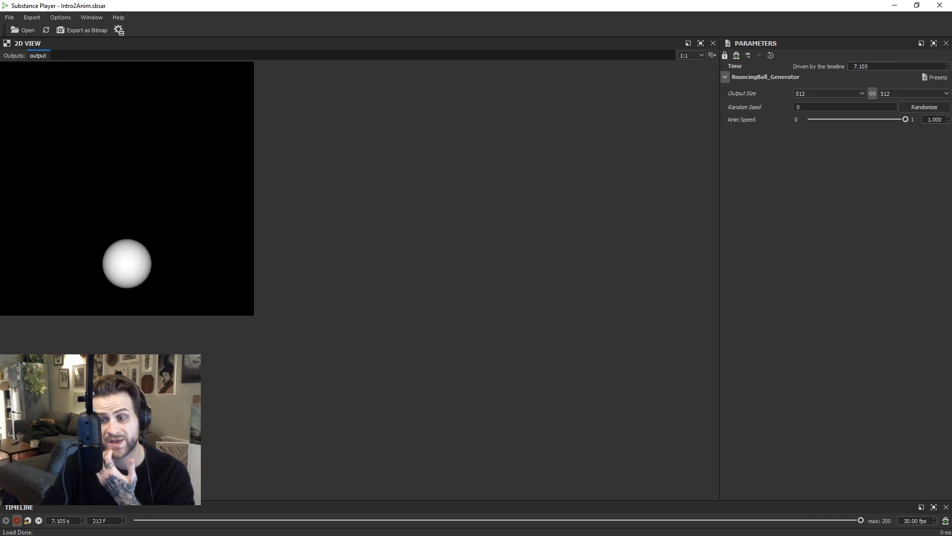
left_click(27, 522)
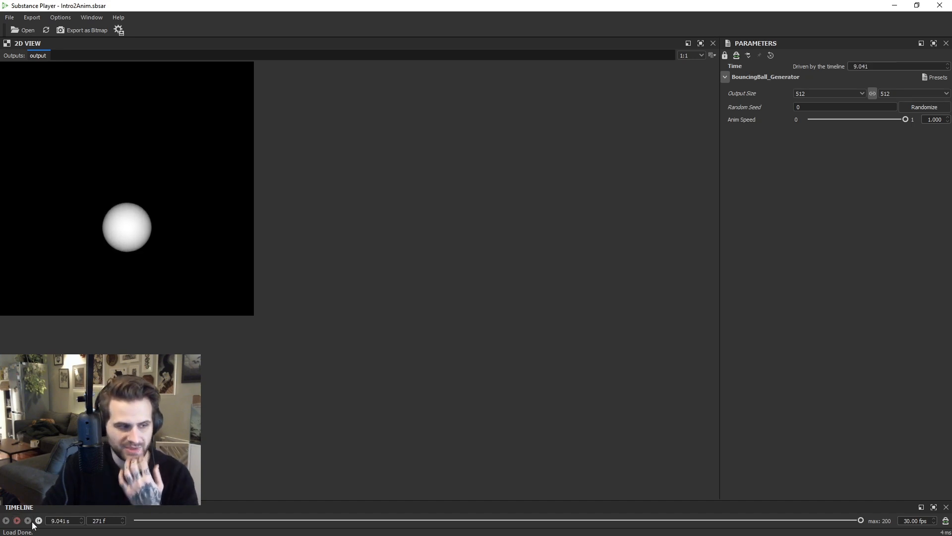
Play the animation from the start with Anim Speed set to 5000 and again at 5, and rewind the timeline.
left_click(39, 520)
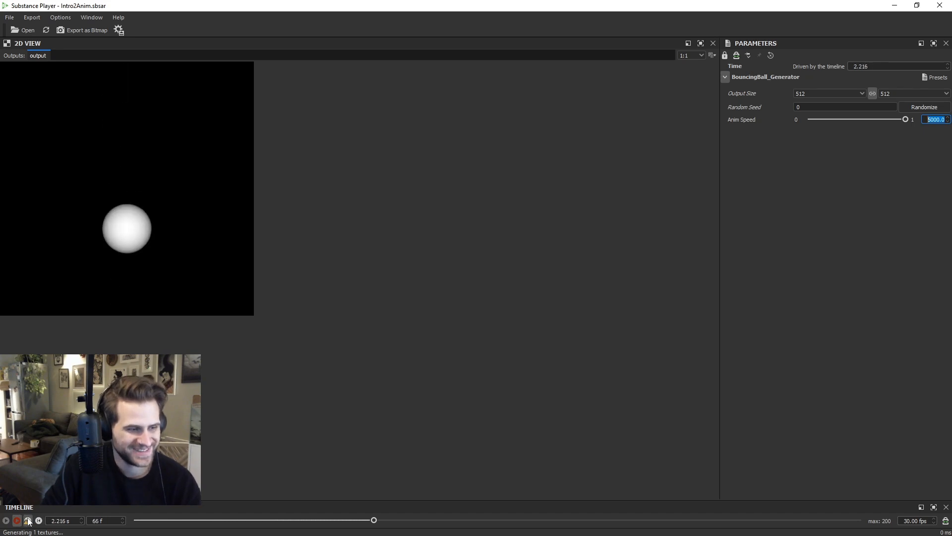
left_click(28, 520)
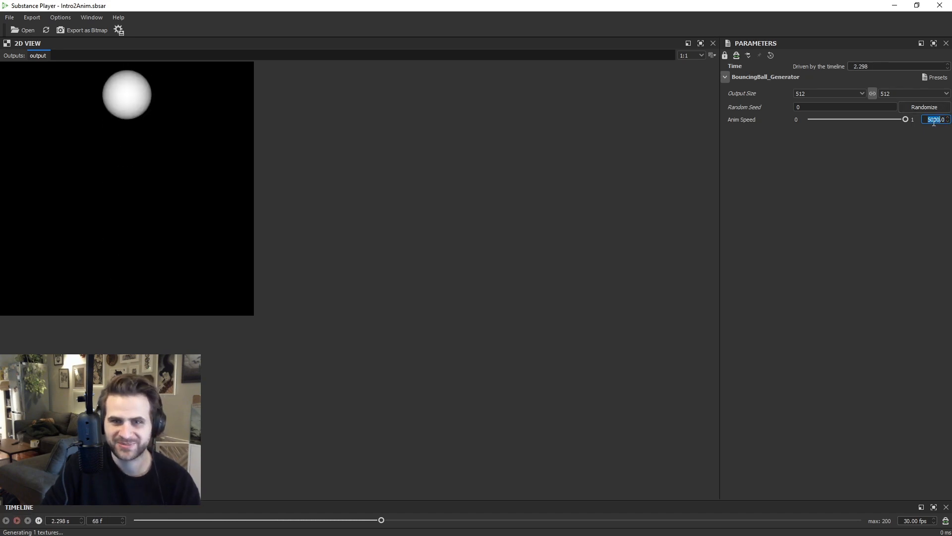
type("5")
key("Return")
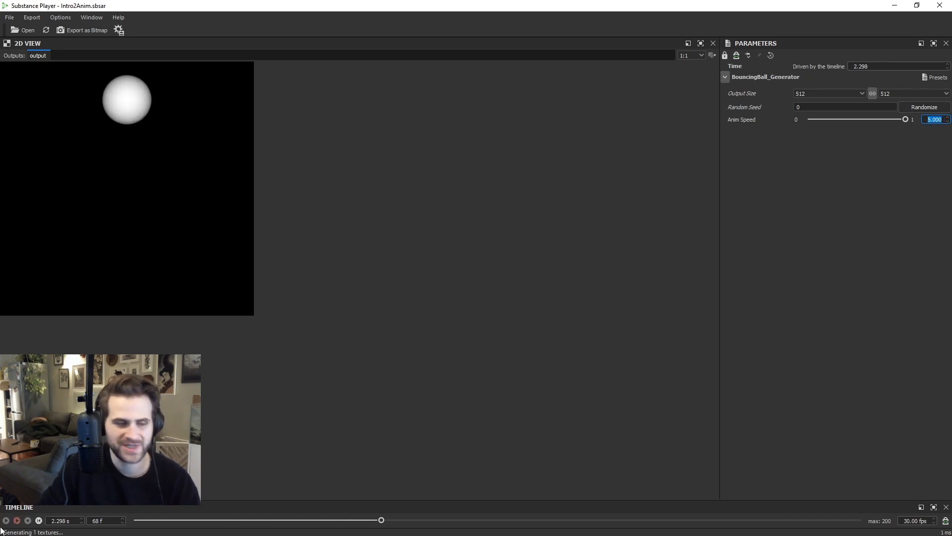
left_click(28, 520)
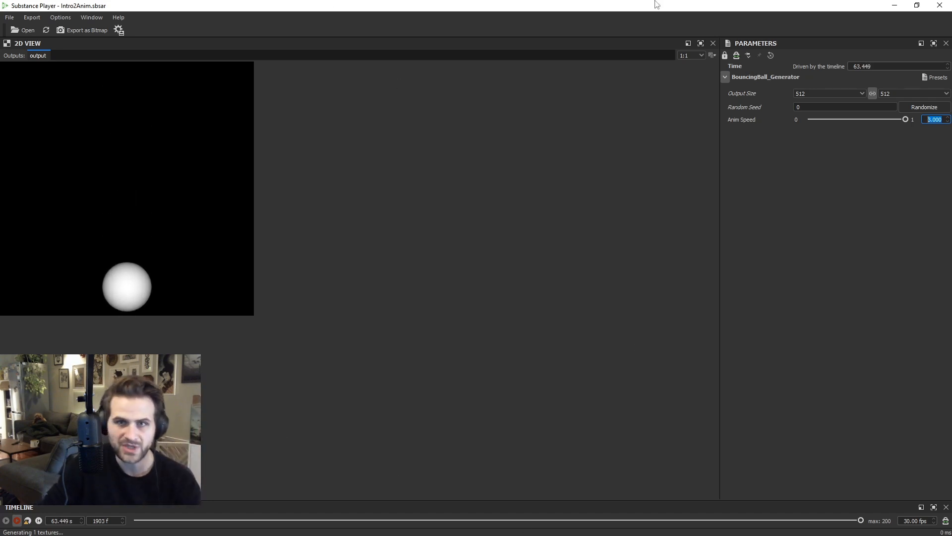
left_click(39, 520)
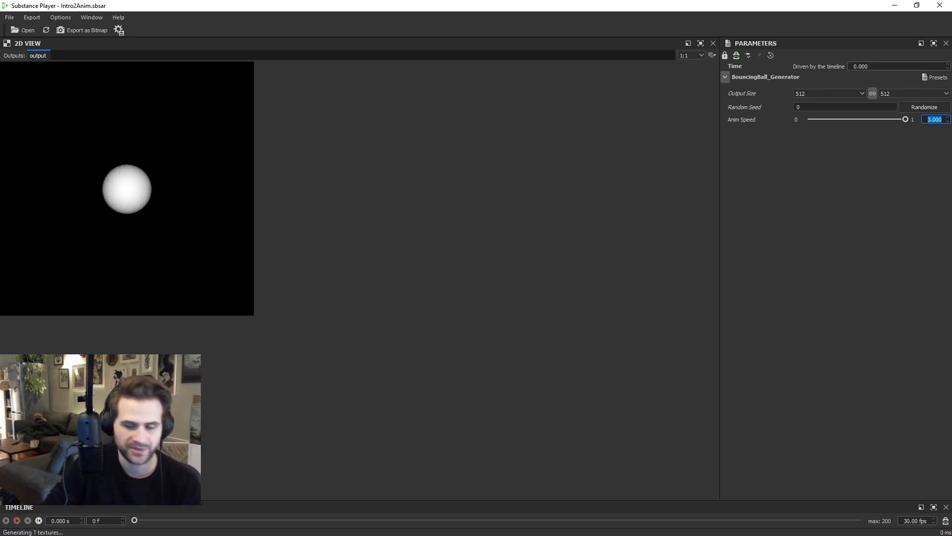
Switch back to Substance Designer, return to the BouncingBall_Generator graph and preview the final Blend node of the Sine Wave frame.
key("alt+Tab")
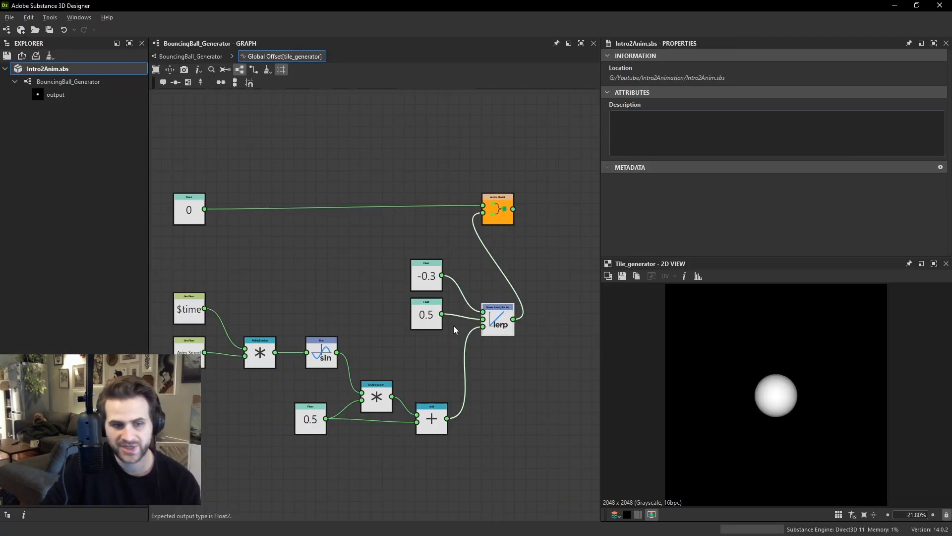
scroll(471, 367, "down", 3)
middle_click_drag(459, 342, 383, 203)
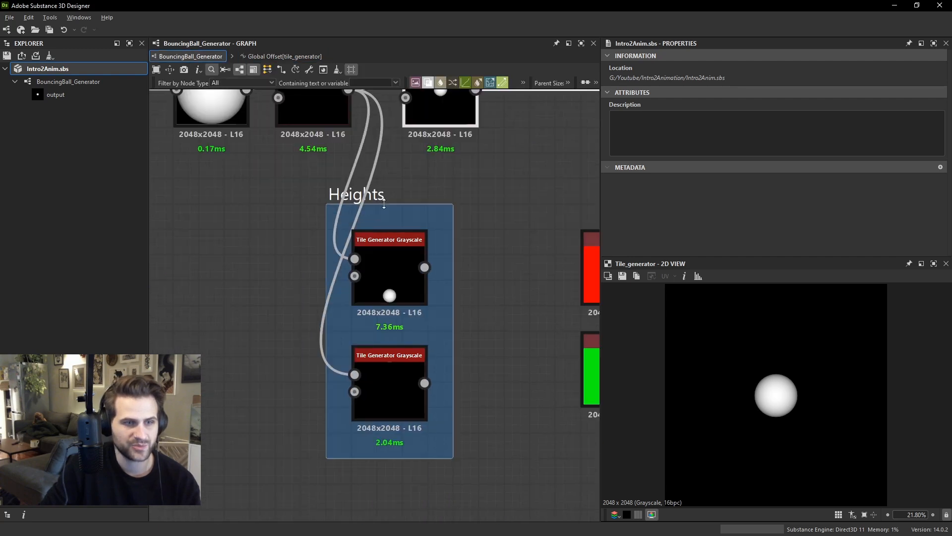
scroll(352, 353, "down", 3)
middle_click_drag(342, 452, 379, 144)
left_click(470, 346)
double_click(470, 346)
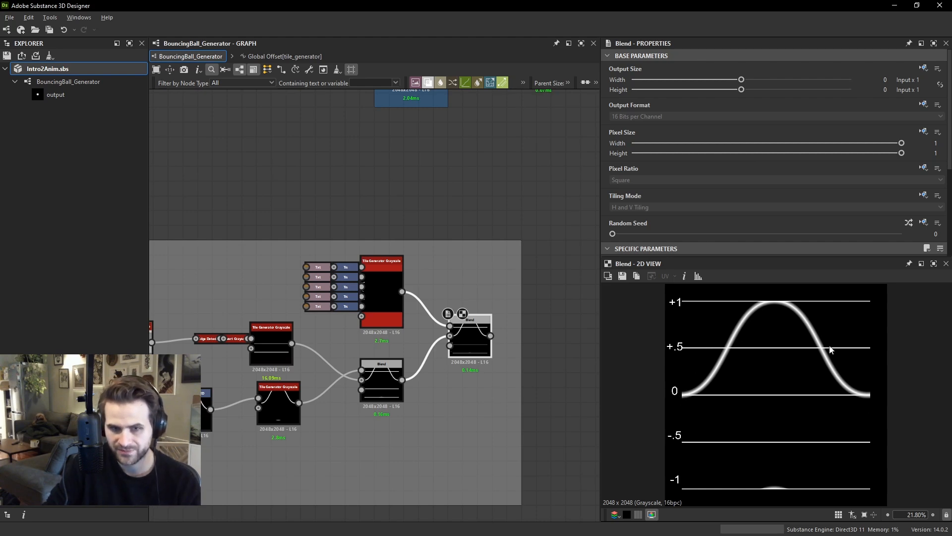
Connect the lower Curve node's output to the Cross Section node in place of the Histogram Range and preview the Cross Section tiled.
scroll(467, 301, "down", 3)
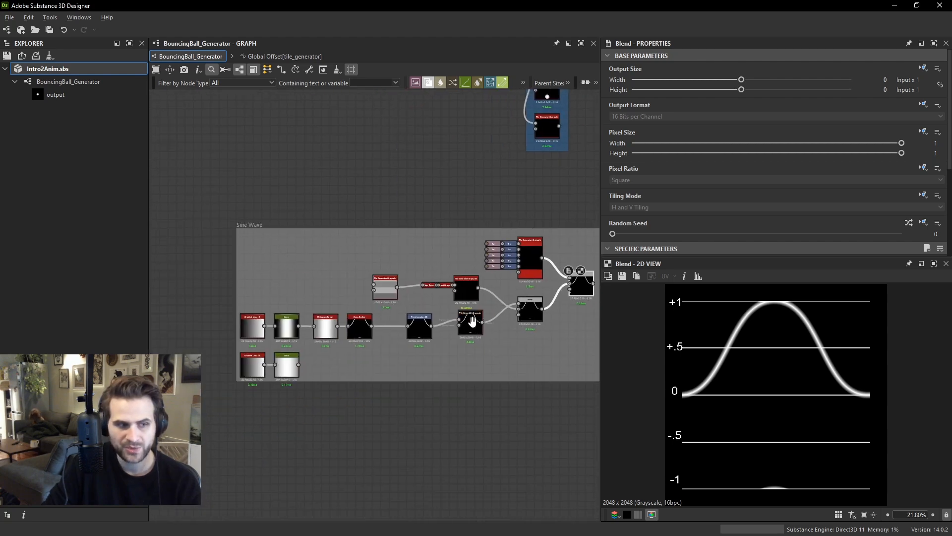
scroll(360, 351, "up", 2)
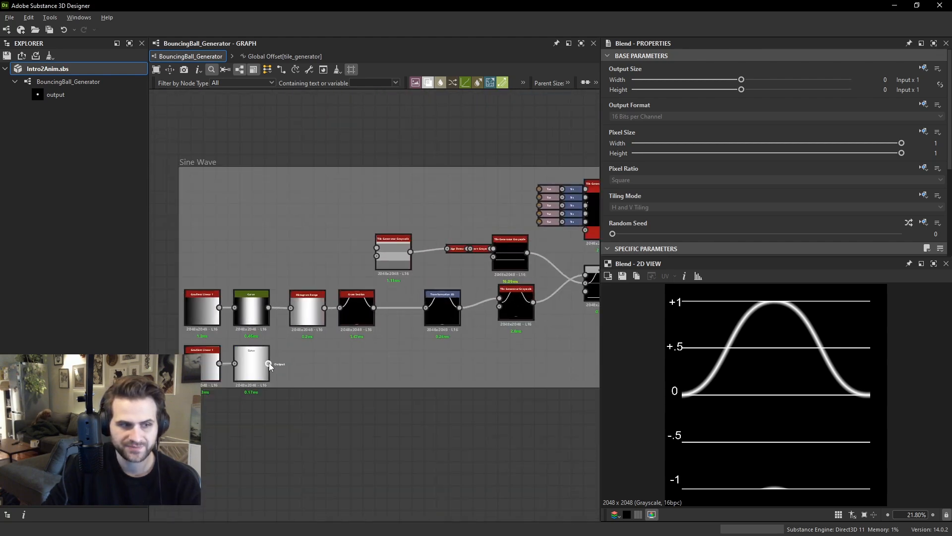
left_click_drag(268, 363, 308, 317)
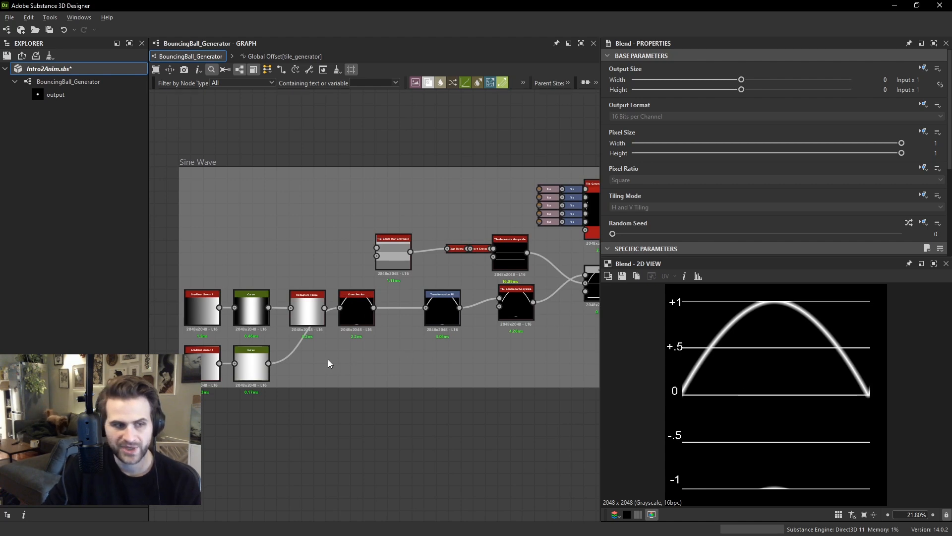
double_click(357, 310)
key("space")
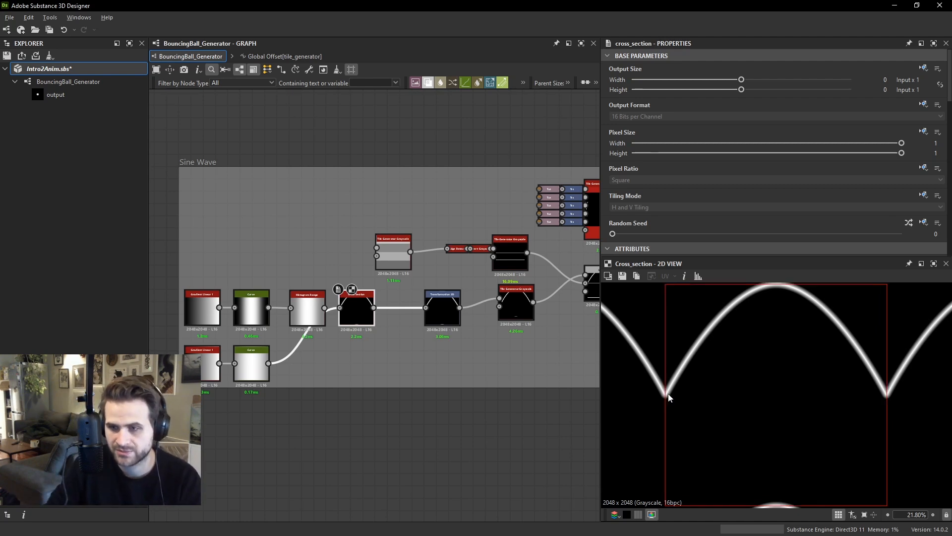
Preview the final Blend node of the Sine Wave frame again to compare the bounce curve with the scale lines.
scroll(483, 302, "down", 3)
middle_click_drag(484, 302, 408, 315)
scroll(511, 278, "up", 3)
double_click(520, 283)
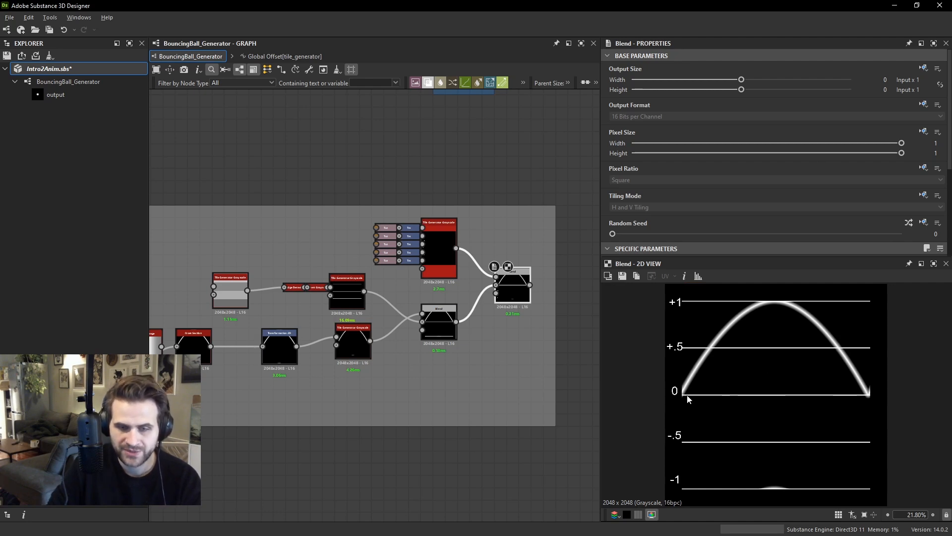
Reconnect the Histogram Range node's output to the Cross Section node in place of the lower Curve.
middle_click_drag(320, 342, 423, 365)
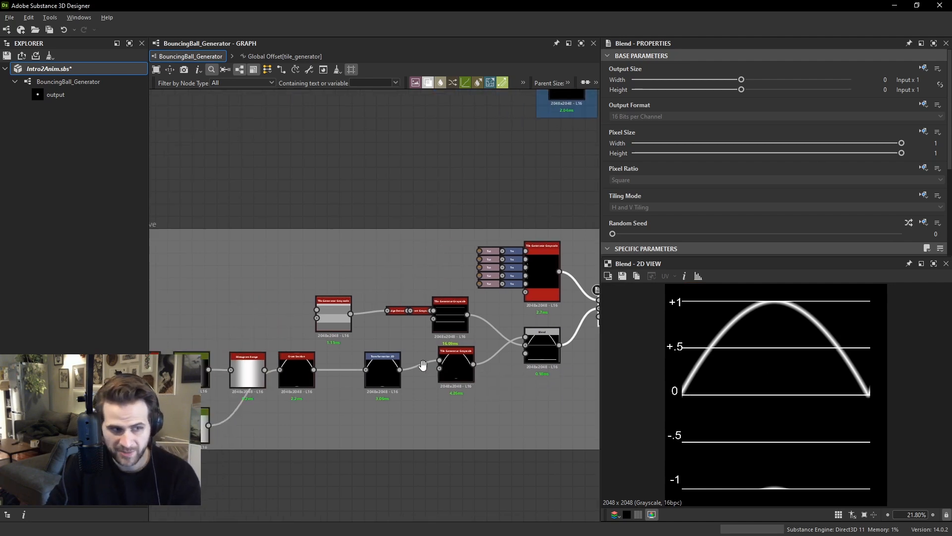
scroll(328, 363, "down", 1)
left_click_drag(229, 367, 247, 367)
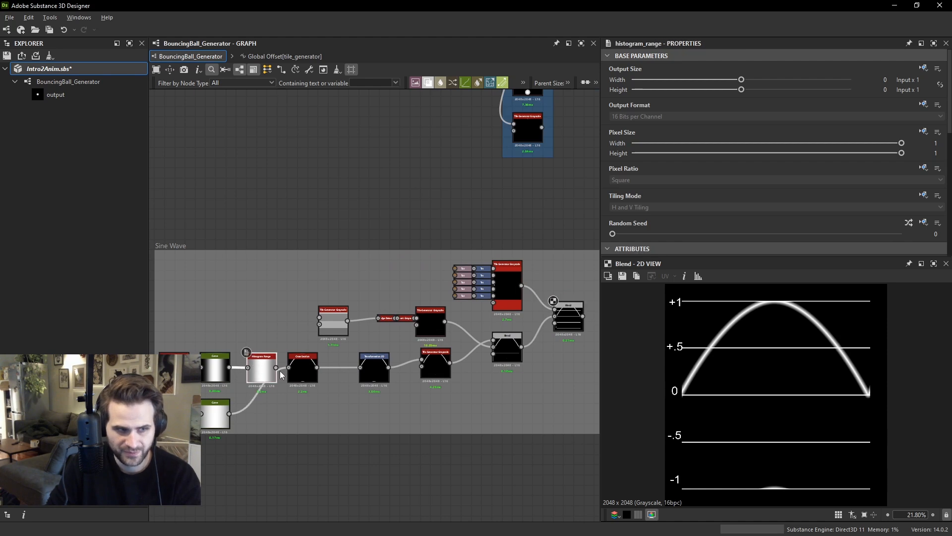
middle_click_drag(546, 360, 528, 364)
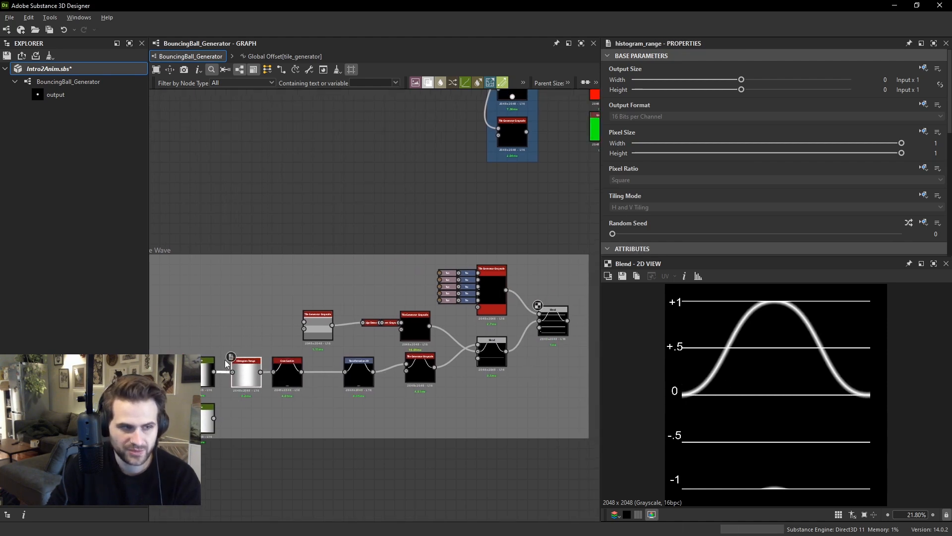
Set the Histogram Range node's Position to 0.5 and its Range to 1.
scroll(831, 218, "down", 5)
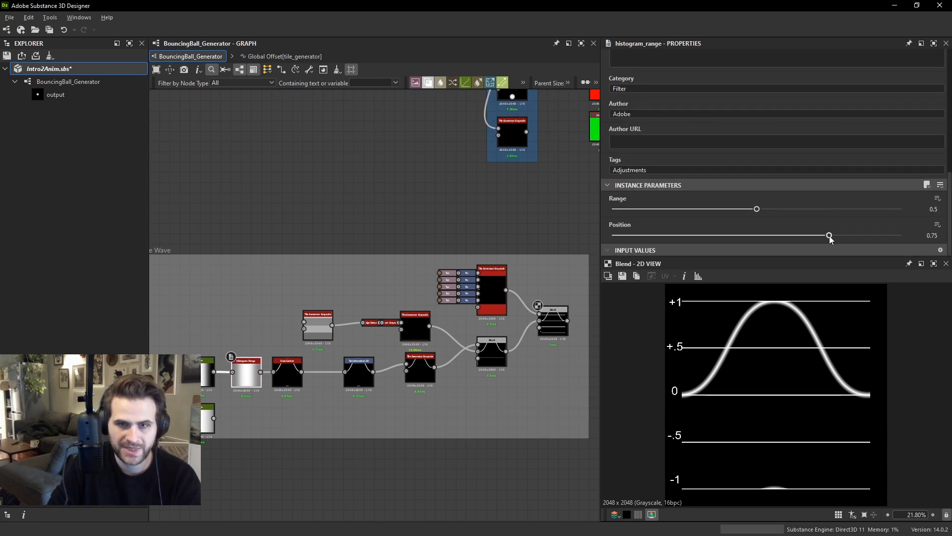
left_click_drag(829, 236, 759, 242)
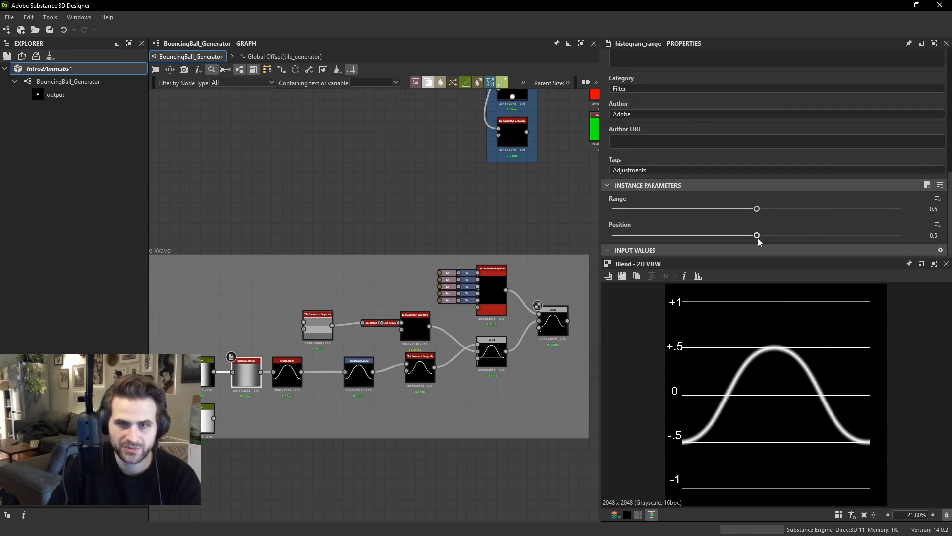
left_click_drag(763, 209, 908, 210)
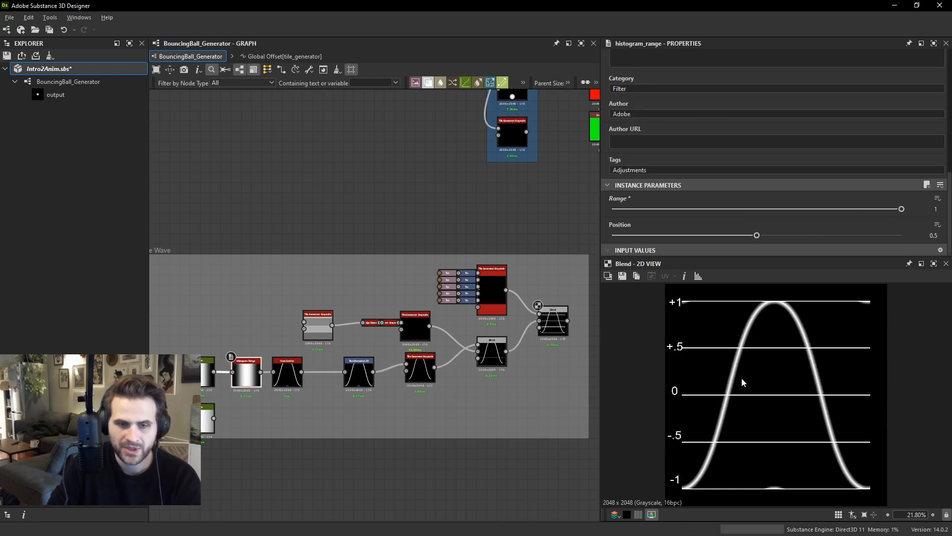
Examine the sine curve in the 2D preview up close around the 0 and +.5 lines.
scroll(776, 335, "up", 2)
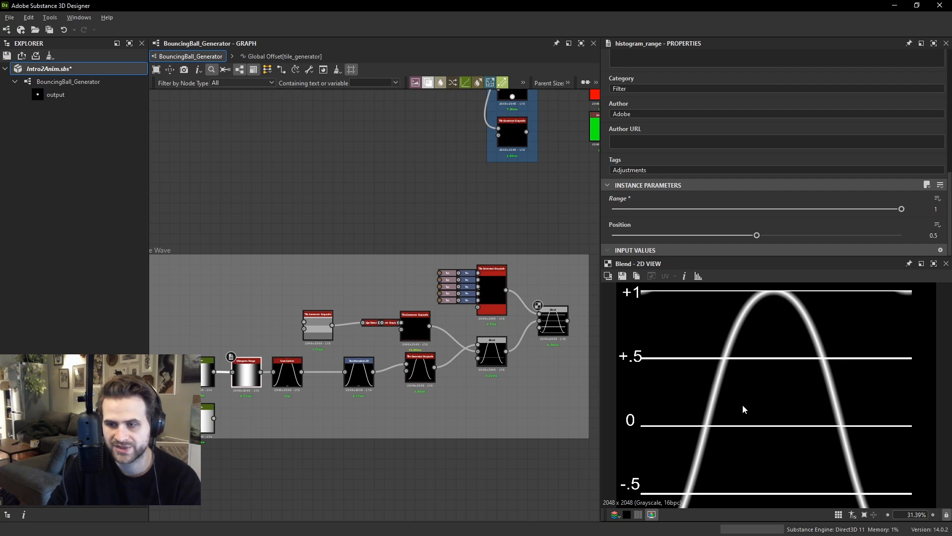
scroll(700, 436, "down", 2)
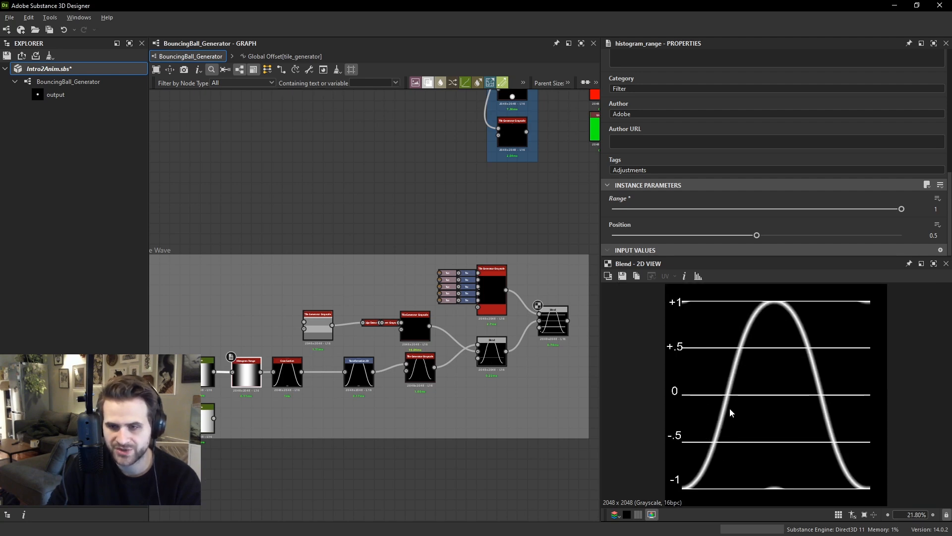
scroll(731, 409, "up", 6)
scroll(769, 447, "down", 1)
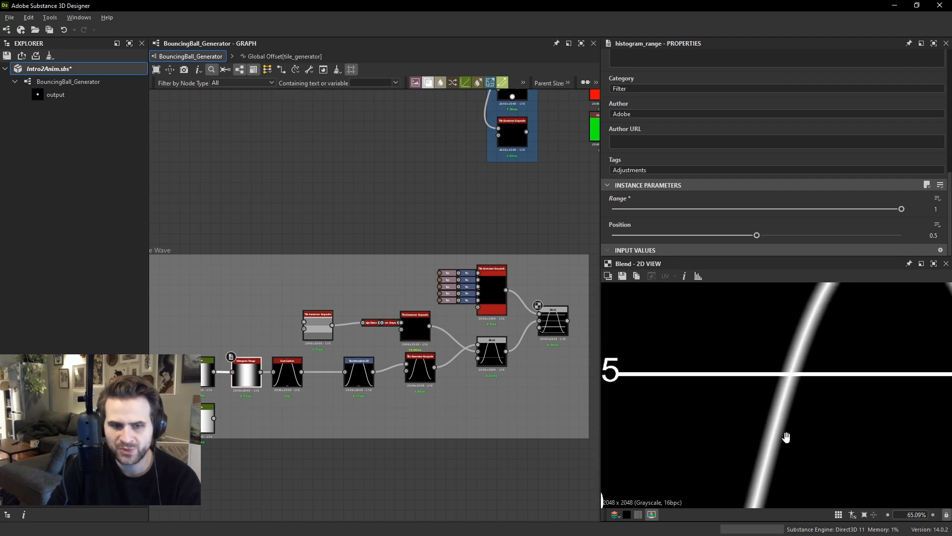
middle_click_drag(773, 432, 770, 404)
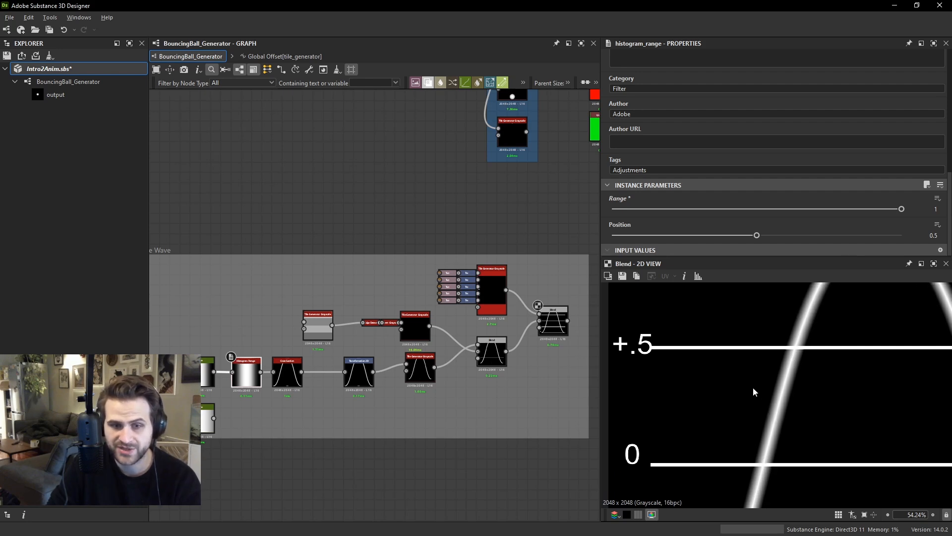
scroll(763, 470, "down", 1)
scroll(758, 474, "down", 1)
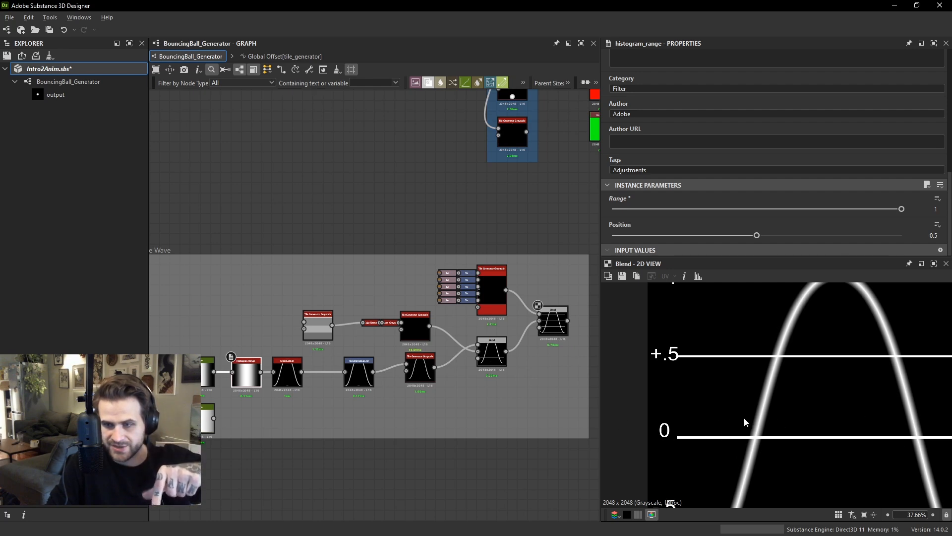
middle_click_drag(785, 390, 721, 420)
scroll(693, 453, "up", 1)
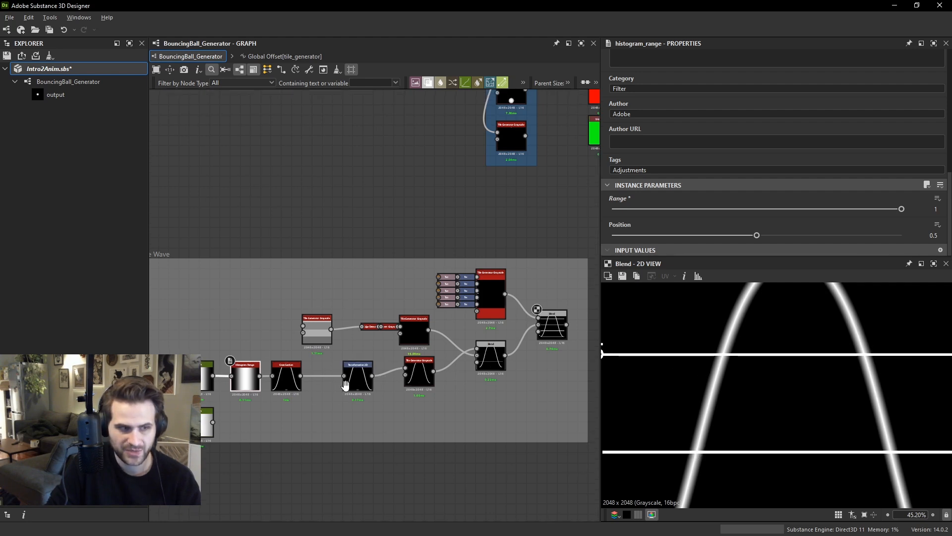
Feed the lower Curve node into the Histogram Range in place of the upper Curve, and preview the Cross Section node tiled.
middle_click_drag(218, 412, 241, 410)
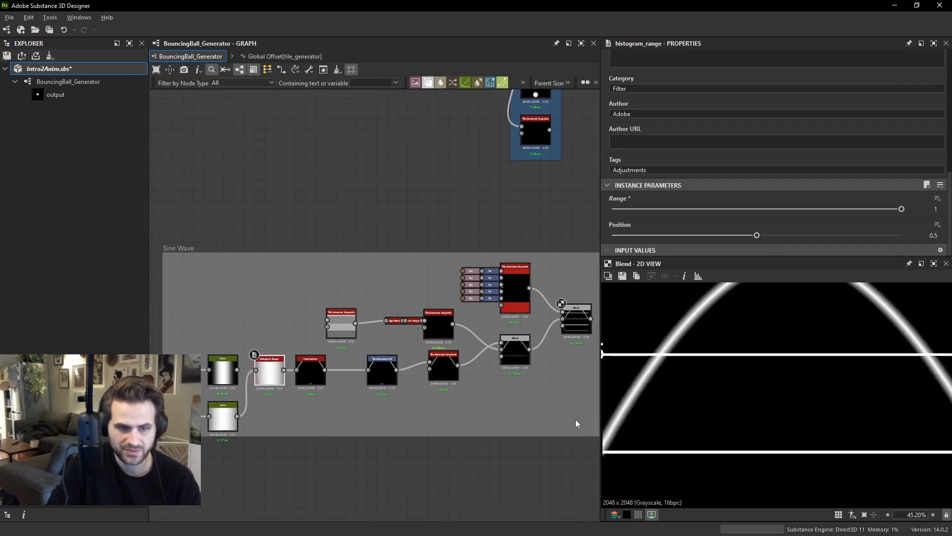
scroll(829, 406, "down", 2)
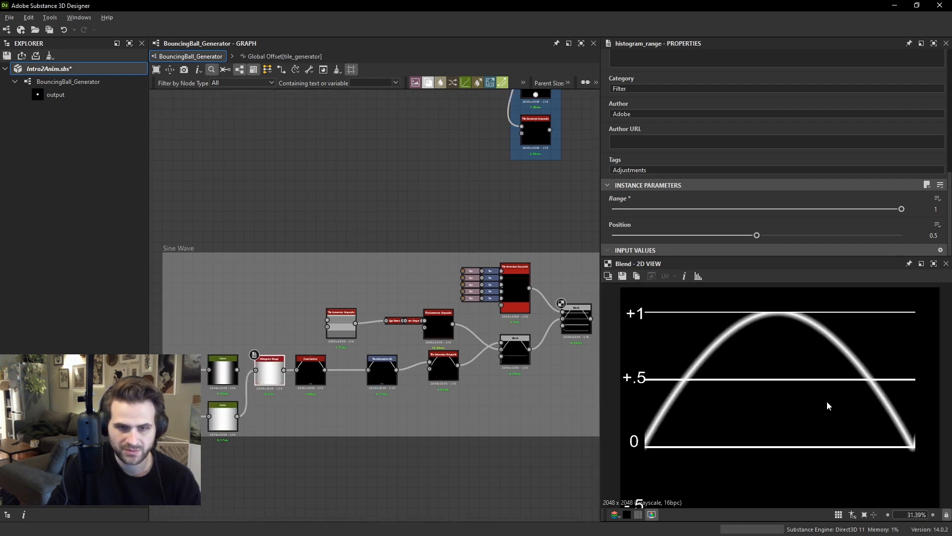
double_click(304, 371)
key("space")
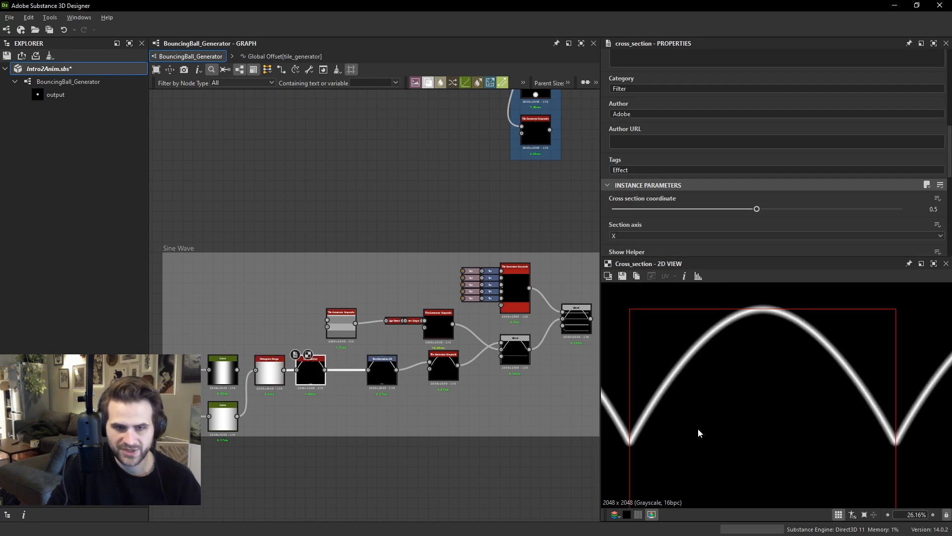
middle_click_drag(698, 430, 731, 416)
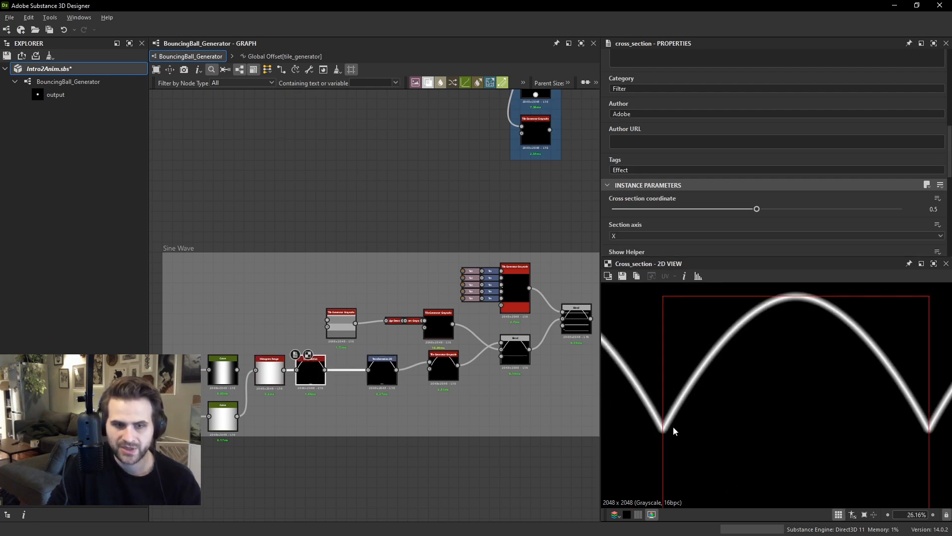
Turn off tiling in the 2D preview and open the Global Offset function of the Tile Generator Grayscale node that feeds the output.
key("space")
scroll(385, 296, "down", 2)
middle_click_drag(380, 302, 290, 437)
scroll(394, 228, "up", 3)
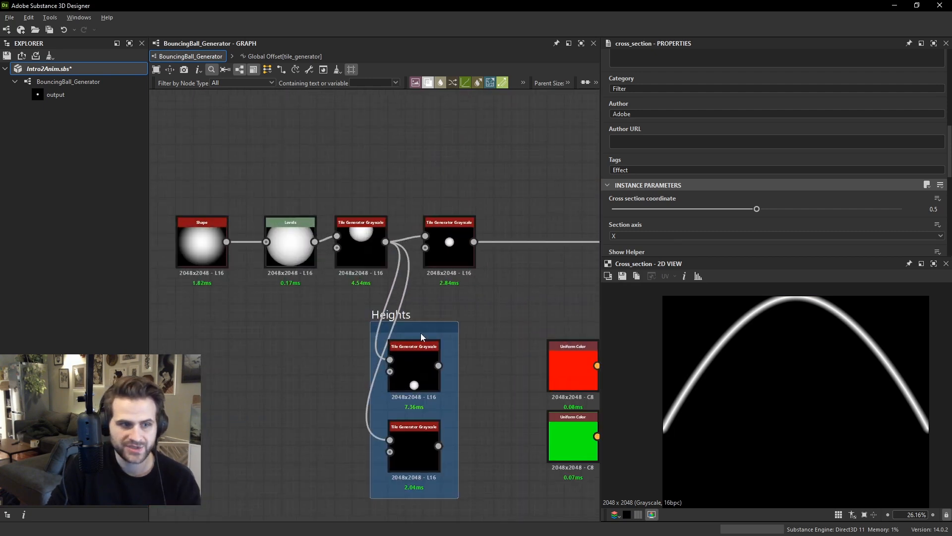
double_click(445, 246)
scroll(748, 214, "down", 10)
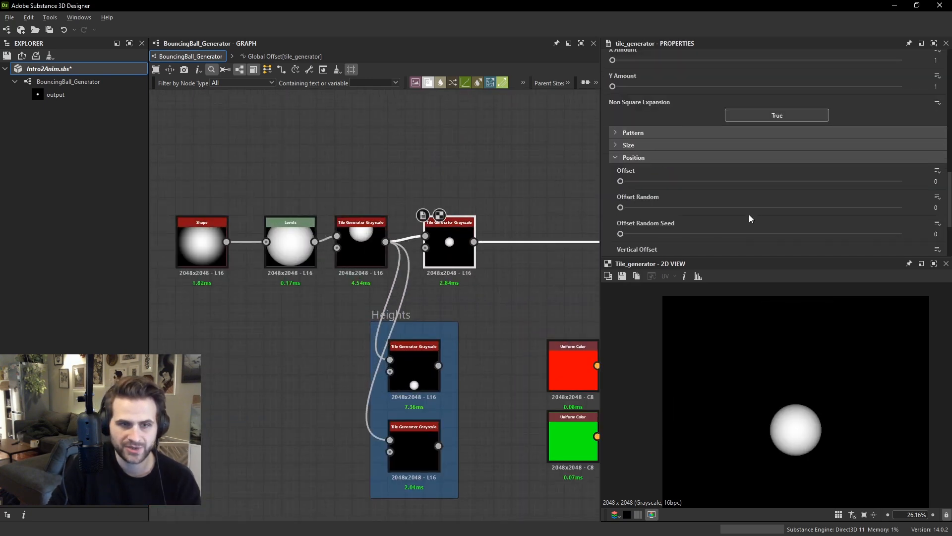
left_click(924, 211)
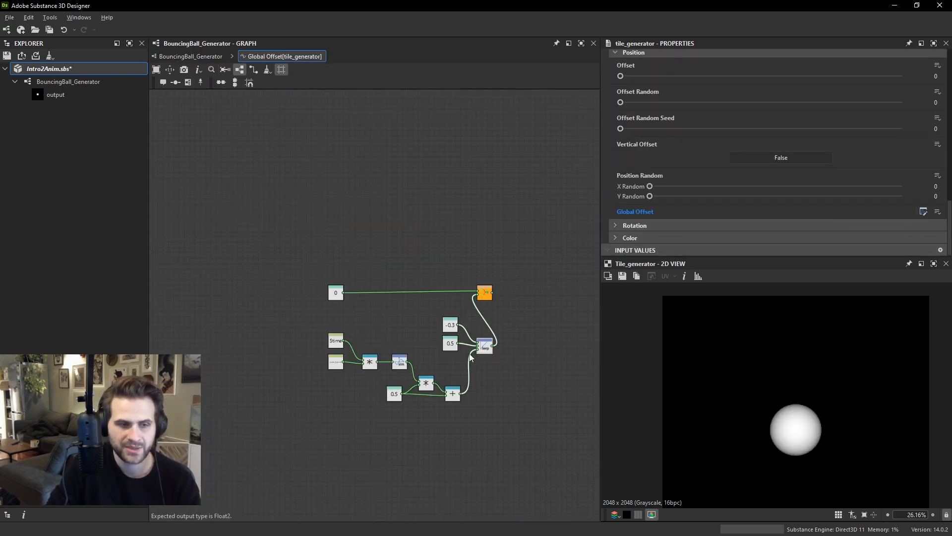
scroll(471, 357, "up", 5)
scroll(491, 366, "down", 2)
Move the 0.5, multiplication and add nodes below the chain and delete their links from the sin node and to the lerp node.
left_click_drag(256, 313, 467, 435)
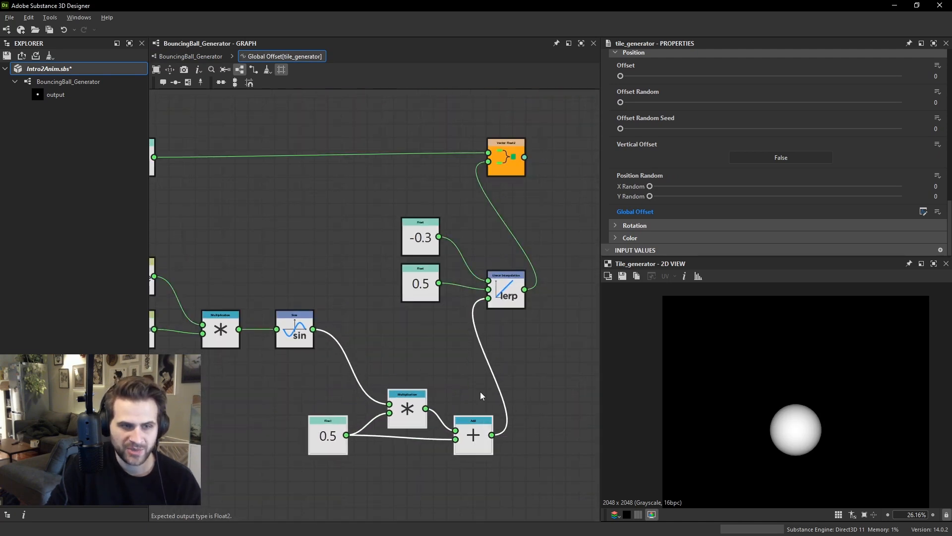
scroll(489, 335, "down", 2)
left_click_drag(326, 358, 524, 366)
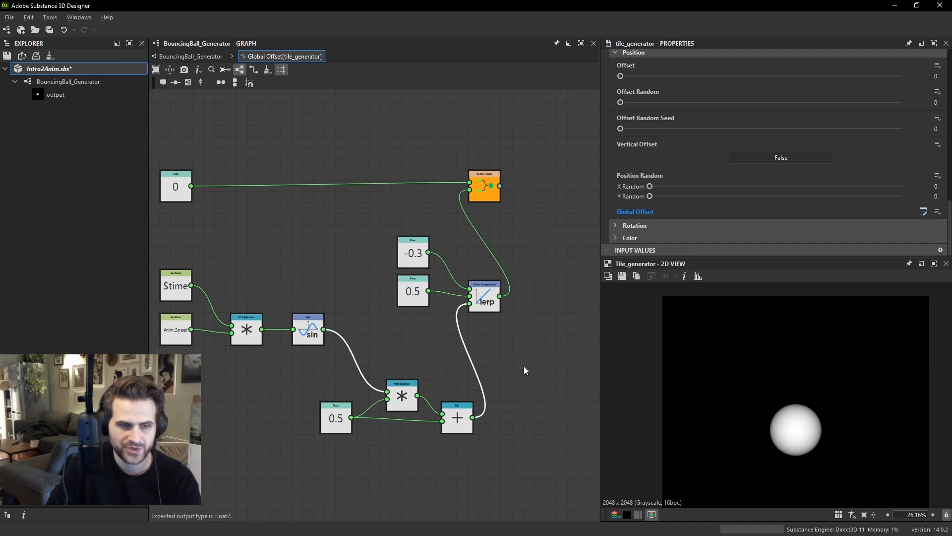
key("Delete")
Add an Absolute node and connect it between the sin node and the lerp node's third input.
scroll(400, 356, "up", 1)
key("space")
type("abs")
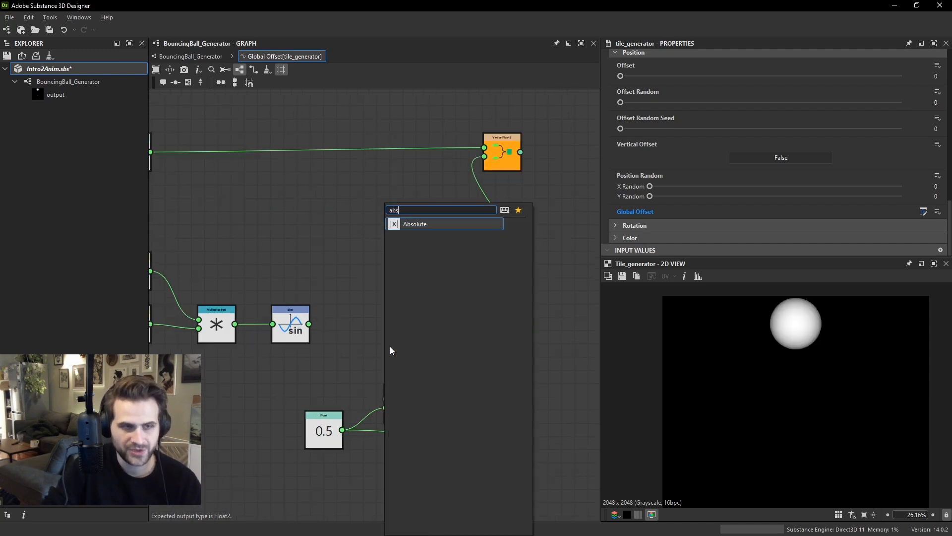
key("Return")
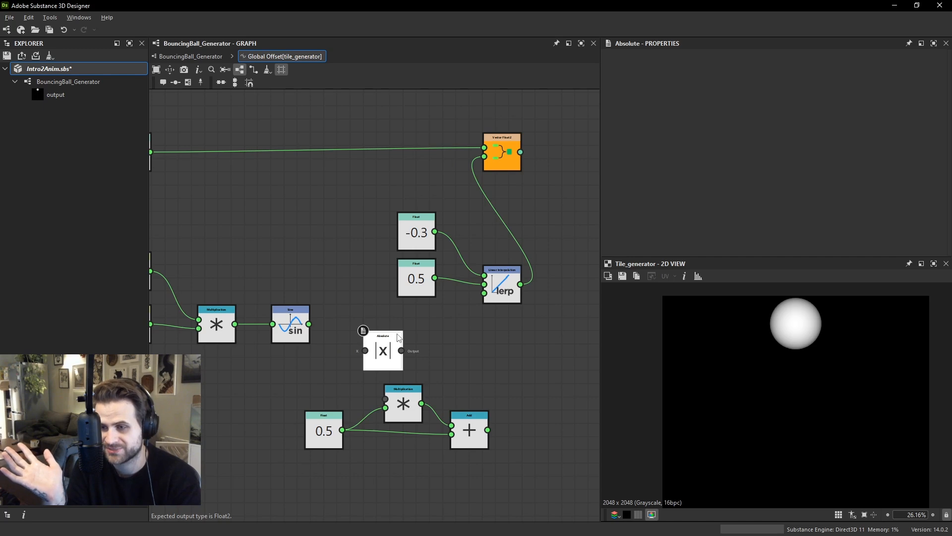
left_click_drag(309, 323, 504, 291)
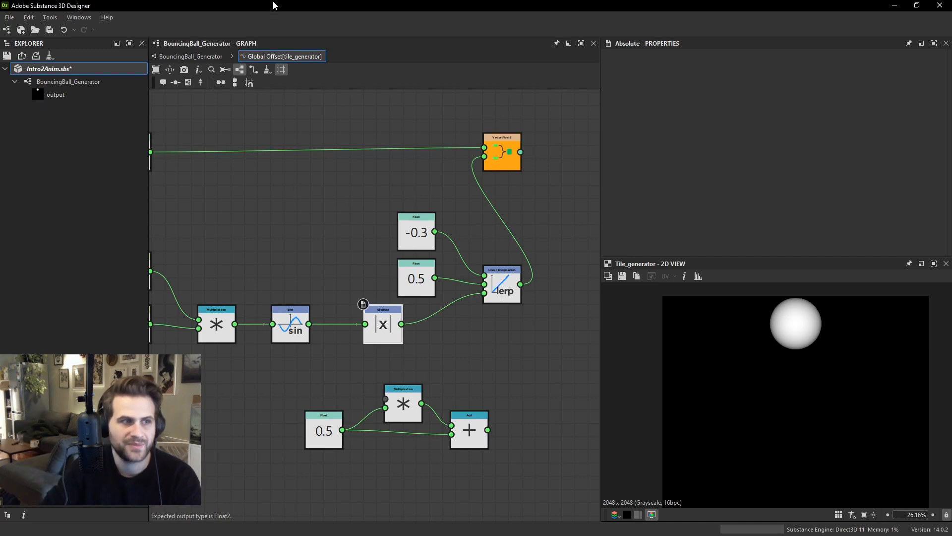
Return to the BouncingBall_Generator graph and preview the Blend node that combines the curve with the horizontal lines.
left_click(211, 56)
scroll(374, 346, "down", 1)
scroll(371, 342, "down", 5)
middle_click_drag(401, 506, 428, 338)
scroll(427, 337, "up", 5)
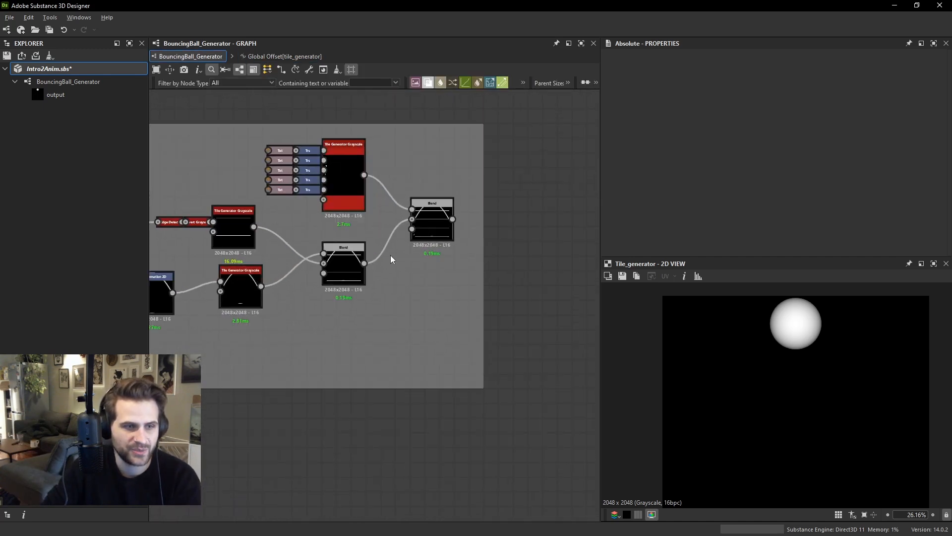
middle_click_drag(349, 278, 370, 280)
double_click(370, 281)
key("f")
middle_click_drag(423, 351, 576, 360)
scroll(352, 329, "down", 1)
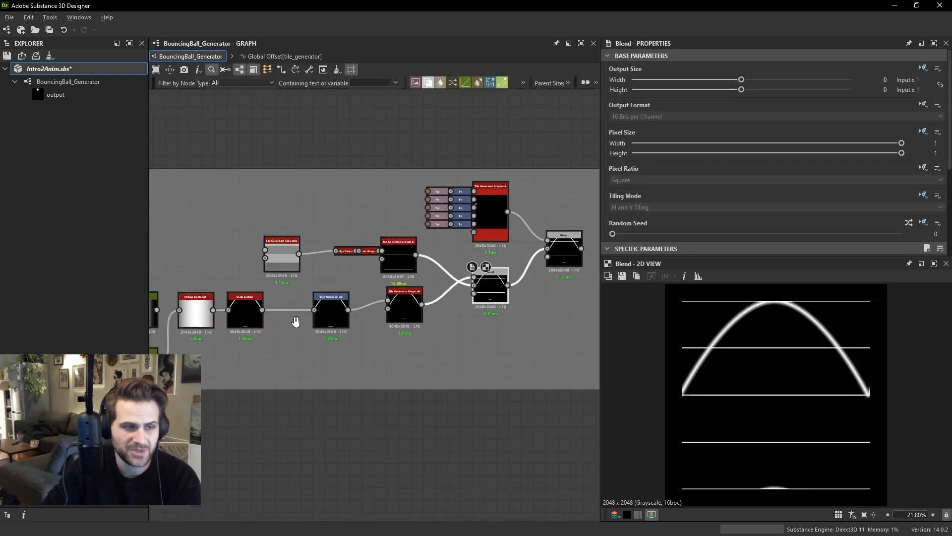
Feed the upper Curve node into the Histogram Range and examine the resulting sine curve against the horizontal lines.
middle_click_drag(274, 321, 305, 335)
left_click_drag(188, 323, 209, 323)
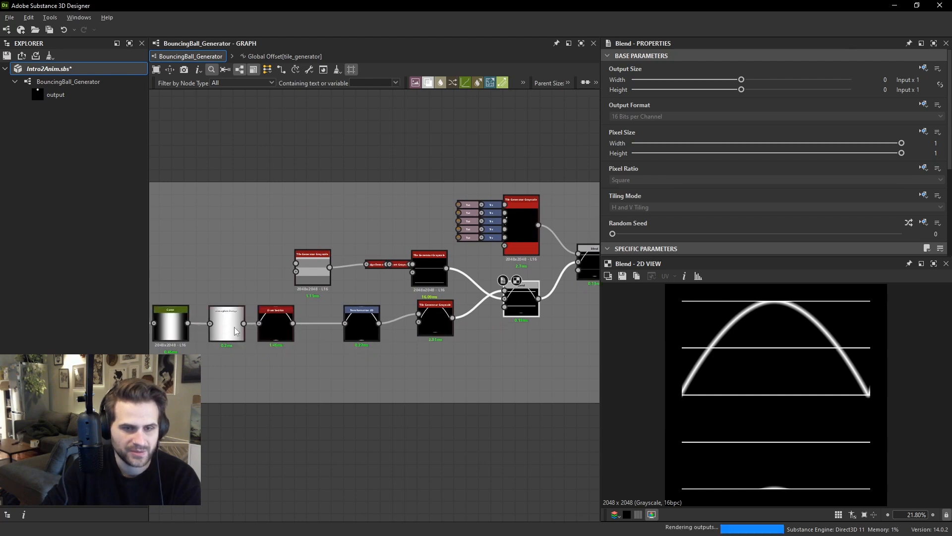
scroll(724, 392, "up", 3)
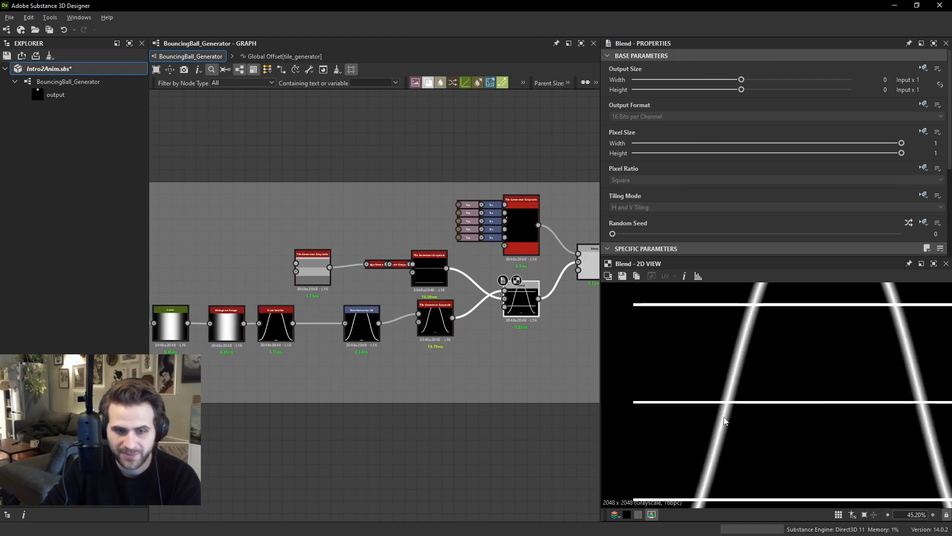
key("f")
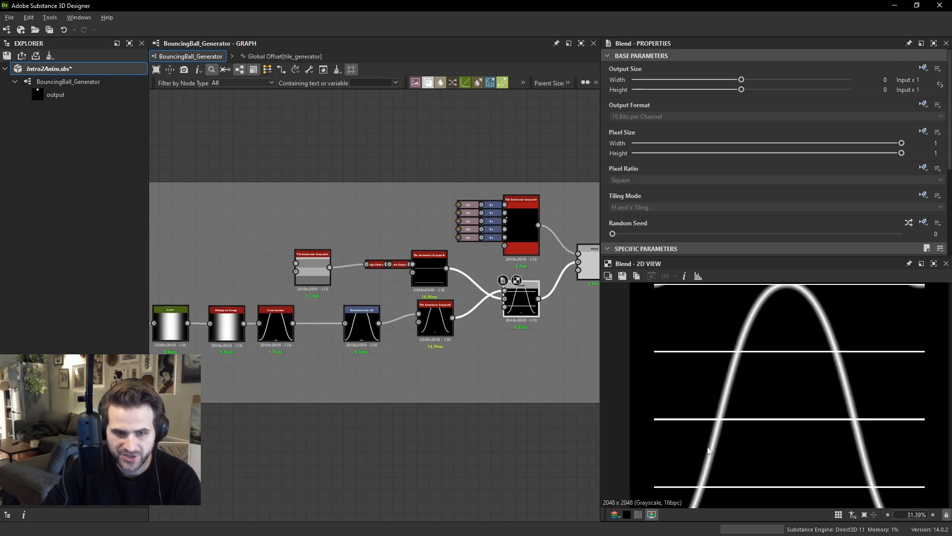
scroll(492, 320, "down", 1)
scroll(687, 422, "up", 1)
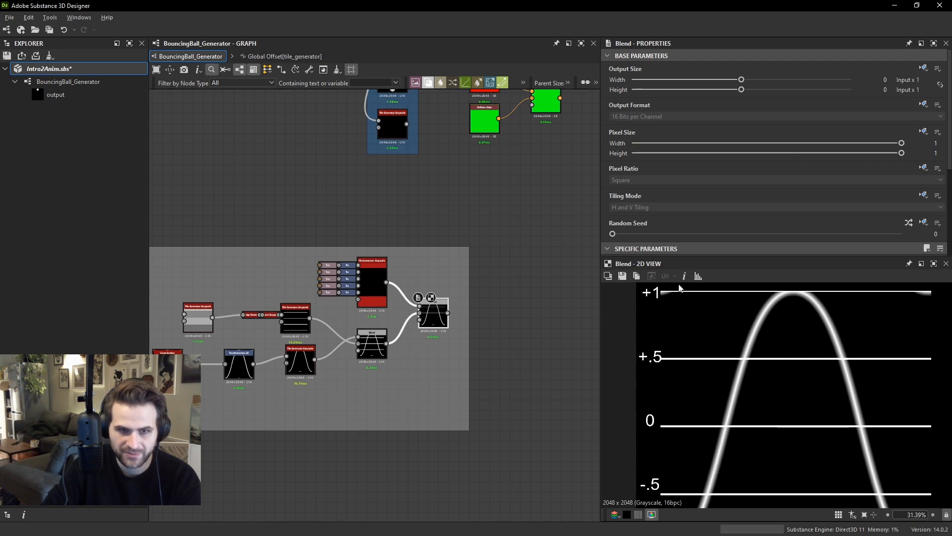
Feed the lower Curve node back into the Histogram Range and view the whole bounce curve in the labelled Blend preview.
scroll(486, 230, "down", 2)
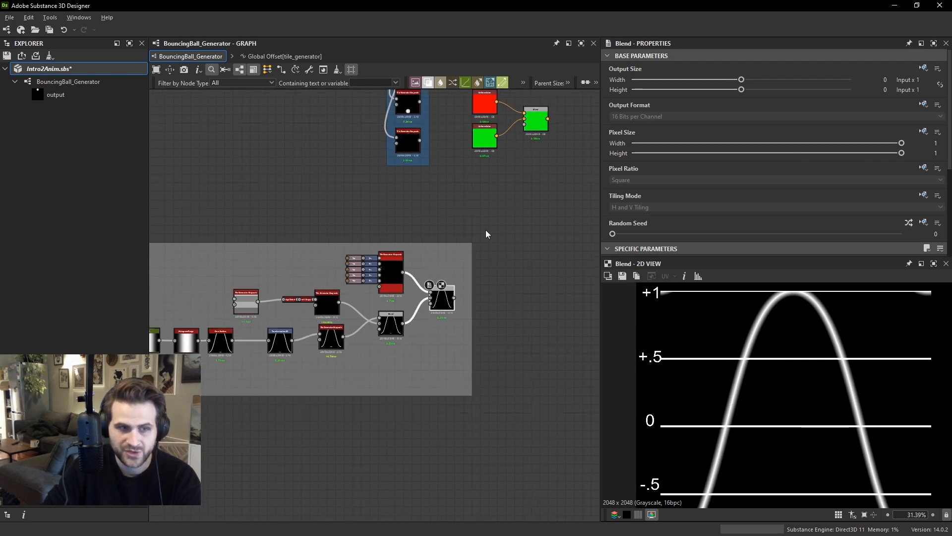
middle_click_drag(486, 230, 558, 277)
scroll(301, 378, "up", 3)
left_click_drag(276, 413, 295, 362)
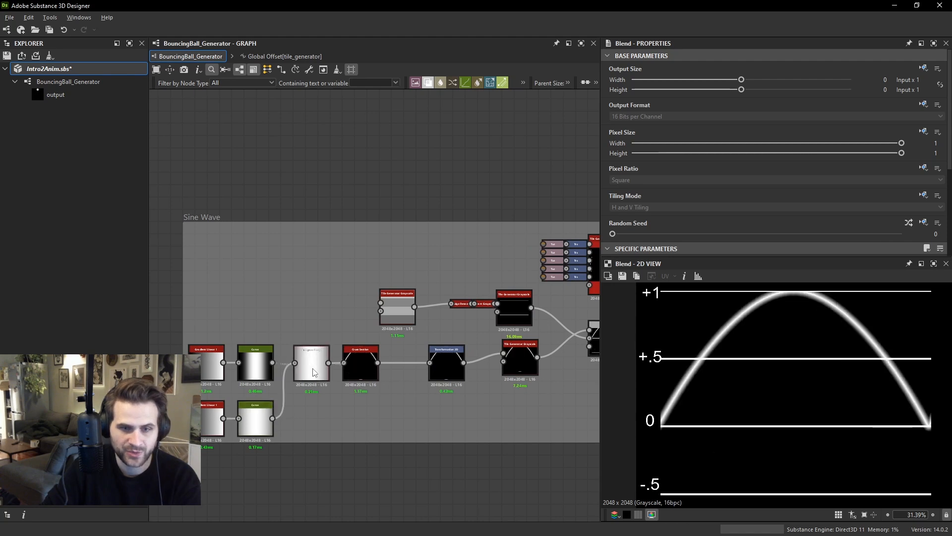
scroll(720, 376, "down", 4)
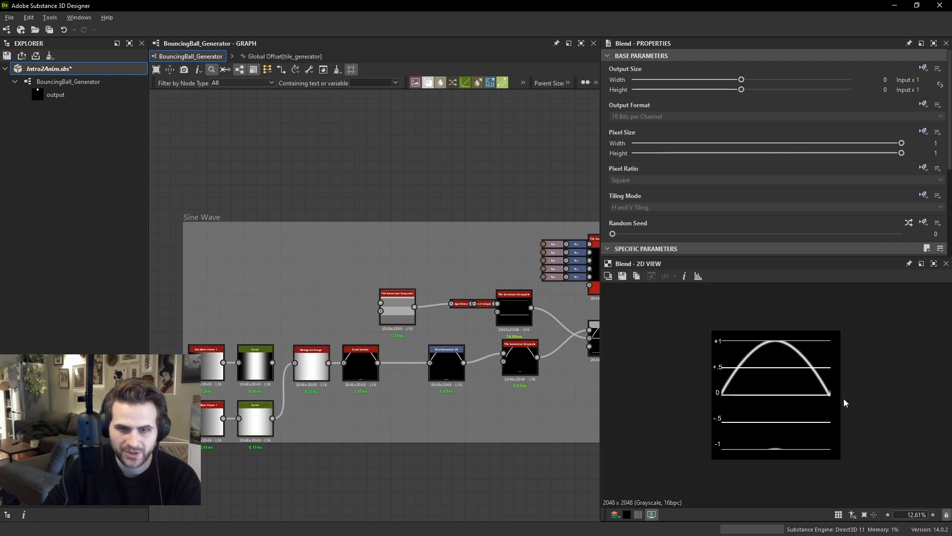
Preview the graph's output node and republish the Intro2Anim package as an .sbsar file.
scroll(446, 283, "down", 3)
middle_click_drag(446, 283, 425, 350)
scroll(487, 215, "up", 3)
left_click(487, 215)
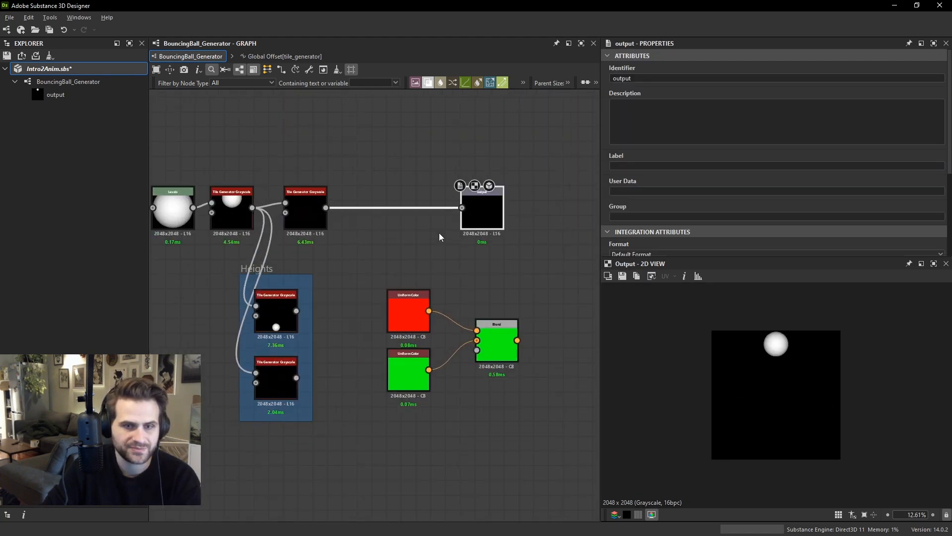
middle_click_drag(439, 237, 467, 242)
right_click(75, 68)
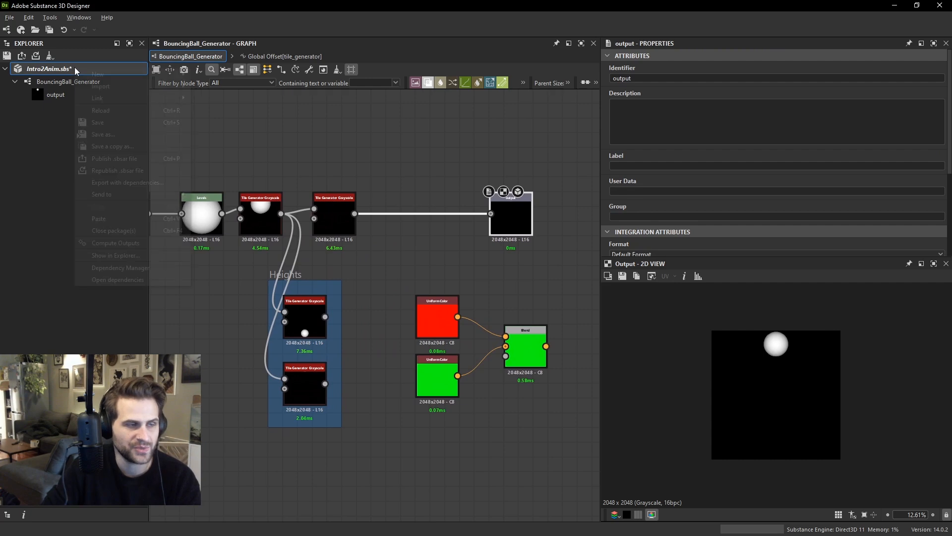
left_click(141, 171)
Switch to Substance Player, reload Intro2Anim.sbsar, play the bounce twice and rewind the timeline to the start.
key("alt+Tab")
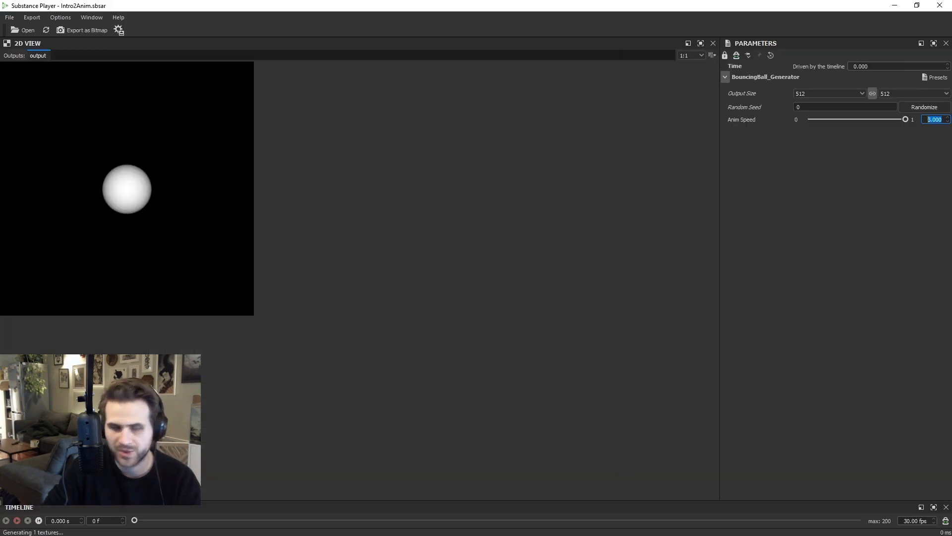
left_click(46, 33)
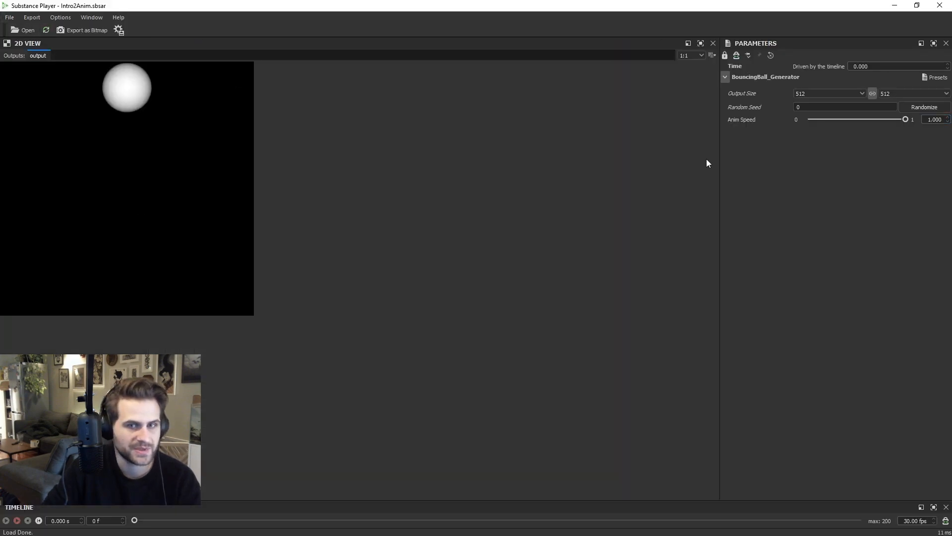
left_click(16, 521)
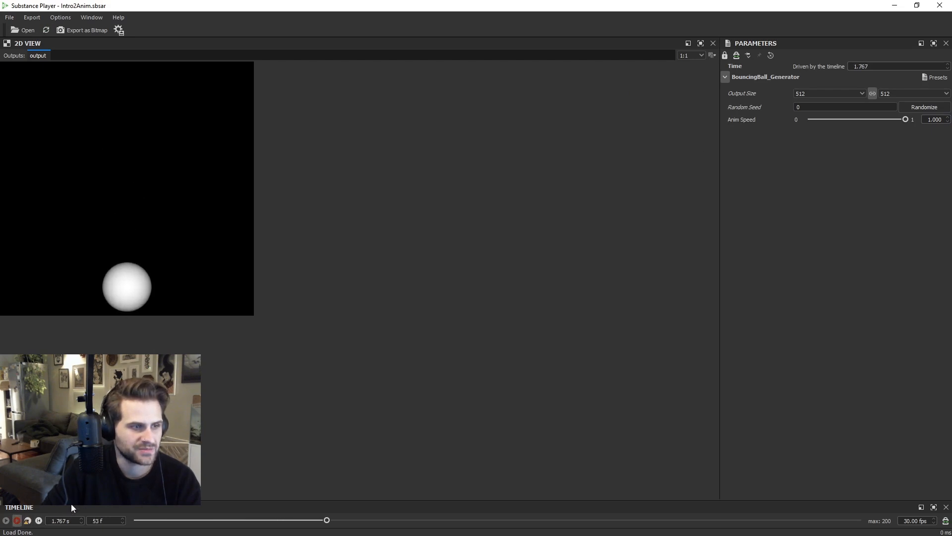
left_click(38, 521)
left_click(16, 521)
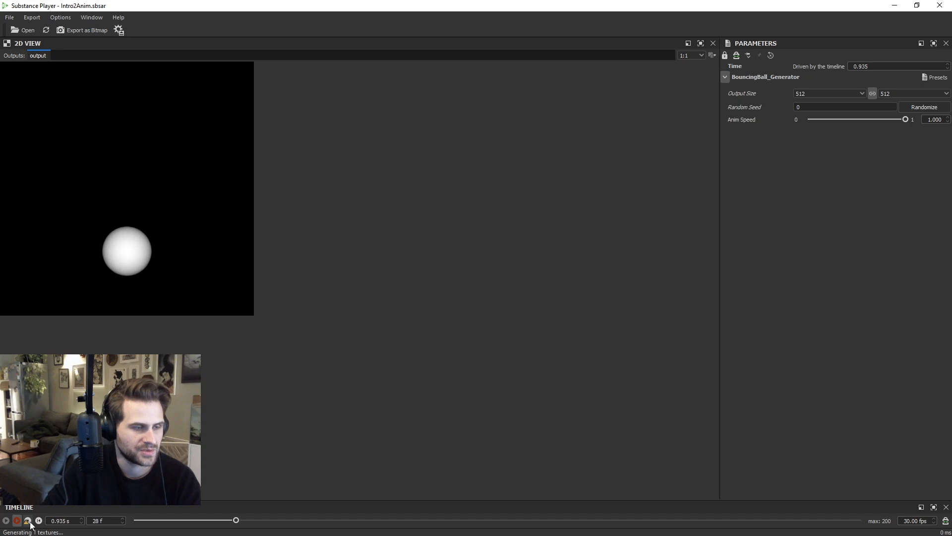
left_click(39, 521)
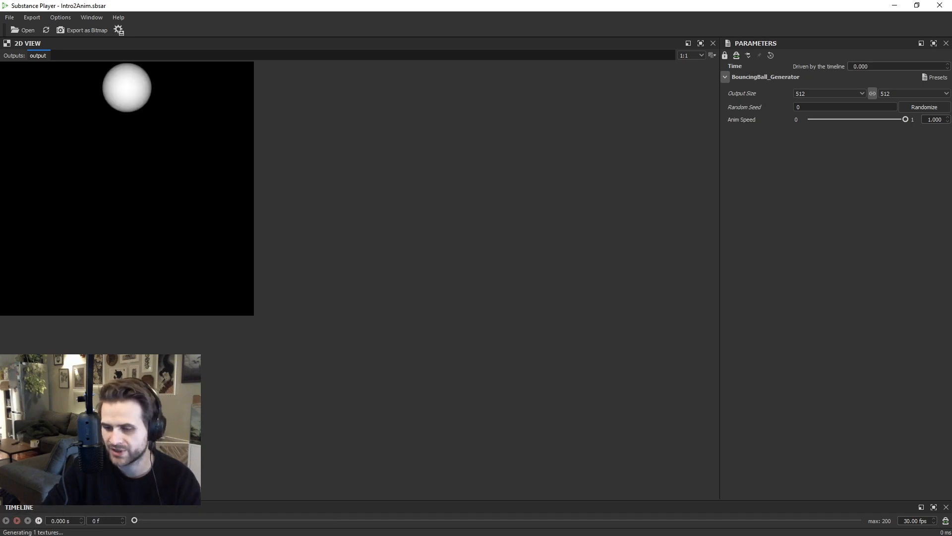
Switch back to Substance 3D Designer, reopen the tile generator's Global Offset function and select the unused 0.5, multiplication and add nodes.
key("alt+Tab")
left_click(335, 220)
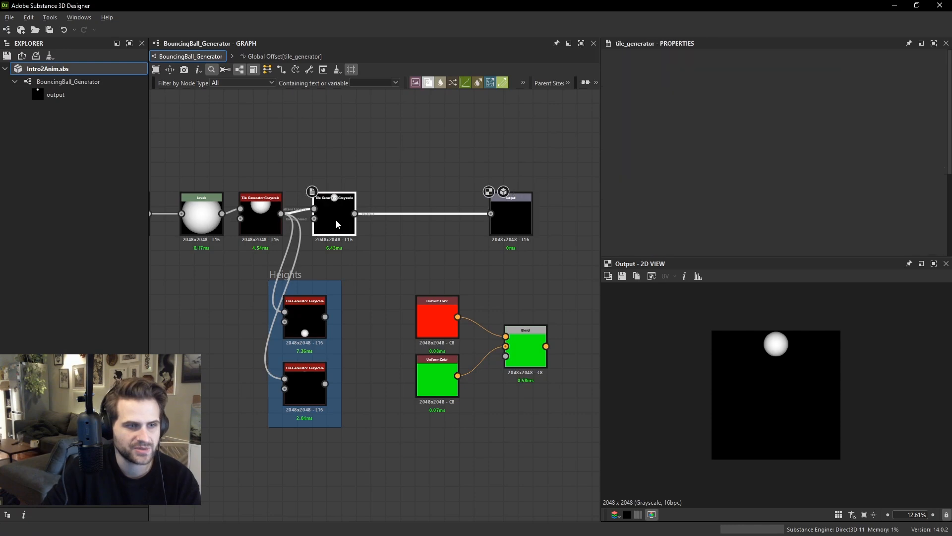
scroll(846, 199, "down", 10)
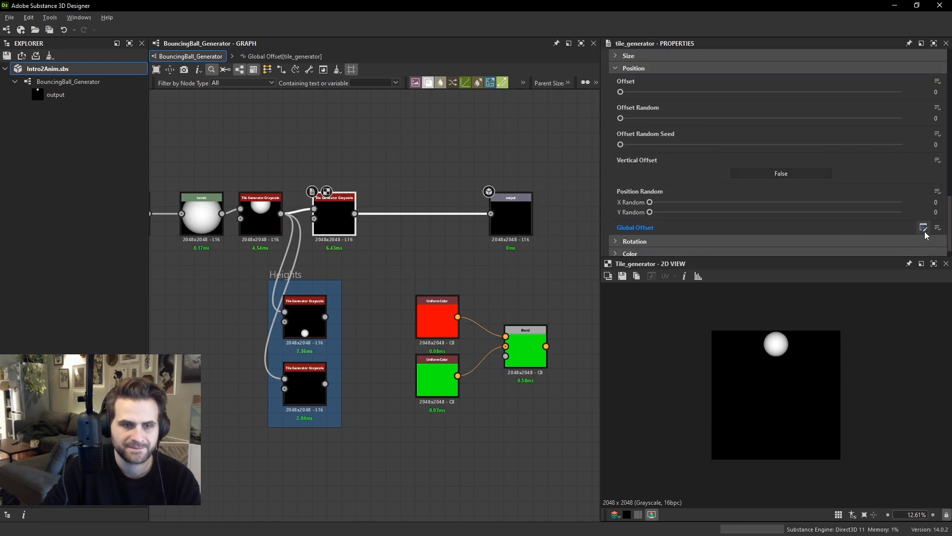
left_click(924, 229)
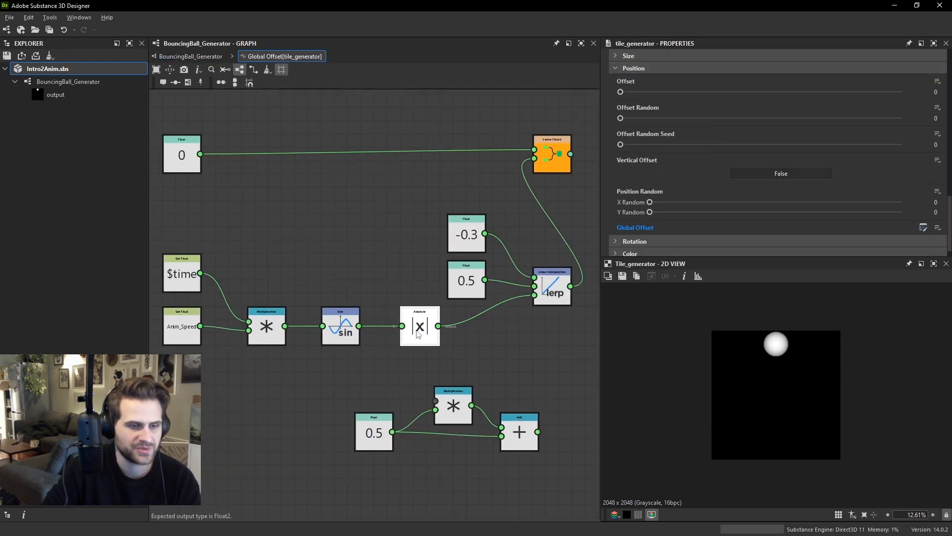
middle_click_drag(347, 375, 341, 382)
left_click_drag(334, 390, 537, 449)
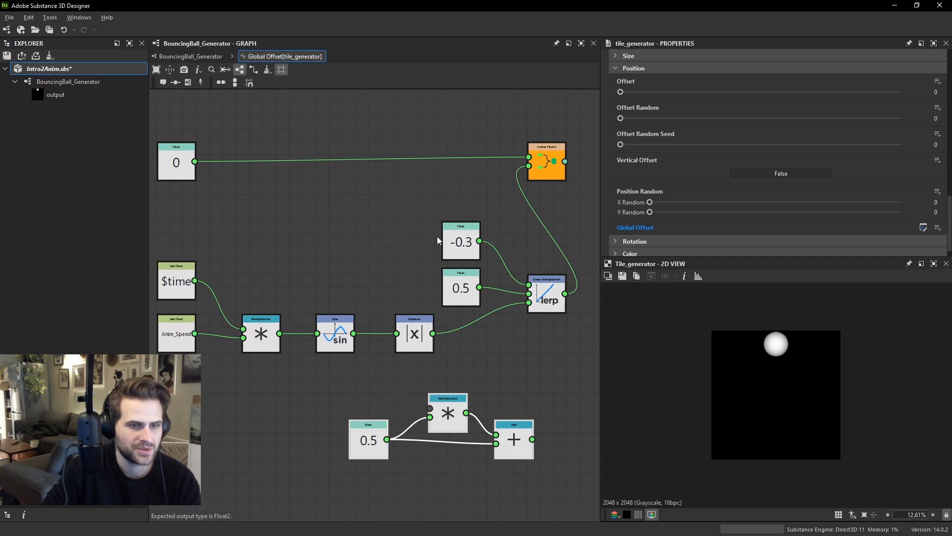
middle_click_drag(273, 102, 266, 126)
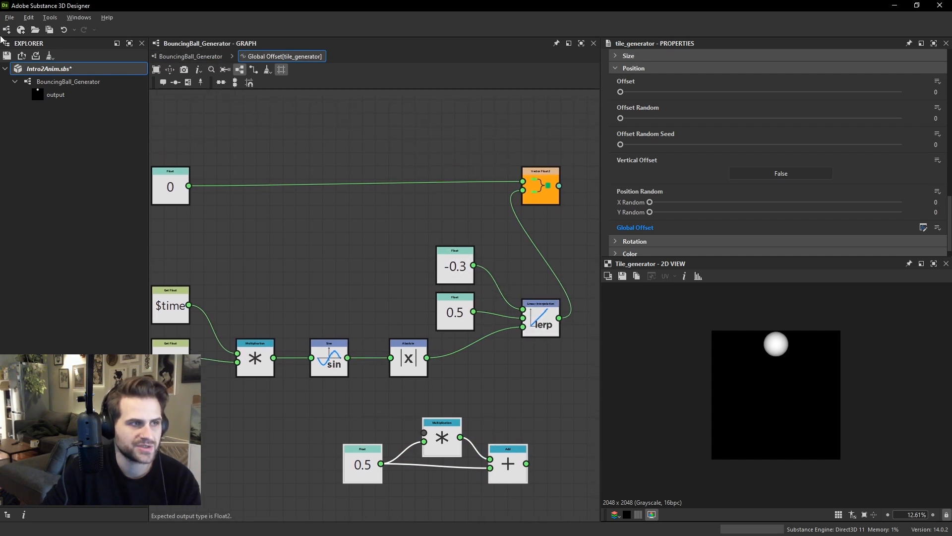
Republish the Intro2Anim .sbsar file, play the animation in Substance Player and rewind it to the start.
right_click(94, 69)
left_click(173, 172)
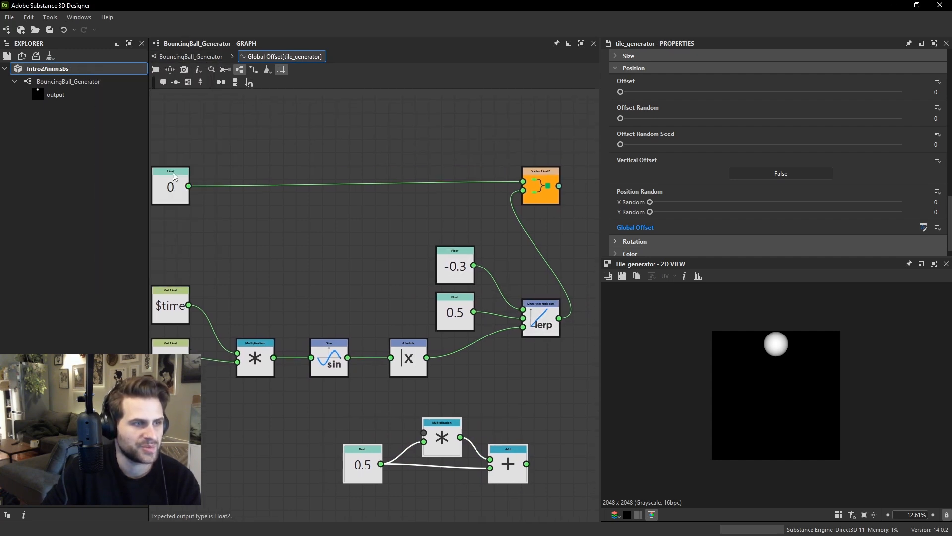
key("alt+Tab")
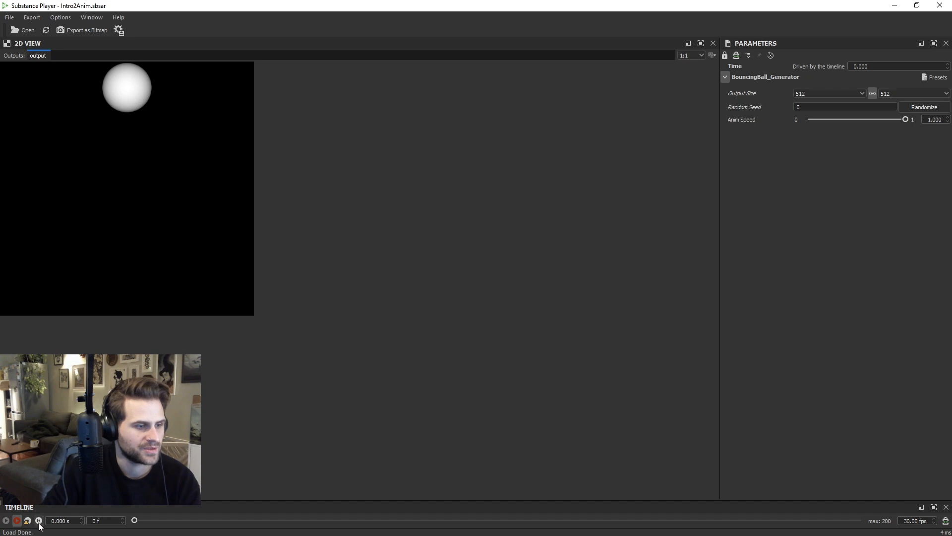
left_click(18, 520)
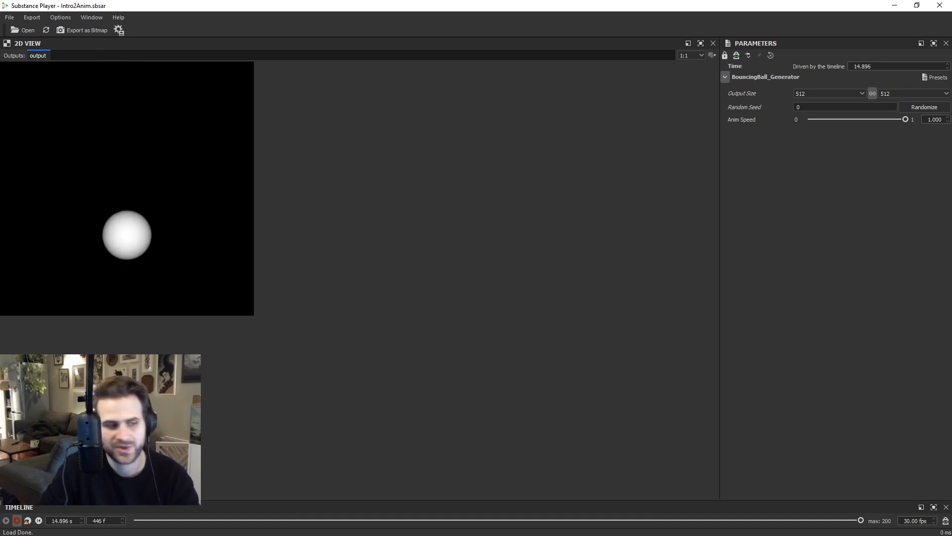
left_click(28, 521)
left_click(38, 520)
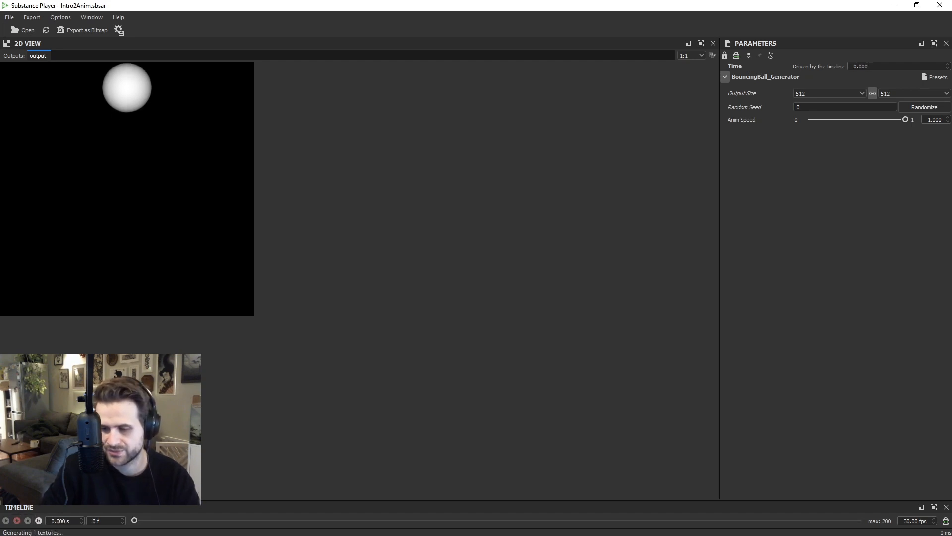
Back in Substance 3D Designer, swap the lerp inputs to 0.5 first and -0.3 second, and rearrange the two Float nodes to match.
key("alt+Tab")
middle_click_drag(436, 209, 438, 212)
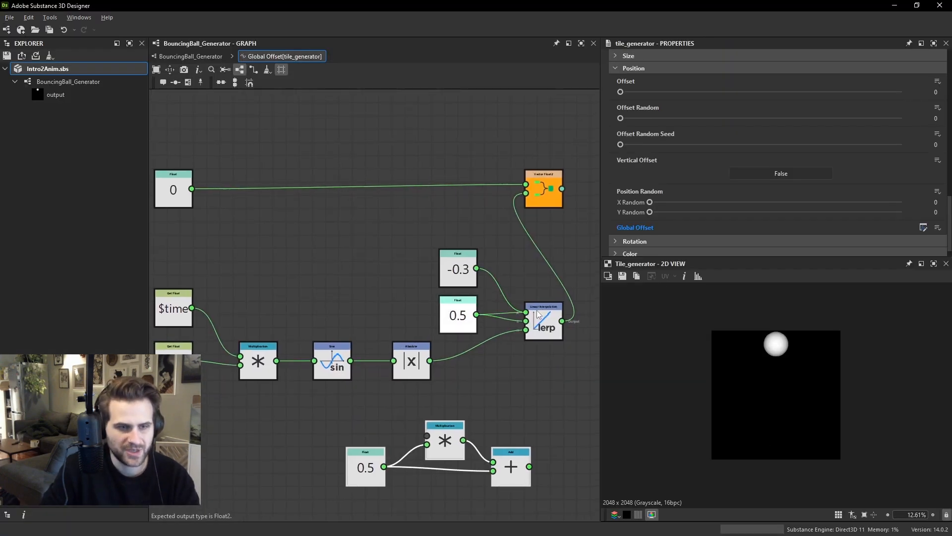
left_click_drag(537, 310, 477, 269)
left_click_drag(466, 309, 466, 230)
left_click_drag(465, 274, 465, 294)
left_click_drag(464, 245, 457, 286)
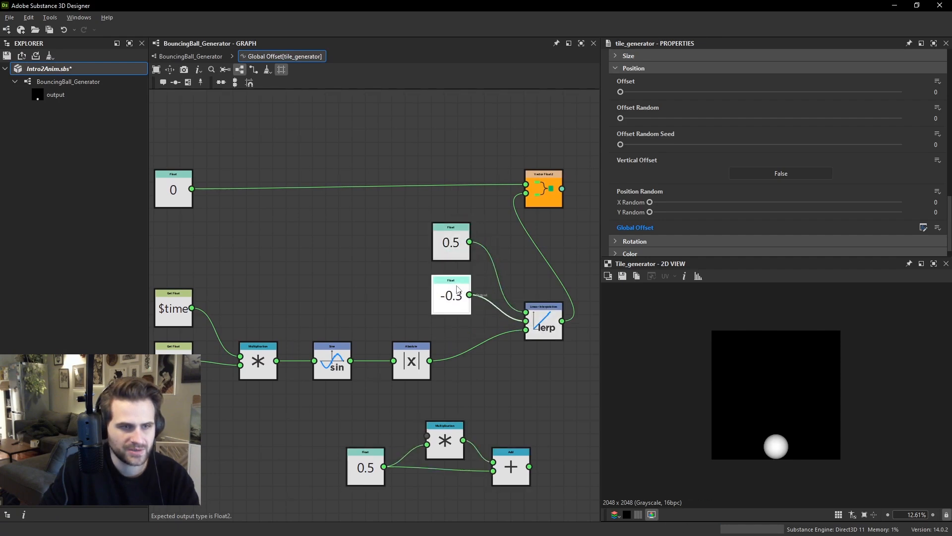
Republish the Intro2Anim .sbsar file, switch to Substance Player, reload it and play the corrected bounce.
right_click(72, 70)
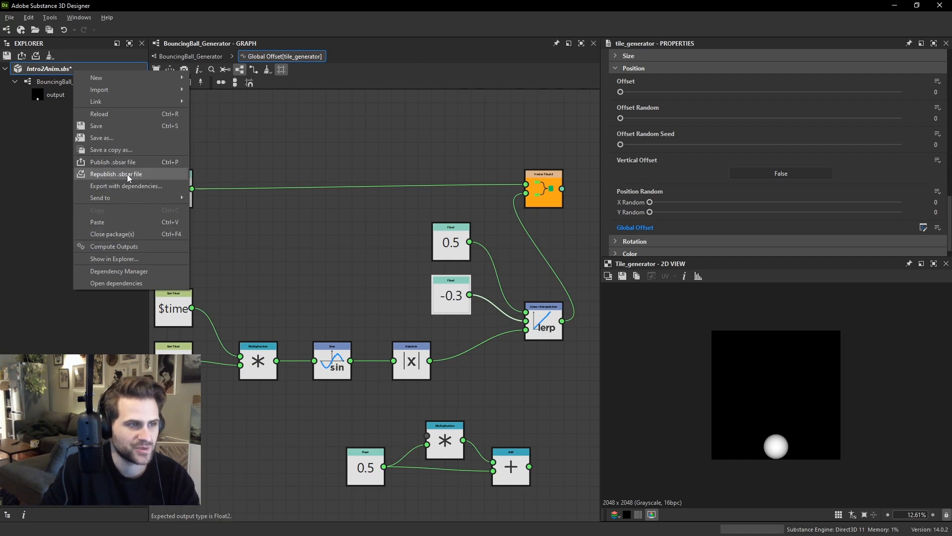
left_click(127, 174)
key("alt+Tab")
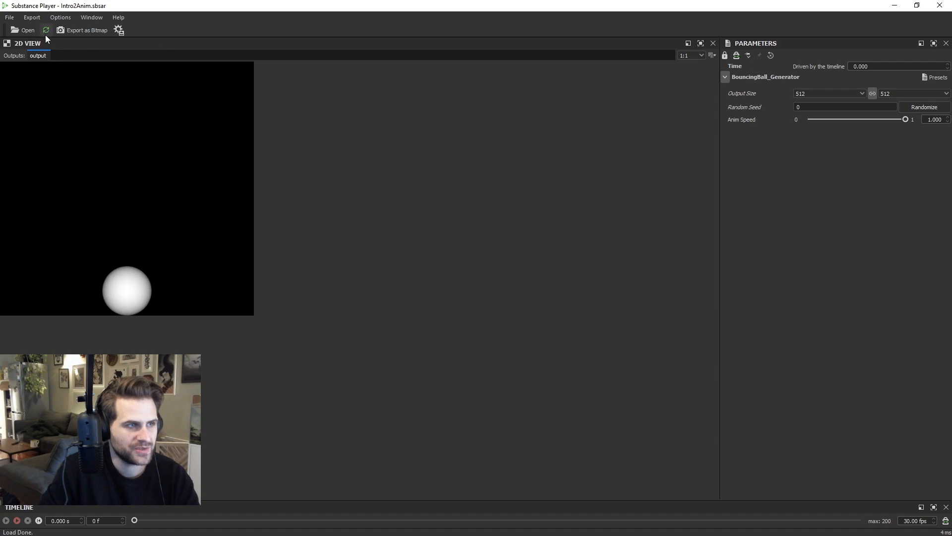
left_click(11, 17)
left_click(47, 53)
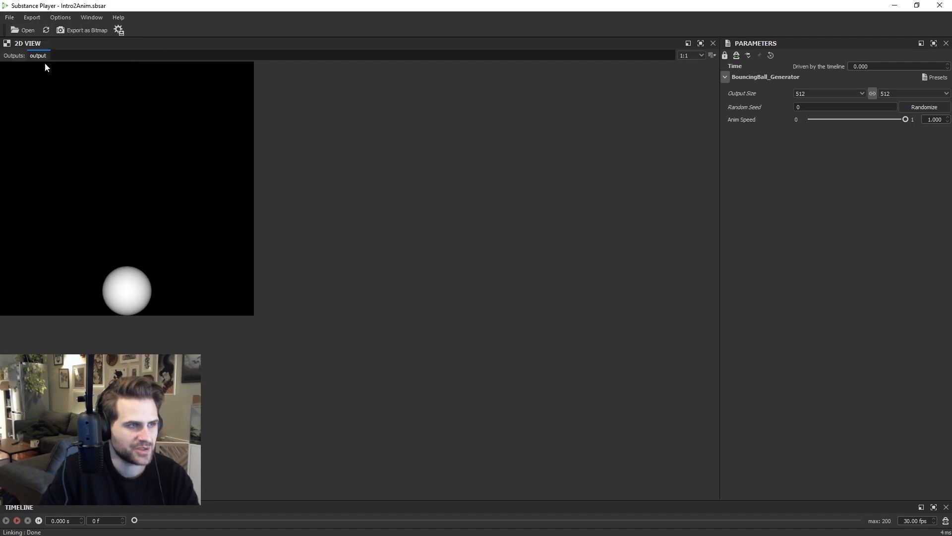
left_click(17, 520)
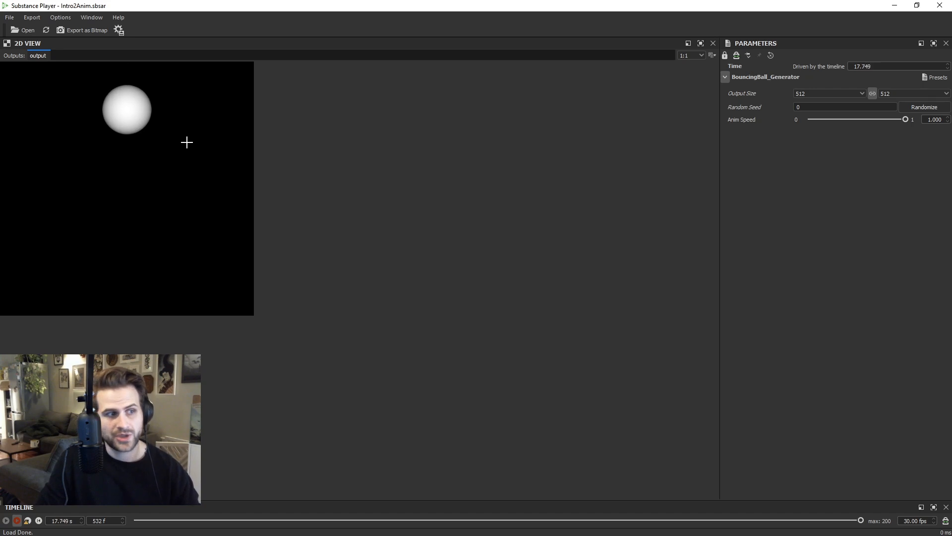
Set Anim Speed to 3 while the bounce animation is playing.
double_click(936, 119)
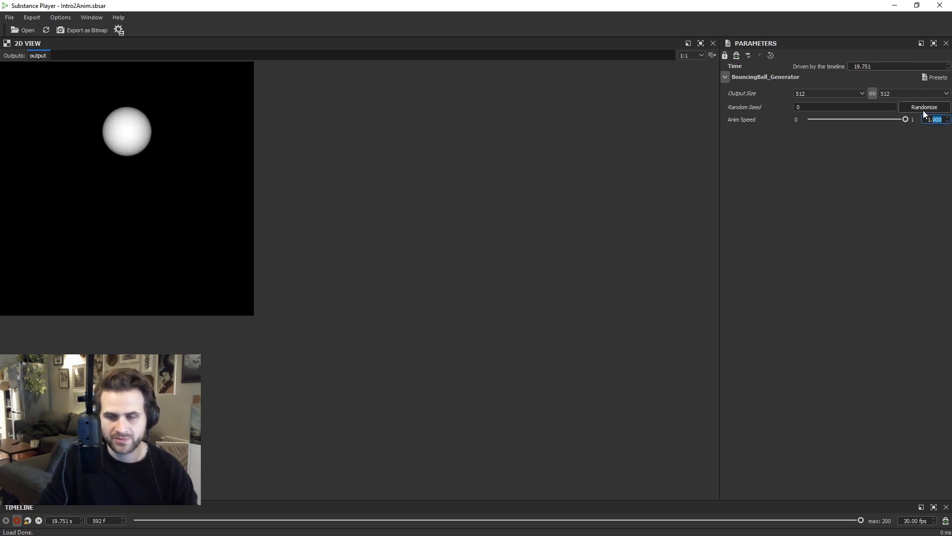
type("3")
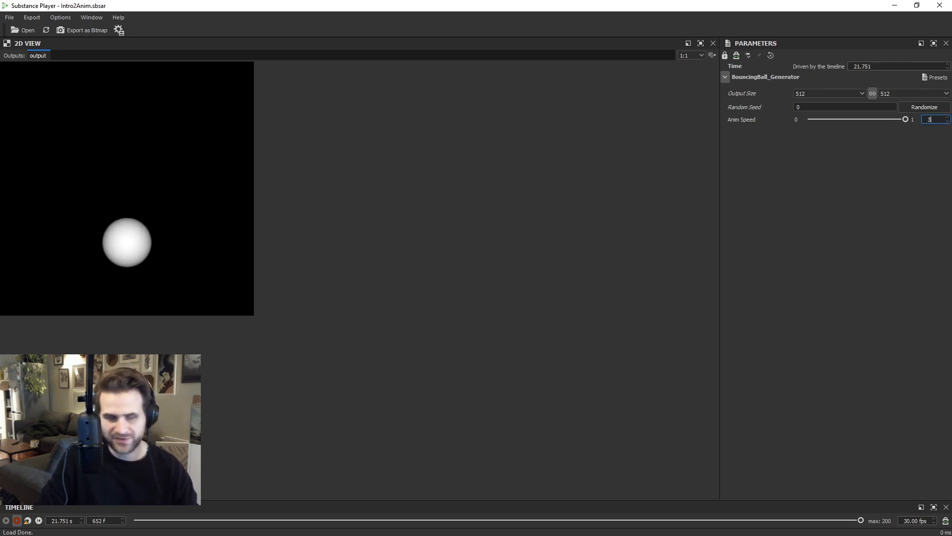
key("Return")
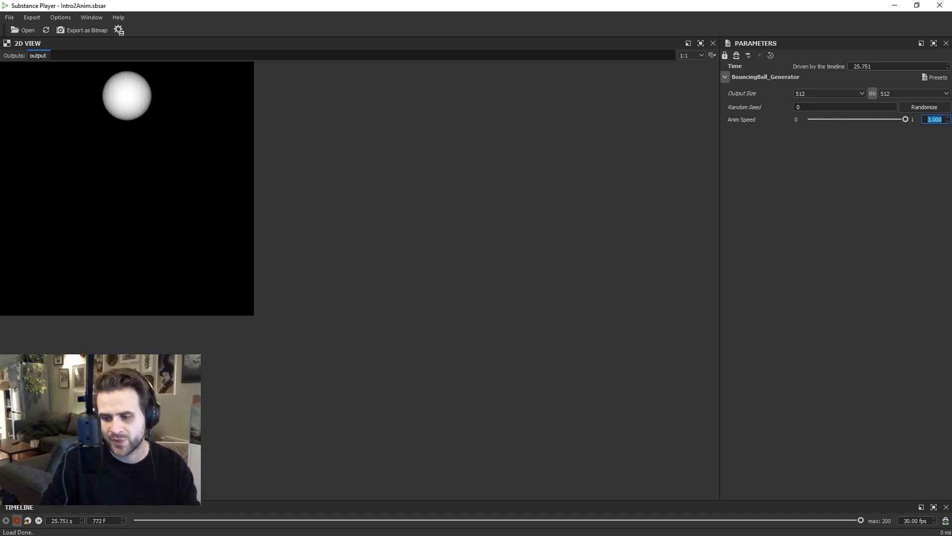
Back in Substance 3D Designer, return to the BouncingBall_Generator graph and set the Anim Speed input parameter's default to 3.
key("alt+Tab")
middle_click_drag(480, 230, 457, 256)
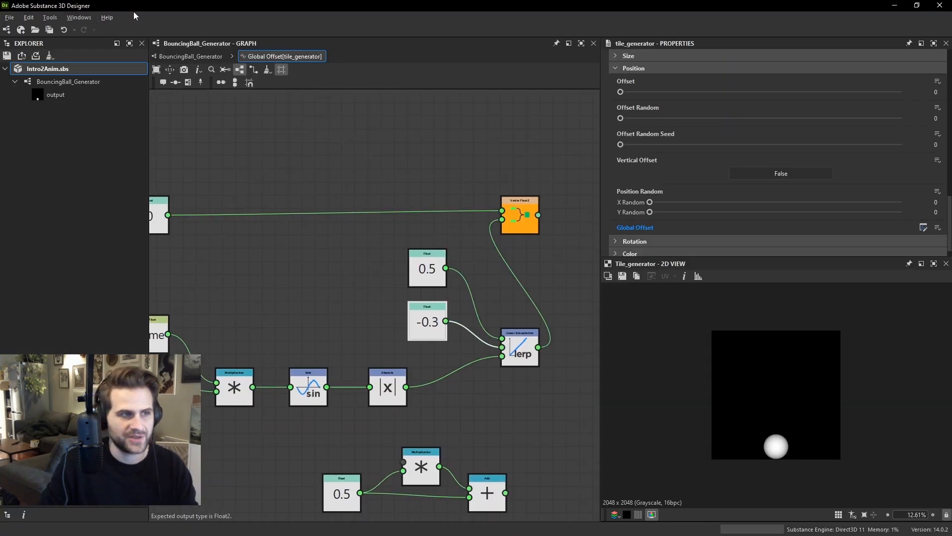
left_click(183, 56)
left_click(546, 149)
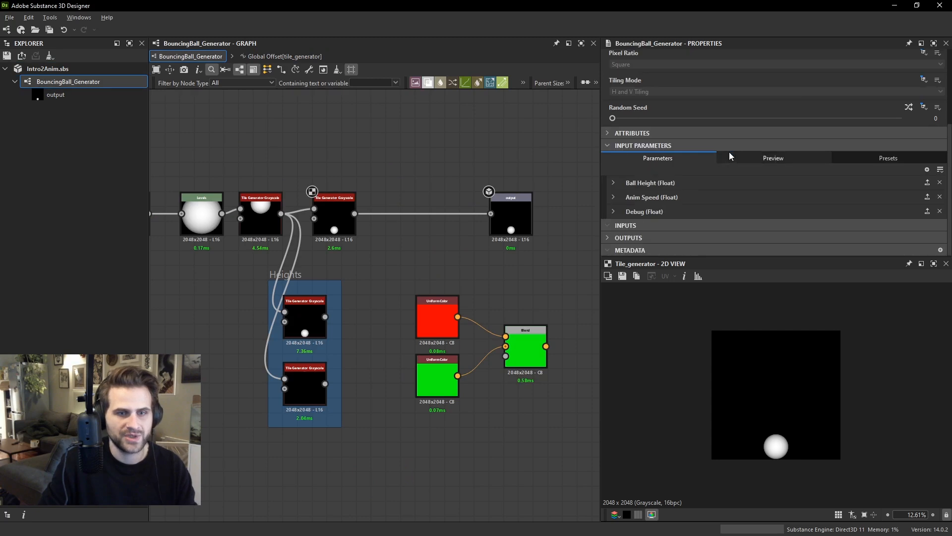
left_click(615, 199)
scroll(729, 219, "down", 4)
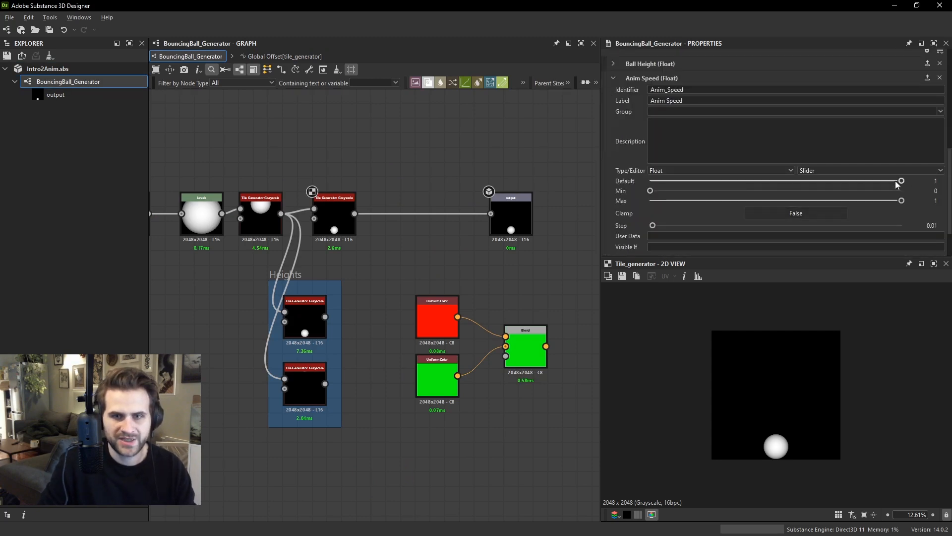
type("4")
key("Return")
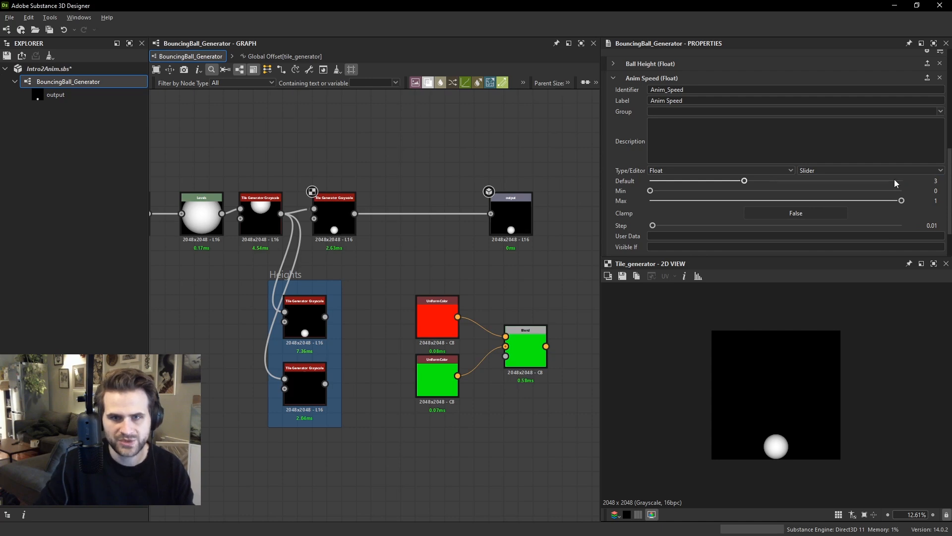
Republish the Intro2Anim .sbsar file and reload it in Substance Player.
left_click(93, 69)
right_click(77, 67)
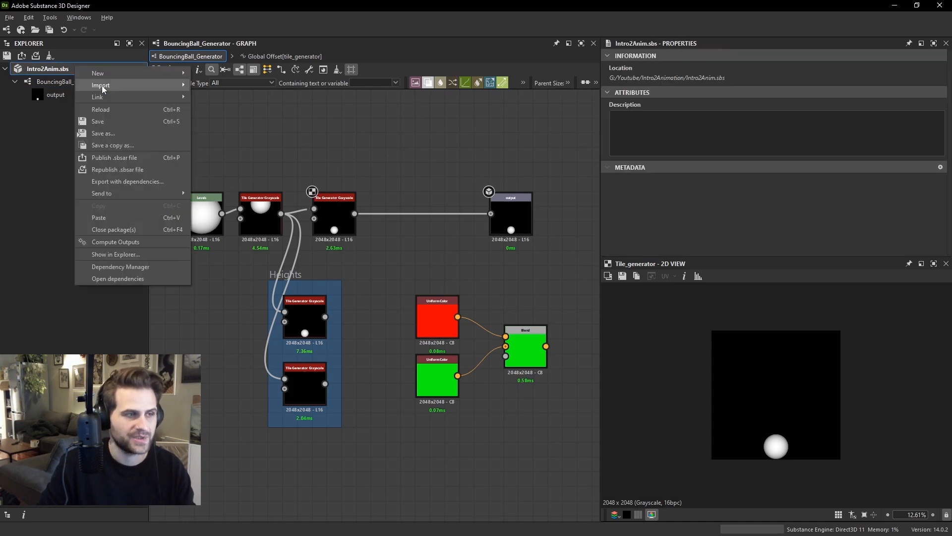
left_click(147, 170)
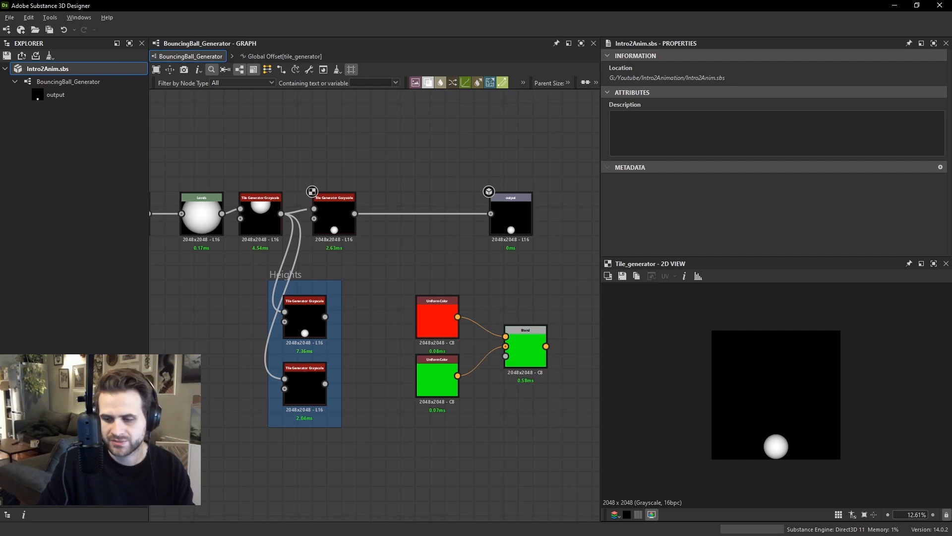
key("alt+Tab")
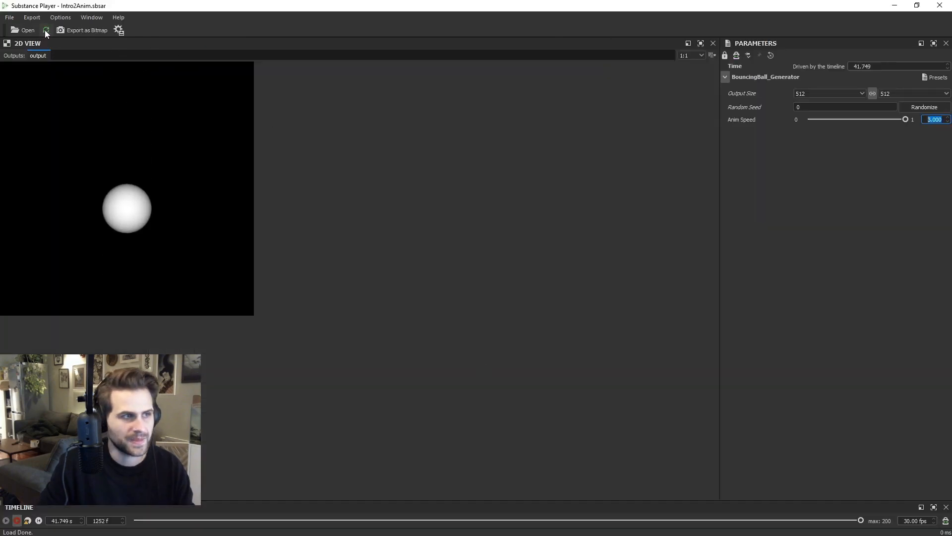
left_click(46, 30)
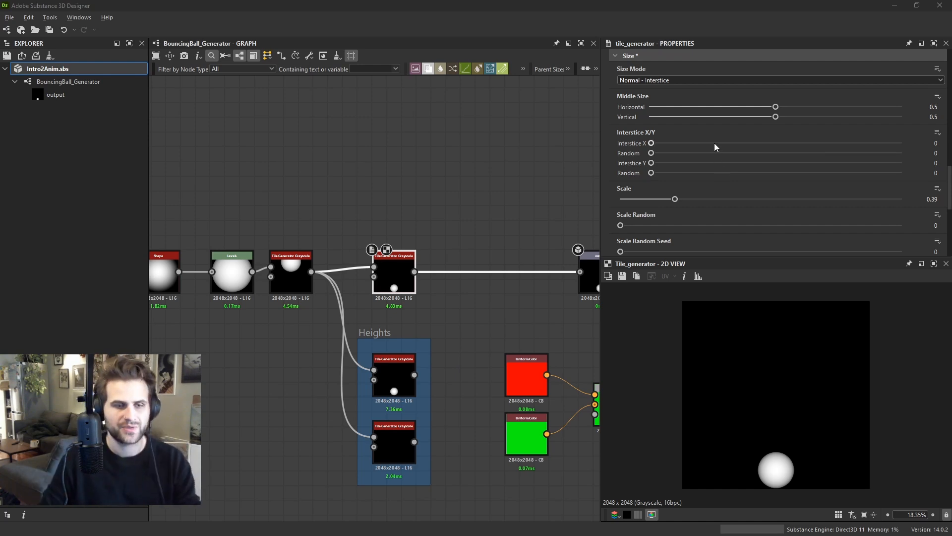
left_click_drag(358, 214, 423, 273)
left_click_drag(424, 310, 427, 308)
key("space")
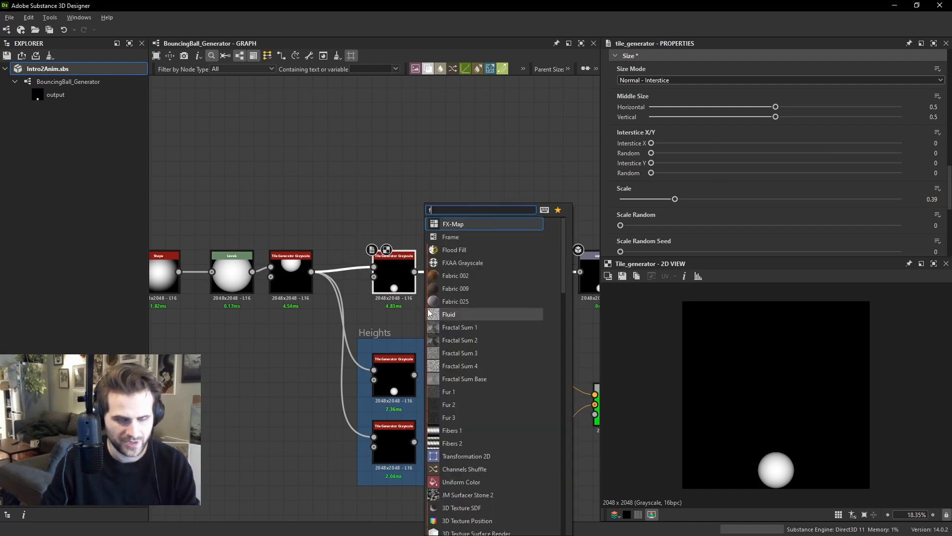
type("fx")
key("Return")
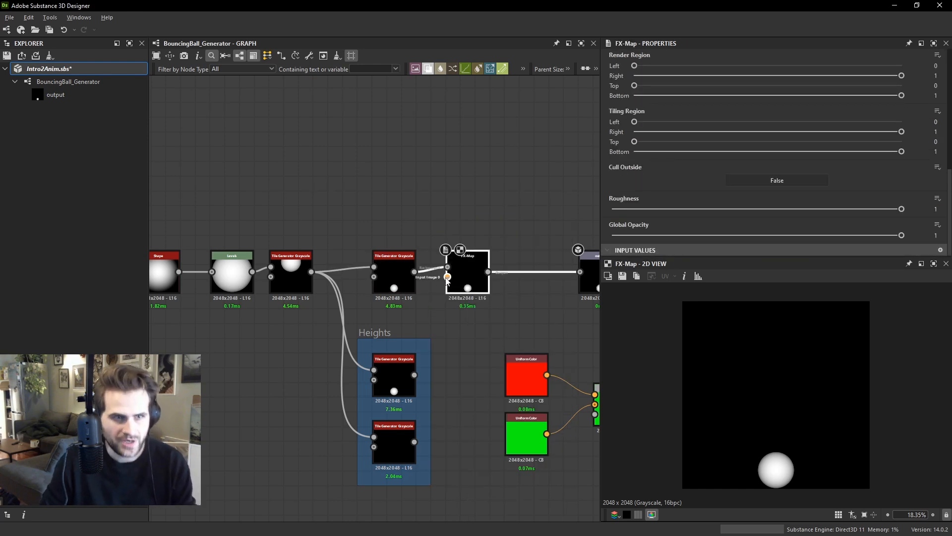
key("ctrl+z")
Add a fully opaque purple frame around the tile generator that feeds the output and title it Animator.
left_click_drag(346, 208, 439, 307)
key("space")
left_click(465, 225)
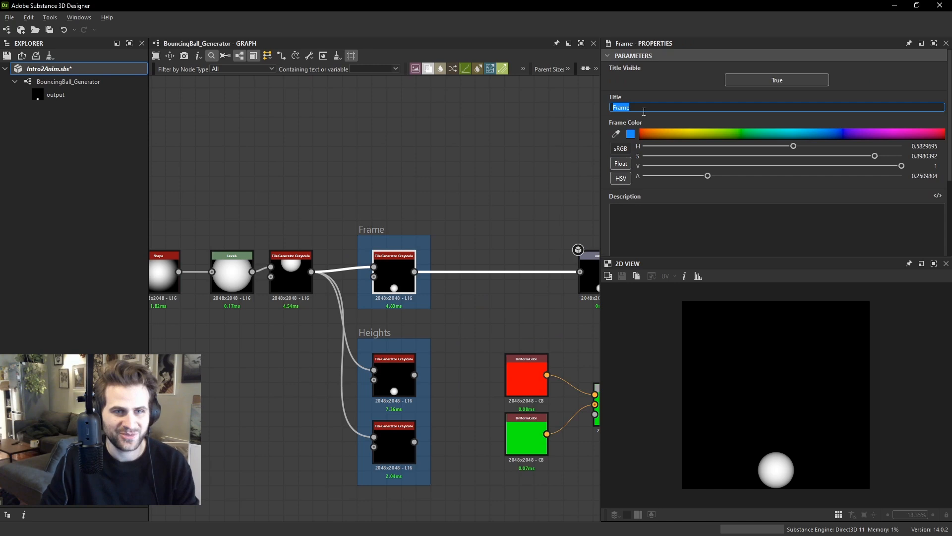
left_click(886, 130)
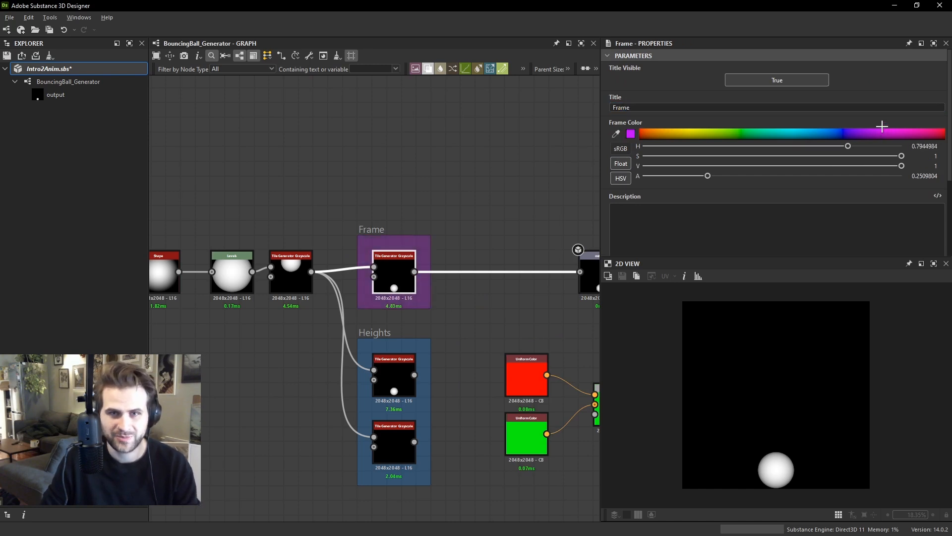
left_click(790, 176)
type("Animator")
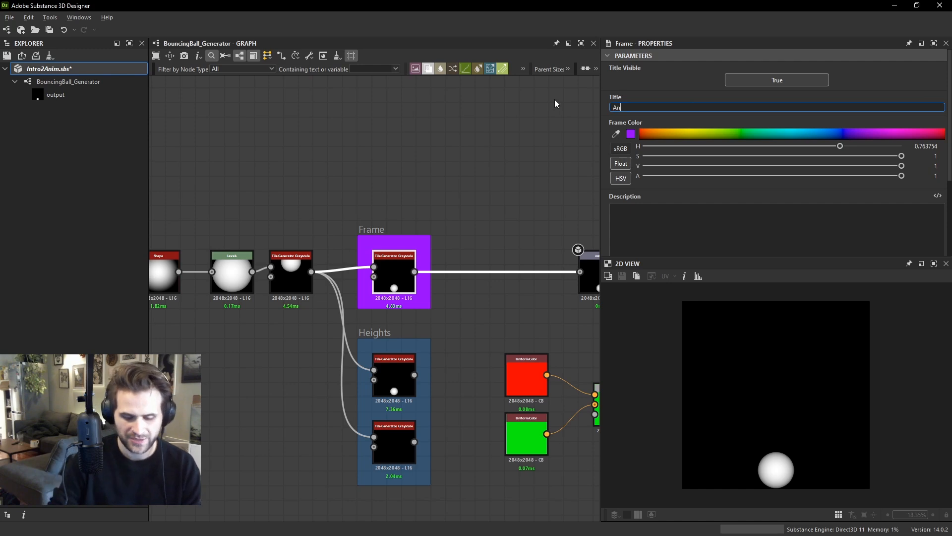
key("Return")
Delete the unused red and green Uniform Color nodes together with their Blend node.
scroll(380, 213, "down", 3)
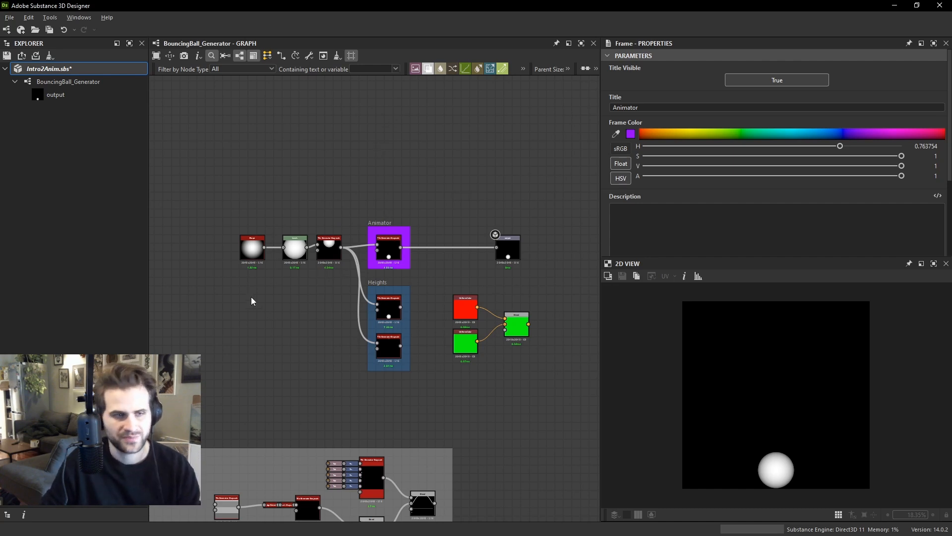
left_click_drag(438, 284, 554, 355)
key("Delete")
middle_click_drag(378, 218, 380, 239)
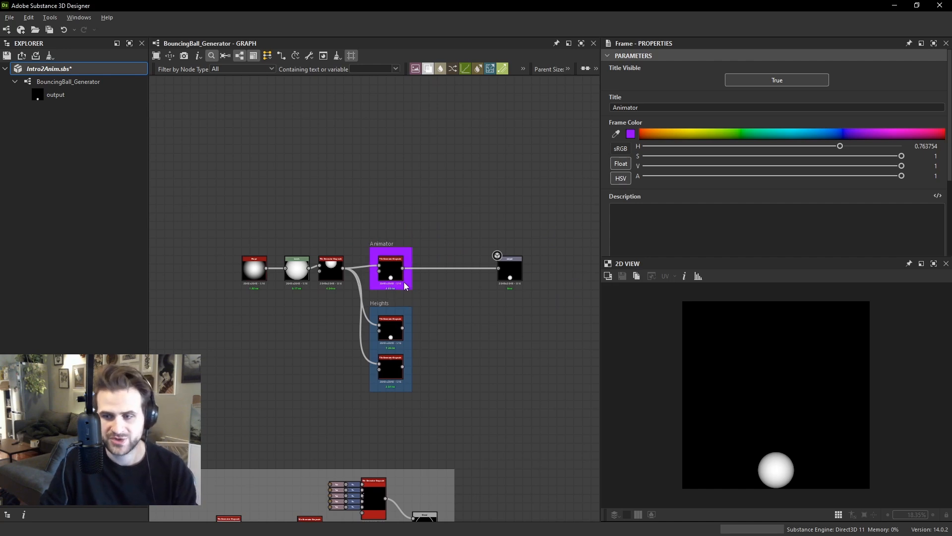
Set the Size Mode of the tile generator in the Animator frame to Normal - Size.
scroll(398, 278, "up", 5)
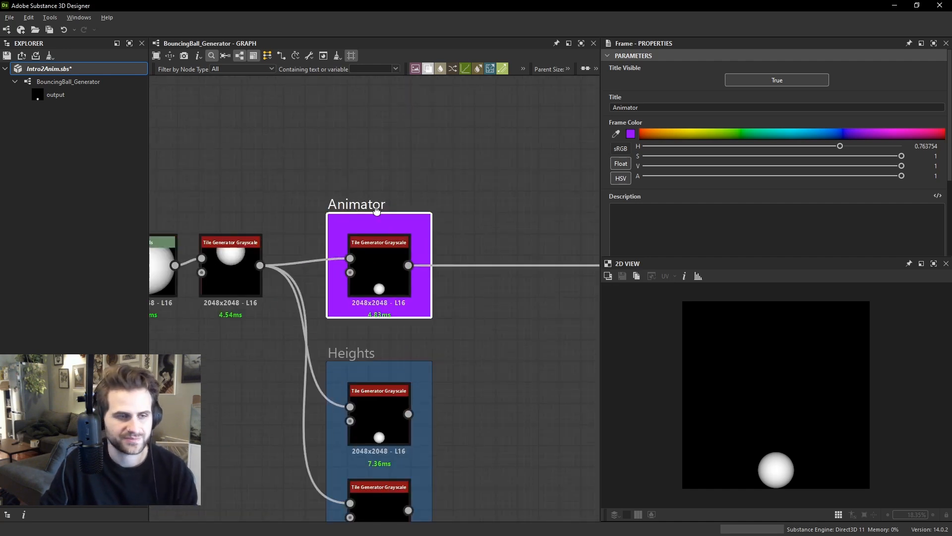
scroll(751, 190, "down", 2)
scroll(340, 212, "up", 2)
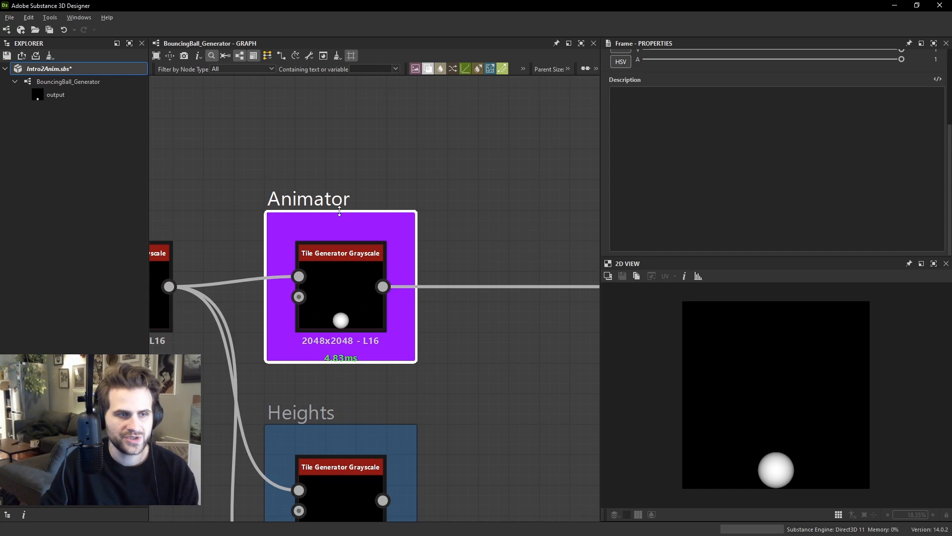
left_click(341, 298)
scroll(797, 162, "down", 8)
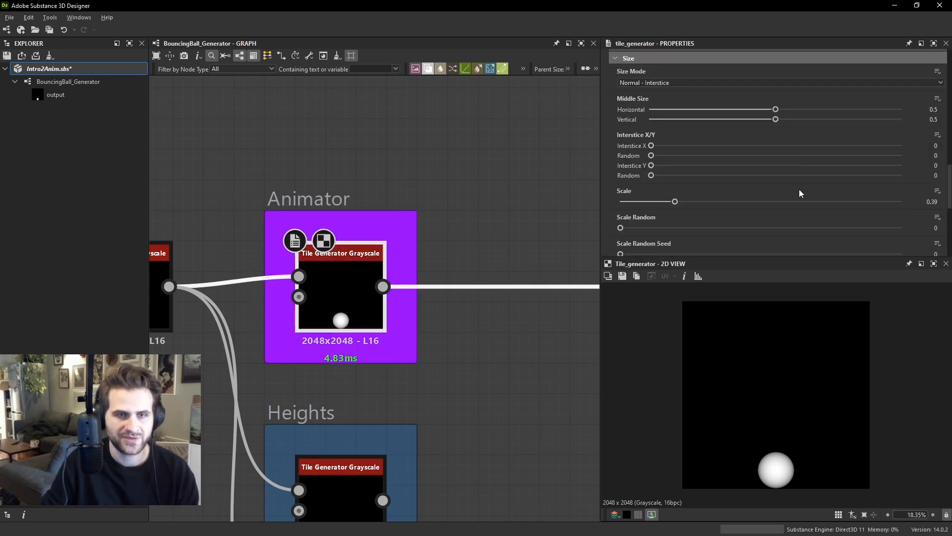
scroll(713, 154, "up", 2)
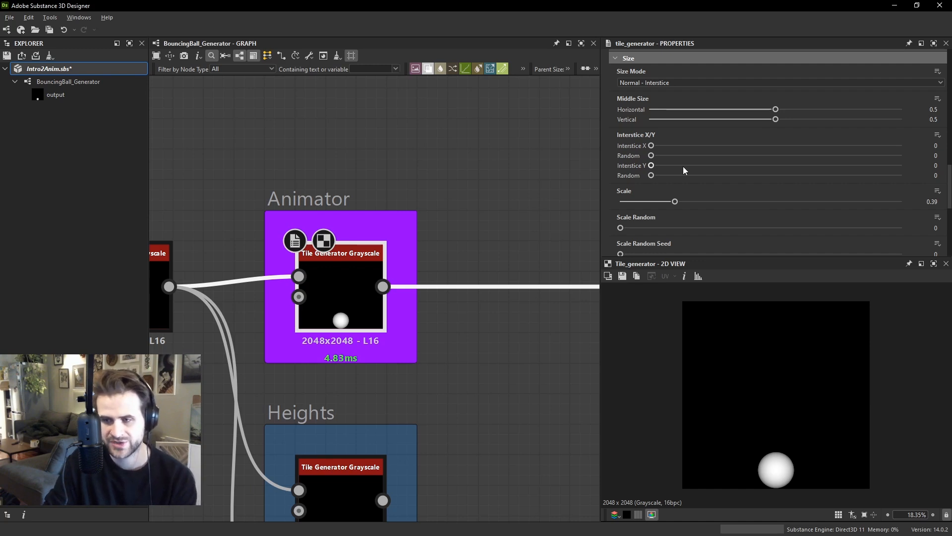
left_click(654, 83)
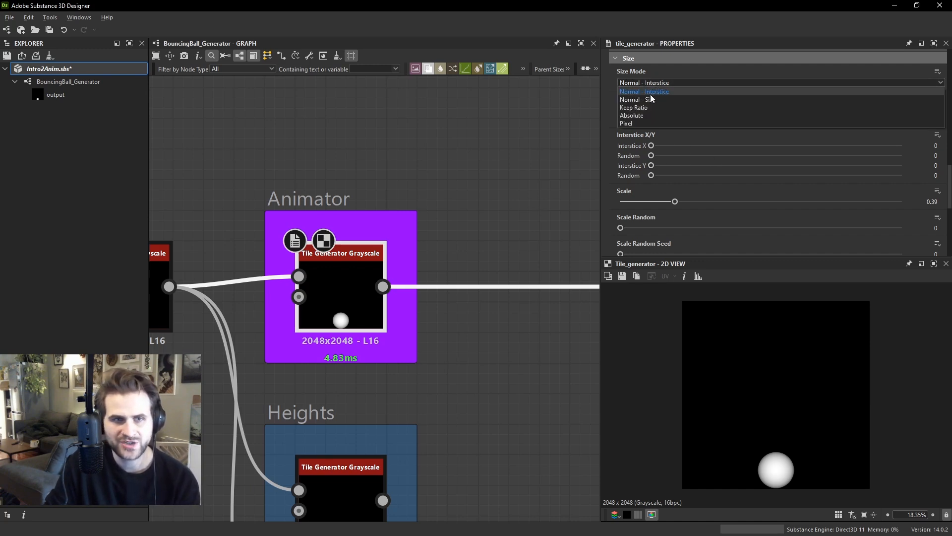
left_click(654, 99)
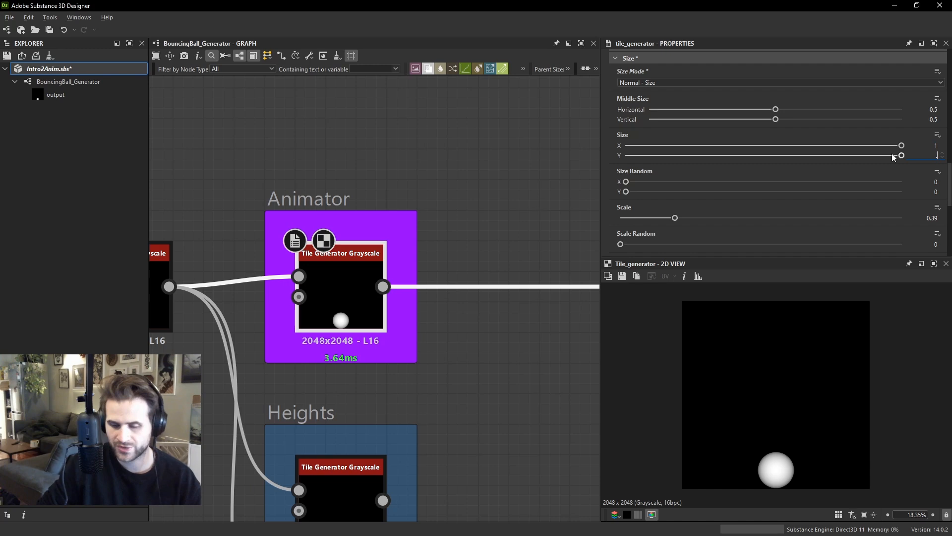
Try squashing the ball by setting the tile generator's Size Y to 0.5 and Size X to 1.5.
type("0.5")
key("Return")
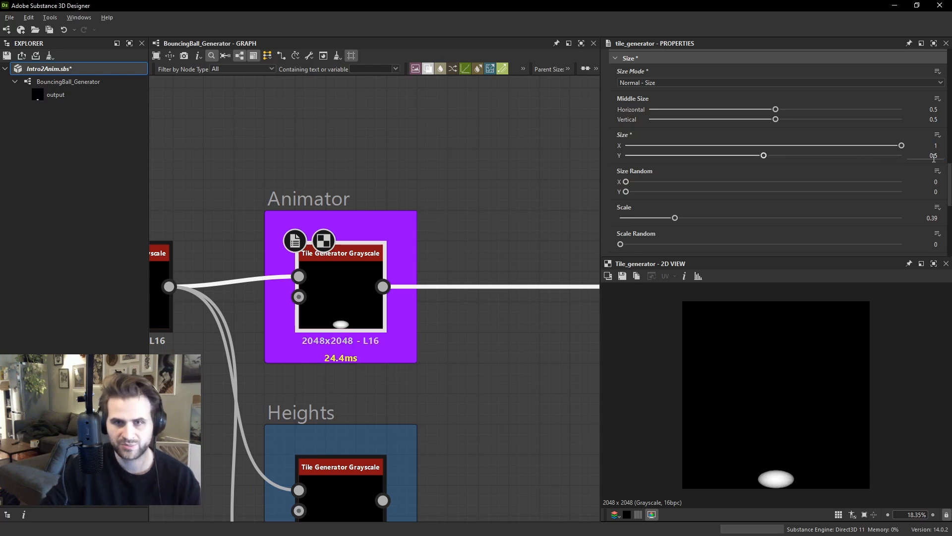
type("1.5")
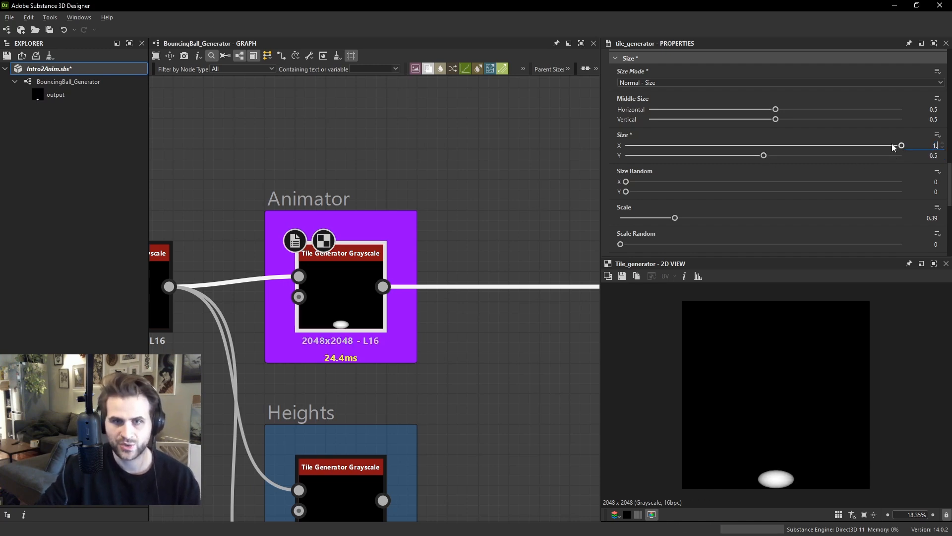
key("Return")
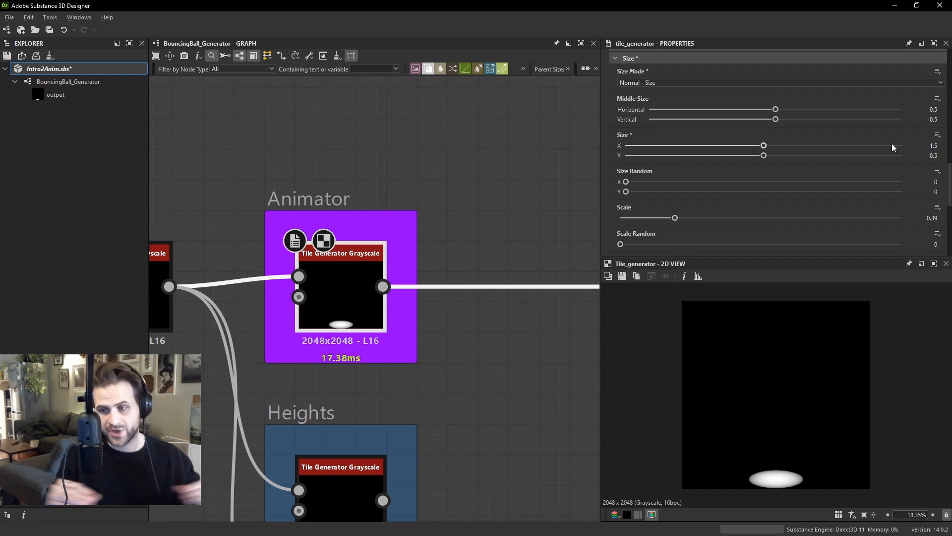
Undo the Size X and Y changes on the Animator tile generator.
key("ctrl+z")
key("ctrl+z")
key("ctrl+z")
key("ctrl+z")
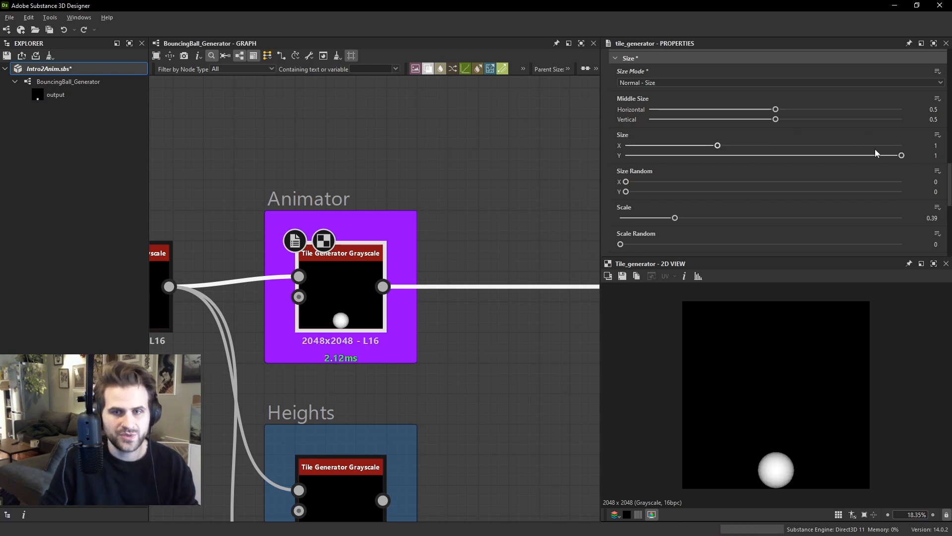
left_click(935, 146)
Reopen the Global Offset function of the tile generator in the Animator frame.
middle_click_drag(342, 446, 407, 342)
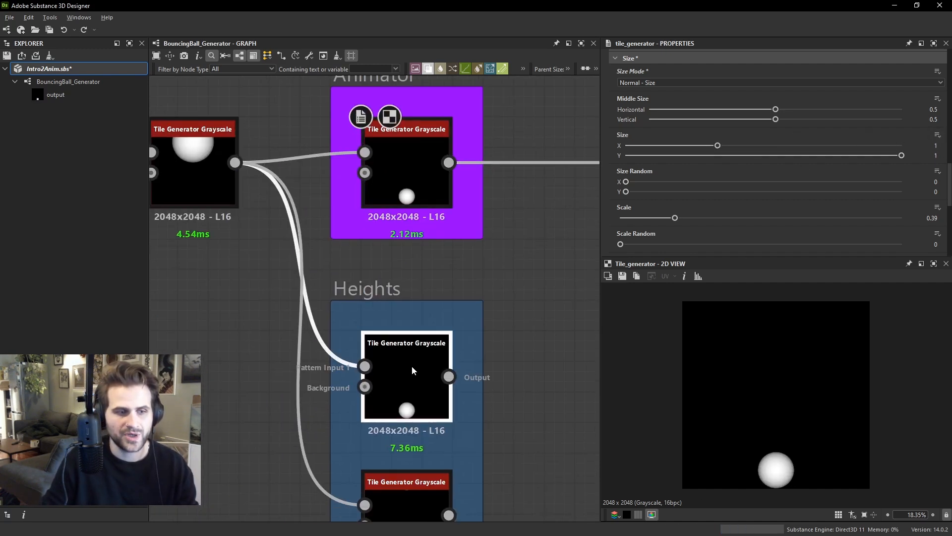
left_click(407, 382)
left_click(401, 159)
scroll(727, 179, "down", 6)
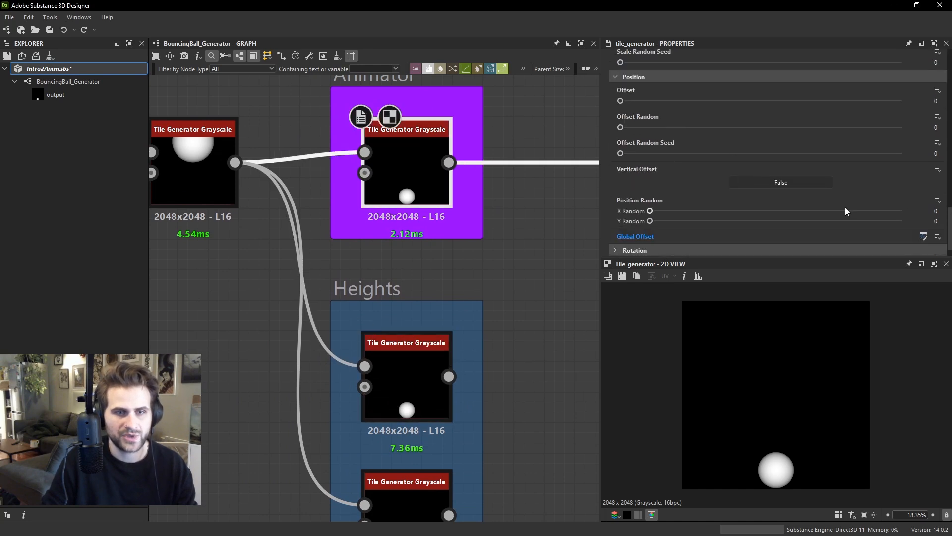
left_click(923, 236)
scroll(505, 261, "up", 3)
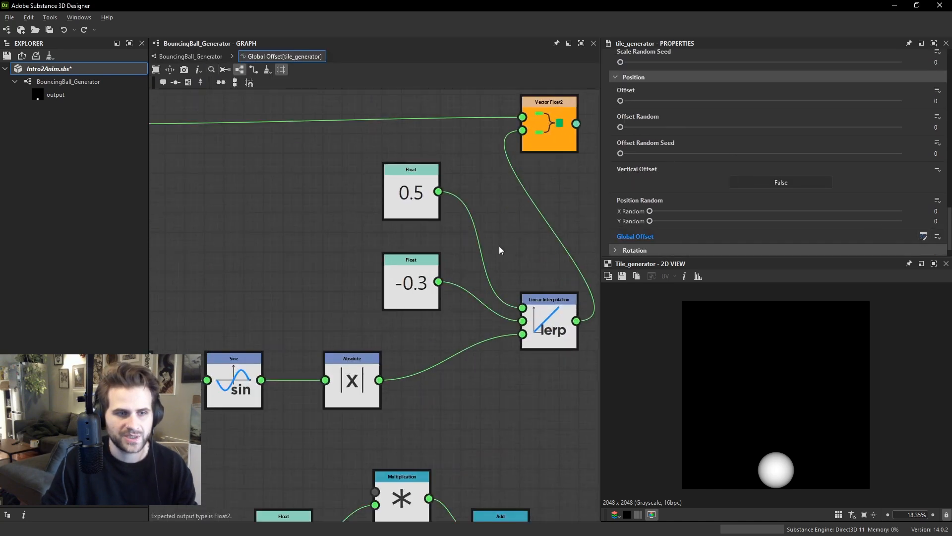
Return from the Global Offset function to the main graph and create an empty function for the Animator tile generator's Size parameter.
scroll(522, 309, "up", 2)
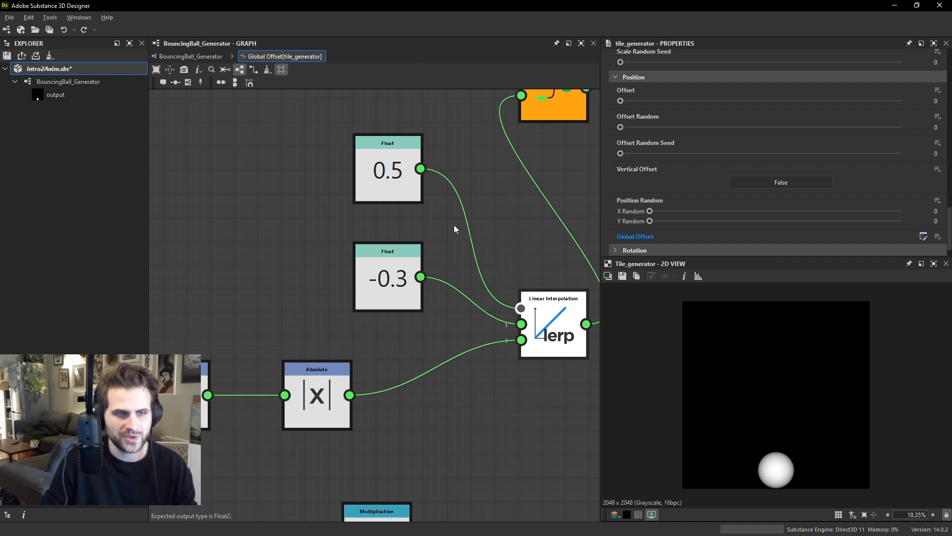
left_click(400, 188)
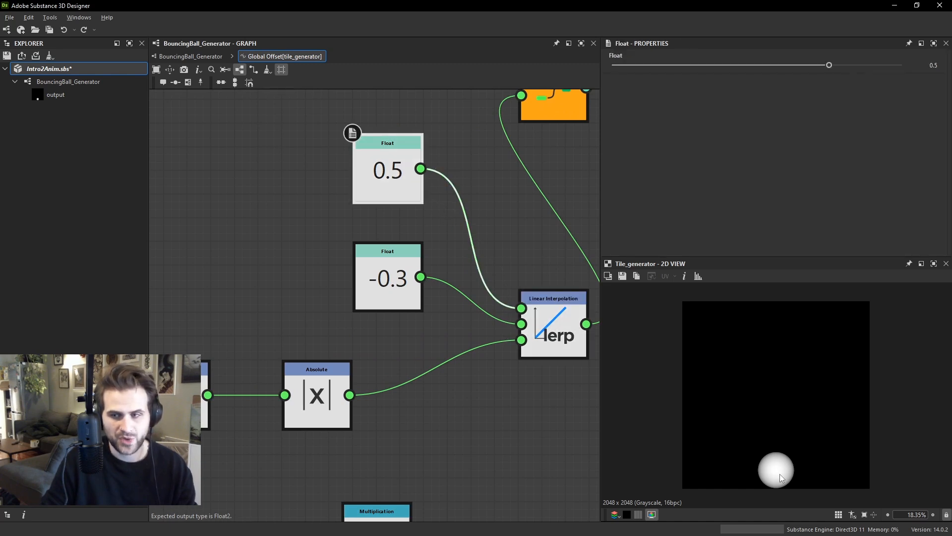
left_click(553, 322)
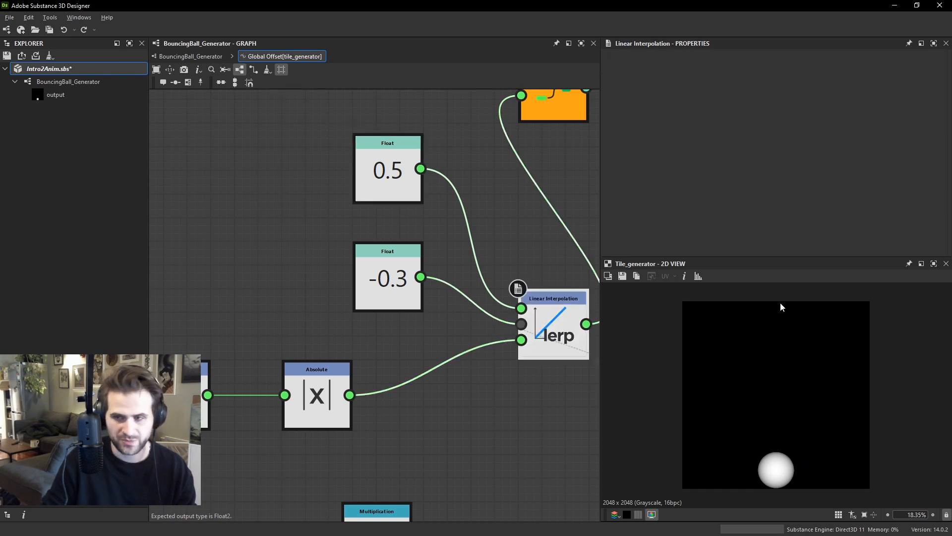
scroll(442, 225, "down", 3)
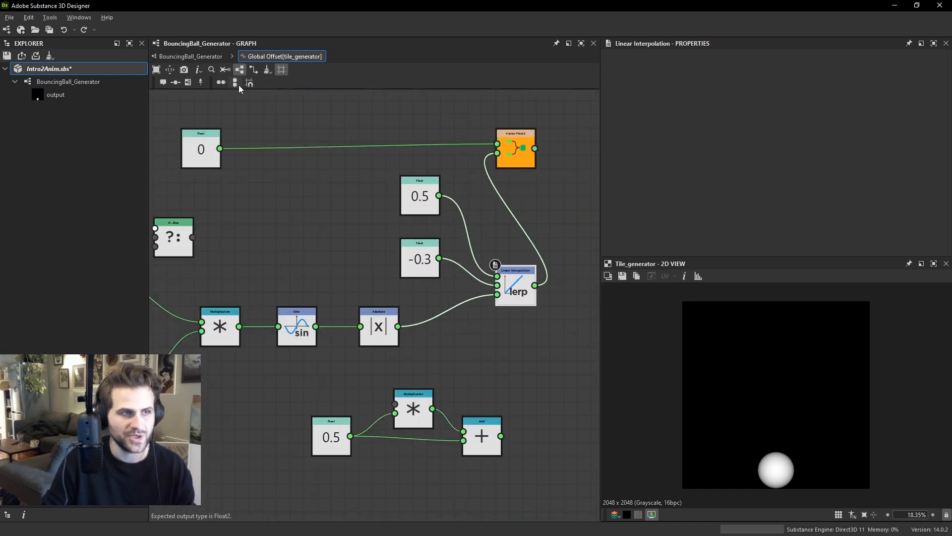
left_click(191, 56)
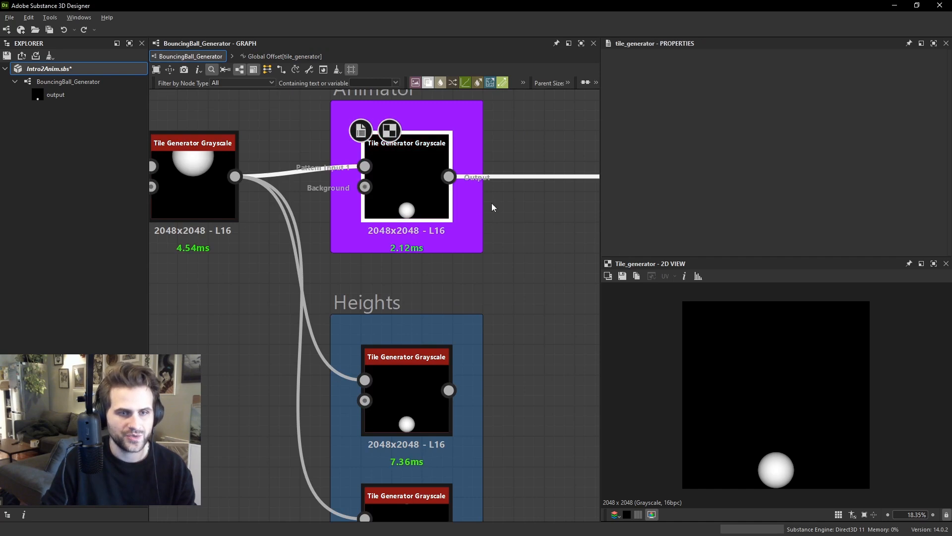
scroll(818, 207, "down", 10)
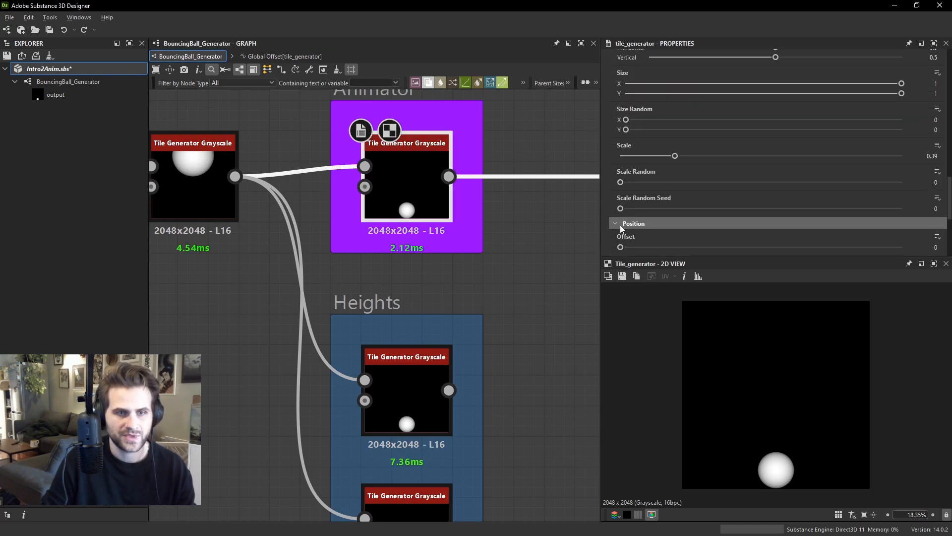
left_click(621, 223)
scroll(838, 191, "up", 1)
scroll(918, 156, "up", 1)
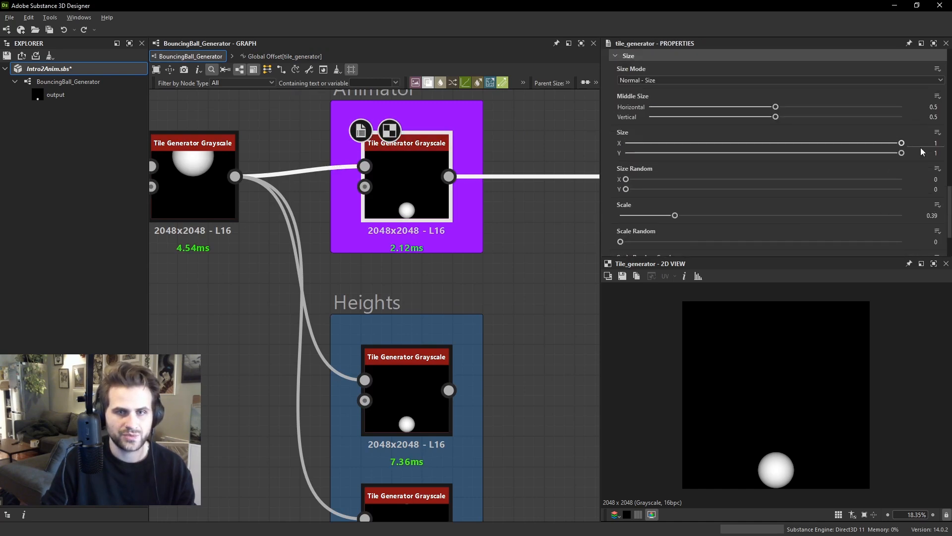
left_click(938, 132)
left_click(895, 153)
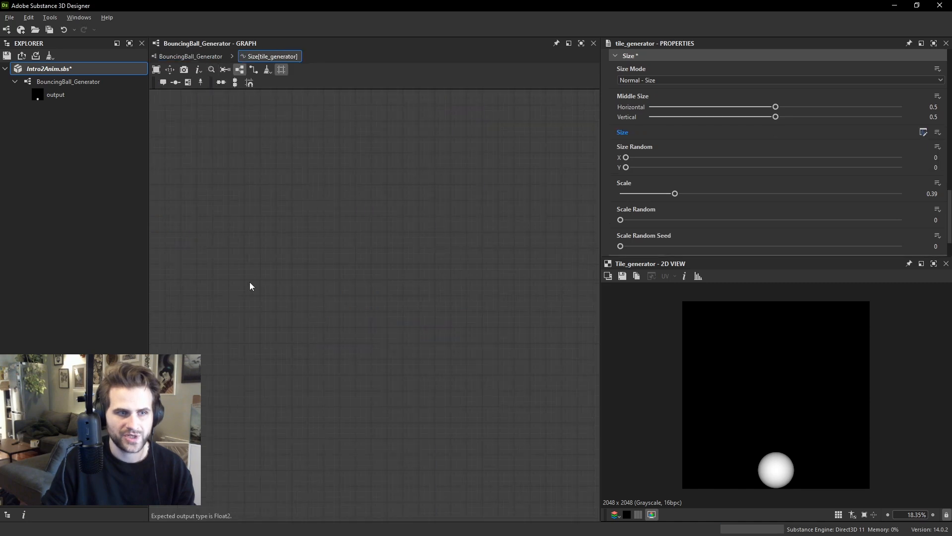
Add a Get Float node to the Size function and set its variable to $time.
key("space")
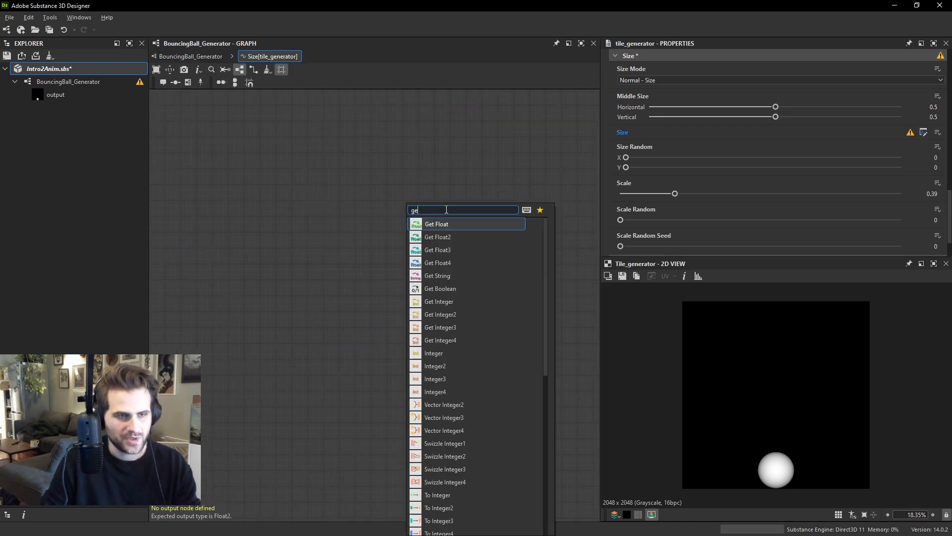
left_click(446, 222)
left_click_drag(408, 248, 313, 285)
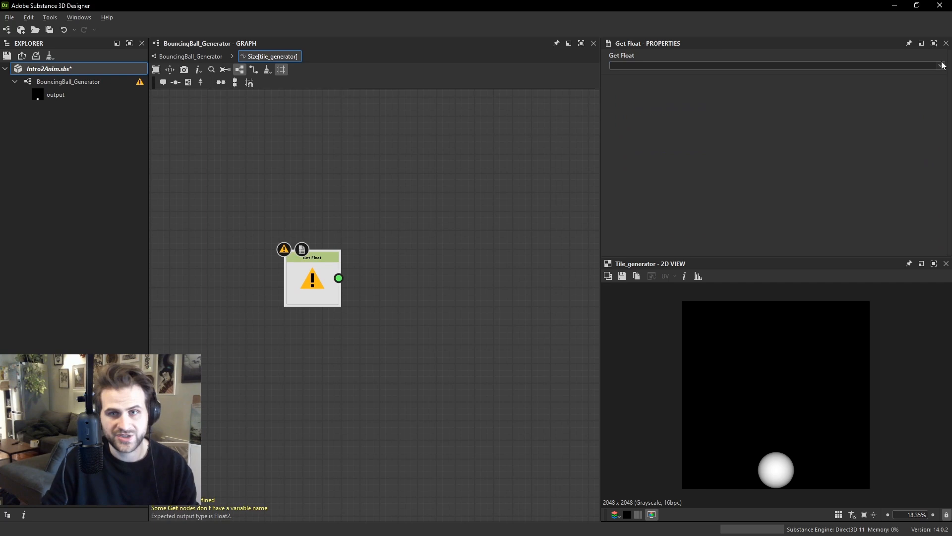
left_click(941, 66)
left_click(629, 115)
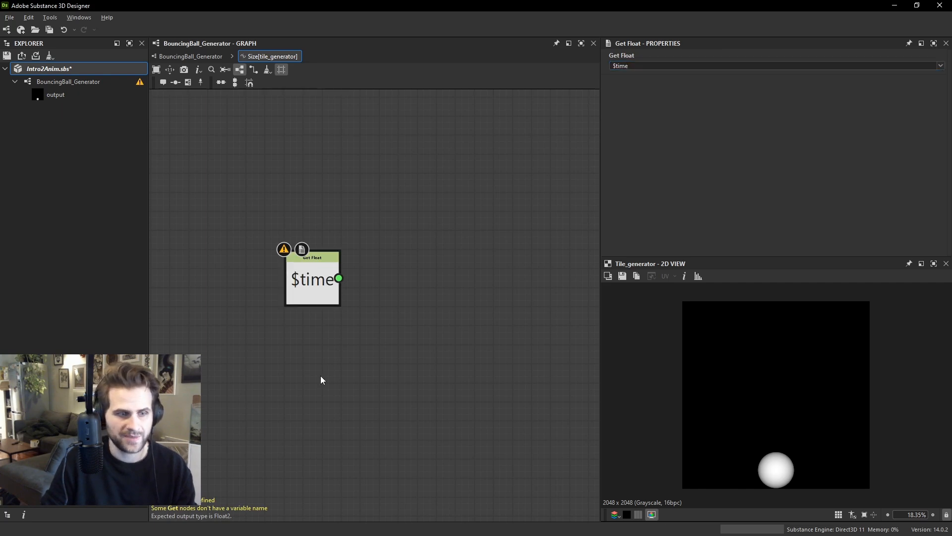
Add a second Get Float node below the $time node and set its variable to Anim_Speed.
key("space")
type("get")
left_click(376, 222)
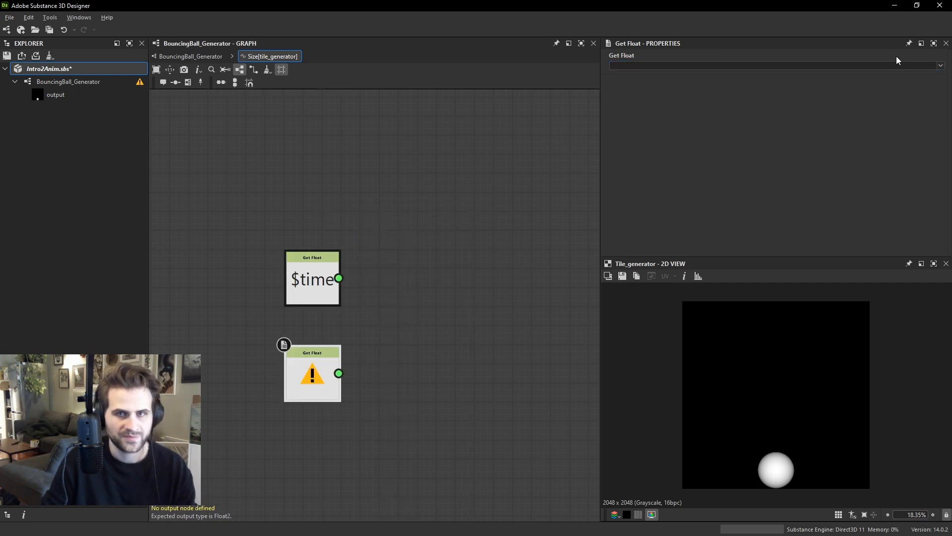
left_click(940, 66)
left_click(641, 91)
Add a Multiplication node, connect the $time and Anim_Speed nodes to its inputs, and tidy the node layout.
key("space")
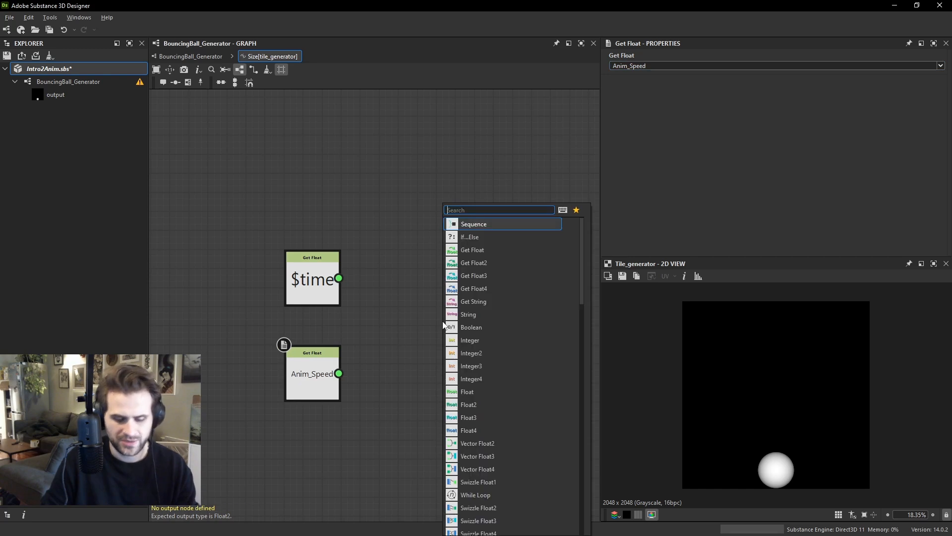
type("mul")
left_click(478, 225)
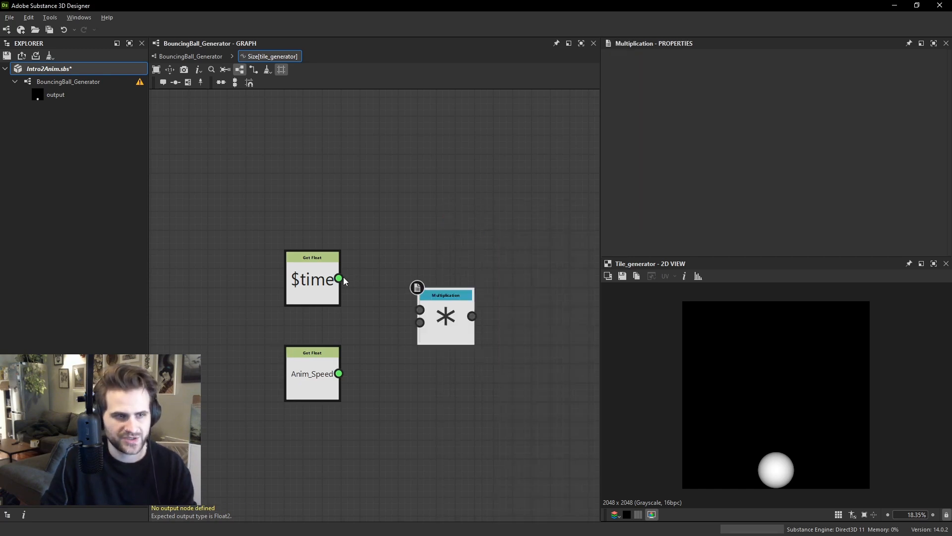
left_click_drag(339, 278, 339, 373)
left_click_drag(323, 388, 323, 370)
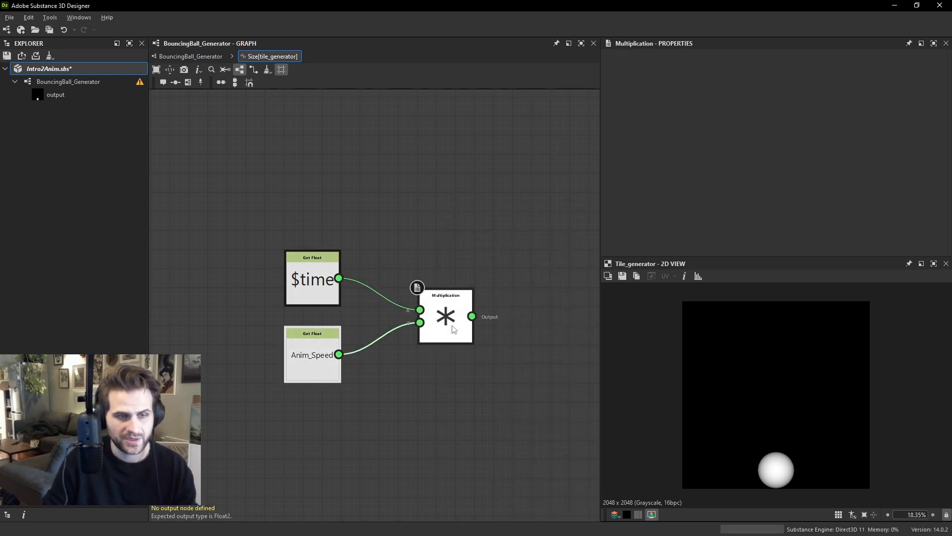
mouse_move(449, 325)
left_mouse_down()
mouse_move(421, 326)
mouse_move(431, 329)
left_mouse_up()
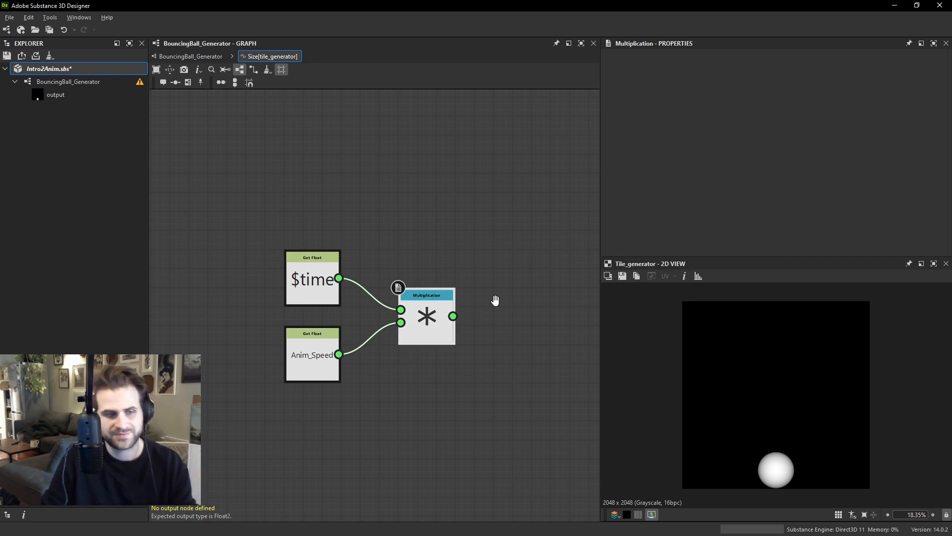
middle_click_drag(495, 299, 423, 307)
left_click_drag(367, 332, 348, 332)
Add a Sine node after the Multiplication node and connect the multiplied time to its input.
middle_click_drag(412, 314, 374, 322)
key("space")
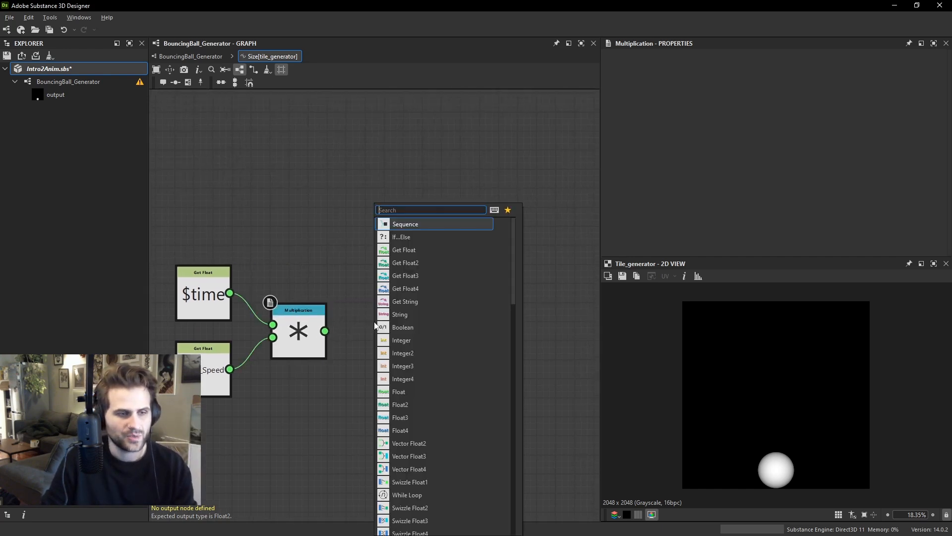
type("sin")
key("Return")
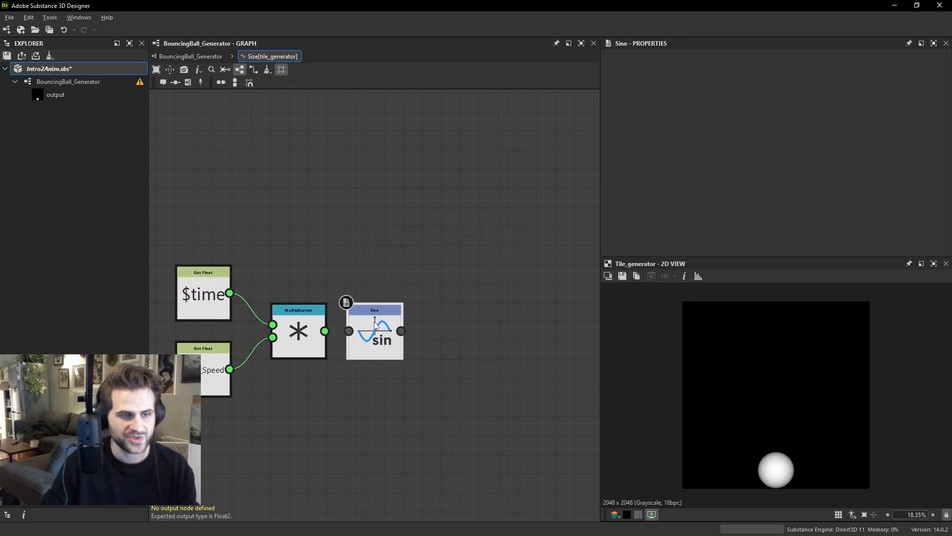
left_click_drag(309, 331, 351, 331)
left_click_drag(366, 330, 385, 331)
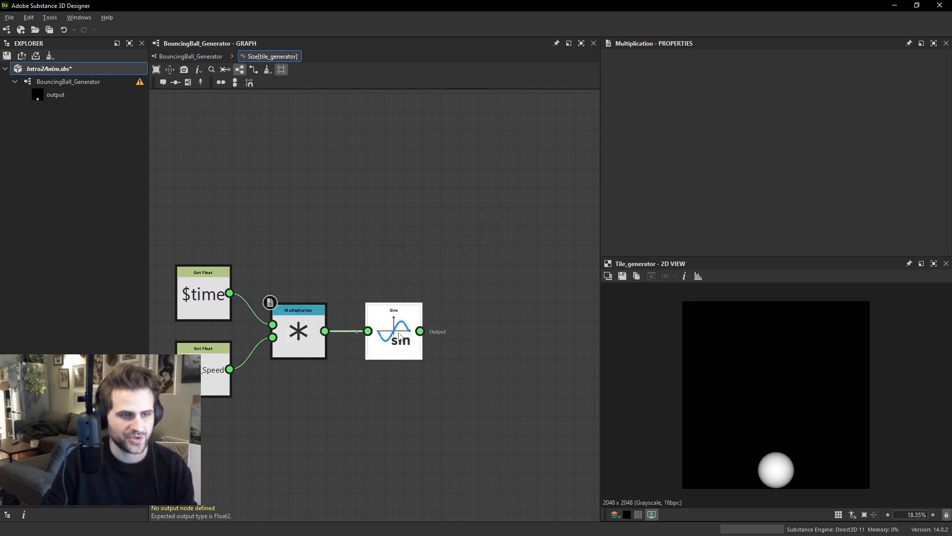
Add an Absolute node, connect the Sine output to it, and line it up beside the Sine node.
middle_click_drag(461, 332, 447, 331)
key("space")
scroll(447, 332, "down", 5)
key("Escape")
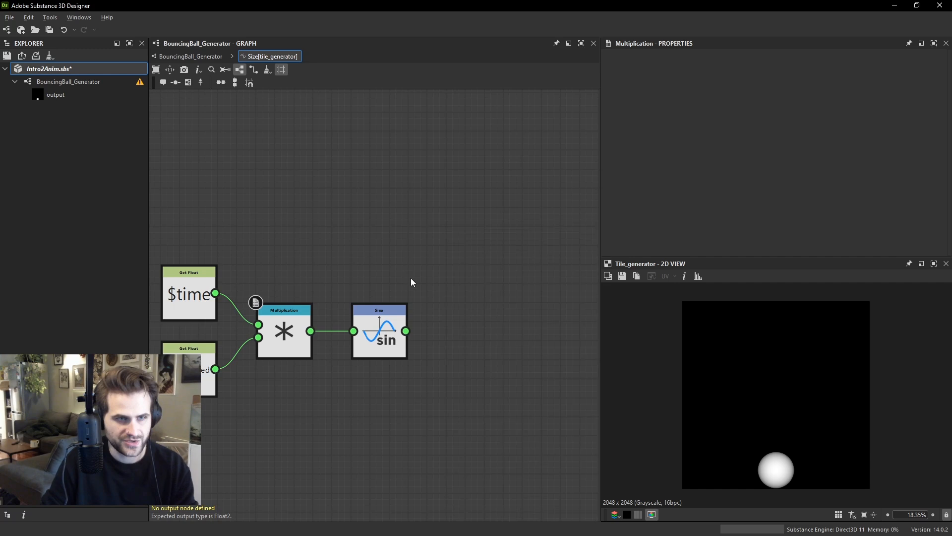
key("space")
type("abs")
left_click(469, 227)
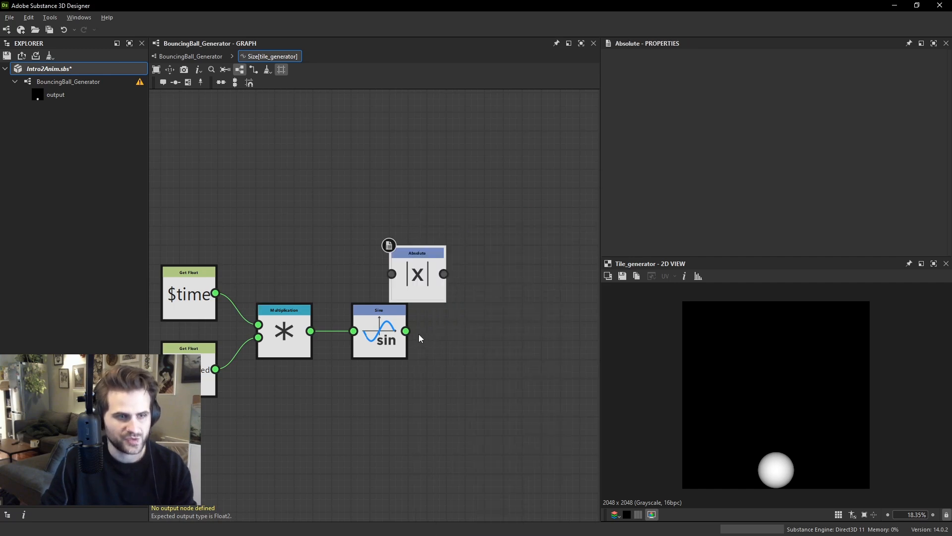
left_click_drag(406, 331, 430, 331)
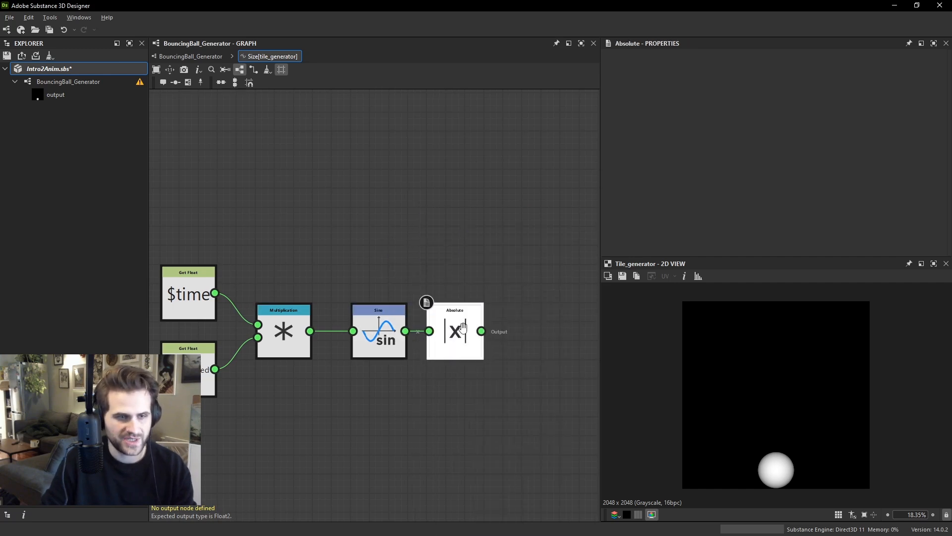
Add a Linear Interpolation node and connect the Absolute output to its X input.
middle_click_drag(456, 333, 362, 355)
key("space")
type("lkerp")
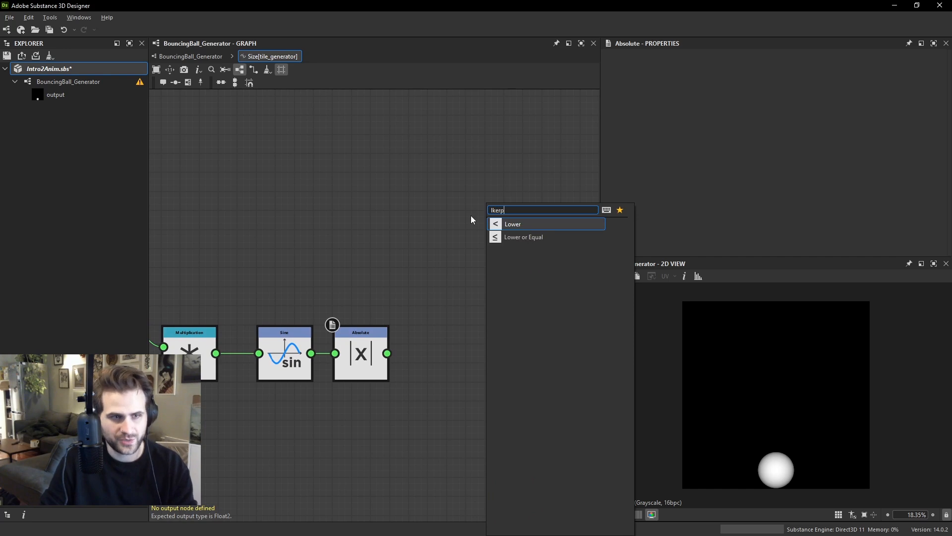
left_click(457, 231)
key("space")
type("ler")
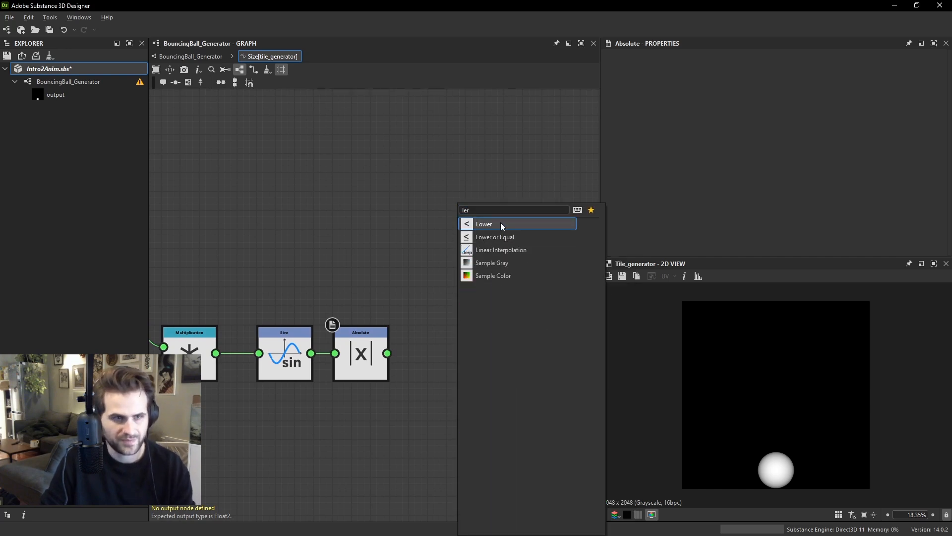
left_click(501, 249)
left_click_drag(387, 353, 431, 233)
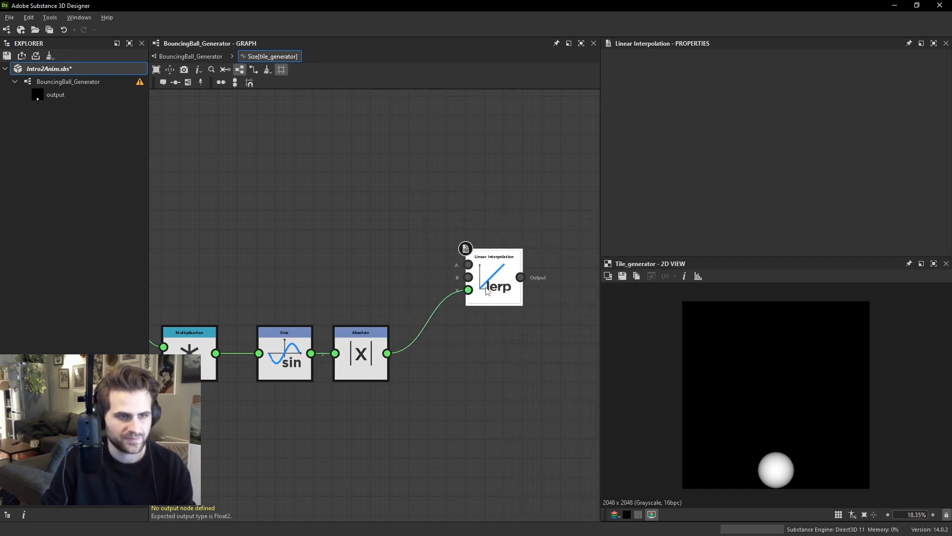
Add a Float node above the Absolute node and connect it to the B input of the Linear Interpolation.
scroll(493, 345, "down", 2)
scroll(467, 301, "up", 4)
scroll(467, 302, "down", 2)
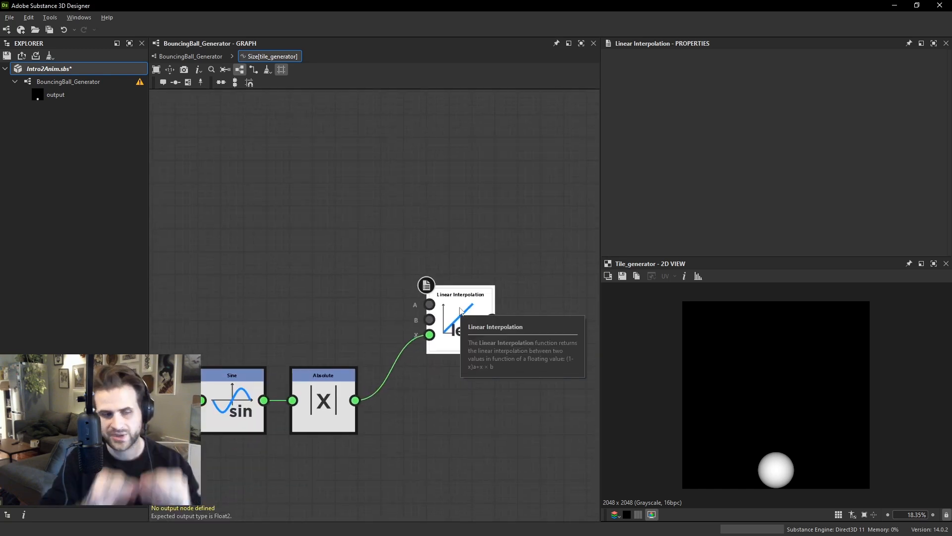
scroll(457, 307, "up", 2)
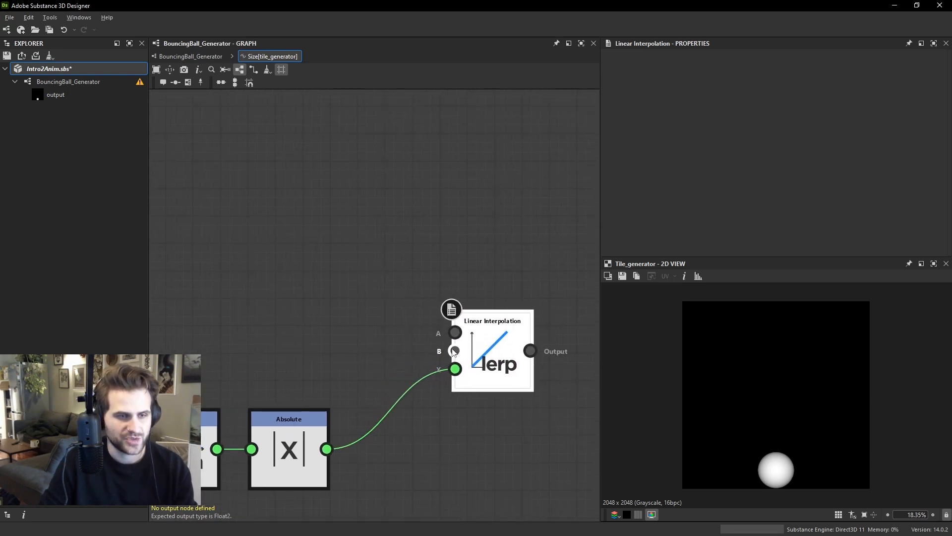
left_click(368, 317)
key("space")
type("fl")
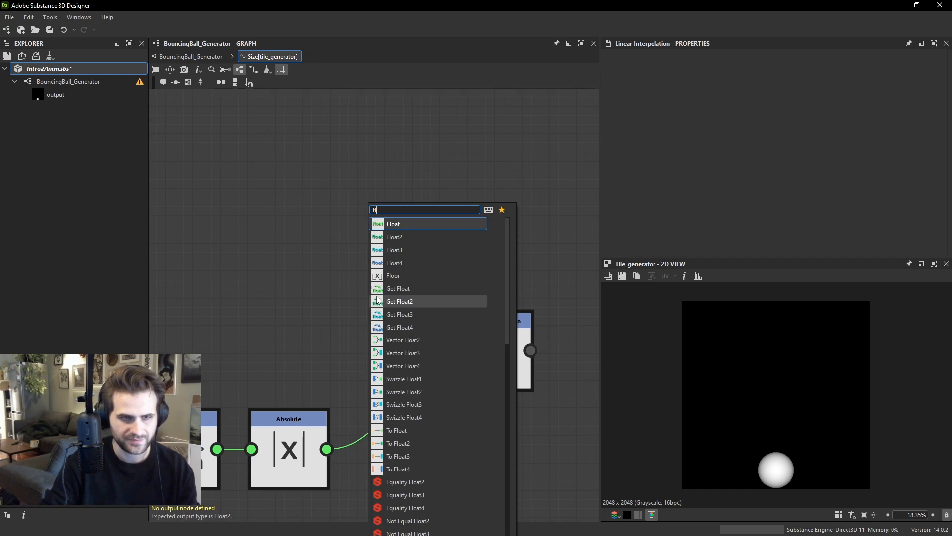
key("Return")
left_click_drag(372, 302, 455, 350)
left_click_drag(355, 319, 327, 332)
middle_click_drag(341, 229, 339, 263)
left_click(338, 263)
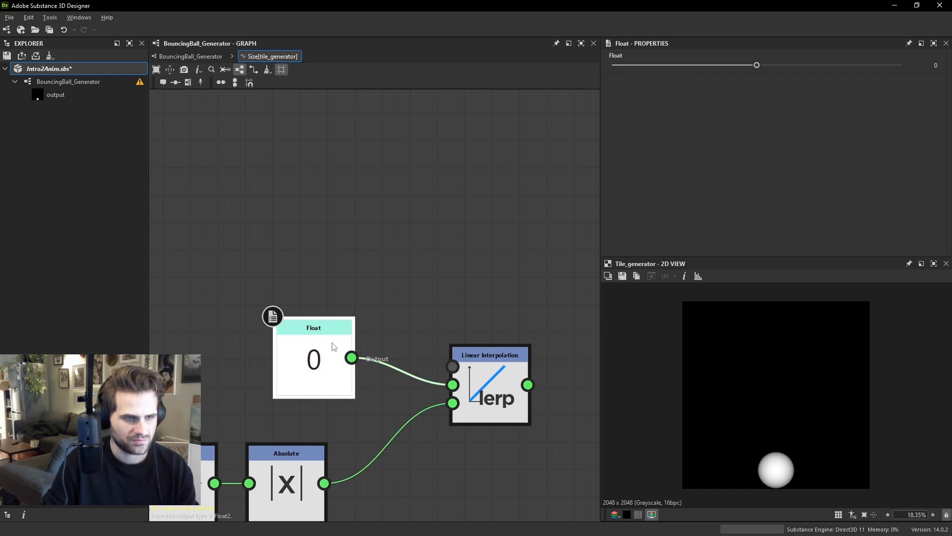
Duplicate the Float node, connect the copy to the Linear Interpolation's A input, and stack the two floats above the Absolute node.
left_click(324, 356)
key("ctrl+c")
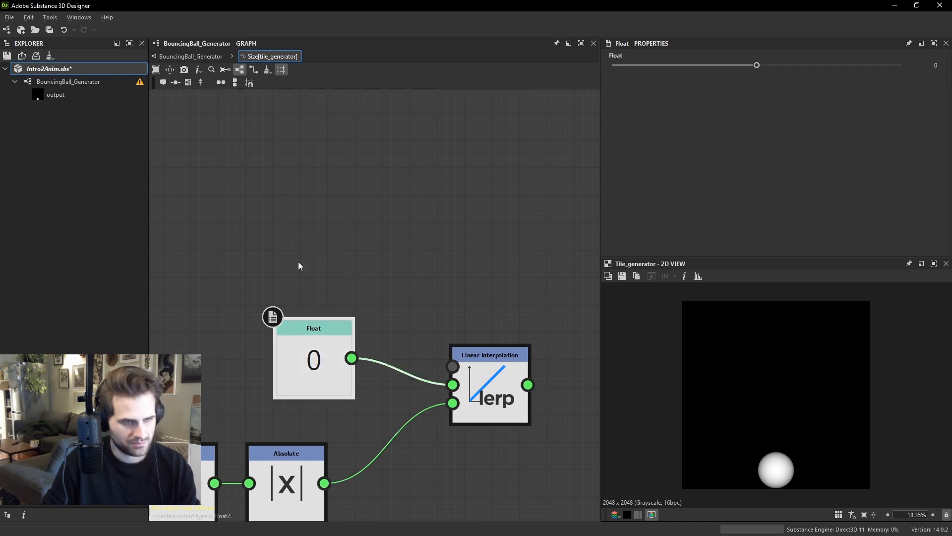
key("ctrl+v")
left_click_drag(326, 241, 453, 366)
left_click_drag(312, 347, 285, 362)
left_click_drag(300, 231, 300, 259)
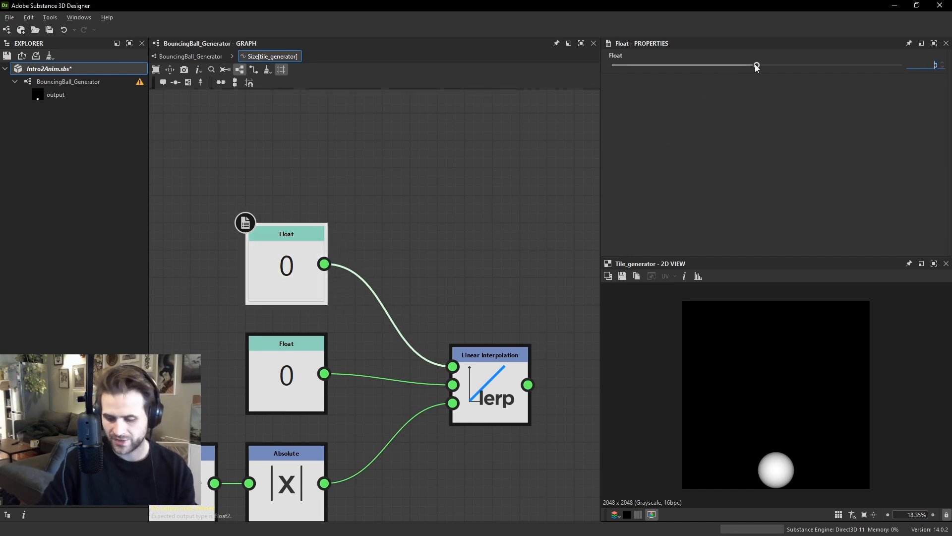
Set the float feeding input A to 0.5 and the one feeding input B to 1.5, and reposition the Linear Interpolation node.
type("0.5")
key("Return")
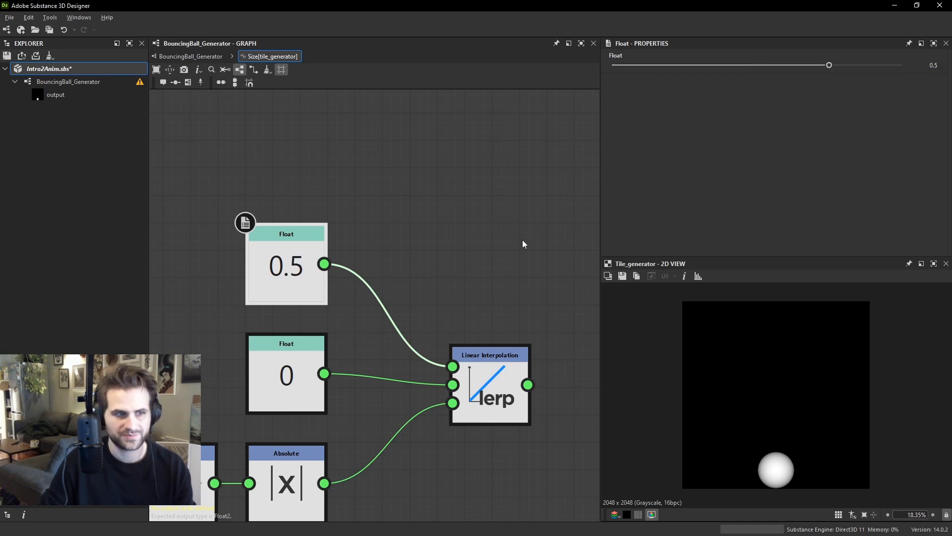
left_click(309, 358)
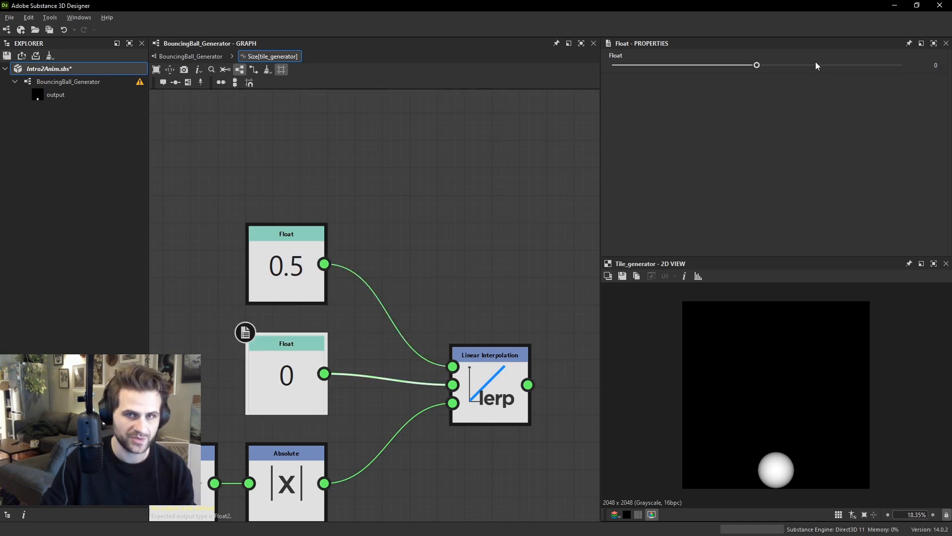
type("1.5")
key("Return")
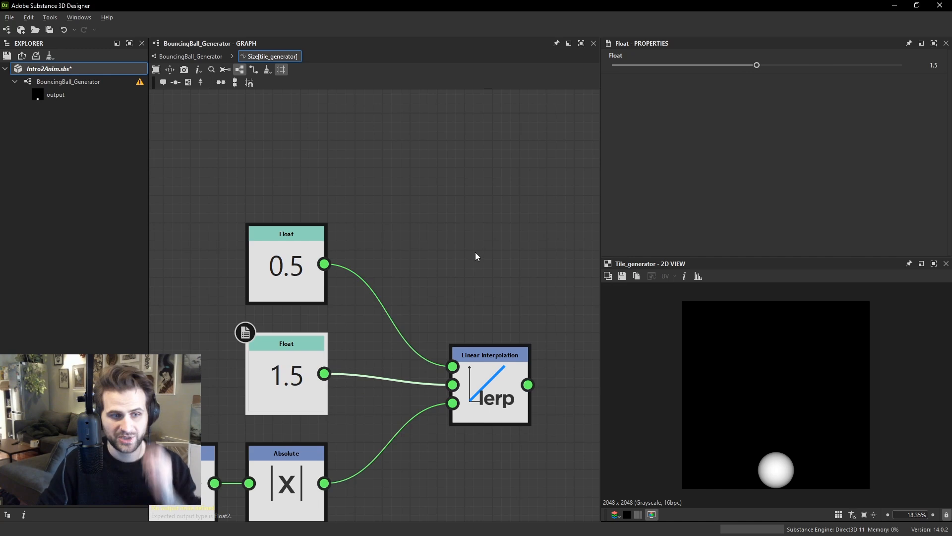
scroll(490, 250, "down", 2)
middle_click_drag(493, 273, 476, 305)
left_click_drag(473, 376, 463, 339)
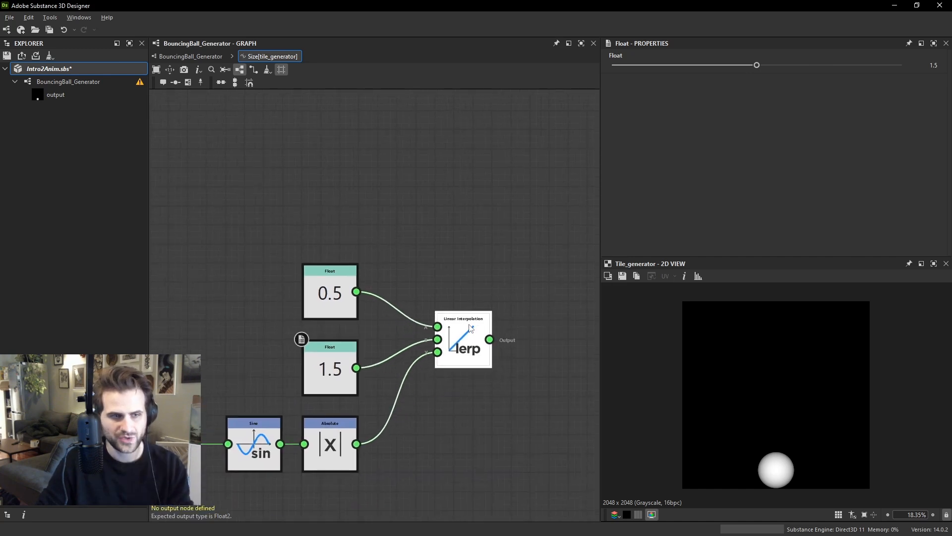
left_click_drag(286, 228, 484, 386)
left_click_drag(480, 355, 481, 326)
left_click(486, 361)
scroll(488, 345, "down", 3)
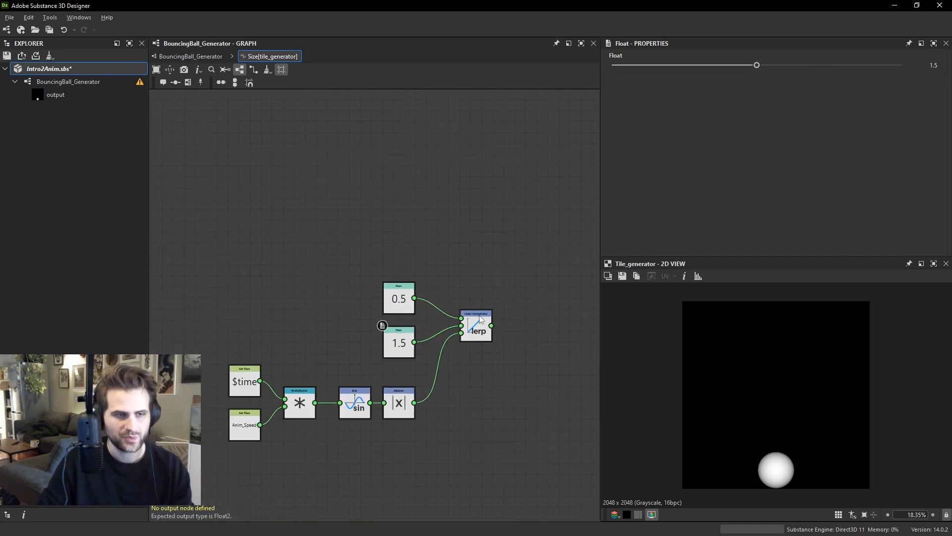
scroll(393, 299, "up", 2)
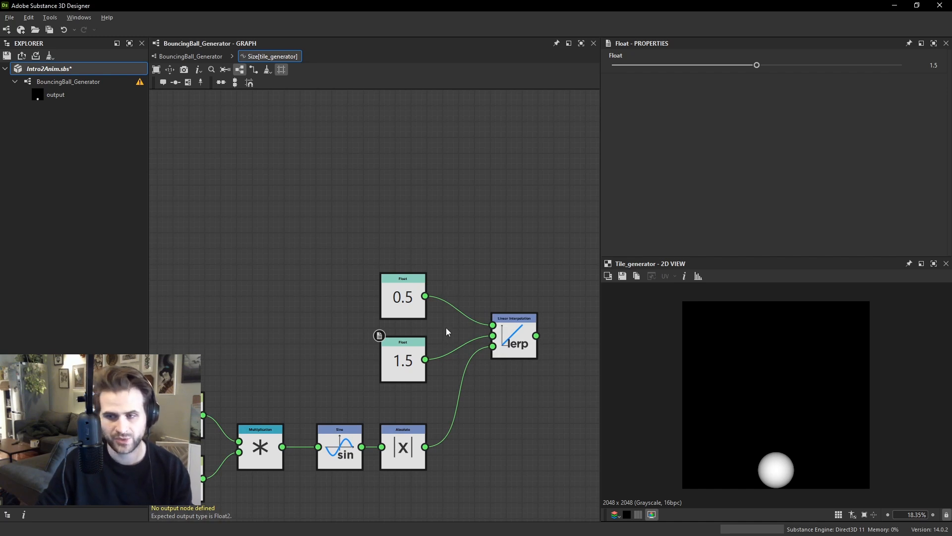
middle_click_drag(519, 319, 424, 334)
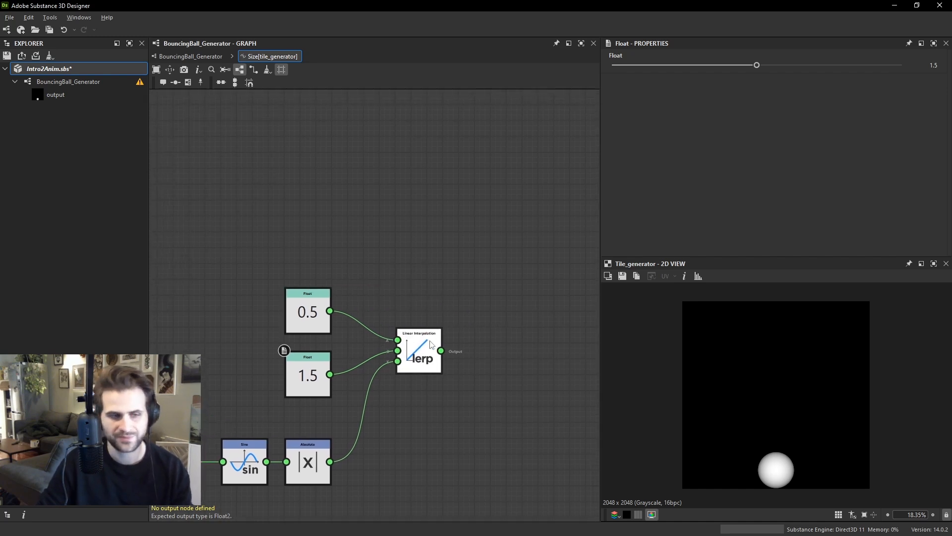
scroll(441, 330, "up", 1)
left_click_drag(417, 358, 400, 357)
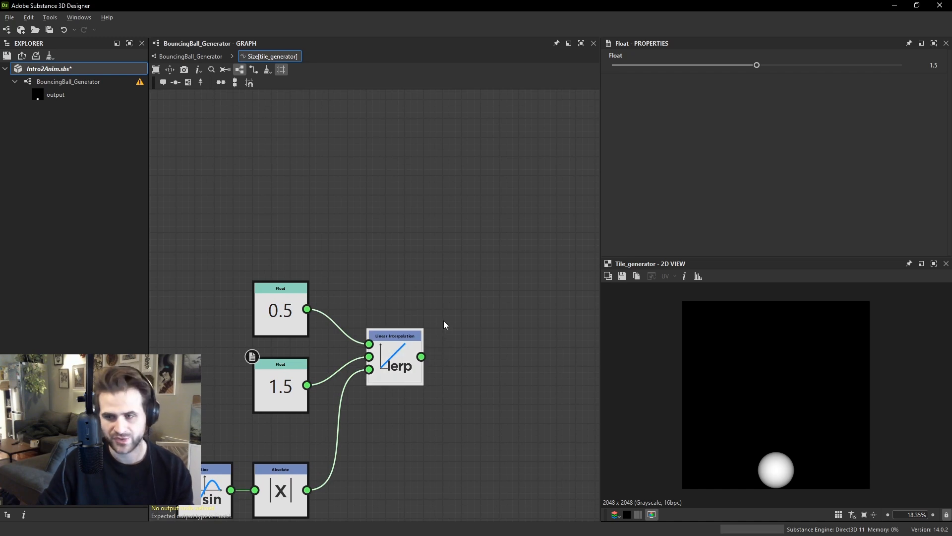
left_click(400, 359)
scroll(417, 337, "down", 3)
scroll(453, 307, "up", 3)
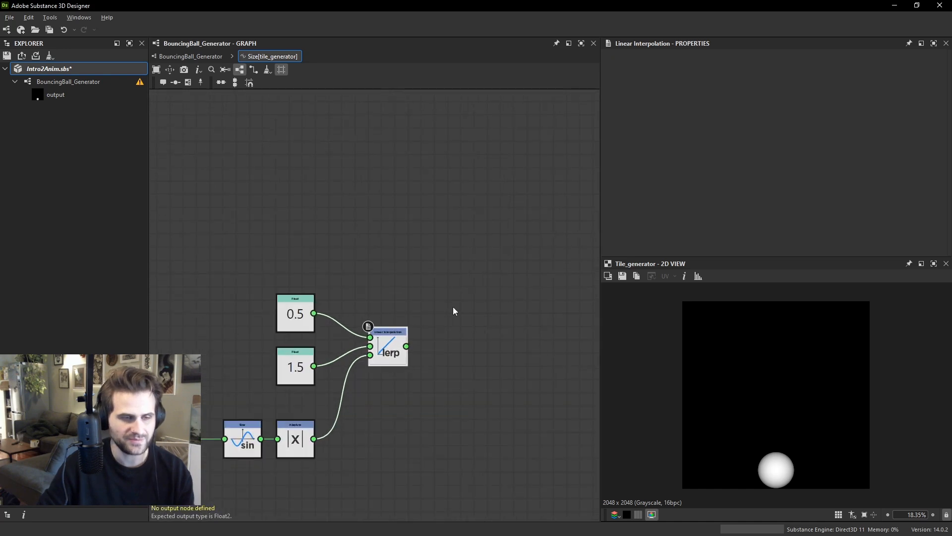
key("space")
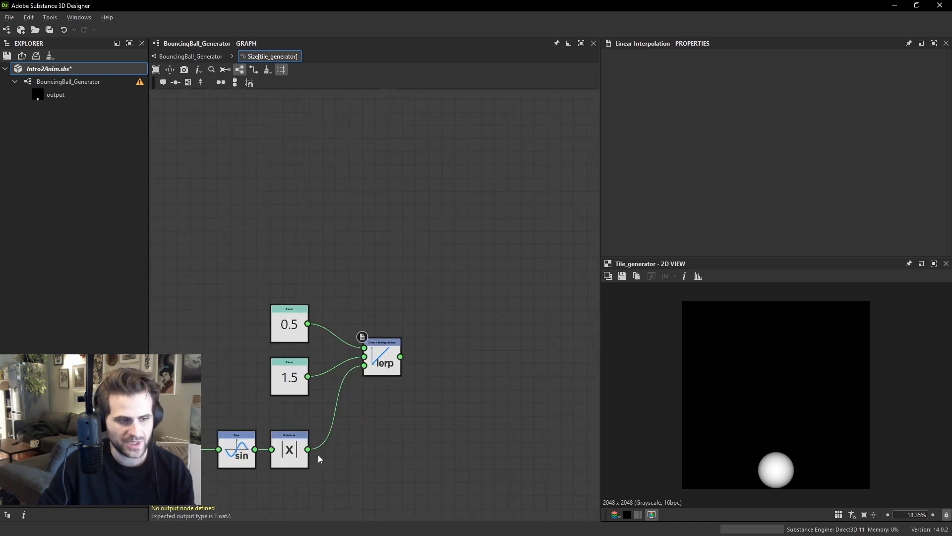
key("Escape")
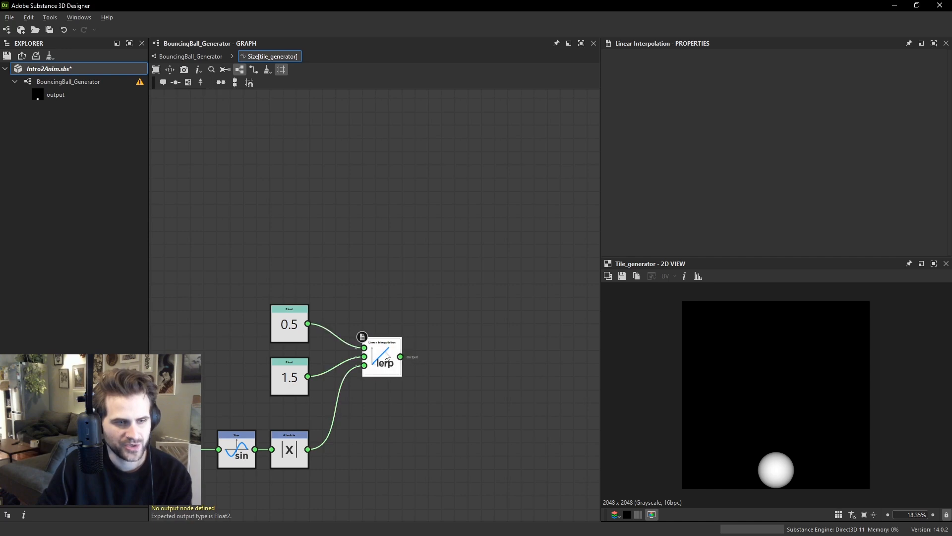
right_click(385, 351)
left_click(285, 501)
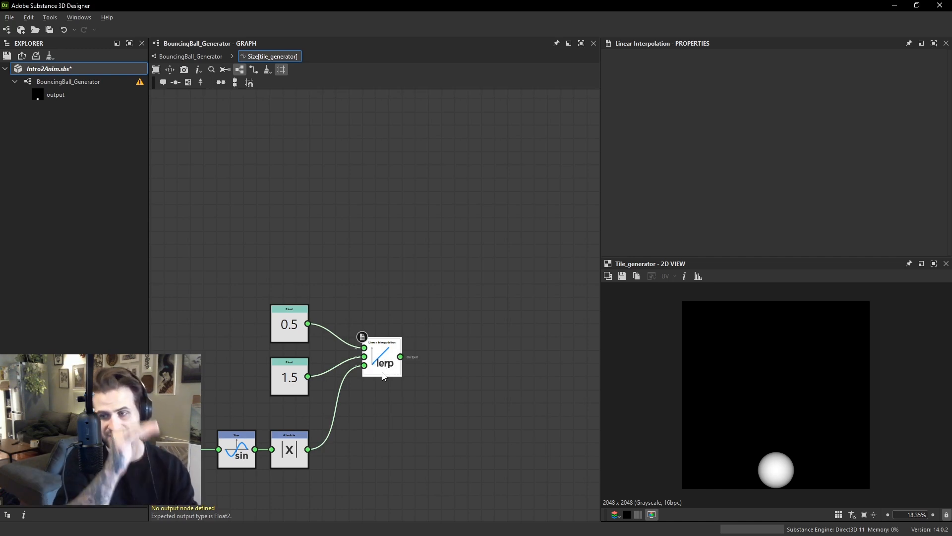
Add a Vector Float2 node after the Linear Interpolation, feed the interpolation's output into its second input, and raise it above the interpolation.
scroll(459, 330, "up", 1)
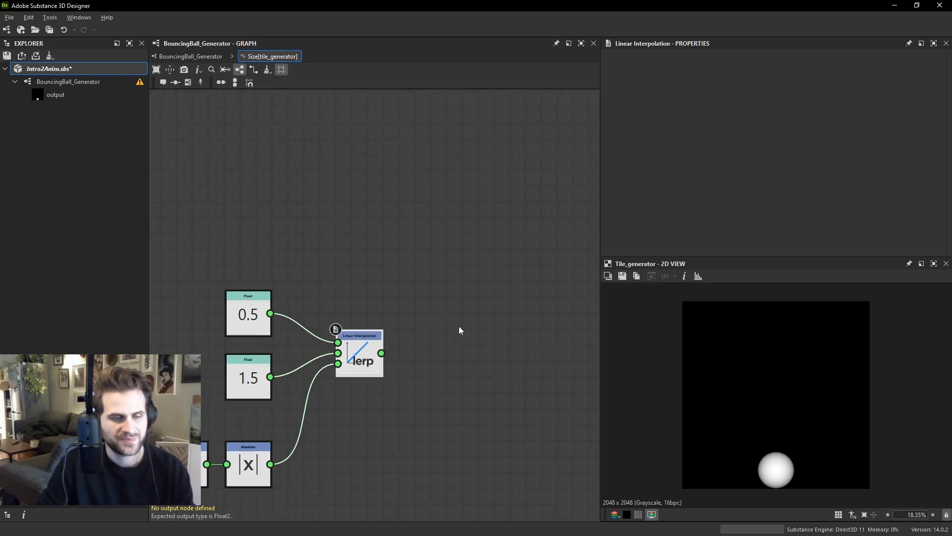
key("space")
type("ve")
left_click(506, 223)
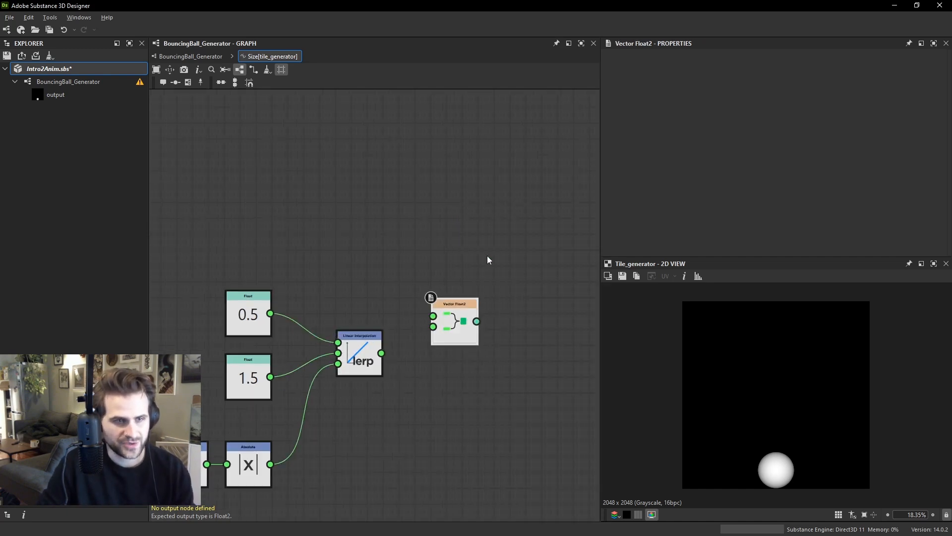
left_click_drag(448, 332, 449, 284)
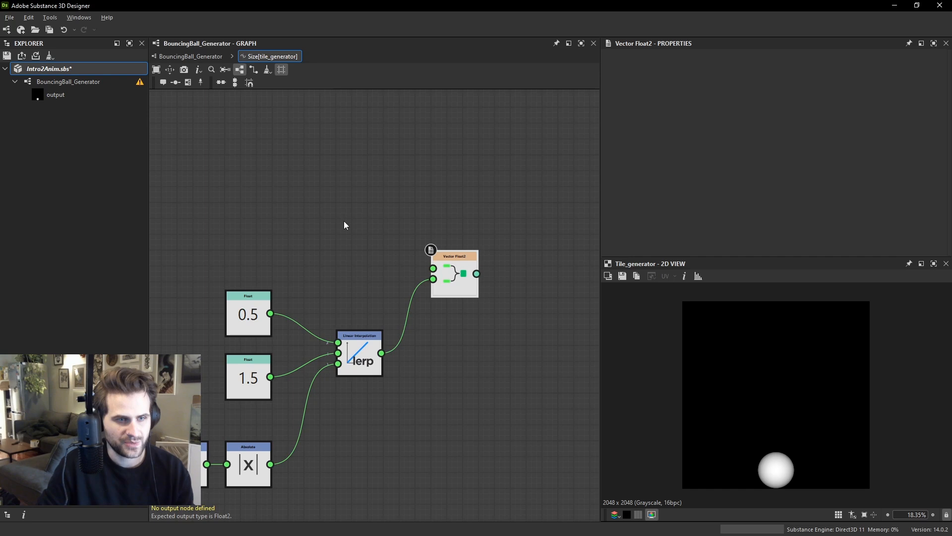
Add a Float node with value 1 and connect it to the first input of the Vector Float2 node.
key("space")
type("fl")
left_click(373, 224)
left_click_drag(354, 230, 397, 238)
key("Tab")
type("1")
left_click(436, 166)
Tidy the layout by moving the Vector Float2 node and aligning the float of 1 directly above the Linear Interpolation.
left_click_drag(454, 277, 478, 294)
scroll(534, 336, "up", 3)
middle_click_drag(525, 296, 553, 346)
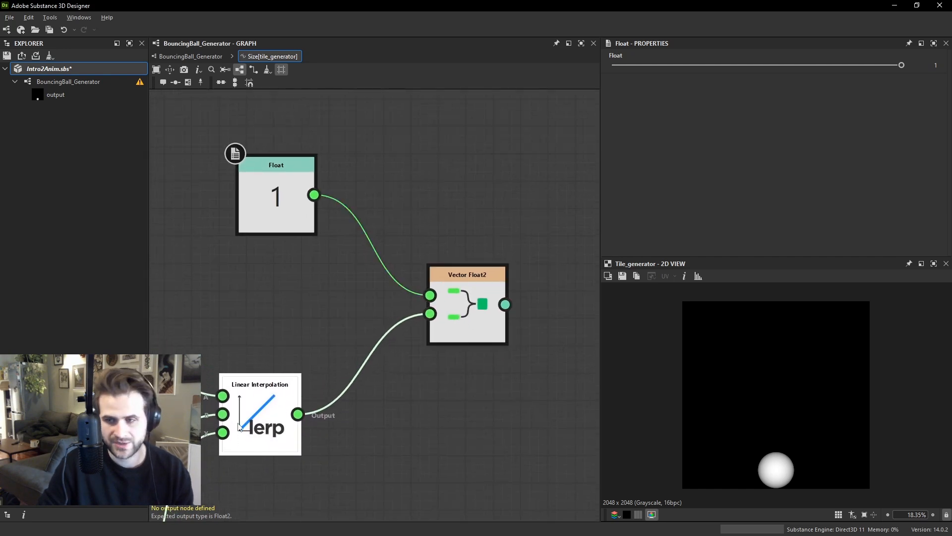
left_click(242, 425)
left_click_drag(279, 202, 263, 208)
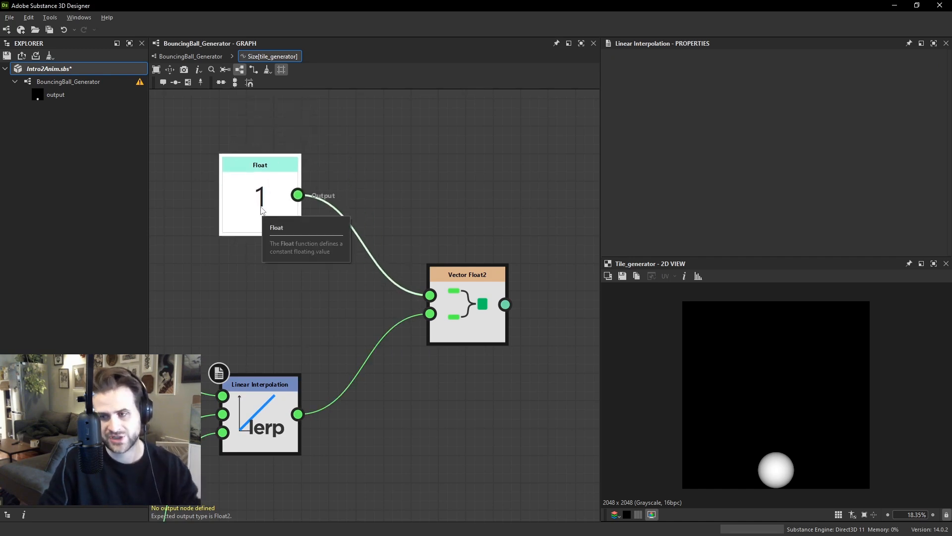
scroll(406, 248, "down", 3)
Set the Vector Float2 as the Size function's output node and check the ball's shape in the 2D view.
left_click(439, 293)
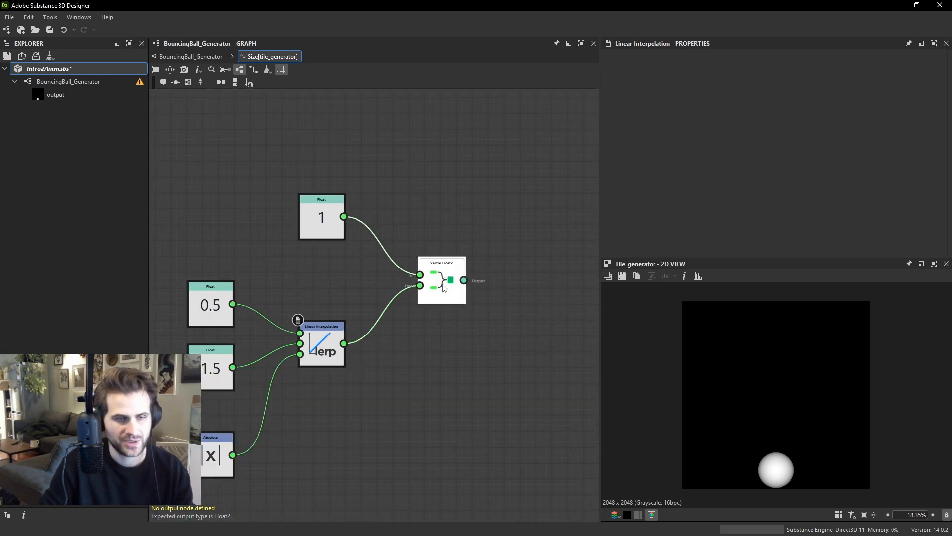
right_click(443, 285)
left_click(491, 326)
scroll(805, 489, "up", 2)
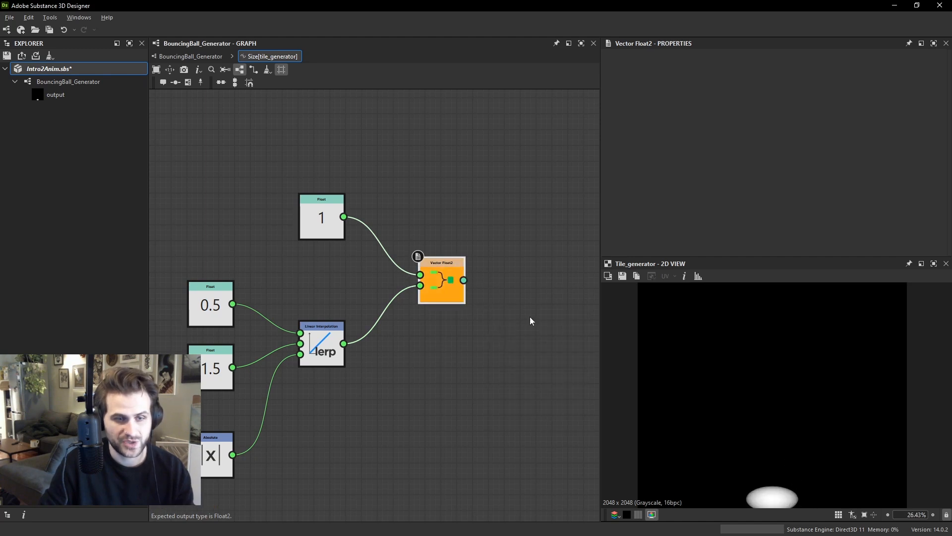
mouse_move(451, 284)
left_mouse_down()
mouse_move(441, 269)
mouse_move(445, 286)
left_mouse_up()
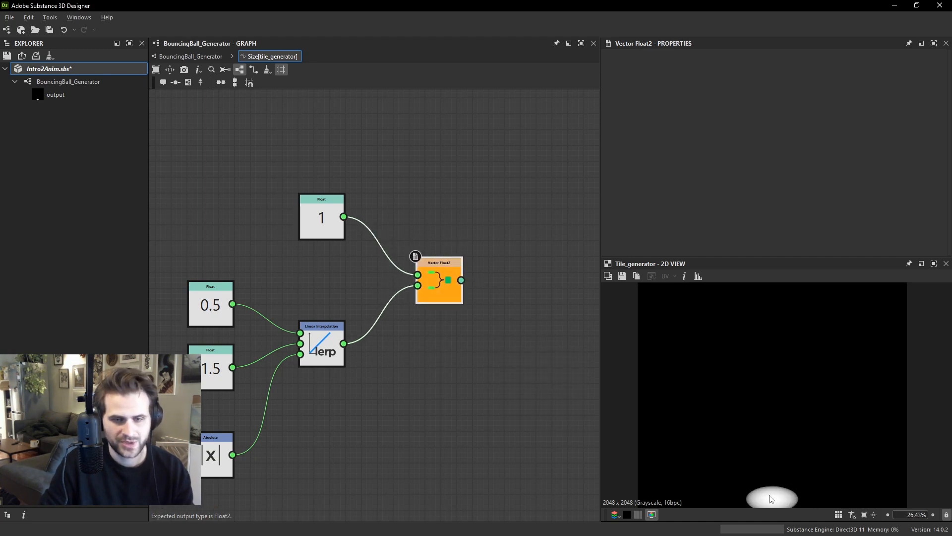
scroll(786, 492, "down", 1)
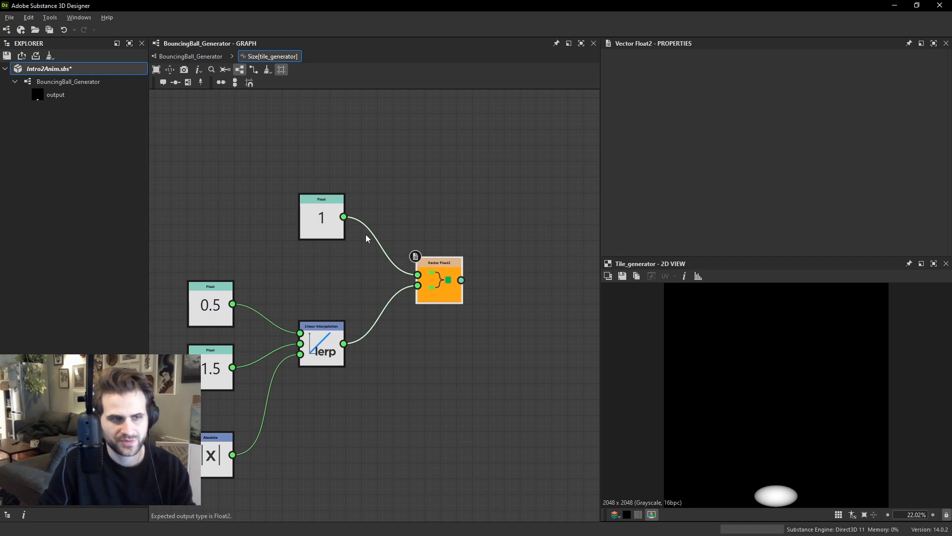
middle_click_drag(365, 234, 392, 225)
Republish the .sbsar file of the Intro2Anim package and reload it in Substance Player.
right_click(99, 68)
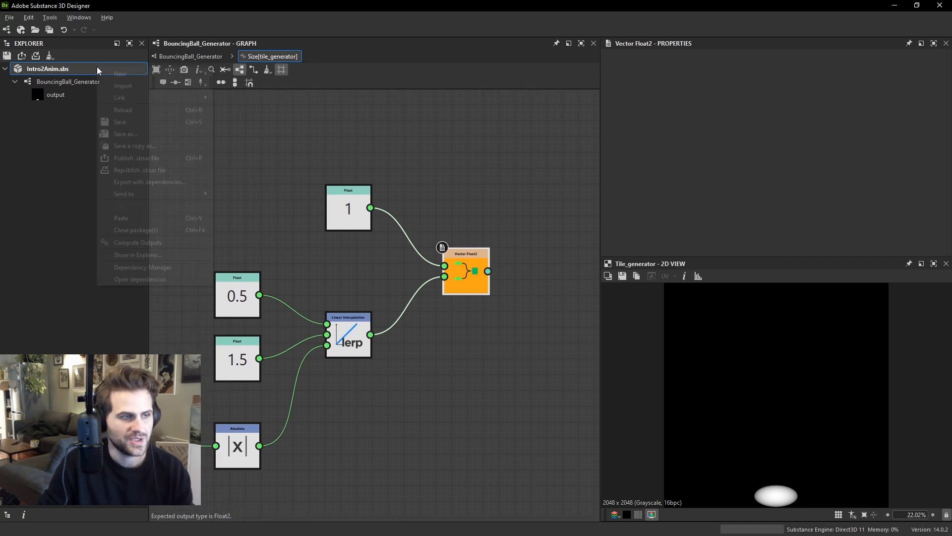
left_click(169, 175)
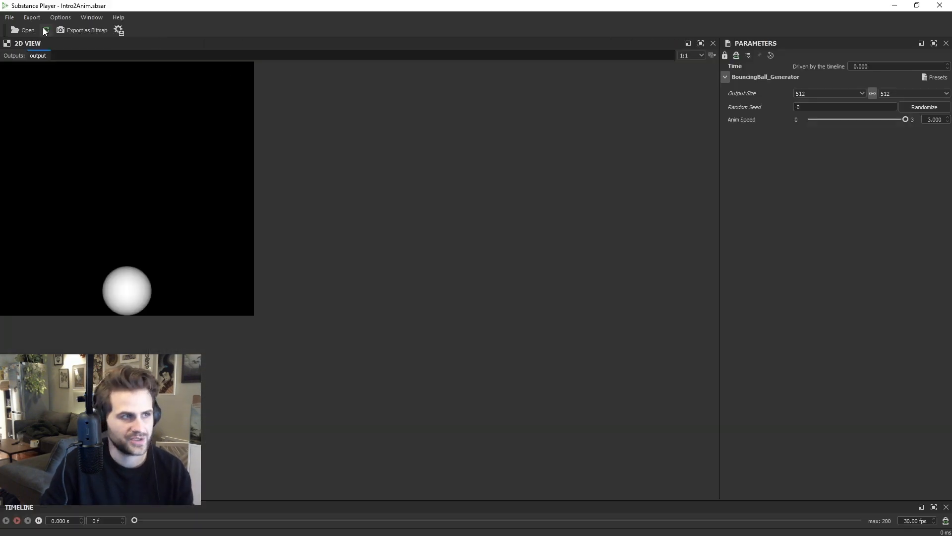
left_click(46, 30)
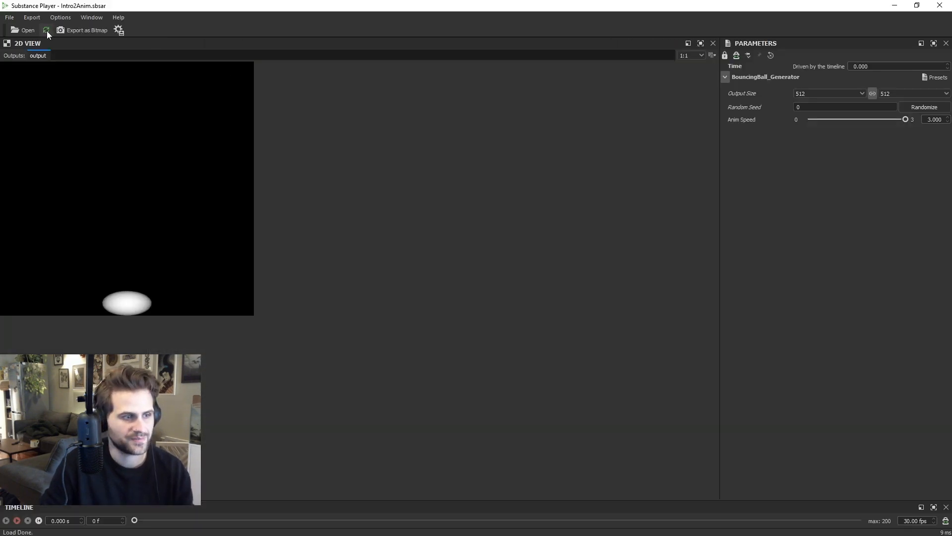
Play the stretching ball animation, stop it, and scrub the timeline to about 1.567 s to inspect the top of the bounce.
left_click(17, 520)
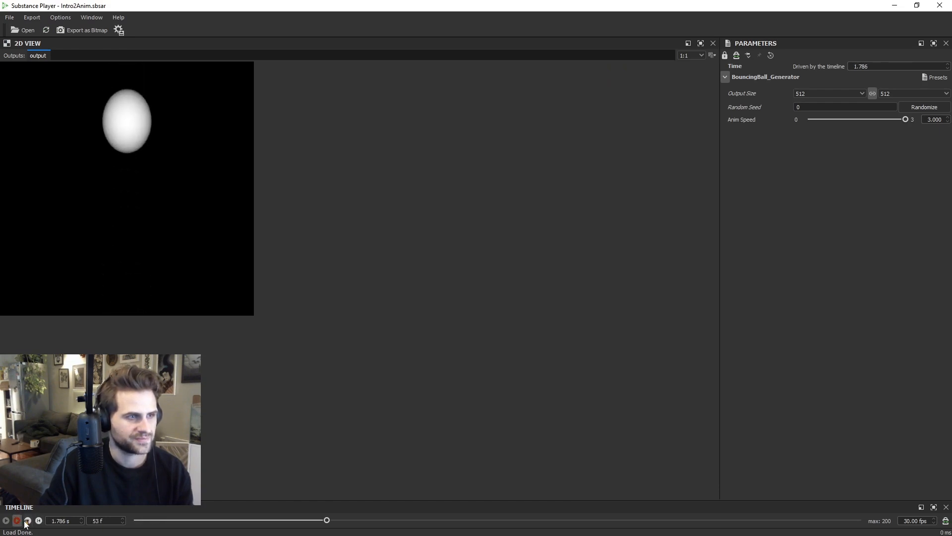
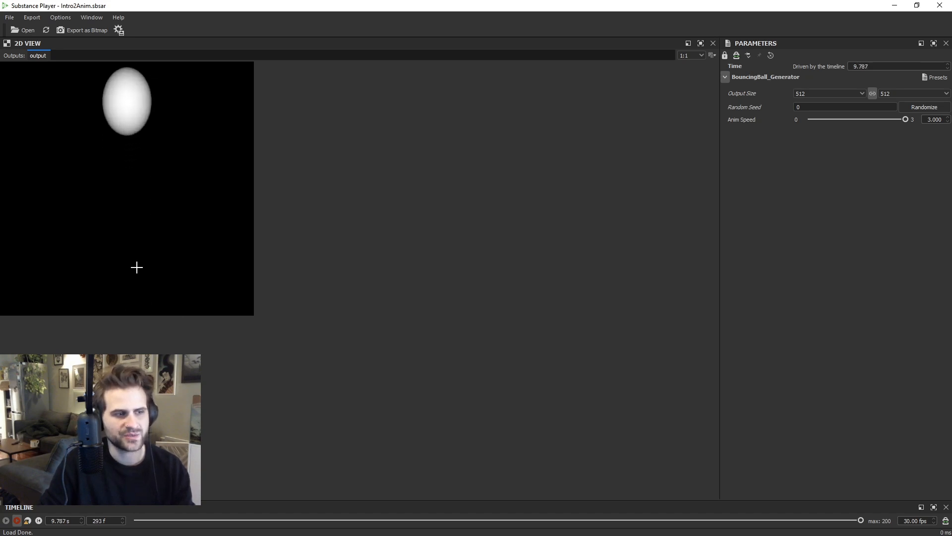
left_click(26, 520)
left_click_drag(252, 521, 305, 521)
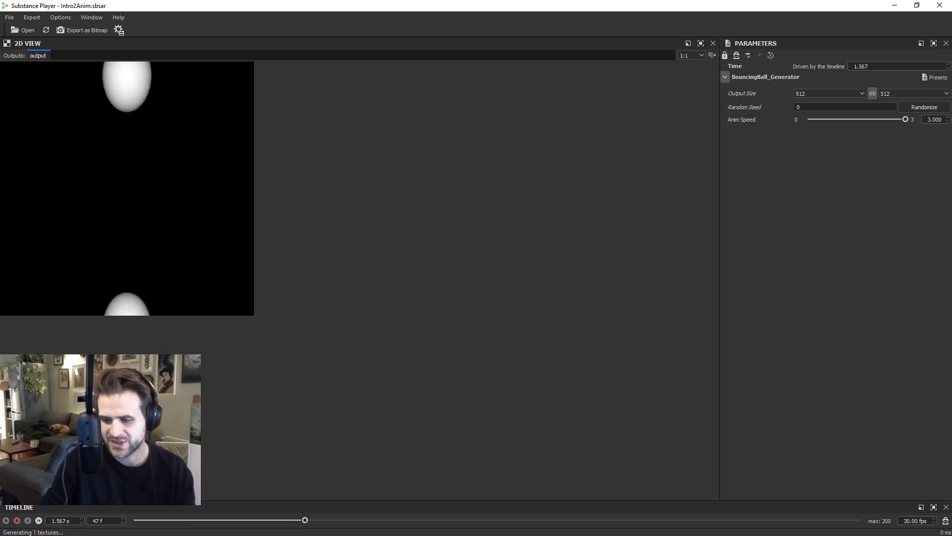
Switch back to Substance 3D Designer and set the Animator tile generator's Tiling Mode to its own value, Horizontal Tiling.
key("alt+Tab")
left_click(183, 57)
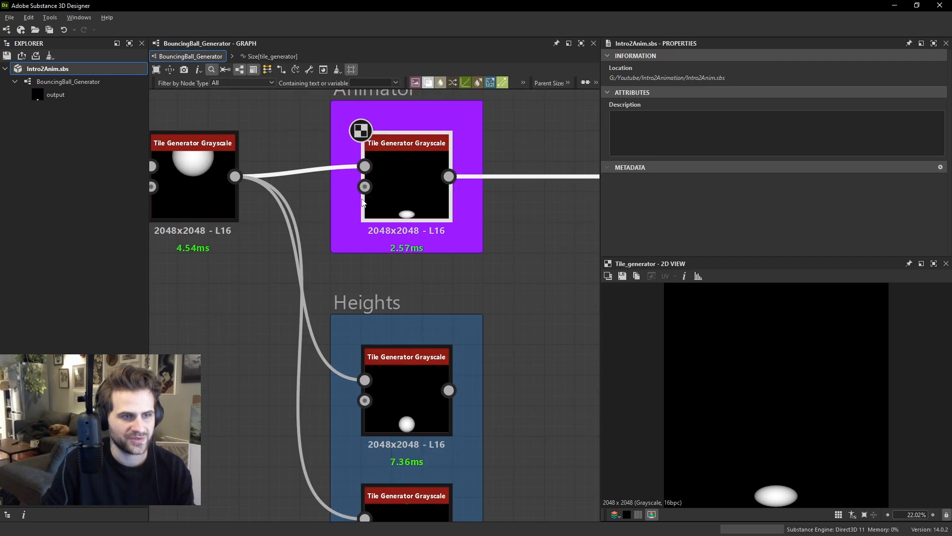
scroll(362, 201, "down", 3)
left_click(421, 181)
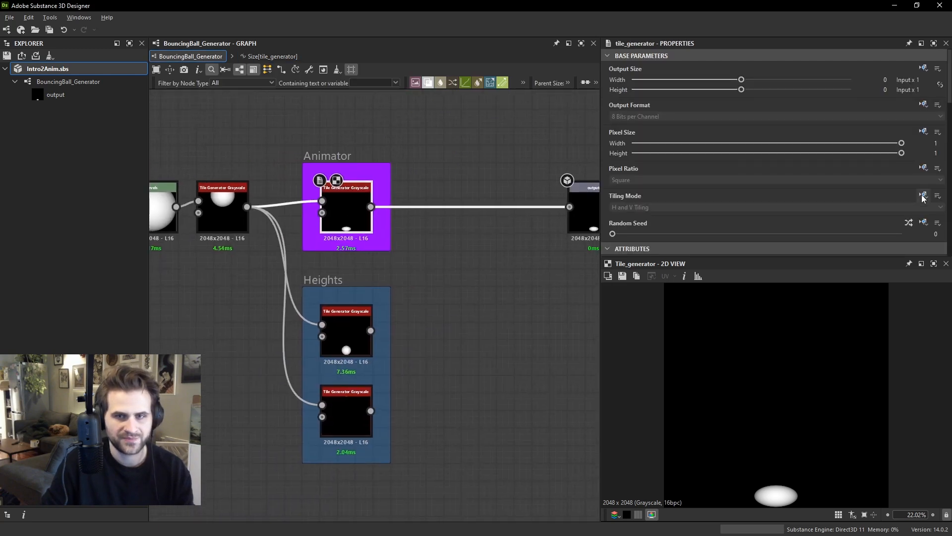
left_click(923, 197)
left_click(910, 233)
left_click(635, 207)
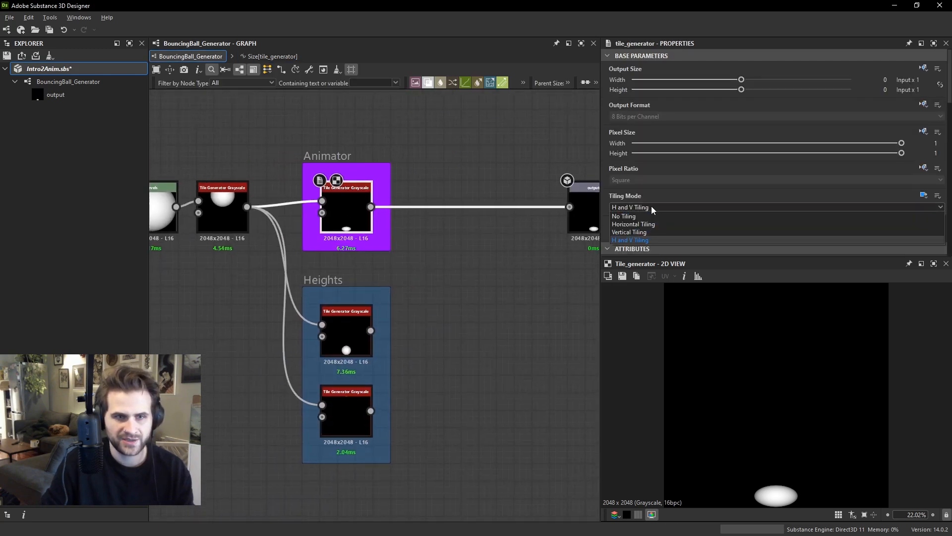
left_click(648, 225)
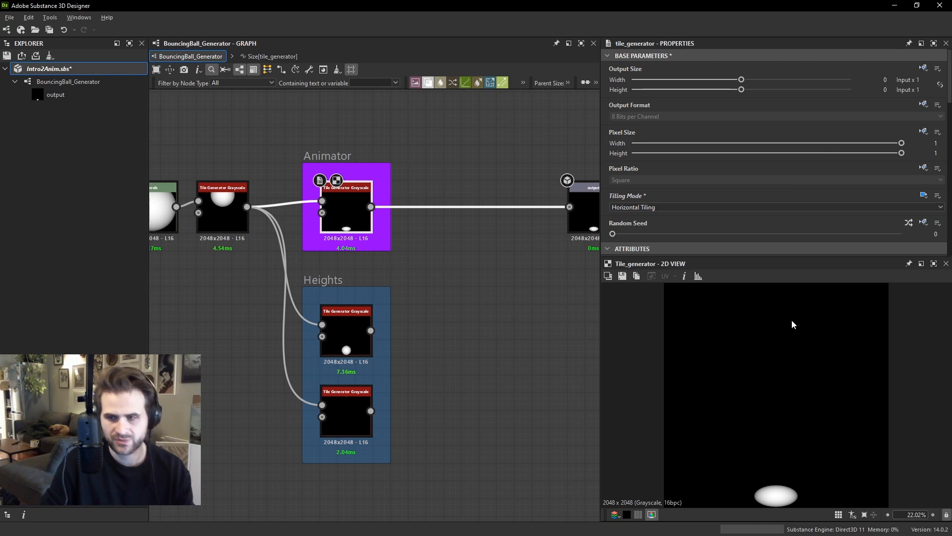
Republish the .sbsar with the new tiling mode and play back the reloaded animation in Substance Player.
right_click(81, 69)
left_click(163, 177)
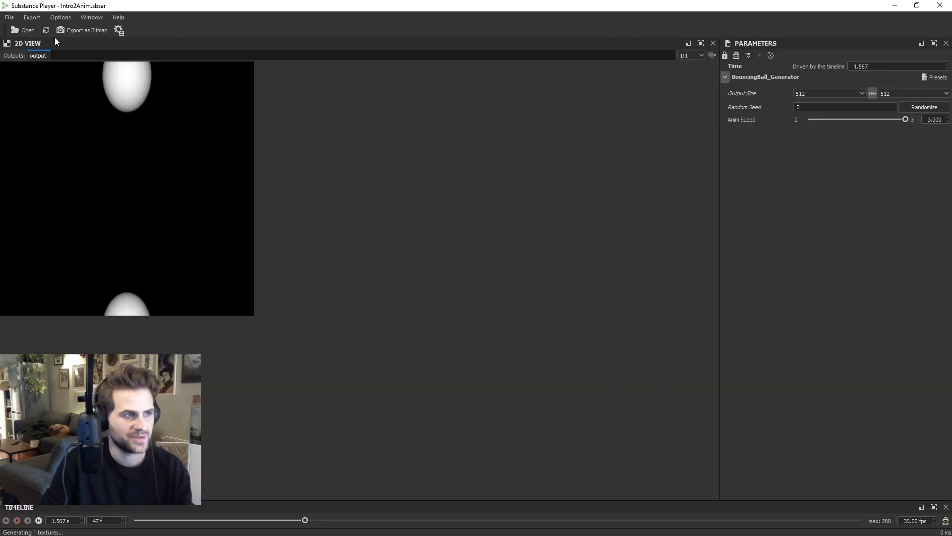
left_click(46, 33)
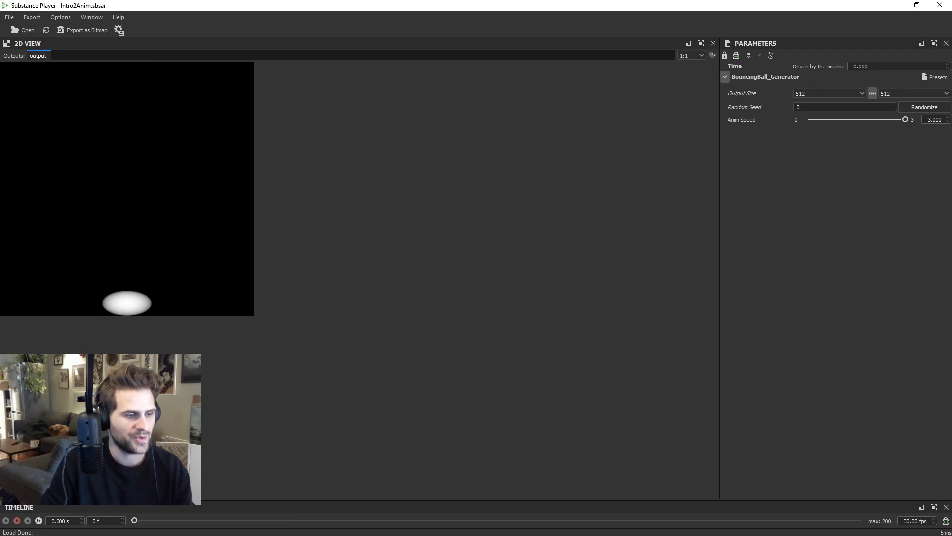
left_click(8, 520)
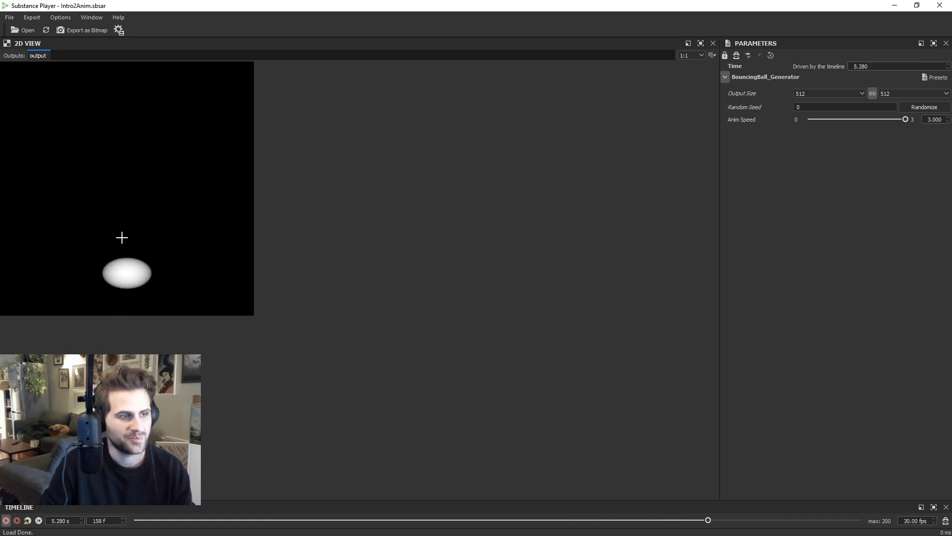
left_click(27, 521)
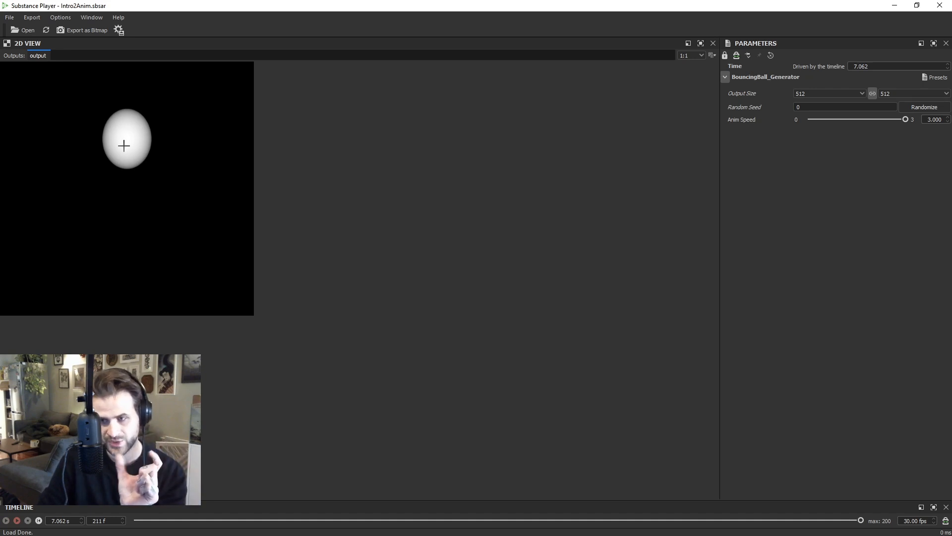
Switch back to Substance 3D Designer and reopen the Size function graph of the Animator tile generator.
key("alt+Tab")
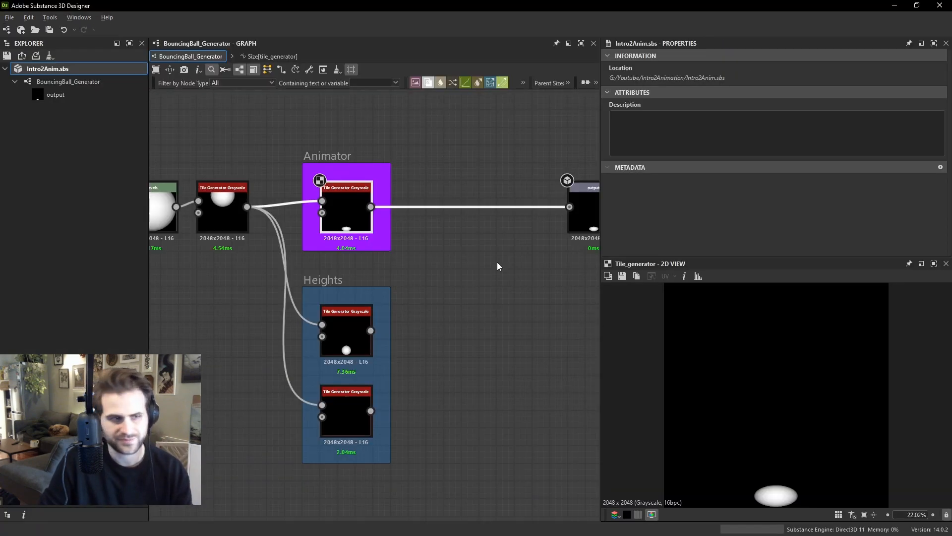
scroll(379, 207, "down", 1)
left_click(331, 185)
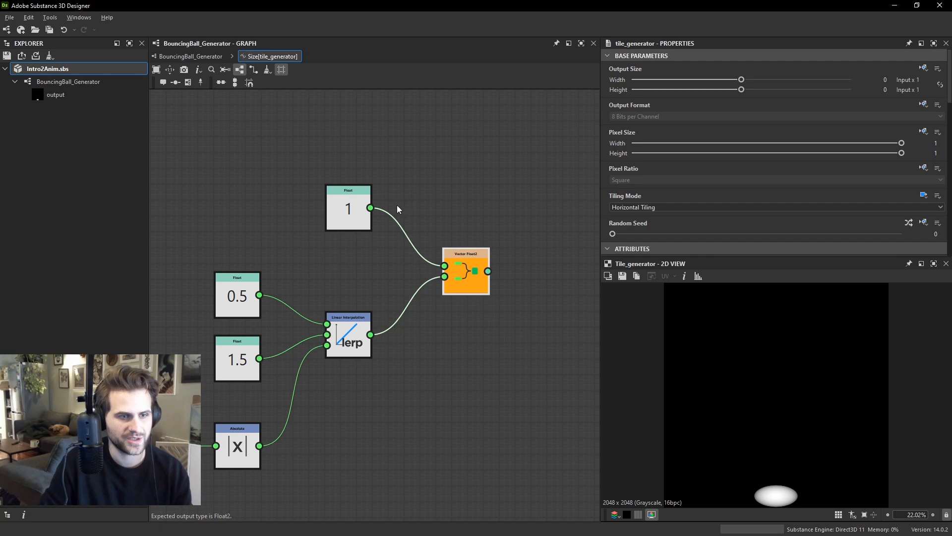
scroll(358, 284, "up", 2)
Spread out the Size function graph by moving the Vector Float2, Linear Interpolation and float of 1 further right.
middle_click_drag(386, 257, 380, 287)
scroll(431, 290, "down", 1)
left_click_drag(460, 266, 500, 265)
left_click_drag(386, 315, 396, 314)
scroll(328, 298, "up", 2)
left_click_drag(266, 226, 424, 320)
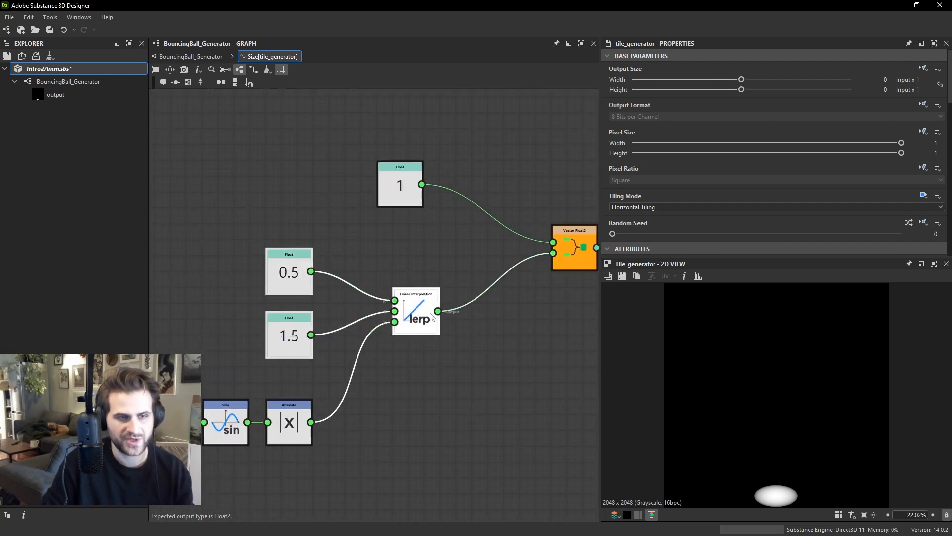
left_click(415, 232)
middle_click_drag(415, 231, 402, 271)
left_click_drag(388, 223, 474, 223)
left_click(394, 331)
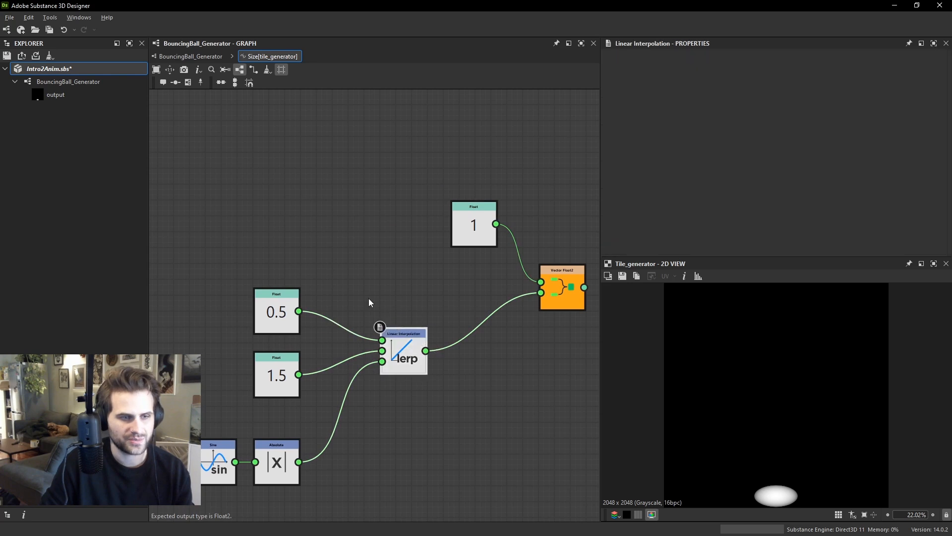
Duplicate the Linear Interpolation with its 0.5 and 1.5 floats and place the copy above the original, driven by the same Absolute node.
left_click_drag(263, 255, 385, 366)
key("ctrl+d")
left_click_drag(434, 255, 402, 185)
mouse_move(461, 218)
left_mouse_down()
mouse_move(487, 202)
mouse_move(470, 218)
left_mouse_up()
middle_click_drag(472, 225, 457, 233)
Swap the duplicated lerp's inputs so 1.5 feeds the first and 0.5 the second, and reorder the two floats to match.
left_click(317, 221)
left_click_drag(373, 182, 369, 182)
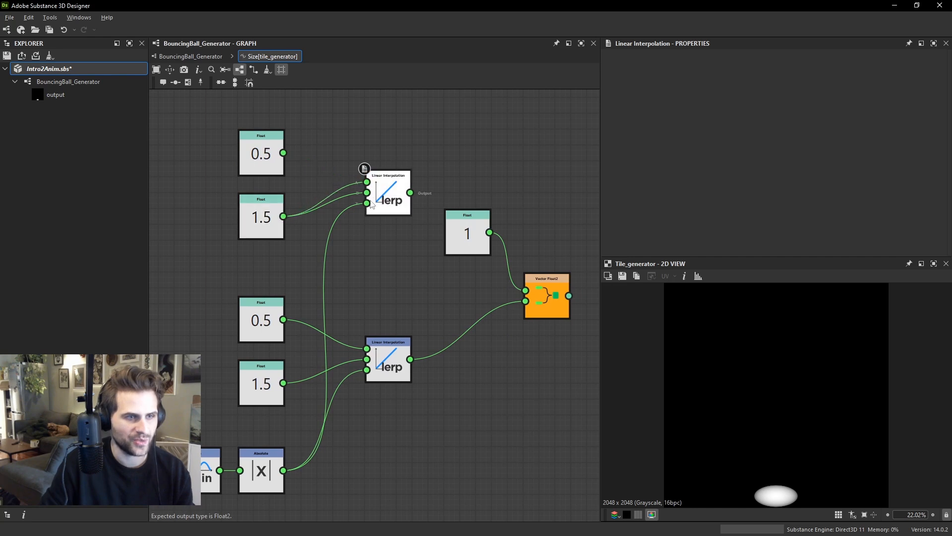
left_click_drag(275, 164, 273, 266)
left_click_drag(273, 226, 274, 164)
left_click_drag(272, 251, 272, 212)
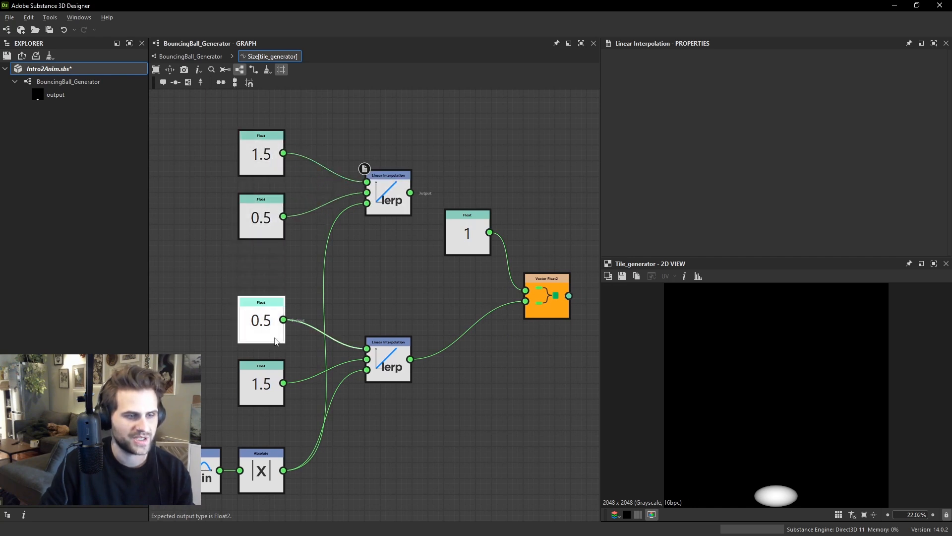
left_click(268, 322)
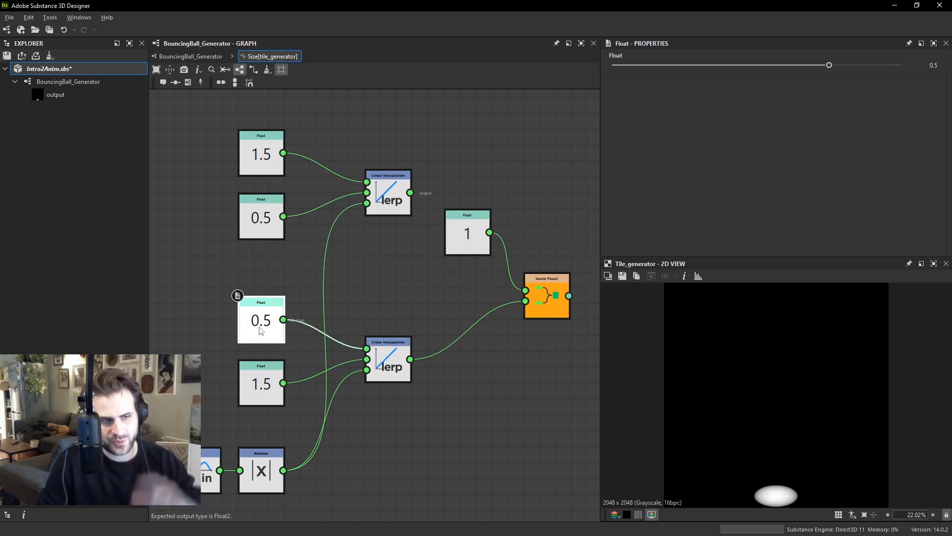
left_click(267, 157)
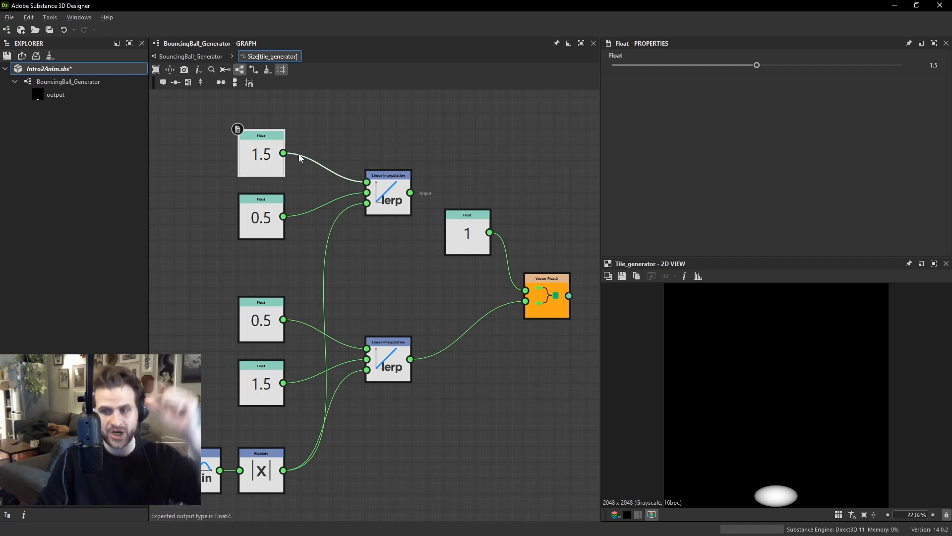
left_click(266, 377)
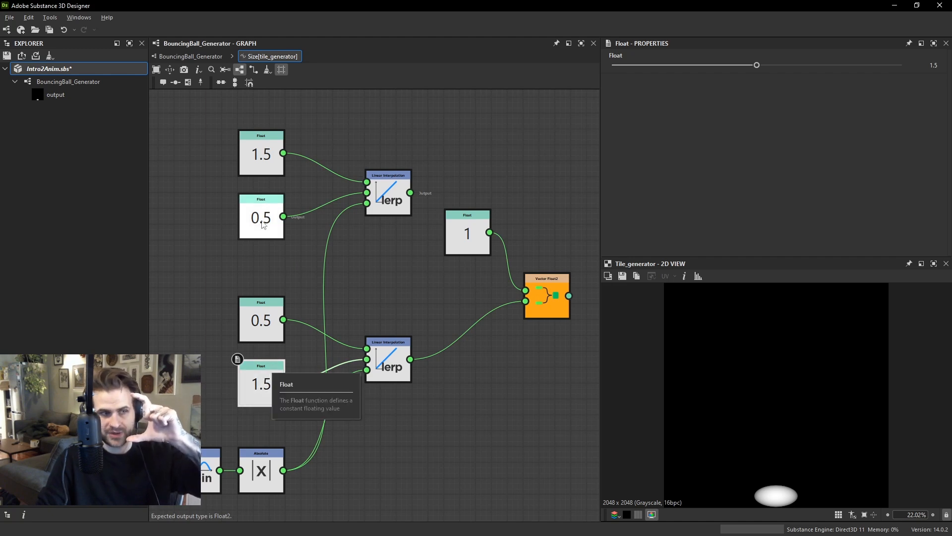
left_click(276, 226)
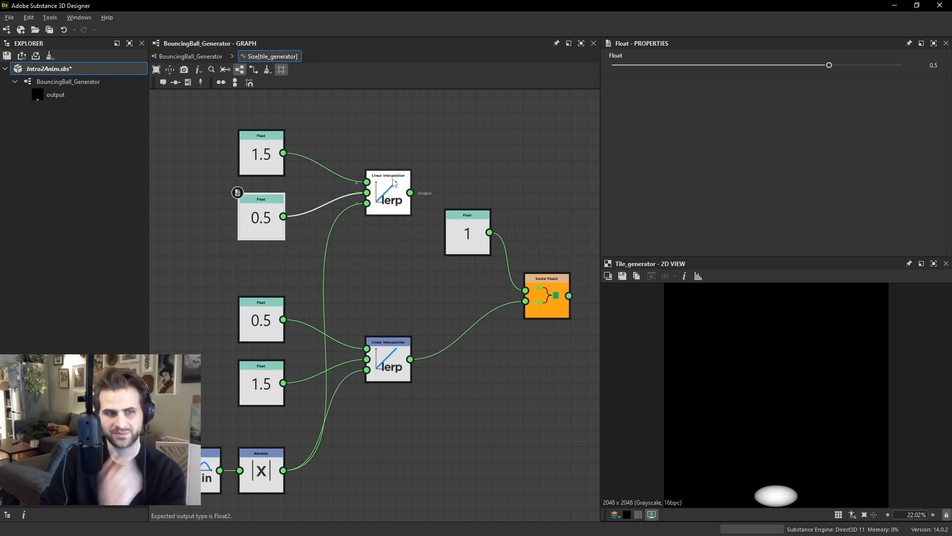
Feed the upper lerp into the Vector Float2's first input, move the float of 1 aside above it, and save the package.
left_click_drag(529, 279, 531, 281)
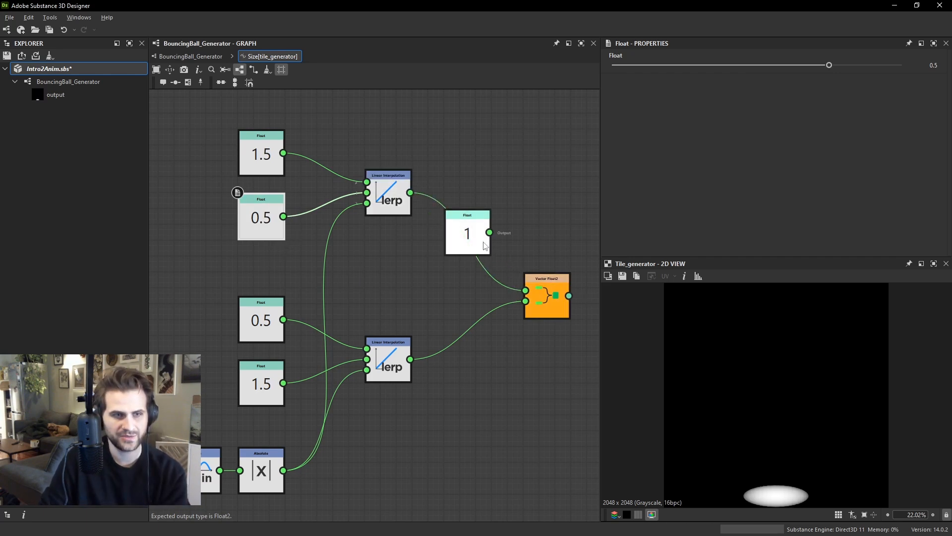
left_click_drag(469, 234, 484, 154)
key("ctrl+s")
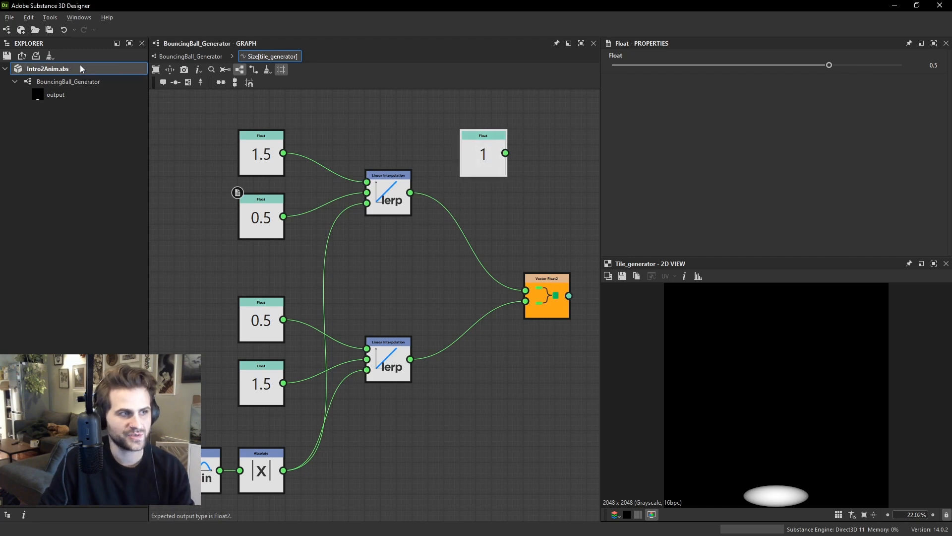
Republish the .sbsar with the two-axis squash and stretch, reload and play it in Substance Player, and rewind the timeline.
left_click(80, 65)
right_click(85, 70)
left_click(154, 175)
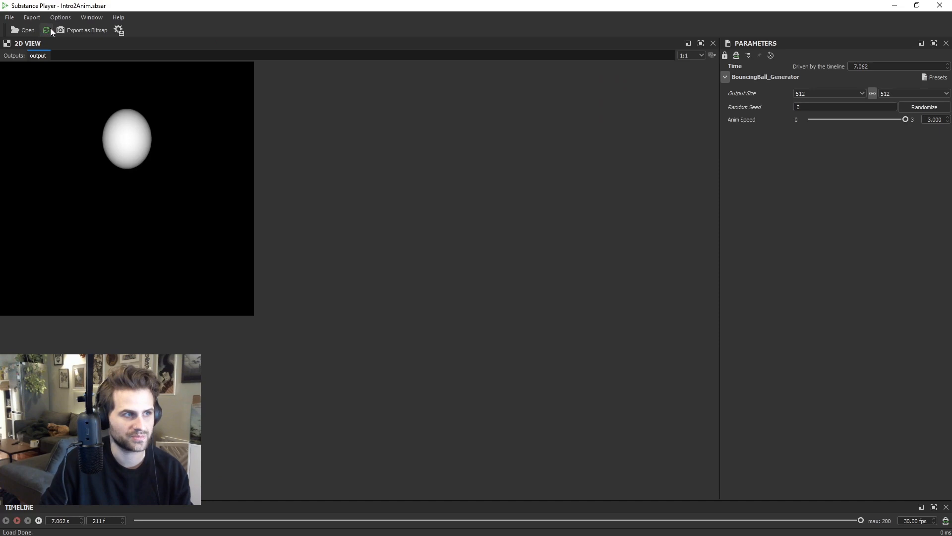
left_click(48, 29)
left_click(16, 520)
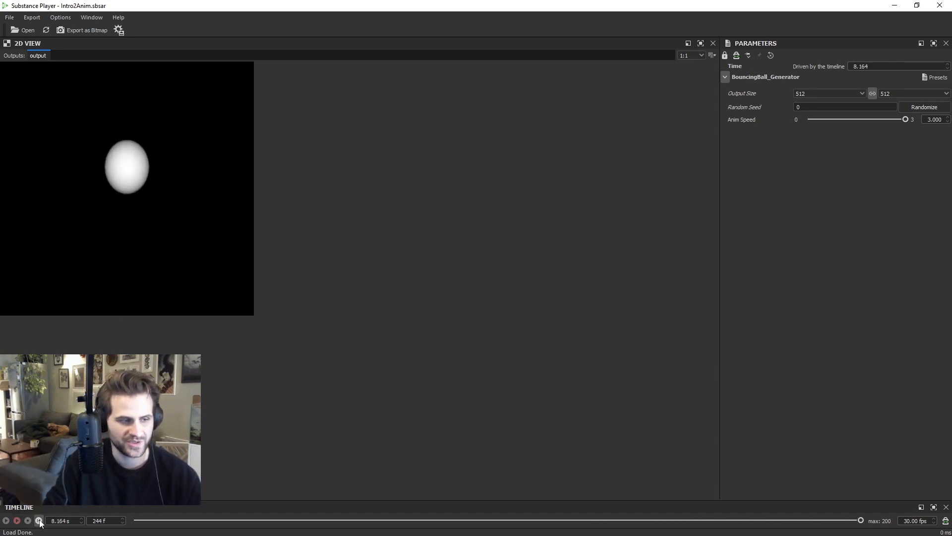
left_click(38, 520)
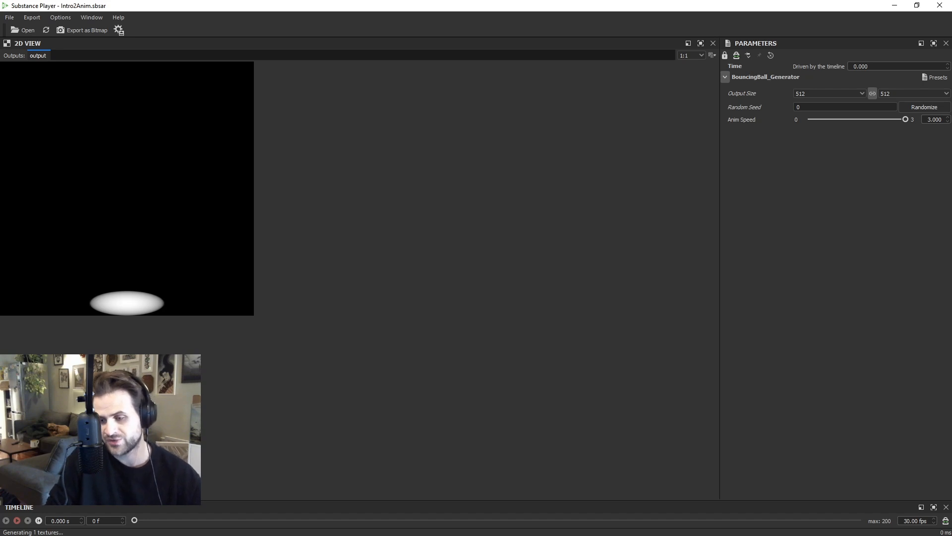
Switch back to Substance 3D Designer and return to the BouncingBall_Generator graph's input parameters.
key("alt+Tab")
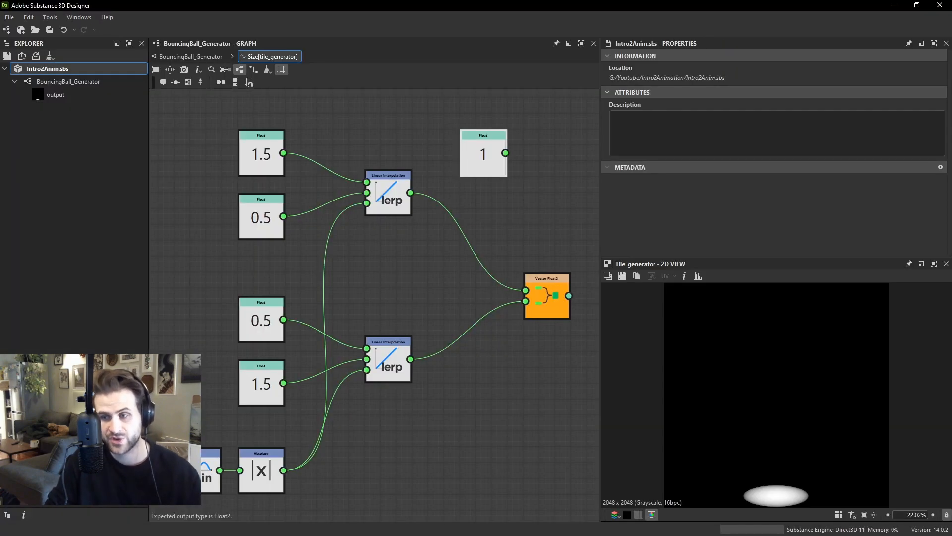
left_click(206, 59)
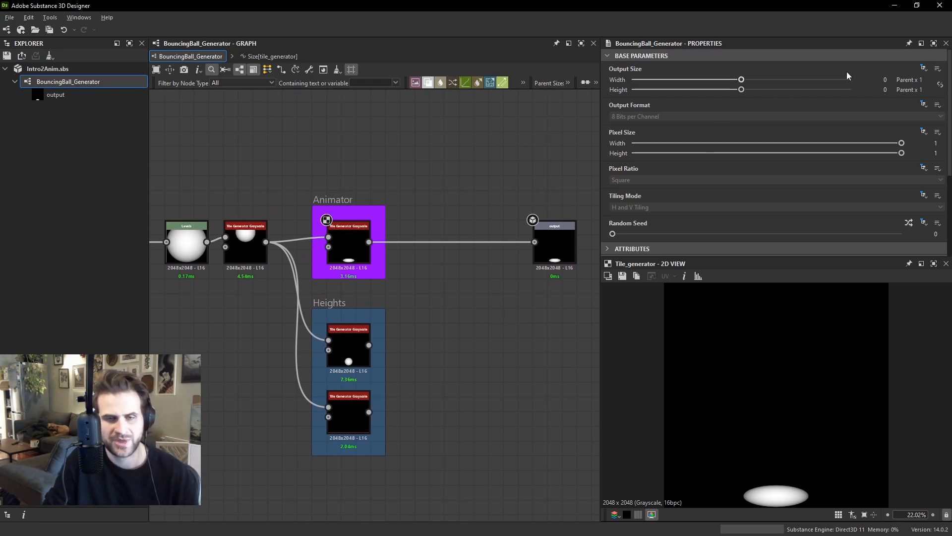
scroll(855, 162, "down", 4)
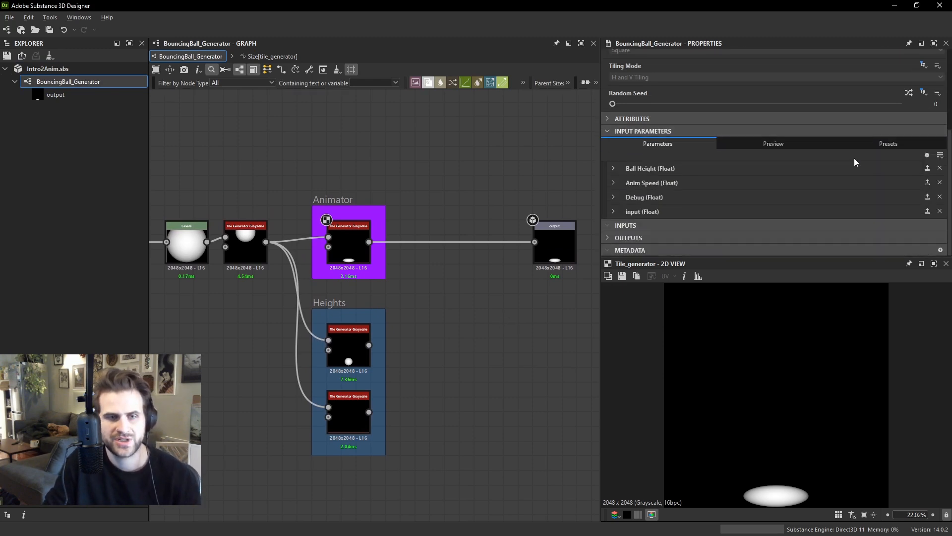
left_click(927, 155)
left_click(614, 226)
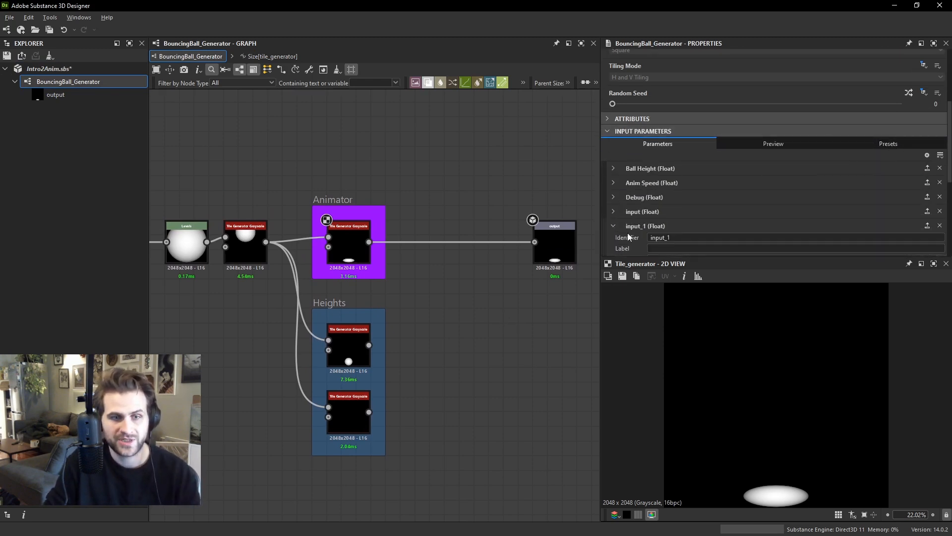
left_click(940, 226)
Set the identifier of the graph's unnamed float input parameter to Stretch_Squash.
left_click(613, 211)
key("Tab")
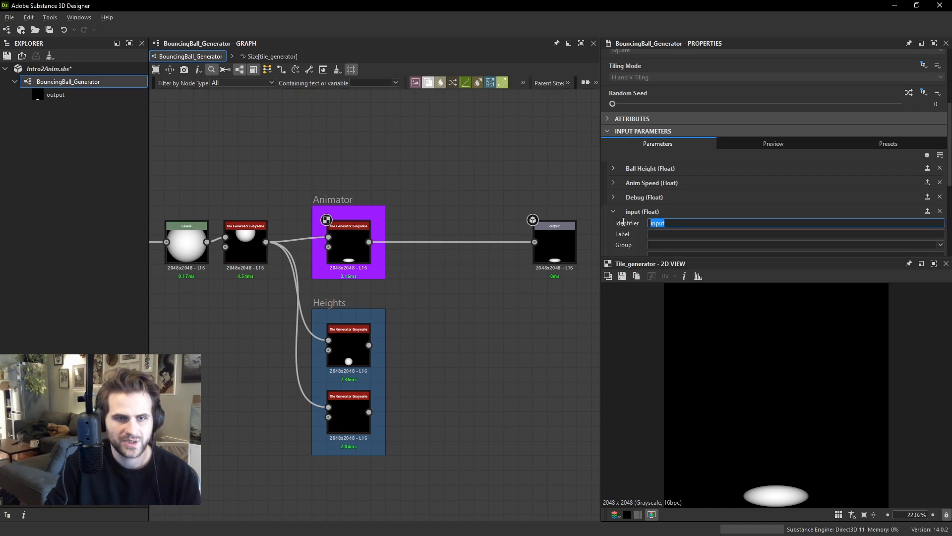
type("Stret")
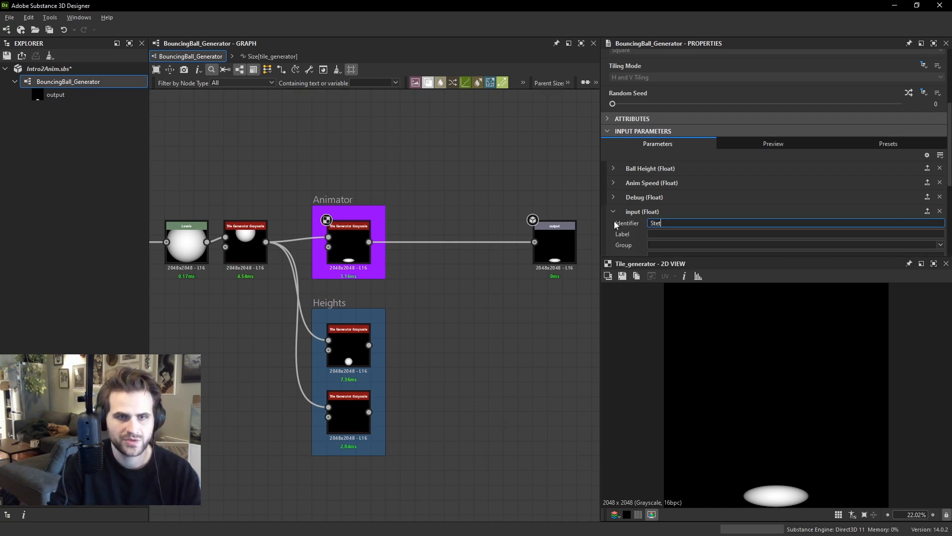
type("ch")
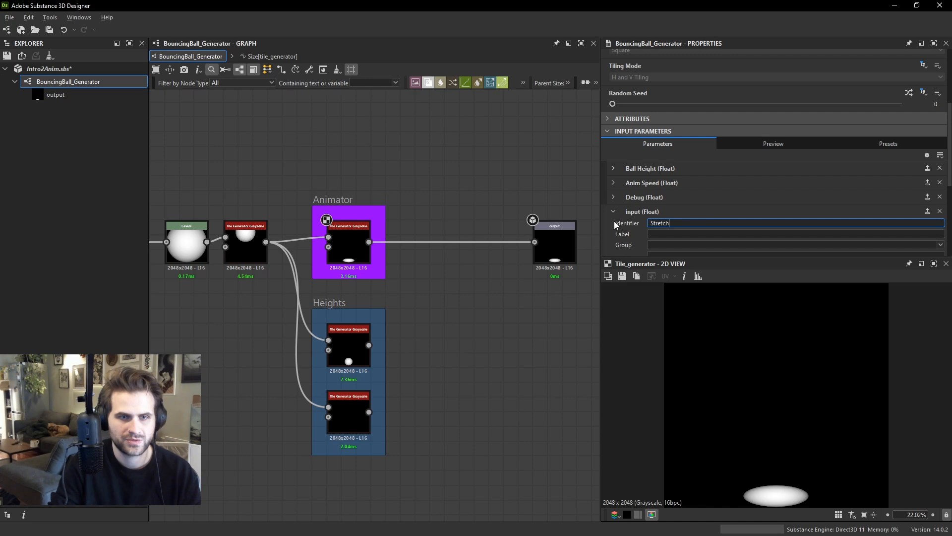
type("_")
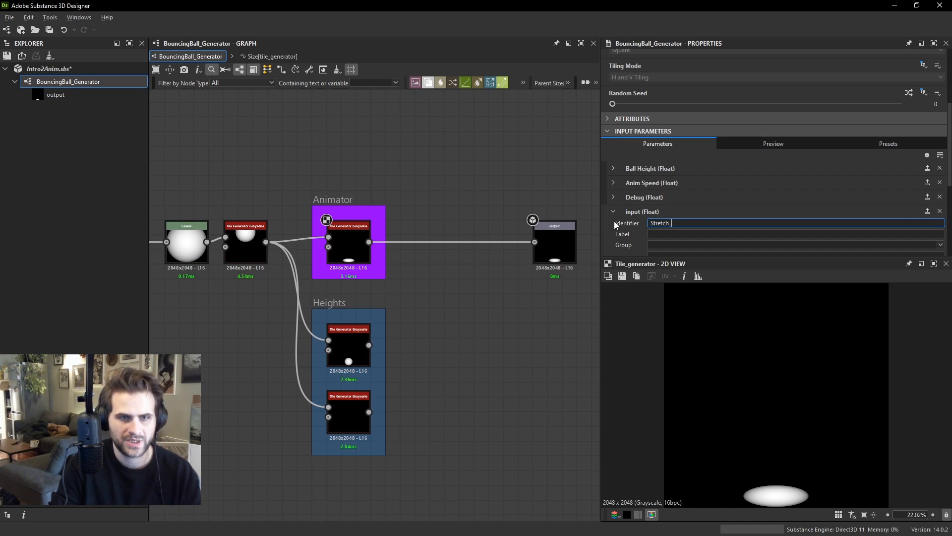
type("Squash")
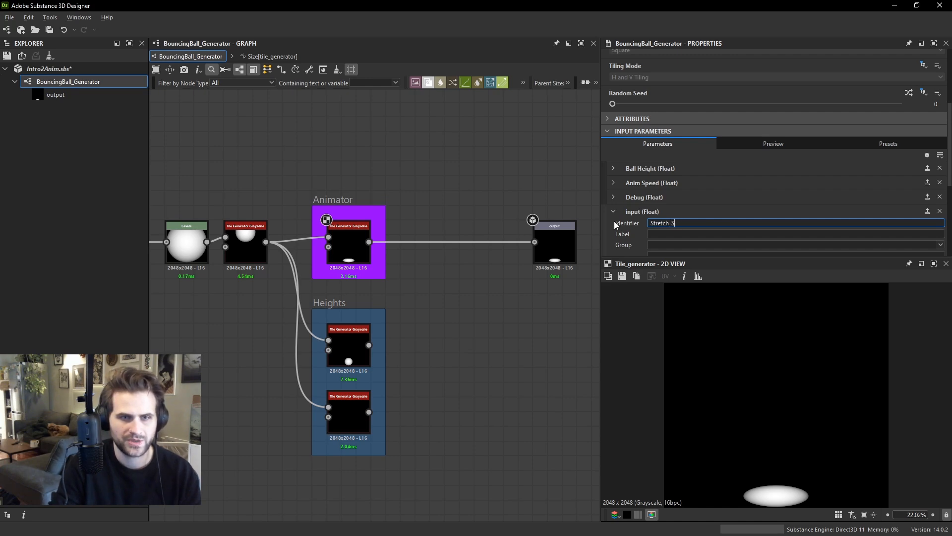
key("Tab")
Label the Stretch_Squash parameter "Stretch and Squash" and bring its value range settings into view.
type("Stre")
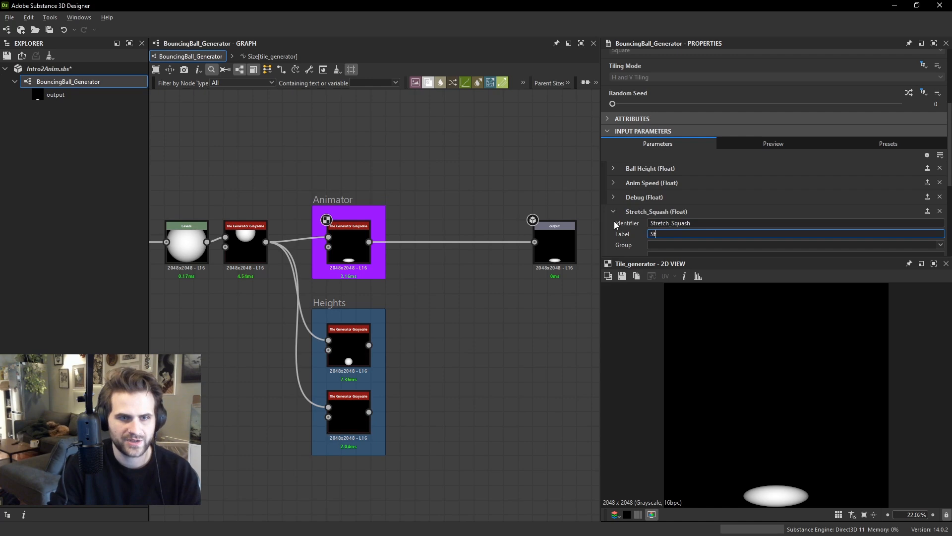
type("ch")
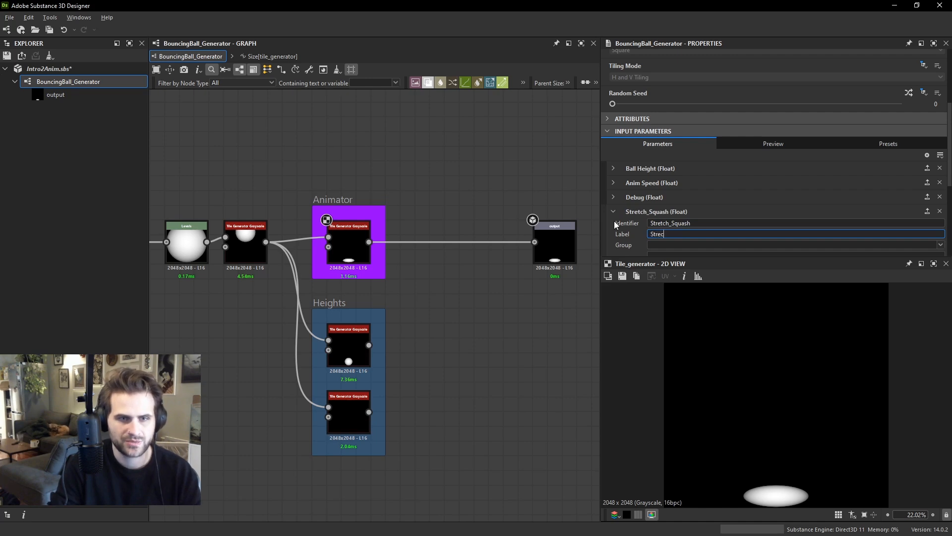
key("BackSpace")
key("BackSpace")
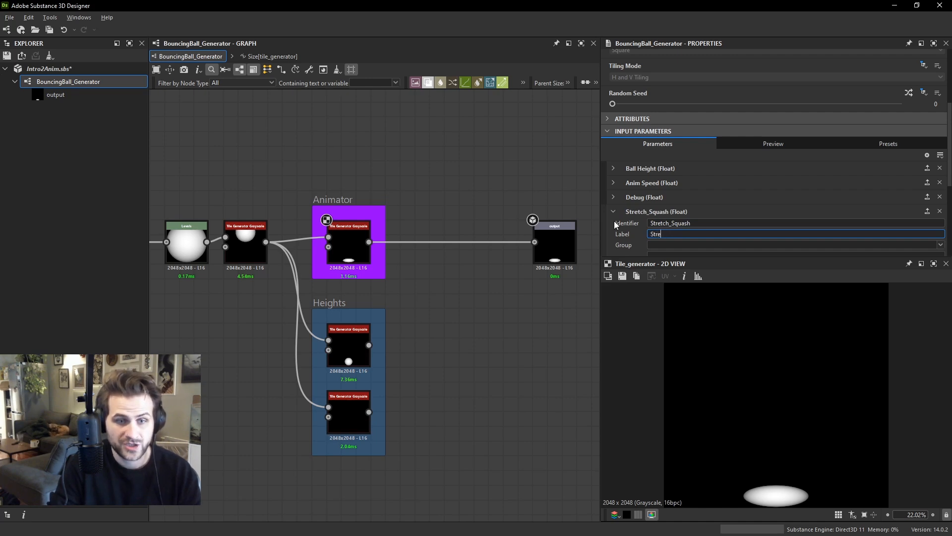
type("tch and Squash")
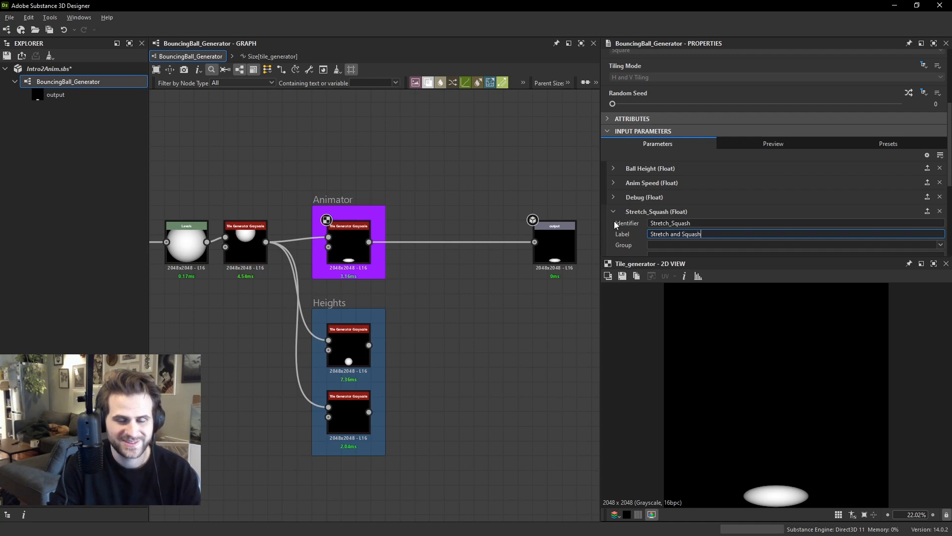
key("Return")
scroll(775, 189, "down", 5)
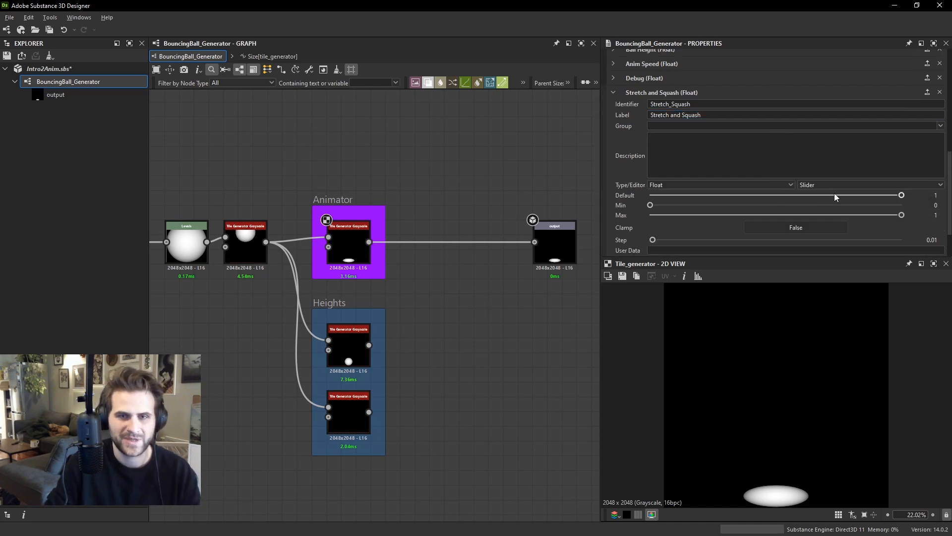
Set the Stretch and Squash parameter's default to 0.5 and open the animator tile generator's Size function.
type("0.5")
key("Return")
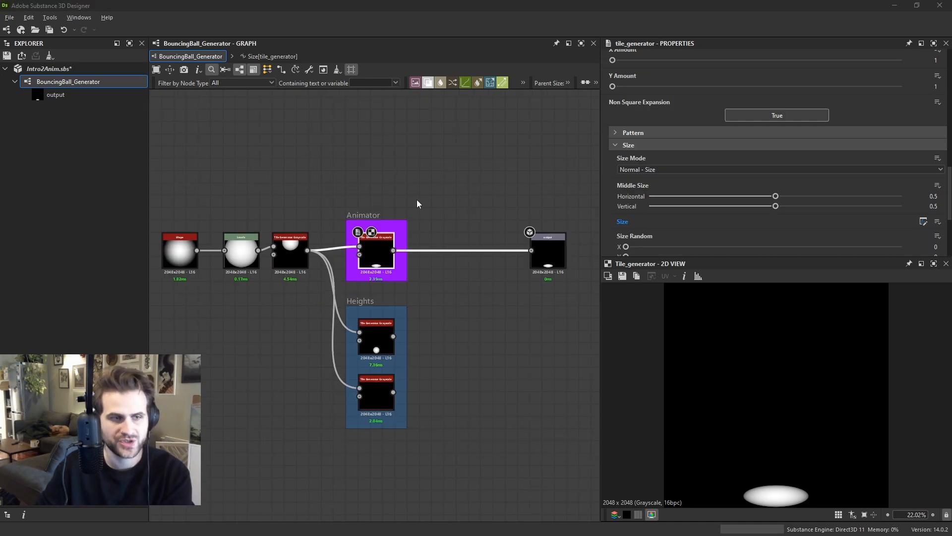
left_click(923, 221)
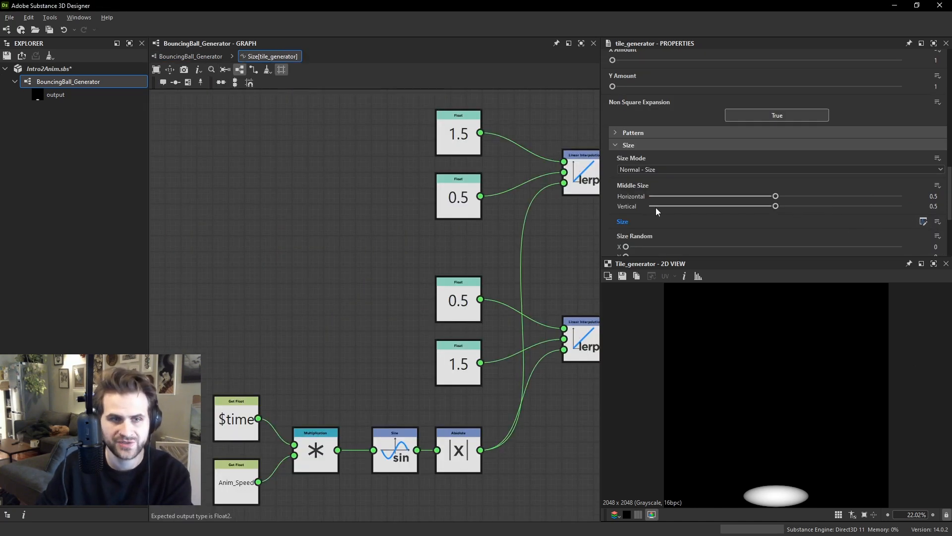
Add a Get Float node to the Size function and have it read the Stretch_Squash parameter.
scroll(496, 229, "down", 2)
middle_click_drag(450, 321, 378, 321)
scroll(377, 317, "up", 4)
middle_click_drag(370, 241, 367, 288)
scroll(369, 262, "down", 2)
left_click_drag(327, 142, 239, 257)
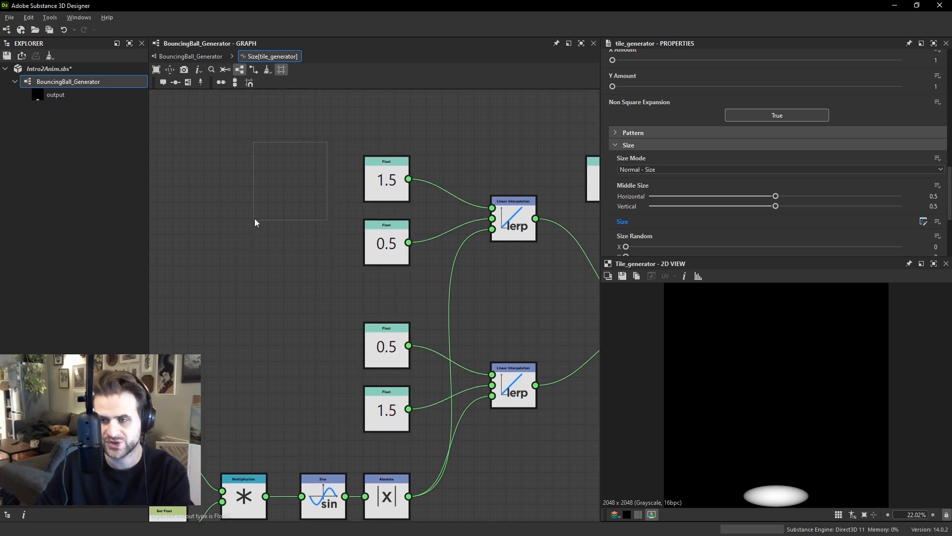
mouse_move(255, 219)
left_mouse_down()
mouse_move(270, 212)
mouse_move(264, 206)
left_mouse_up()
key("space")
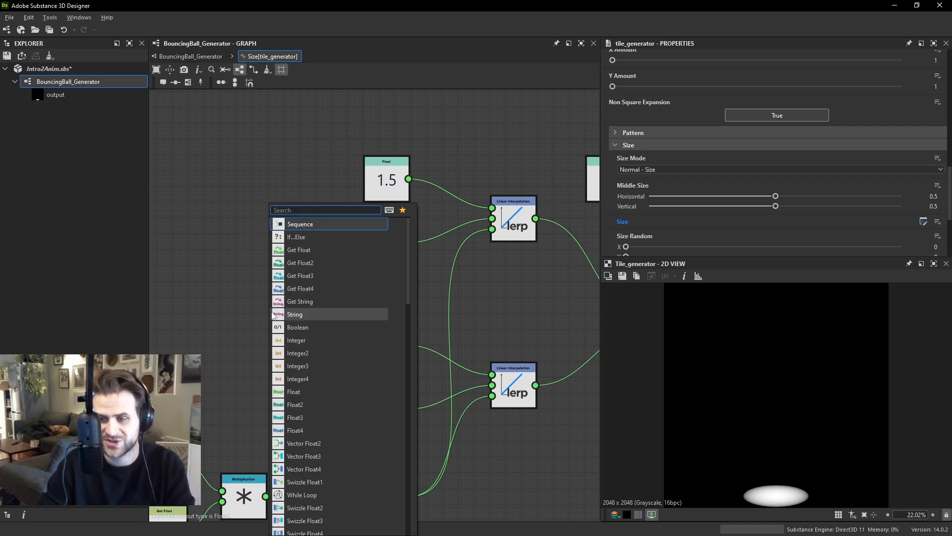
type("g")
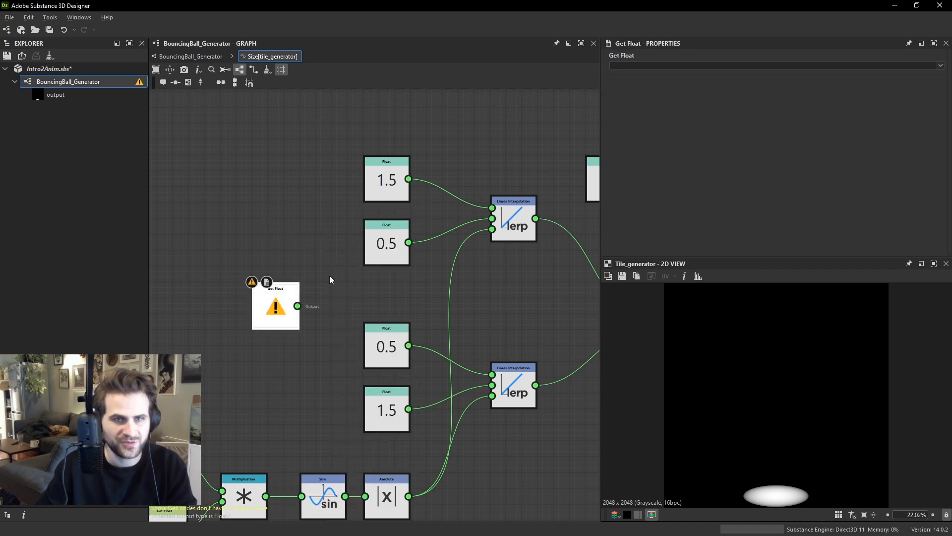
left_click(655, 65)
left_click(655, 107)
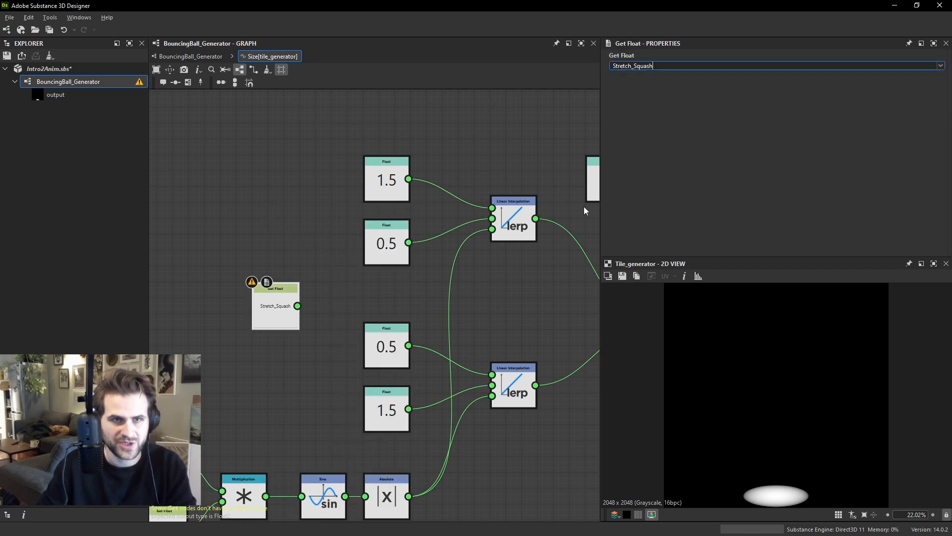
scroll(298, 318, "down", 2)
key("ctrl+z")
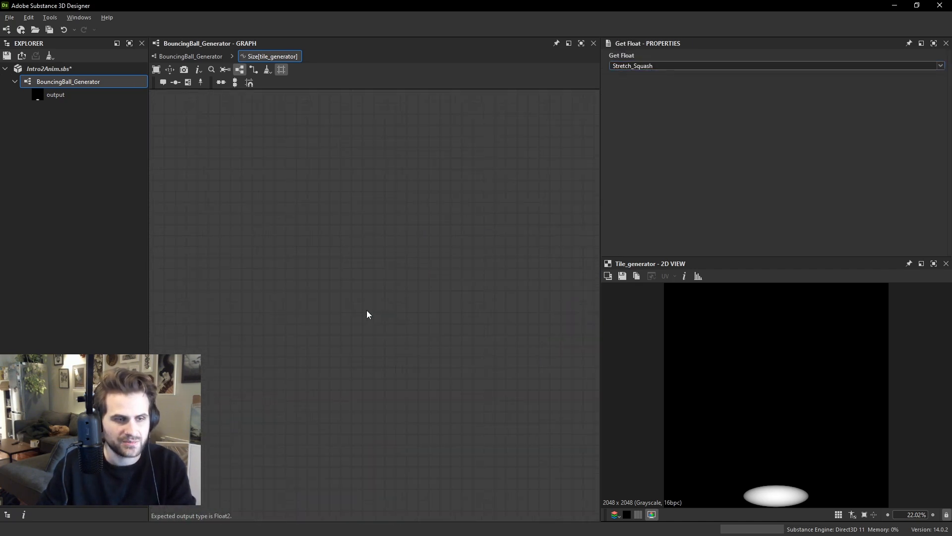
Add a Float constant node beside the Stretch_Squash node and set its value to 1.
scroll(368, 311, "down", 8)
left_click_drag(374, 303, 364, 343)
scroll(365, 343, "up", 4)
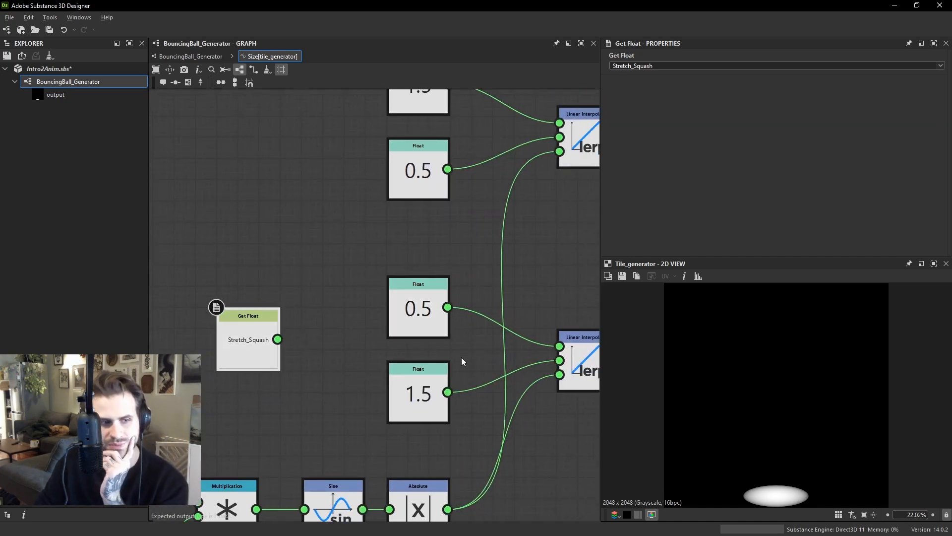
scroll(425, 346, "down", 2)
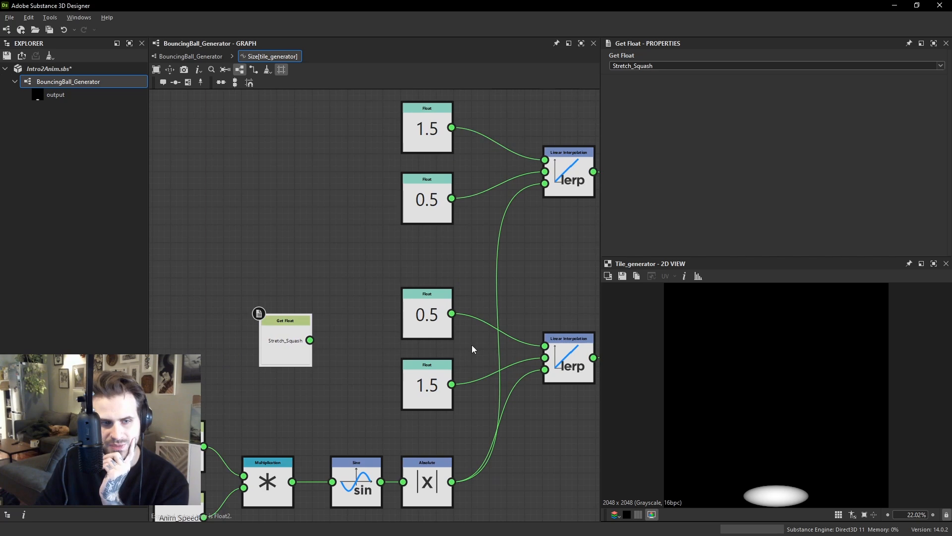
right_click(329, 362)
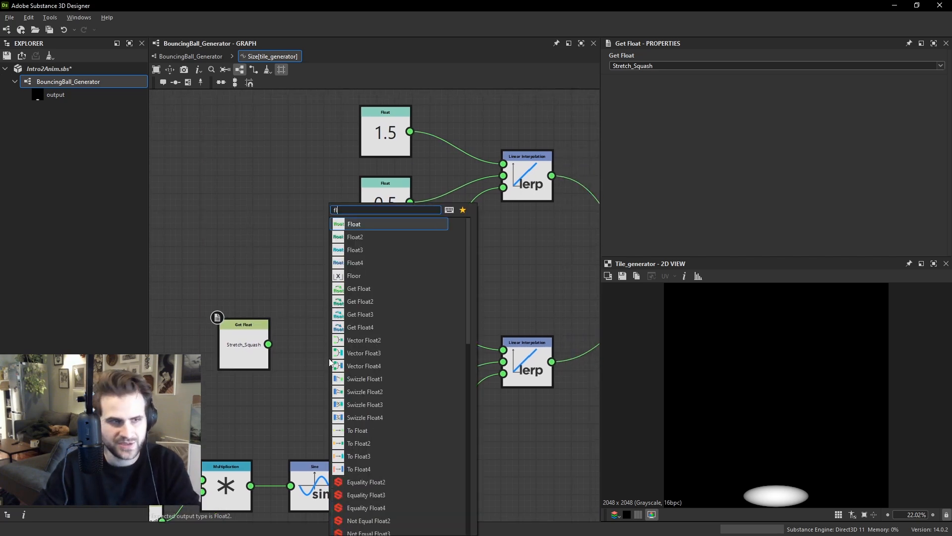
left_click(357, 225)
left_click_drag(706, 68, 902, 65)
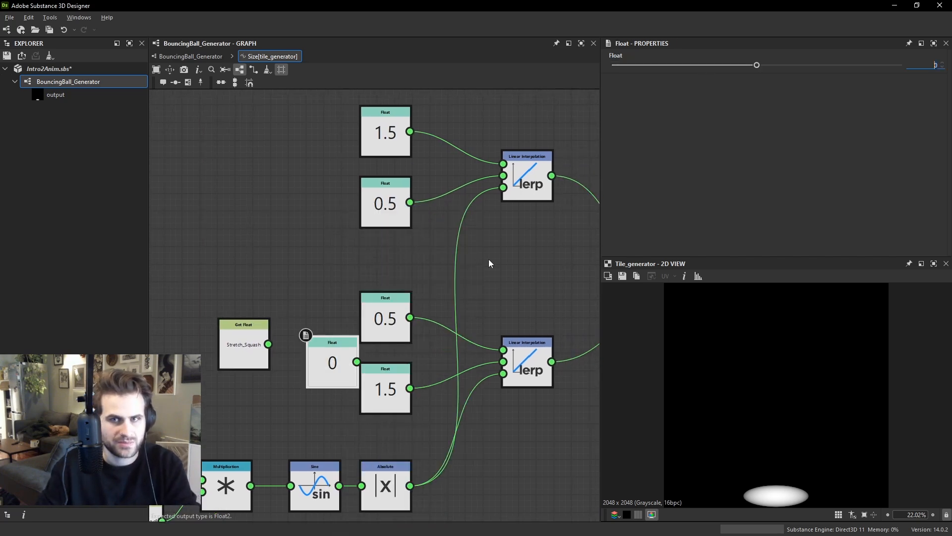
Try feeding the Float 1 node into the first two inputs of the lower Linear Interpolation, moving Float 0.5 and 1.5 aside.
scroll(372, 295, "down", 3)
left_click_drag(384, 313, 343, 287)
left_click_drag(382, 354, 342, 307)
left_click_drag(354, 341, 455, 339)
left_click(455, 336)
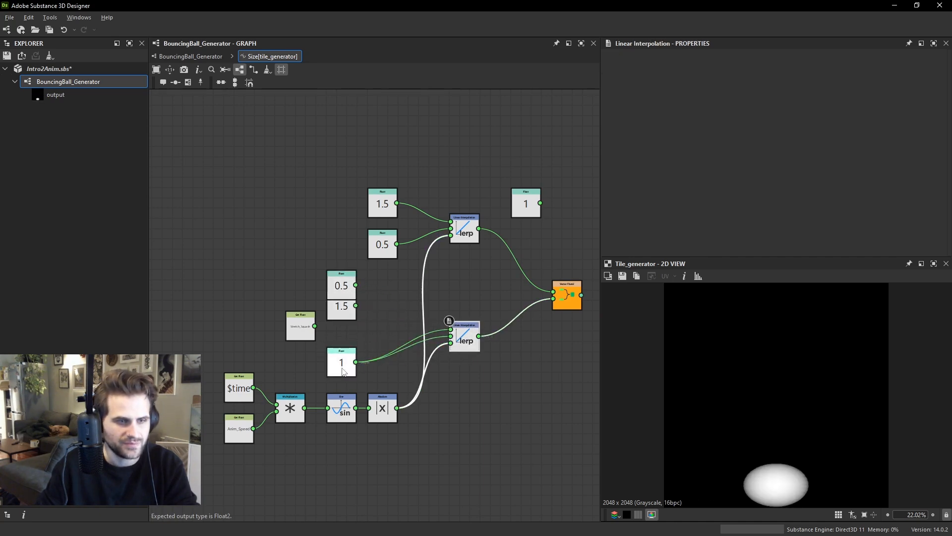
left_click_drag(343, 371, 344, 356)
left_click_drag(345, 310, 285, 268)
scroll(349, 320, "up", 3)
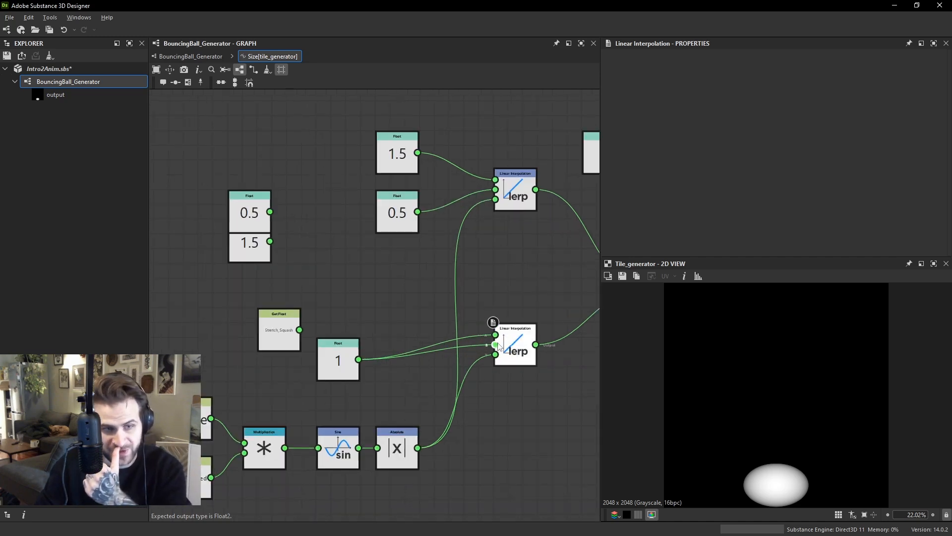
middle_click_drag(238, 287, 247, 297)
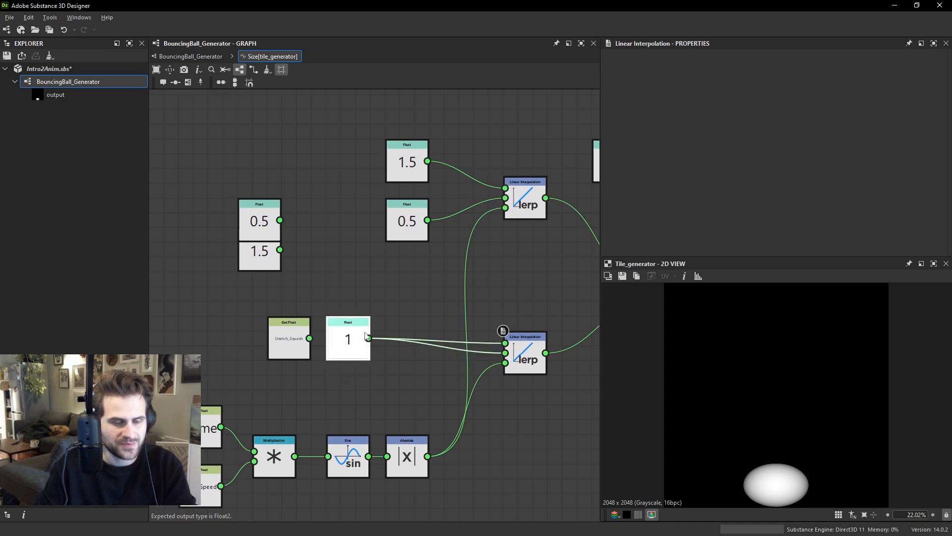
Undo the rewiring of the Float 1 node into the lower Linear Interpolation.
key("ctrl+z")
key("ctrl+z")
key("ctrl+z")
key("ctrl+z")
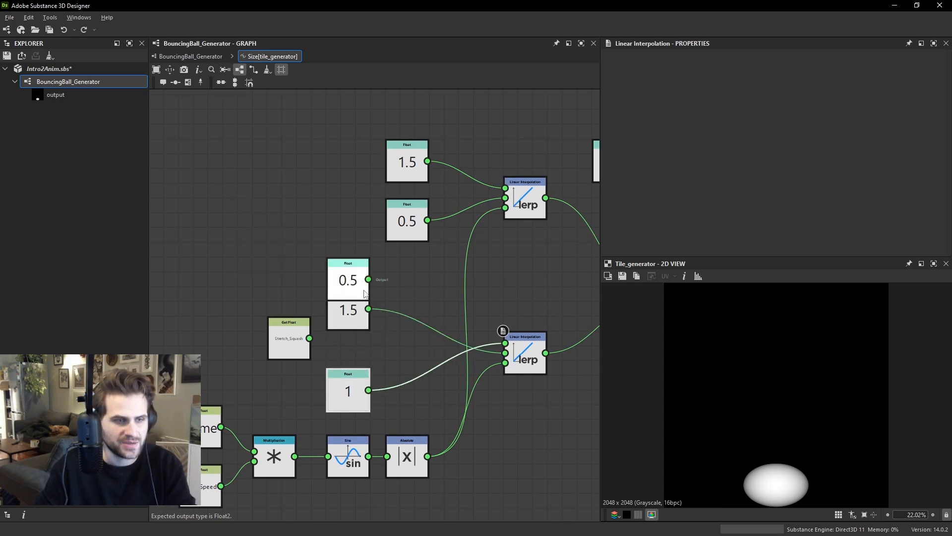
Spread out the Float 0.5, 1.5 and 1 nodes and the Stretch_Squash node to clear space before the lower Linear Interpolation.
left_click_drag(362, 286, 358, 254)
left_click_drag(359, 320, 359, 335)
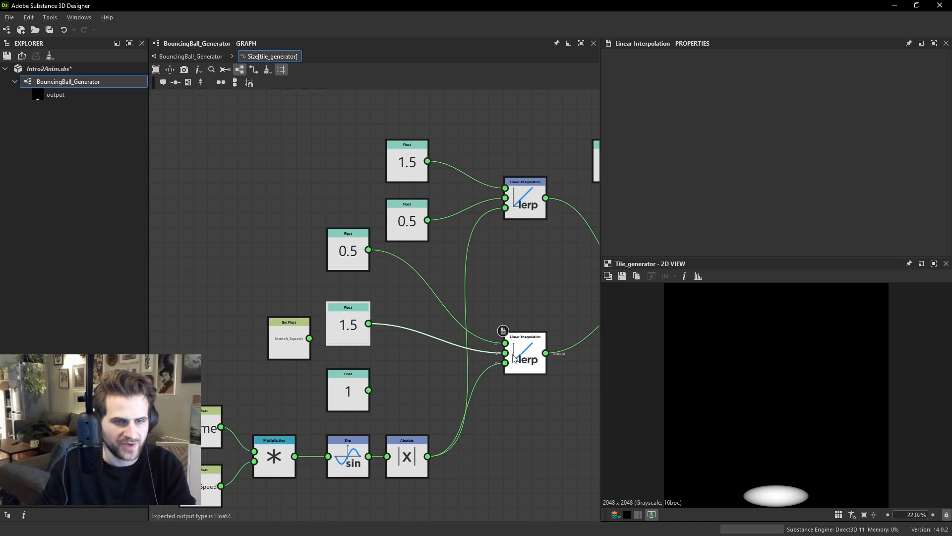
left_click_drag(348, 391, 230, 288)
left_click_drag(334, 310, 245, 357)
Insert an Add node that sums the Float 1 and Stretch_Squash nodes.
key("space")
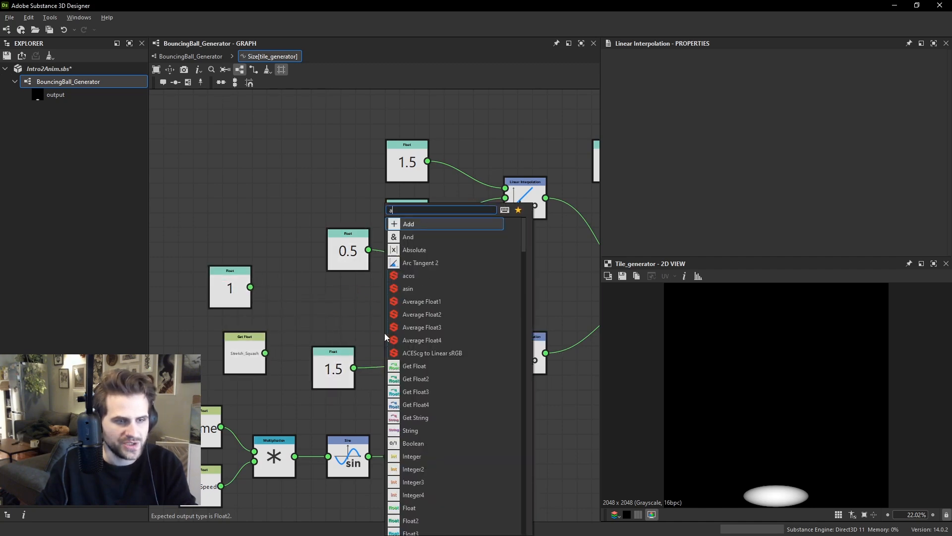
type("ad")
left_click(427, 223)
left_click_drag(361, 315, 386, 304)
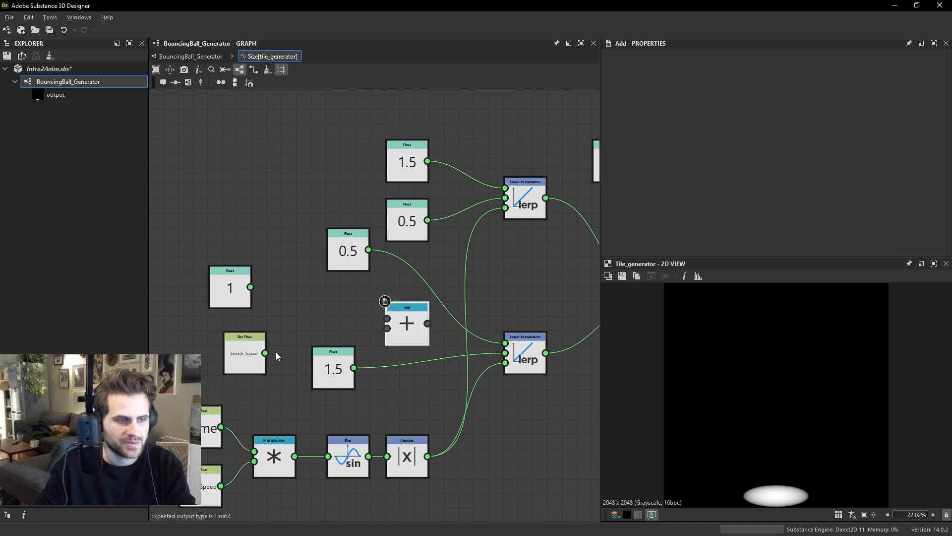
left_click_drag(266, 352, 397, 334)
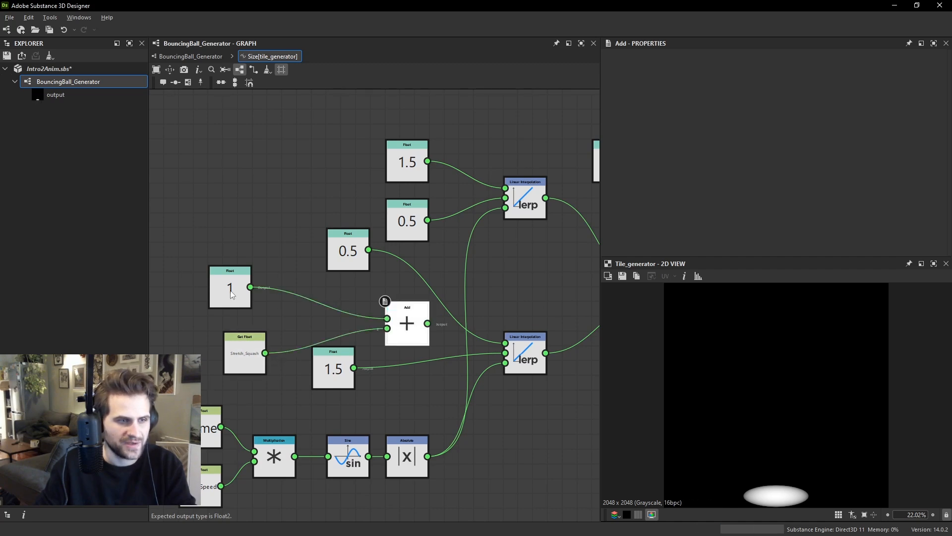
mouse_move(230, 293)
left_mouse_down()
mouse_move(257, 299)
mouse_move(245, 299)
left_mouse_up()
Feed the Add node into the lower Linear Interpolation's second input in place of Float 1.5, and tidy both nodes' placement.
left_click_drag(408, 326, 335, 326)
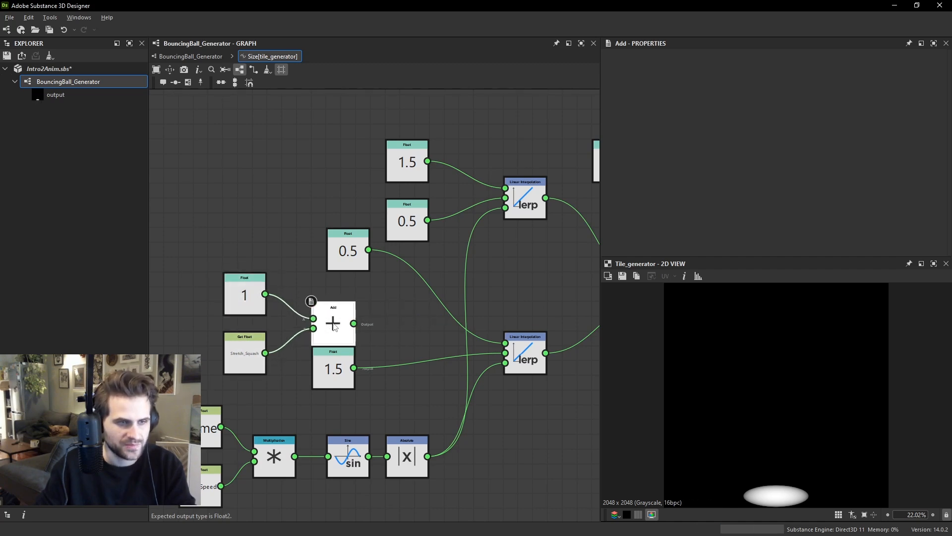
left_click_drag(338, 369, 419, 370)
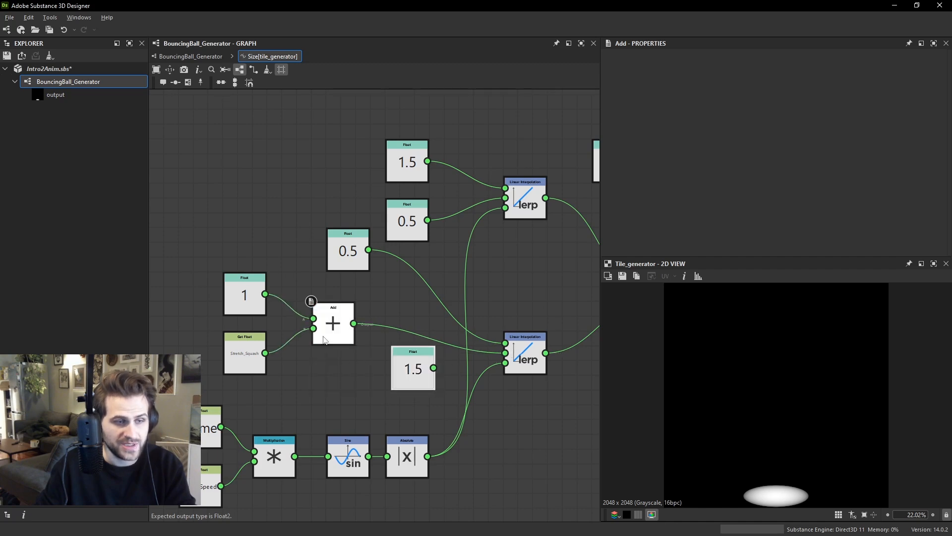
left_click_drag(333, 323, 333, 331)
left_click_drag(416, 366, 338, 386)
middle_click_drag(367, 331, 367, 345)
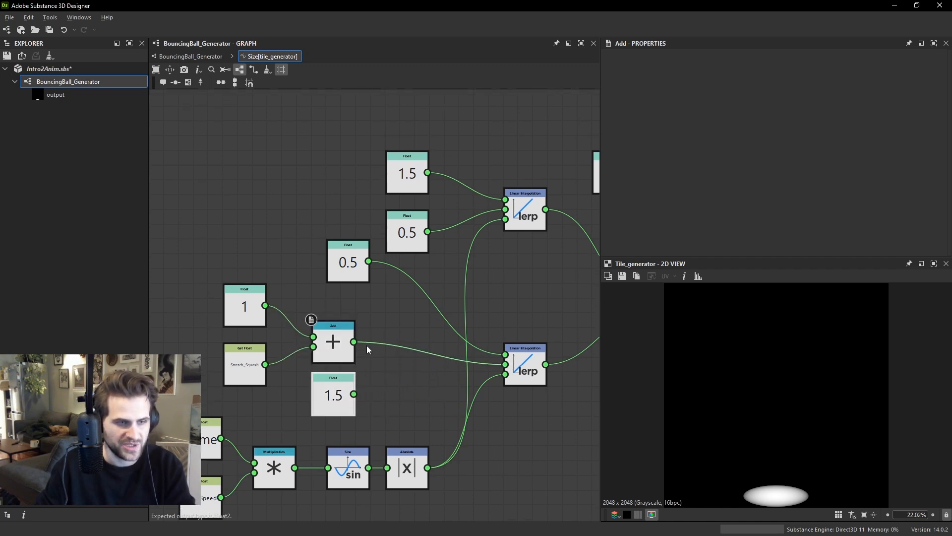
left_click_drag(307, 353, 346, 416)
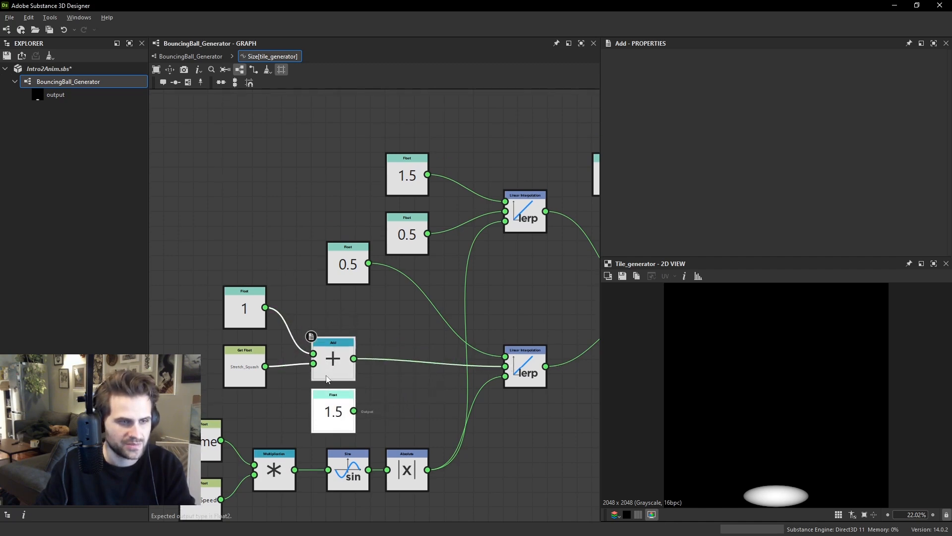
Move the lower Linear Interpolation's Float 0.5 node clear and insert a Subtraction node above the Add node.
left_click(246, 368)
middle_click_drag(334, 285, 333, 308)
left_click_drag(336, 306, 278, 248)
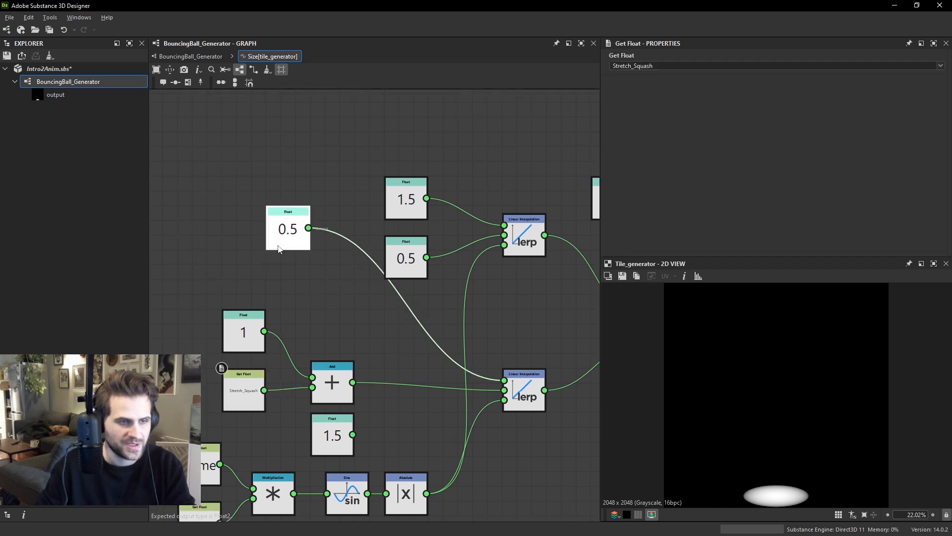
key("space")
type("asu")
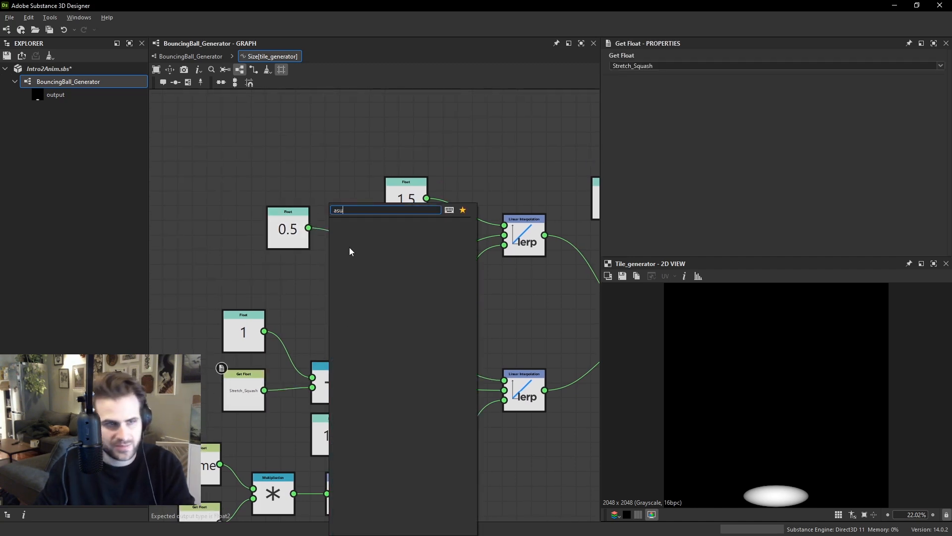
key("BackSpace")
key("BackSpace")
key("BackSpace")
type("s")
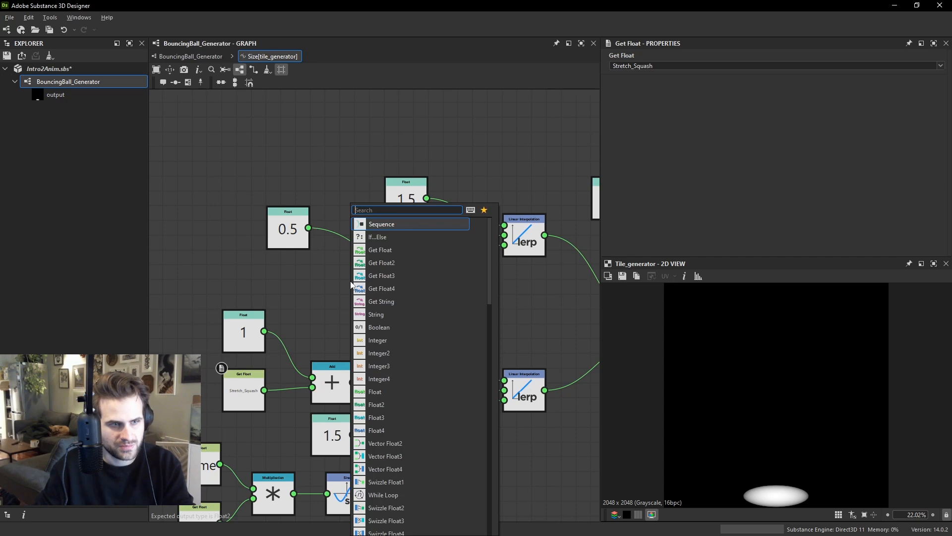
type("ub")
left_click(380, 226)
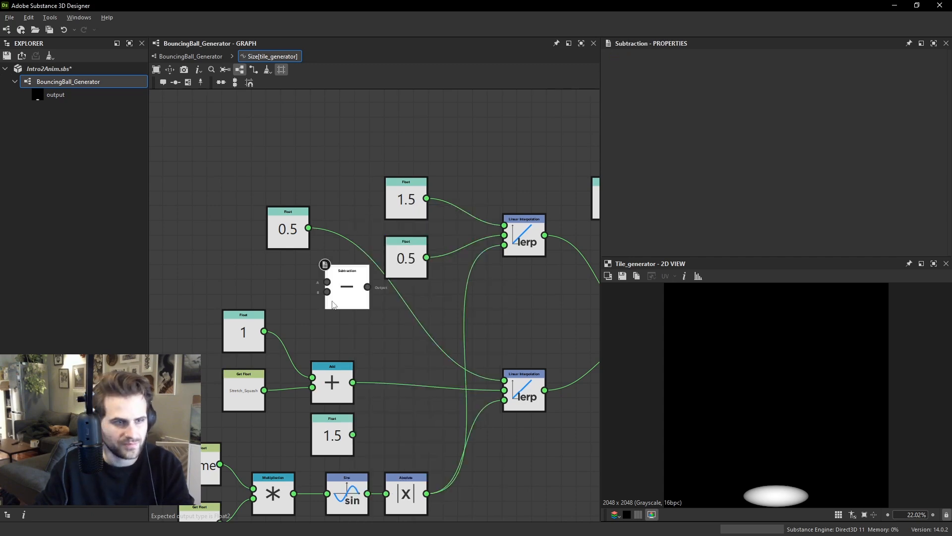
key("space")
key("Escape")
Subtract Stretch_Squash from Float 1 and feed the result into the lower Linear Interpolation's first input in place of Float 0.5.
left_click_drag(325, 277, 311, 306)
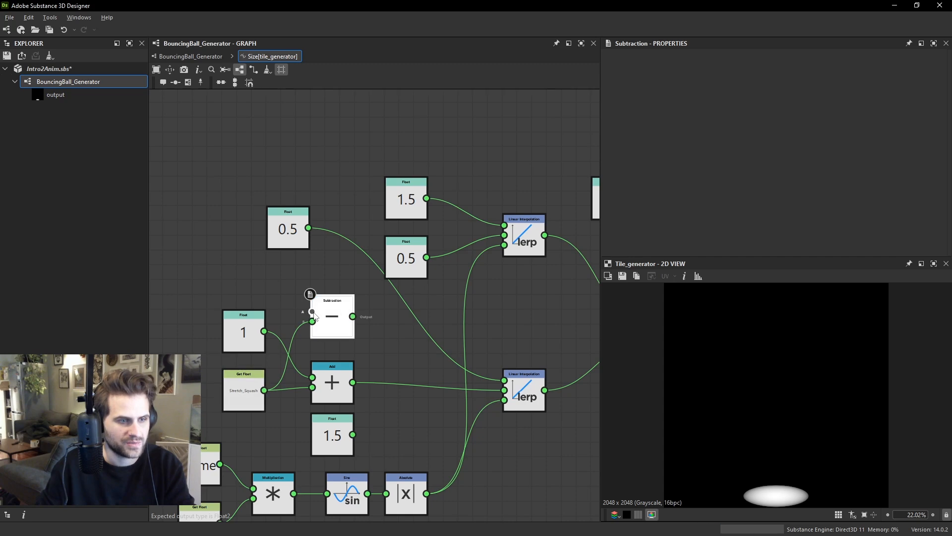
left_click_drag(342, 318, 343, 332)
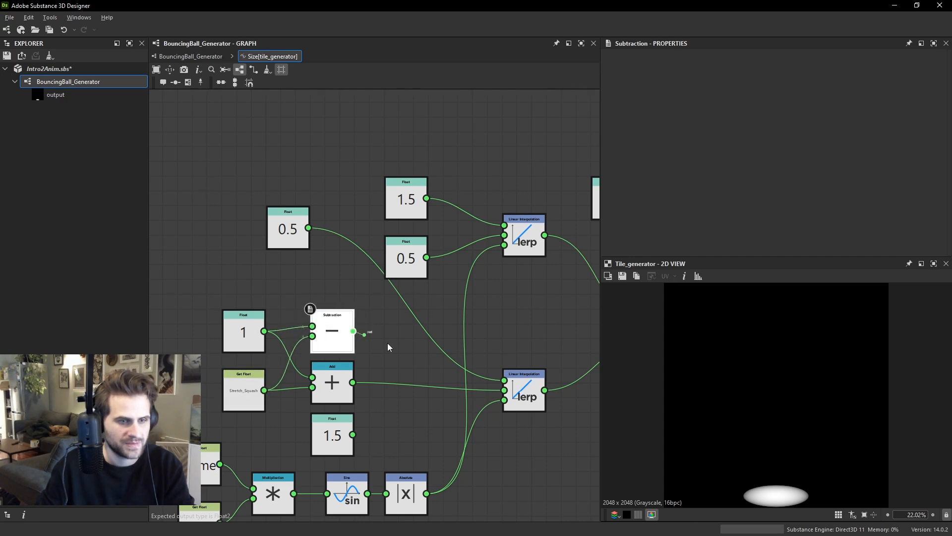
left_click_drag(513, 368, 513, 354)
left_click_drag(292, 242, 336, 286)
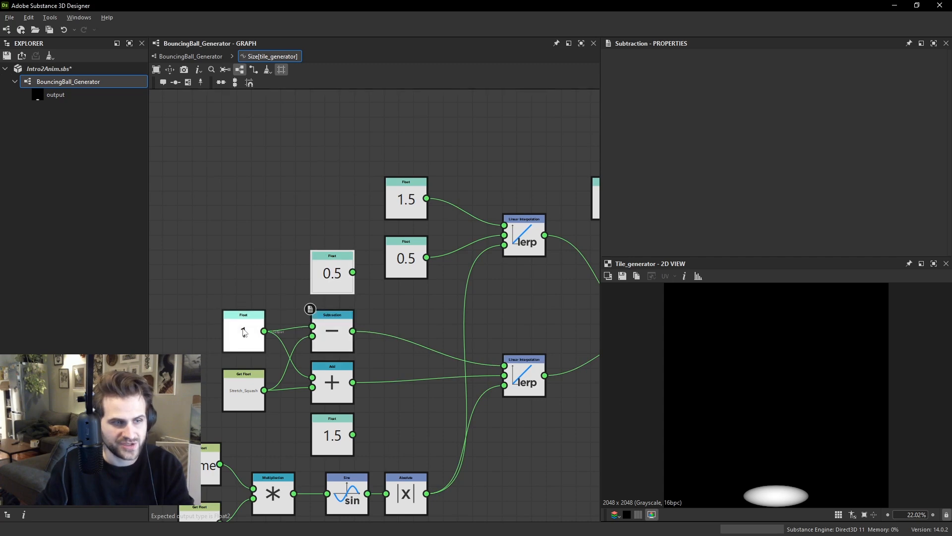
left_click_drag(247, 331, 246, 317)
Temporarily reconnect the Float 0.5 and 1.5 nodes to the lower Linear Interpolation, and undo that rewiring.
left_click_drag(418, 318, 505, 366)
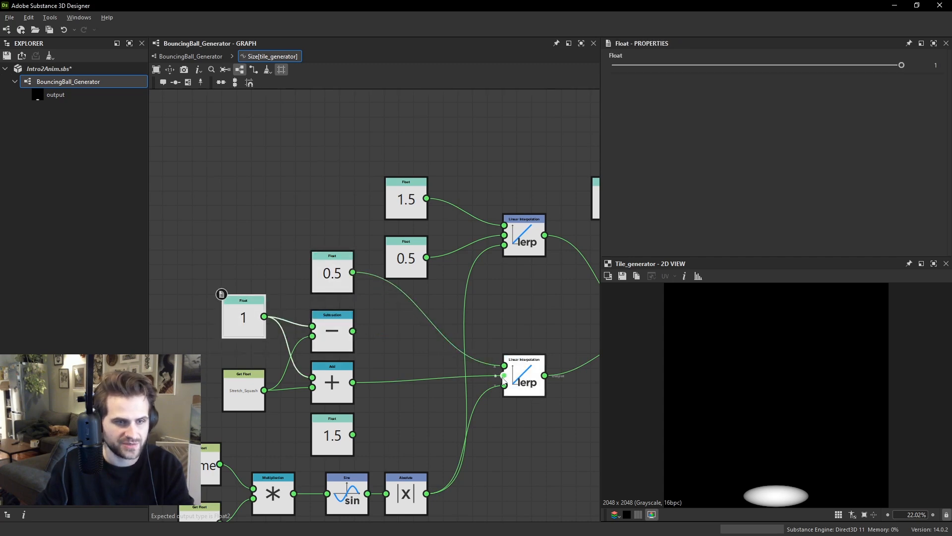
left_click(349, 429)
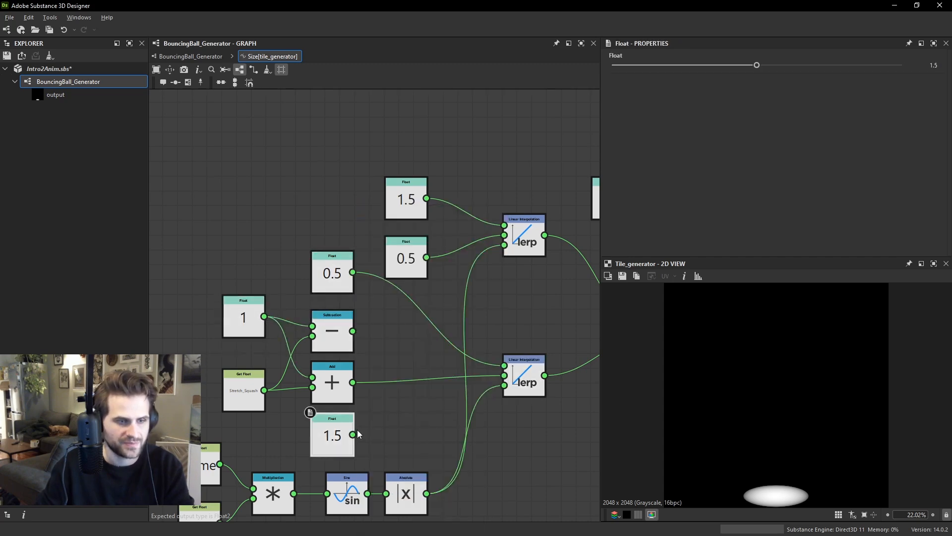
left_click_drag(356, 430, 502, 376)
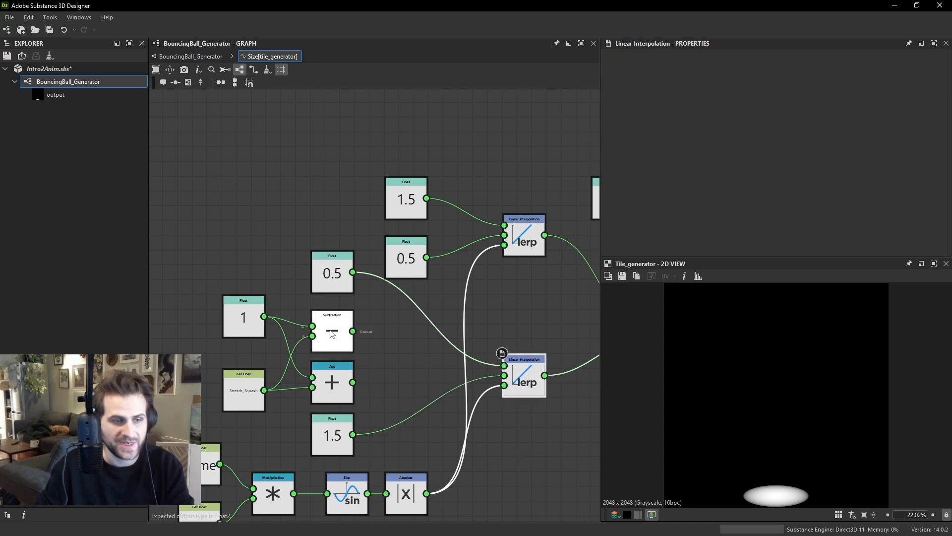
left_click(250, 400)
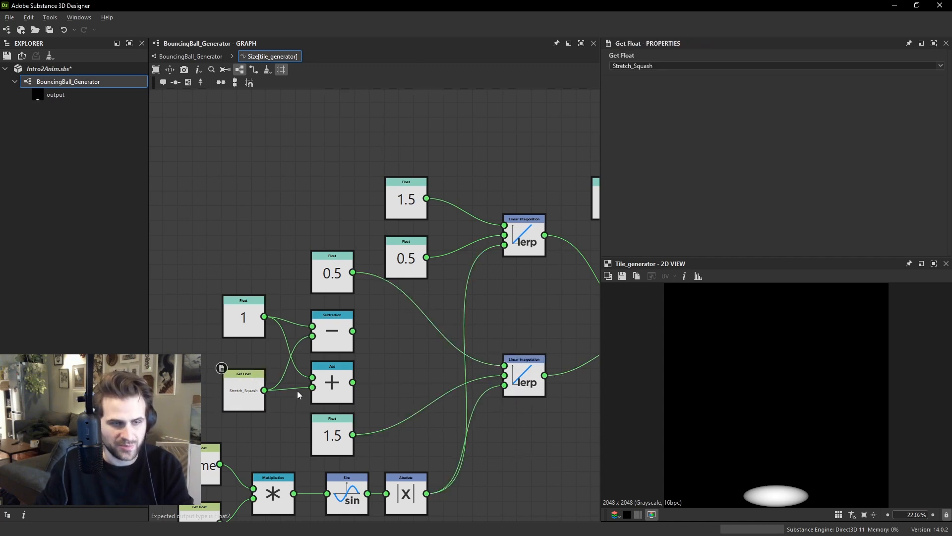
key("ctrl+z")
key("ctrl+z")
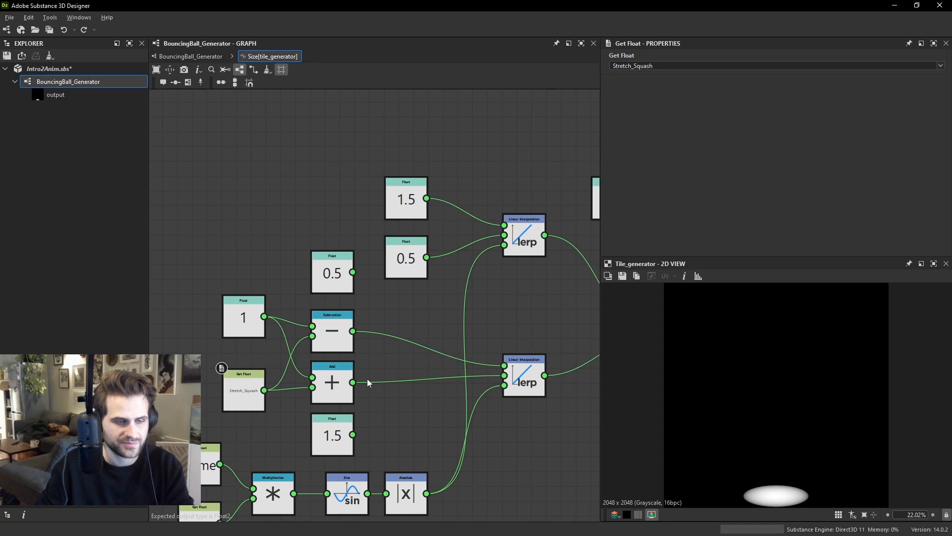
Delete the disconnected Float 1.5 and Float 0.5 nodes beside the Add and Subtraction nodes.
scroll(367, 381, "down", 1)
mouse_move(347, 413)
left_mouse_down()
mouse_move(375, 405)
mouse_move(360, 419)
left_mouse_up()
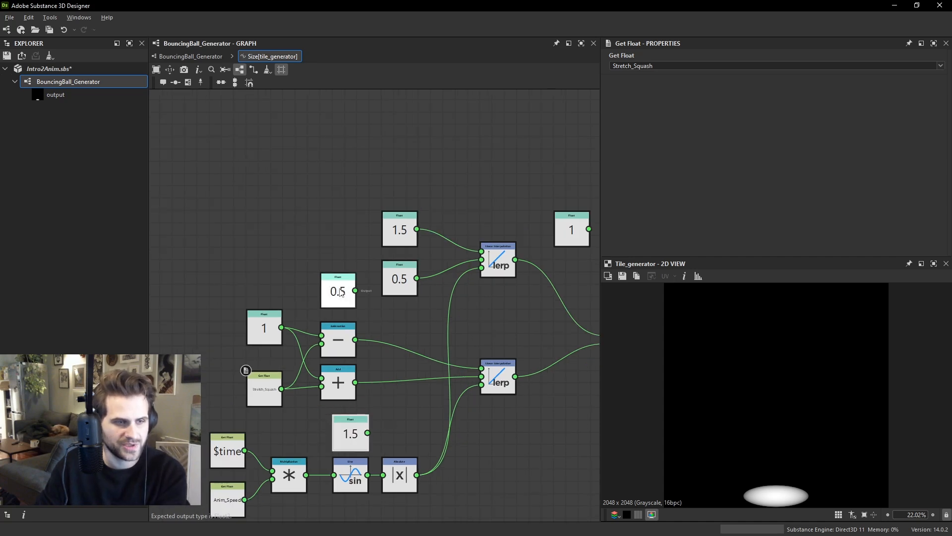
left_click_drag(342, 288, 355, 276)
left_click_drag(362, 438, 368, 431)
left_click_drag(352, 285, 323, 253)
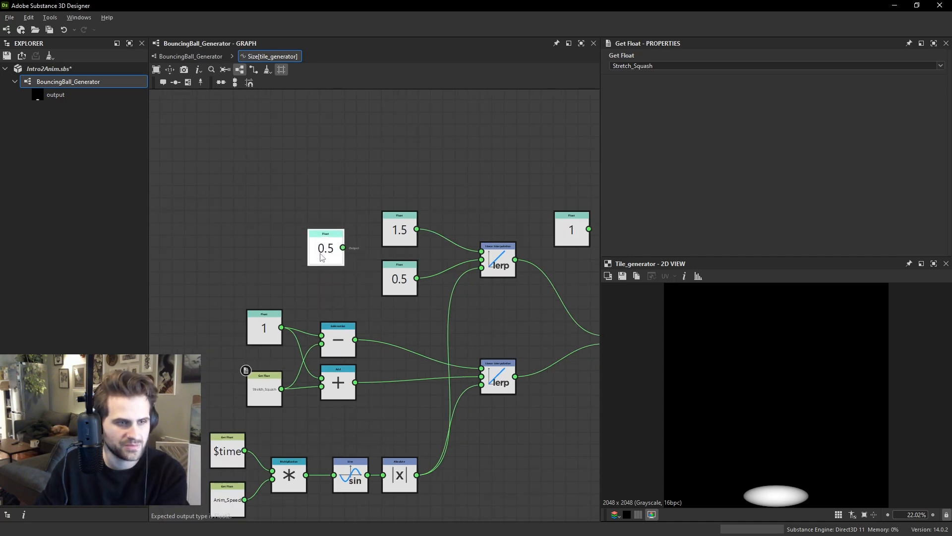
key("Delete")
Connect Add to the upper Linear Interpolation's first input and Subtraction to its second, replacing the Float 1.5 and 0.5 inputs.
middle_click_drag(366, 281, 317, 315)
left_click_drag(353, 270, 355, 234)
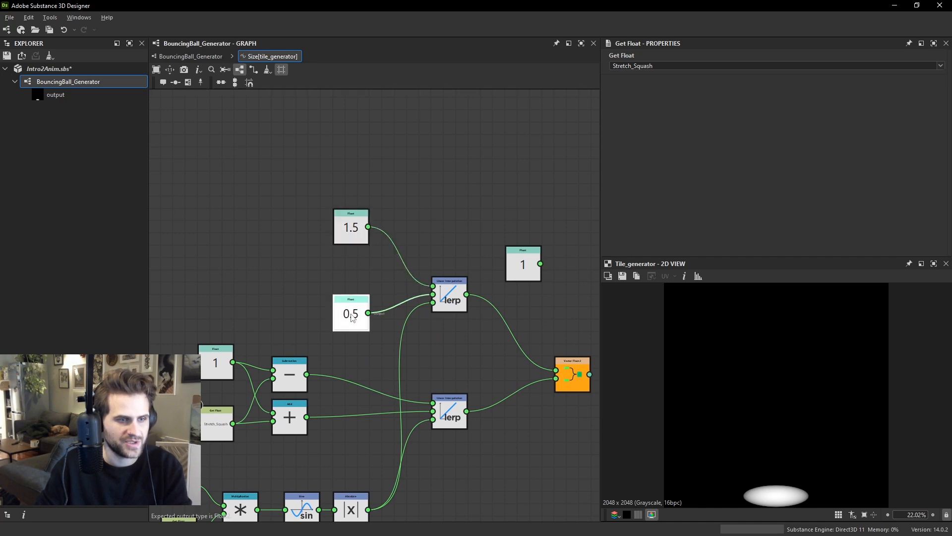
left_click_drag(351, 320, 352, 333)
left_click(283, 259)
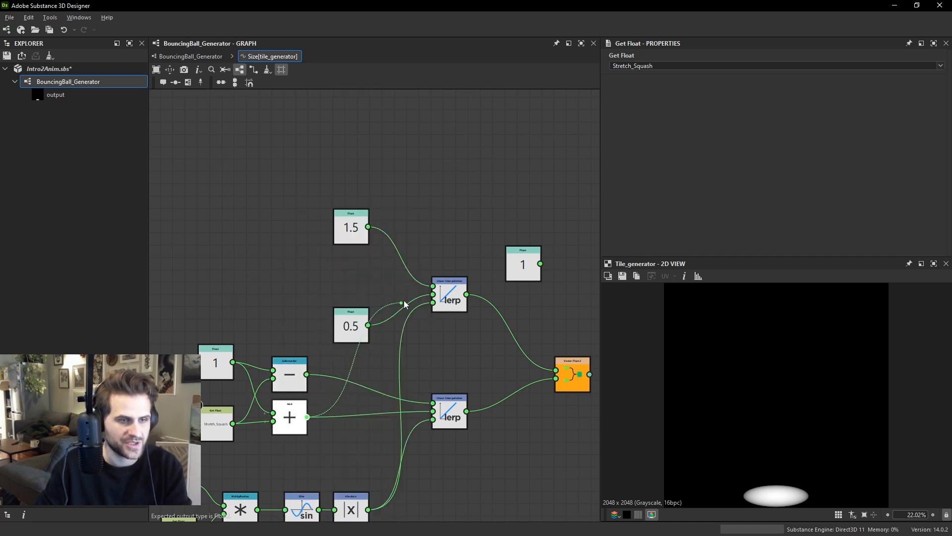
left_click_drag(440, 282, 437, 283)
left_click(351, 223)
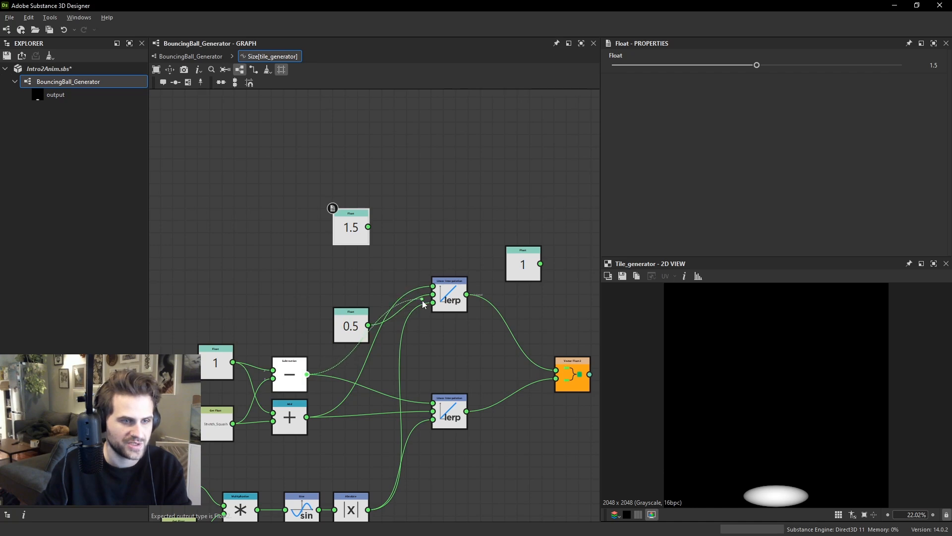
left_click_drag(432, 296, 432, 294)
Rearrange the Subtraction, Float 1 and Stretch_Squash nodes beside the upper Linear Interpolation and delete the leftover Float 0.5 and 1.5 nodes.
scroll(333, 351, "down", 1)
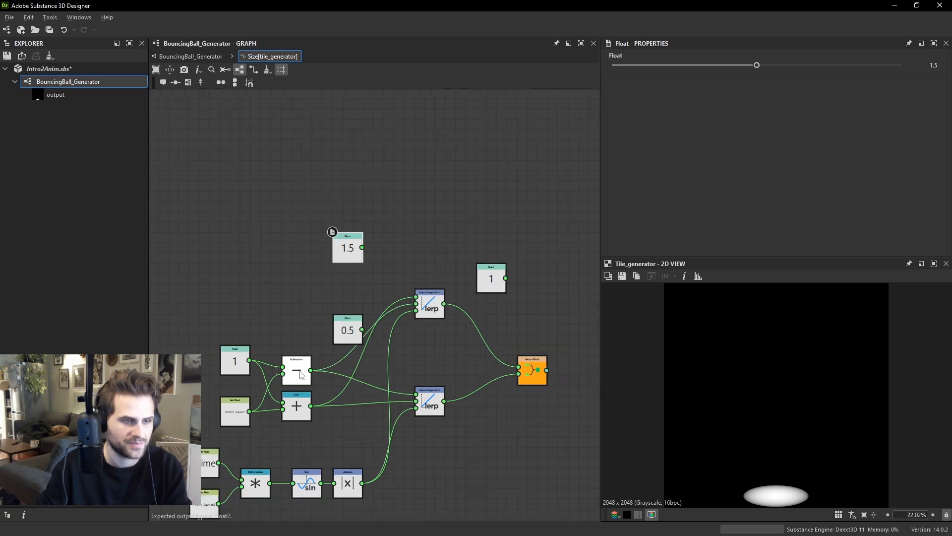
left_click_drag(298, 368, 308, 312)
left_click_drag(233, 361, 226, 277)
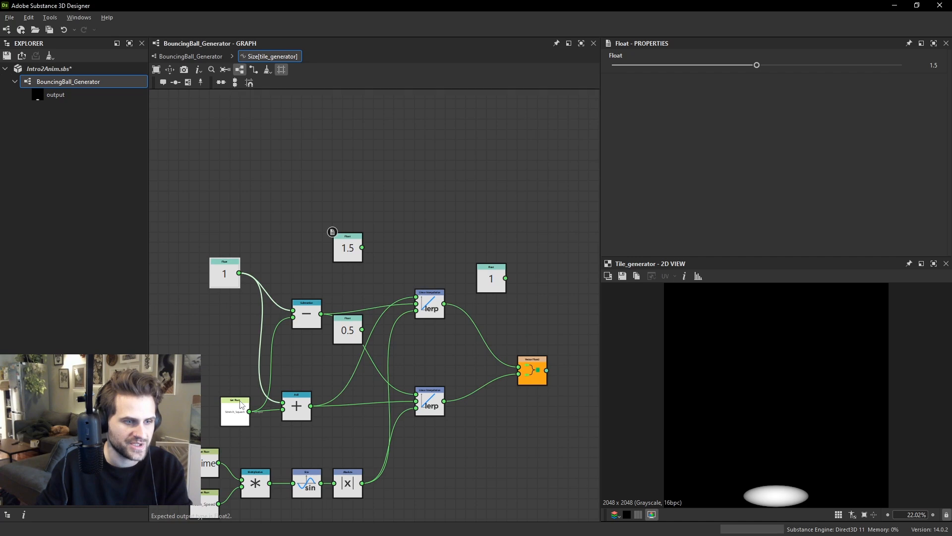
left_click_drag(240, 405, 229, 344)
left_click_drag(353, 327, 312, 357)
key("Delete")
left_click_drag(318, 311, 318, 316)
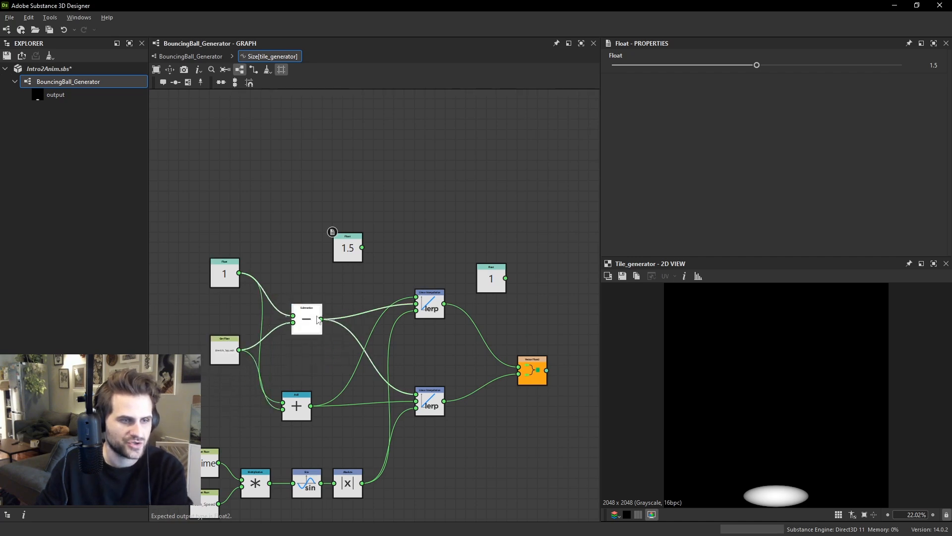
left_click_drag(356, 248, 336, 259)
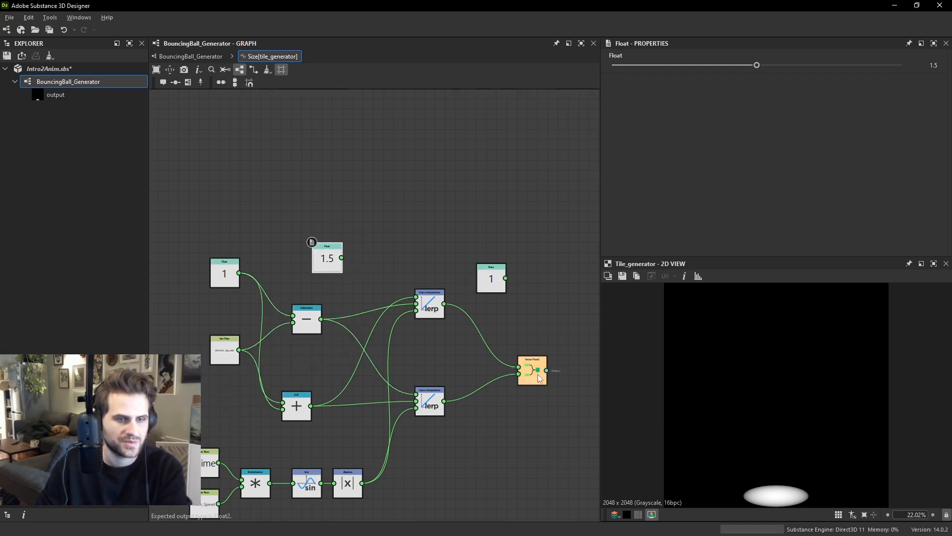
left_click_drag(494, 281, 483, 270)
left_click(333, 256)
key("Delete")
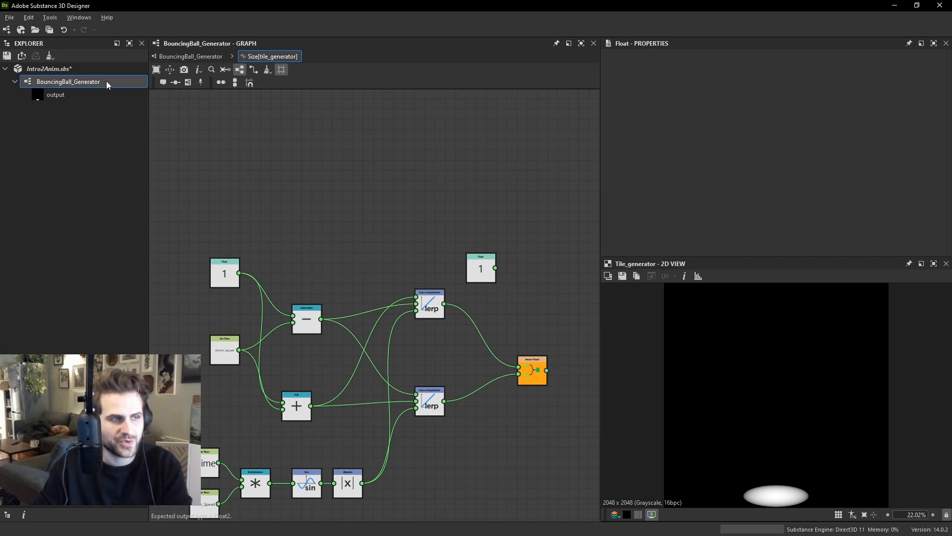
Save the Intro2Anim.sbs package and republish its .sbsar file.
key("ctrl+s")
right_click(81, 72)
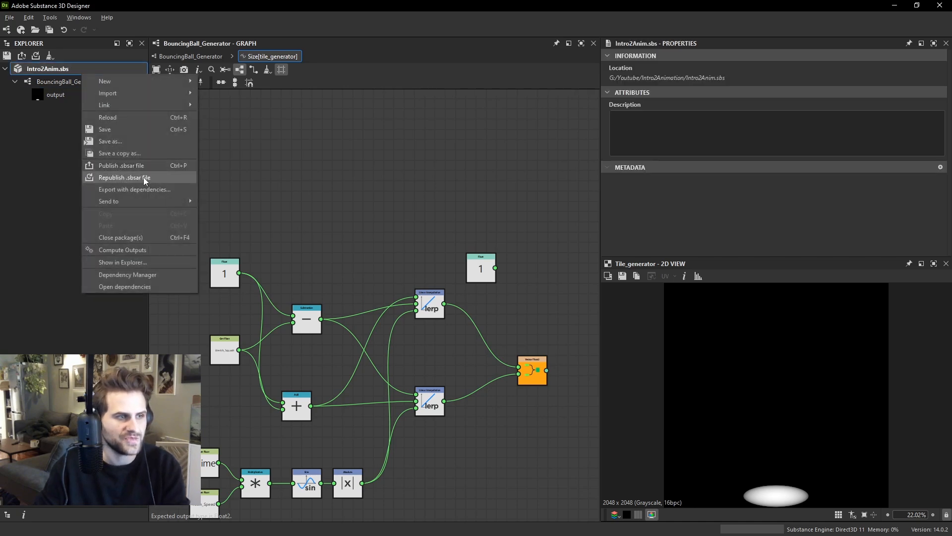
left_click(124, 177)
Switch to Substance Player, play the bouncing ball animation and test Stretch and Squash at 0 and at 5.
key("alt+Tab")
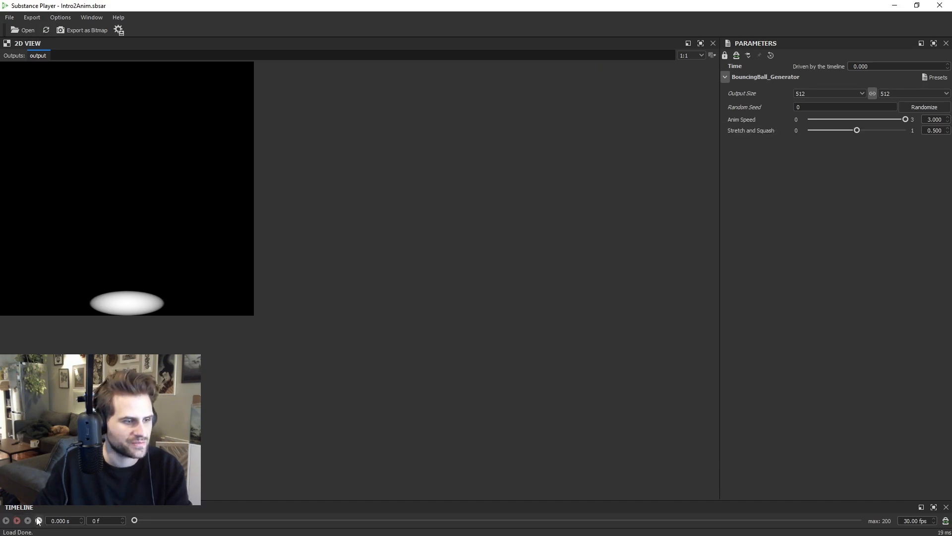
left_click(20, 521)
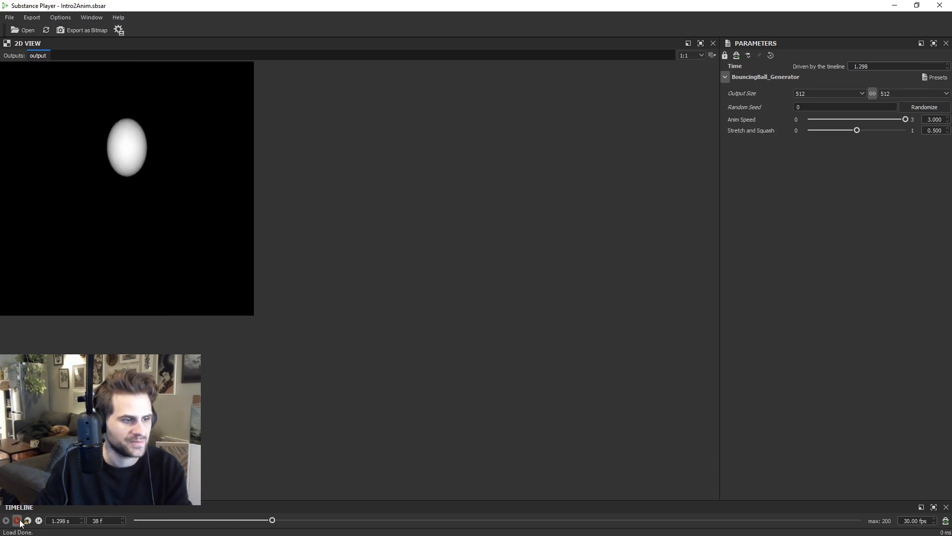
double_click(936, 130)
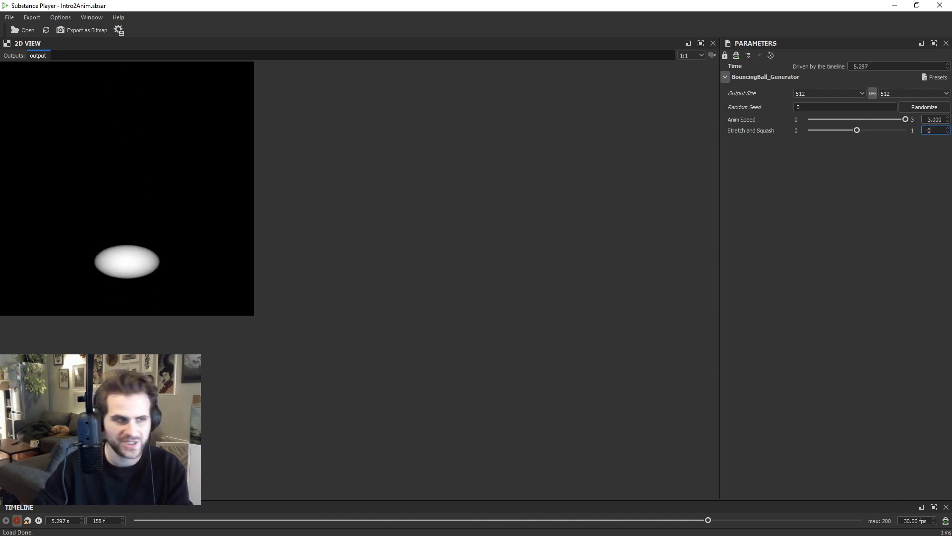
type("0")
key("Return")
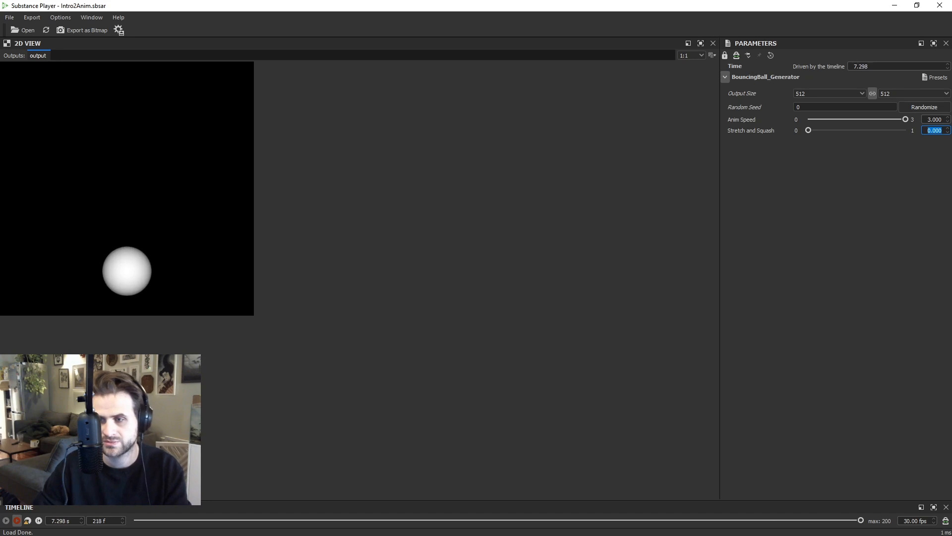
type("5")
key("Return")
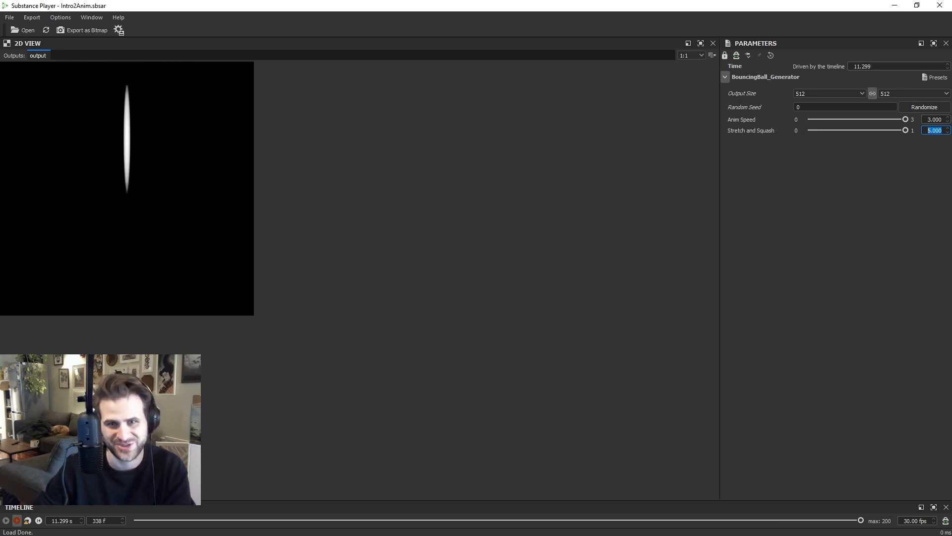
Try Stretch and Squash at 0.5 and 0.2 during playback, and finish by setting it to 0.34.
type("0.5")
key("Return")
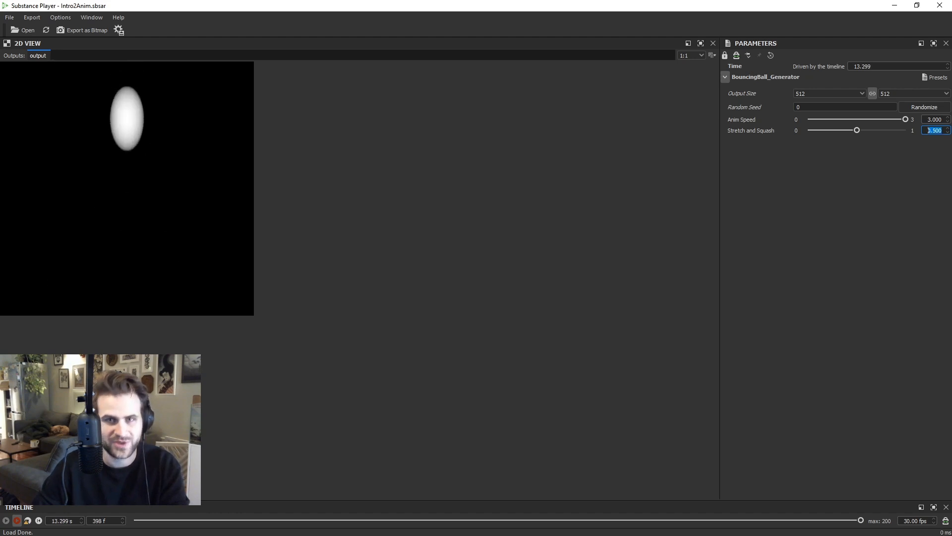
type("0.2")
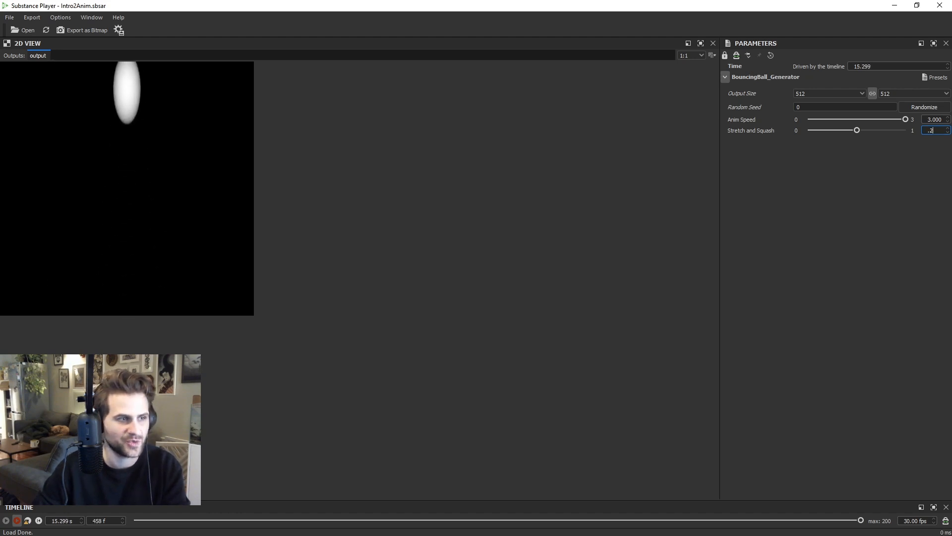
key("Return")
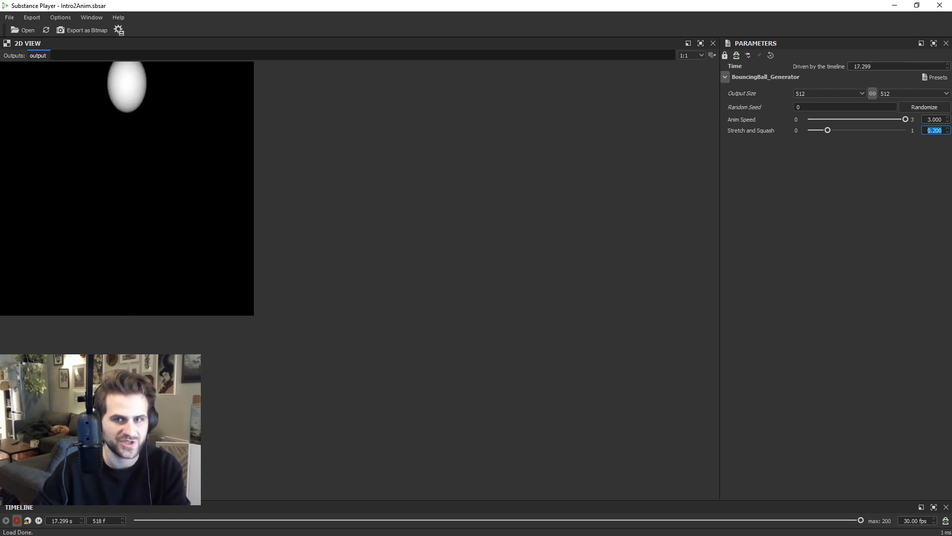
type(".34")
key("Return")
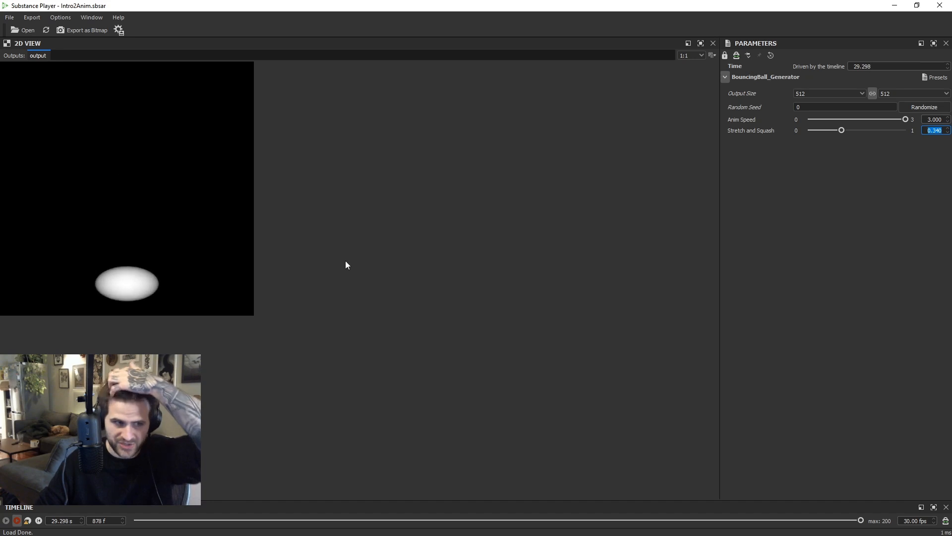
Stop playback, scrub the timeline to about 1.03 s, replay the animation and rewind it to the start.
left_click(26, 520)
left_click_drag(134, 520, 252, 520)
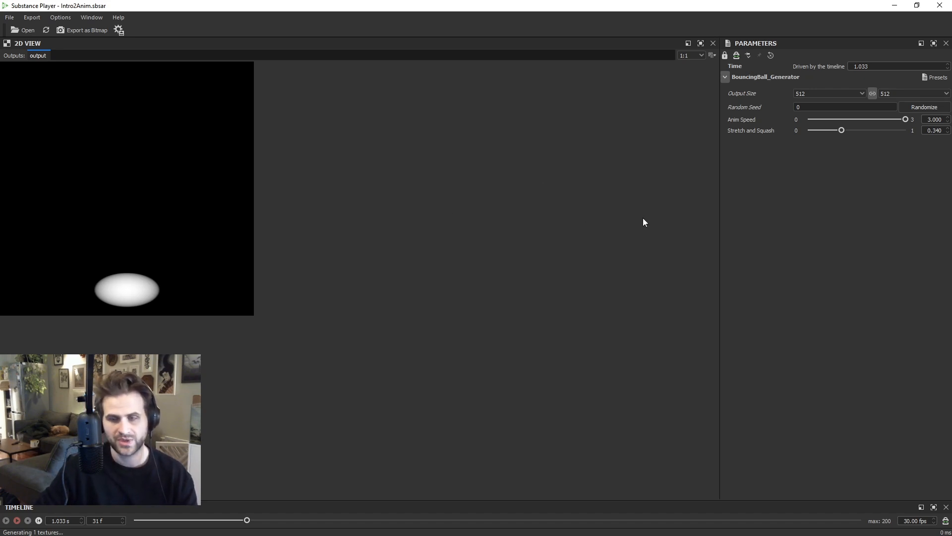
left_click(29, 521)
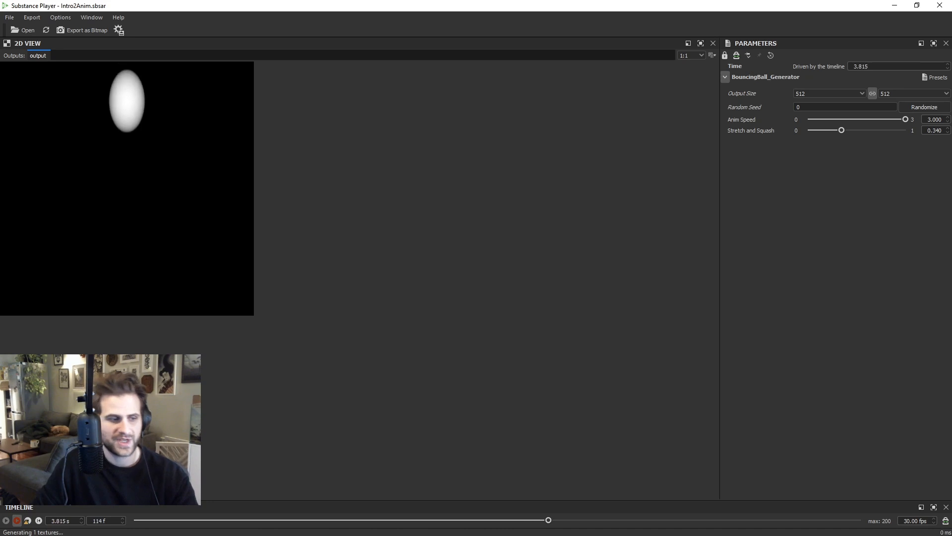
left_click(29, 522)
left_click(38, 522)
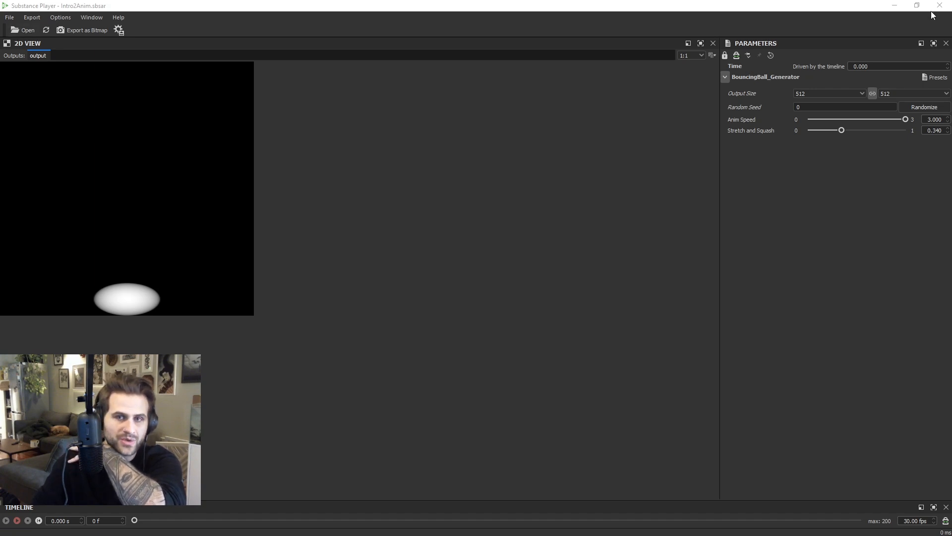
Return to Substance 3D Designer and open the Global Offset function of the Animator frame's tile generator.
left_click(893, 8)
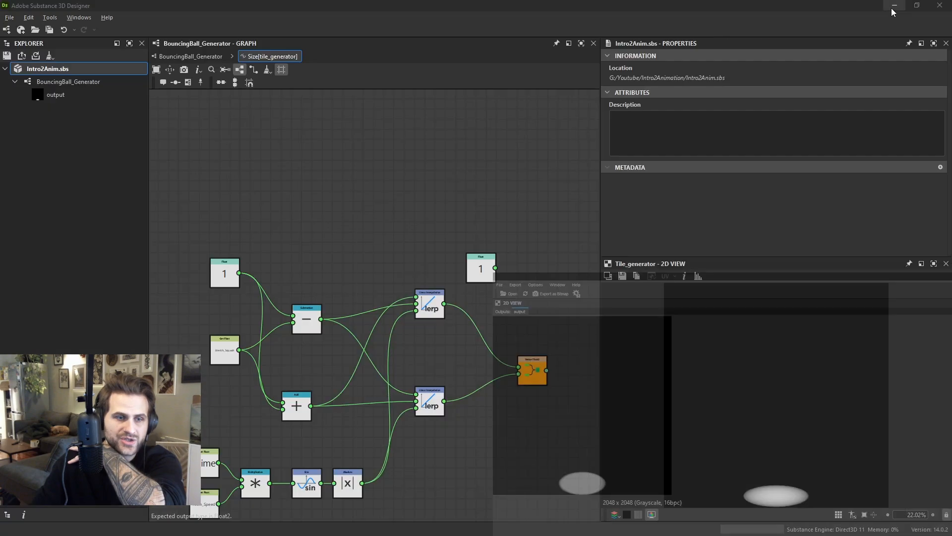
left_click(209, 56)
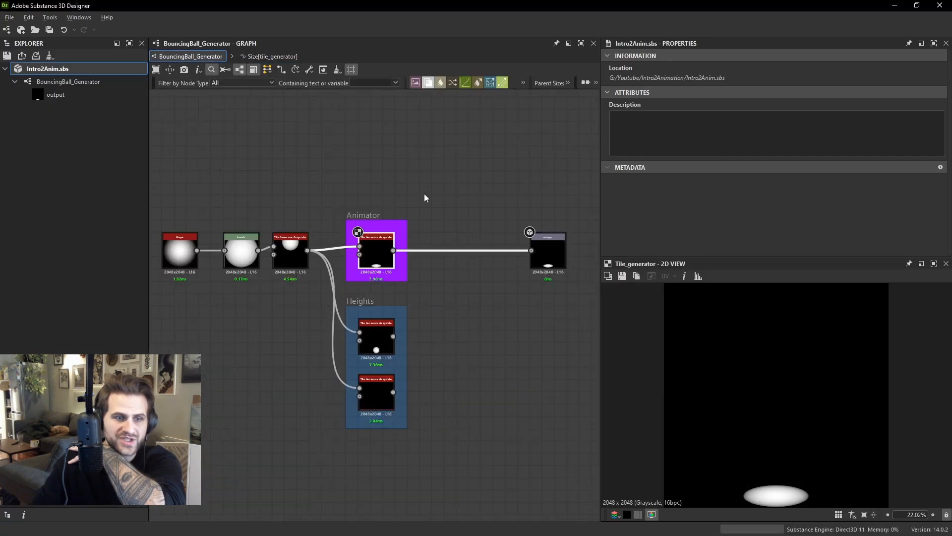
left_click(381, 245)
scroll(794, 186, "down", 10)
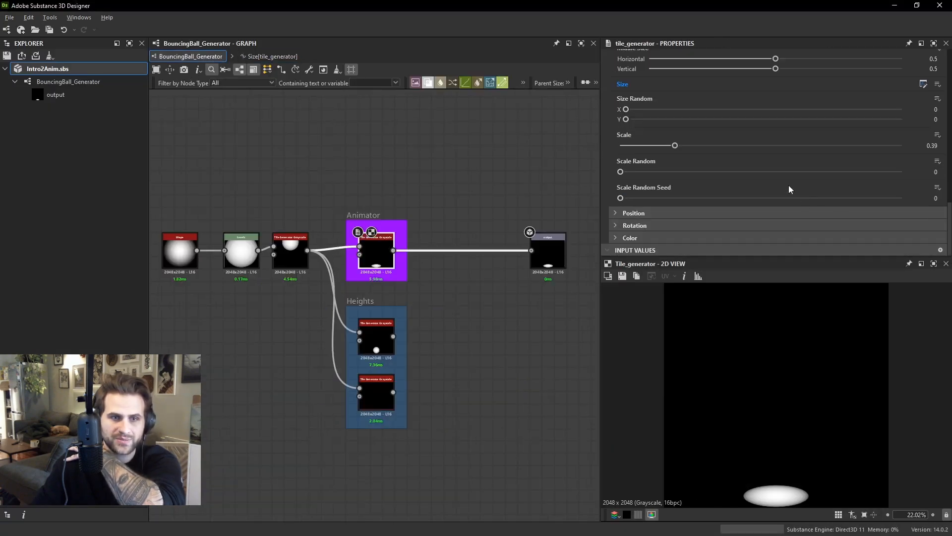
scroll(789, 189, "up", 3)
left_click(655, 135)
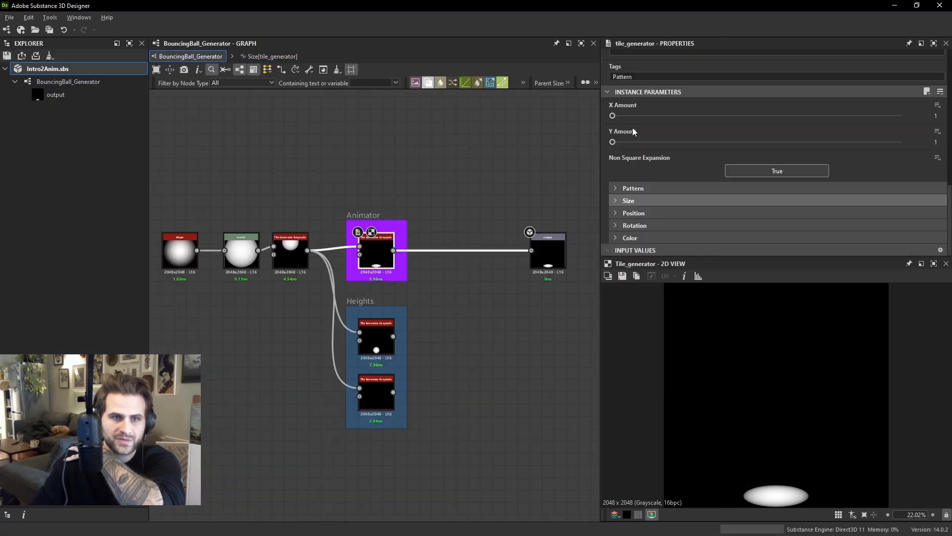
left_click(640, 213)
scroll(843, 203, "down", 3)
left_click(925, 213)
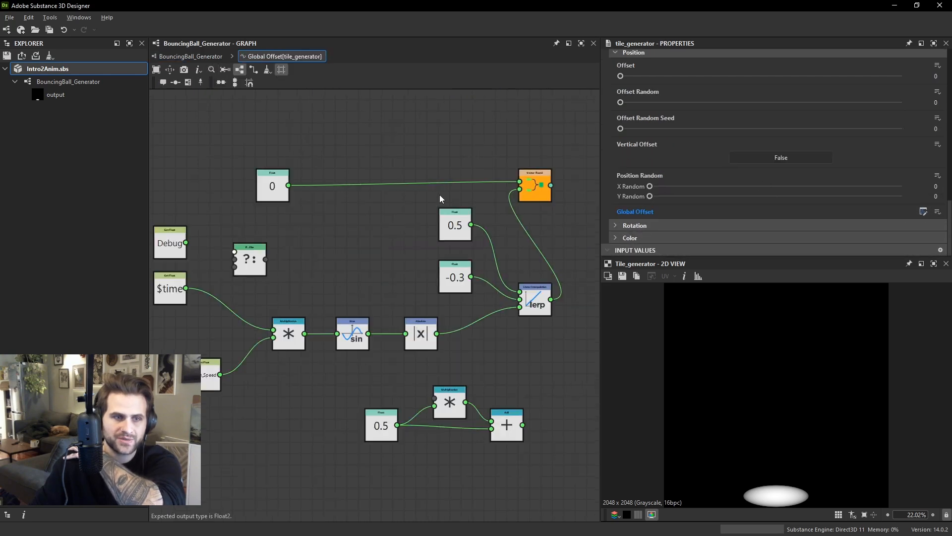
Spread out the Float 0 node and the Vector Float2 output node to make room in the Global Offset function.
scroll(423, 211, "down", 1)
middle_click_drag(421, 213, 408, 219)
left_click_drag(284, 190, 408, 148)
middle_click_drag(400, 153, 346, 176)
left_click_drag(453, 210, 566, 217)
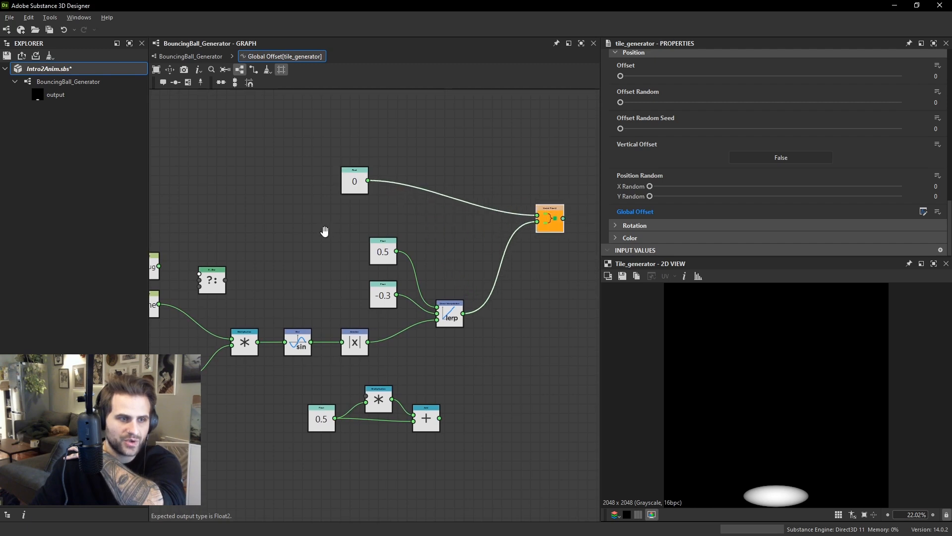
Delete the unused Debug variable and conditional (?:) nodes, and align Float 0 above the Float 0.5 node.
middle_click_drag(323, 230, 395, 237)
left_click_drag(195, 245, 563, 468)
left_click_drag(467, 396, 298, 277)
key("Delete")
middle_click_drag(465, 210, 345, 226)
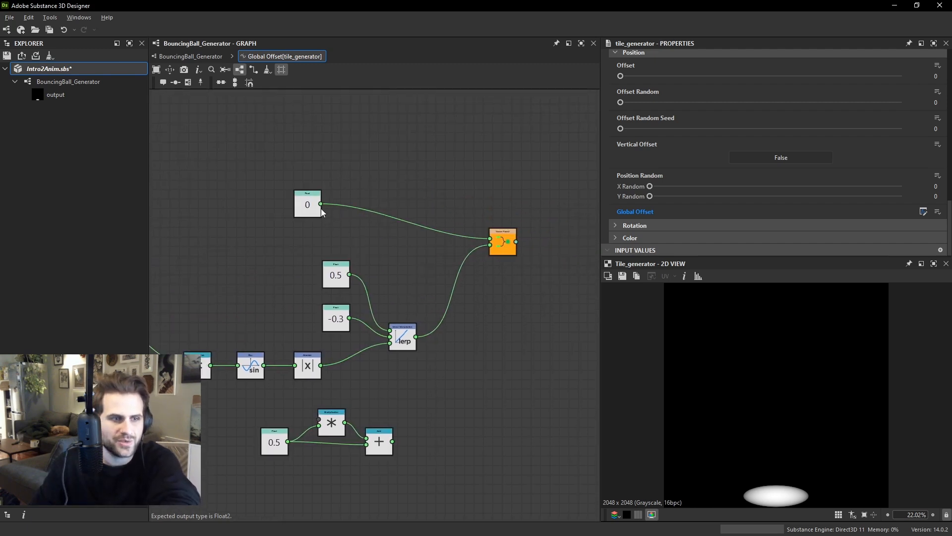
left_click_drag(317, 210, 341, 197)
middle_click_drag(339, 195, 413, 238)
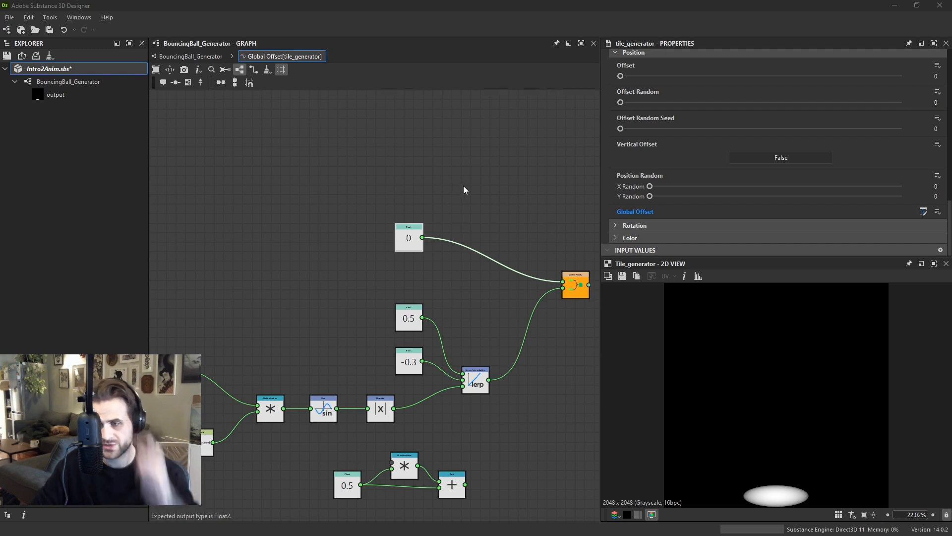
Go back to the BouncingBall_Generator graph and set the Global Offset X of the upper Heights tile generator to -0.3.
left_click(216, 56)
middle_click_drag(400, 360, 366, 272)
scroll(346, 330, "up", 2)
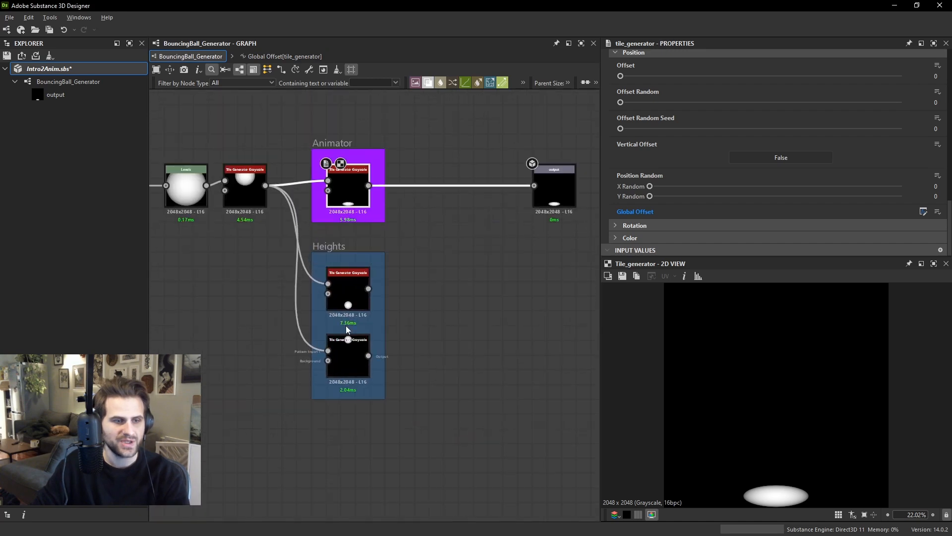
double_click(347, 289)
scroll(766, 164, "down", 1)
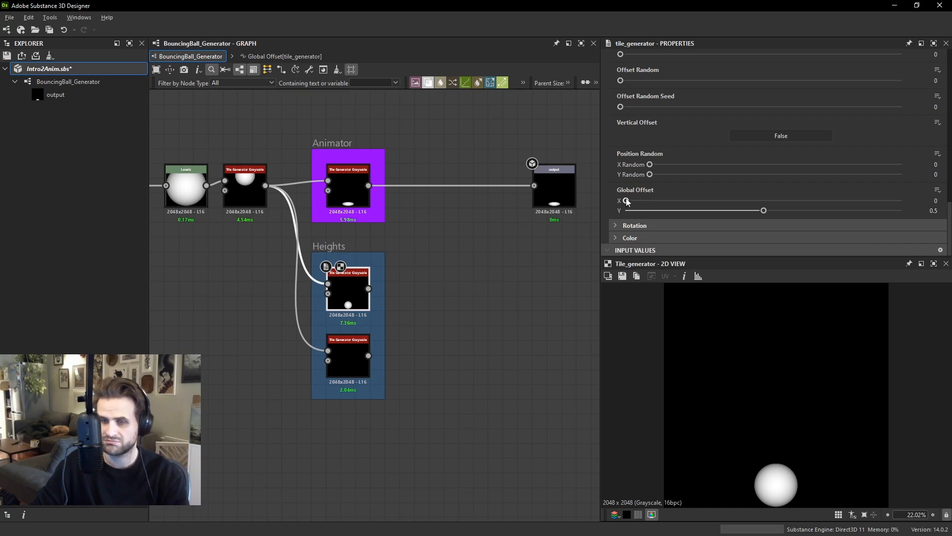
mouse_move(627, 200)
left_mouse_down()
mouse_move(711, 208)
mouse_move(627, 202)
left_mouse_up()
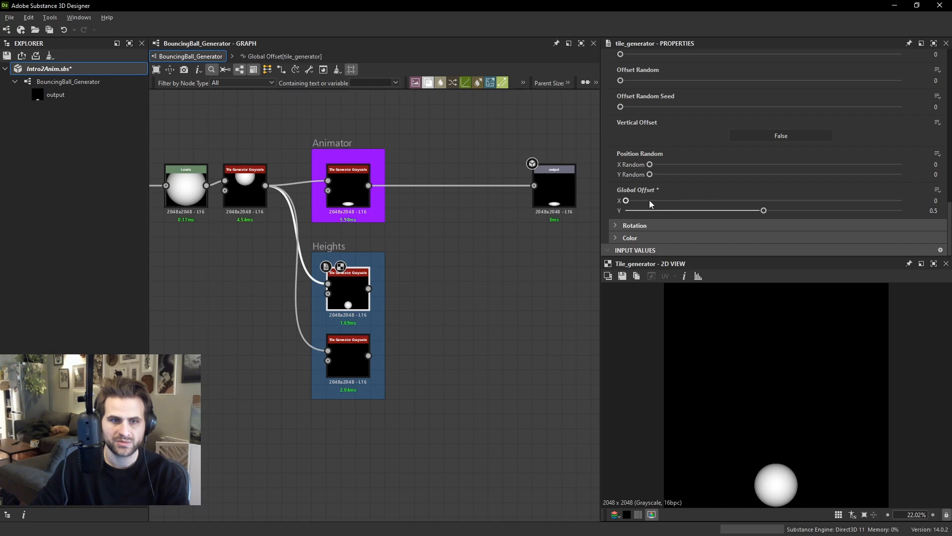
type("-0.3")
key("Return")
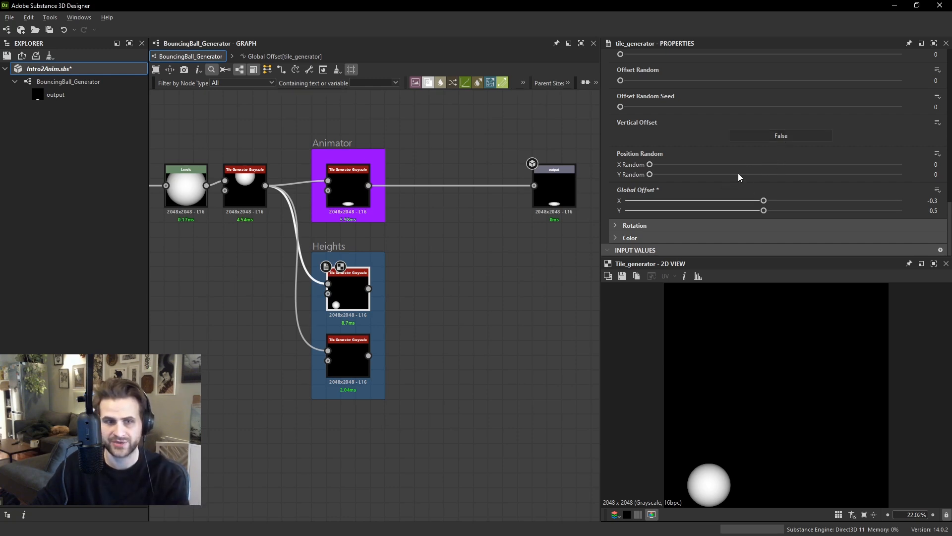
Set the Global Offset X of the upper Heights tile generator to 0.
mouse_move(772, 201)
left_mouse_down()
mouse_move(753, 201)
mouse_move(794, 202)
mouse_move(777, 201)
left_mouse_up()
key("ctrl+z")
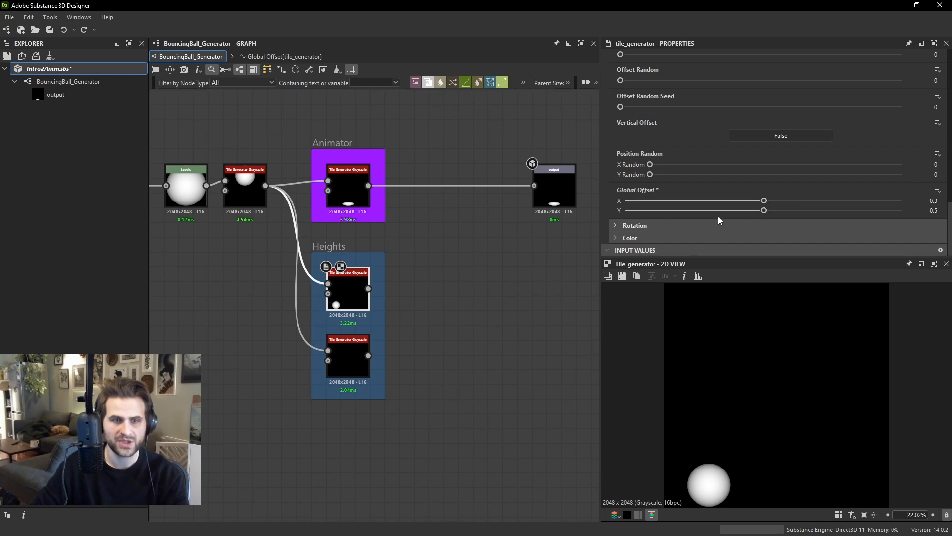
left_click(821, 203)
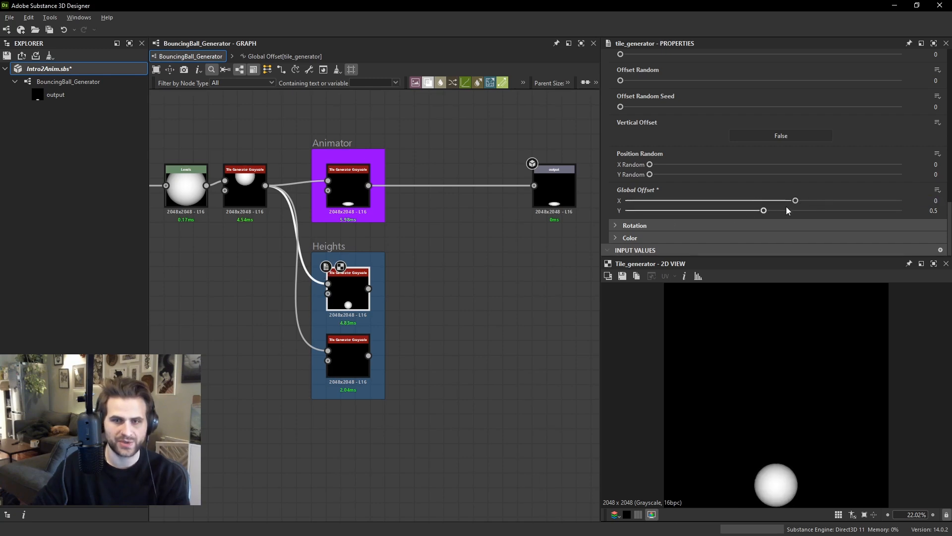
middle_click_drag(353, 193, 361, 225)
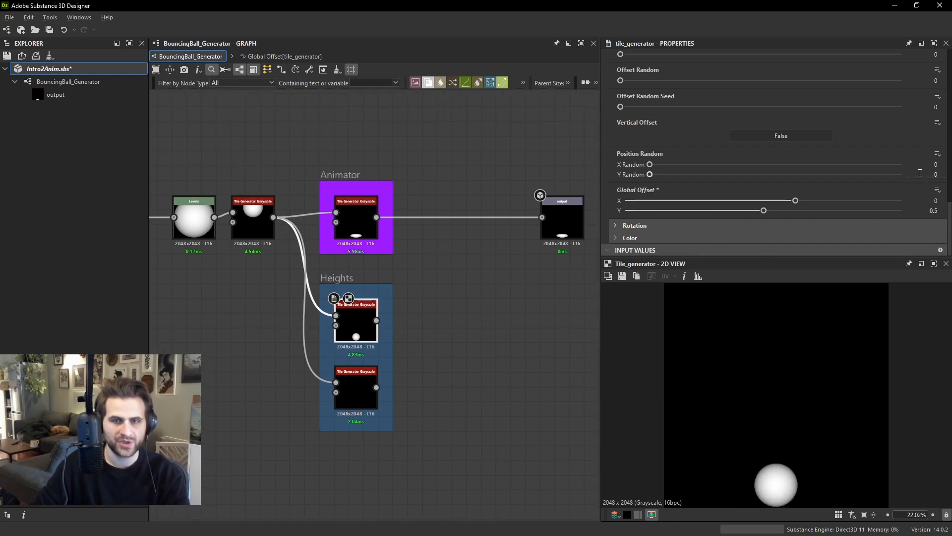
Duplicate the upper Heights tile generator, place the copy outside the frame, and set its Global Offset X to 0.25.
left_click(362, 215)
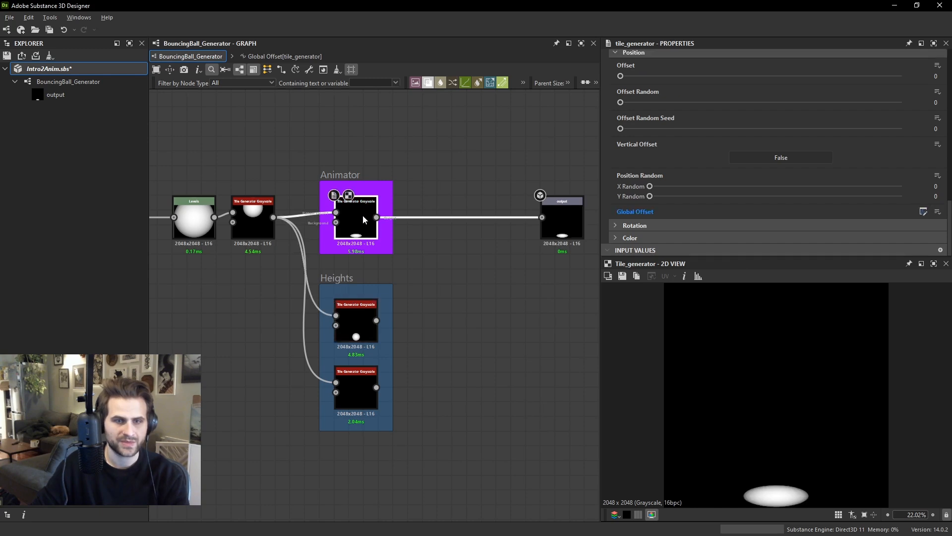
left_click(367, 393)
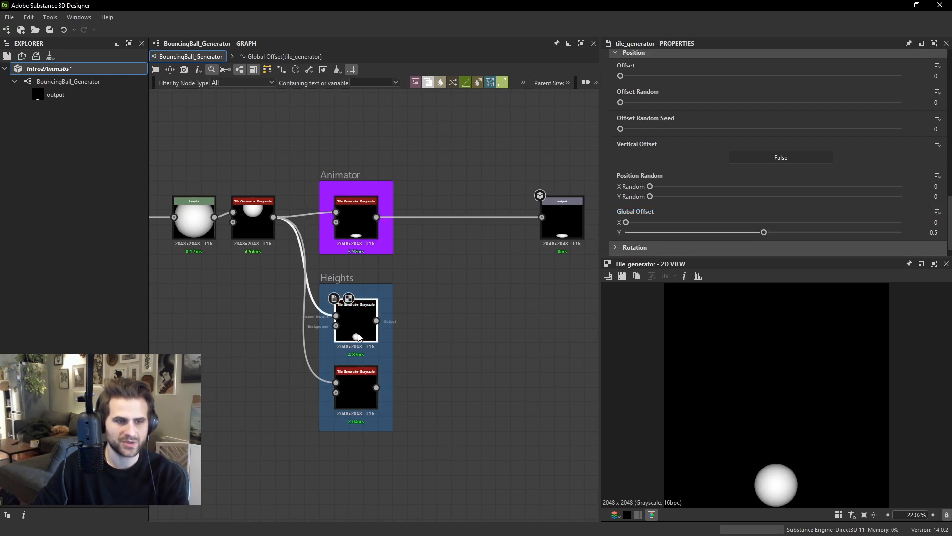
key("ctrl+v")
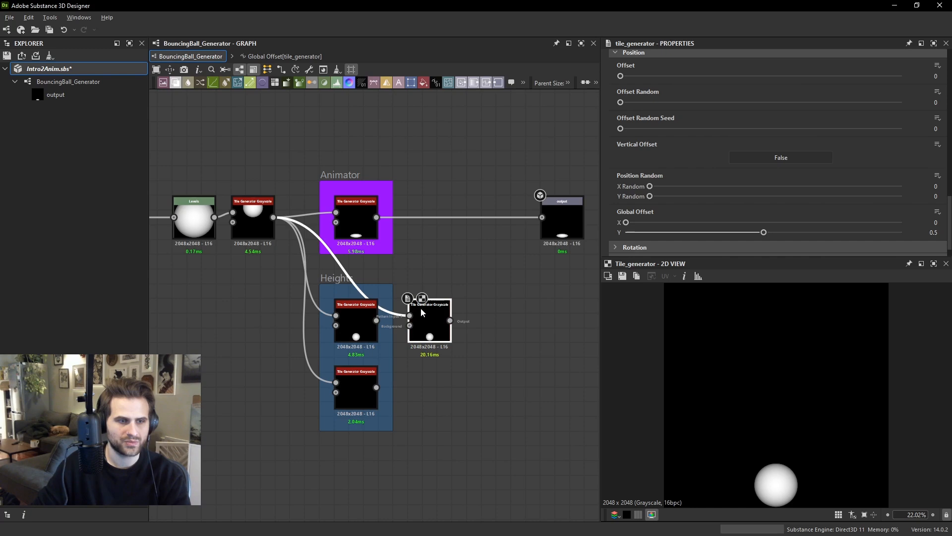
left_click_drag(421, 308, 454, 327)
left_click_drag(626, 222, 695, 226)
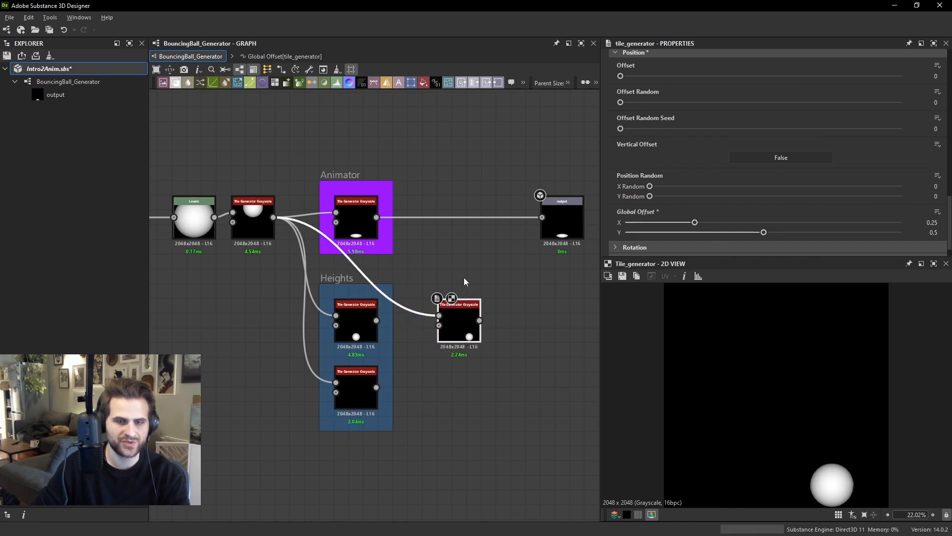
middle_click_drag(464, 278, 436, 265)
left_click(356, 264)
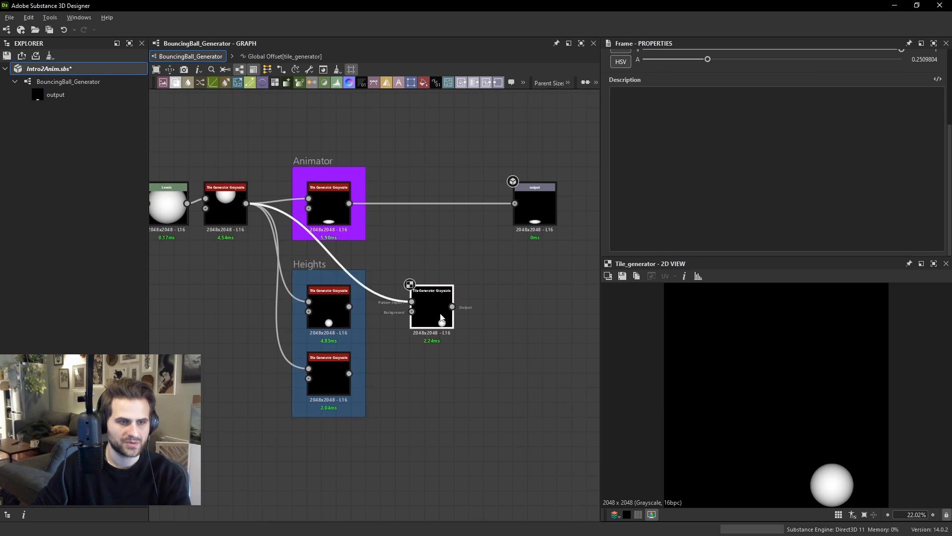
left_click(428, 308)
key("ctrl+v")
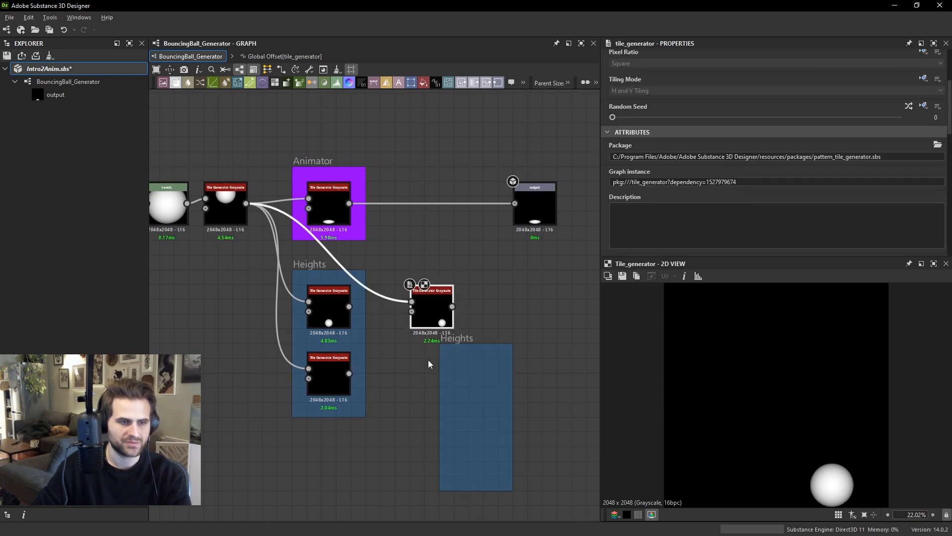
key("ctrl+v")
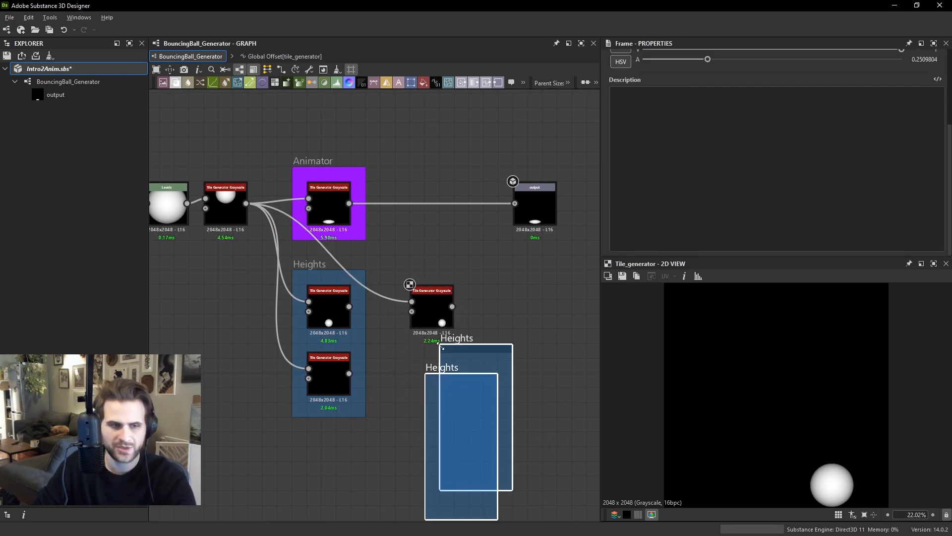
key("ctrl+z")
key("ctrl+z")
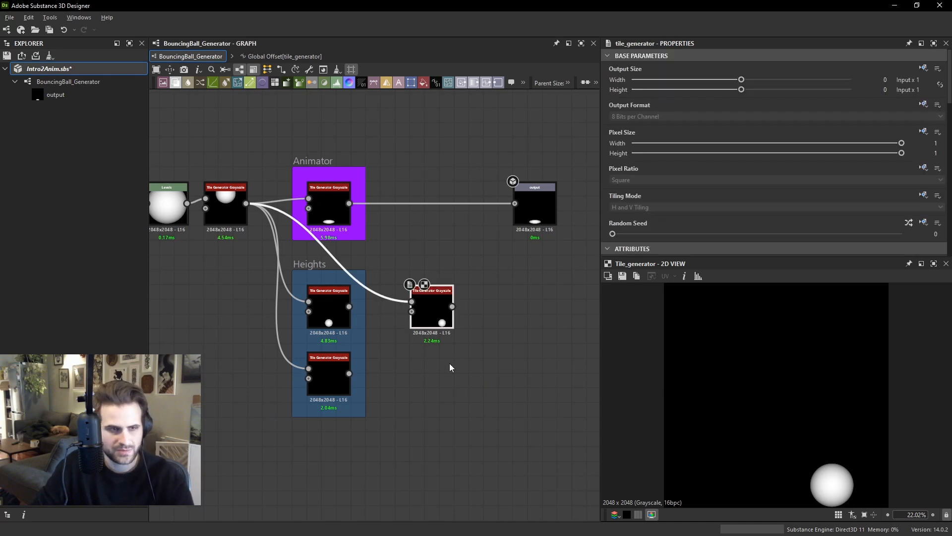
Duplicate the tile generator outside the Heights frame and set the copy's Global Offset X to -0.25.
key("ctrl+d")
scroll(810, 183, "down", 15)
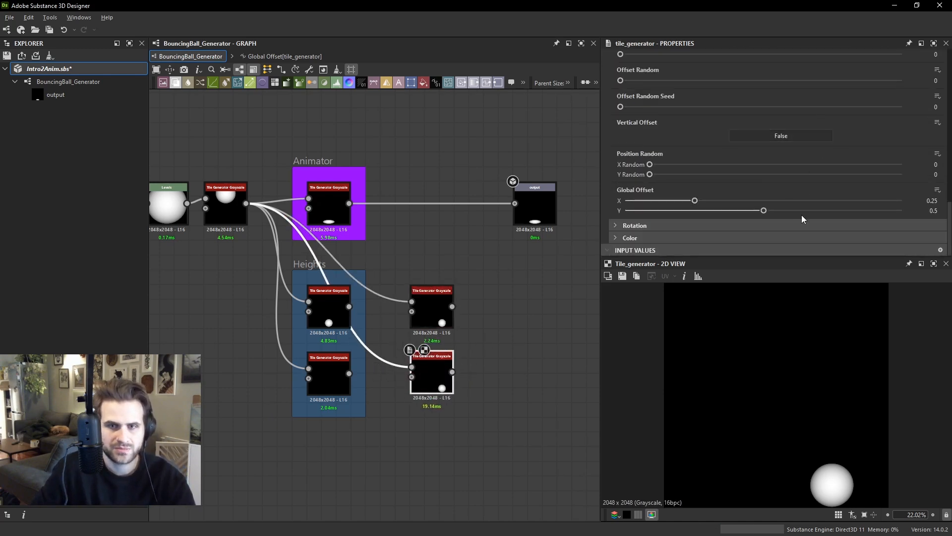
left_click(926, 200)
type("-0.25")
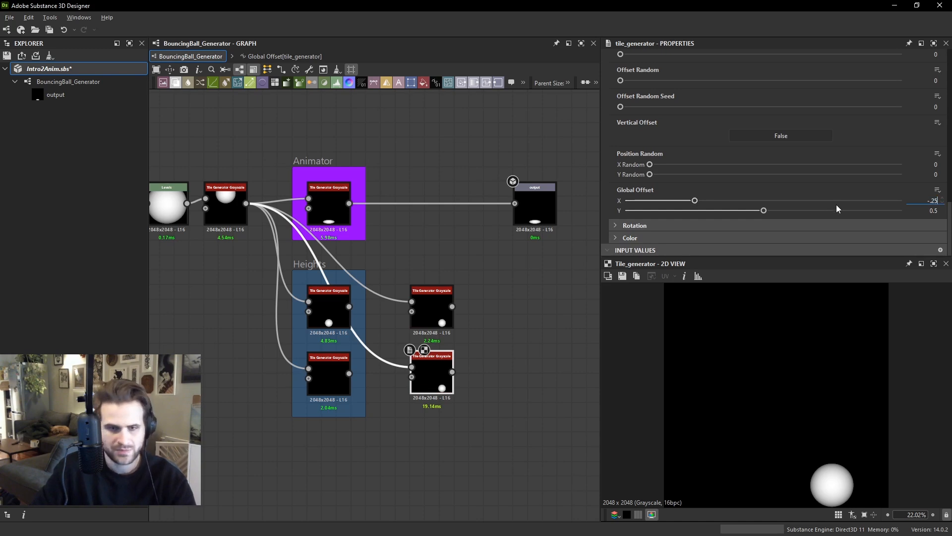
key("Return")
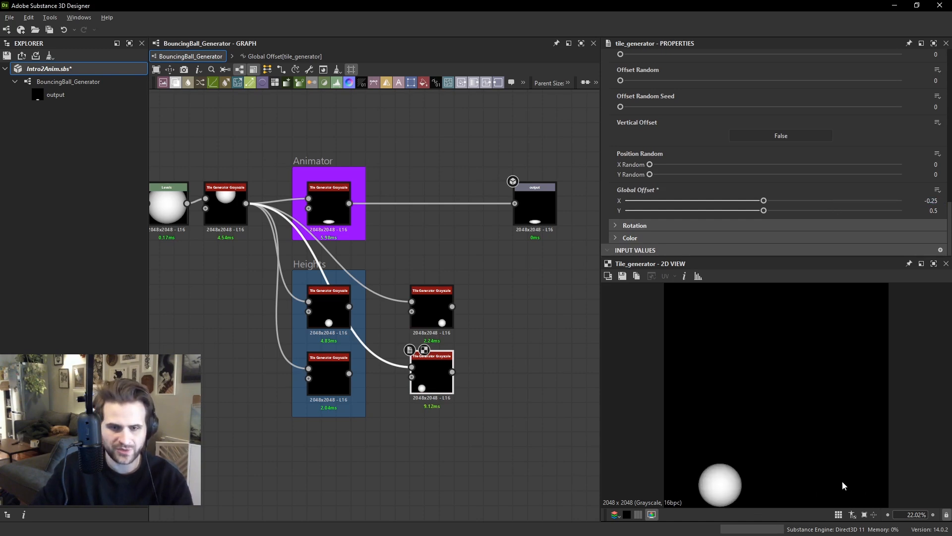
left_click(439, 297)
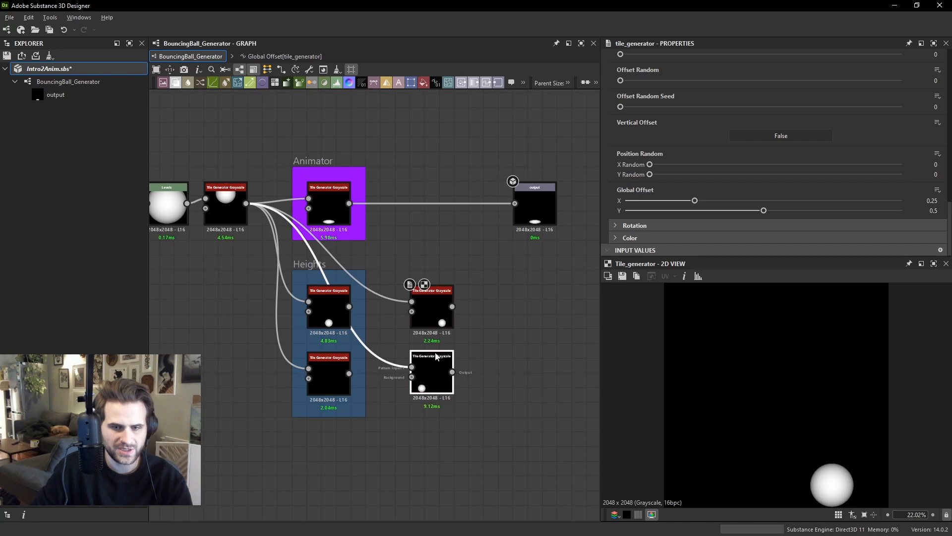
Open the Global Offset function of the Animator frame's tile generator.
middle_click_drag(403, 210, 424, 236)
left_click(359, 231)
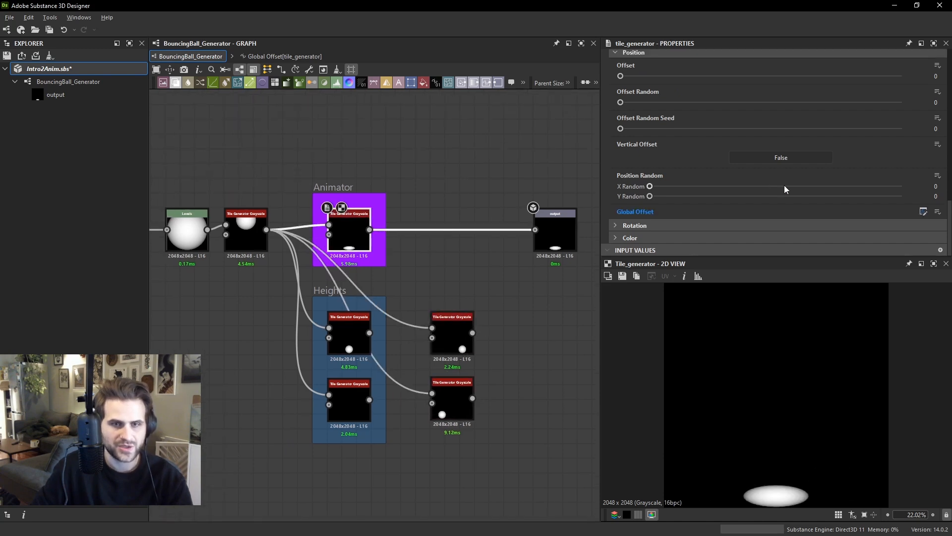
left_click(924, 211)
scroll(420, 261, "down", 3)
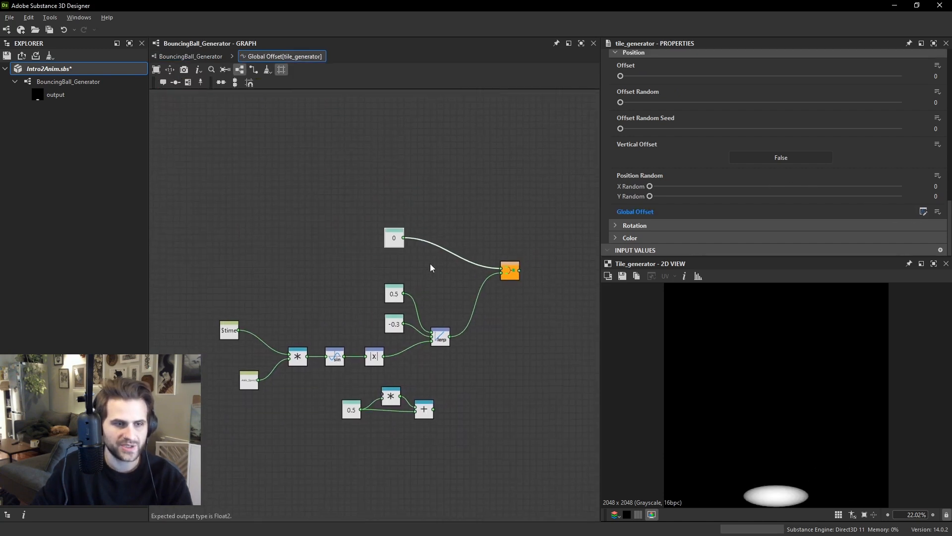
Shift the $time, Anim_Speed, Multiplication and Sine nodes away from the Absolute node to make room in the function.
scroll(430, 264, "up", 1)
scroll(287, 255, "up", 1)
middle_click_drag(286, 236, 308, 245)
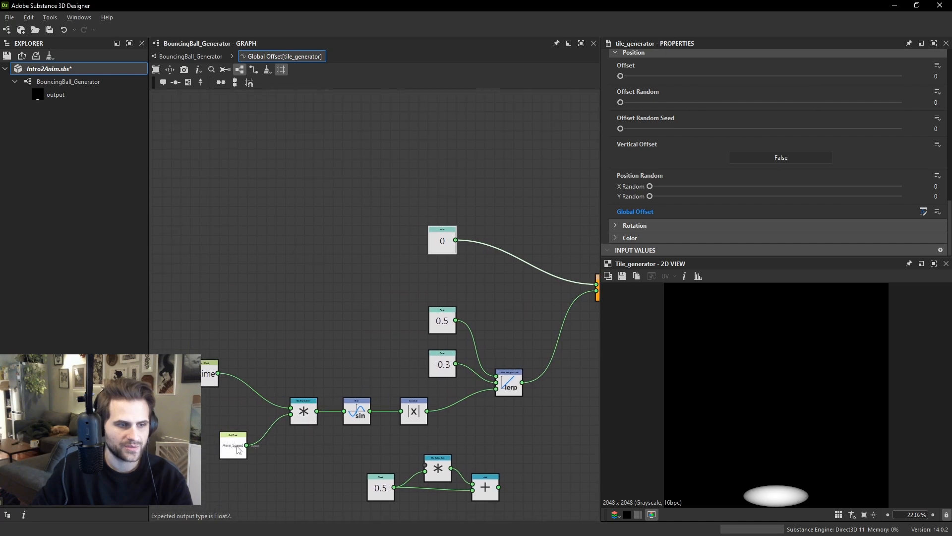
left_click_drag(233, 444, 205, 420)
left_click_drag(188, 322, 320, 424)
left_click_drag(304, 411, 242, 402)
left_click_drag(361, 411, 317, 412)
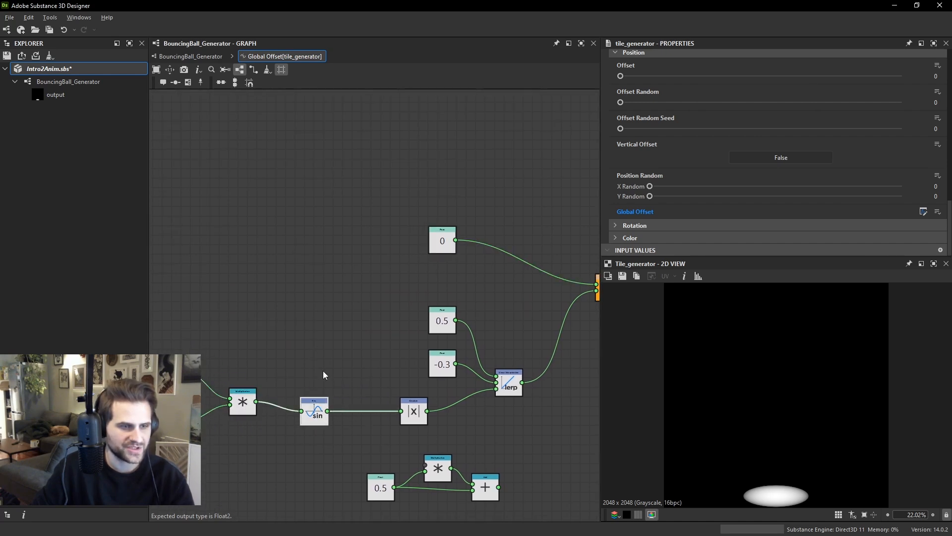
Duplicate the Sine node with its Multiplication input and align the copy above the original.
key("ctrl+d")
left_click_drag(331, 353, 314, 290)
left_click_drag(310, 415, 315, 410)
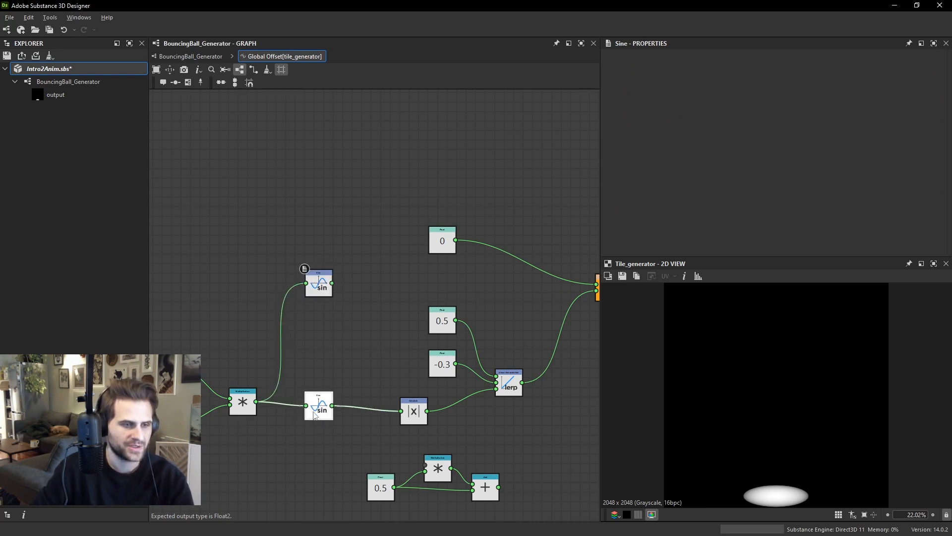
middle_click_drag(317, 332, 310, 351)
scroll(310, 316, "up", 2)
left_click_drag(322, 290, 322, 296)
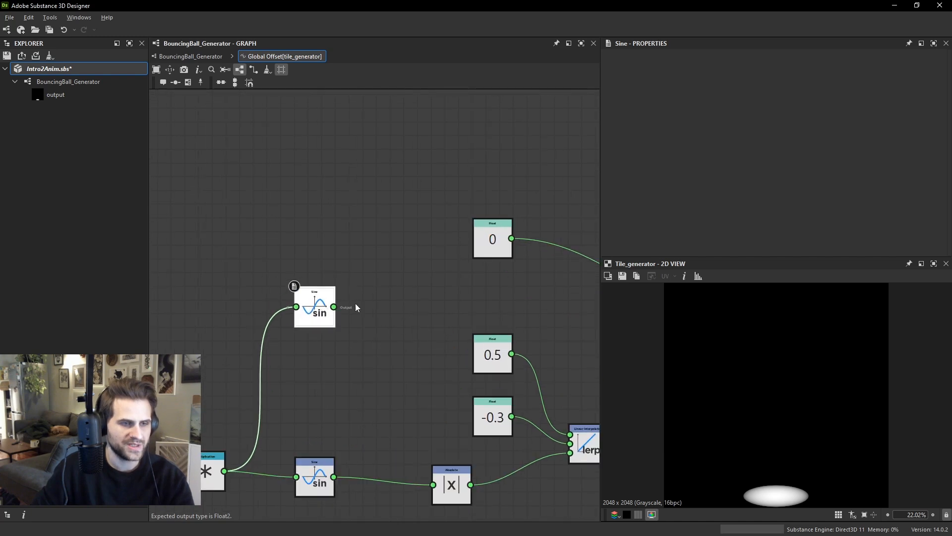
Add a Linear Interpolation node and connect the duplicated Sine node to its third input.
scroll(347, 307, "down", 2)
key("space")
type("LE")
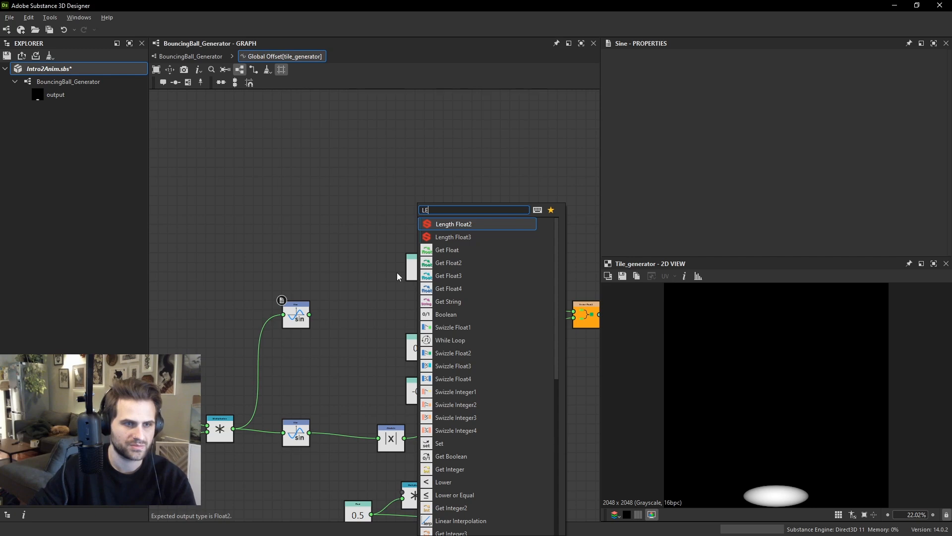
key("BackSpace")
type("er")
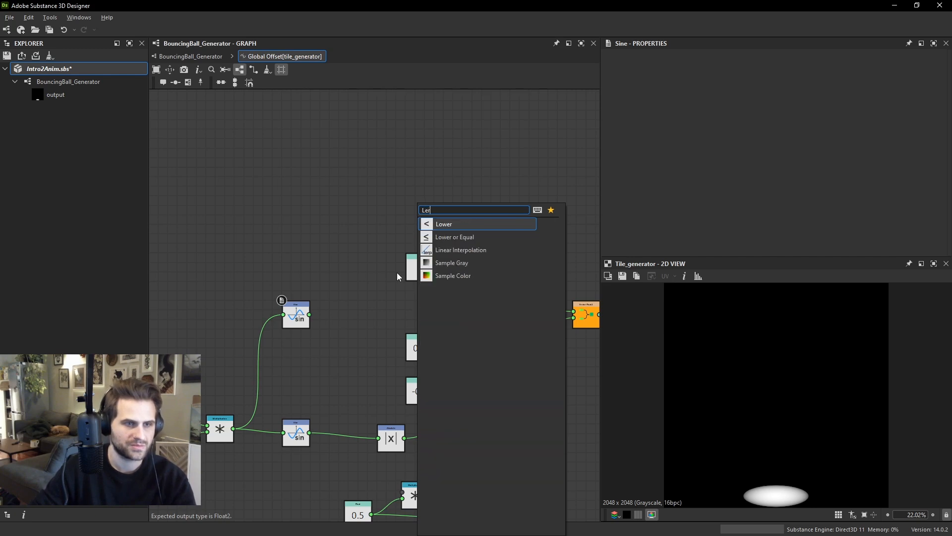
left_click(463, 249)
scroll(343, 304, "up", 1)
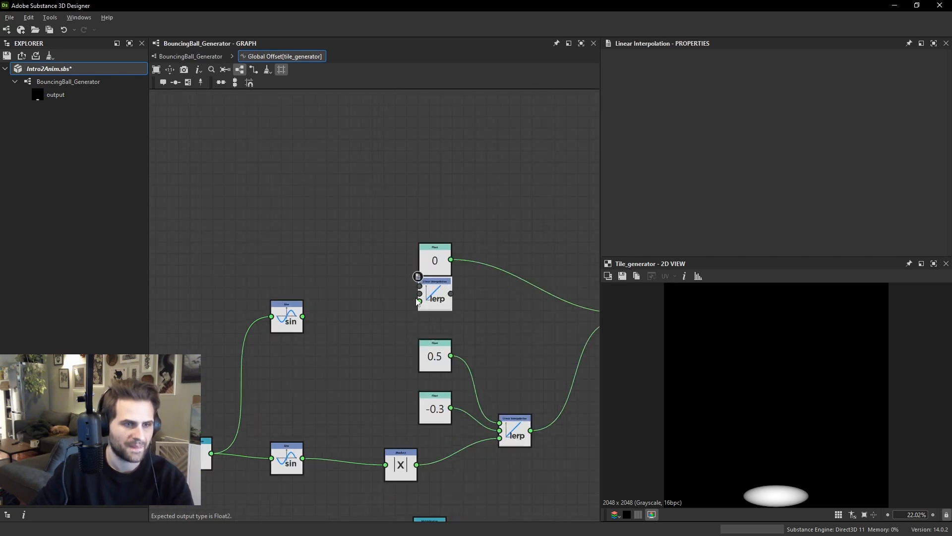
left_click_drag(431, 297, 397, 297)
left_click_drag(302, 316, 436, 310)
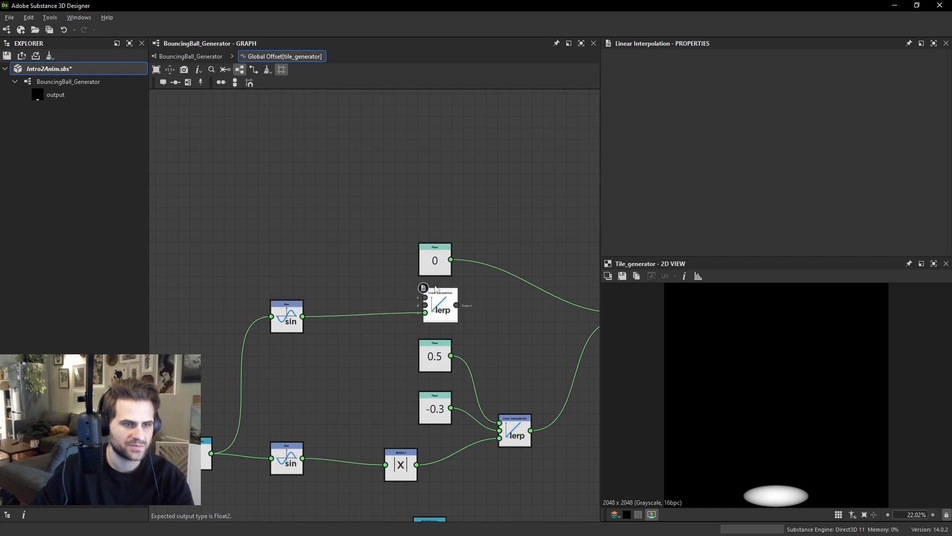
Move the Float 0 node out of the way and add a Float node with value -0.3 beside it.
left_click_drag(435, 264, 464, 212)
key("space")
type("fl")
key("Return")
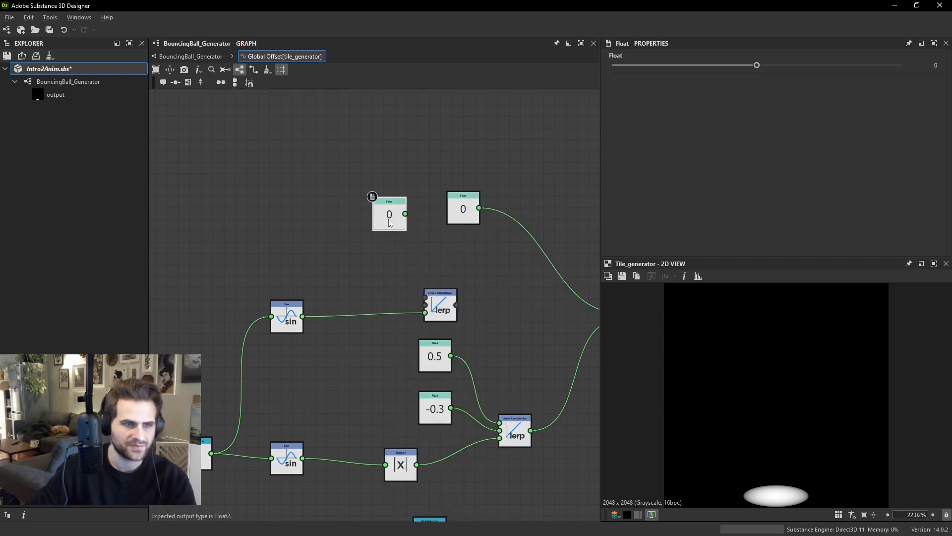
type("-0.")
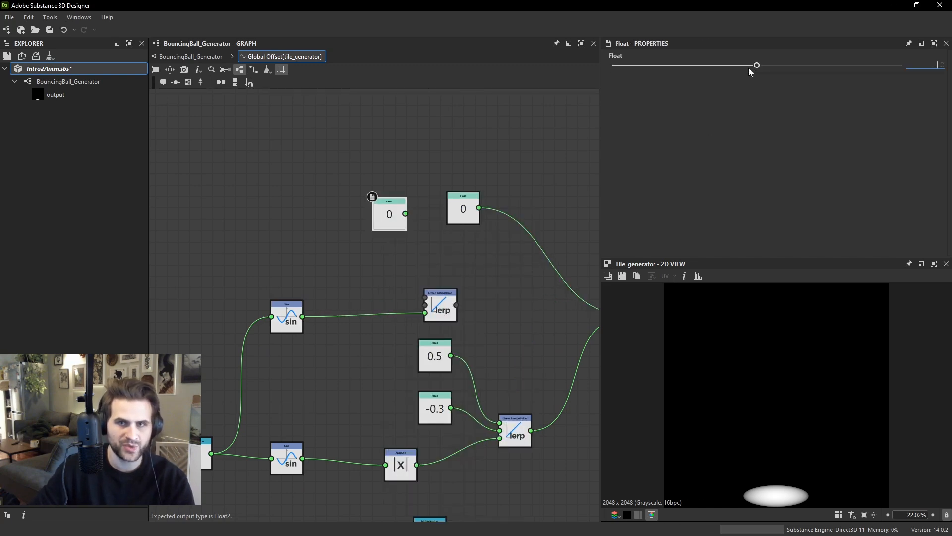
type("3")
key("Return")
left_click_drag(386, 217, 374, 205)
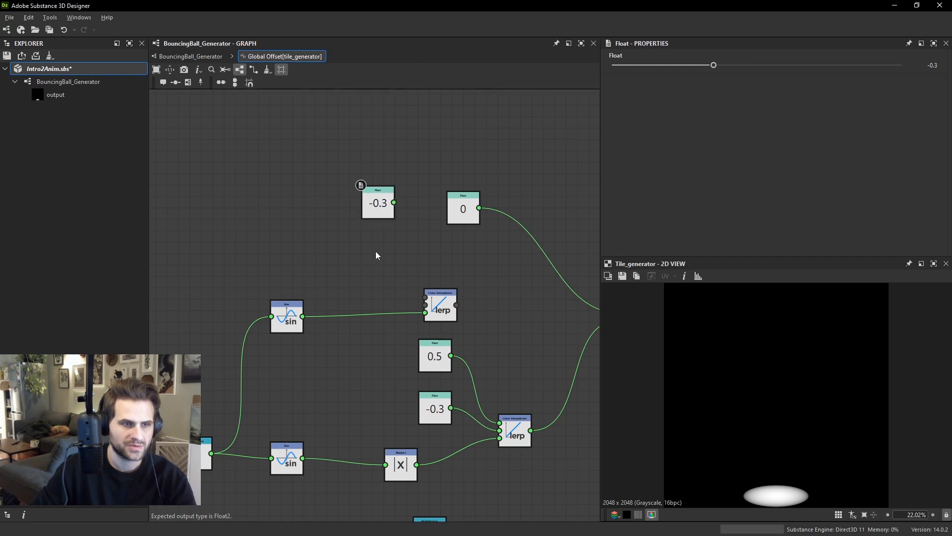
Duplicate the new Float -0.3 node and set the copy's value to 0.3.
key("ctrl+d")
type("0.3")
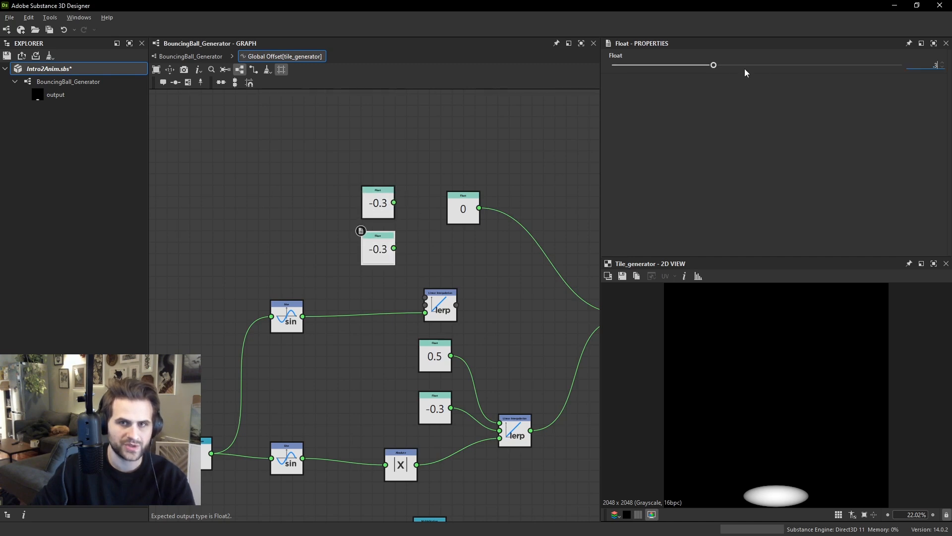
key("Return")
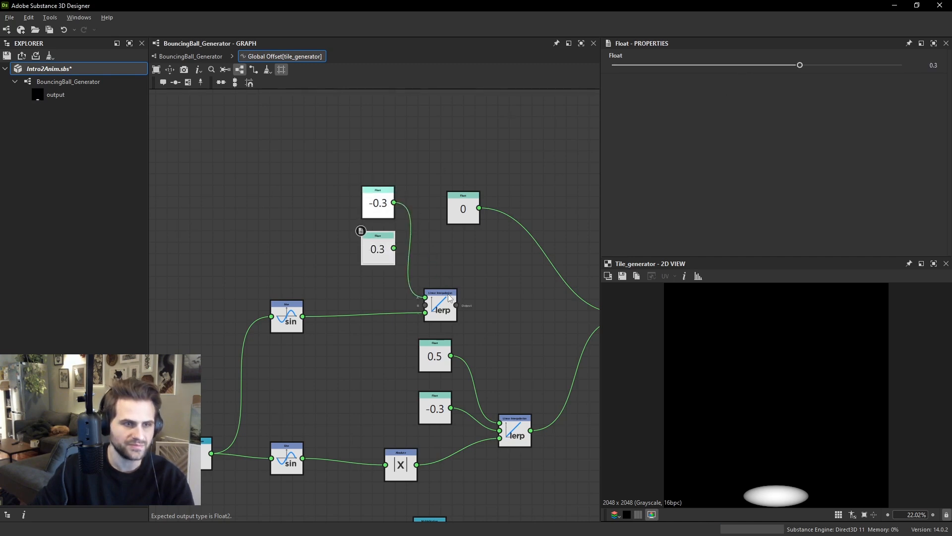
Connect the Float -0.3 and 0.3 nodes to the new Linear Interpolation's first and second inputs, and tidy their spacing.
left_click_drag(393, 248, 424, 305)
mouse_move(388, 245)
left_mouse_down()
mouse_move(387, 256)
mouse_move(375, 256)
mouse_move(387, 256)
left_mouse_up()
mouse_move(447, 298)
left_mouse_down()
mouse_move(464, 275)
mouse_move(457, 300)
left_mouse_up()
Connect the new Linear Interpolation to the first input of the Vector Float2 output node, replacing Float 0.
middle_click_drag(477, 304, 436, 307)
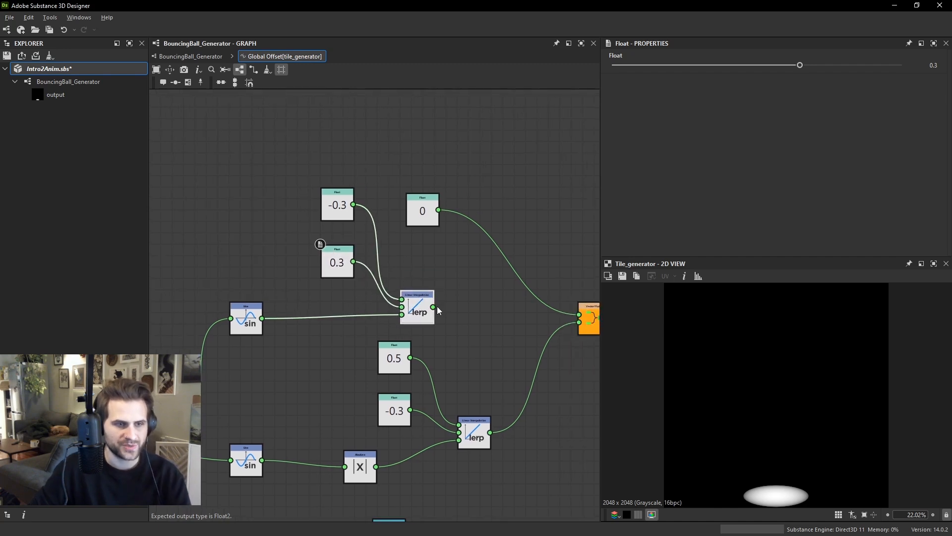
left_click_drag(577, 303, 580, 314)
left_click(417, 312)
scroll(417, 312, "down", 3)
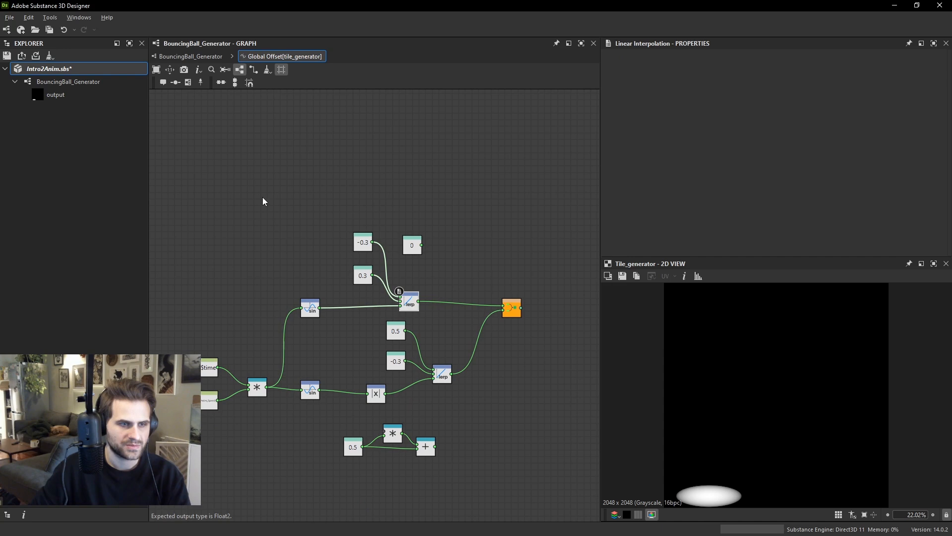
Move the horizontal Sine and Linear Interpolation branch higher, and set the unconnected Float 0 node apart from it.
left_click_drag(263, 197, 464, 317)
left_click_drag(410, 301, 410, 281)
left_click(412, 225)
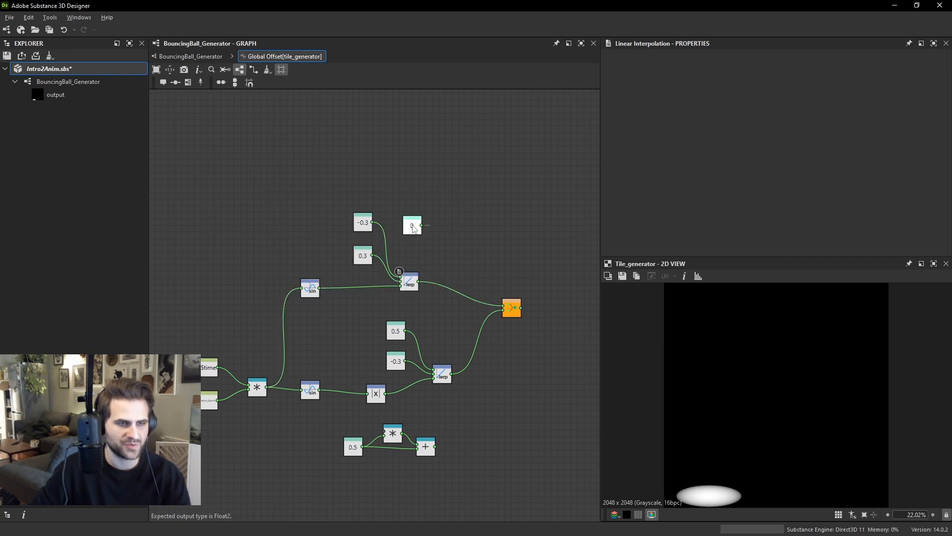
left_click_drag(412, 226, 449, 216)
Save the Intro2Anim package and republish its .sbsar file.
left_click(81, 69)
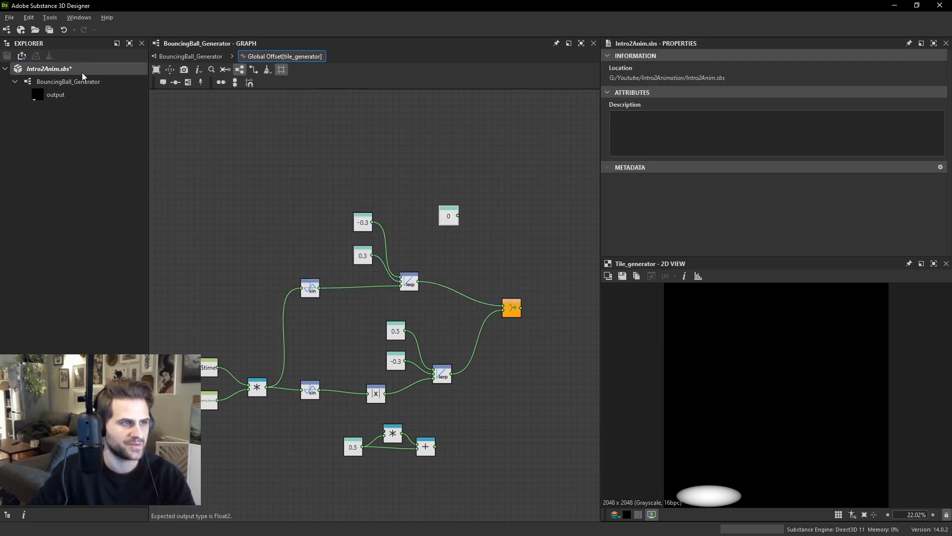
left_click(83, 95)
left_click(81, 69)
right_click(82, 72)
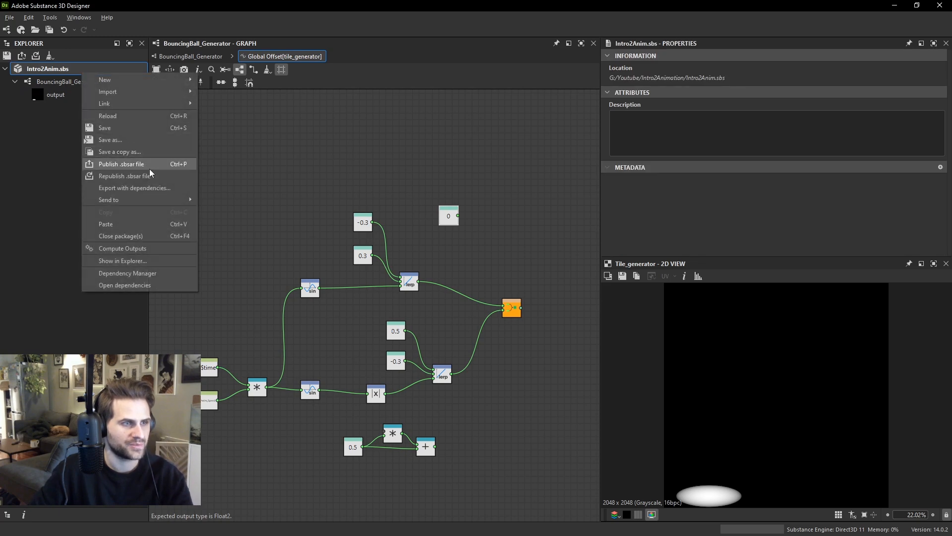
left_click(148, 177)
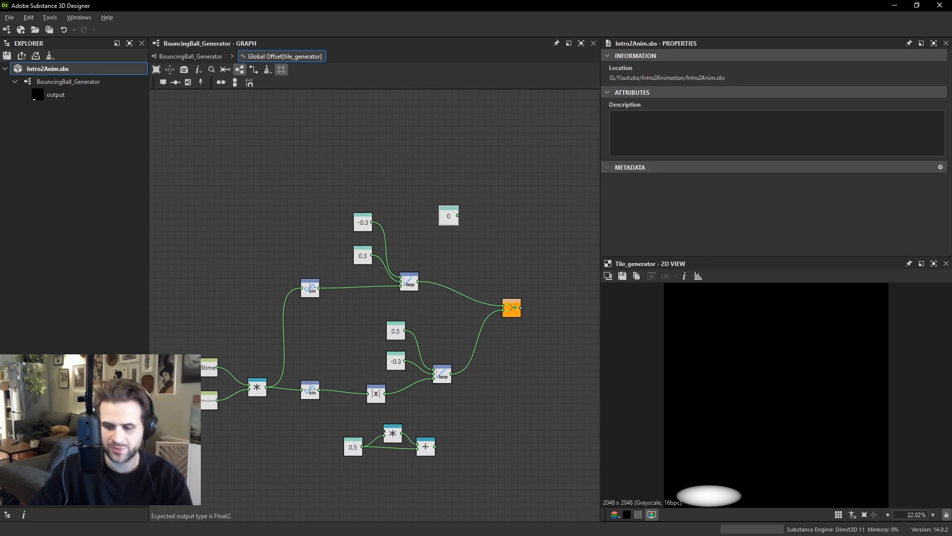
Switch to Substance Player, reload Intro2Anim.sbsar, play the ball animation, then stop it and rewind to the start.
key("alt+Tab")
left_click(48, 30)
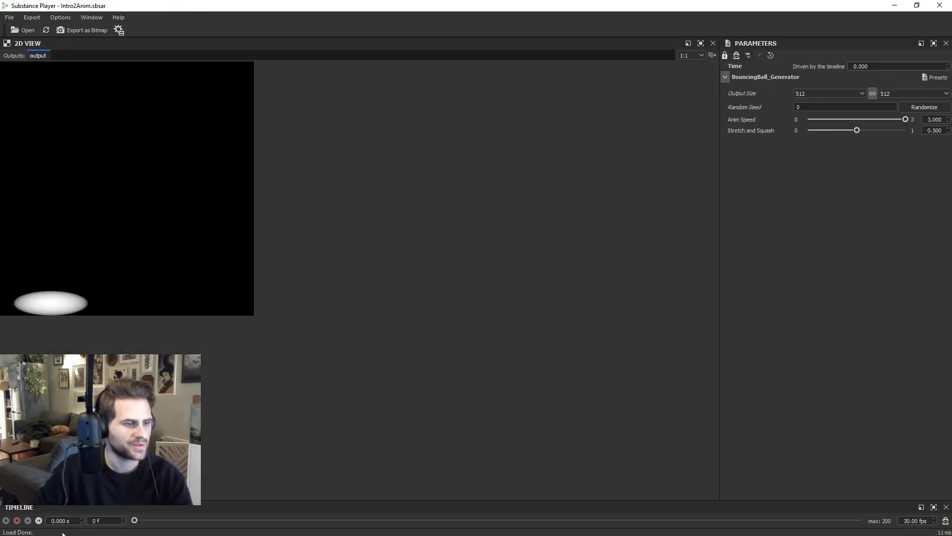
left_click(17, 521)
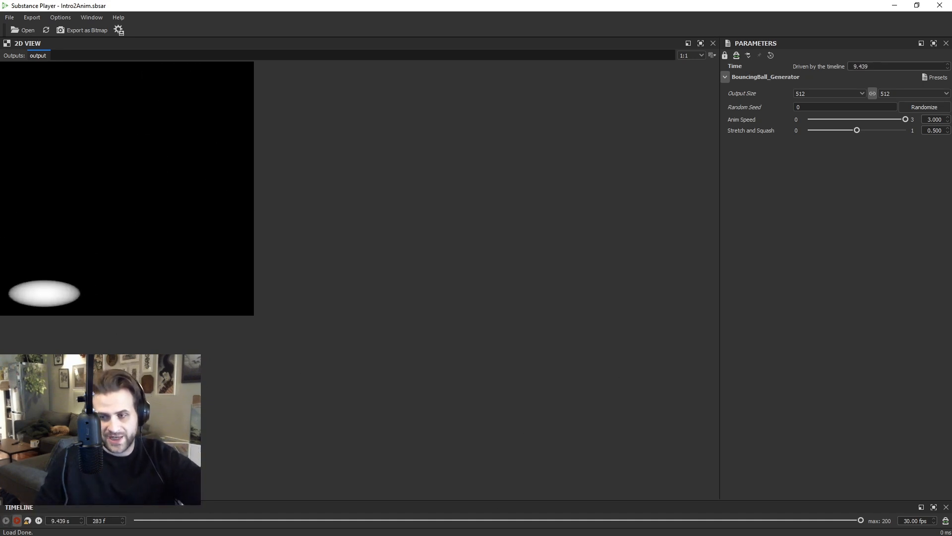
left_click(28, 521)
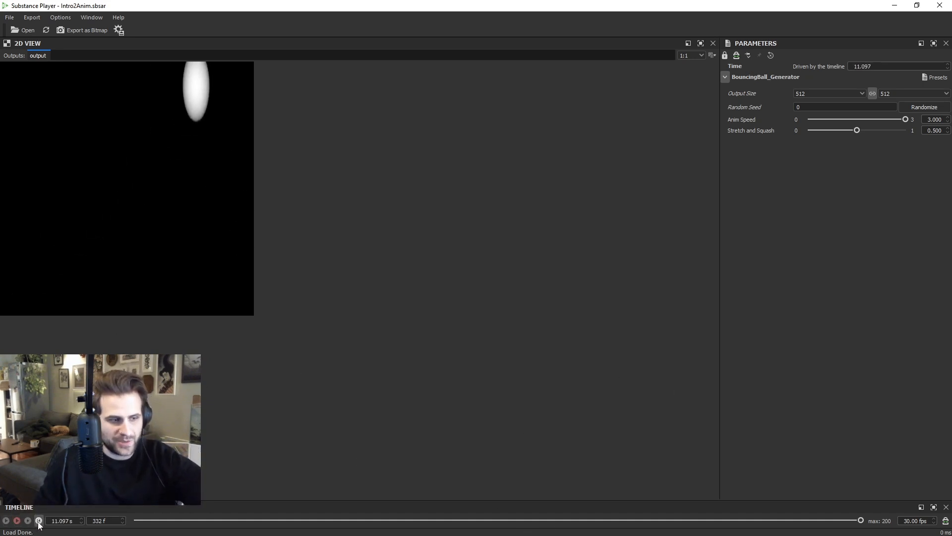
left_click(38, 522)
Return to Substance 3D Designer and preview the final Blend node of the Sine Wave frame in the BouncingBall_Generator graph.
key("alt+Tab")
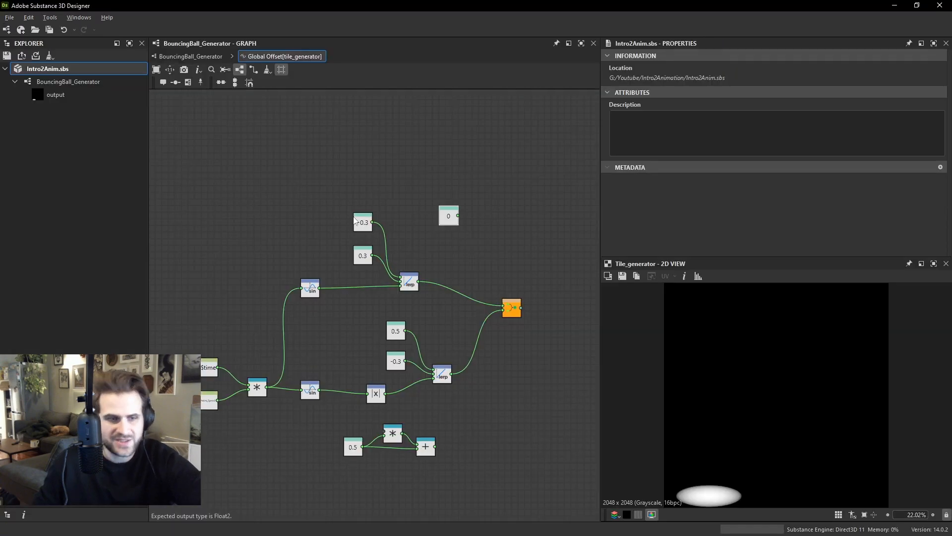
scroll(409, 245, "down", 3)
left_click(198, 57)
middle_click_drag(356, 311, 401, 288)
scroll(401, 289, "down", 4)
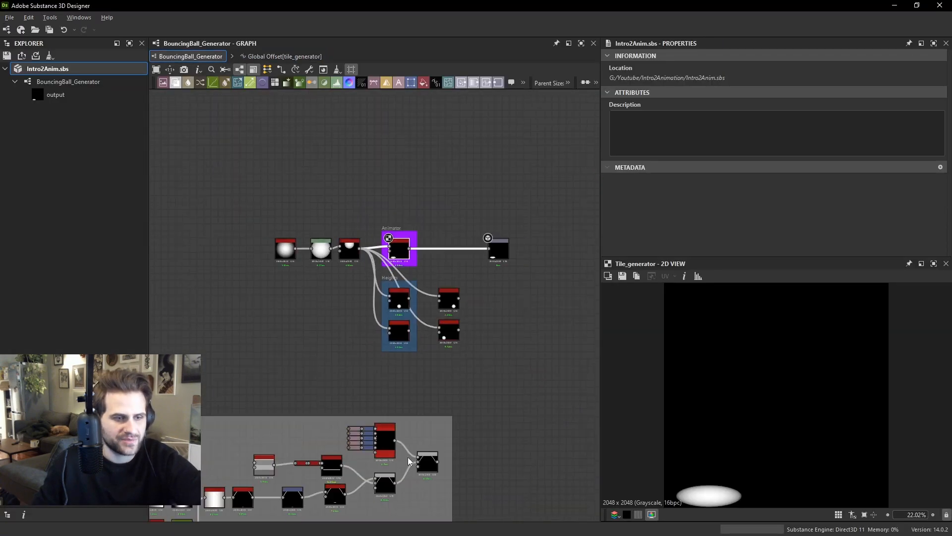
middle_click_drag(409, 469, 464, 388)
scroll(464, 389, "up", 4)
double_click(488, 367)
scroll(481, 358, "down", 2)
scroll(349, 365, "up", 2)
middle_click_drag(325, 379, 442, 343)
left_click_drag(235, 386, 257, 386)
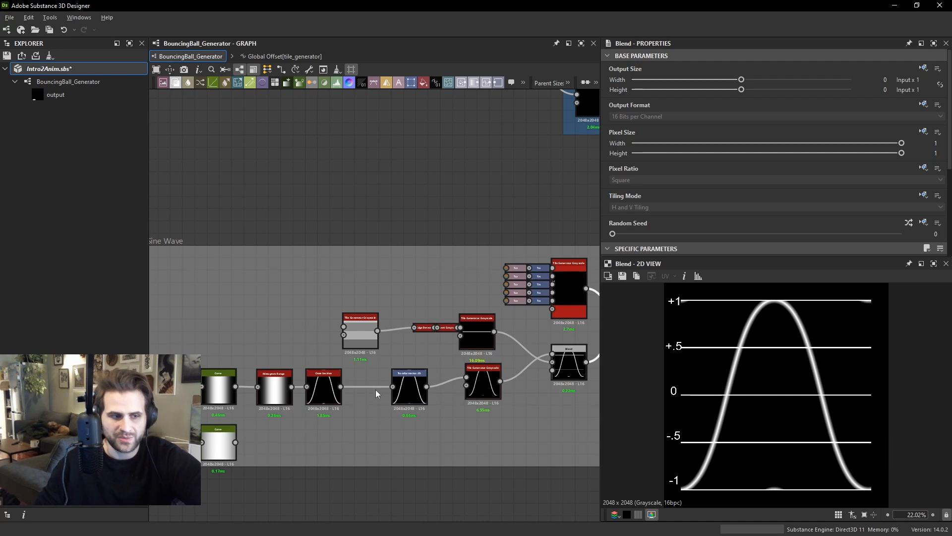
Set the Sine Wave frame's Histogram Range node to a Range of 0.5 and a Position of 0.75.
scroll(373, 395, "up", 1)
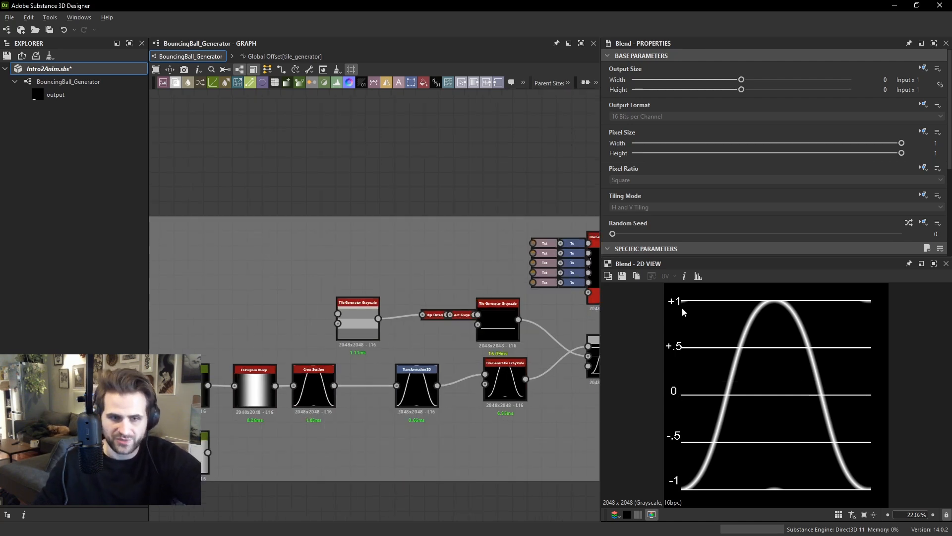
left_click(255, 389)
scroll(698, 212, "down", 6)
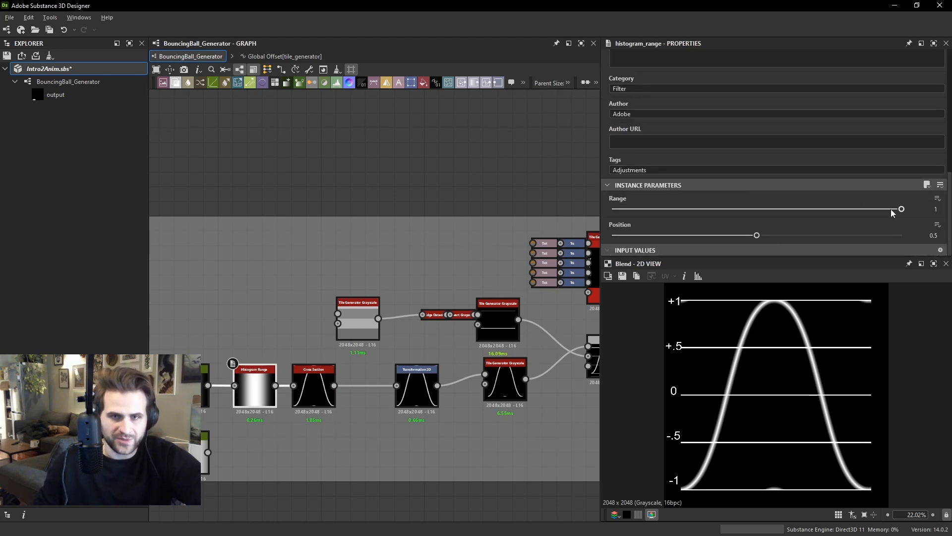
left_click_drag(900, 208, 757, 222)
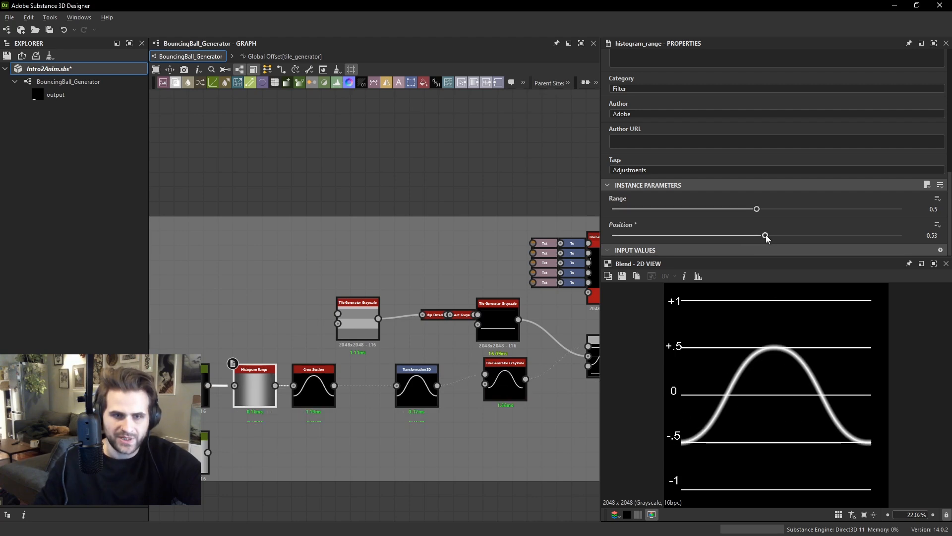
left_click_drag(766, 235, 829, 236)
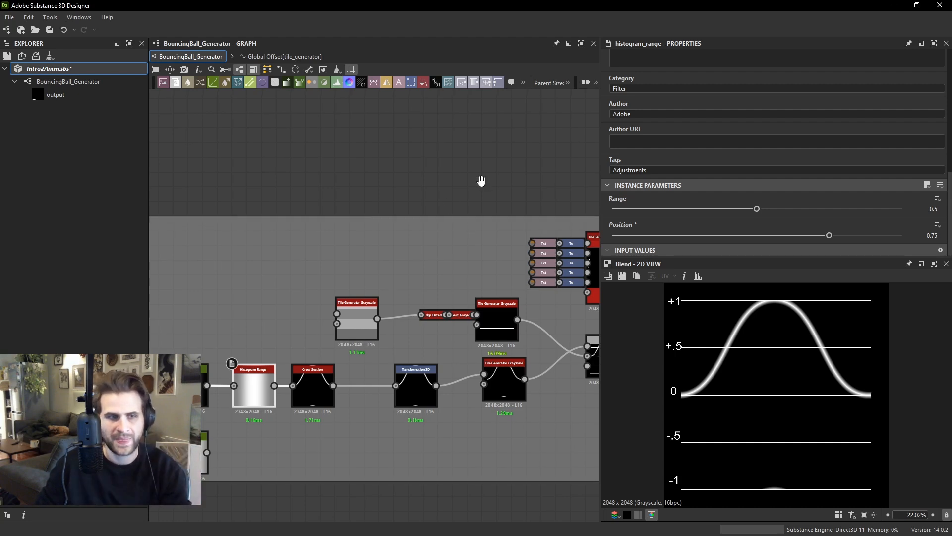
Open the Global Offset function of the Animator's Tile Generator and inspect the spare 0.5 multiply-and-add nodes.
middle_click_drag(481, 180, 296, 258)
scroll(415, 213, "down", 3)
middle_click_drag(426, 94, 419, 228)
scroll(400, 244, "up", 3)
left_click(400, 244)
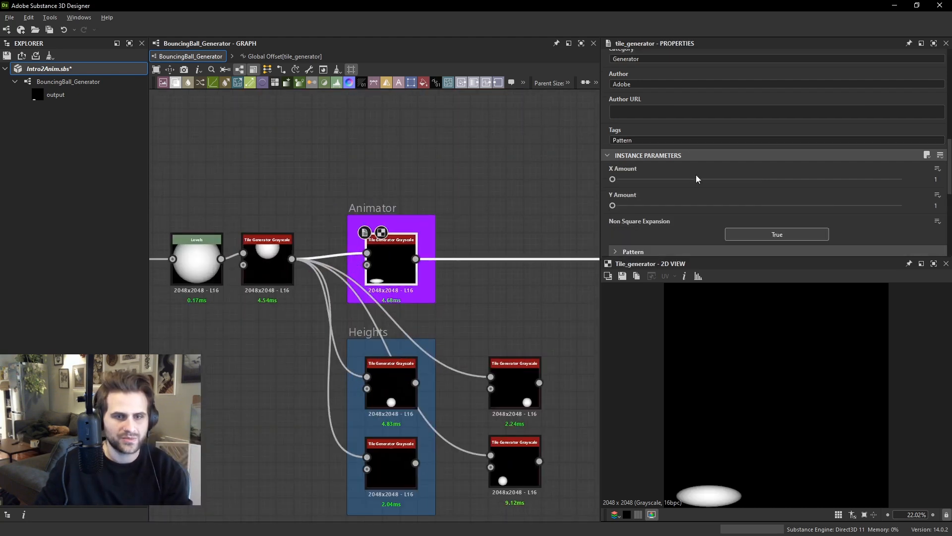
scroll(813, 179, "down", 5)
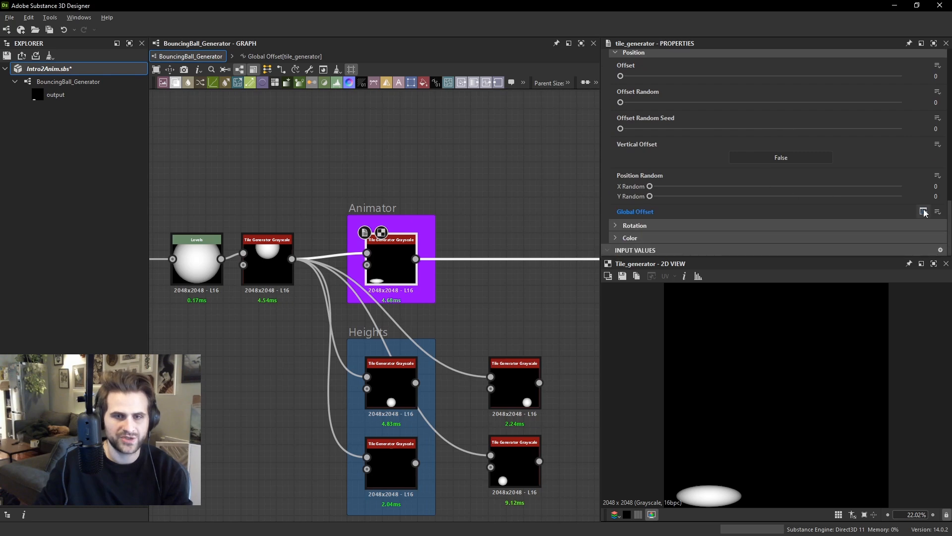
left_click(923, 211)
scroll(368, 373, "up", 5)
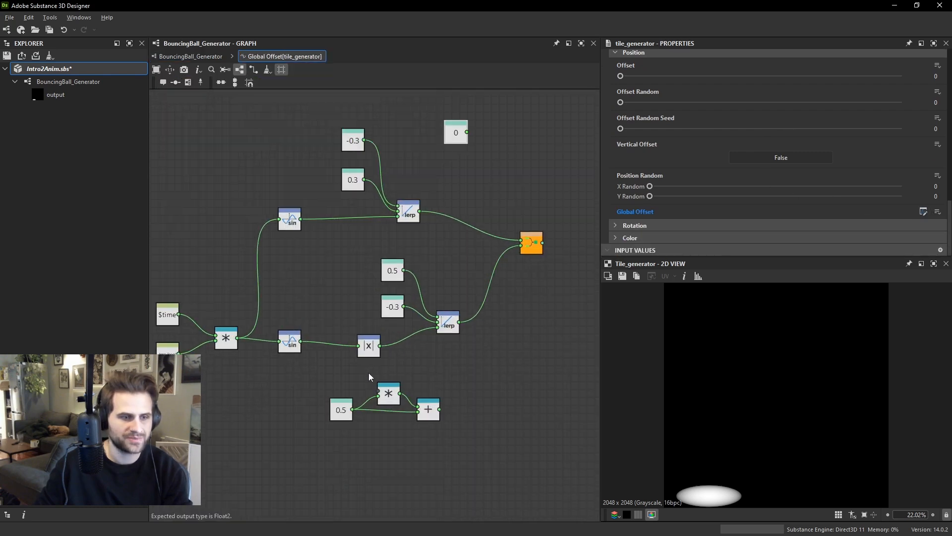
left_click_drag(308, 385, 461, 436)
left_click_drag(393, 397, 416, 398)
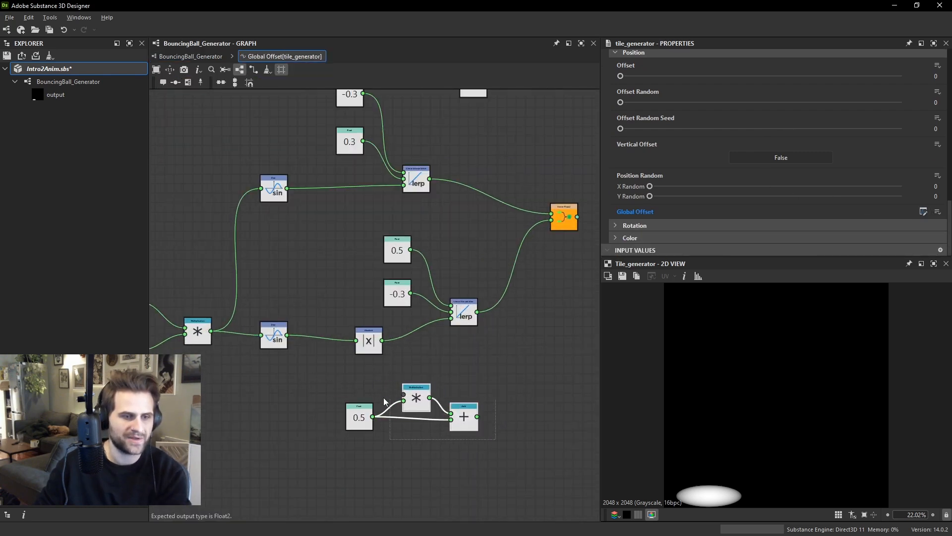
Add a Multiplication node beside the upper Sine node and connect the Sine output to its first input.
middle_click_drag(335, 215, 351, 306)
scroll(288, 276, "up", 2)
left_click_drag(288, 277, 274, 277)
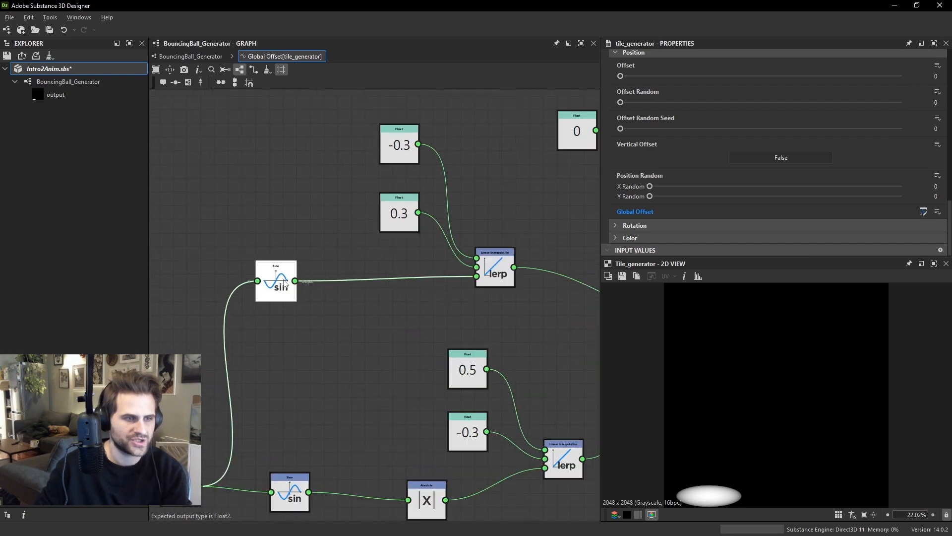
left_click(311, 297)
key("space")
type("mul")
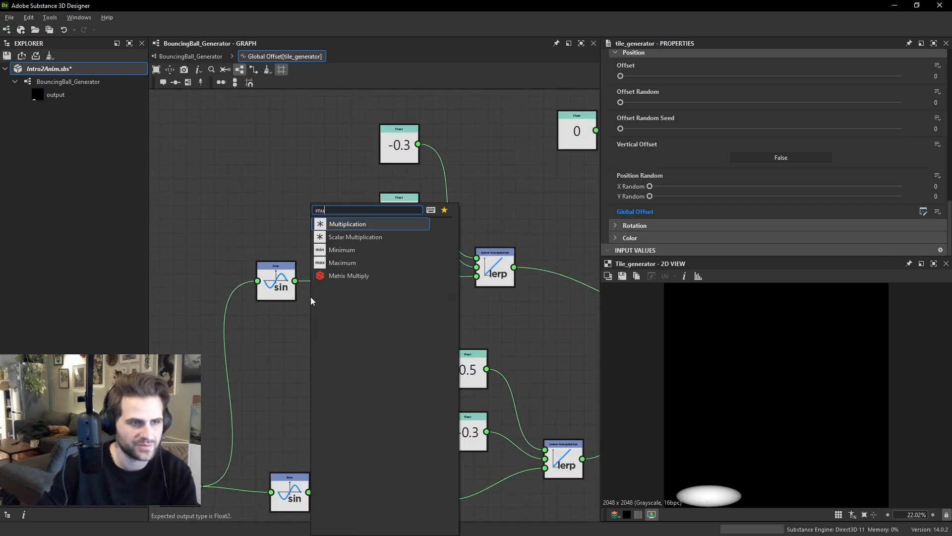
key("Return")
left_click_drag(311, 296, 338, 311)
left_click_drag(295, 281, 326, 303)
Add a Float node with the value 0.5 and connect it to the new Multiplication node's second input.
key("space")
type("float")
key("Return")
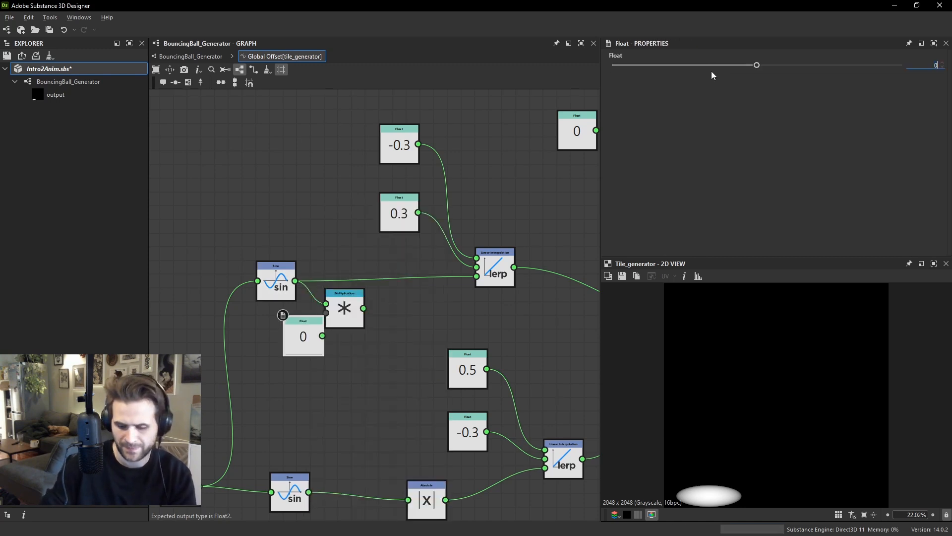
type("0.5")
key("Return")
left_click_drag(316, 341, 326, 312)
key("space")
type("d")
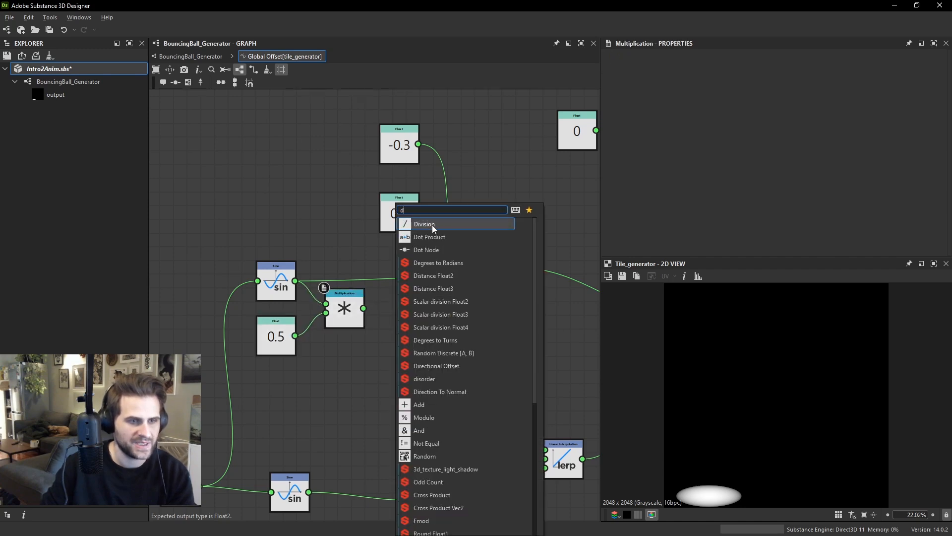
left_click(373, 236)
Create an Add node fed by the Multiplication and Float 0.5, and connect it to the upper Linear Interpolation's third input.
key("space")
type("ad")
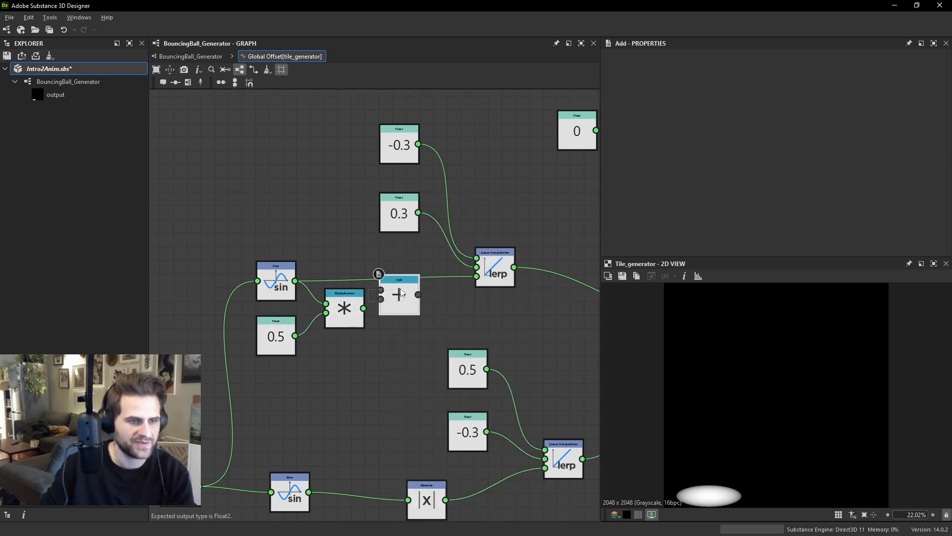
left_click_drag(381, 290, 363, 308)
left_click_drag(387, 293, 323, 335)
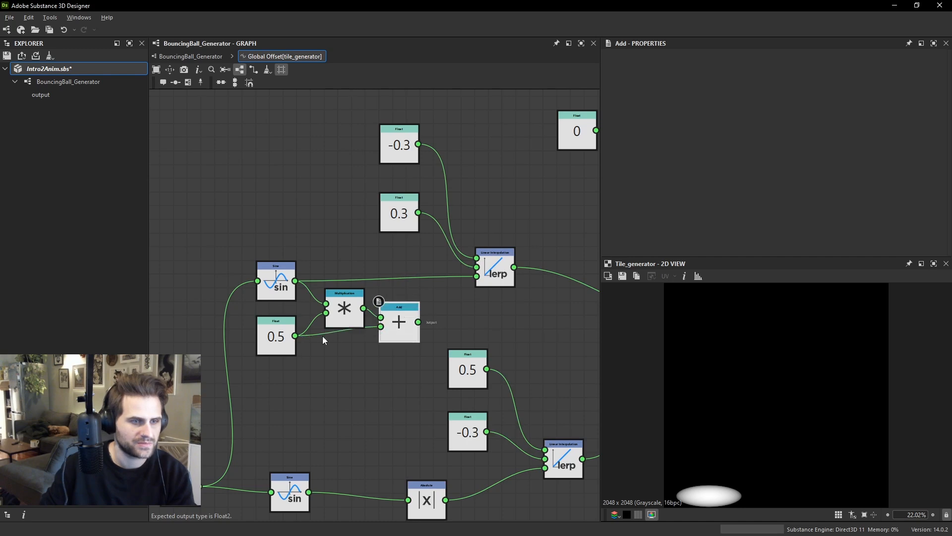
left_click_drag(400, 332, 490, 287)
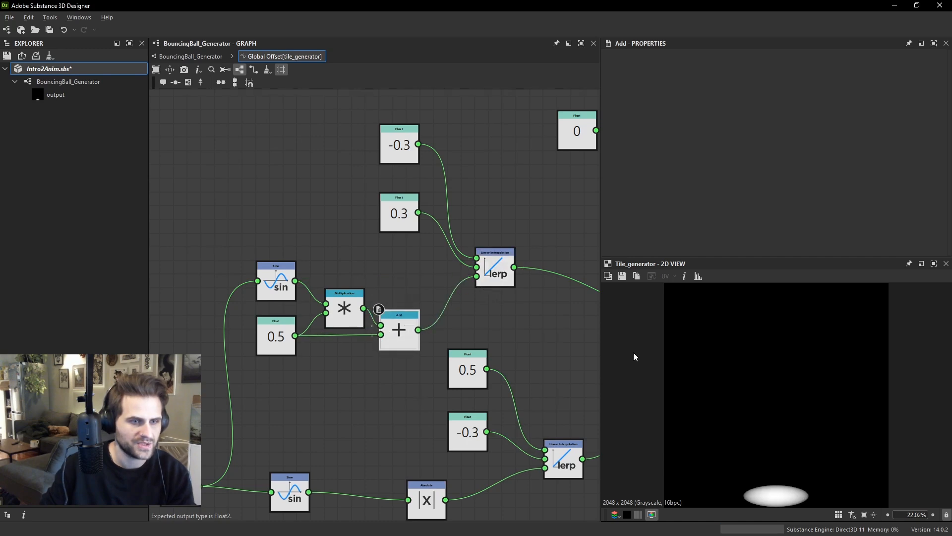
Save the Intro2Anim package with the remapped sine and republish the .sbsar.
left_click(59, 70)
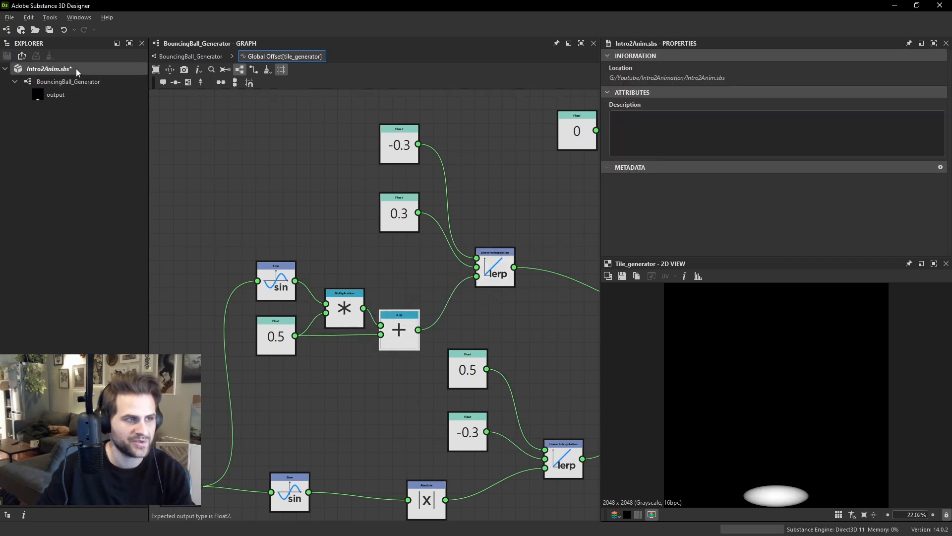
key("ctrl+s")
right_click(76, 69)
left_click(136, 173)
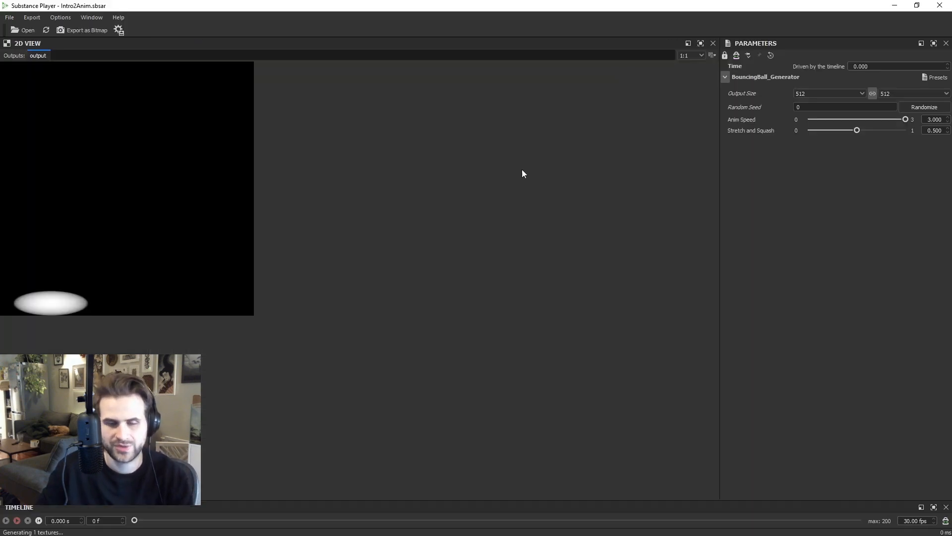
Reload Intro2Anim.sbsar in Substance Player and replay the animation from the start to check the ball's horizontal movement.
left_click(46, 31)
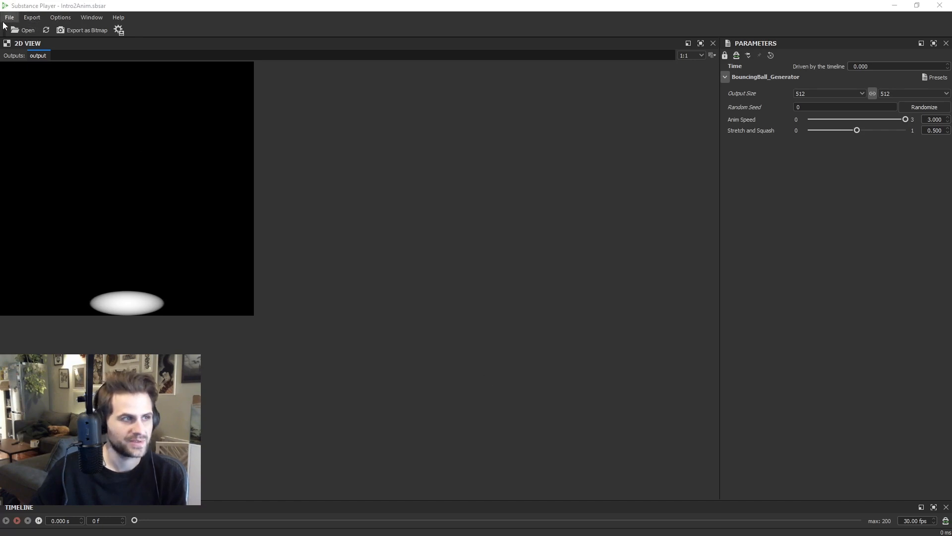
left_click(16, 520)
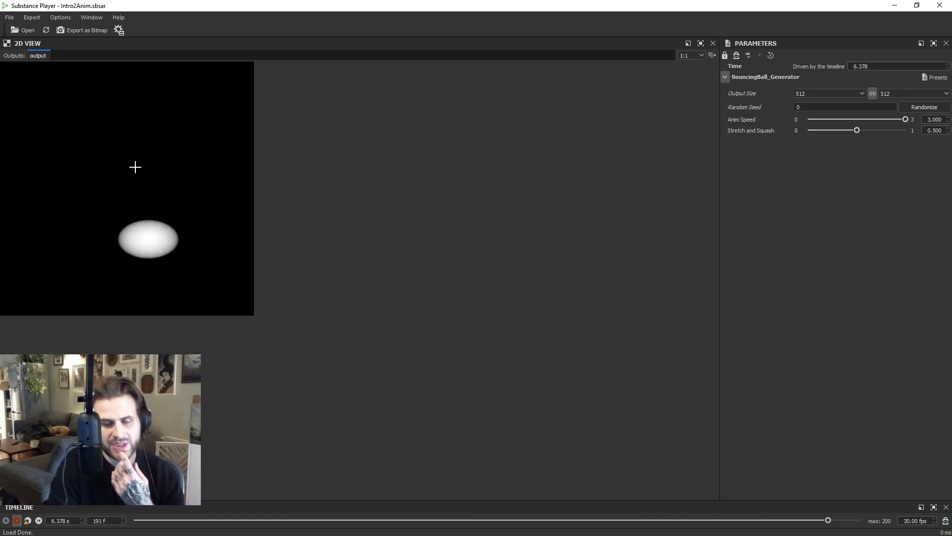
left_click(28, 520)
left_click_drag(159, 520, 138, 519)
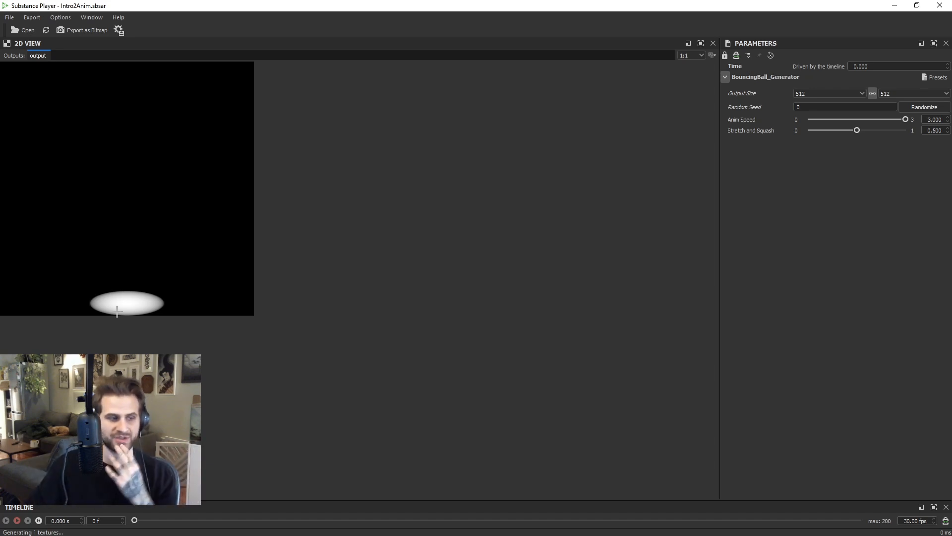
left_click(16, 520)
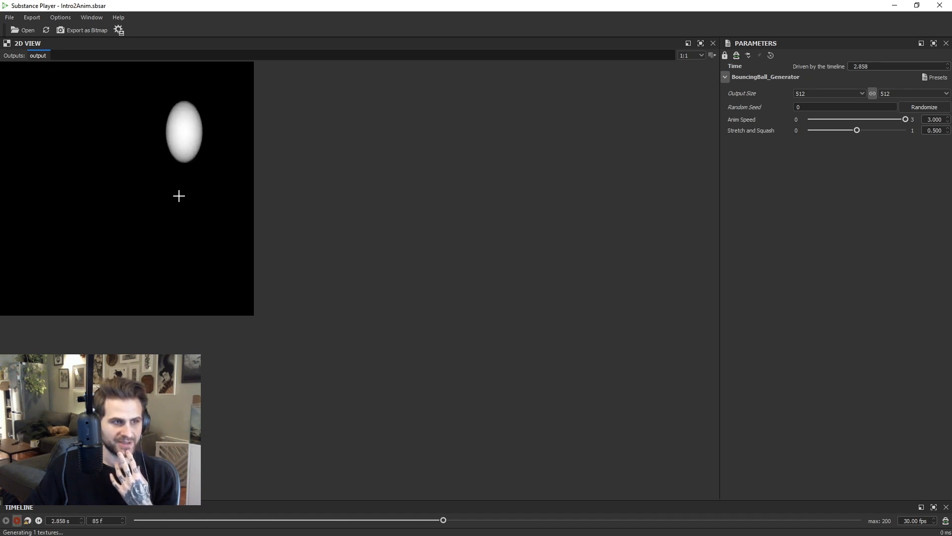
left_click(27, 520)
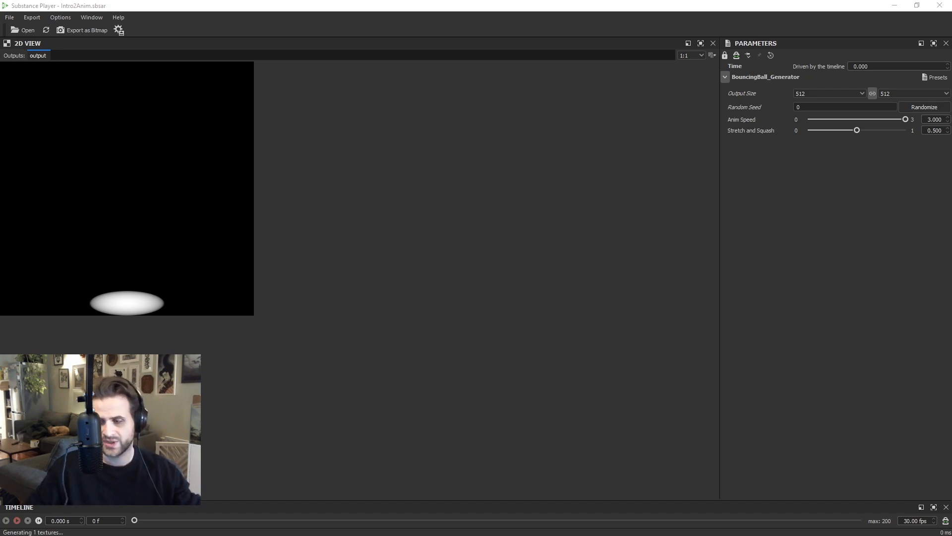
Go back to the BouncingBall_Generator graph in Substance 3D Designer and show the Sine Wave frame's final Blend output in the 2D view.
key("alt+Tab")
scroll(375, 284, "down", 1)
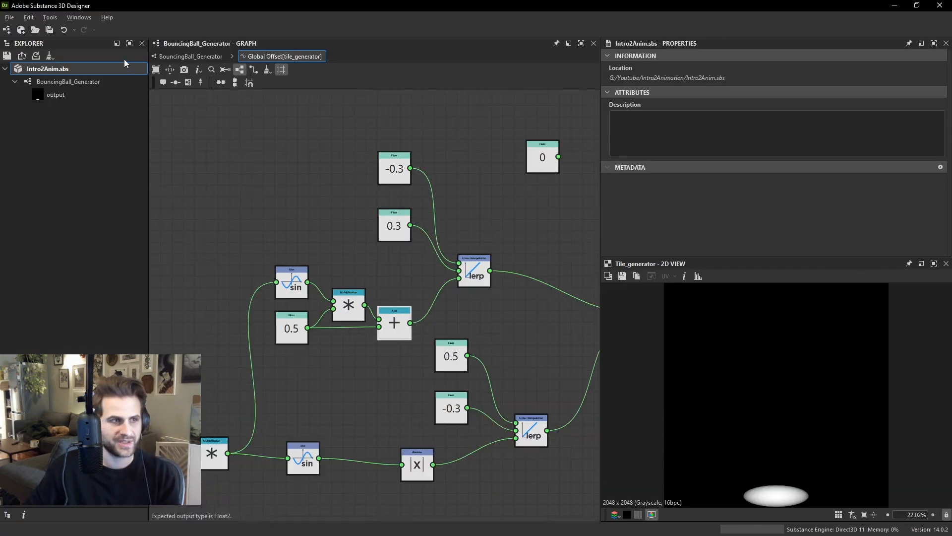
left_click(193, 58)
scroll(362, 302, "down", 3)
middle_click_drag(362, 319, 416, 156)
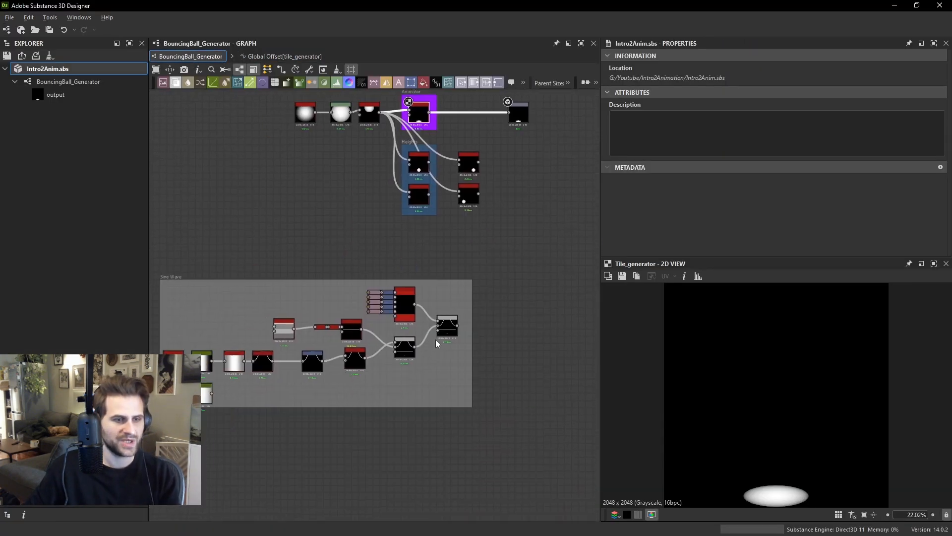
scroll(446, 319, "up", 4)
double_click(453, 322)
scroll(793, 407, "down", 4)
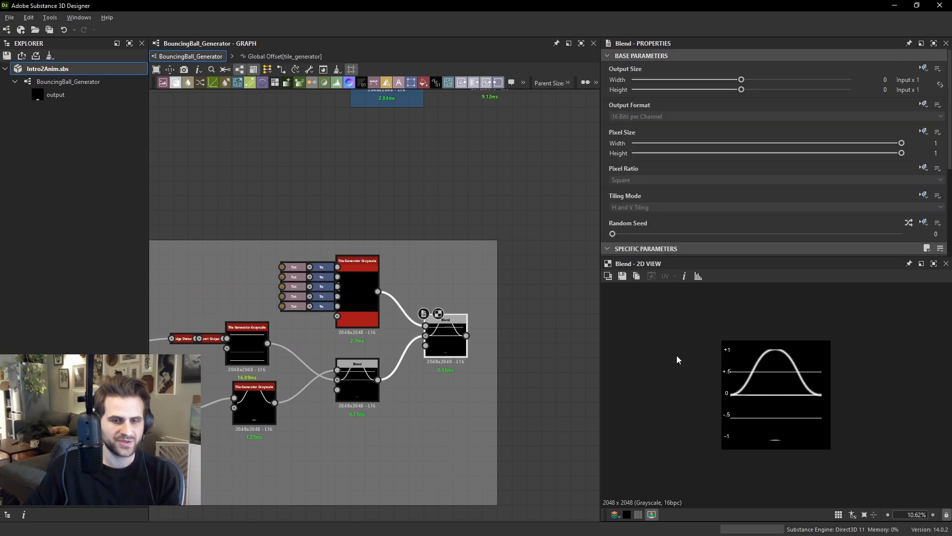
Duplicate the whole Sine Wave frame with its nodes below the original and show the copy's final Blend output in the 2D view.
scroll(585, 342, "down", 4)
left_click_drag(313, 238, 572, 365)
middle_click_drag(573, 365, 553, 364)
middle_click_drag(510, 426, 468, 347)
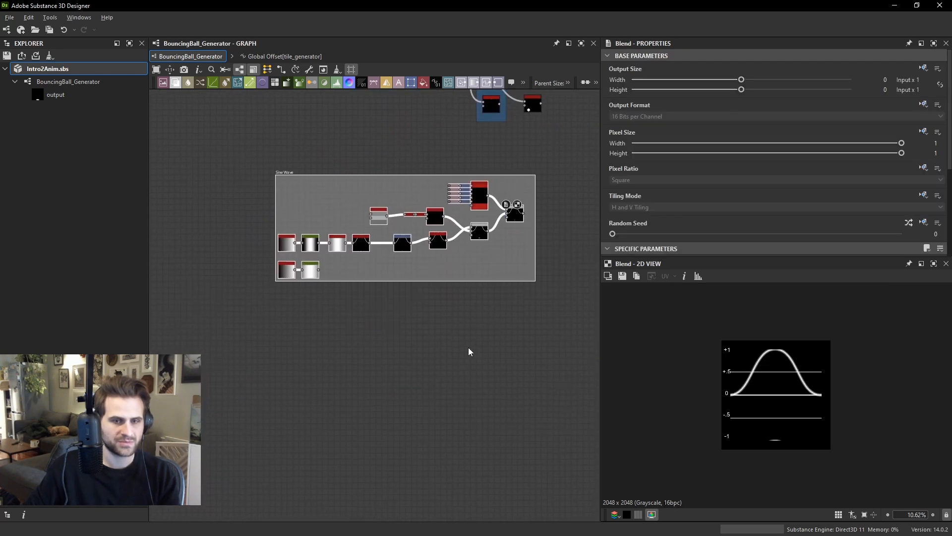
left_click(468, 347)
scroll(417, 301, "down", 2)
left_click_drag(292, 176, 560, 324)
left_click(458, 320)
key("ctrl+v")
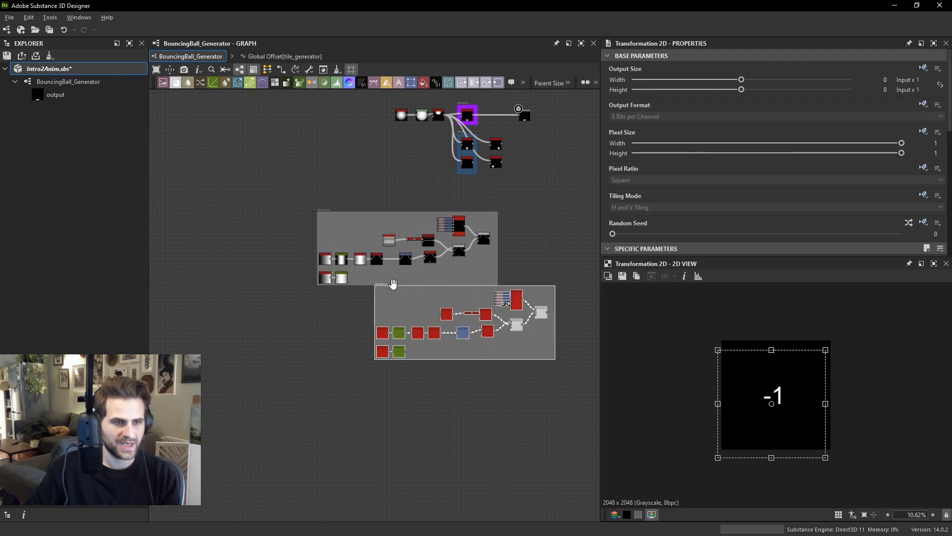
scroll(502, 315, "up", 3)
double_click(499, 328)
scroll(748, 389, "up", 1)
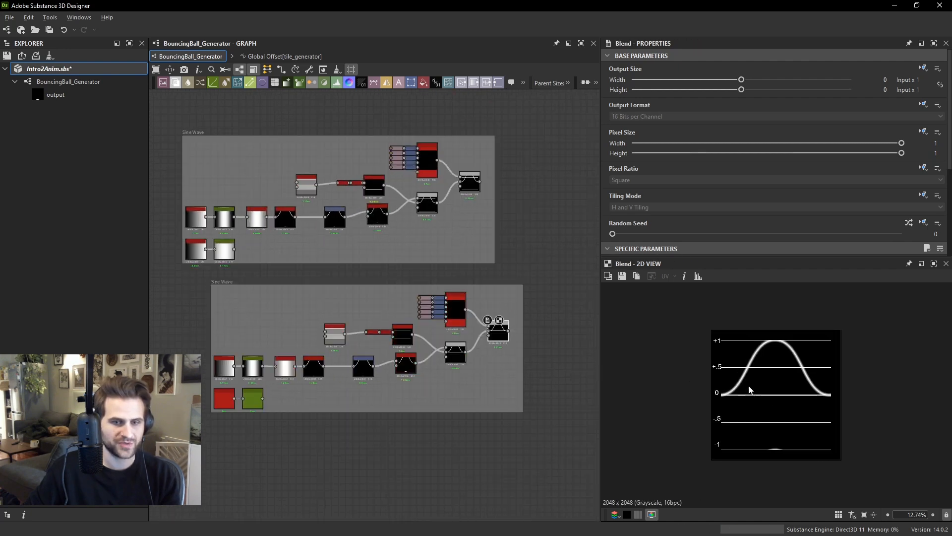
Add a Tile Generator Grayscale node above the Curve node in the copied Sine Wave frame.
scroll(582, 343, "up", 2)
middle_click_drag(168, 346, 335, 337)
scroll(334, 346, "up", 1)
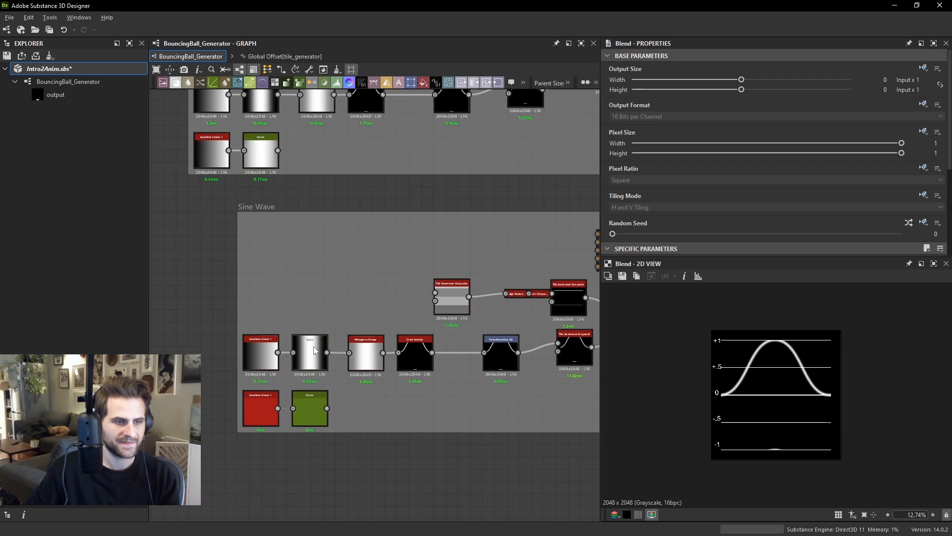
left_click(314, 351)
key("space")
type("tile ge")
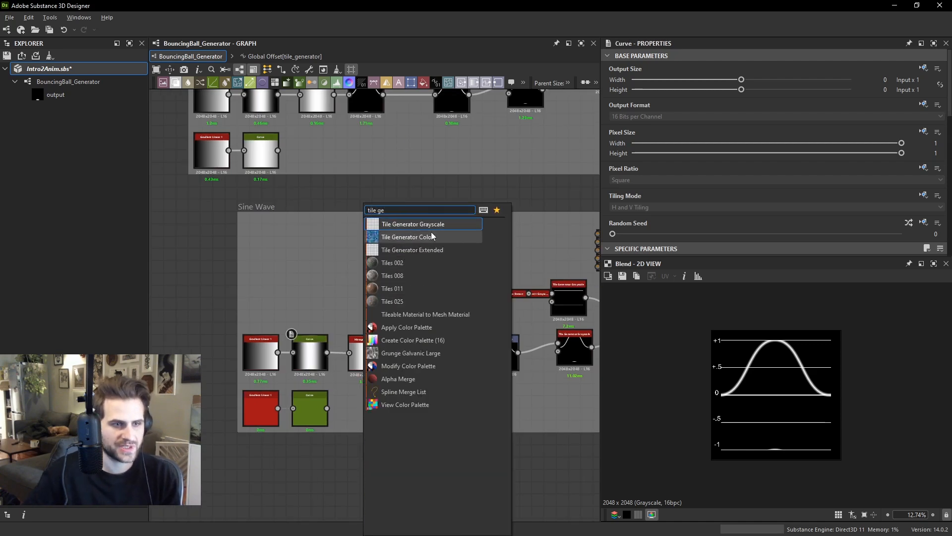
left_click(413, 224)
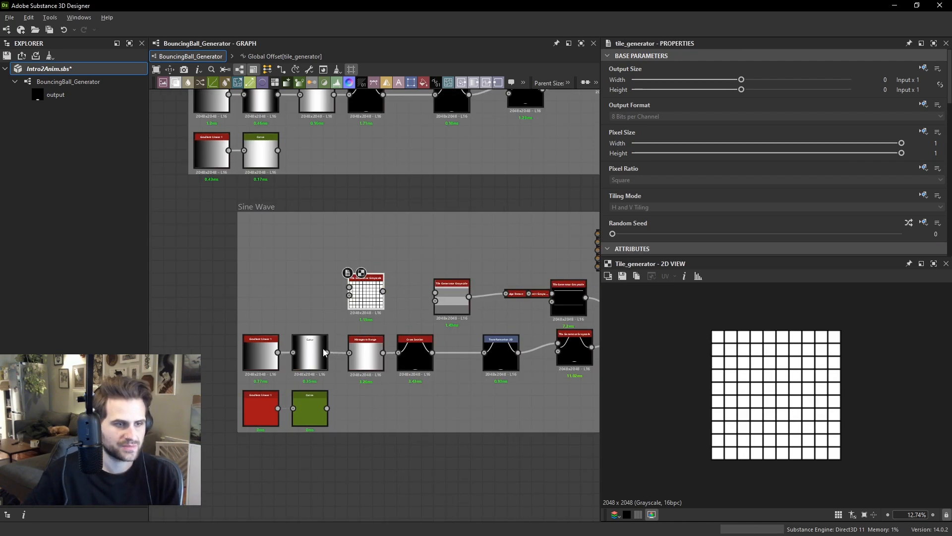
Feed the Curve into the new Tile Generator and set X Amount to 2, Y Amount to 1 and Pattern to Image Input.
scroll(644, 240, "down", 6)
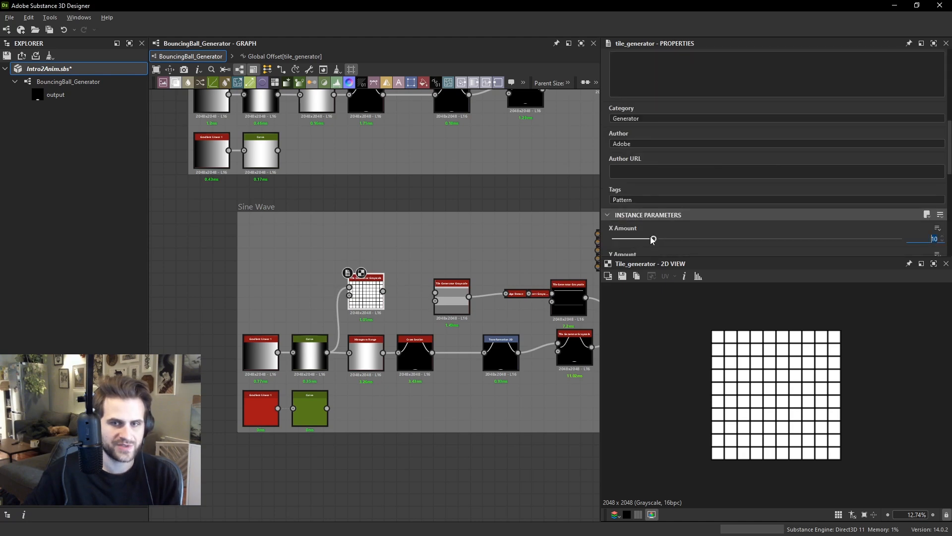
left_click_drag(652, 240, 617, 240)
scroll(641, 238, "down", 4)
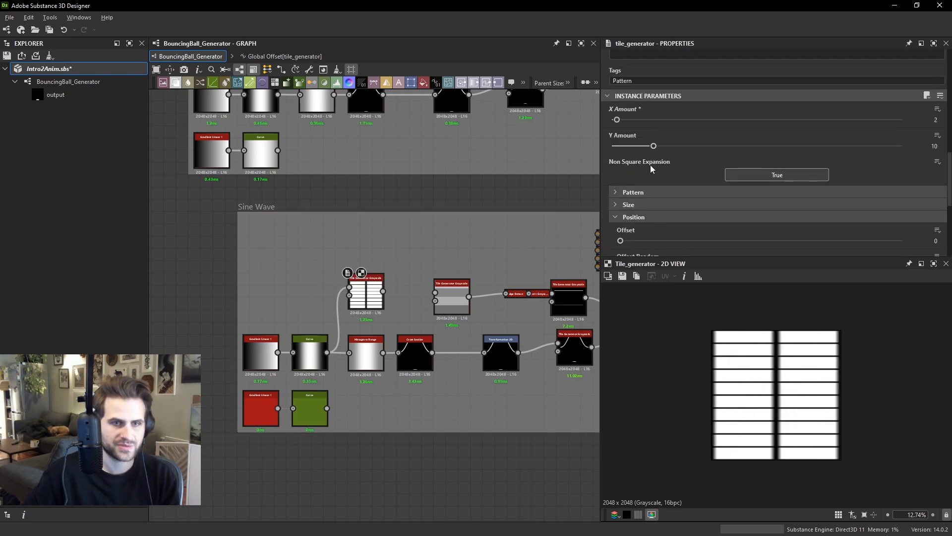
left_click_drag(654, 146, 547, 141)
left_click(630, 192)
left_click(651, 217)
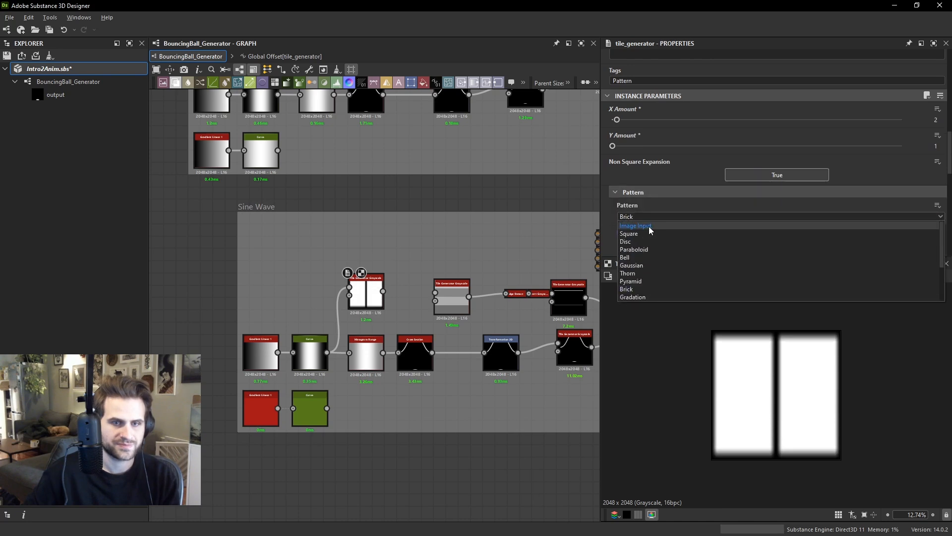
left_click(637, 226)
Connect the Tile Generator's output to the copied frame's Histogram Range and compare the final Blend outputs of both frames.
scroll(360, 288, "up", 1)
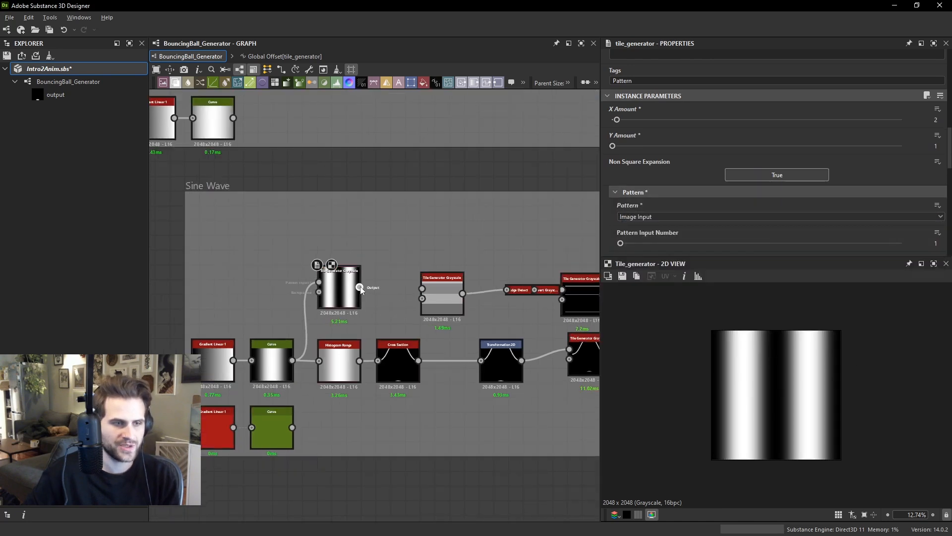
left_click_drag(347, 343, 341, 348)
scroll(341, 348, "down", 3)
middle_click_drag(585, 306, 473, 315)
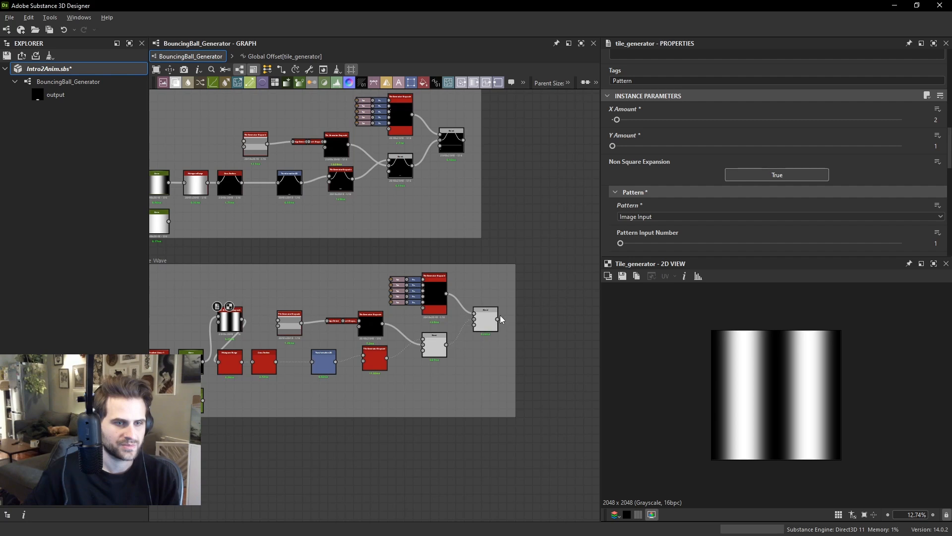
double_click(491, 317)
middle_click_drag(501, 274, 447, 311)
double_click(405, 177)
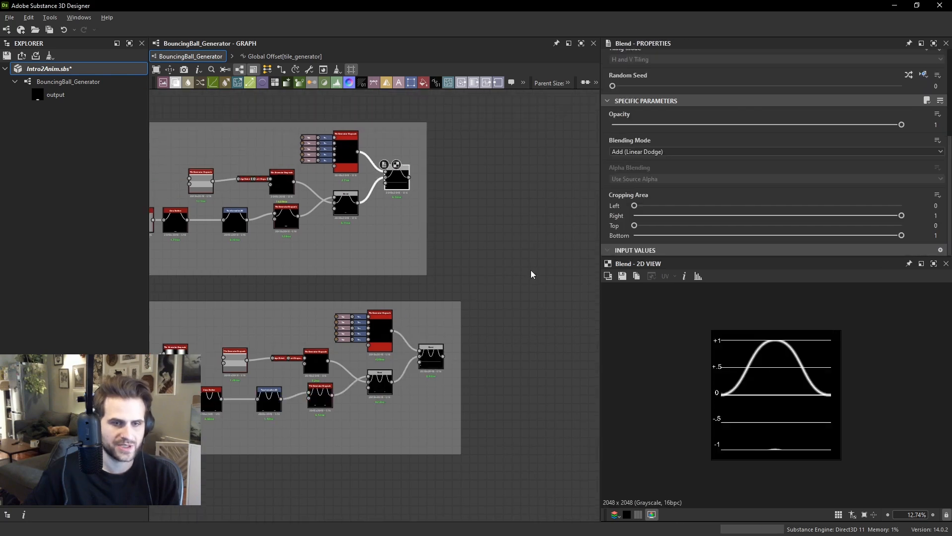
Create a Blend node beside the frames and connect the upper frame's sine curve Tile Generator to its background input.
scroll(533, 268, "up", 2)
key("space")
left_click(565, 237)
scroll(279, 184, "down", 1)
middle_click_drag(279, 178, 305, 189)
scroll(306, 192, "up", 1)
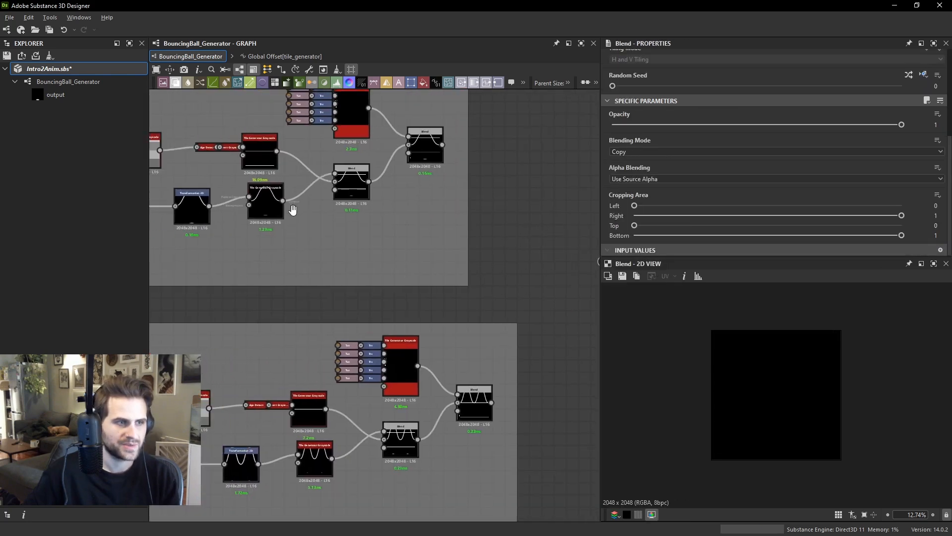
left_click_drag(302, 201, 554, 260)
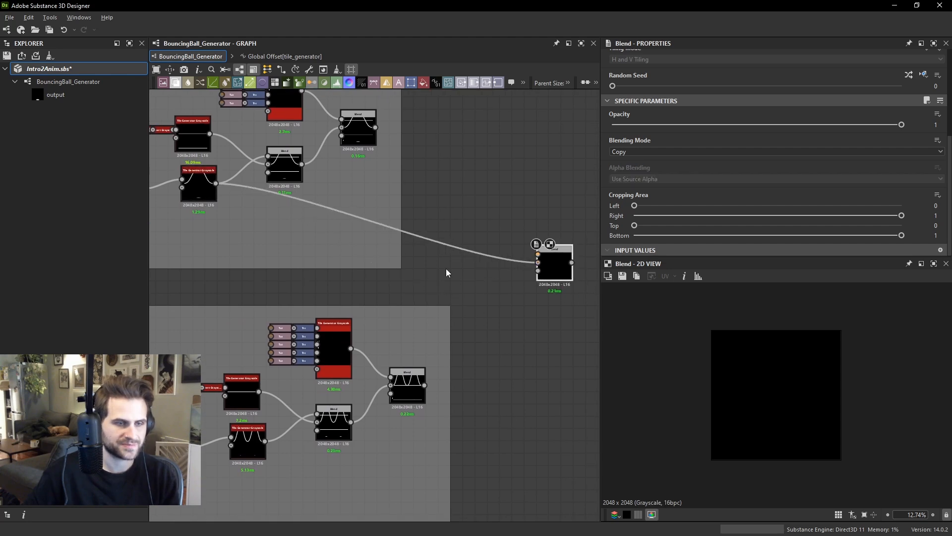
middle_click_drag(446, 269, 411, 290)
Add a Uniform Color node next to the new Blend and set its output color to red.
left_click(478, 210)
key("space")
type("uniform")
key("Return")
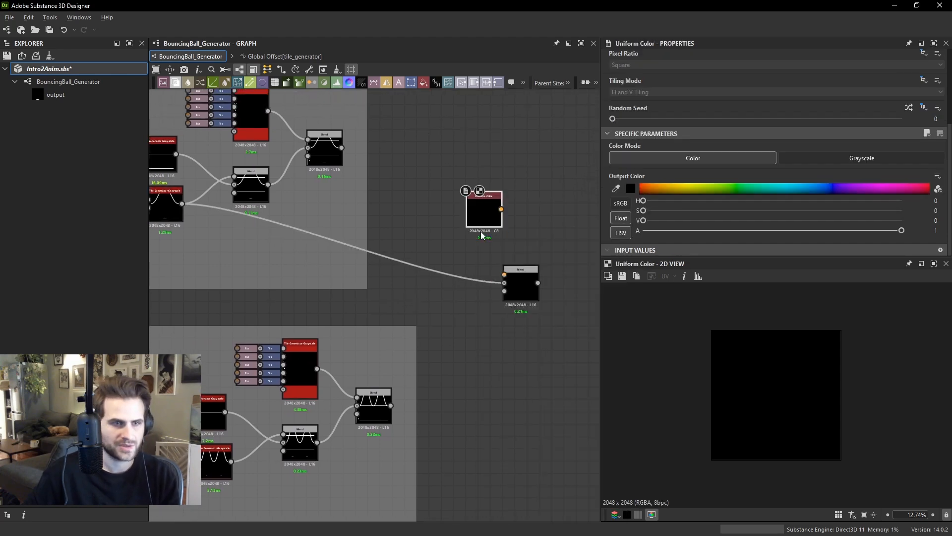
left_click(648, 186)
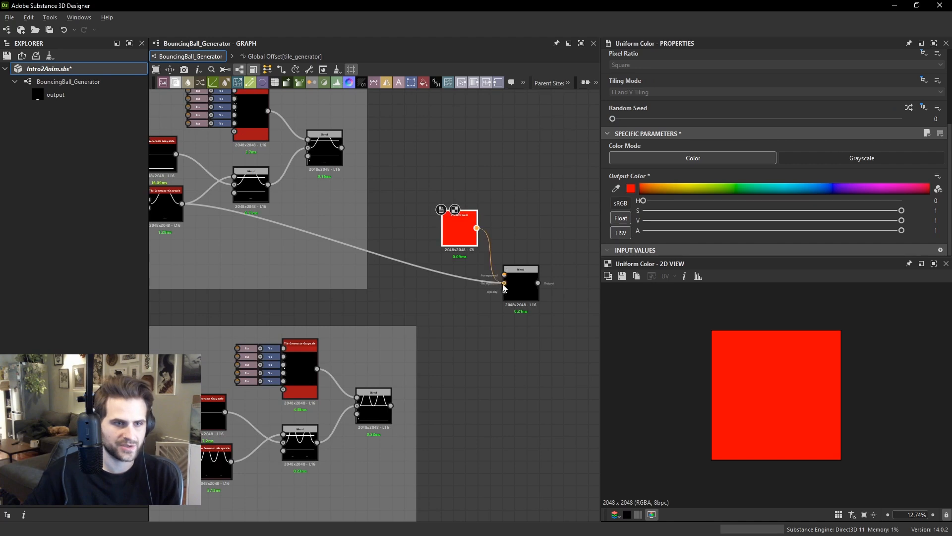
Feed the Uniform Color into the Blend's background and the sine curve through a Gradient Map into its foreground, blended with Multiply.
left_click_drag(503, 284, 504, 282)
left_click_drag(184, 205, 504, 275)
left_click(470, 223)
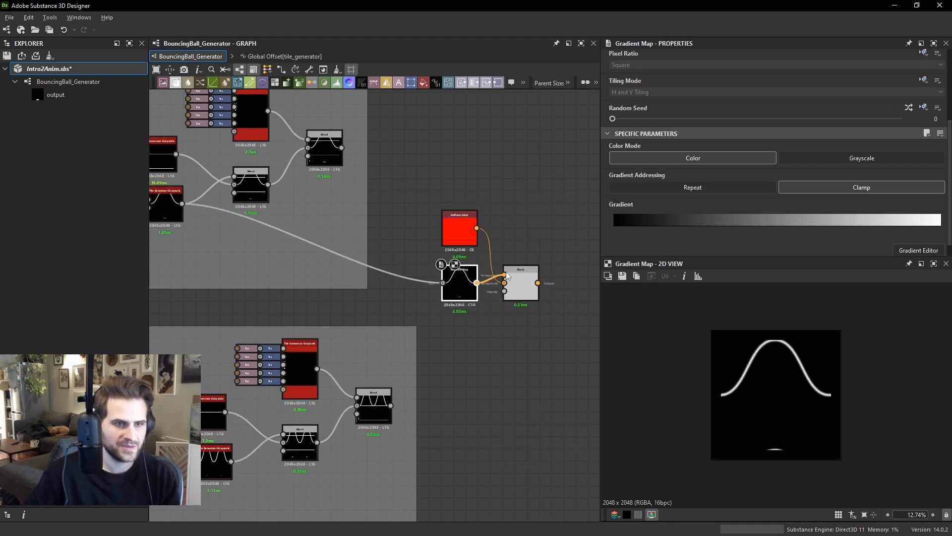
left_click(518, 287)
left_click(626, 184)
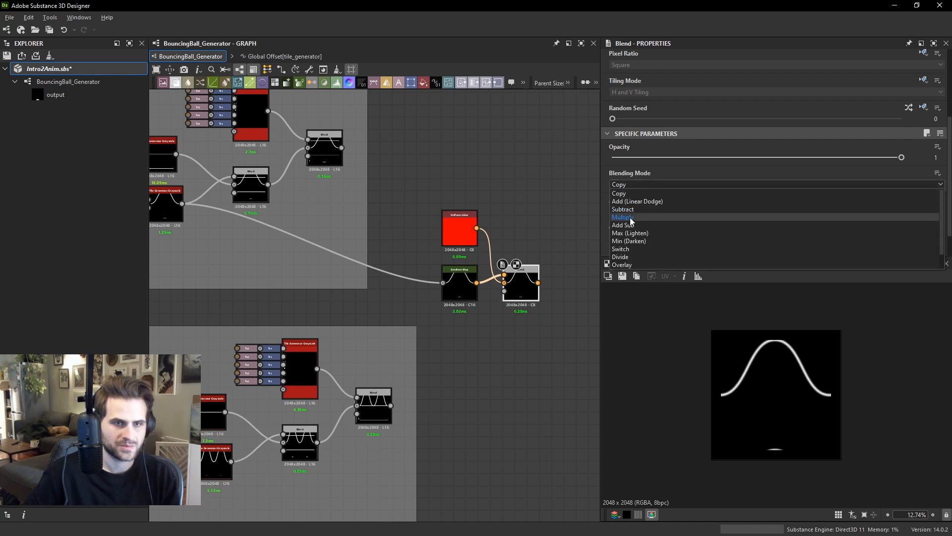
left_click(623, 217)
Change the Uniform Color to green with R 0, G 1, B 0, place it under the Gradient Map and preview the Blend.
left_click(470, 239)
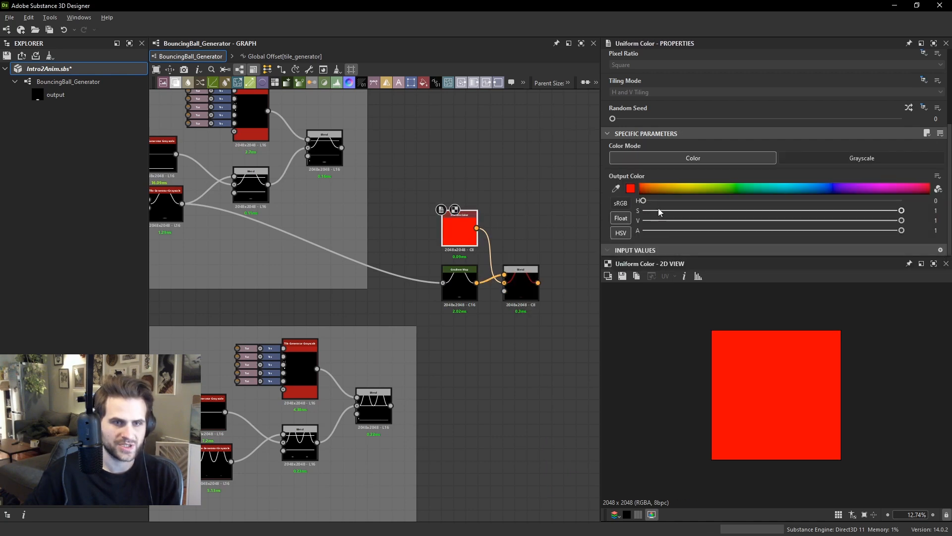
left_click(623, 233)
mouse_move(643, 210)
left_mouse_down()
mouse_move(902, 211)
mouse_move(642, 200)
left_mouse_up()
left_click_drag(458, 224, 460, 246)
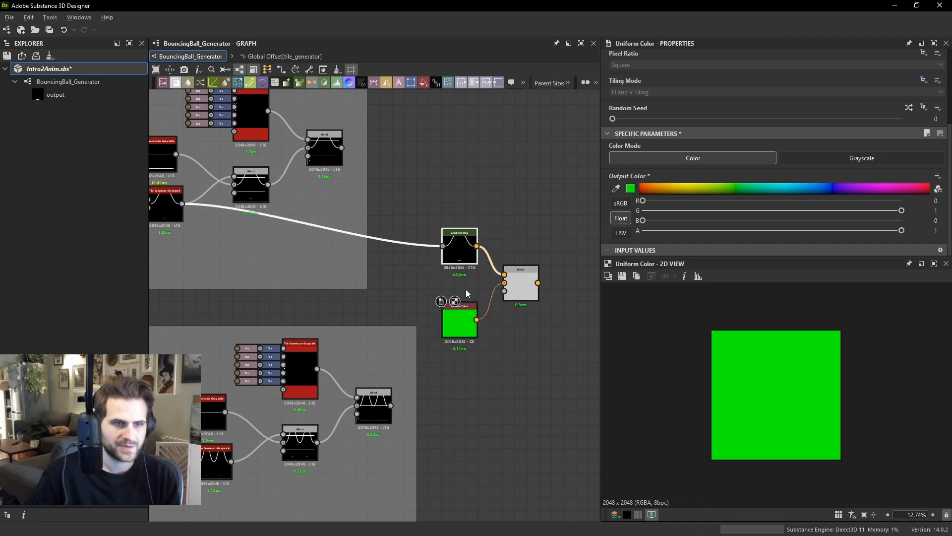
left_click_drag(462, 319, 462, 295)
double_click(519, 281)
Add another Blend node and duplicate the Gradient Map, green Uniform Color and Multiply Blend below the originals.
middle_click_drag(568, 347, 544, 339)
right_click(543, 339)
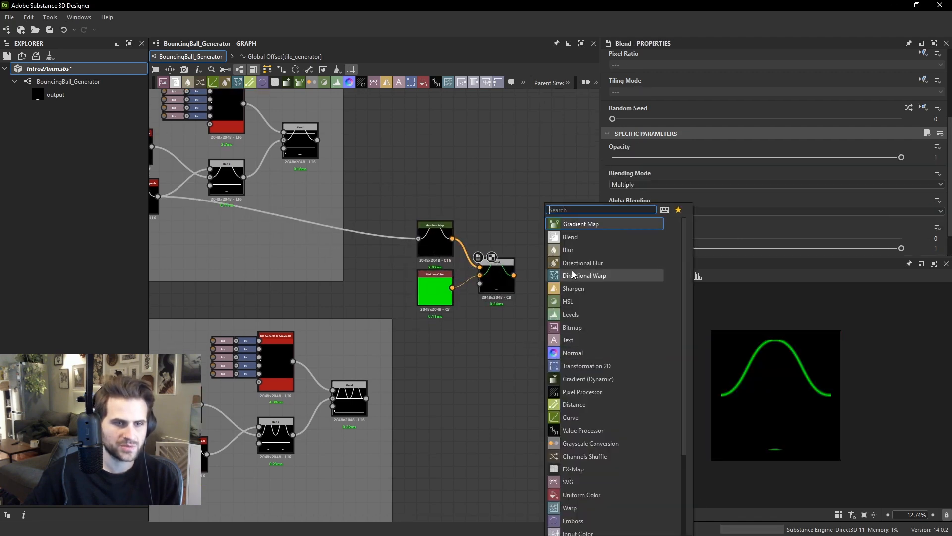
left_click(581, 237)
left_click_drag(519, 313, 423, 237)
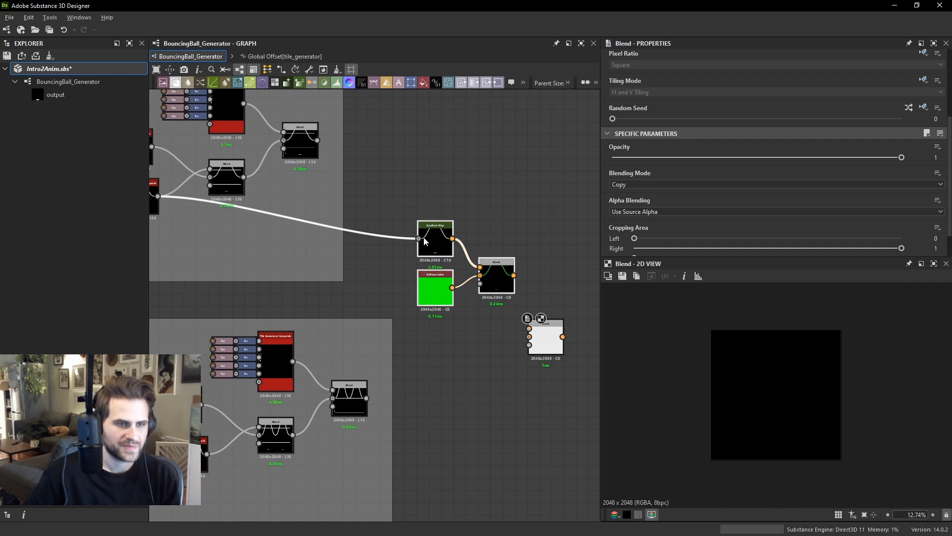
key("ctrl+d")
left_click_drag(432, 374, 440, 409)
Connect the lower frame's Cross Section output to the duplicated Gradient Map and check the duplicated Blend.
middle_click_drag(171, 414, 297, 378)
scroll(296, 378, "down", 1)
middle_click_drag(233, 412, 291, 410)
left_click(271, 408)
middle_click_drag(527, 360, 381, 361)
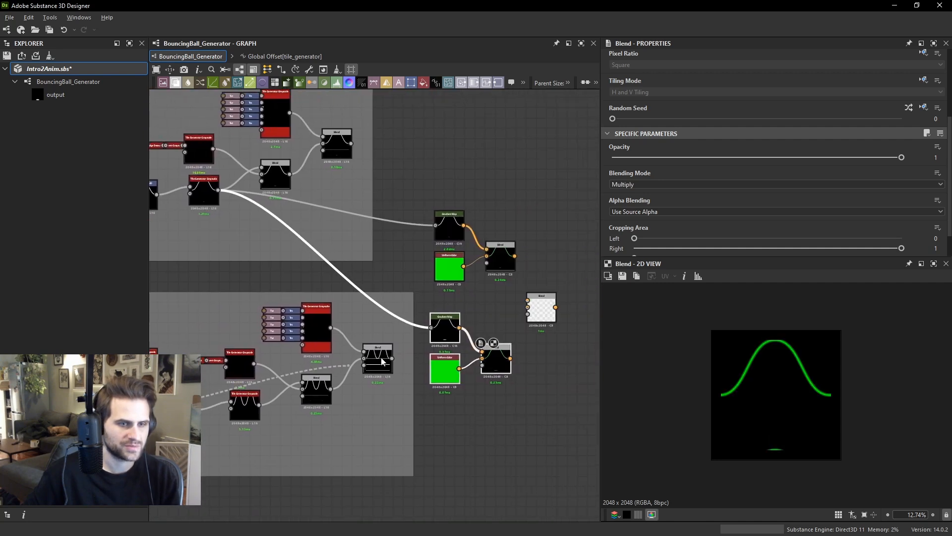
left_click(431, 327)
left_click(496, 361)
Set the duplicated Uniform Color to red with R 1, G 0, B 0 and preview its Blend.
left_click(448, 355)
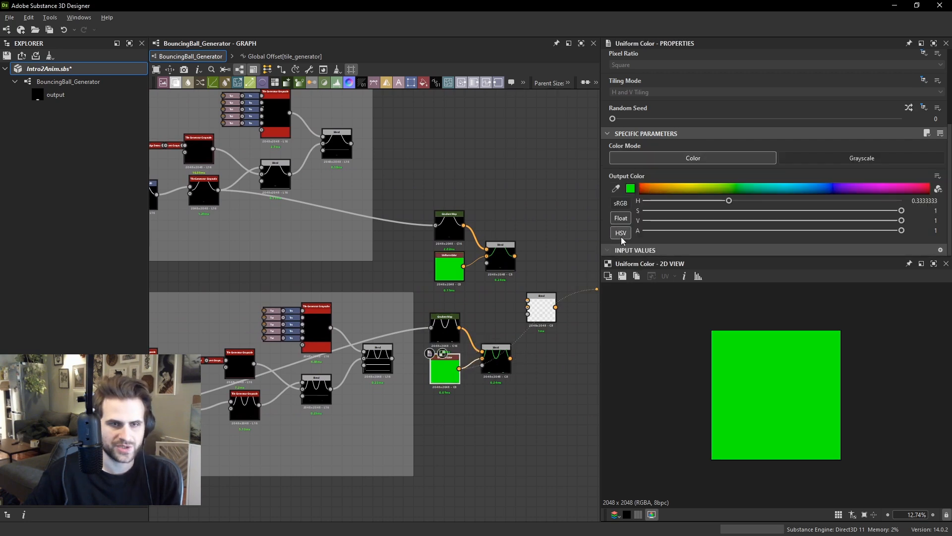
left_click_drag(664, 202, 643, 210)
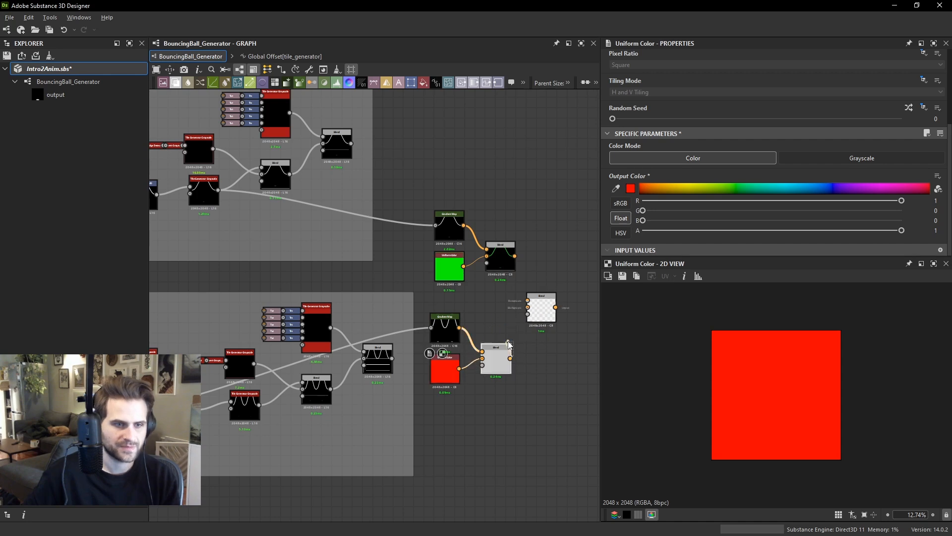
left_click(496, 359)
Connect the green and red curve Blends to the remaining Blend node, set it to Max (Lighten) and display the result.
middle_click_drag(525, 361, 495, 364)
left_click_drag(486, 358, 497, 311)
left_click_drag(500, 303, 510, 303)
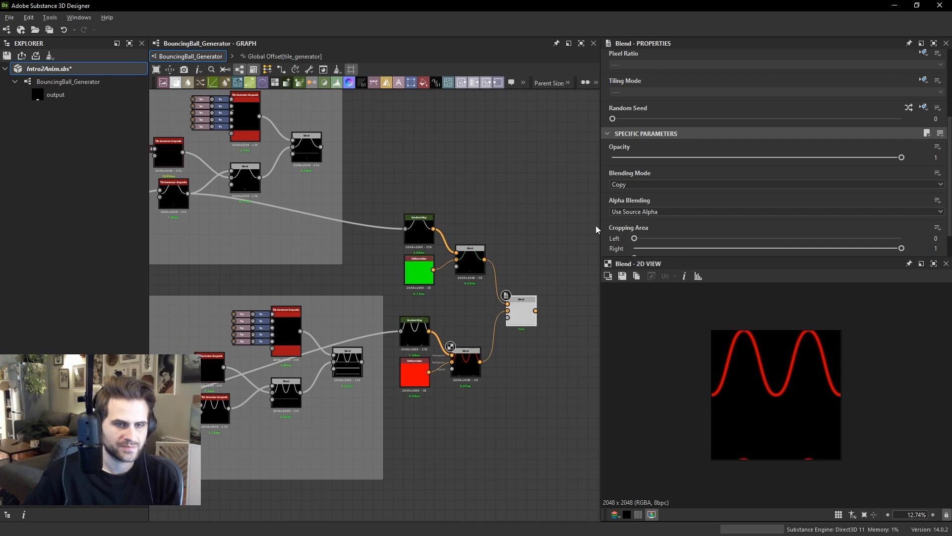
left_click(650, 184)
left_click(648, 233)
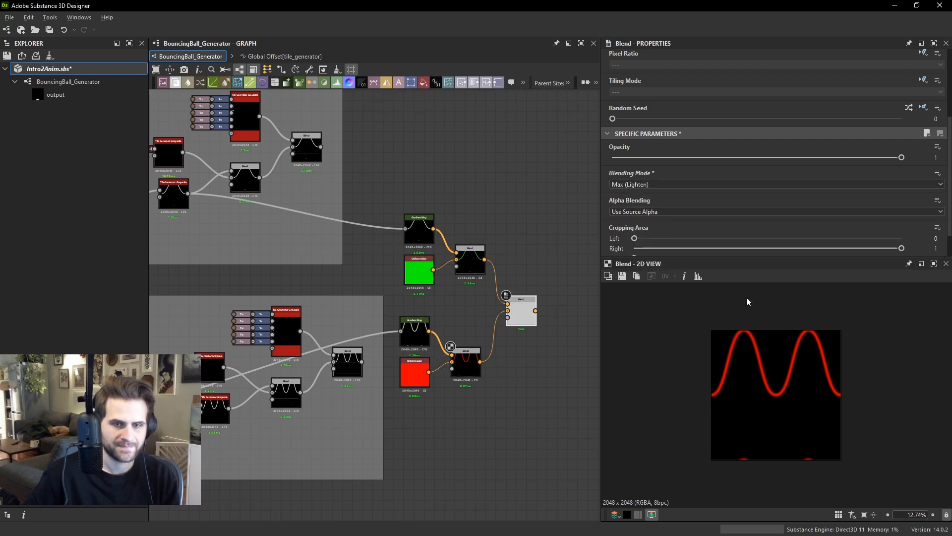
double_click(526, 317)
scroll(735, 385, "up", 2)
scroll(769, 408, "up", 1)
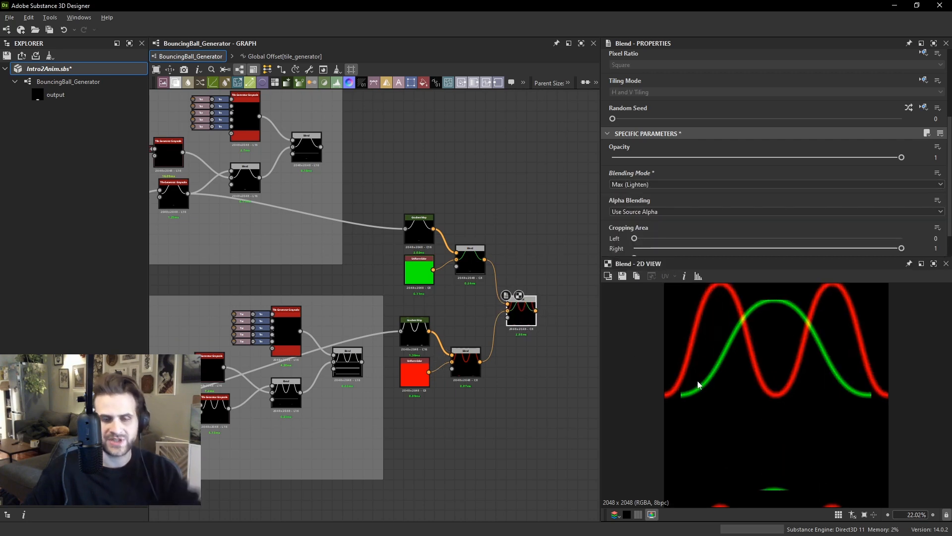
Reconnect the upper Gradient Map's input to the Cross Section output of the upper Sine Wave frame.
middle_click_drag(397, 275, 635, 320)
scroll(347, 243, "down", 1)
left_click(302, 245)
middle_click_drag(587, 279, 450, 276)
left_click(499, 255)
scroll(764, 350, "down", 2)
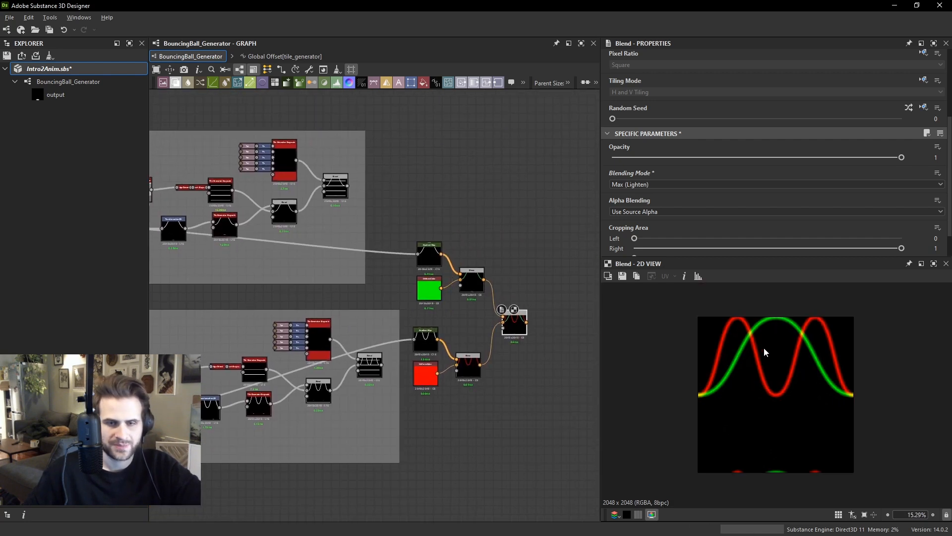
Display the overlaid curves tiled in the 2D view and examine the lower frame's Tile Generator and Curve nodes.
scroll(765, 351, "up", 1)
key("space")
scroll(777, 354, "up", 1)
key("space")
key("space")
scroll(722, 347, "up", 1)
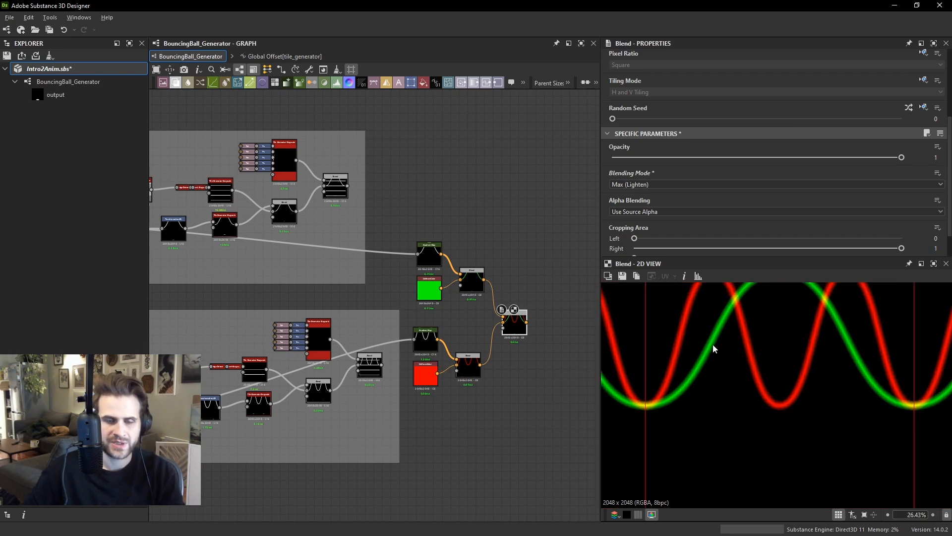
middle_click_drag(715, 347, 691, 399)
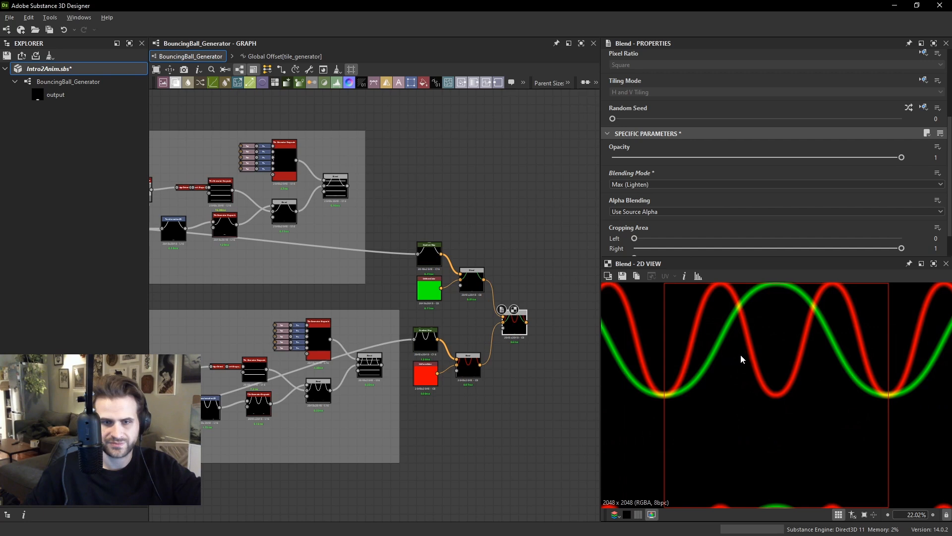
scroll(740, 354, "down", 2)
middle_click_drag(198, 328, 416, 327)
scroll(350, 375, "up", 1)
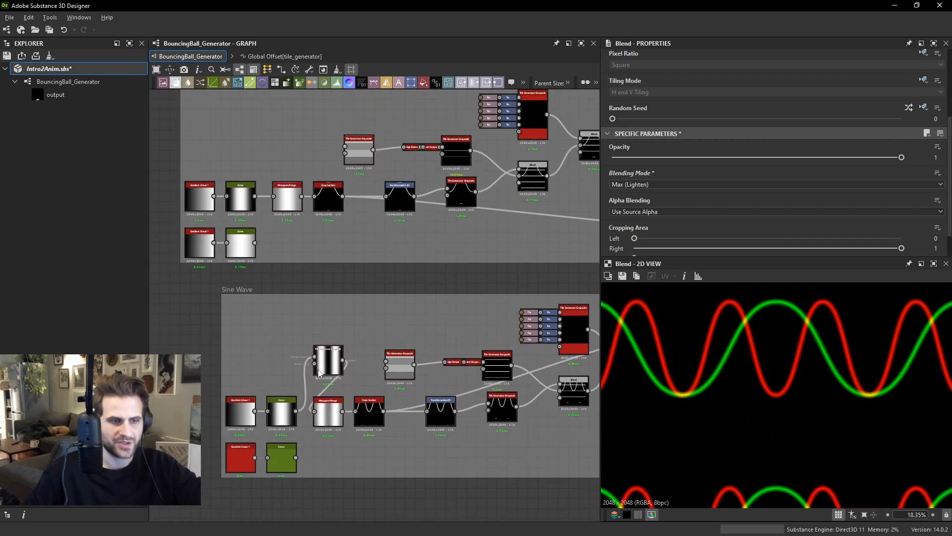
left_click(323, 363)
left_click(284, 410)
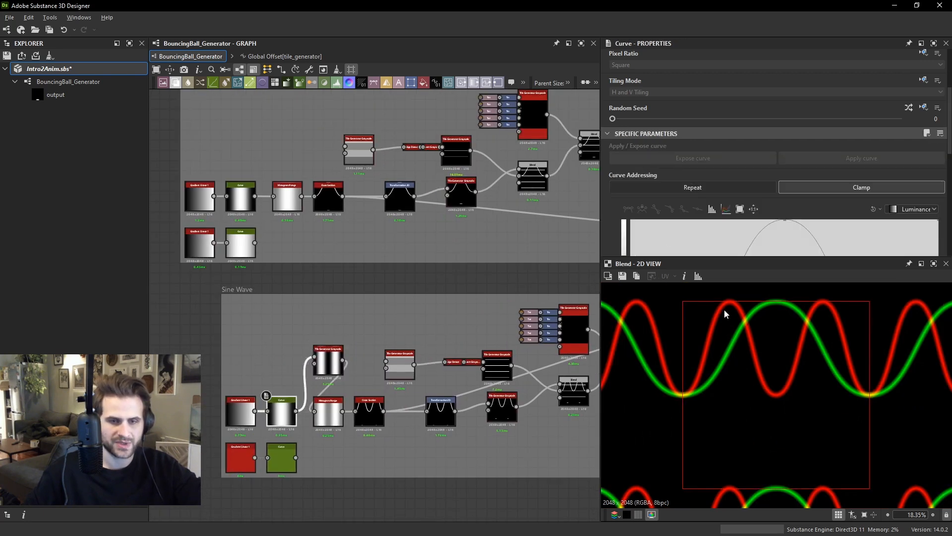
Swap the overlay colors by making the upper Uniform Color red and the lower one green, and display the final Blend.
left_click(476, 266)
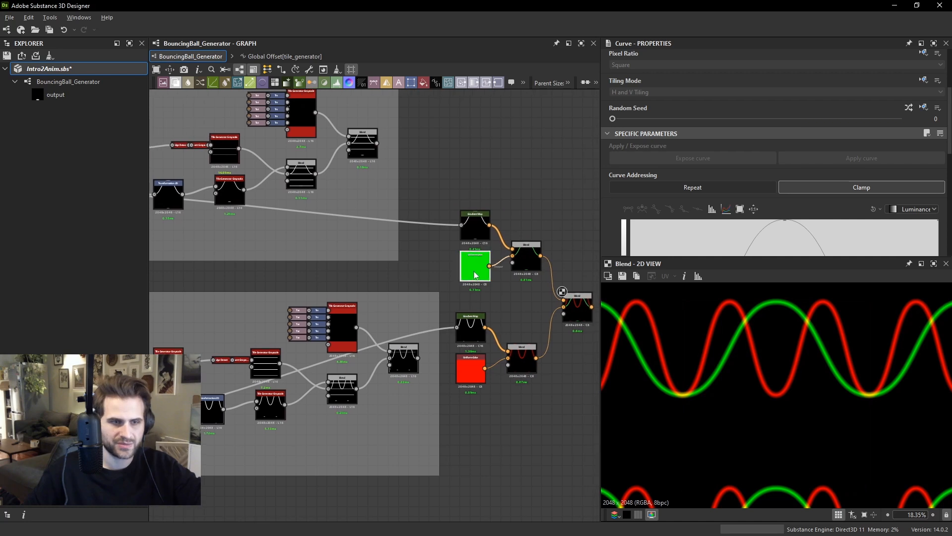
left_click_drag(643, 200, 480, 204)
double_click(480, 370)
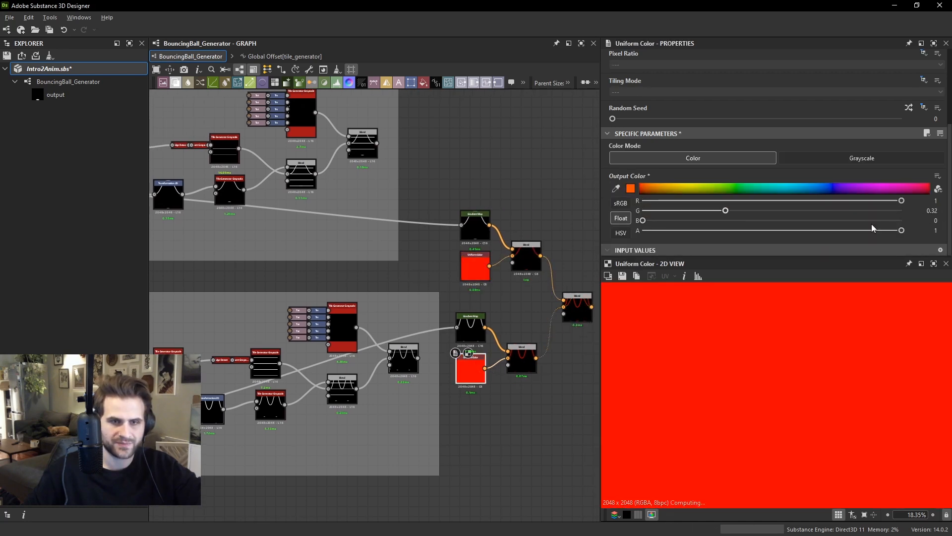
left_click_drag(726, 210, 643, 200)
double_click(575, 316)
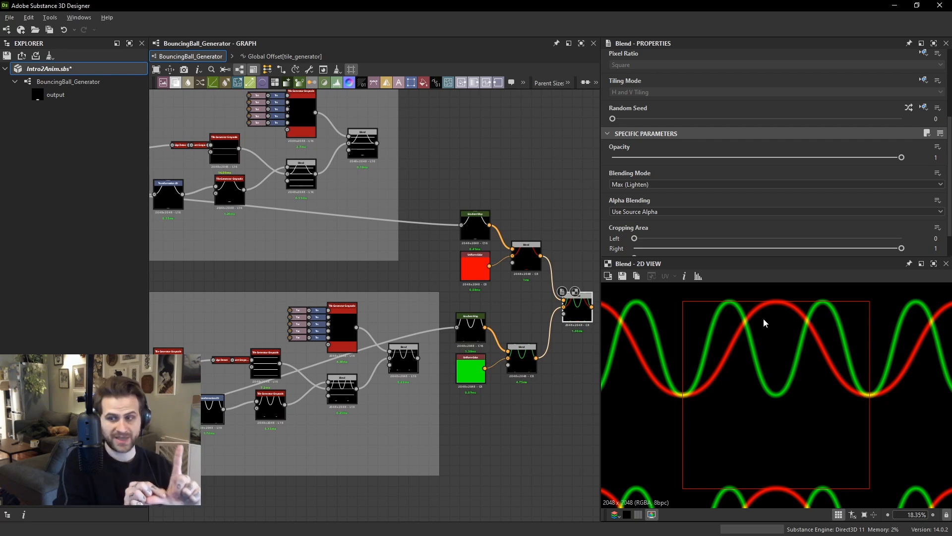
Move the Gradient Map, Uniform Color and Blend nodes of the color overlay below the lower Sine Wave frame.
scroll(457, 212, "down", 3)
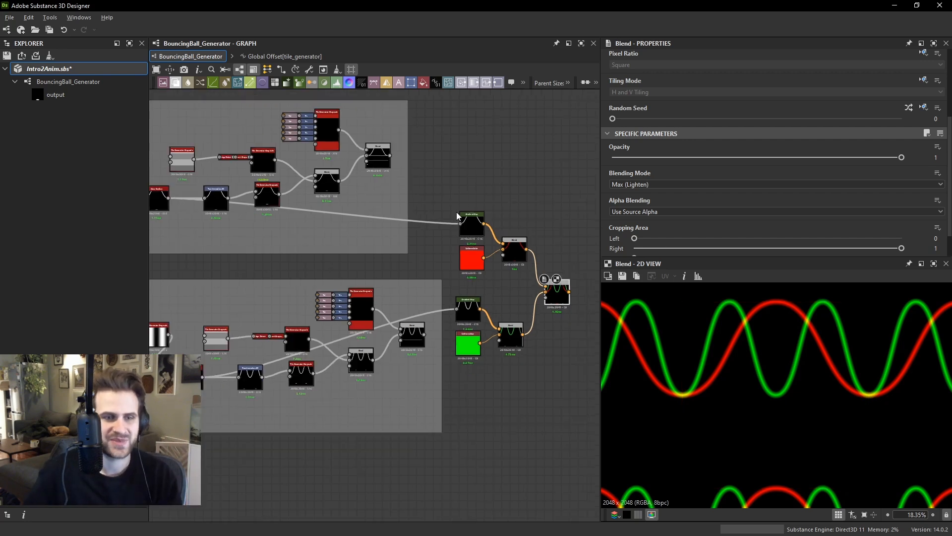
middle_click_drag(472, 215, 478, 296)
left_click_drag(473, 275, 553, 435)
middle_click_drag(530, 355, 520, 328)
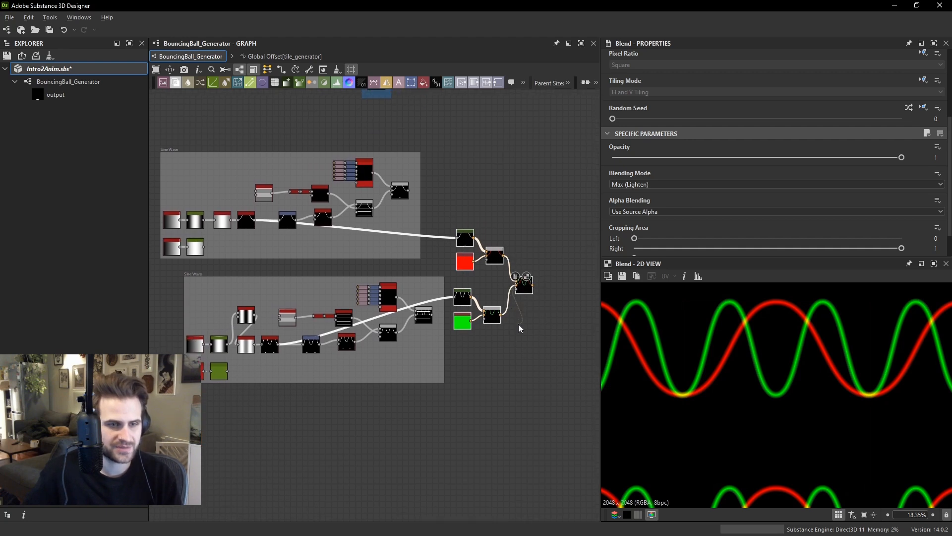
left_click_drag(525, 281, 423, 454)
left_click(465, 277)
Open the Global Offset function of the Tile Generator in the Animator frame for editing.
middle_click_drag(469, 164, 432, 404)
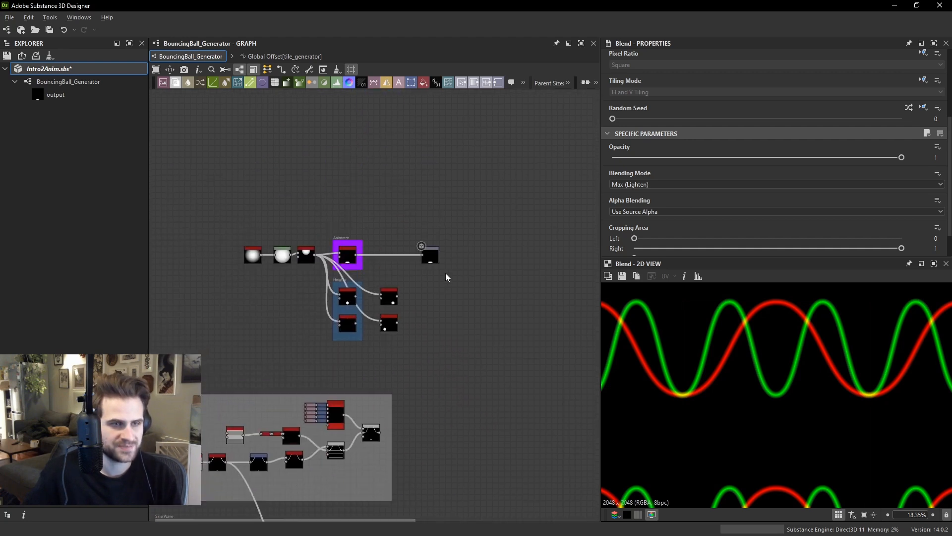
scroll(394, 249, "up", 3)
double_click(308, 260)
scroll(808, 189, "down", 10)
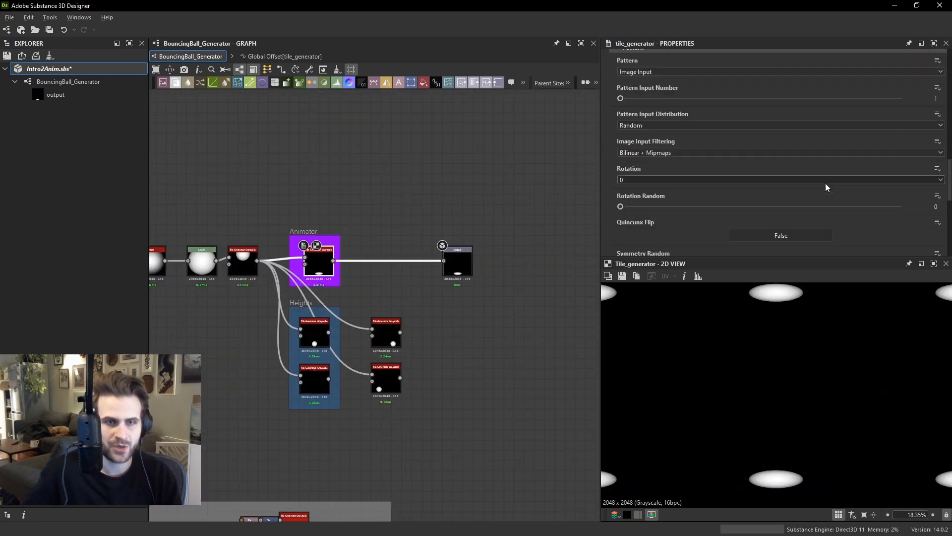
scroll(839, 191, "down", 3)
left_click(924, 212)
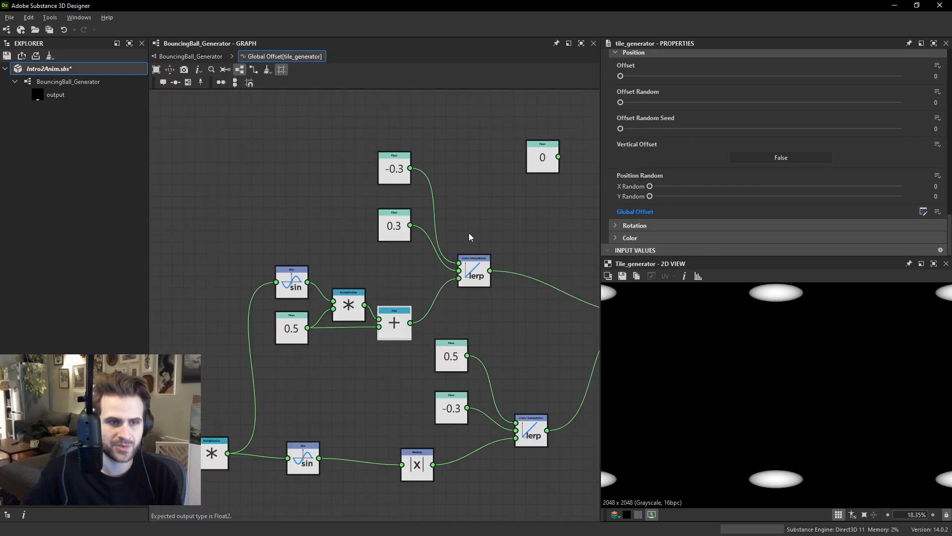
Add a Multiplication node before the upper Sine and feed it the product of time and animation speed.
scroll(470, 237, "down", 2)
middle_click_drag(276, 311, 332, 288)
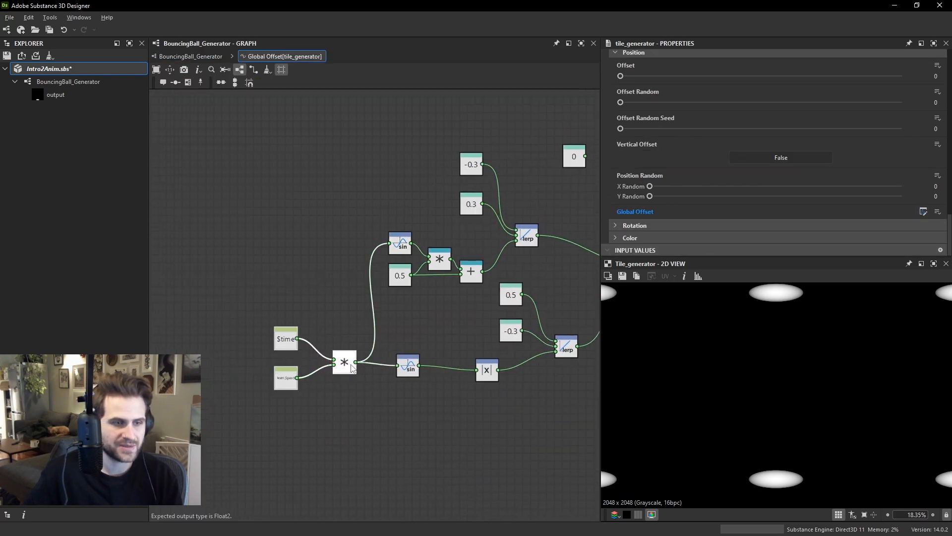
middle_click_drag(353, 367, 279, 356)
scroll(385, 248, "up", 2)
left_click(404, 231)
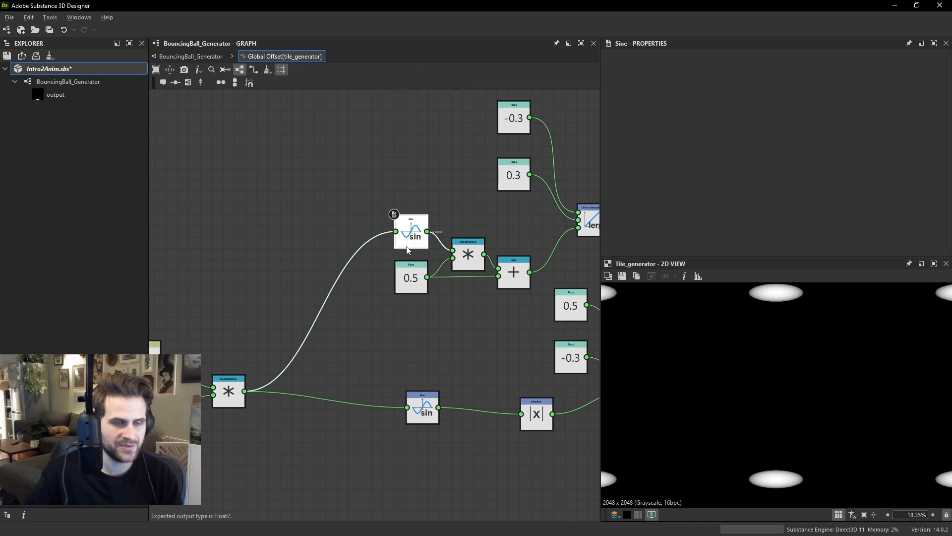
key("space")
type("mult")
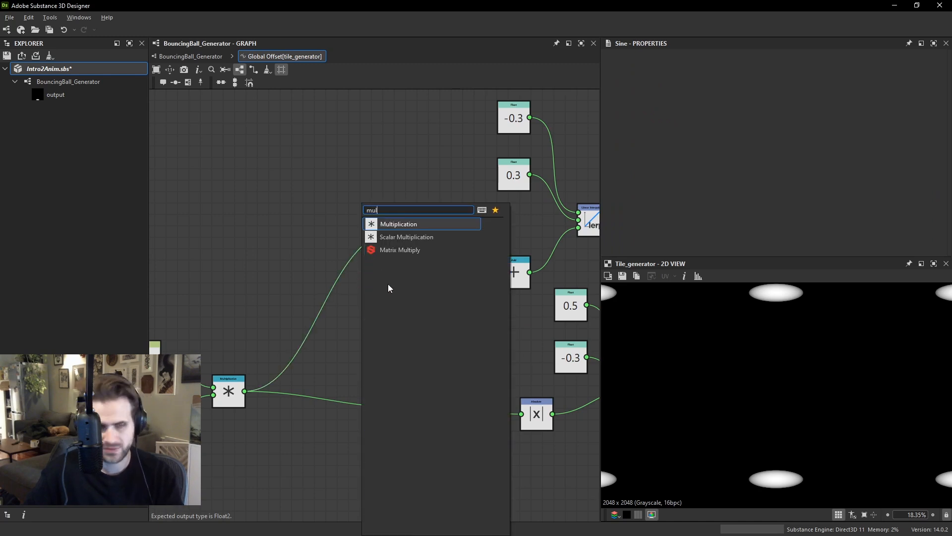
left_click(397, 223)
middle_click_drag(306, 320, 344, 308)
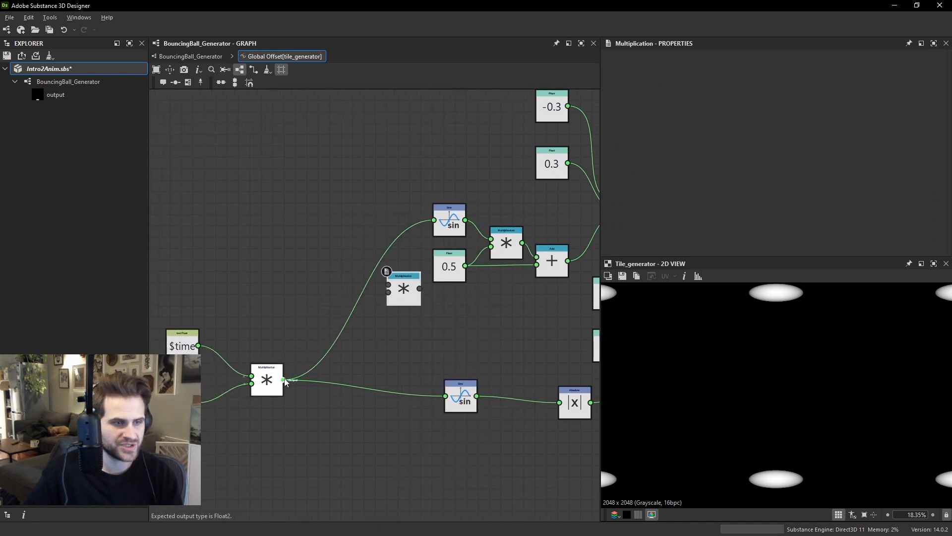
left_click_drag(393, 291, 380, 278)
Connect a new Float of 0.5 to the added Multiplication and route its result into the upper Sine.
key("space")
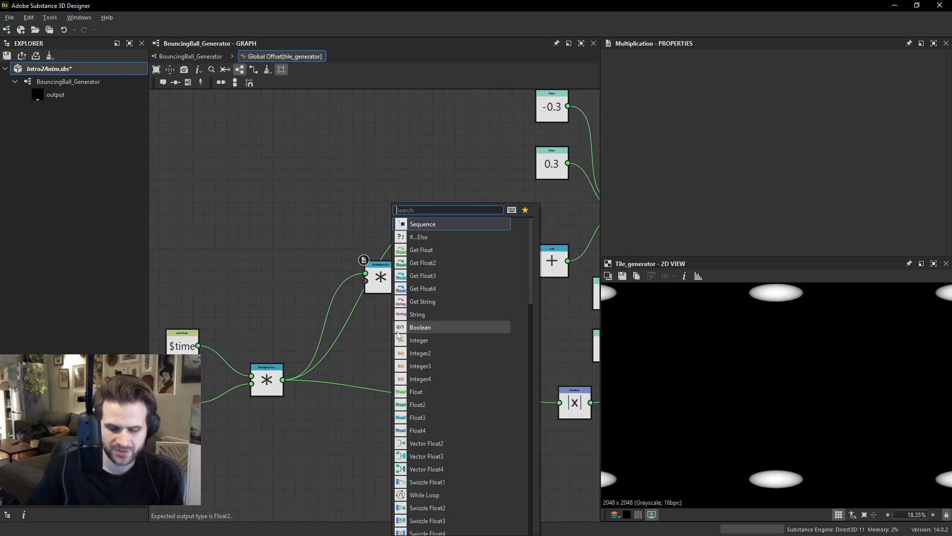
type("float")
key("Return")
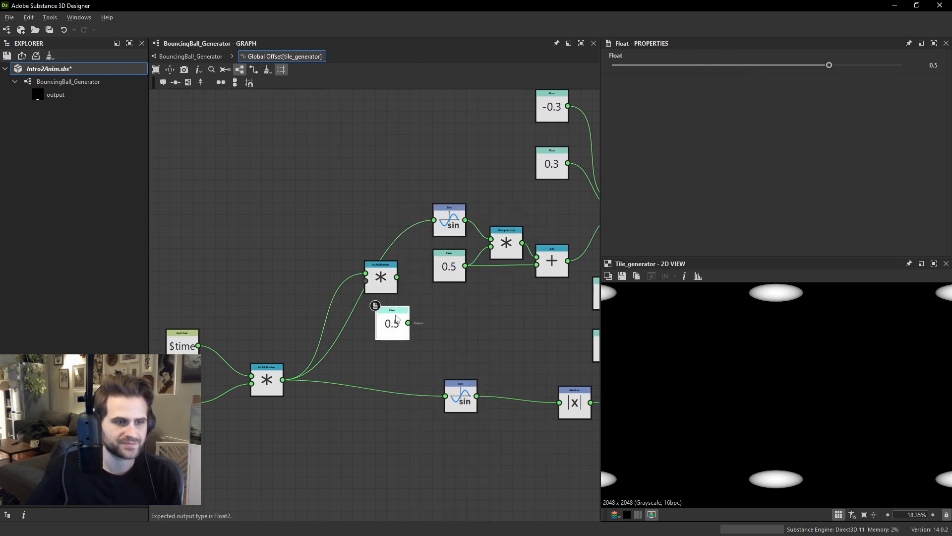
left_click_drag(397, 319, 357, 314)
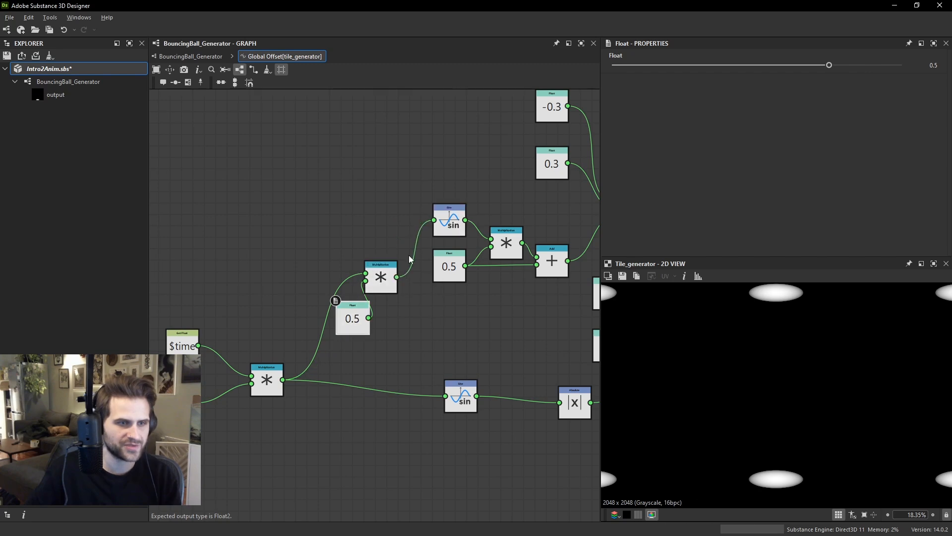
Tidy the function graph by lining up the new nodes before the upper Sine and spacing the two sine branches apart.
left_click_drag(381, 270, 393, 212)
left_click_drag(353, 318, 335, 199)
scroll(335, 199, "down", 1)
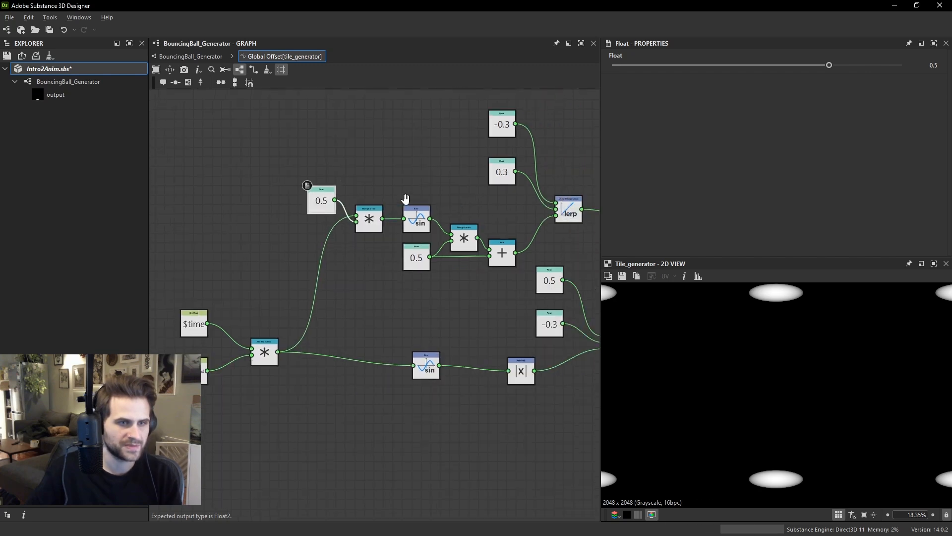
scroll(406, 198, "down", 2)
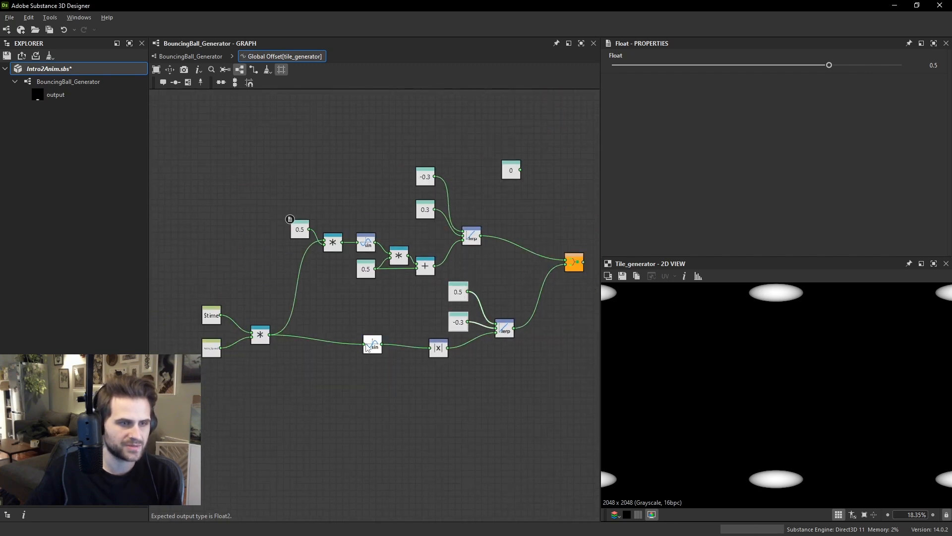
left_click_drag(452, 349, 451, 375)
left_click_drag(512, 337, 505, 358)
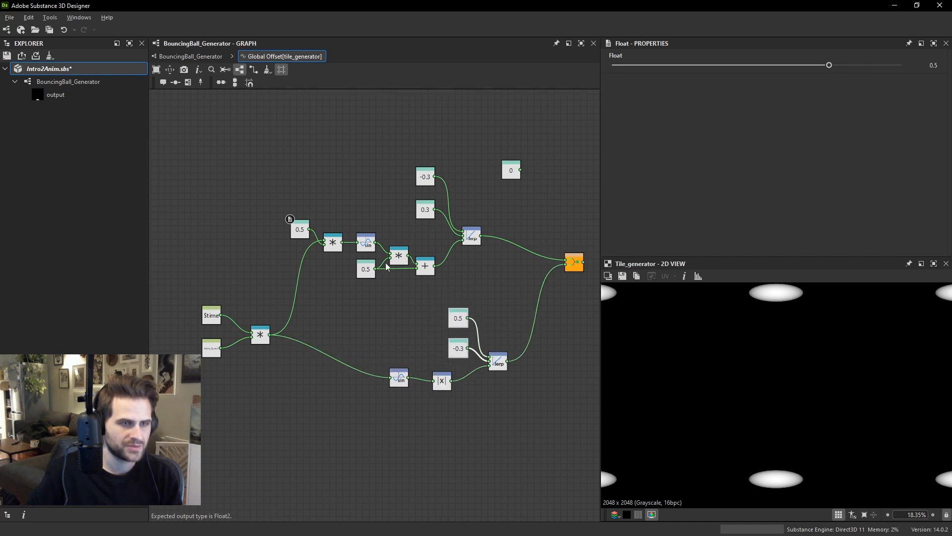
left_click_drag(283, 167, 421, 277)
left_click_drag(471, 235, 471, 229)
left_click(530, 252)
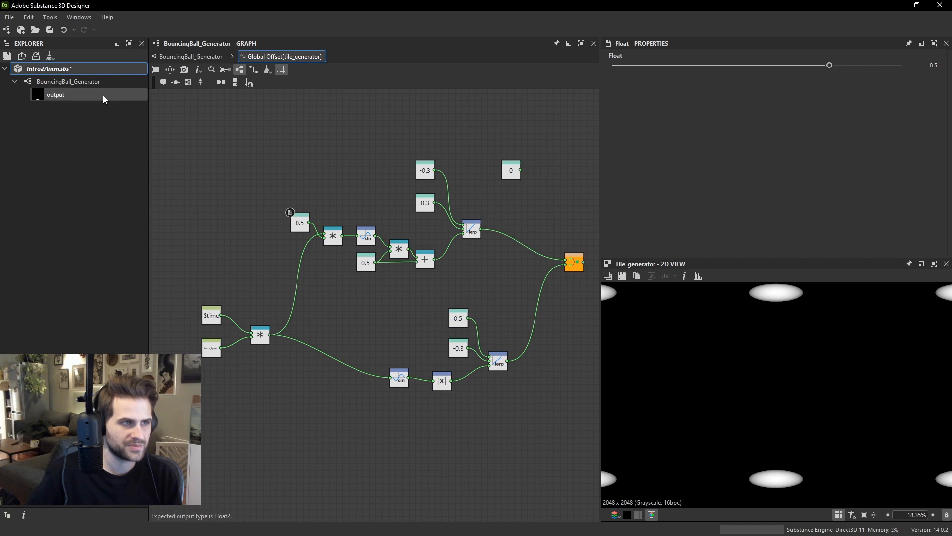
Republish the Intro2Anim package as an .sbsar file.
left_click(49, 69)
right_click(51, 69)
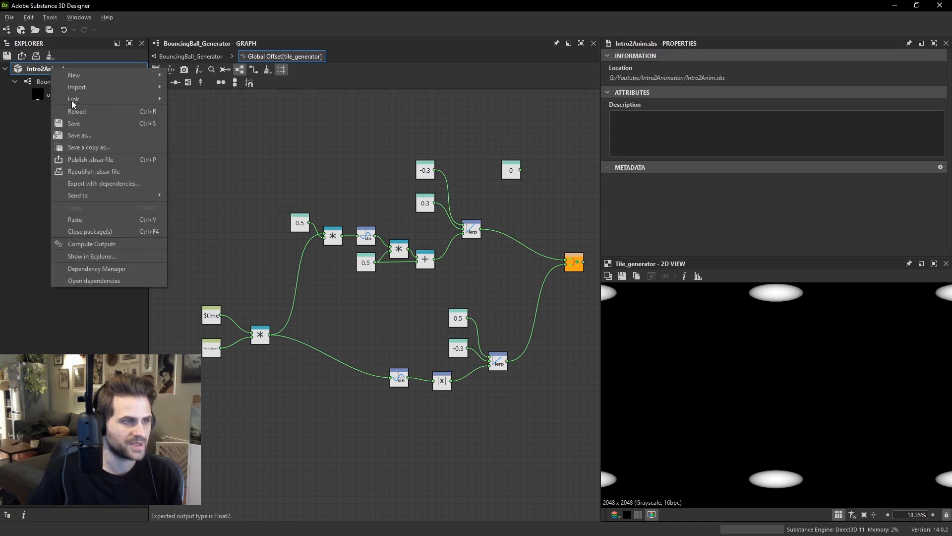
left_click(110, 172)
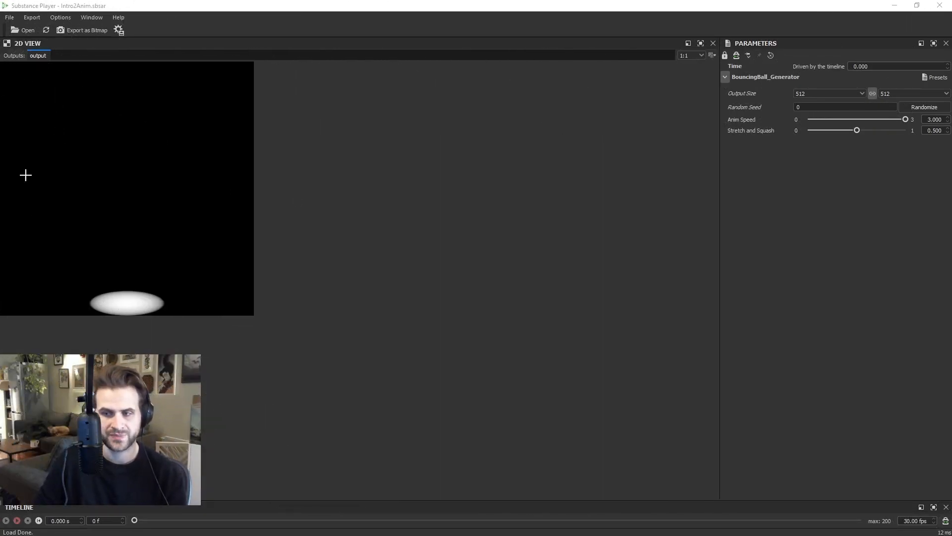
Play the bouncing ball animation in Substance Player, stop it and return to Substance 3D Designer.
left_click(17, 521)
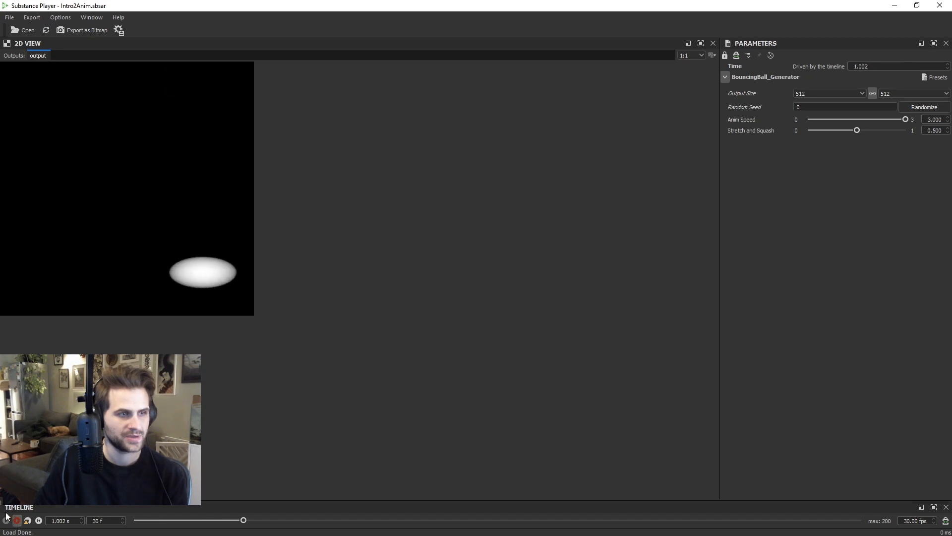
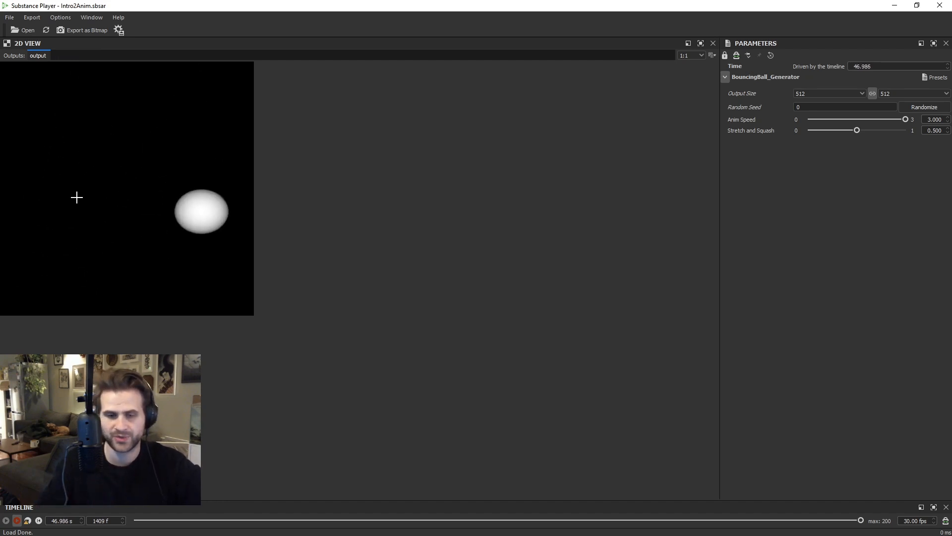
left_click(29, 520)
left_click(896, 6)
Create a new package containing a Substance graph named Clock.
right_click(48, 115)
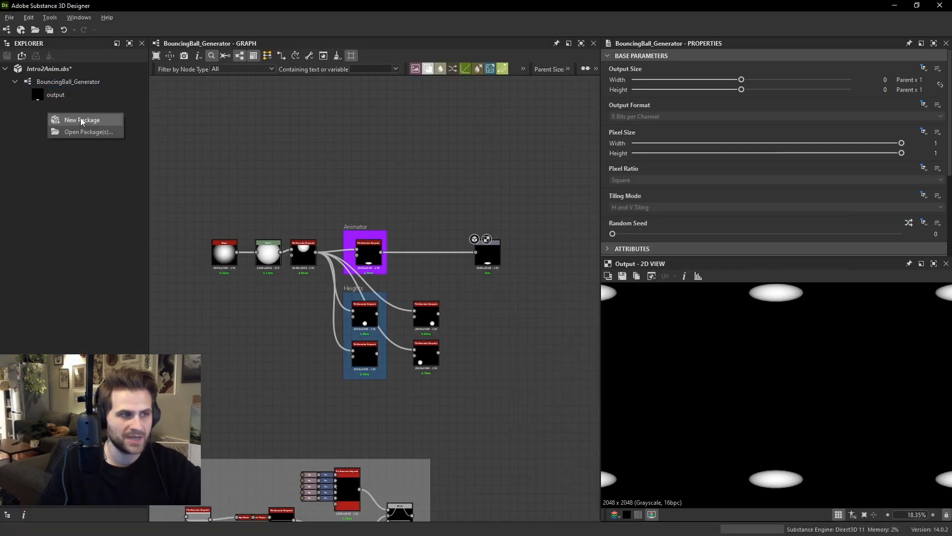
right_click(56, 110)
mouse_move(101, 125)
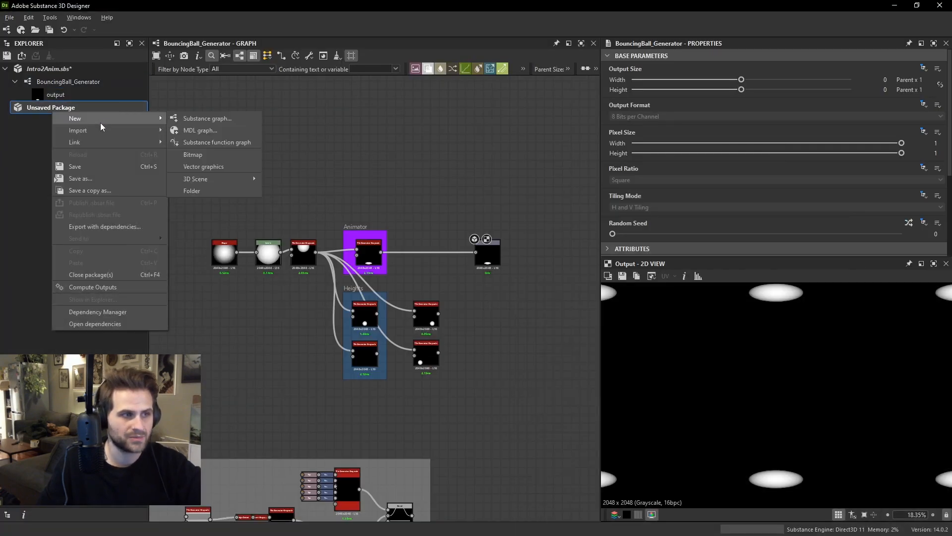
left_click(195, 120)
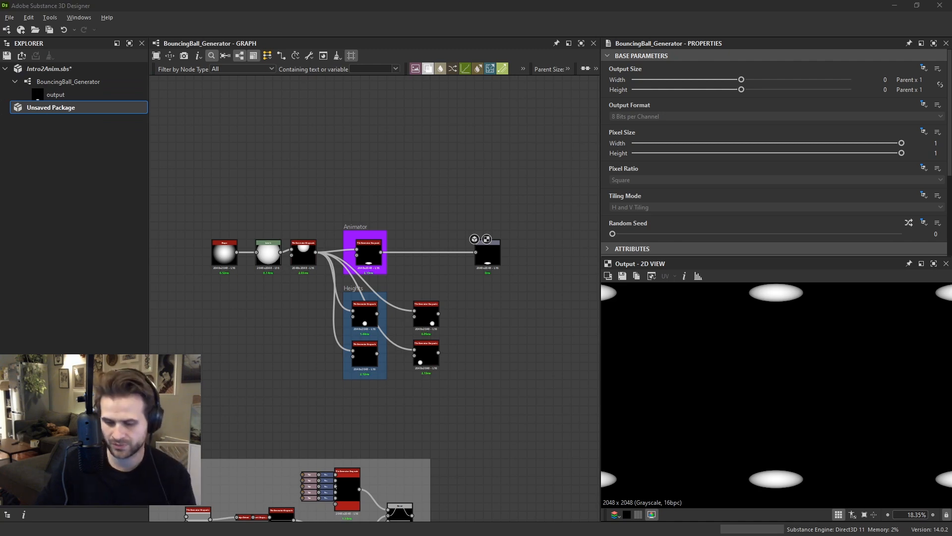
key("Return")
Add a Splatter Circular Grayscale node to the Clock graph and place it in the free area beside the default nodes.
middle_click_drag(214, 145, 335, 162)
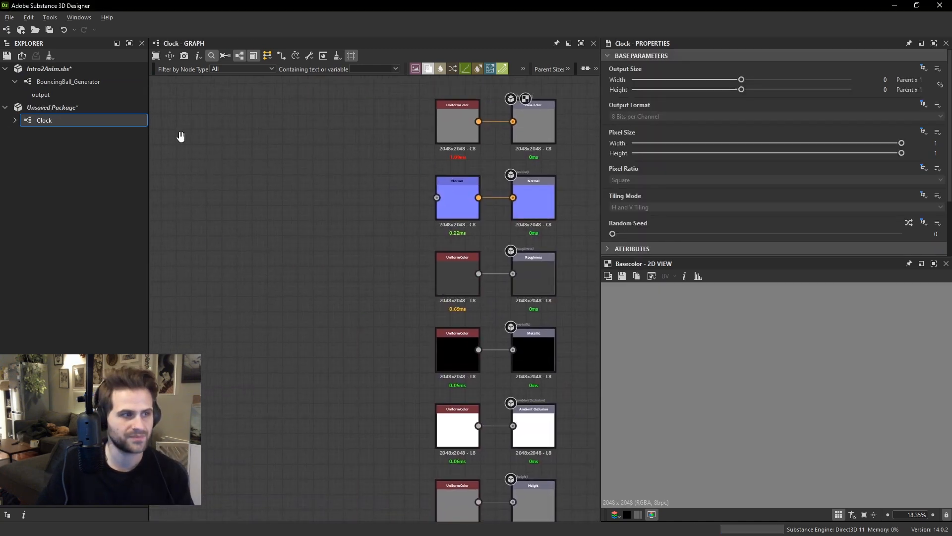
middle_click_drag(181, 136, 300, 178)
scroll(332, 212, "down", 2)
key("space")
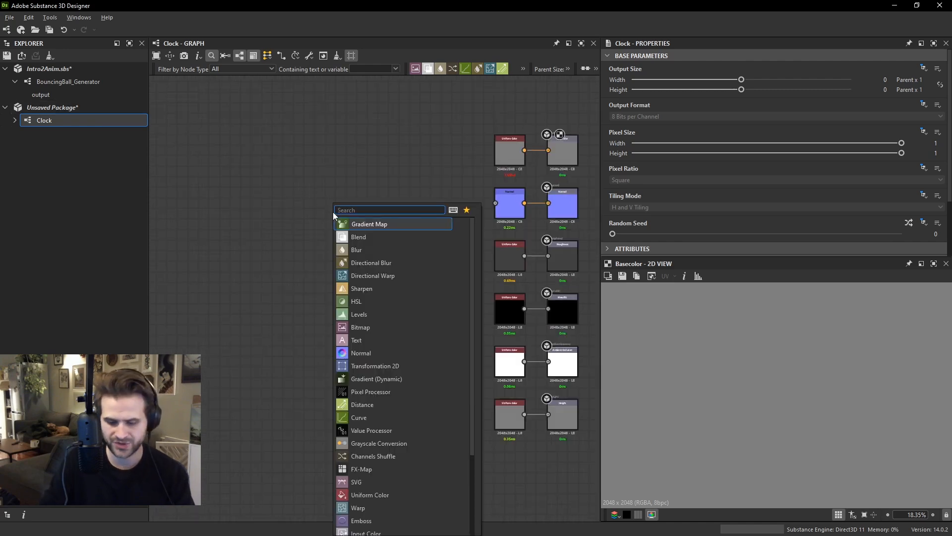
type("splatter")
key("Return")
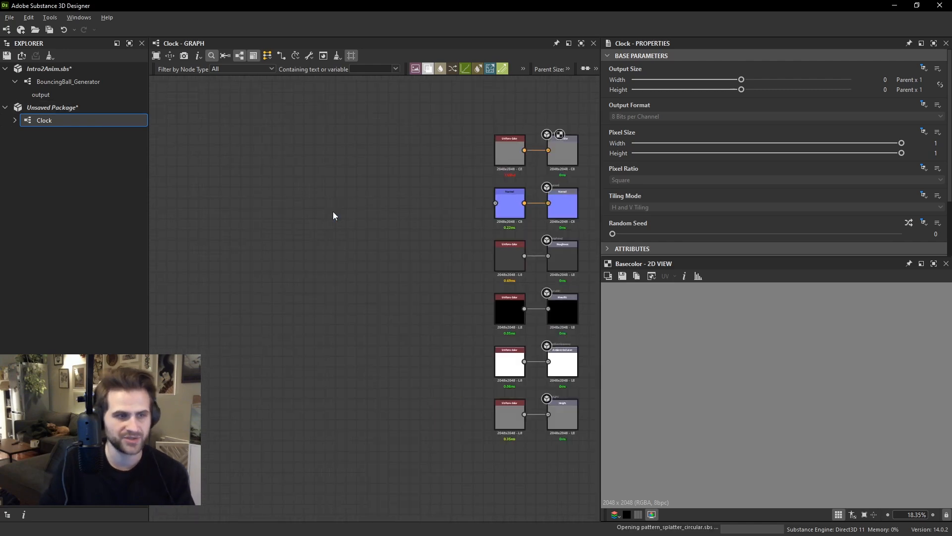
left_click_drag(347, 212, 319, 286)
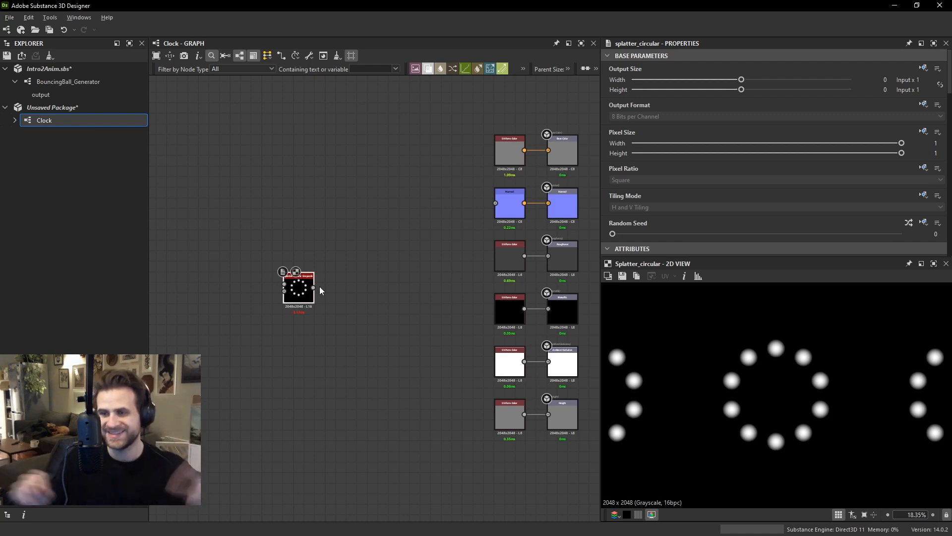
Replace all default Clock graph nodes with a single Output node fed by the Splatter Circular Grayscale.
scroll(394, 239, "down", 1)
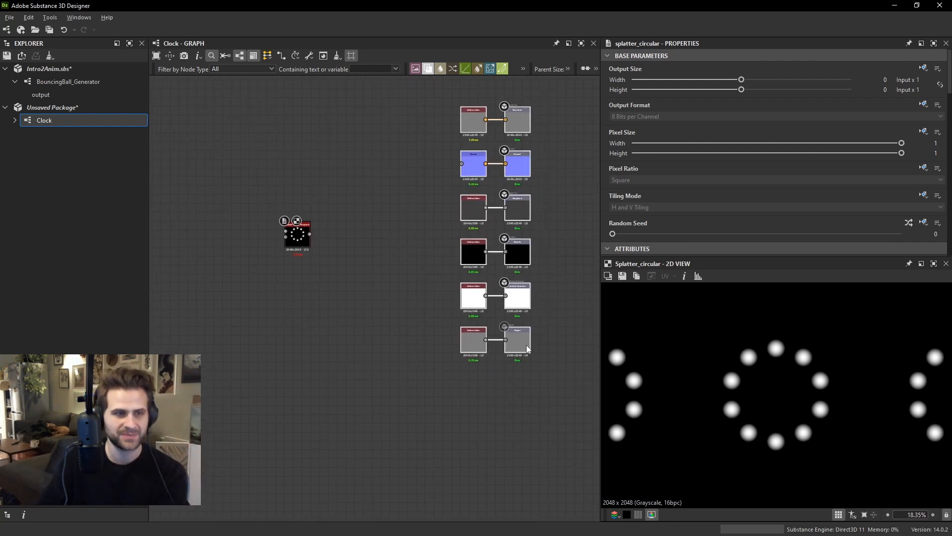
key("Delete")
key("space")
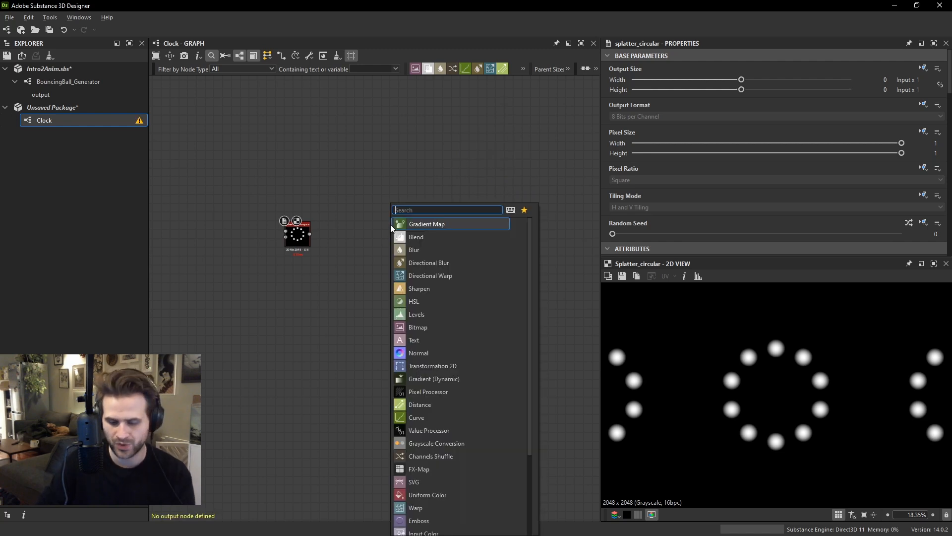
key("Escape")
scroll(402, 218, "up", 3)
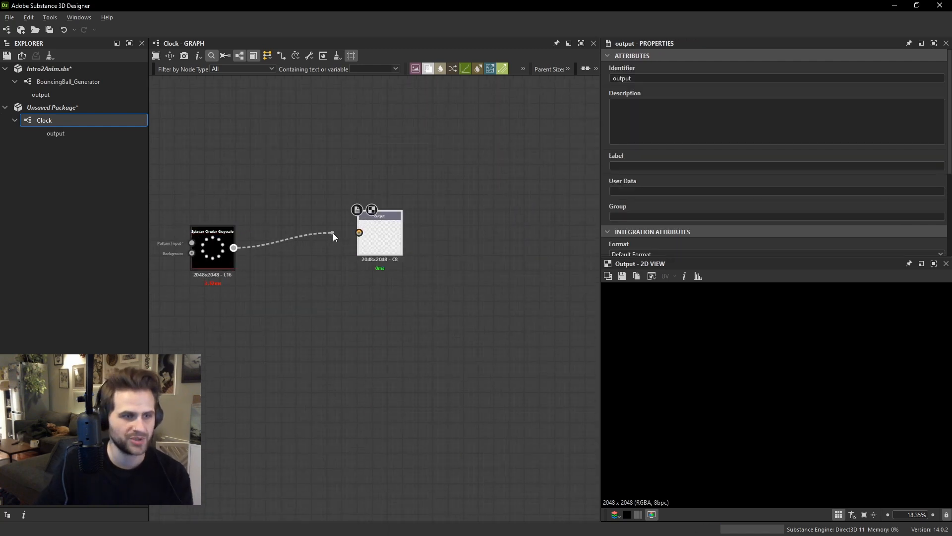
left_click_drag(334, 237, 359, 233)
Open the Splatter Circular Grayscale's properties and examine its ring of dots in the 2D view.
middle_click_drag(243, 231, 325, 240)
scroll(293, 257, "up", 1)
left_click(293, 257)
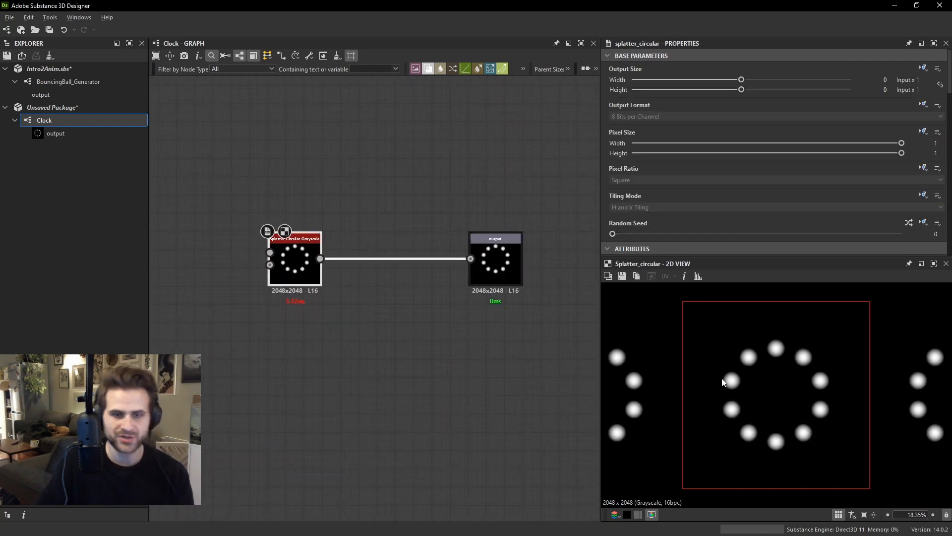
scroll(817, 395, "up", 1)
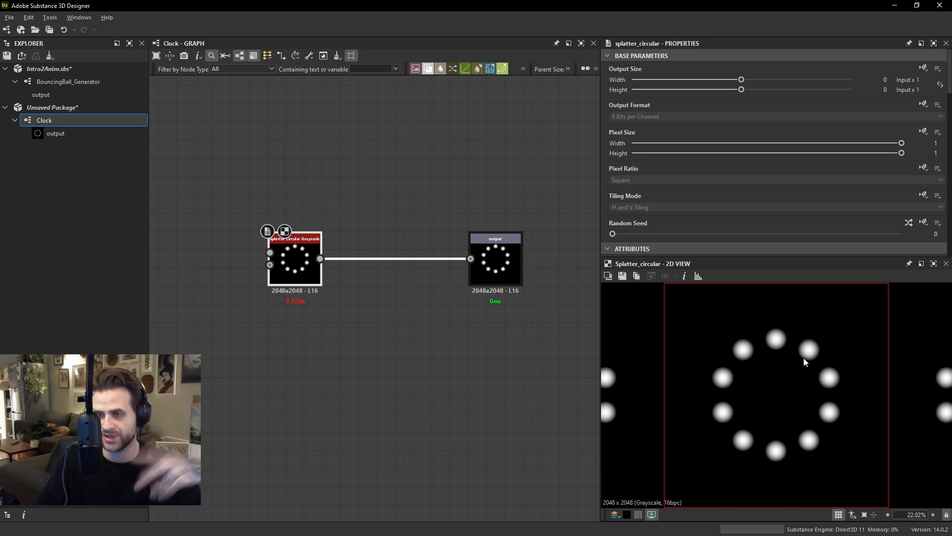
Add a Shape node to the Clock graph and place it in free space upstream of the Splatter Circular Grayscale.
scroll(794, 223, "down", 6)
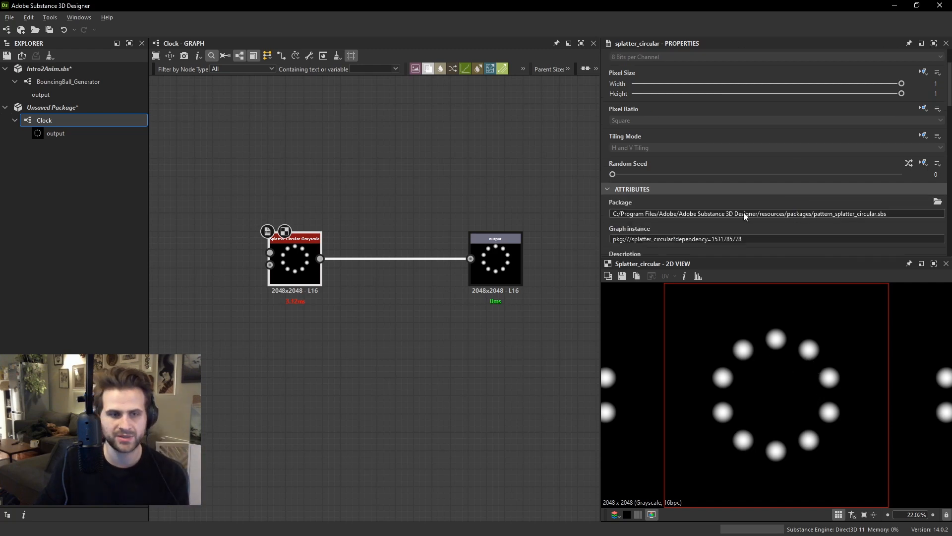
scroll(660, 172, "down", 2)
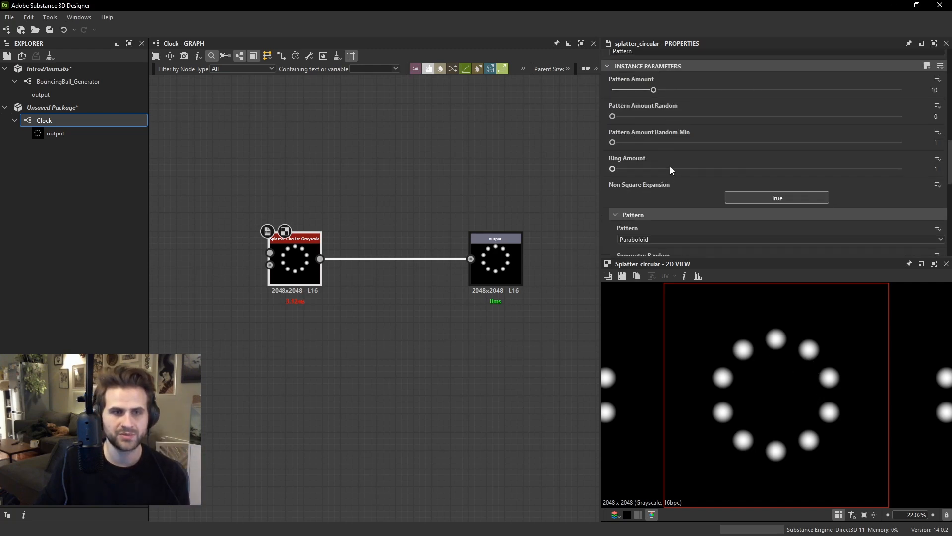
middle_click_drag(390, 200, 585, 230)
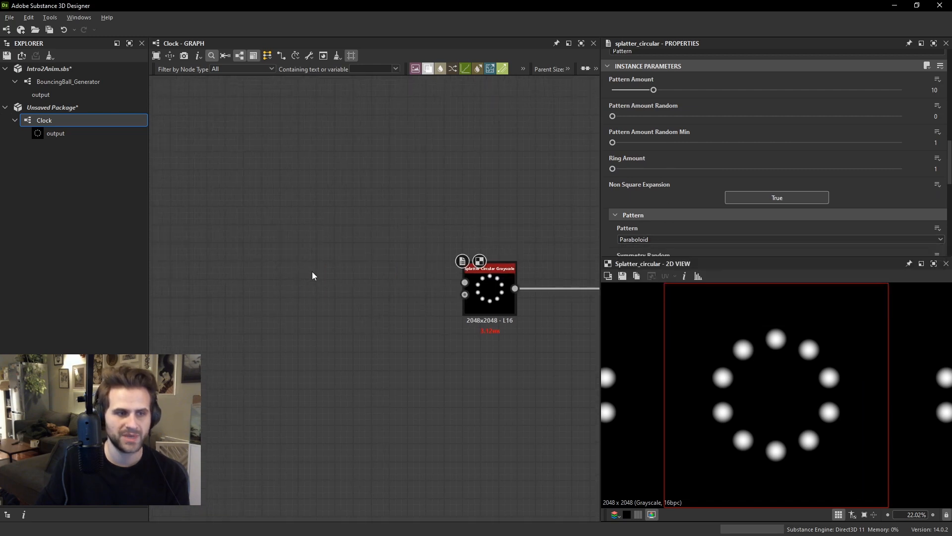
key("space")
type("shape")
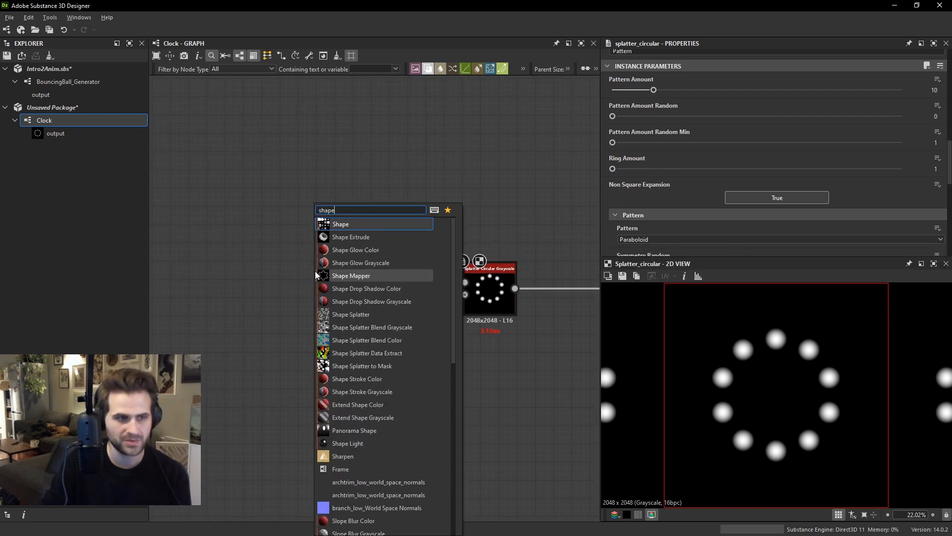
key("Return")
left_click_drag(299, 259, 281, 295)
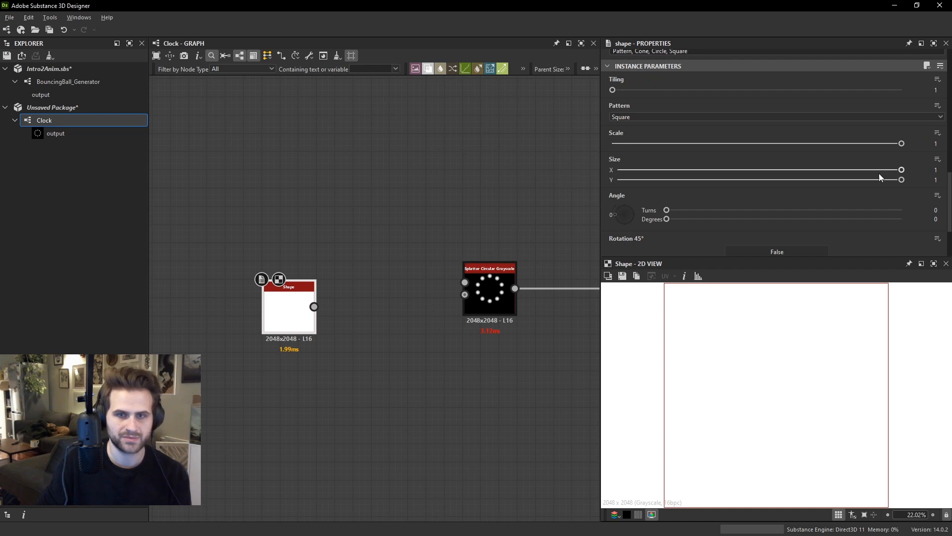
Add a Polygon 1 node beside the Shape node and set its Sides to 3 to form a triangle.
middle_click_drag(213, 369, 309, 353)
key("space")
type("pol")
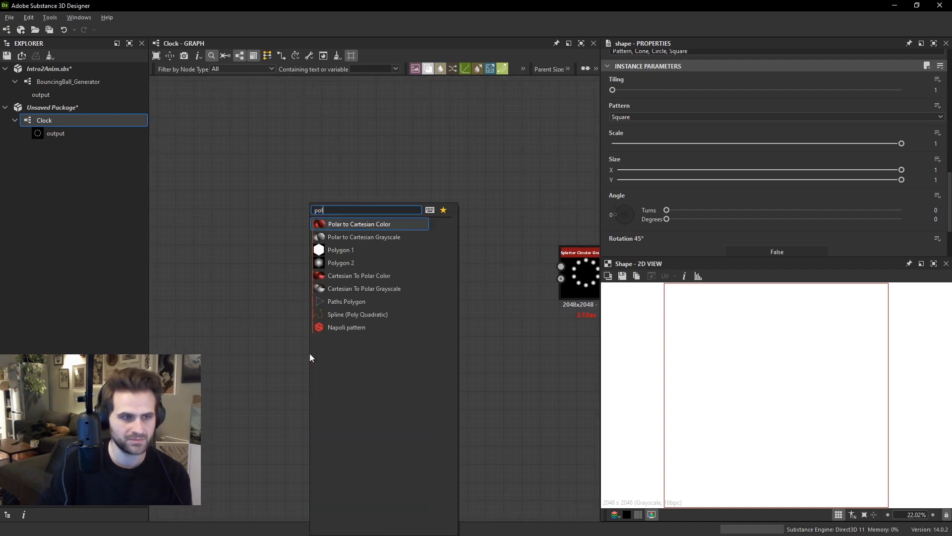
left_click(342, 249)
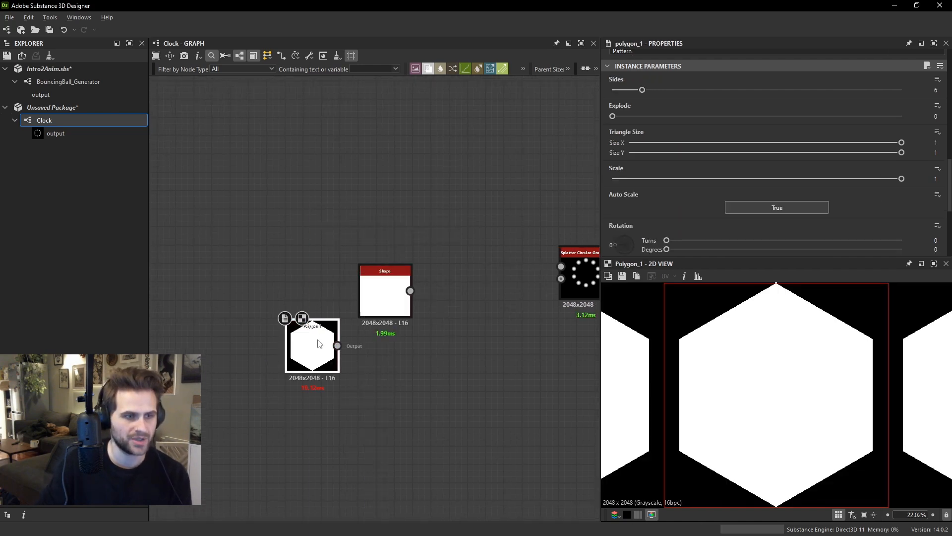
left_click_drag(319, 344, 300, 306)
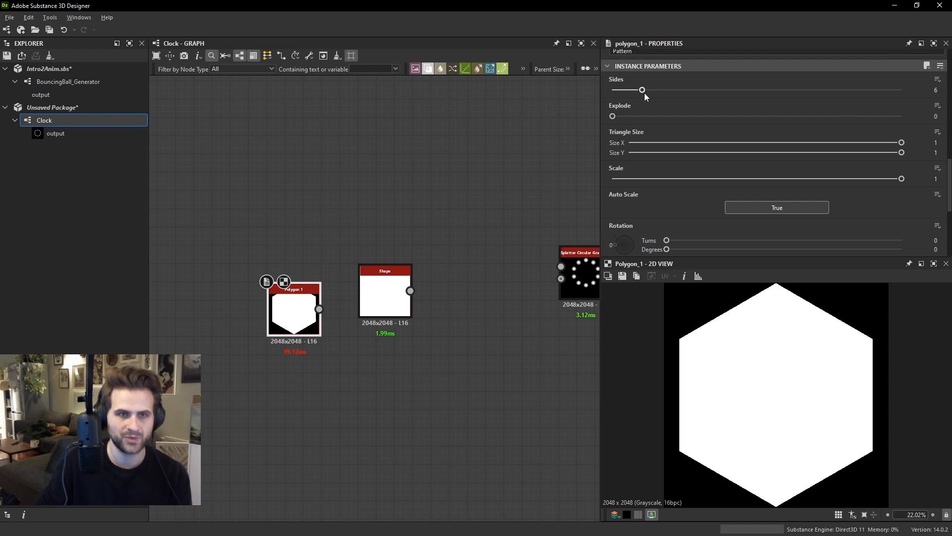
left_click_drag(643, 89, 609, 99)
Move the Shape node aside and add a Tile Generator Grayscale node fed by the Polygon 1 triangle.
left_click_drag(399, 279, 471, 278)
key("space")
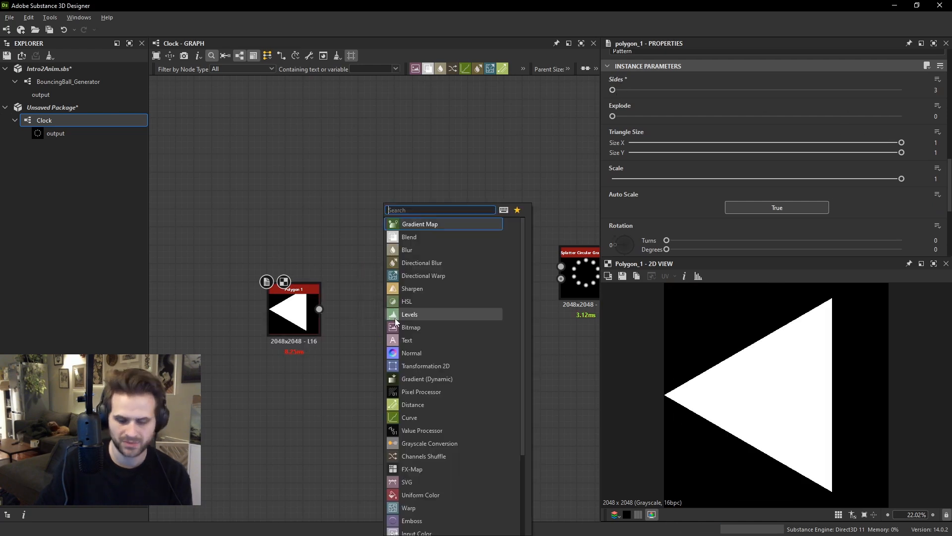
type("til e")
key("BackSpace")
key("BackSpace")
key("BackSpace")
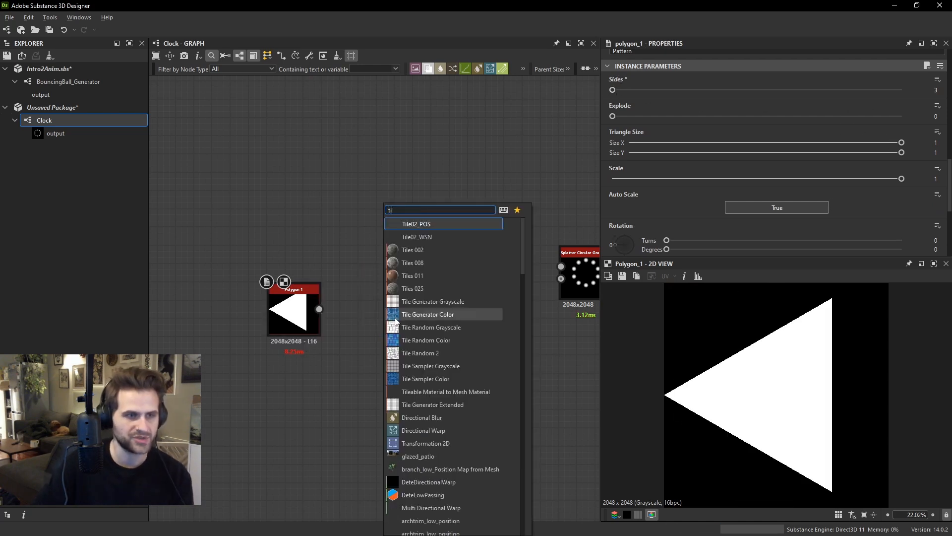
type("le")
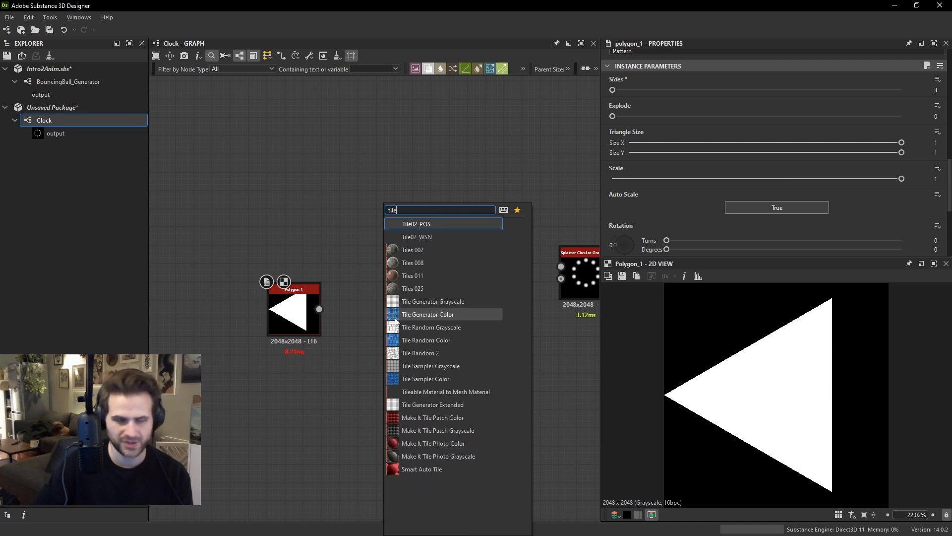
left_click(424, 301)
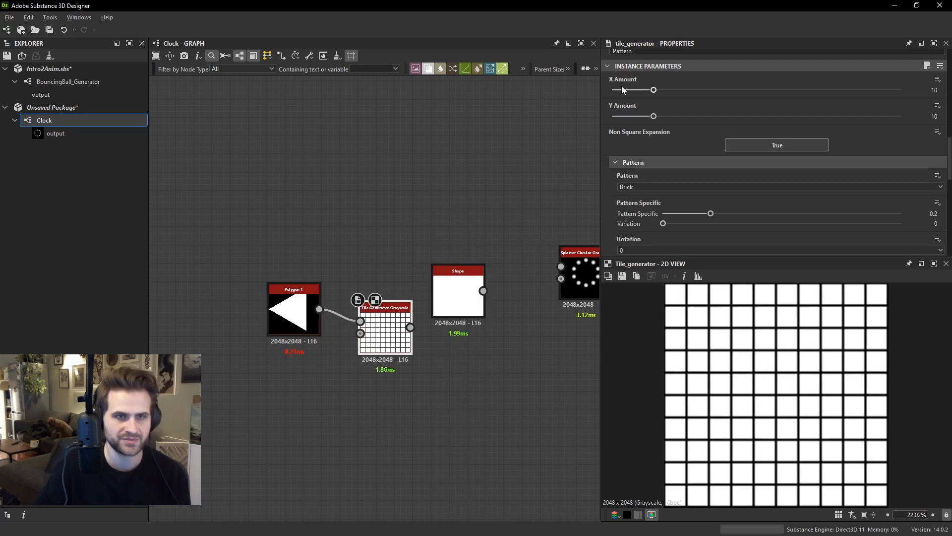
Set the Tile Generator's X Amount and Y Amount to 1 and its Pattern to Image Input.
left_click_drag(623, 90, 595, 90)
left_click_drag(646, 116, 520, 119)
left_click(648, 187)
left_click(649, 197)
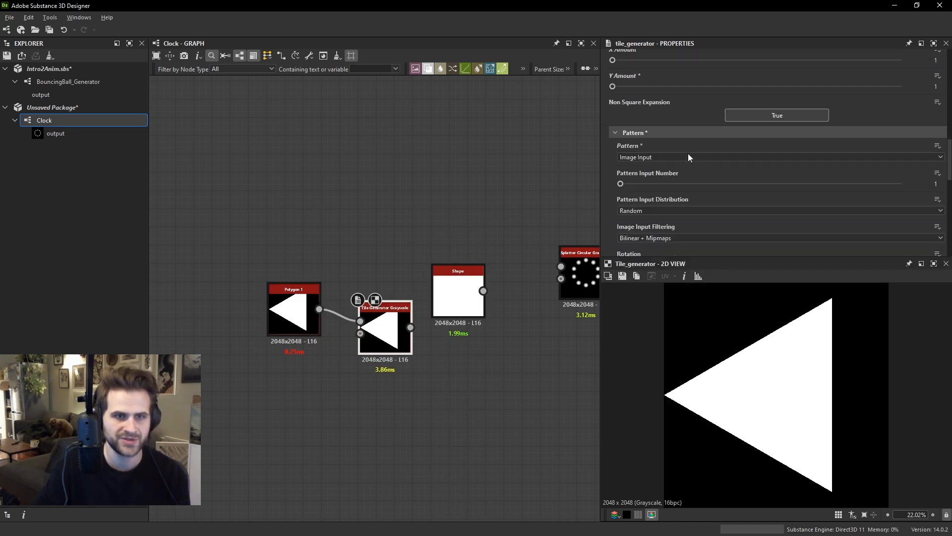
scroll(689, 155, "down", 4)
left_click(632, 158)
left_click(781, 212)
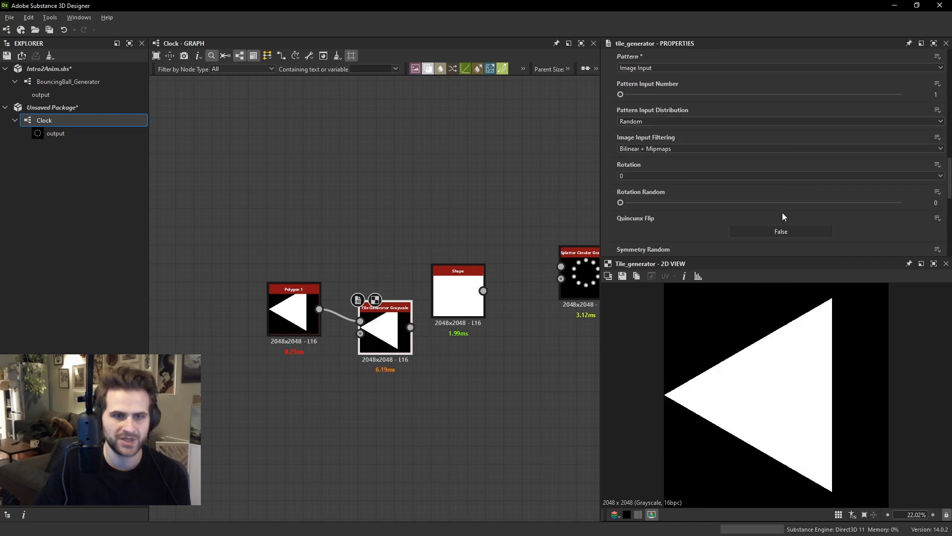
Set the triangle Tile Generator's Scale to 0.55 and its Global Offset X to about 0.8.
scroll(819, 215, "down", 5)
scroll(764, 208, "down", 2)
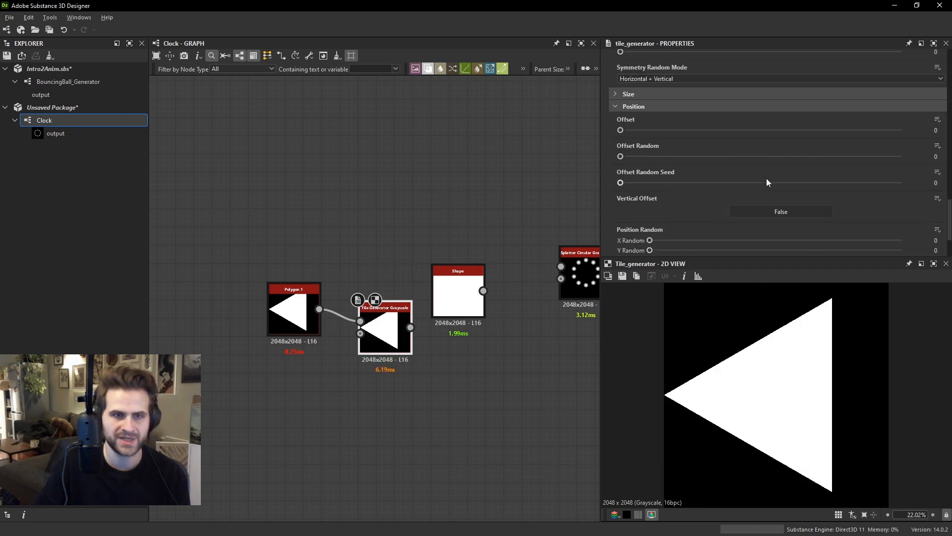
scroll(744, 168, "up", 2)
left_click(706, 154)
scroll(789, 200, "down", 1)
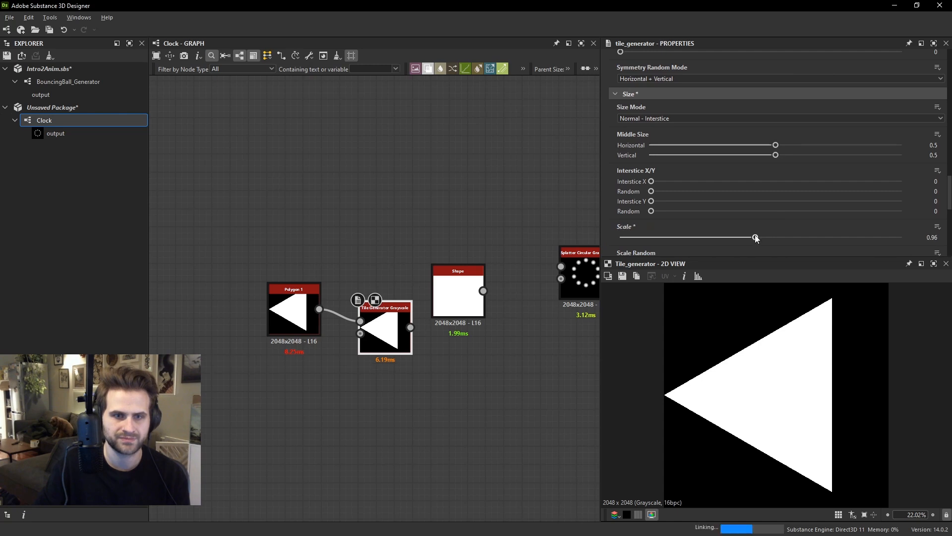
left_click_drag(756, 238, 698, 246)
scroll(693, 211, "down", 4)
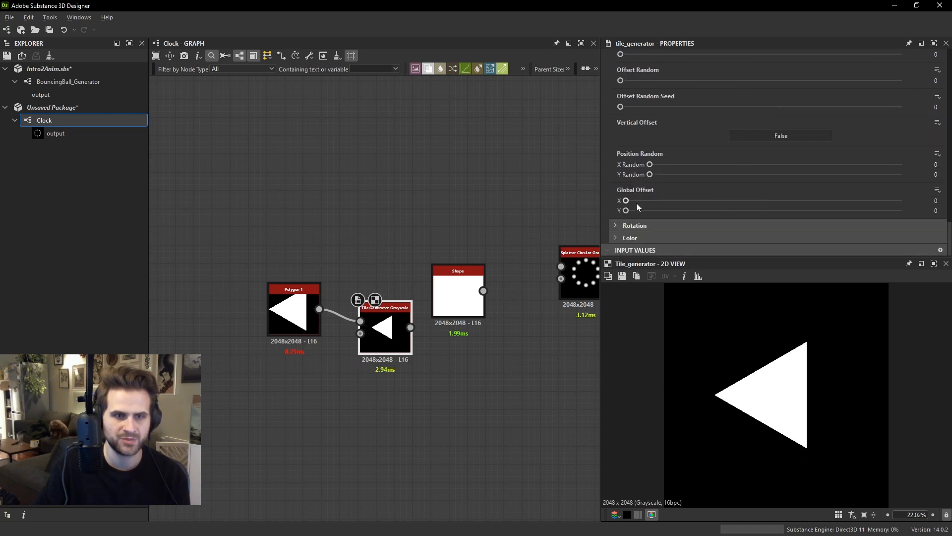
left_click_drag(627, 200, 844, 201)
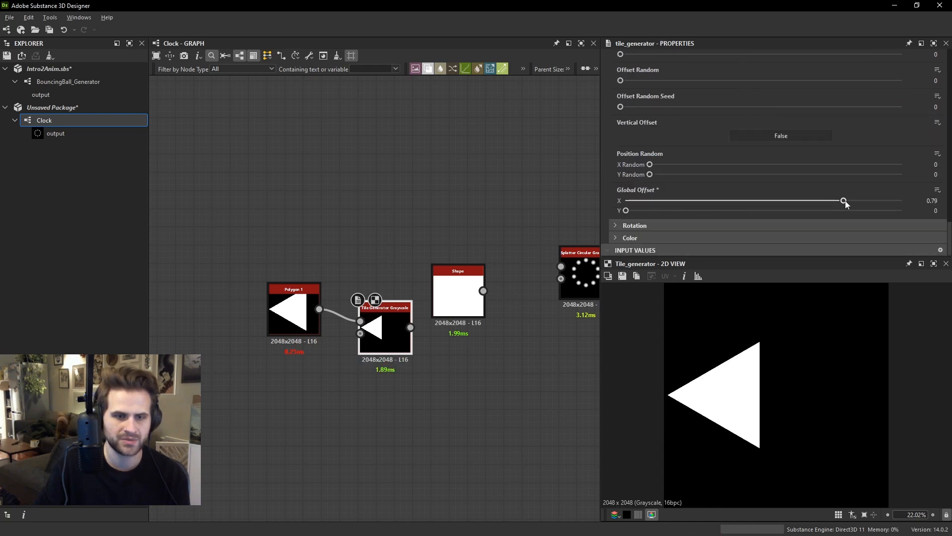
Add a Blend node after the triangle's Tile Generator, with the triangle as its background input.
left_click(346, 245)
left_click_drag(397, 322, 324, 236)
key("space")
left_click(387, 239)
left_click_drag(347, 238, 365, 276)
Place the Shape node above the triangle nodes and reduce its Size X and Y to form a flat rectangle.
left_click_drag(477, 297, 313, 187)
left_click(312, 188)
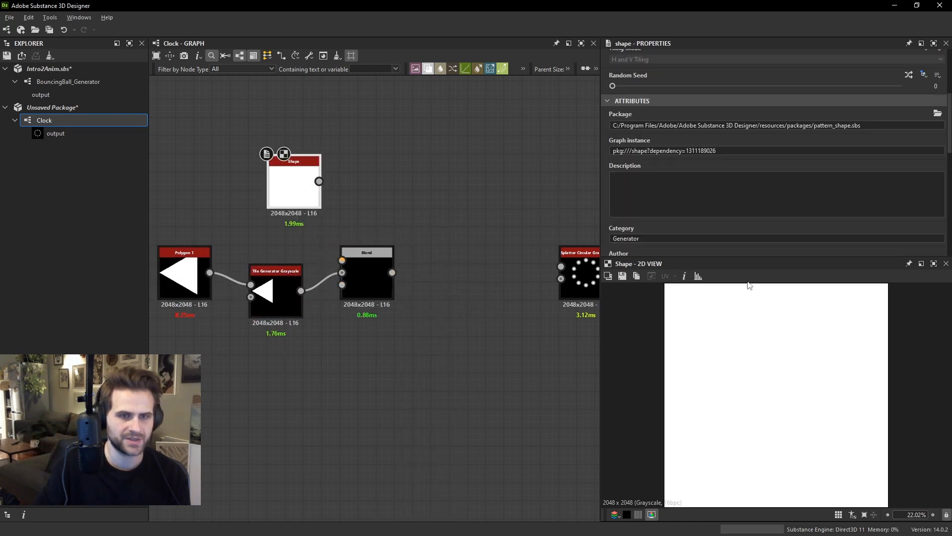
scroll(803, 210, "down", 5)
left_click_drag(849, 152, 722, 165)
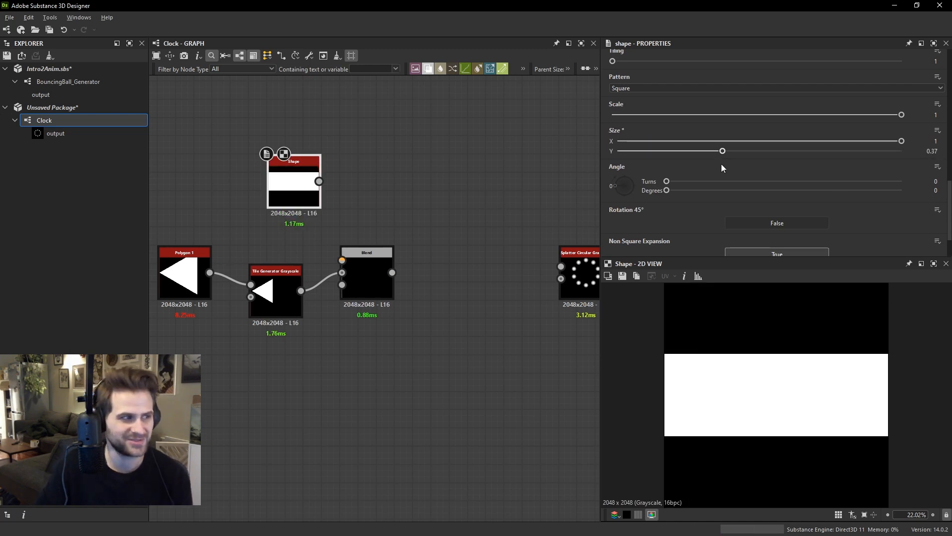
left_click_drag(899, 115, 915, 111)
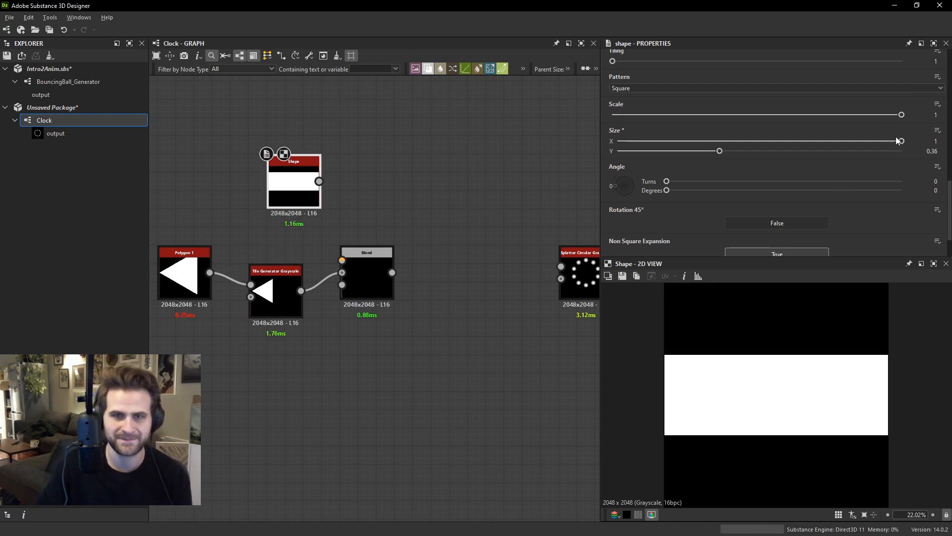
left_click_drag(873, 138, 830, 147)
left_click_drag(719, 151, 692, 155)
Duplicate the Tile Generator, feed it the Shape rectangle, and connect its output to the Blend's foreground.
left_click_drag(300, 193, 331, 180)
double_click(277, 288)
key("ctrl+d")
left_click_drag(264, 163, 306, 175)
left_click_drag(319, 181, 282, 199)
left_click_drag(253, 172, 216, 171)
left_click_drag(298, 192, 365, 261)
Set the Blend node's blending mode to Add (Linear Dodge) and show its result in the 2D view.
left_click(365, 261)
left_click(620, 151)
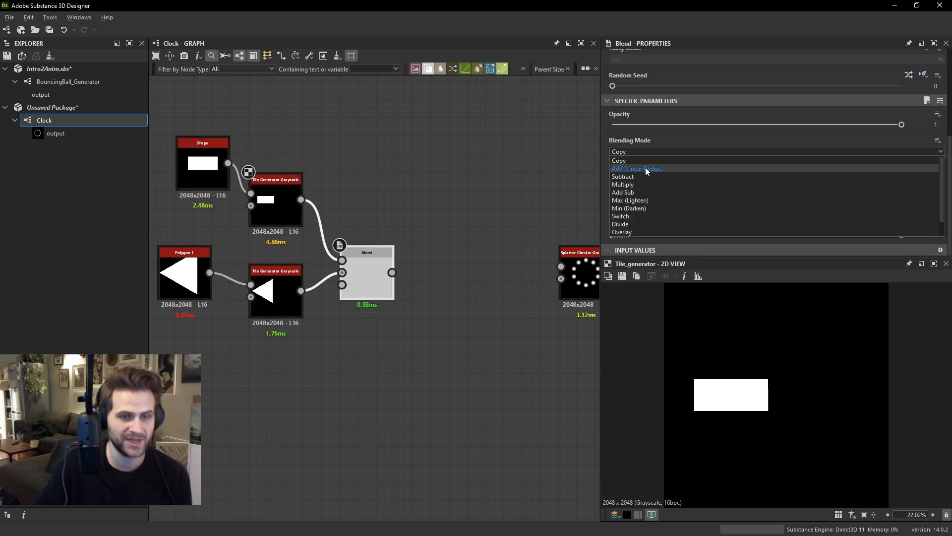
left_click(646, 169)
left_click(277, 201)
middle_click_drag(277, 201, 315, 219)
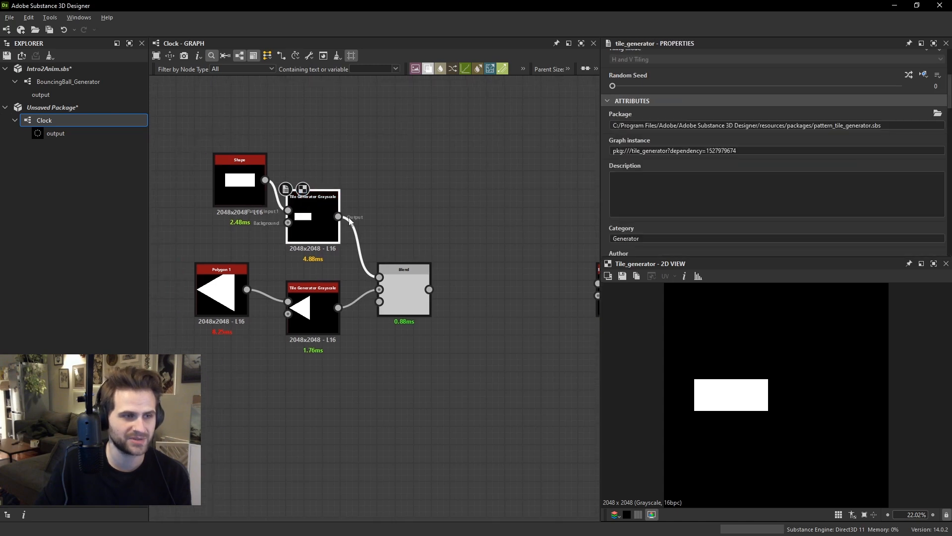
left_click(408, 299)
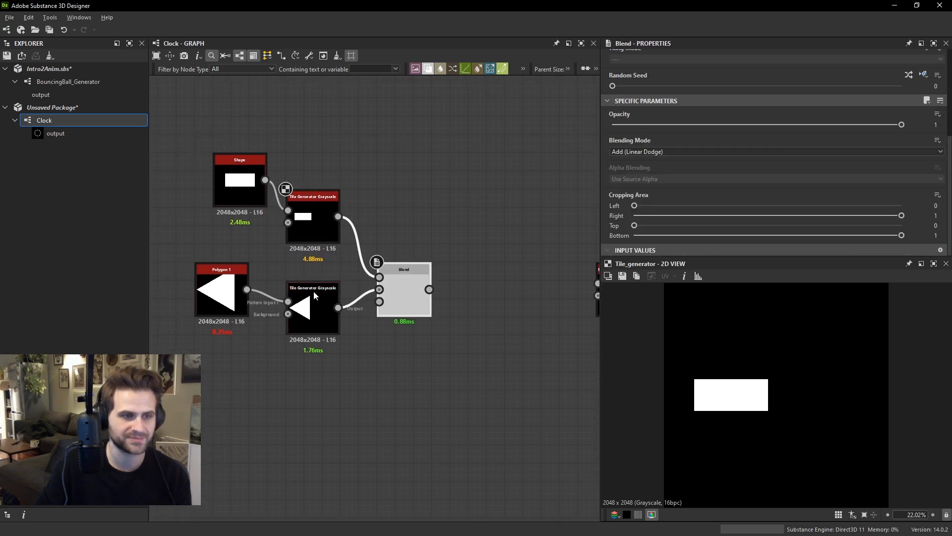
double_click(394, 285)
Reduce the Scale of the triangle's Tile Generator to make the arrowhead smaller.
left_click(300, 228)
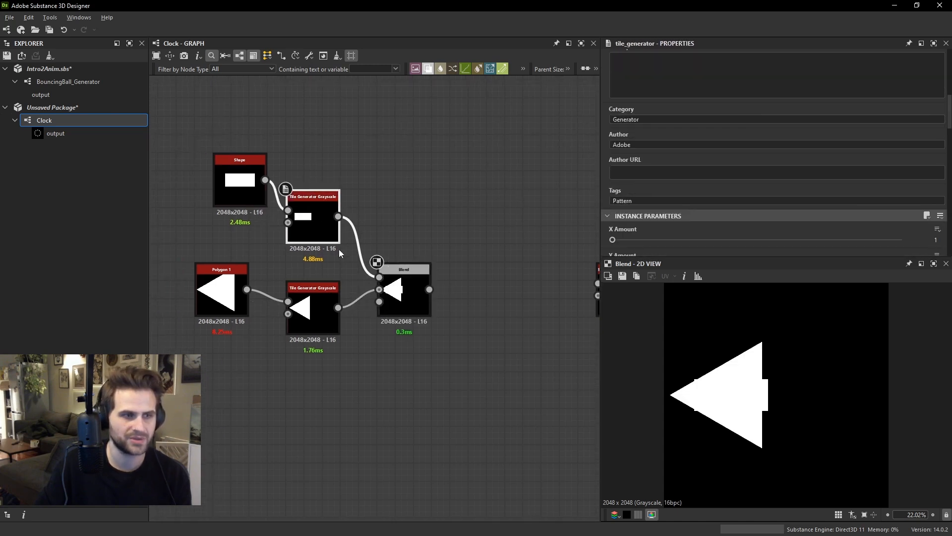
left_click(313, 298)
scroll(789, 179, "down", 6)
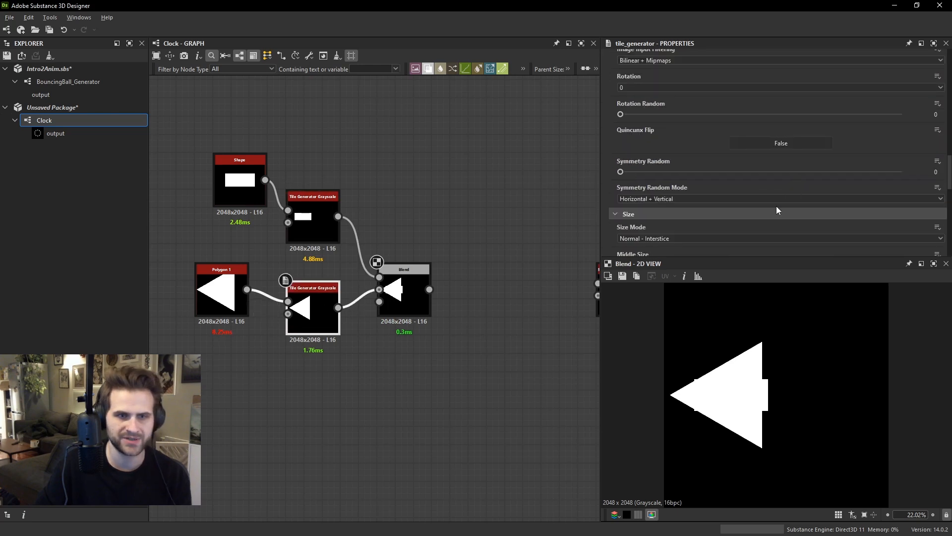
left_click_drag(703, 237, 671, 246)
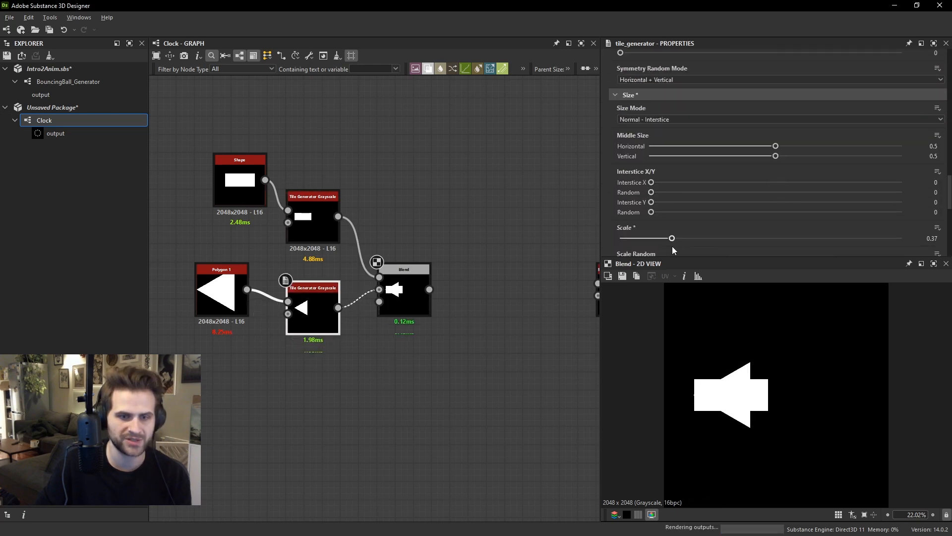
Adjust the rectangle Tile Generator's Global Offset X to move the rectangle behind the arrowhead's flat side.
left_click(320, 230)
scroll(780, 178, "down", 4)
scroll(764, 176, "down", 3)
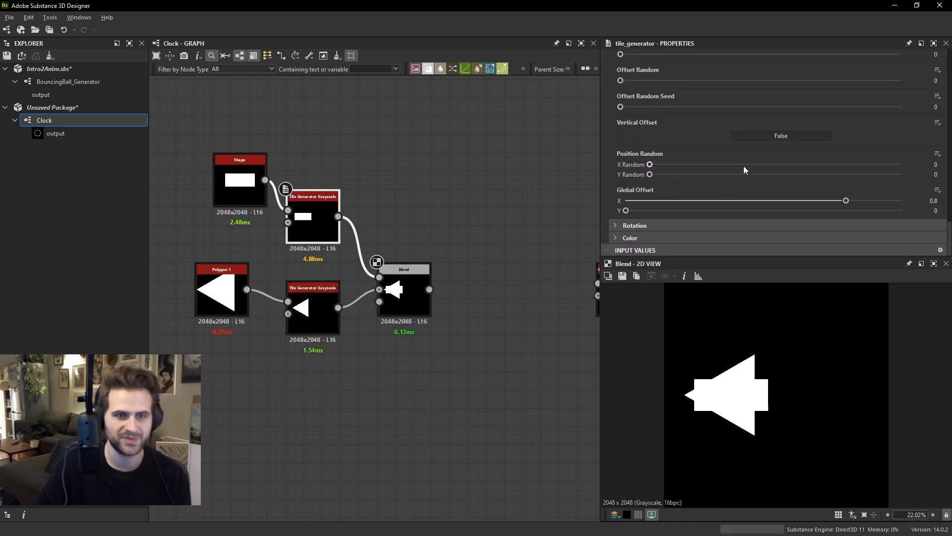
left_click_drag(846, 201, 677, 201)
Switch the rectangle Tile Generator's Size Mode to Normal - Size.
scroll(716, 165, "up", 4)
scroll(716, 166, "up", 3)
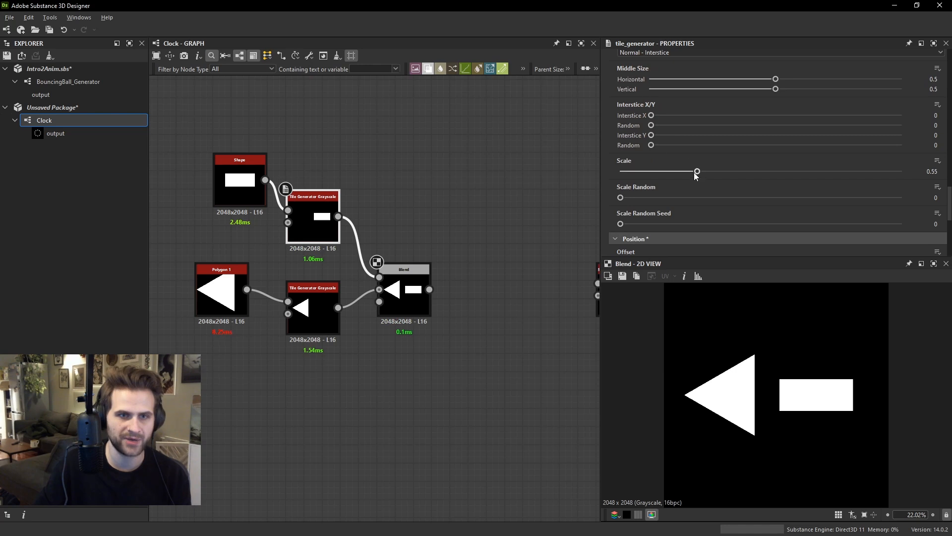
left_click_drag(664, 115, 602, 113)
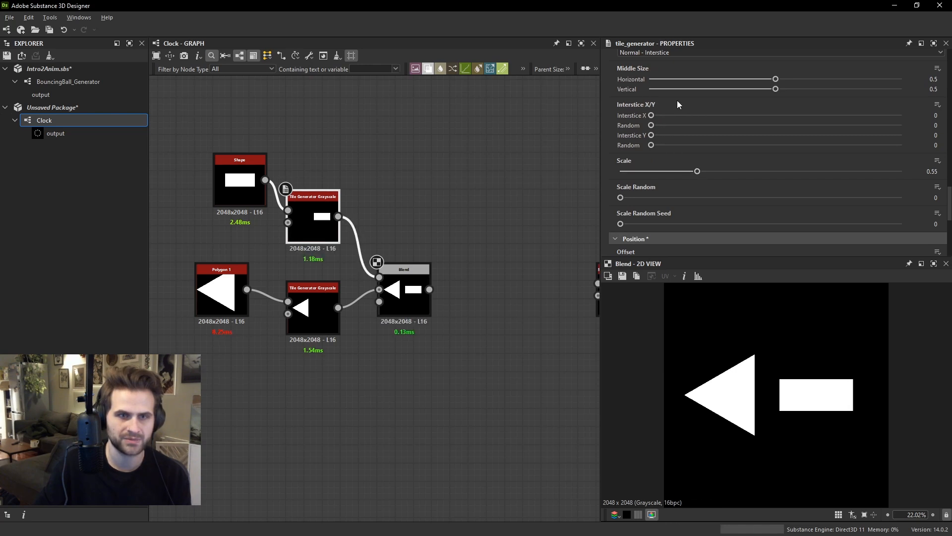
scroll(677, 100, "up", 2)
left_click(645, 112)
left_click(652, 127)
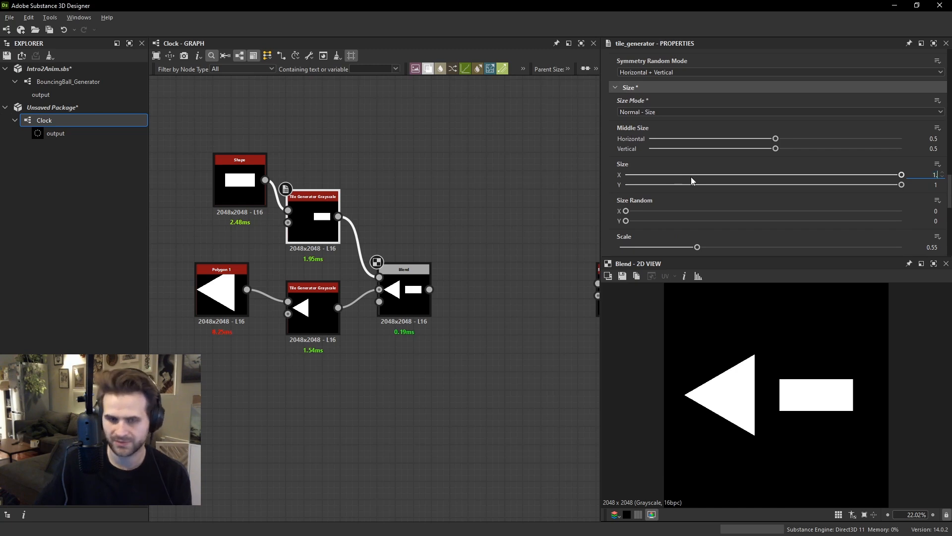
Stretch the rectangle's Size X to 1.94 so the shaft joins the arrowhead and reaches the image edge.
type("6")
key("Return")
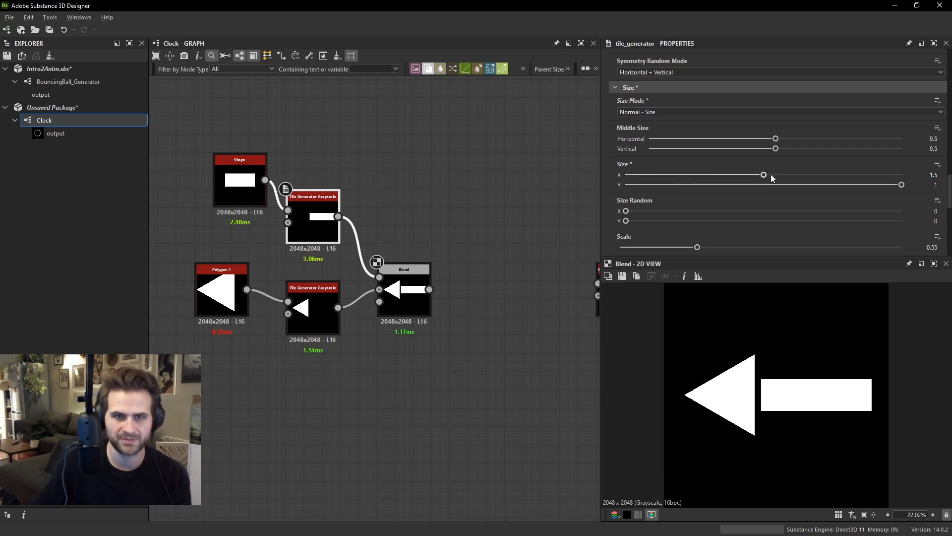
left_click_drag(776, 177, 805, 174)
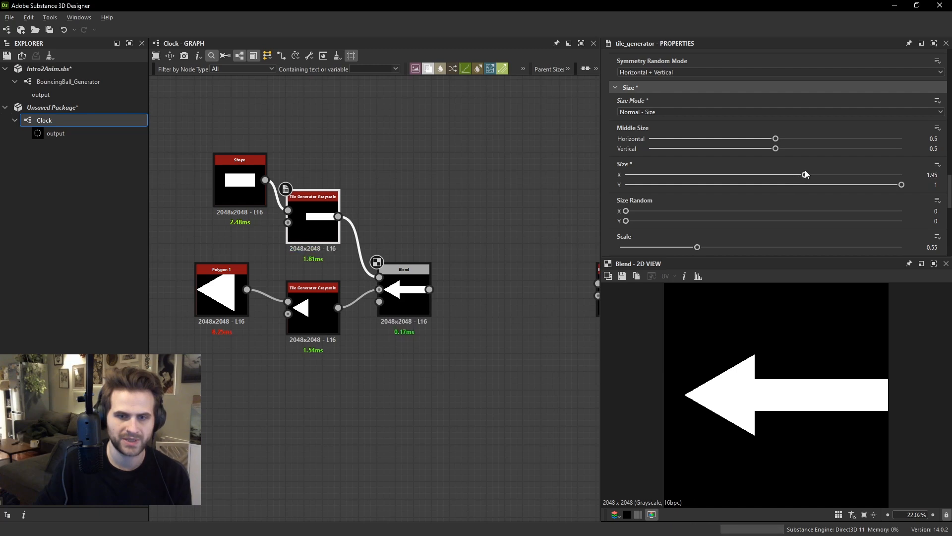
scroll(802, 393, "down", 2)
scroll(813, 388, "up", 2)
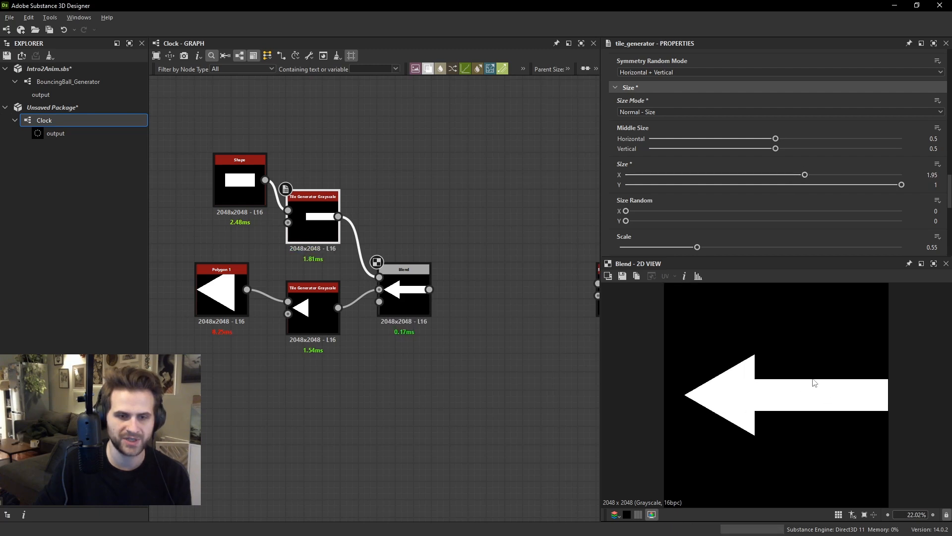
left_click_drag(809, 177, 805, 179)
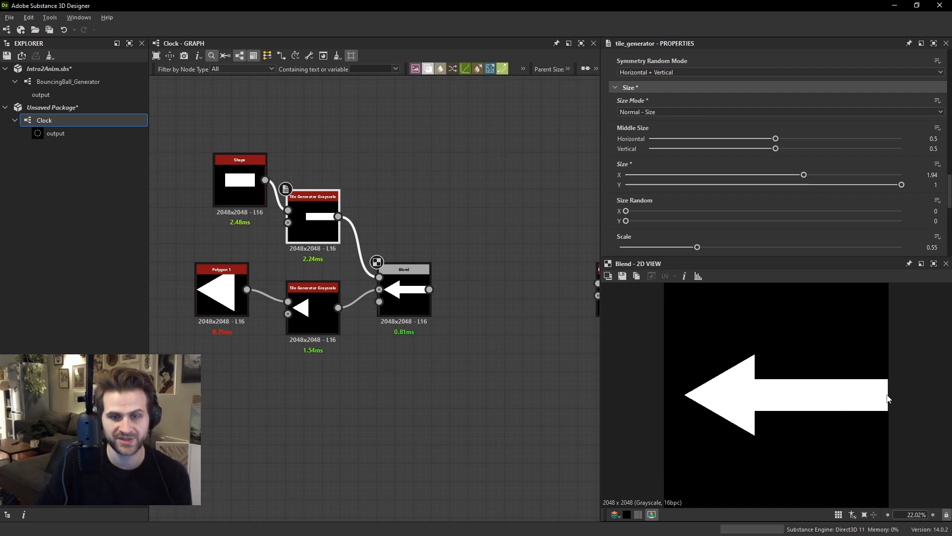
Add a Tile Generator Grayscale node after the Blend and connect the arrow to its pattern input.
middle_click_drag(504, 281, 453, 297)
key("space")
type("splatter")
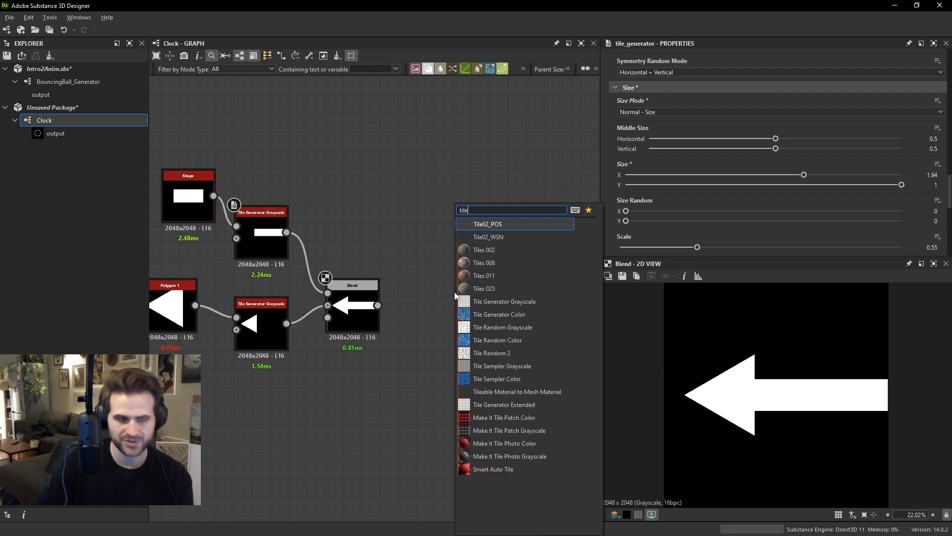
left_click(555, 222)
left_click_drag(378, 304, 449, 276)
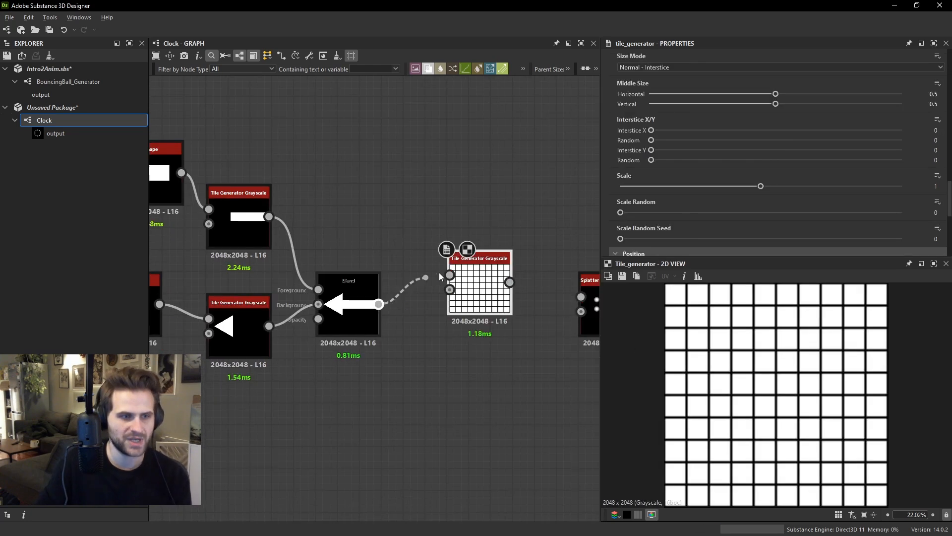
left_click_drag(488, 284, 467, 293)
Set the new Tile Generator's X Amount and Y Amount to 1 and its Pattern to Image Input.
scroll(716, 129, "up", 6)
scroll(650, 105, "up", 5)
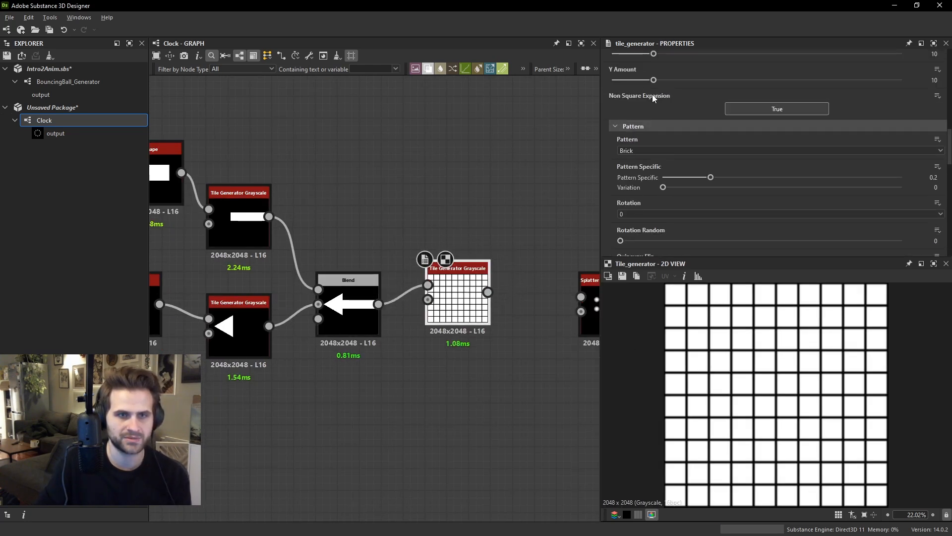
left_click_drag(645, 142, 613, 169)
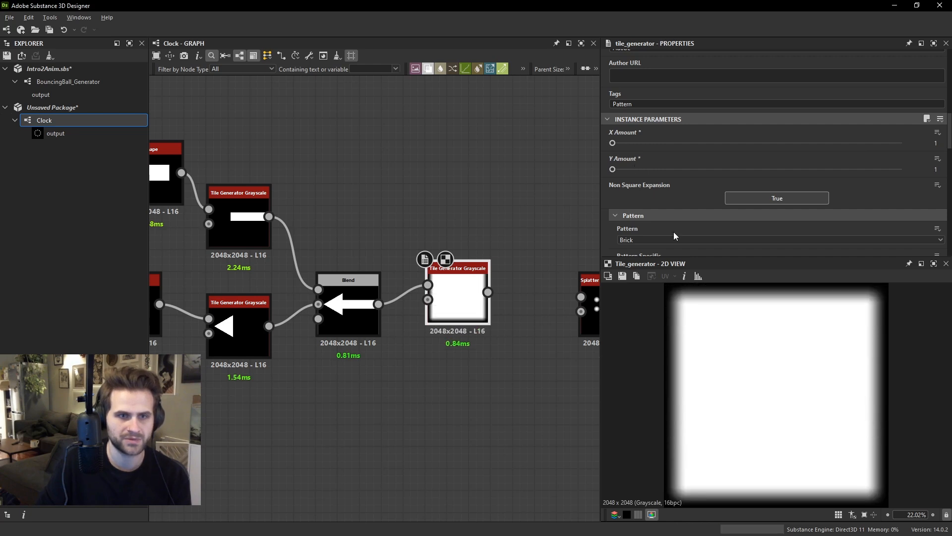
left_click(673, 239)
left_click(657, 248)
Set the new Tile Generator's Scale to 0.5 and Global Offset X to 0.75 to put the arrow's tail at the image centre.
scroll(717, 163, "down", 5)
scroll(744, 189, "down", 5)
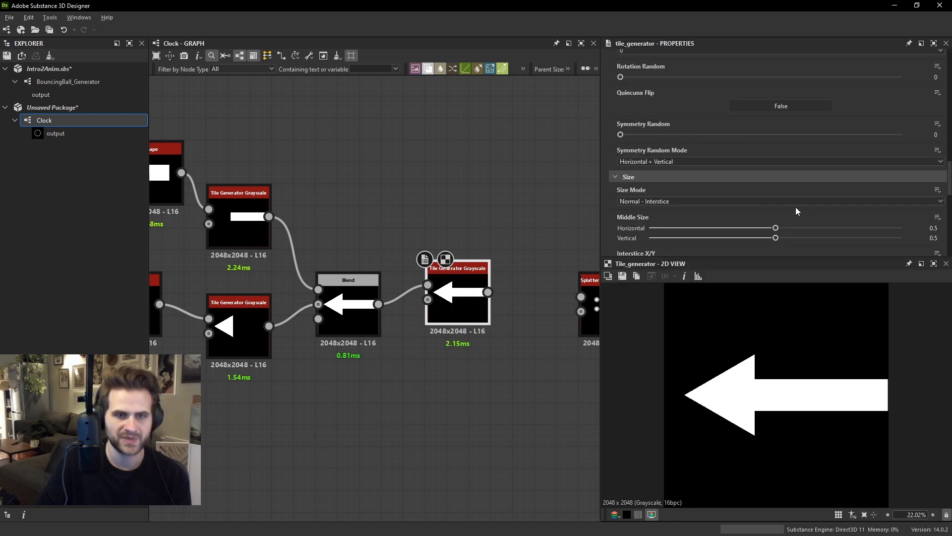
type("0.5")
key("Return")
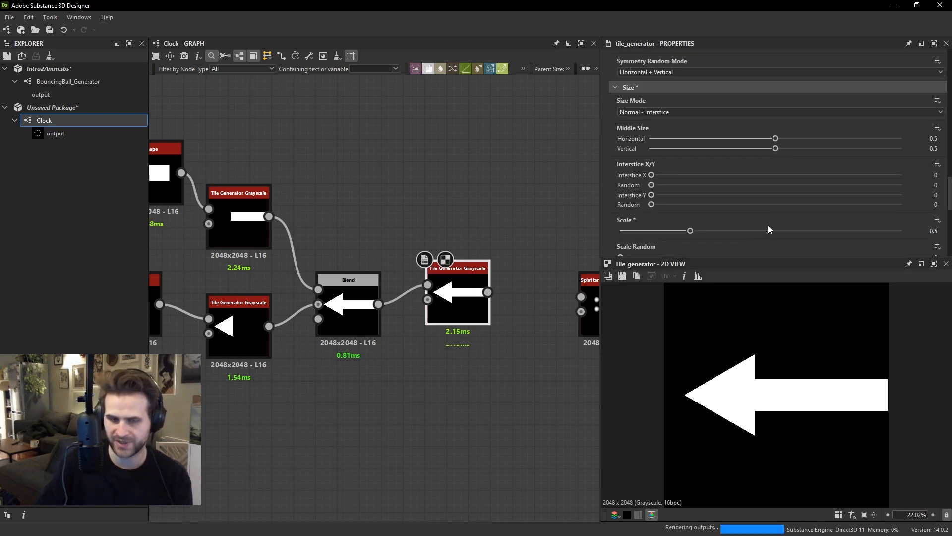
scroll(793, 203, "down", 7)
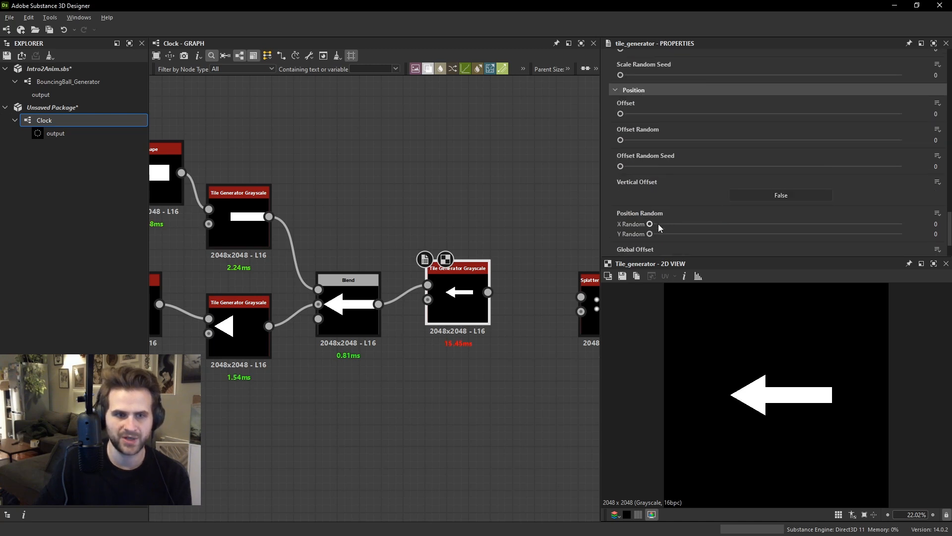
scroll(659, 224, "down", 1)
left_click_drag(634, 231, 834, 235)
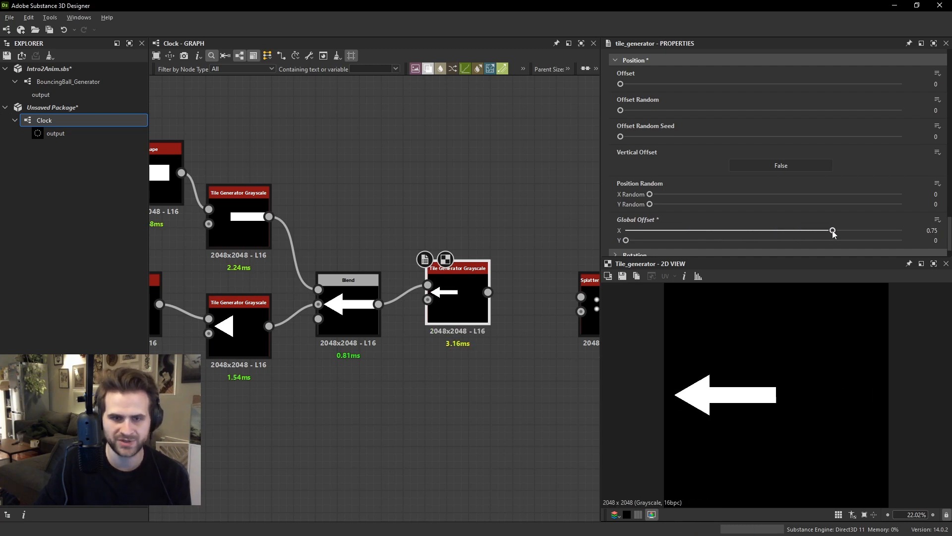
Add a Transformation 2D node between the arrow's Tile Generator and Splatter Circular, and feed the offset arrow into it.
scroll(517, 292, "down", 3)
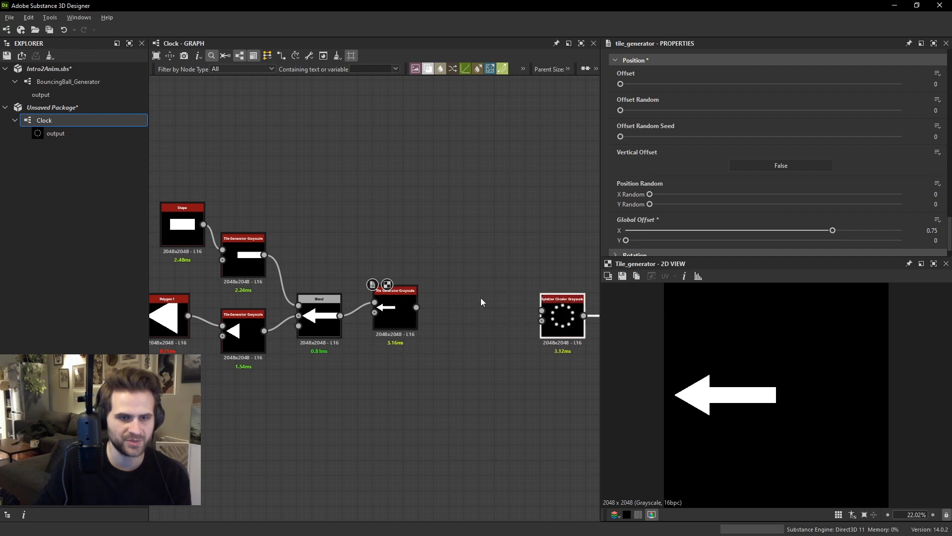
key("space")
type("t")
left_click(515, 238)
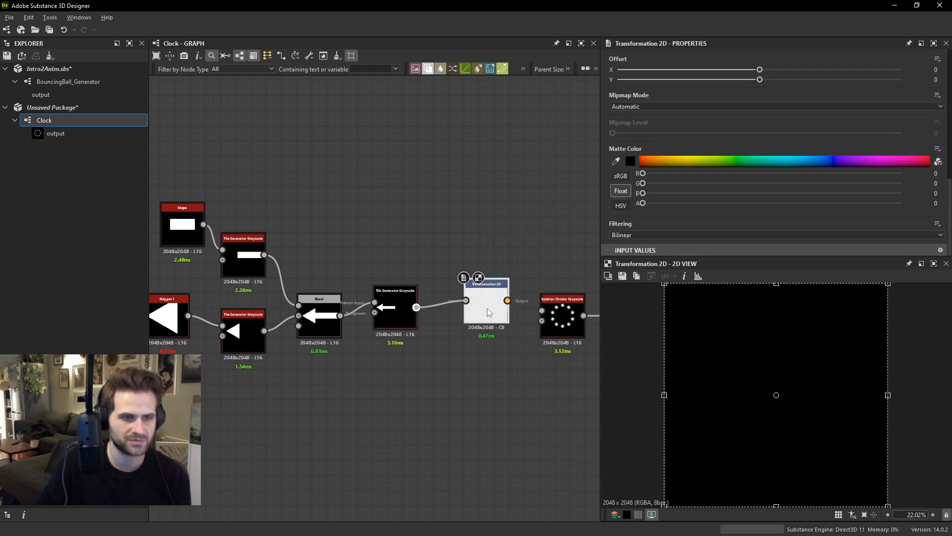
left_click_drag(488, 312, 486, 310)
left_click_drag(484, 305, 480, 318)
scroll(736, 395, "up", 4)
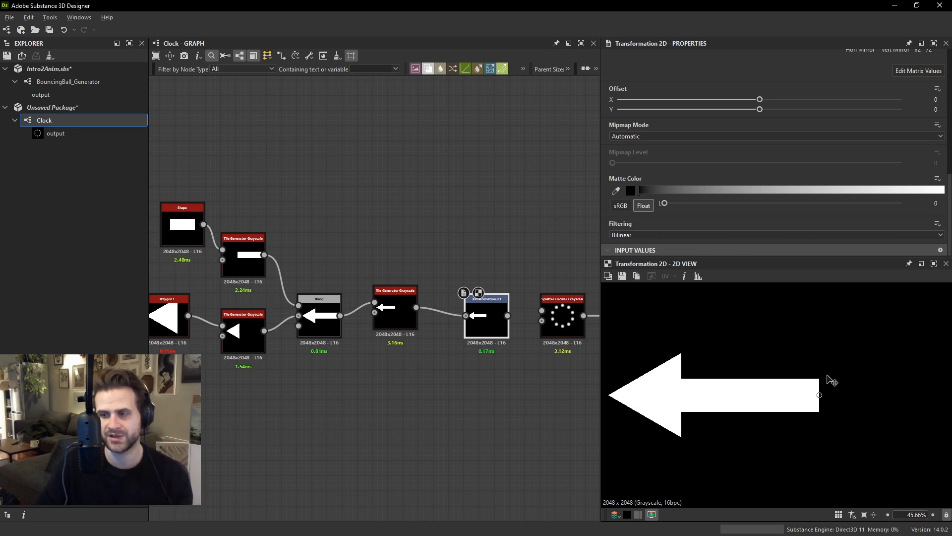
mouse_move(487, 320)
left_mouse_down()
mouse_move(472, 306)
mouse_move(474, 324)
left_mouse_up()
Rotate the arrow 90° clockwise in the Transformation 2D node.
scroll(877, 110, "up", 2)
scroll(891, 116, "up", 3)
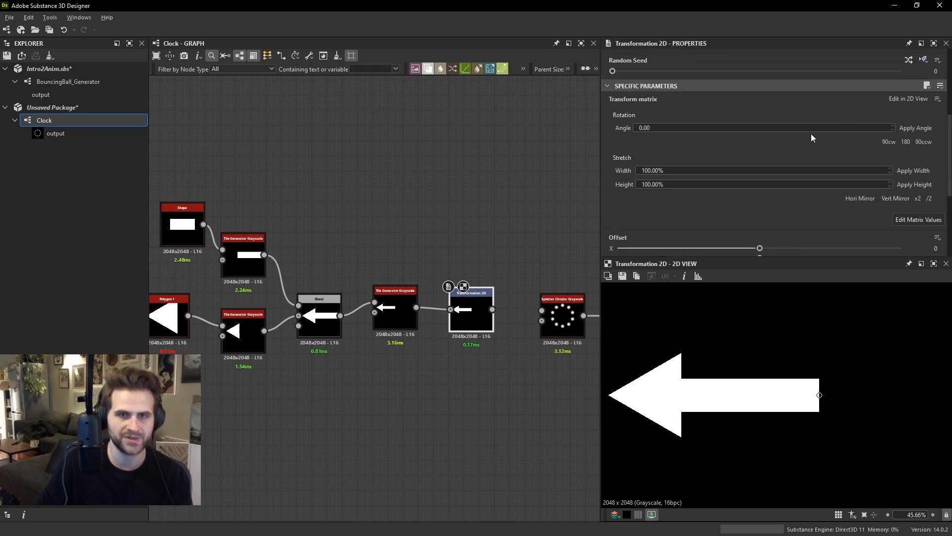
left_click(888, 141)
key("f")
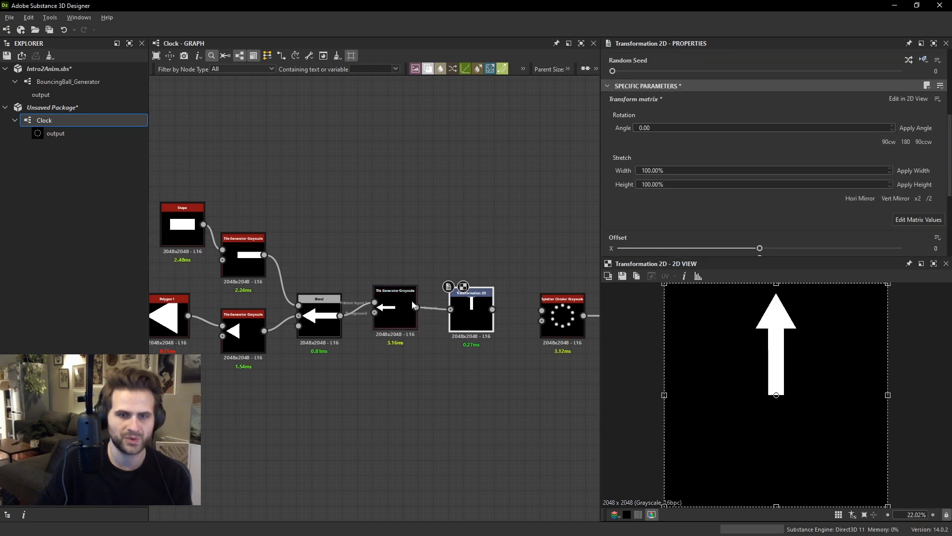
Connect the Transformation 2D output to Splatter Circular's pattern input and display that node's parameters.
middle_click_drag(500, 307, 433, 306)
scroll(434, 306, "up", 1)
left_click_drag(424, 308, 505, 316)
left_click(507, 303)
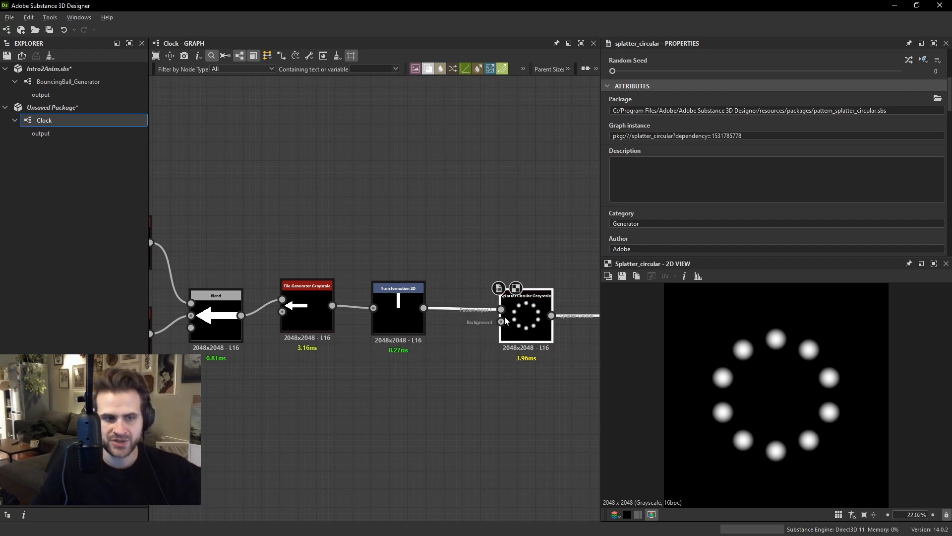
Set Splatter Circular's Pattern to Image Input.
scroll(730, 183, "down", 6)
scroll(709, 181, "down", 4)
scroll(650, 144, "up", 1)
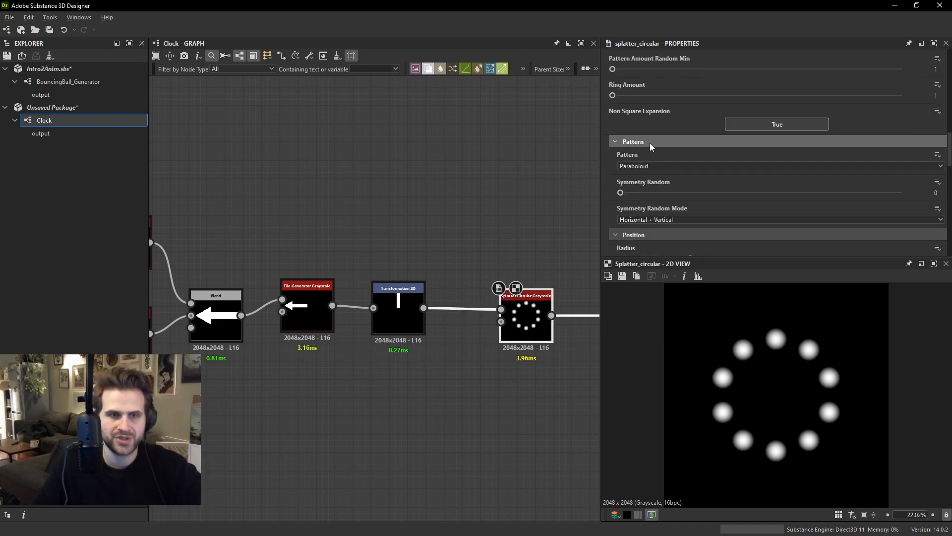
left_click(655, 165)
left_click(653, 179)
Set Splatter Circular's Pattern Amount to 1 and its Radius to 0 to leave one arrow at the centre.
scroll(689, 167, "up", 4)
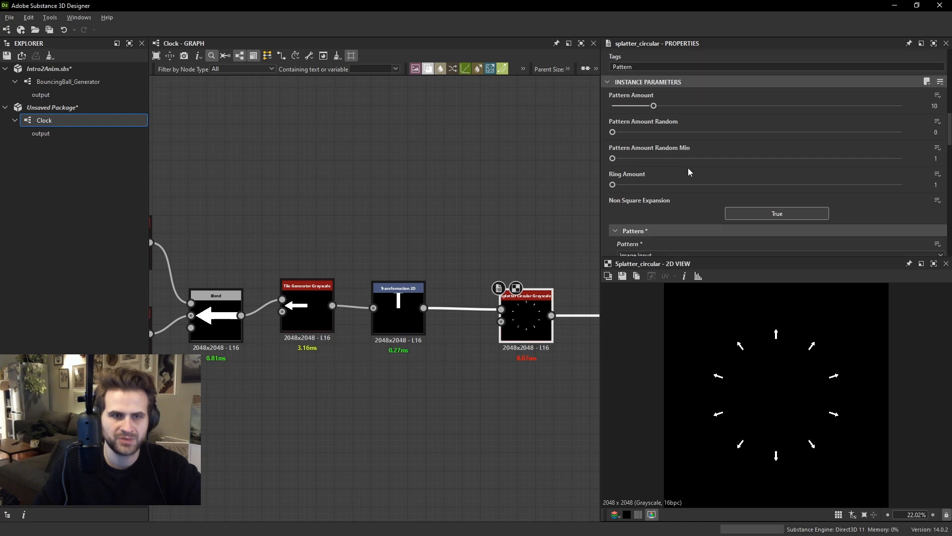
left_click_drag(653, 135, 572, 143)
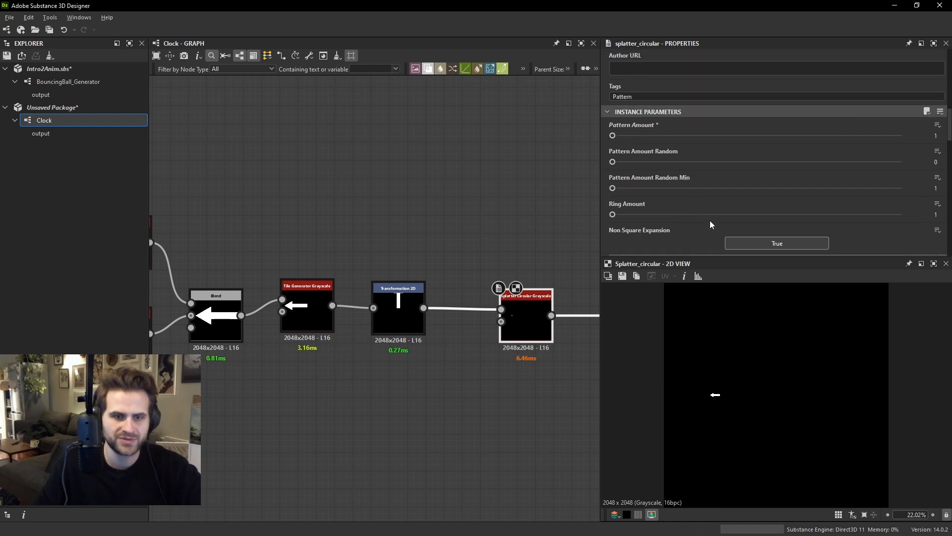
scroll(721, 186, "down", 6)
left_click_drag(690, 104, 577, 110)
Raise Splatter Circular's Scale to 10 to enlarge the arrow.
scroll(725, 186, "down", 5)
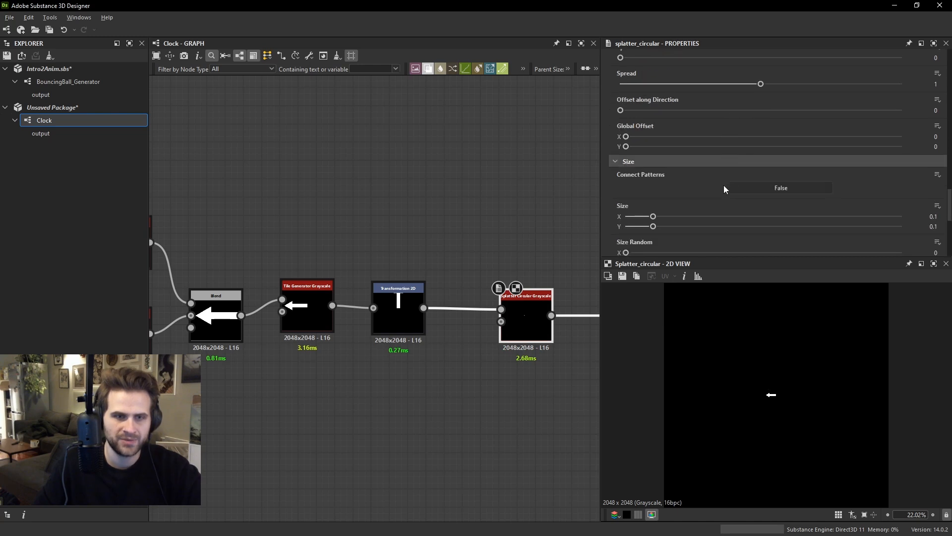
left_click_drag(769, 199, 882, 200)
left_click_drag(772, 198, 910, 192)
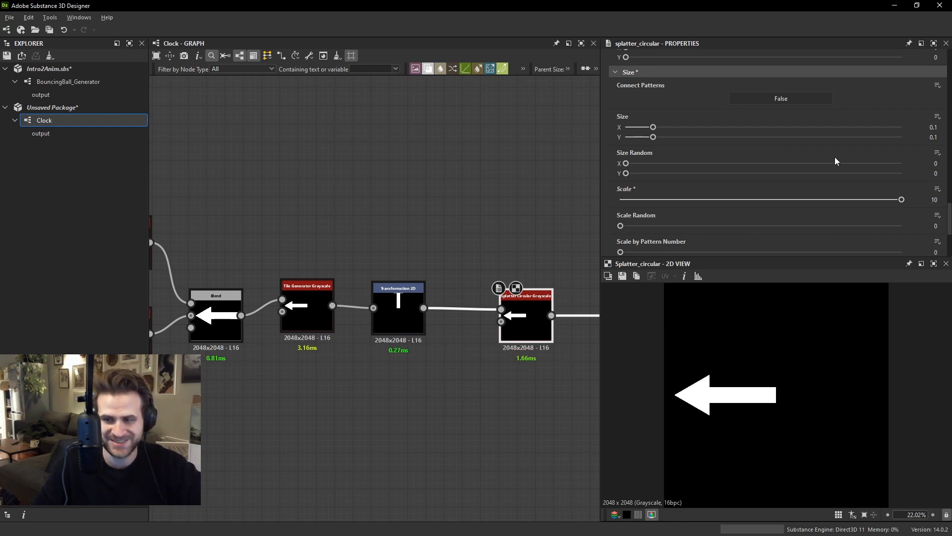
Rotate the arrow another 90° clockwise in the Transformation 2D node so the splattered clock hand points up.
scroll(719, 180, "down", 3)
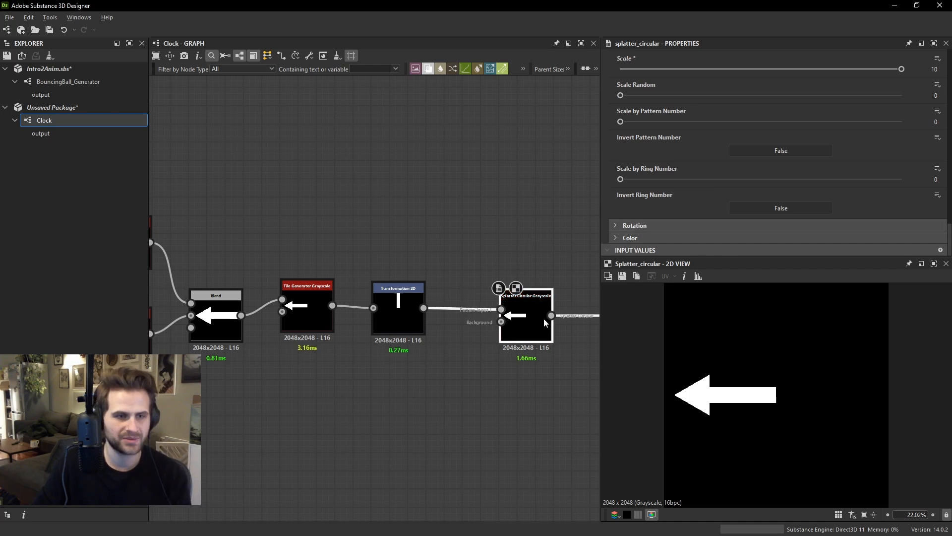
left_click(381, 321)
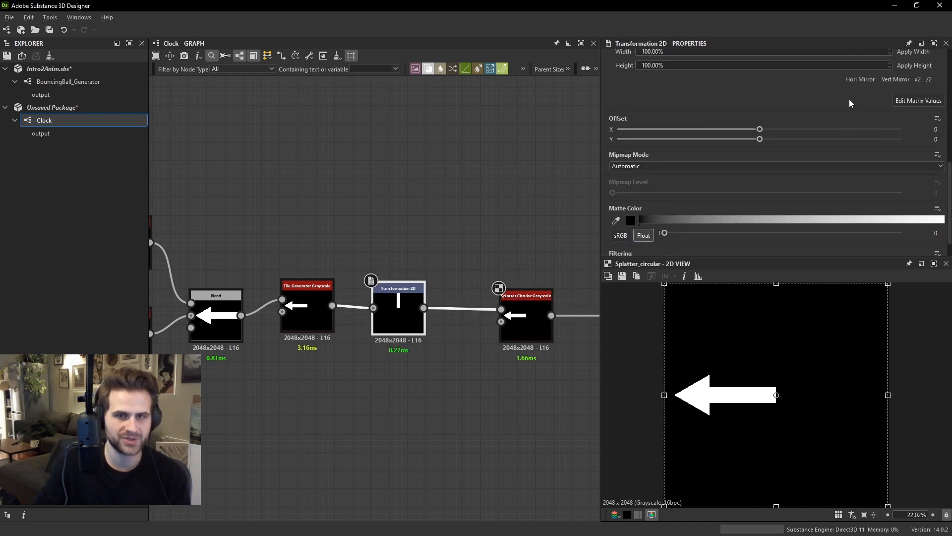
scroll(863, 119, "up", 2)
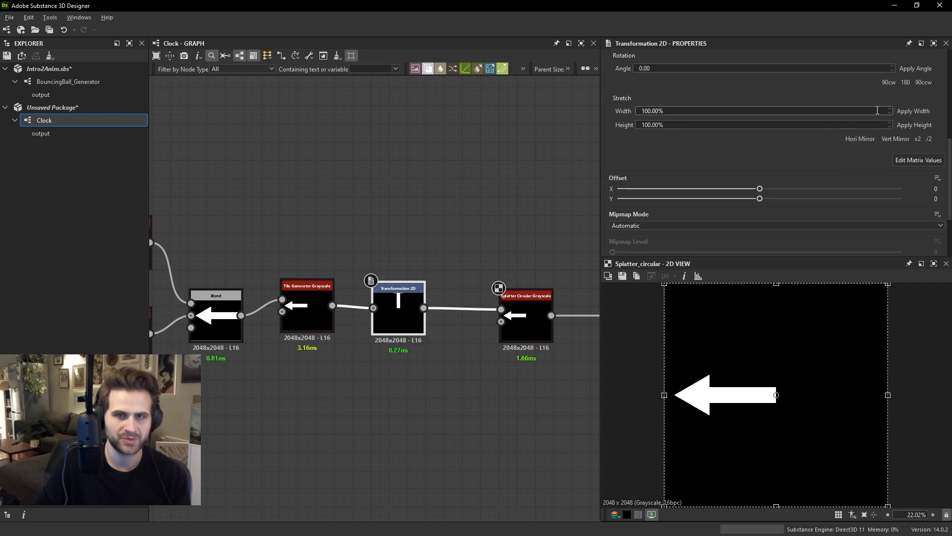
left_click(889, 111)
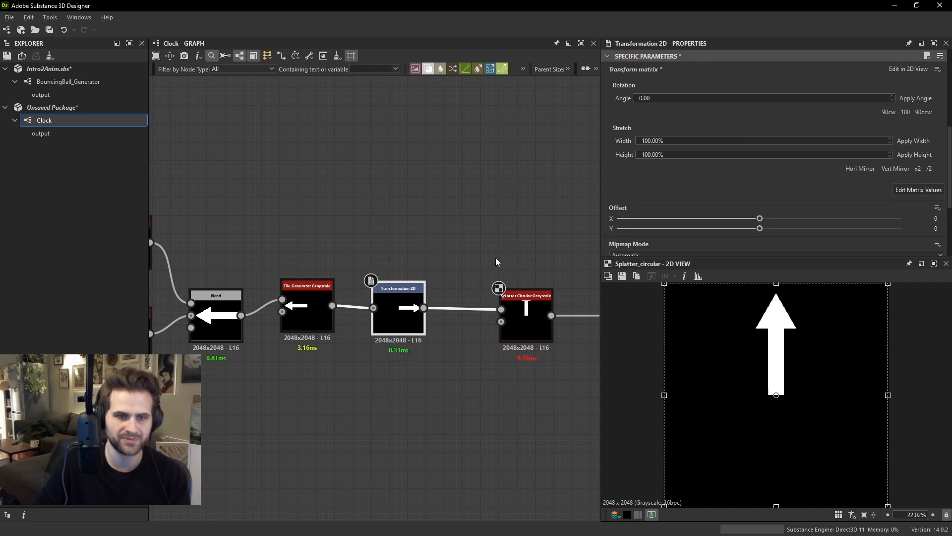
Check the clock hand in Splatter Circular and display the output node's result in the 2D view.
left_click(540, 308)
scroll(838, 158, "down", 10)
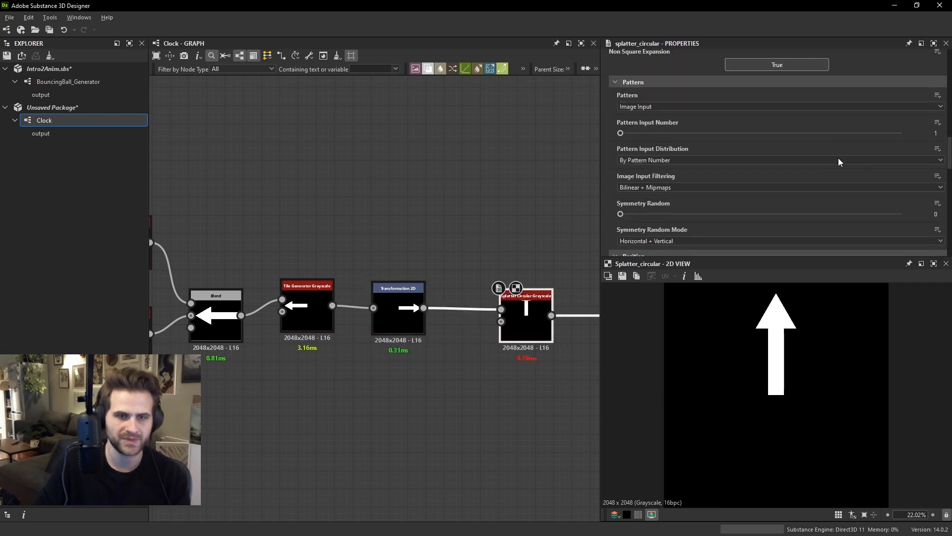
scroll(838, 158, "down", 2)
scroll(799, 332, "down", 3)
middle_click_drag(483, 267, 393, 286)
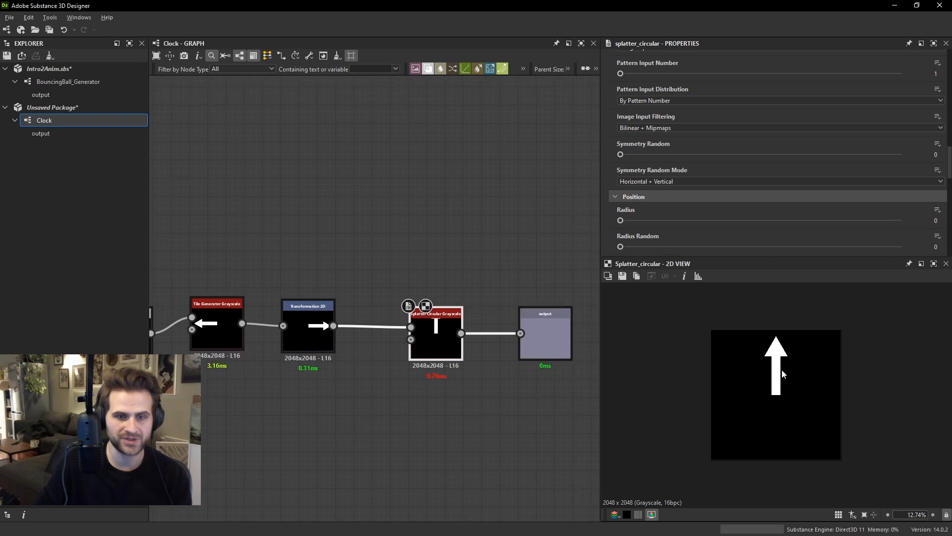
left_click(556, 335)
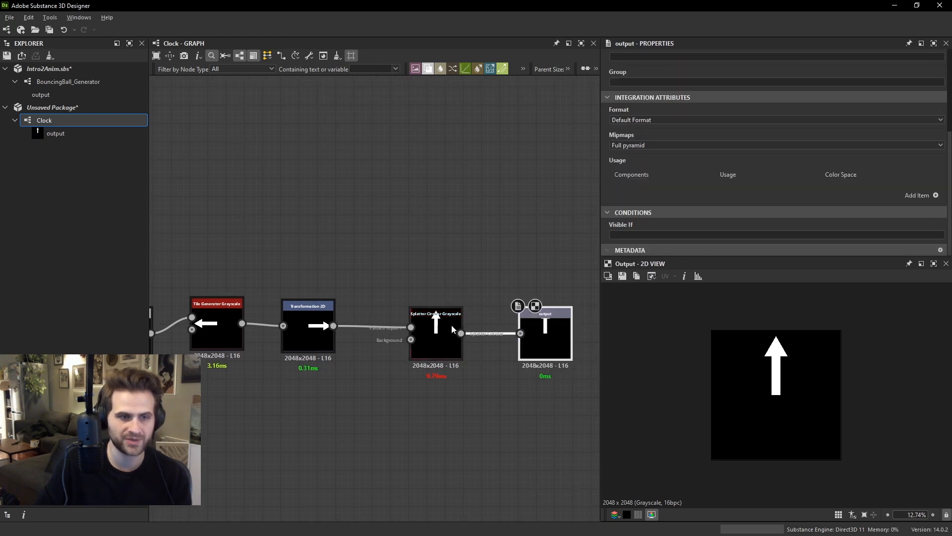
Collapse Splatter Circular's Pattern, Position and Size parameter groups and expand Rotation.
left_click(436, 342)
scroll(766, 119, "down", 5)
scroll(757, 158, "down", 7)
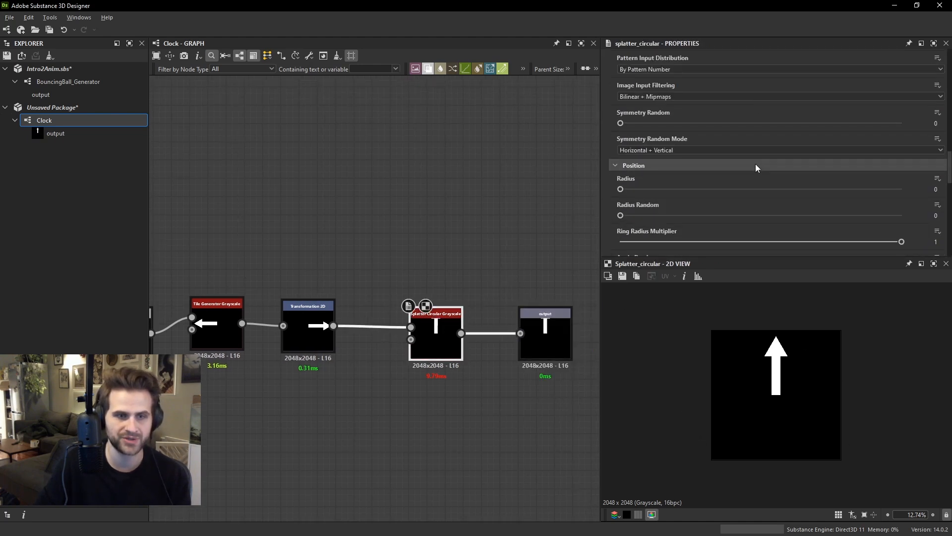
scroll(632, 133, "up", 3)
scroll(620, 109, "up", 10)
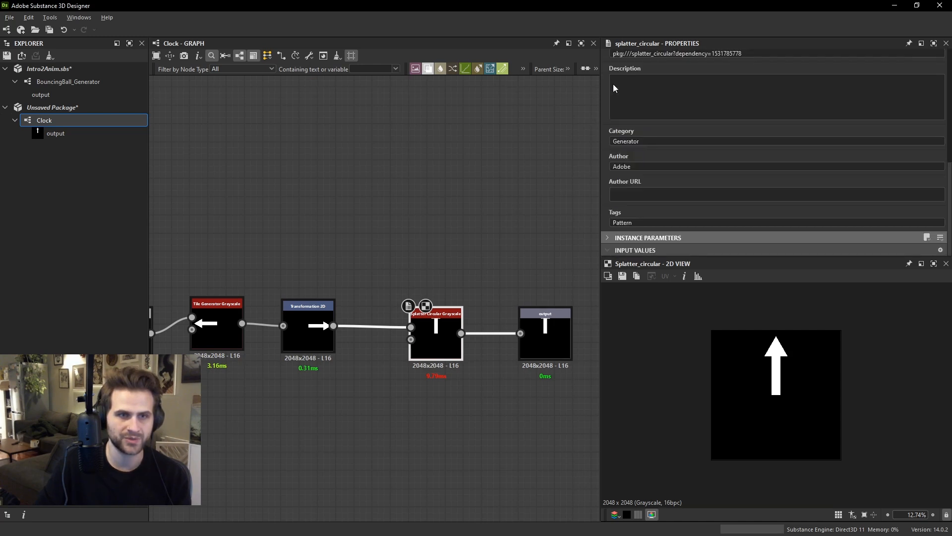
scroll(641, 195, "down", 3)
scroll(624, 198, "up", 3)
left_click(645, 238)
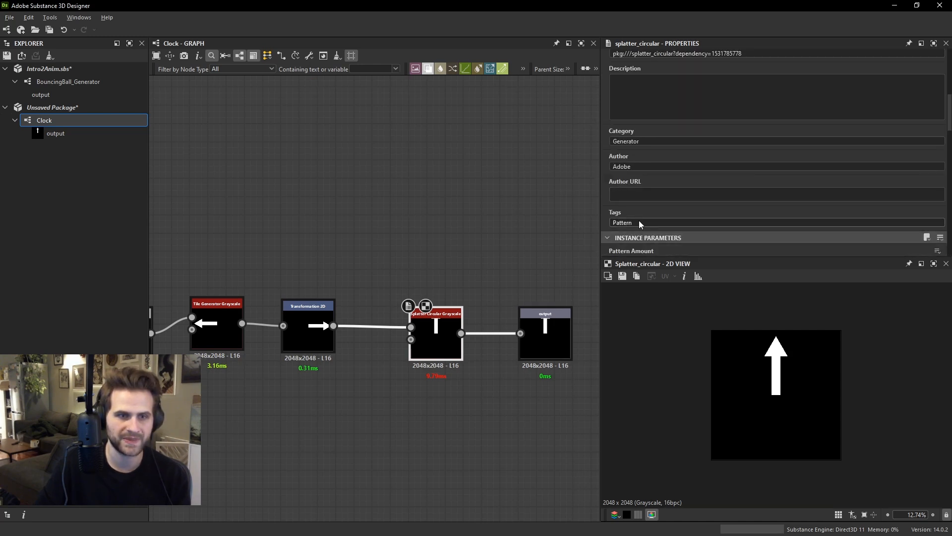
scroll(640, 213, "down", 4)
left_click(638, 208)
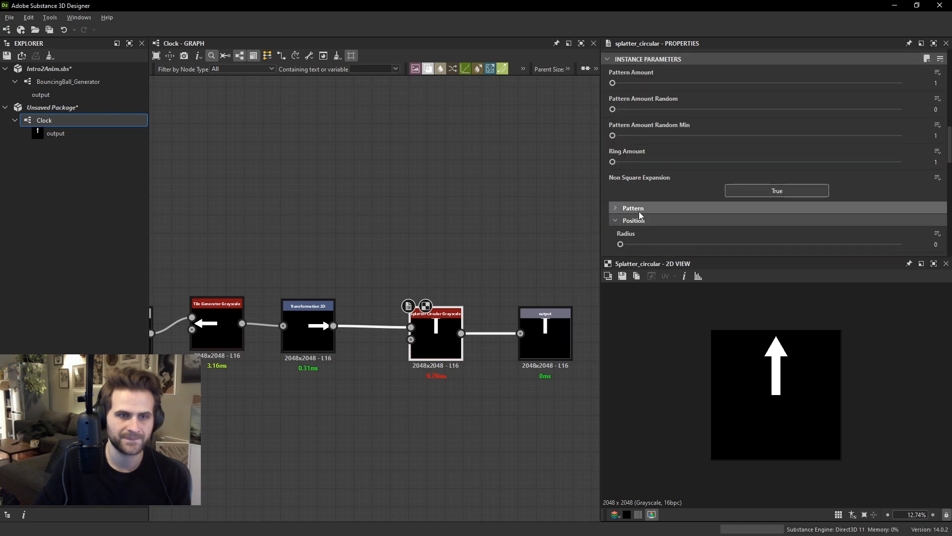
scroll(645, 198, "down", 1)
left_click(651, 192)
scroll(654, 159, "down", 2)
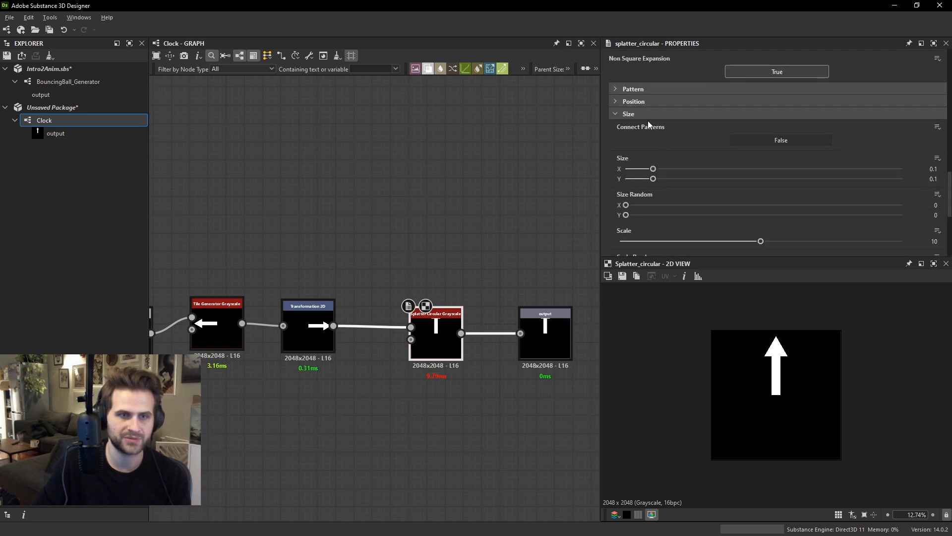
left_click(648, 113)
left_click(643, 227)
Test the clock hand's spin by adjusting the Turns value of Splatter Circular's Ring Rotation.
scroll(664, 209, "down", 5)
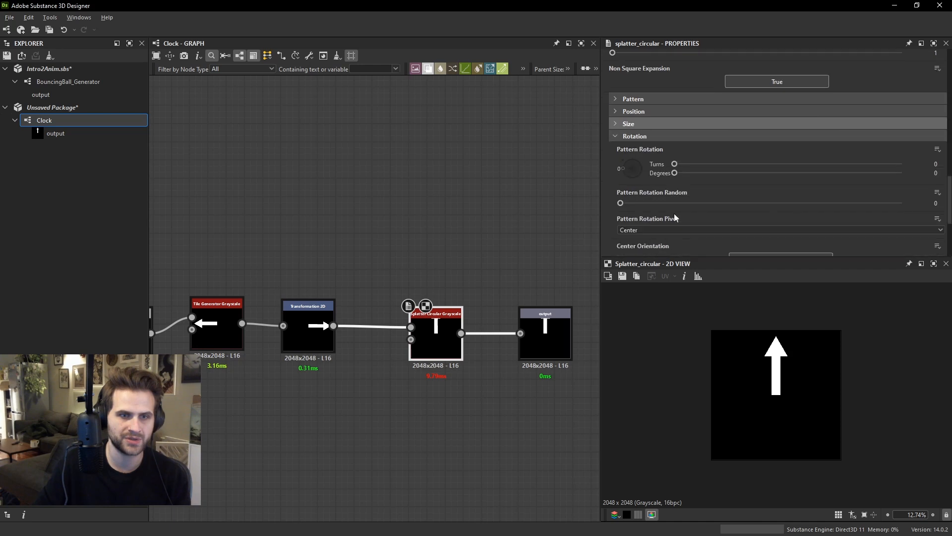
scroll(654, 187, "down", 1)
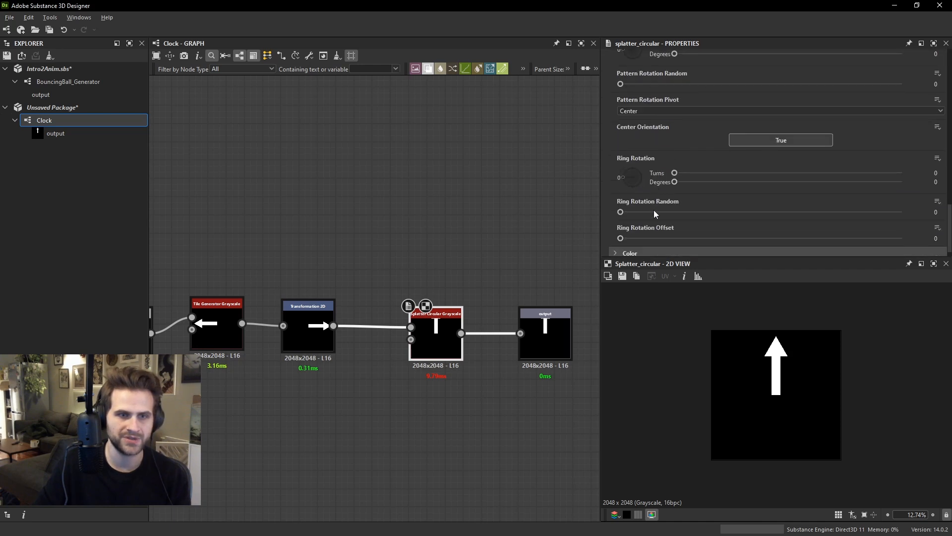
mouse_move(675, 172)
left_mouse_down()
mouse_move(904, 176)
mouse_move(656, 173)
left_mouse_up()
Add a Float input parameter to the Clock graph.
left_click(462, 218)
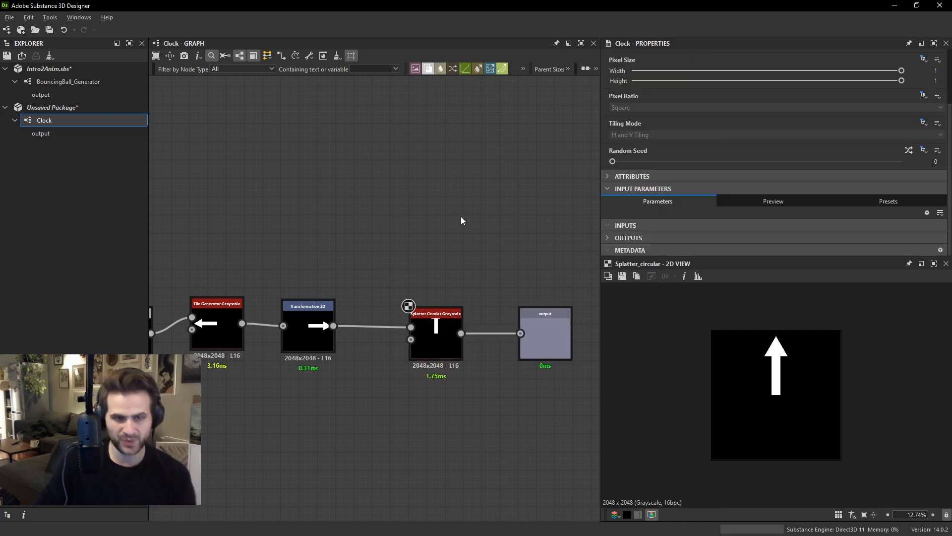
left_click(928, 213)
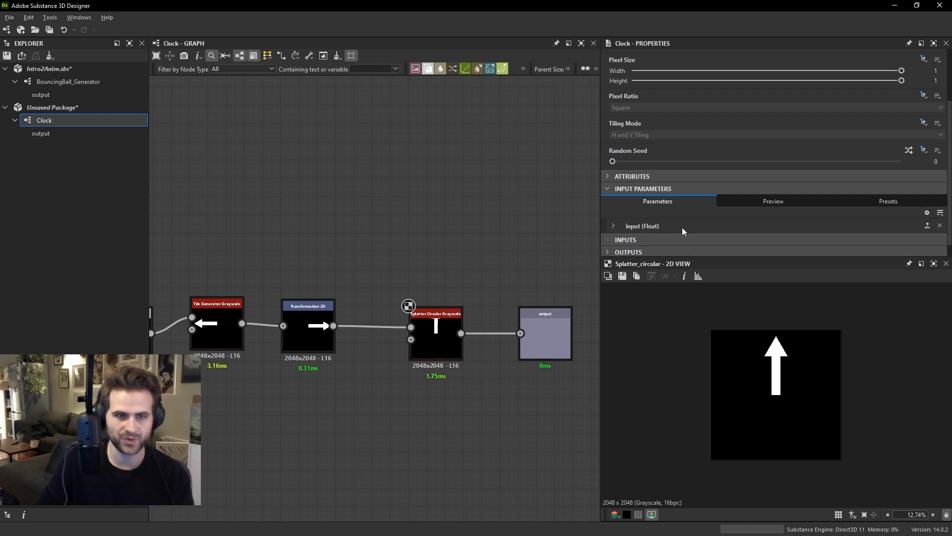
Set the new Float input parameter's identifier to Speed and fill in its label.
left_click(613, 226)
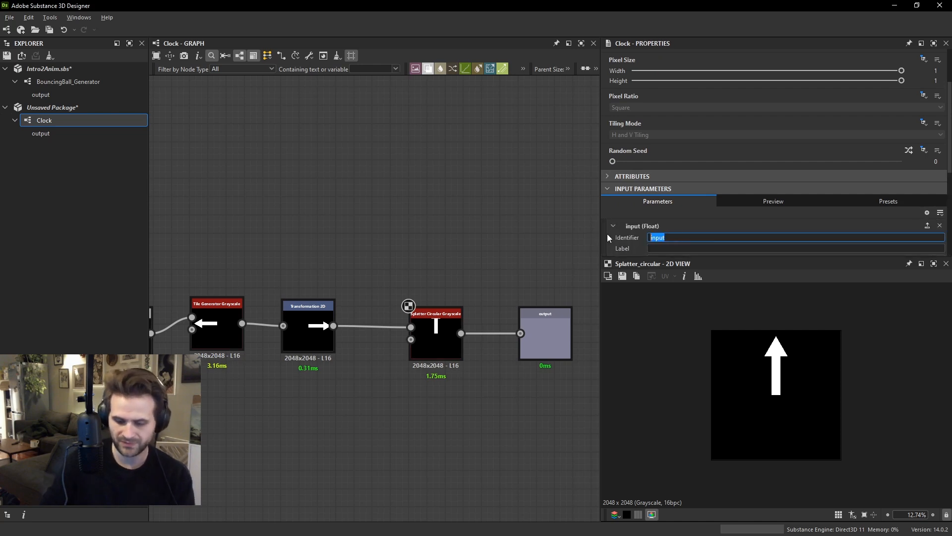
key("BackSpace")
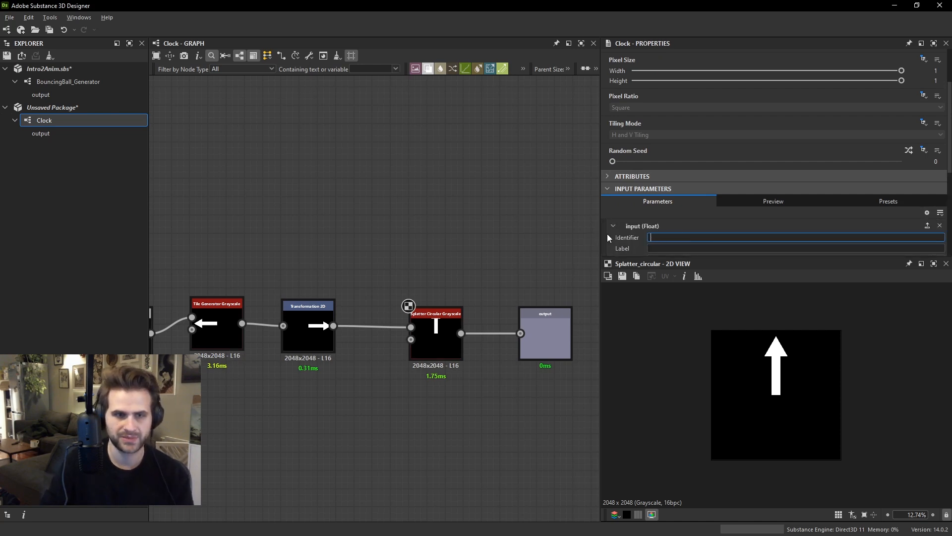
type("Speed M")
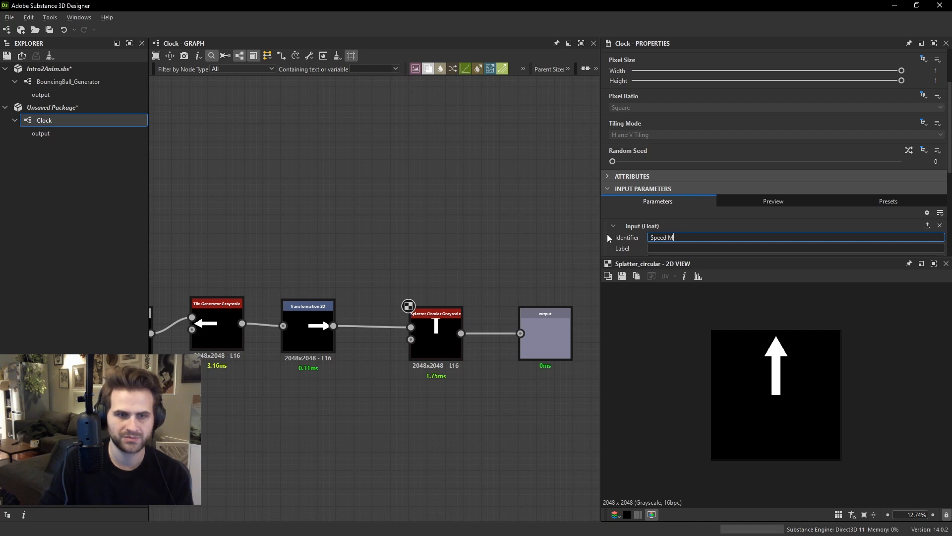
type("ult")
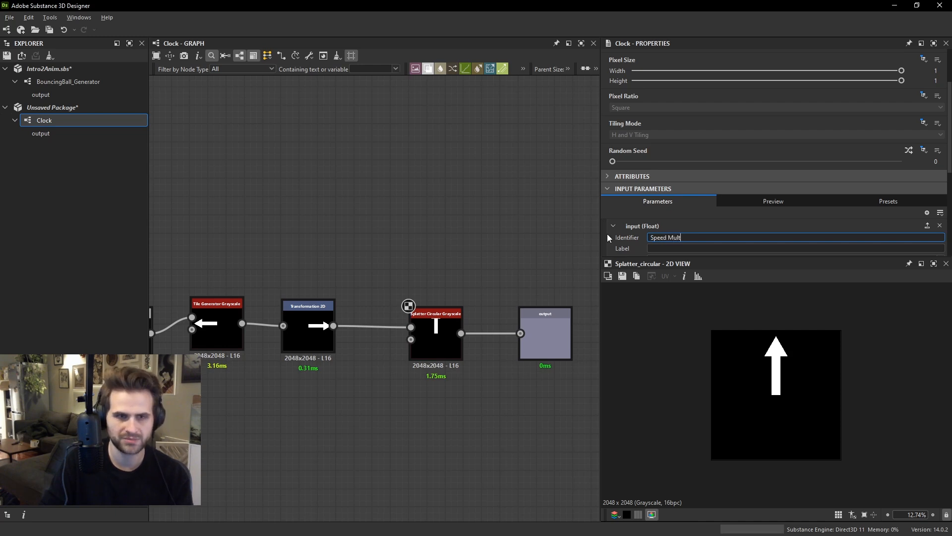
key("BackSpace")
key("BackSpace")
key("BackSpace")
key("BackSpace")
key("Return")
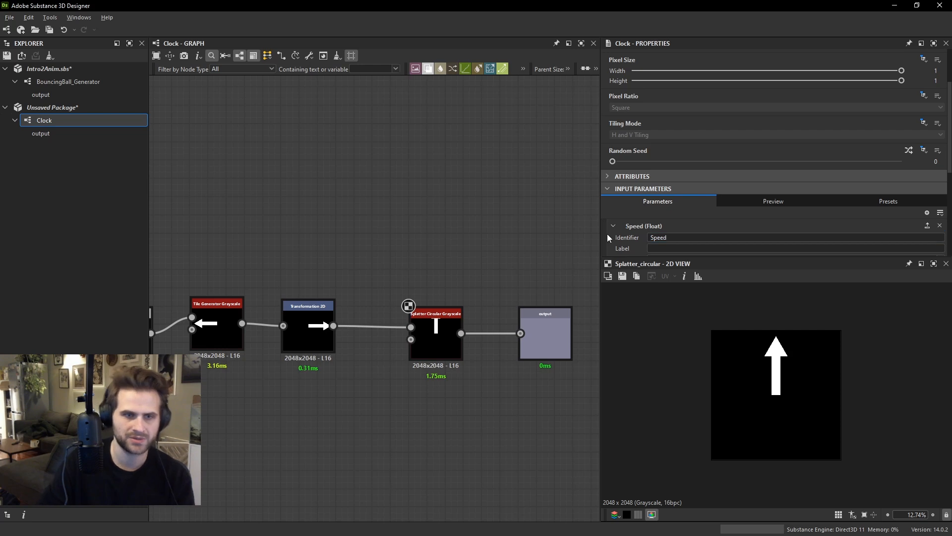
left_click(730, 248)
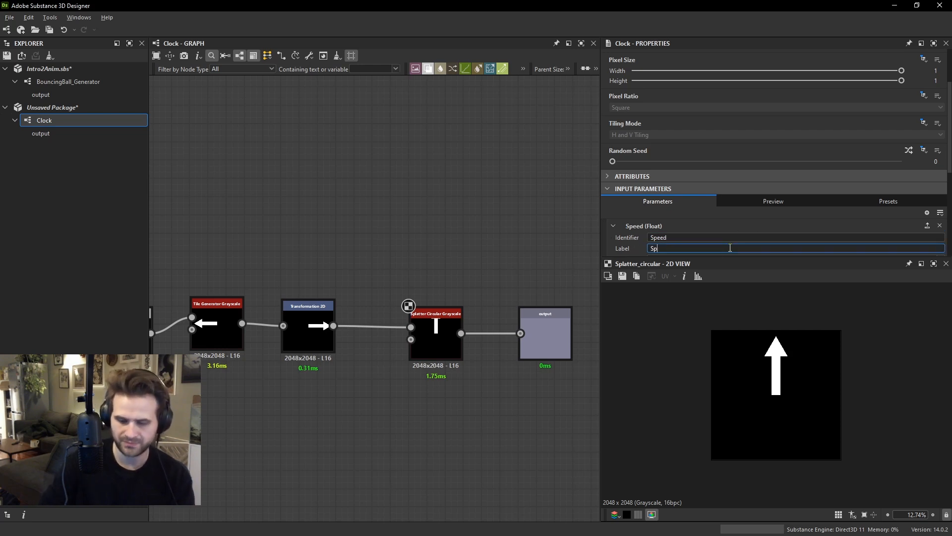
left_click(575, 197)
Create an empty function for Splatter Circular's Ring Rotation parameter.
double_click(545, 325)
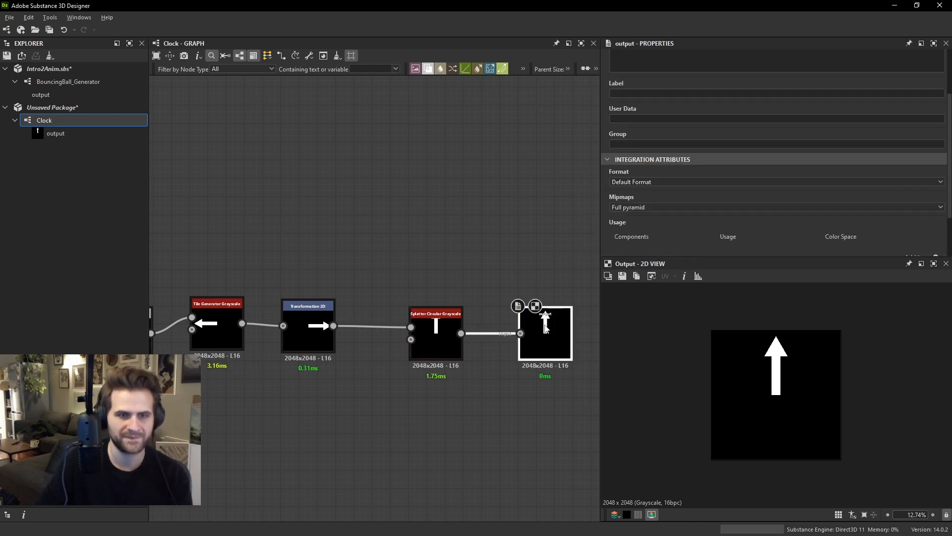
middle_click_drag(506, 230, 518, 206)
left_click(451, 317)
double_click(450, 322)
scroll(760, 200, "down", 10)
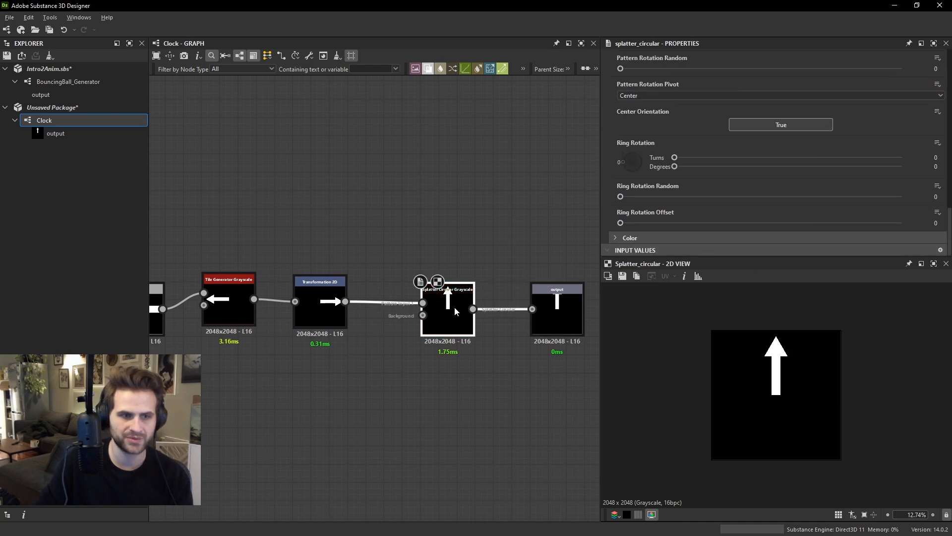
scroll(865, 163, "up", 1)
scroll(878, 188, "up", 3)
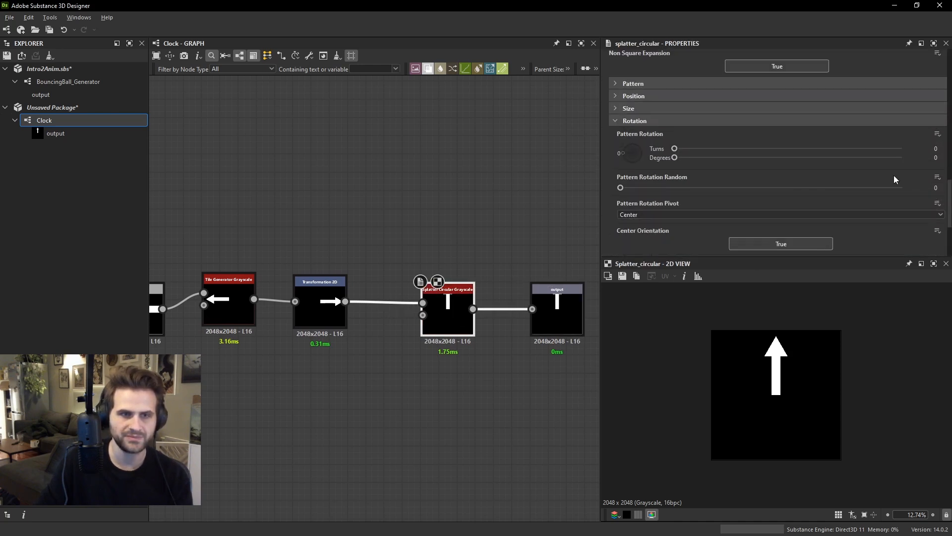
scroll(852, 205, "down", 3)
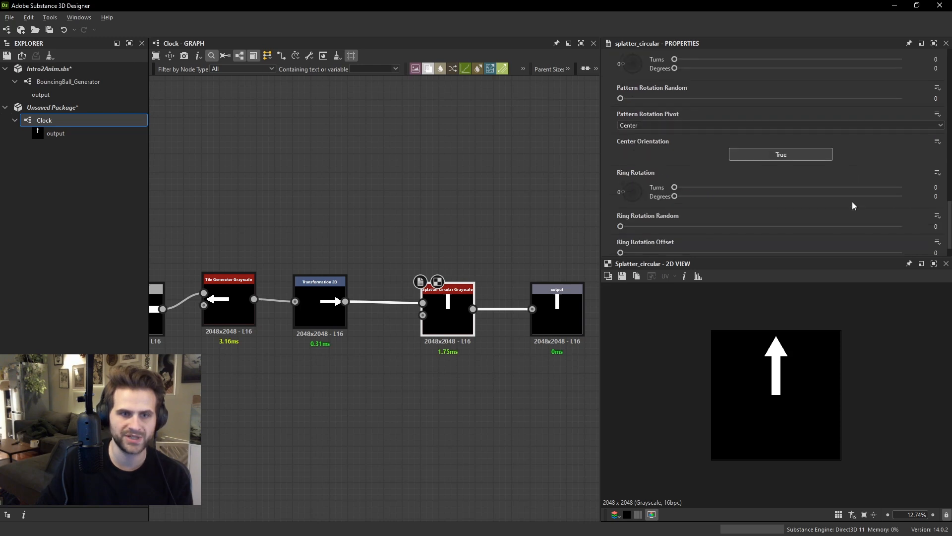
left_click(937, 173)
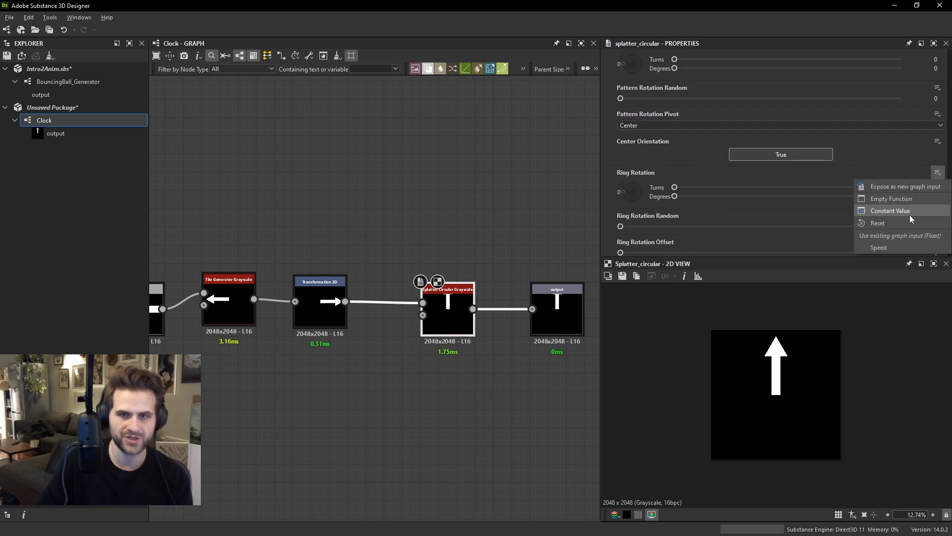
left_click(903, 203)
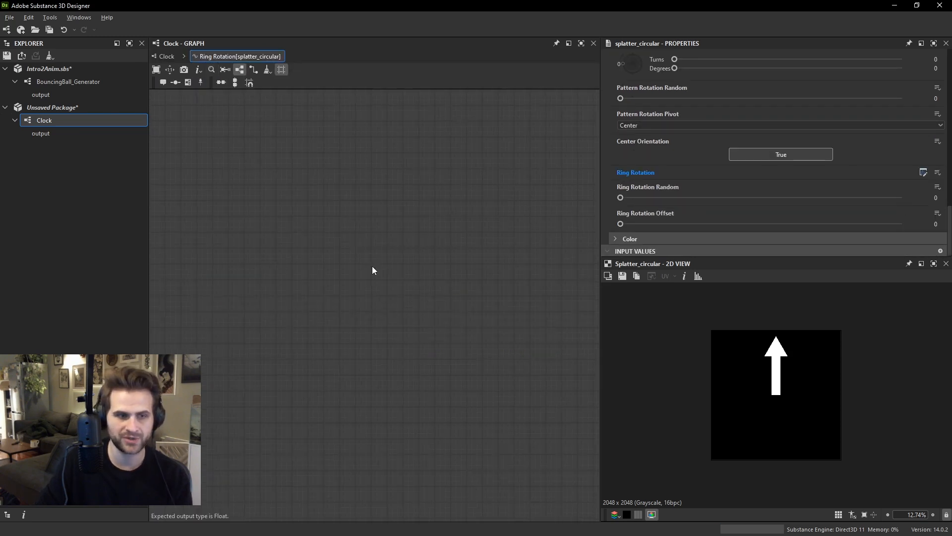
Add a Get Float node to the Ring Rotation function and set its variable to $time.
key("space")
left_click(406, 249)
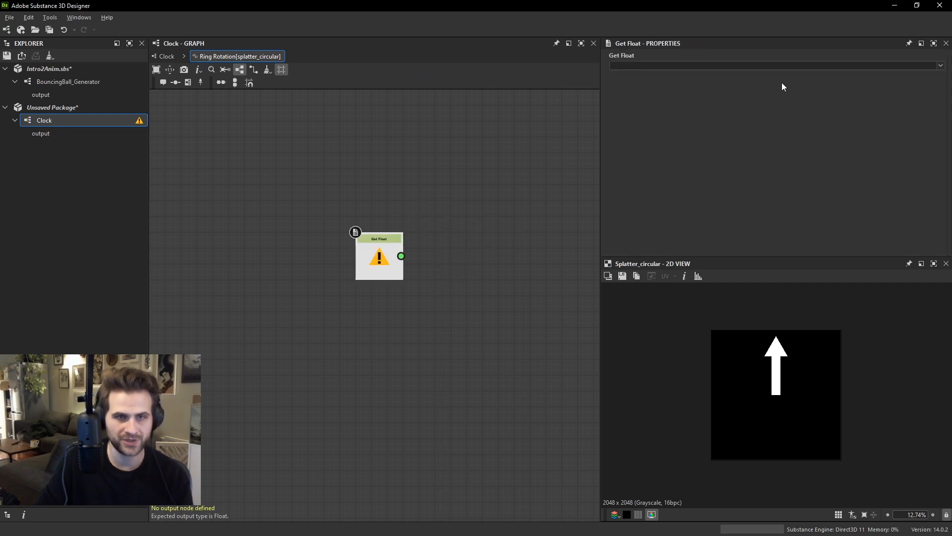
left_click(938, 66)
left_click(678, 91)
Add a Multiplication node and connect the $time node to its first input.
key("space")
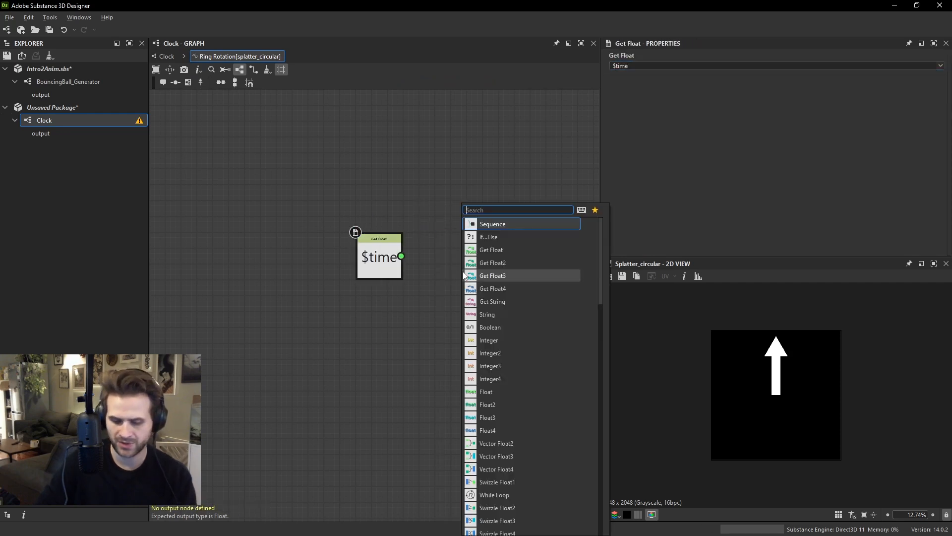
type("mul")
key("Return")
left_click_drag(401, 256, 437, 266)
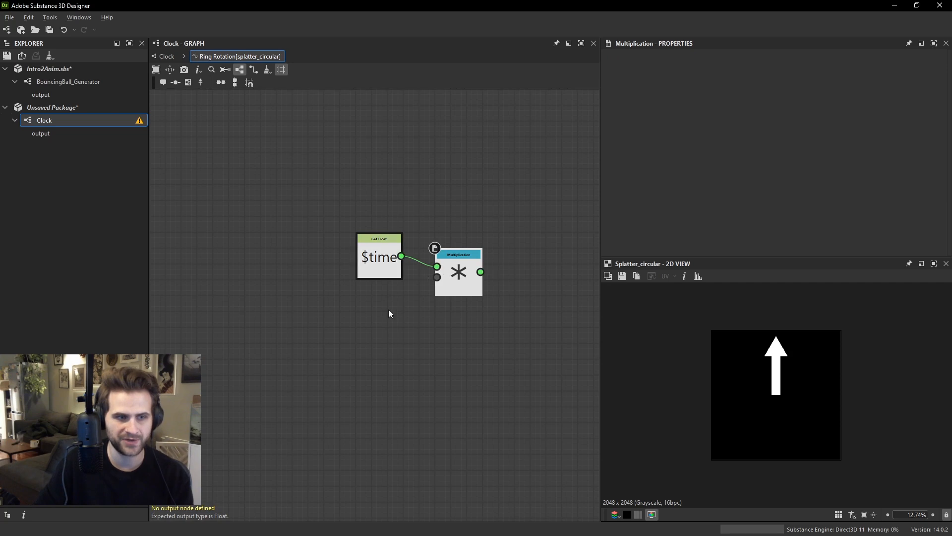
Add a second Get Float node reading Speed, connect it to the Multiplication's second input and align it below $time.
key("space")
type("gt")
left_click(321, 350)
key("space")
type("g")
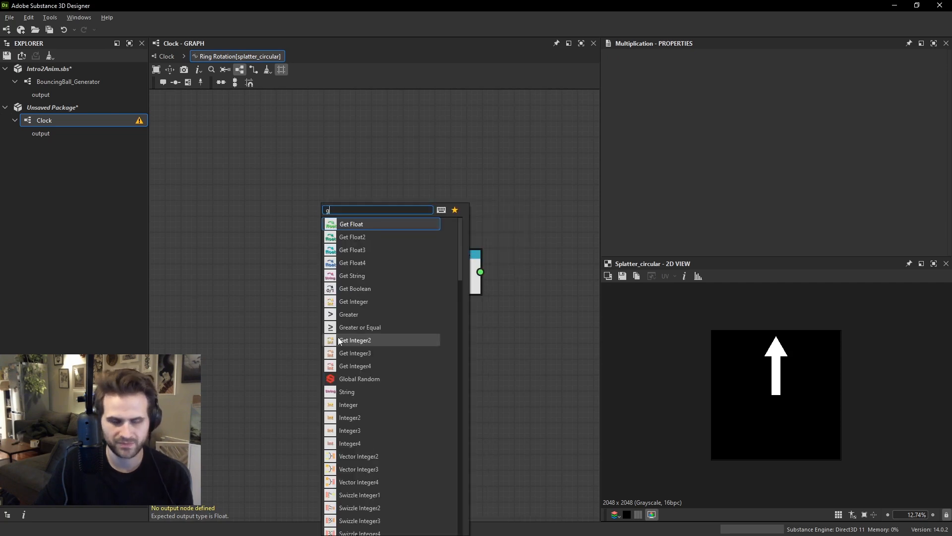
left_click(371, 225)
left_click(645, 65)
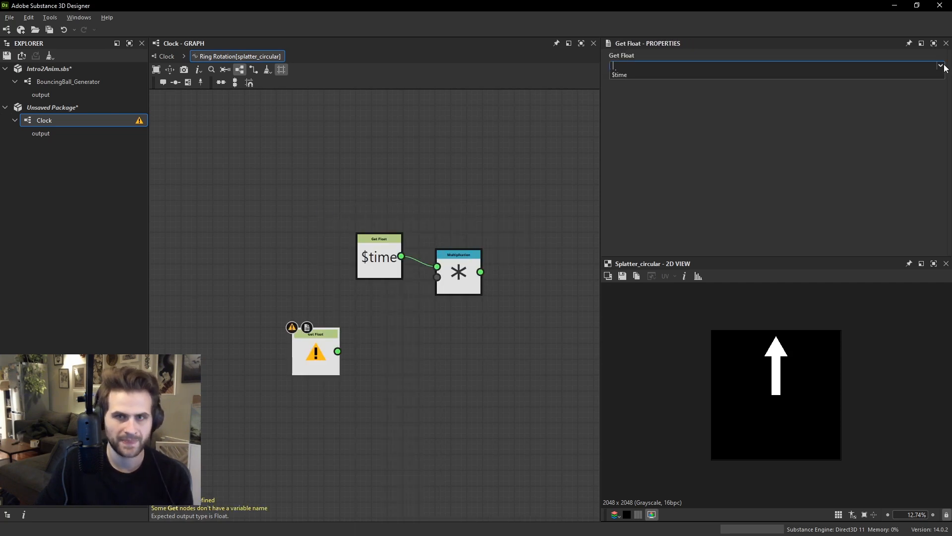
left_click(641, 82)
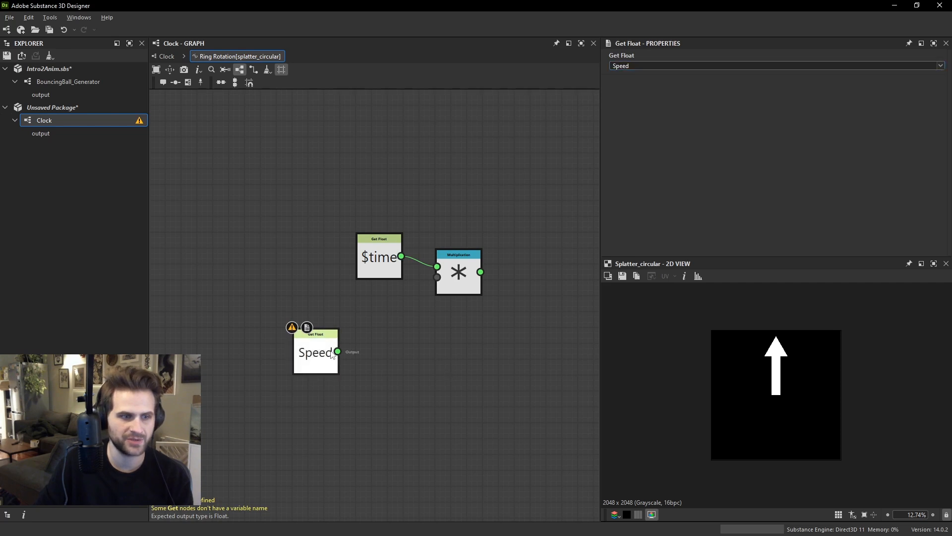
left_click_drag(337, 351, 447, 292)
left_click_drag(331, 353, 394, 323)
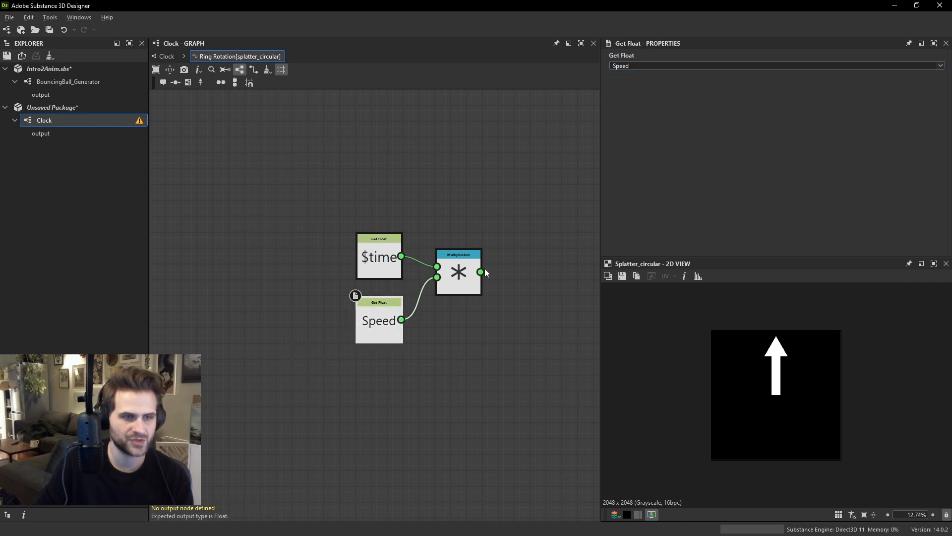
Centre the Multiplication node between its inputs, set it as the function's output node and return to the Clock graph.
left_click_drag(466, 263, 467, 279)
right_click(466, 279)
left_click(504, 322)
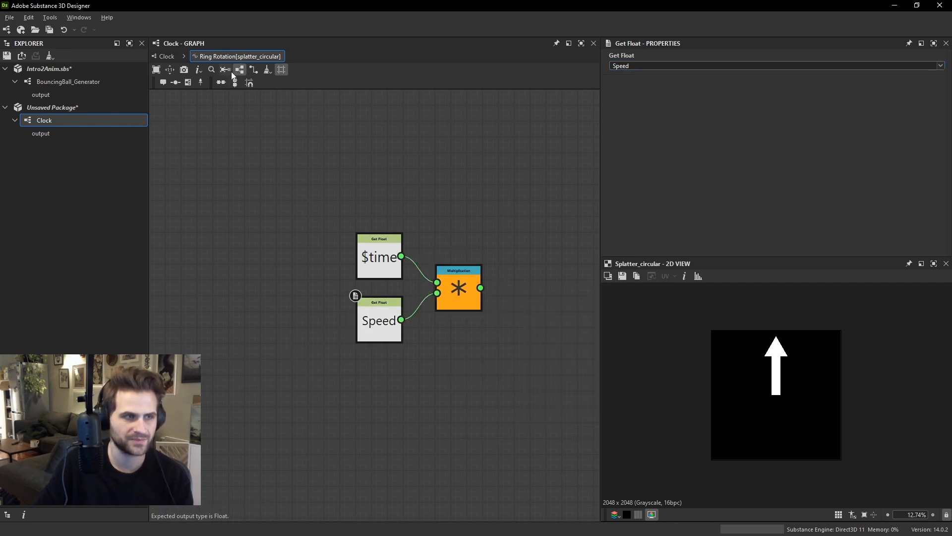
left_click(152, 57)
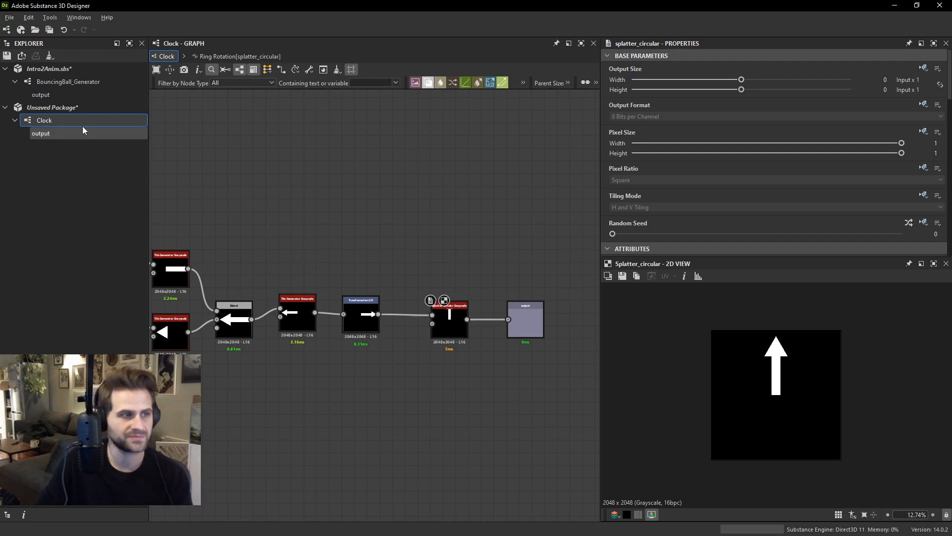
Save the unsaved Clock package as Intro2Anim_Clock.sbs in the Intro2Animation folder.
left_click(72, 106)
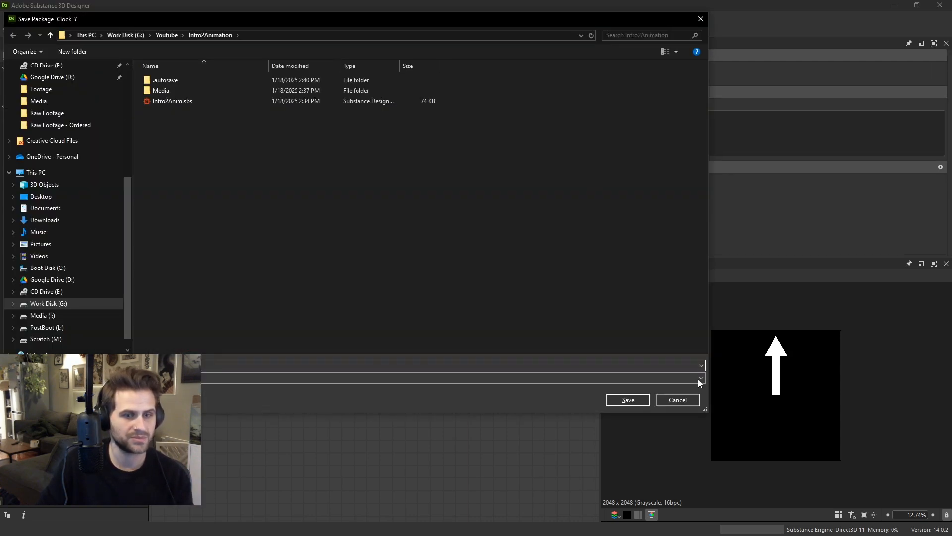
left_click(653, 392)
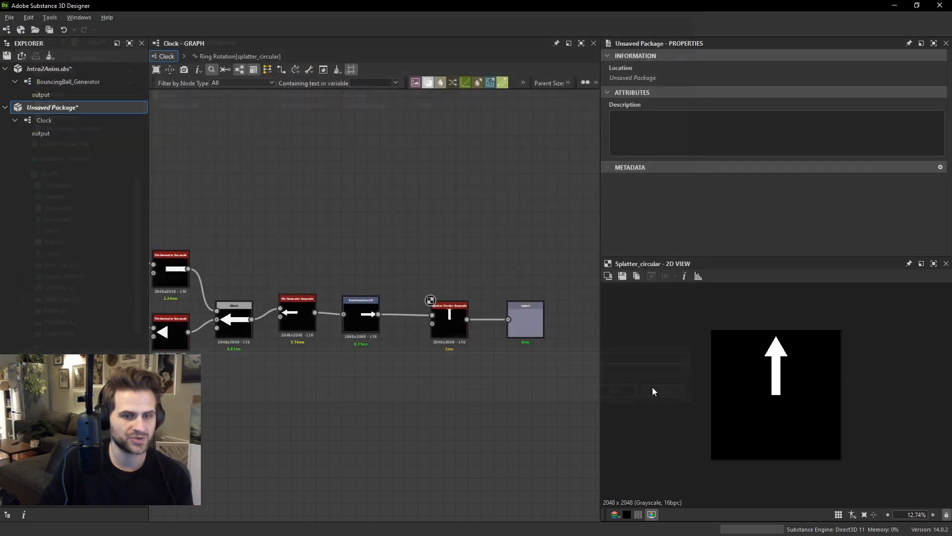
right_click(84, 109)
left_click(131, 175)
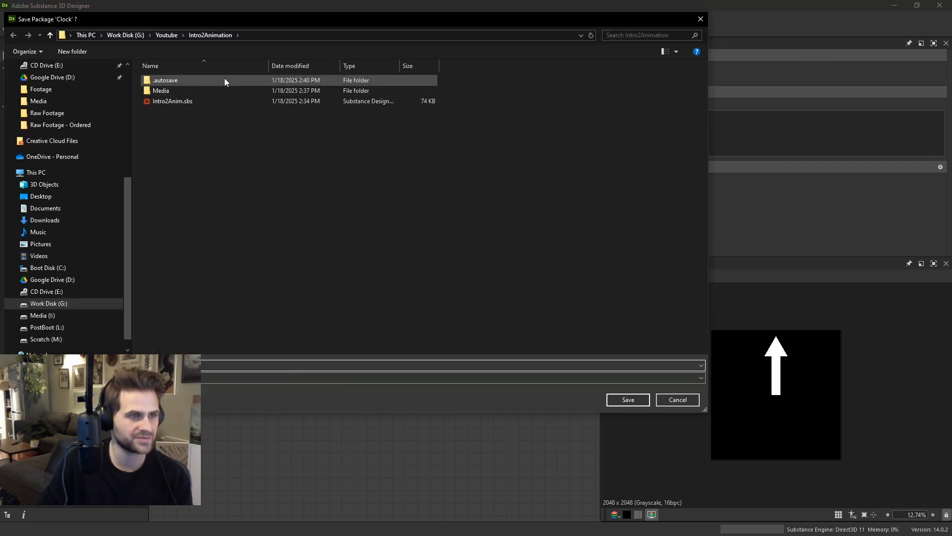
left_click(206, 101)
left_click(206, 365)
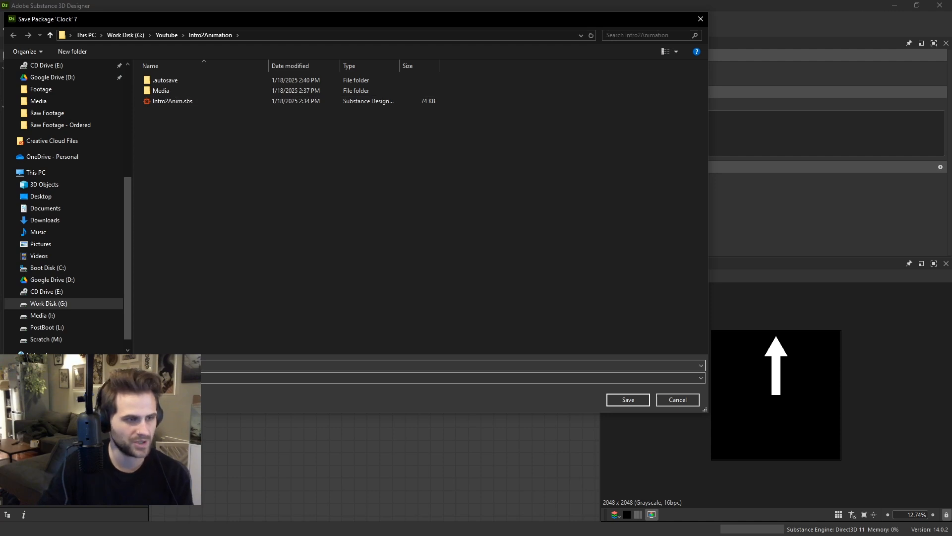
key("Return")
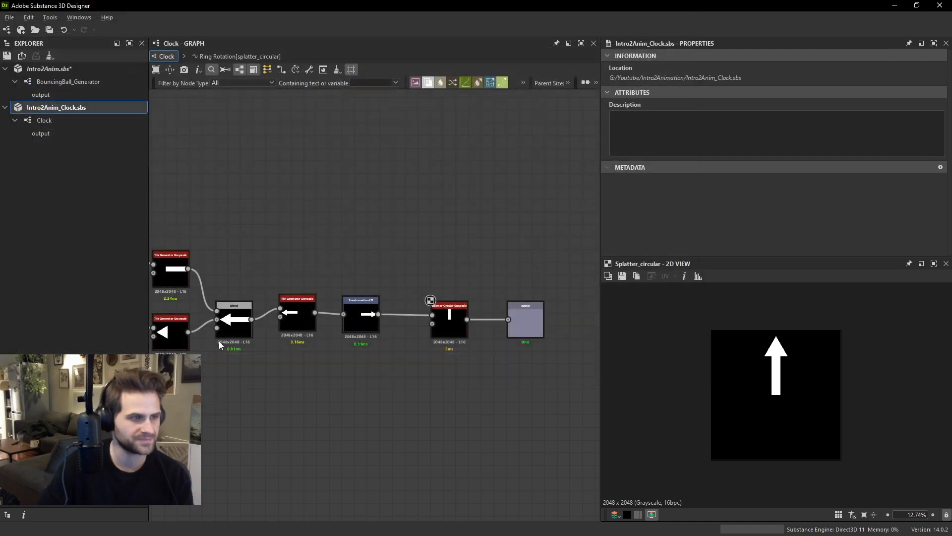
Start publishing the Intro2Anim_Clock package as an .sbsar file and browse for its destination.
right_click(79, 108)
left_click(147, 200)
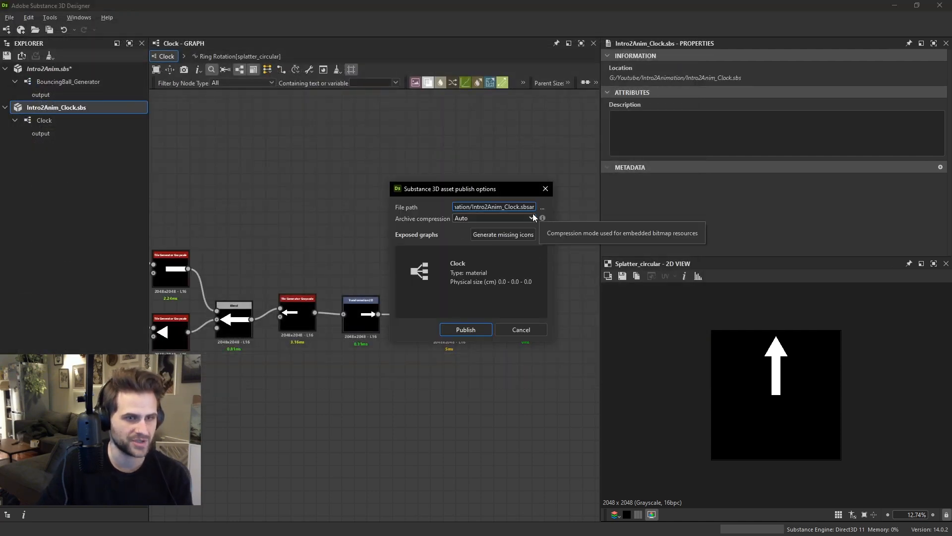
left_click(543, 207)
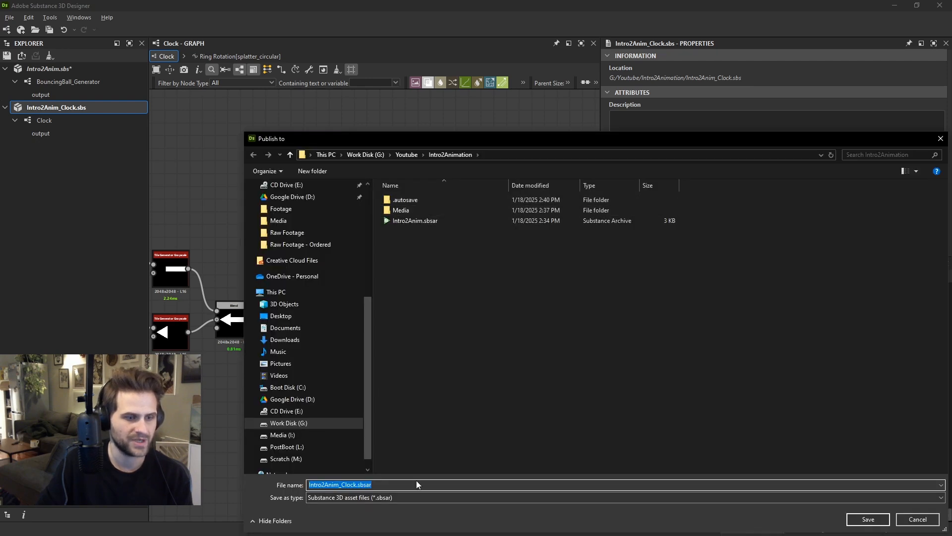
Publish the clock package as Intro2Anim_Clock.sbsar in the Intro2Animation folder.
left_click(864, 519)
left_click(480, 330)
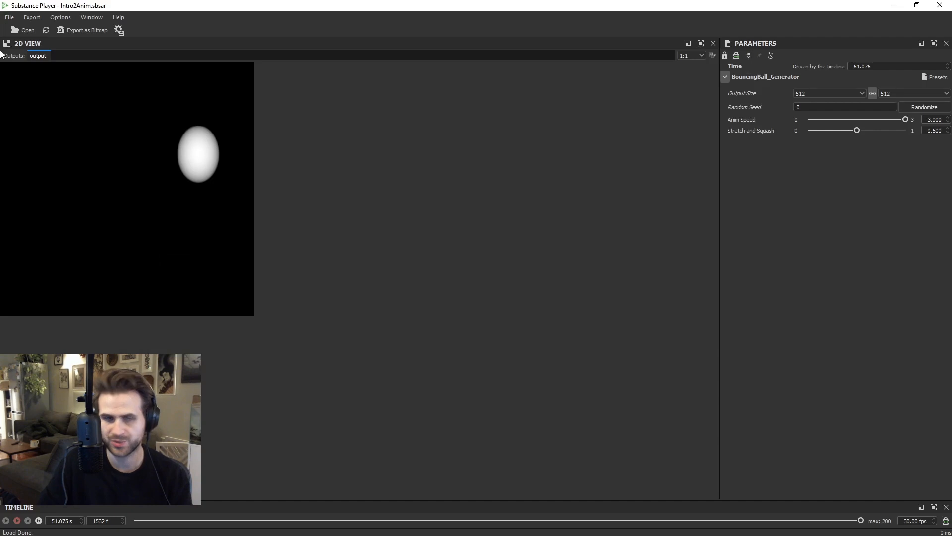
Switch to Substance Player, open Intro2Anim_Clock.sbsar and play its timeline.
left_click(6, 19)
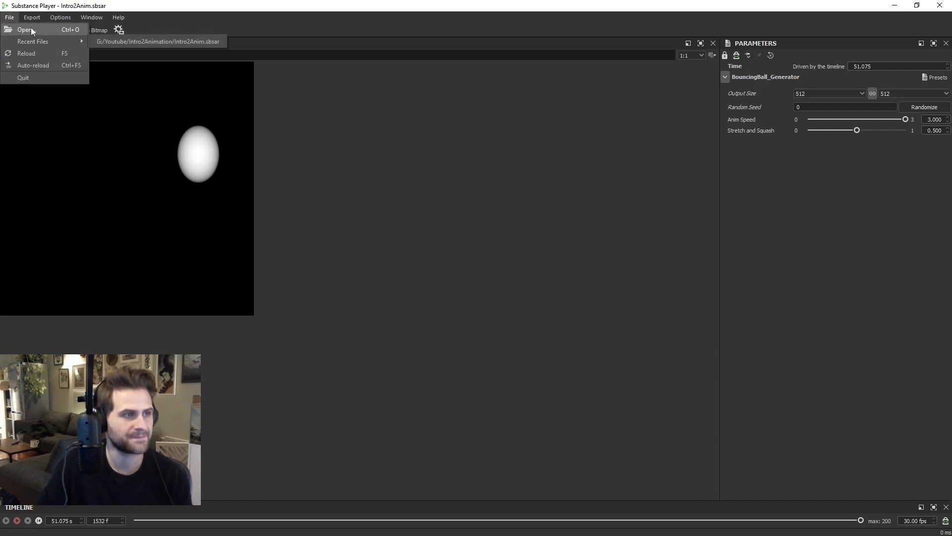
left_click(31, 28)
double_click(228, 132)
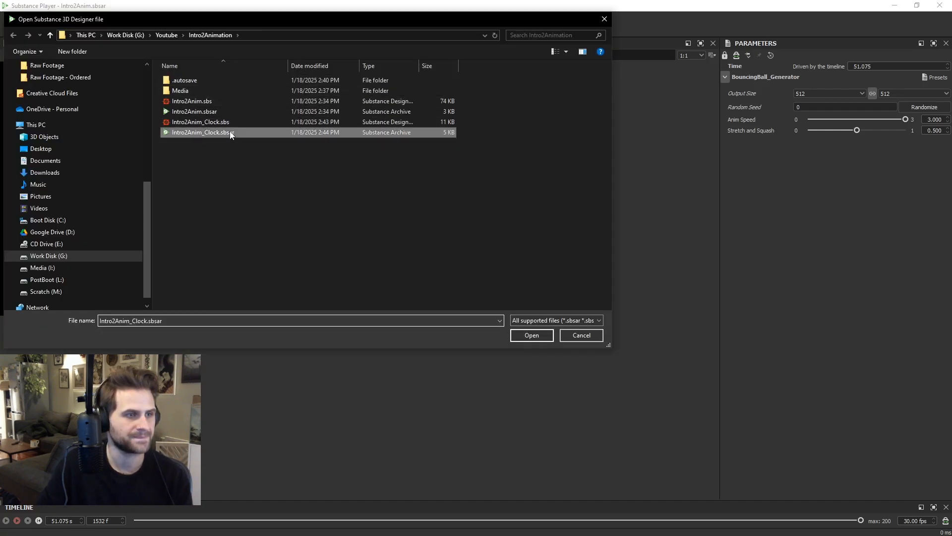
left_click(19, 520)
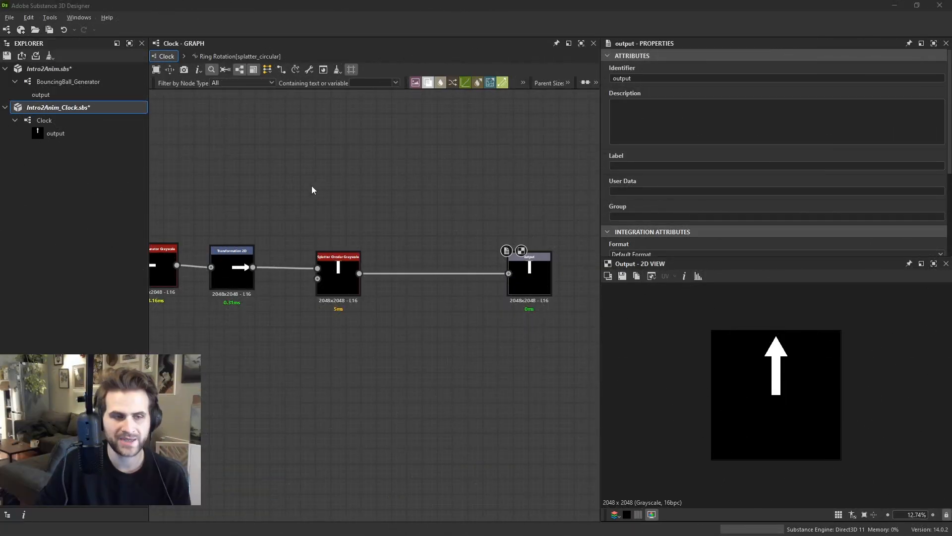
In Substance 3D Designer, duplicate the Splatter Circular Grayscale node and set the copy's Scale to about 5.6.
middle_click_drag(343, 244, 456, 251)
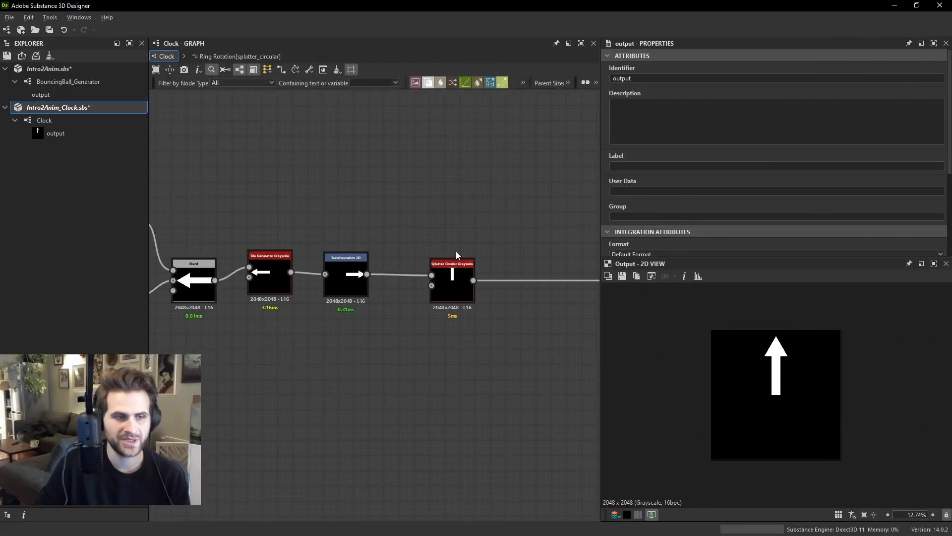
scroll(448, 286, "up", 1)
left_click(447, 286)
scroll(468, 298, "down", 2)
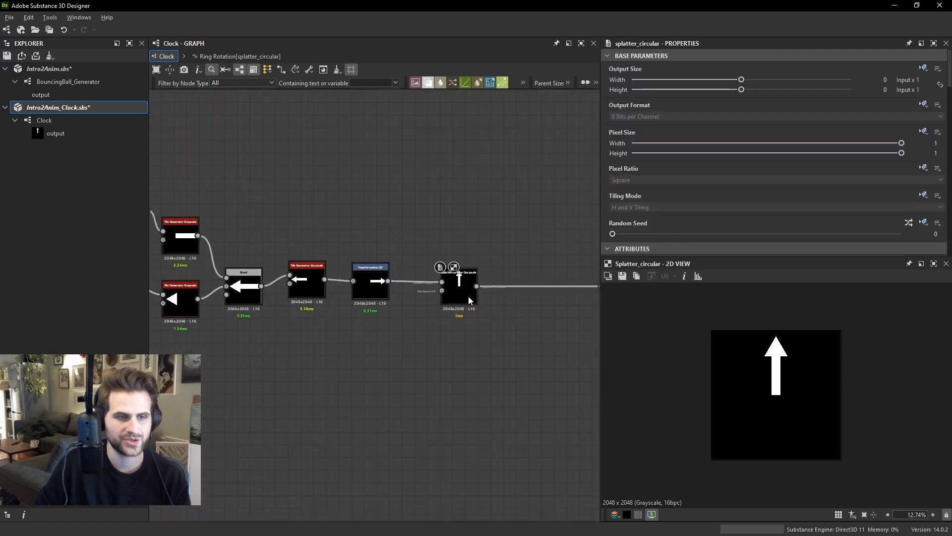
key("ctrl+d")
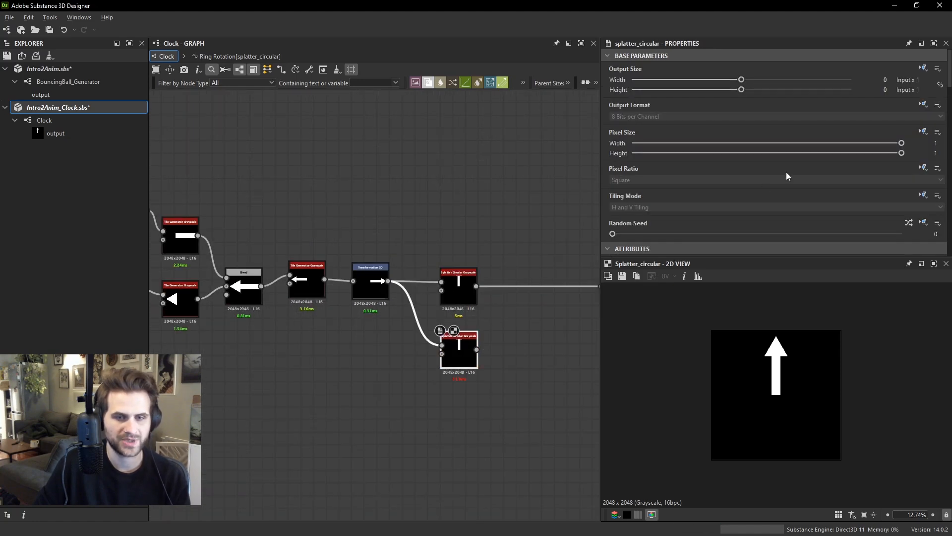
scroll(789, 174, "down", 5)
scroll(796, 177, "down", 8)
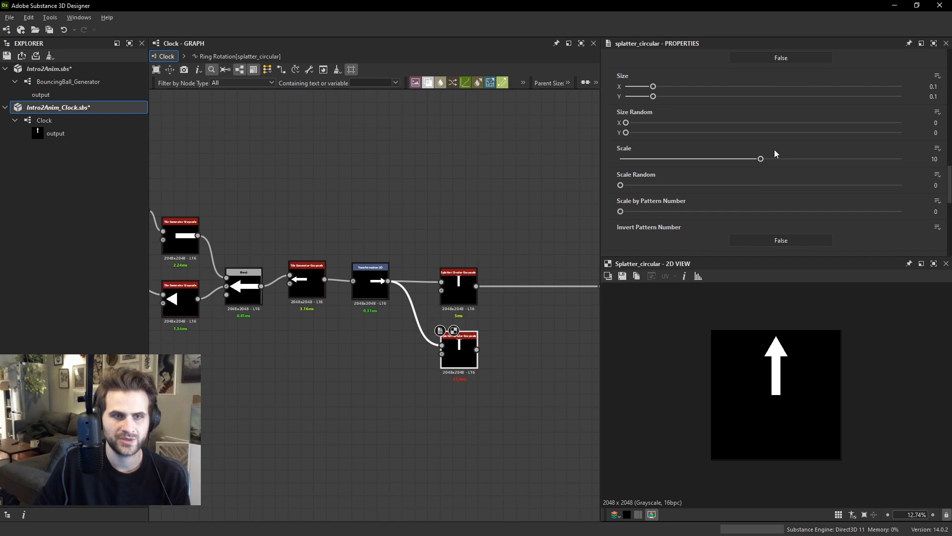
left_click_drag(707, 171, 699, 168)
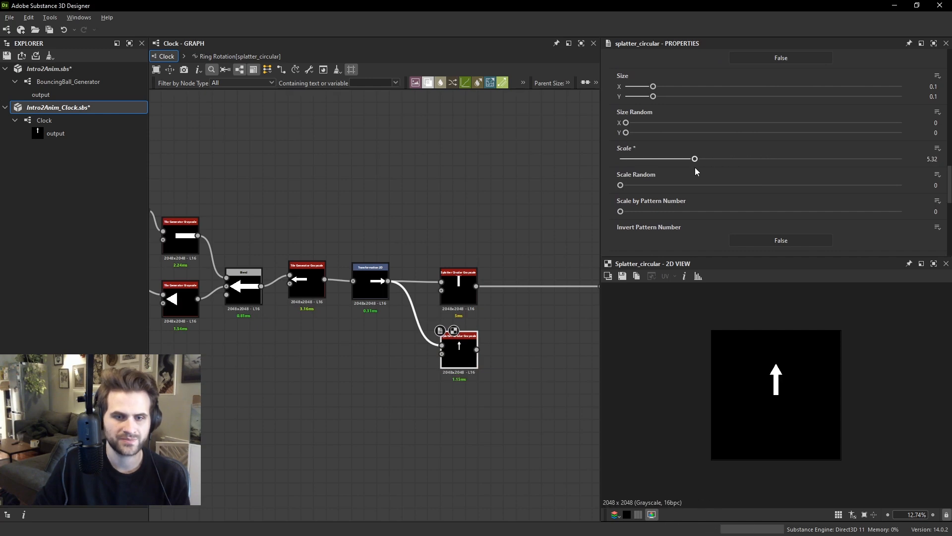
Add a Levels node after the duplicated splatter and lower its output white level to about half.
key("space")
type("le")
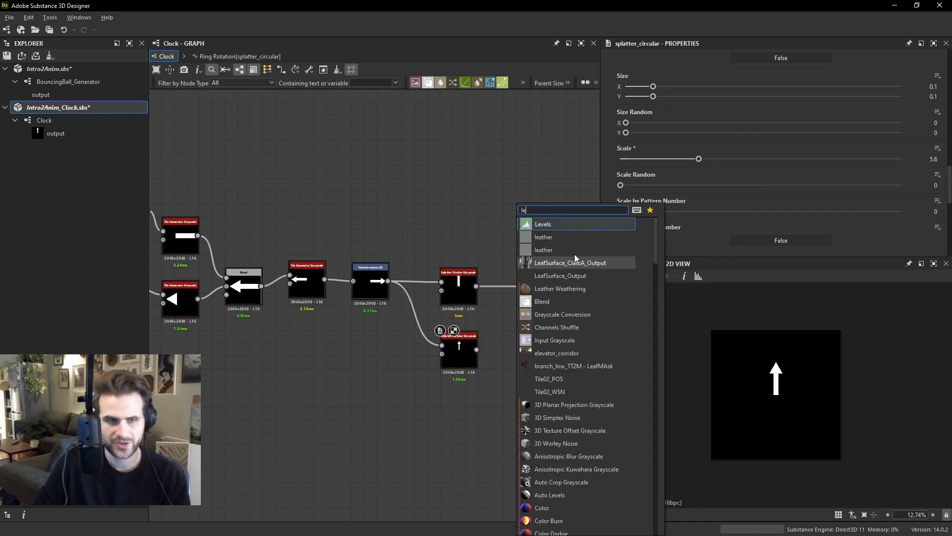
left_click(571, 223)
scroll(489, 332, "up", 1)
left_click_drag(474, 354, 530, 353)
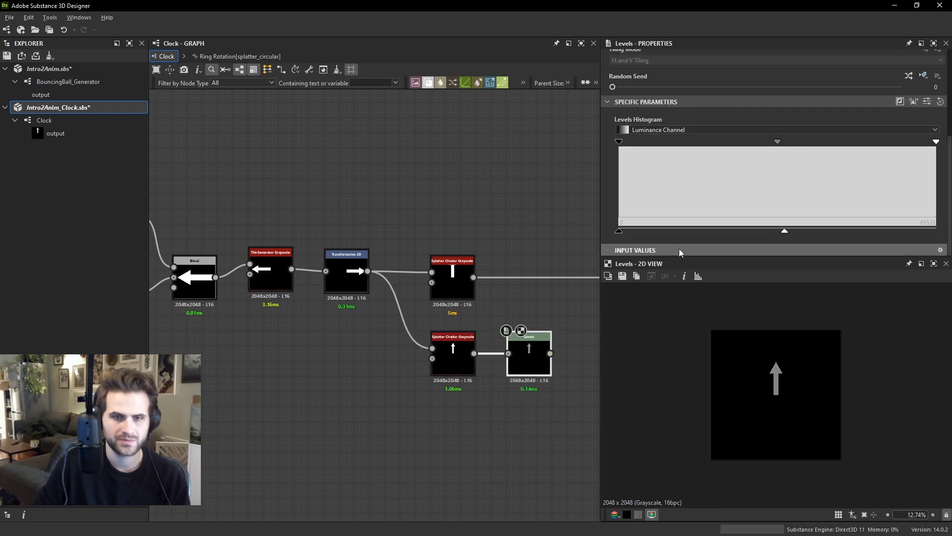
Add a Blend node with the large arrow as foreground and the Levels result as background, feeding the graph's output.
middle_click_drag(587, 304, 520, 302)
key("space")
left_click(552, 246)
middle_click_drag(517, 259, 486, 272)
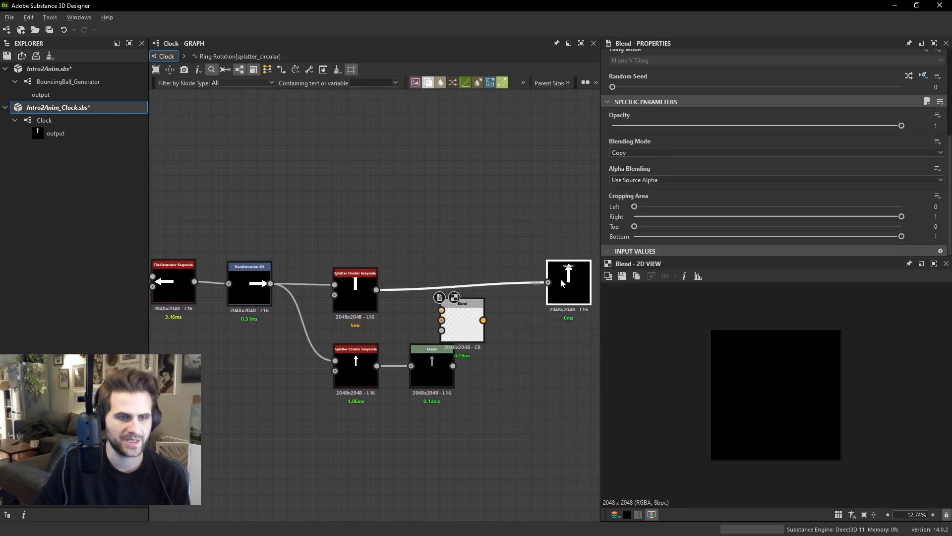
left_click_drag(456, 322, 504, 322)
left_click_drag(452, 366, 487, 310)
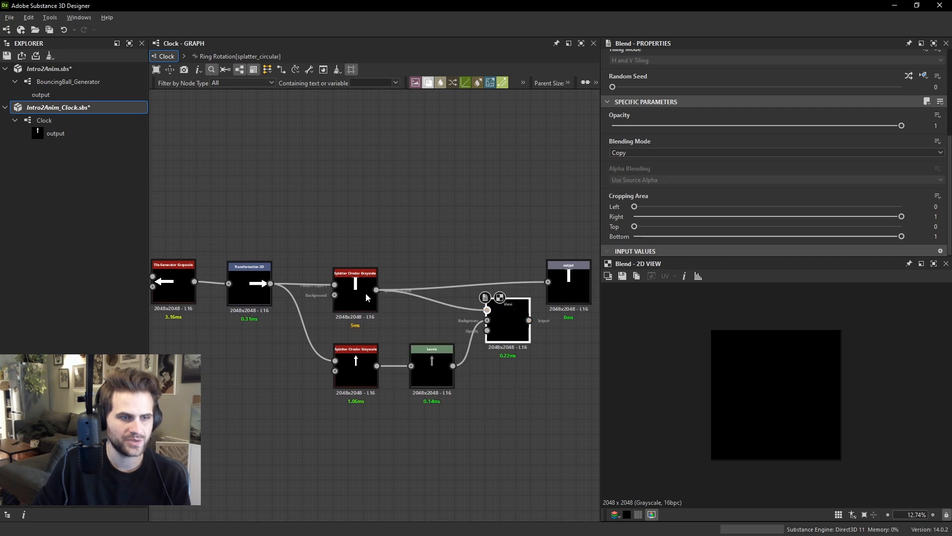
left_click_drag(366, 294, 376, 289)
middle_click_drag(549, 318, 491, 319)
left_click_drag(512, 280, 520, 288)
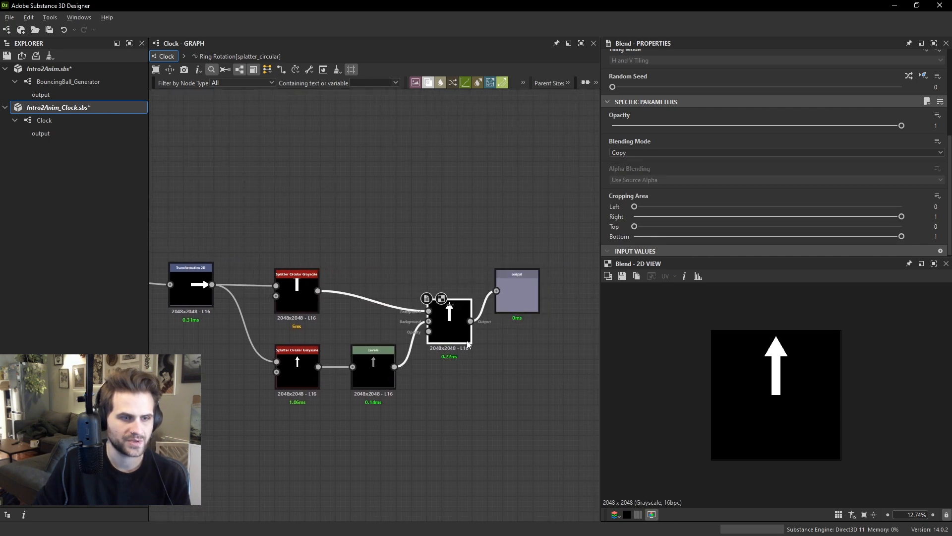
Inspect the Ring Rotation function of the smaller arrow's splatter node and return to the Clock graph.
left_click(300, 377)
scroll(789, 392, "up", 1)
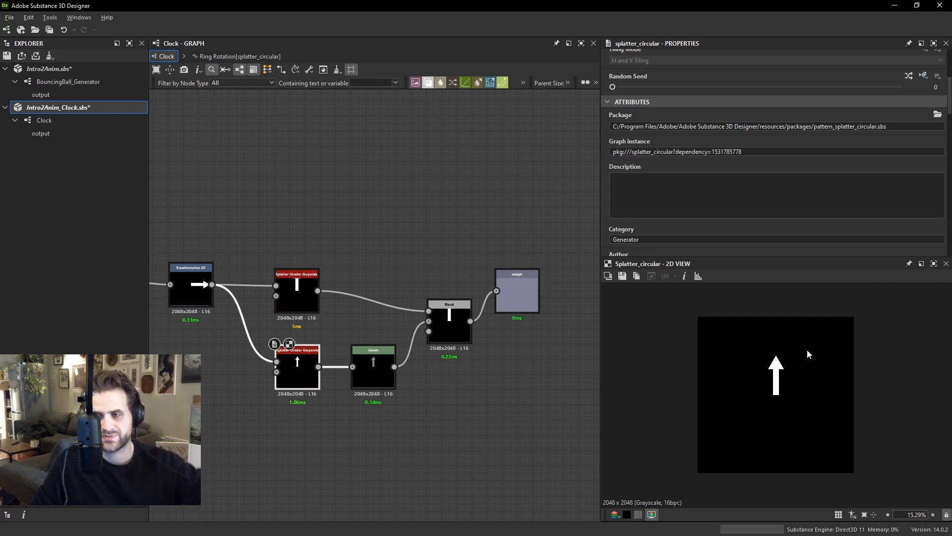
left_click(373, 372)
left_click(310, 374)
scroll(788, 188, "down", 15)
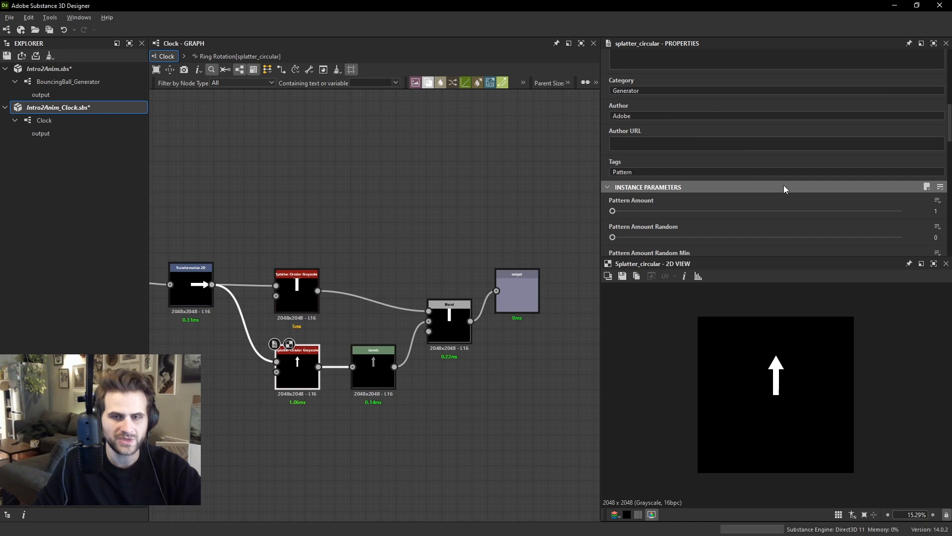
left_click(921, 250)
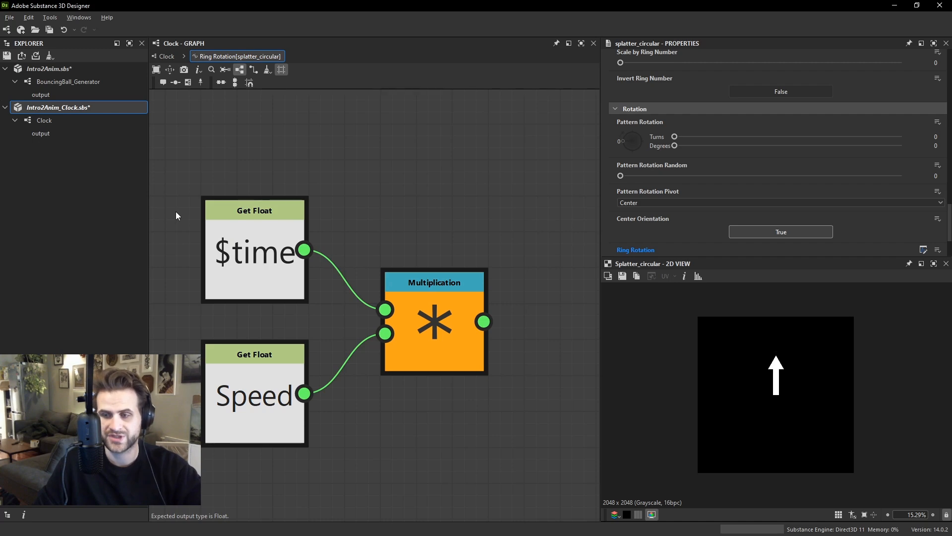
left_click(166, 57)
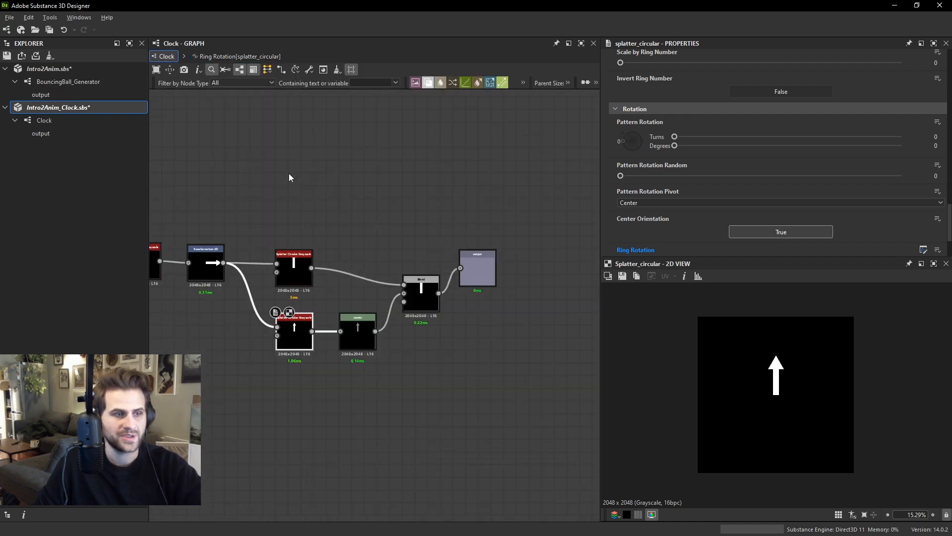
Open the large arrow splatter's Ring Rotation function and add a second Multiplication node to it.
left_click(294, 249)
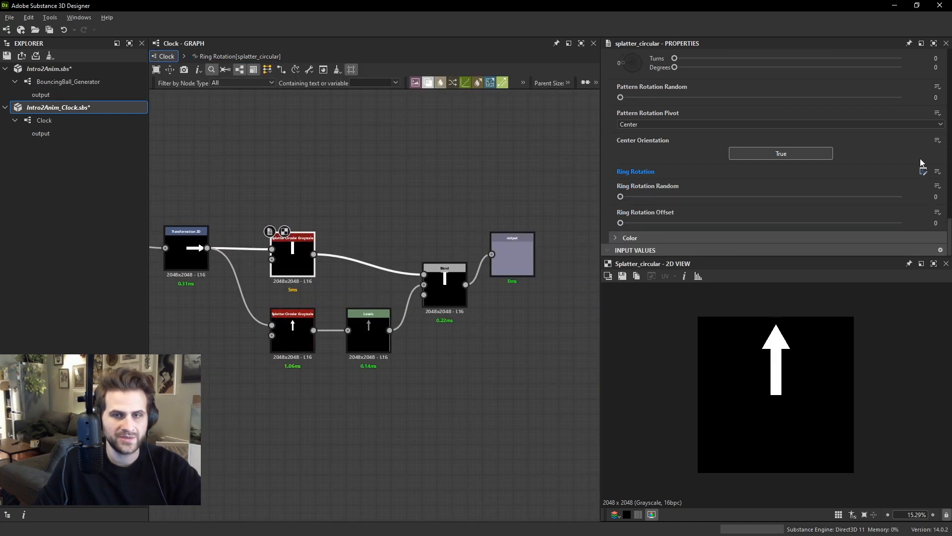
left_click(923, 172)
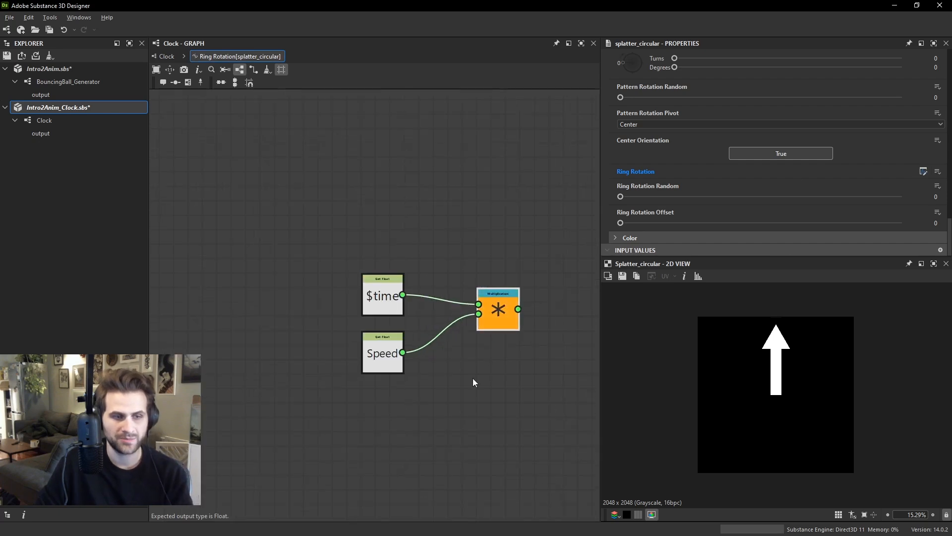
key("space")
type("mul")
left_click(499, 219)
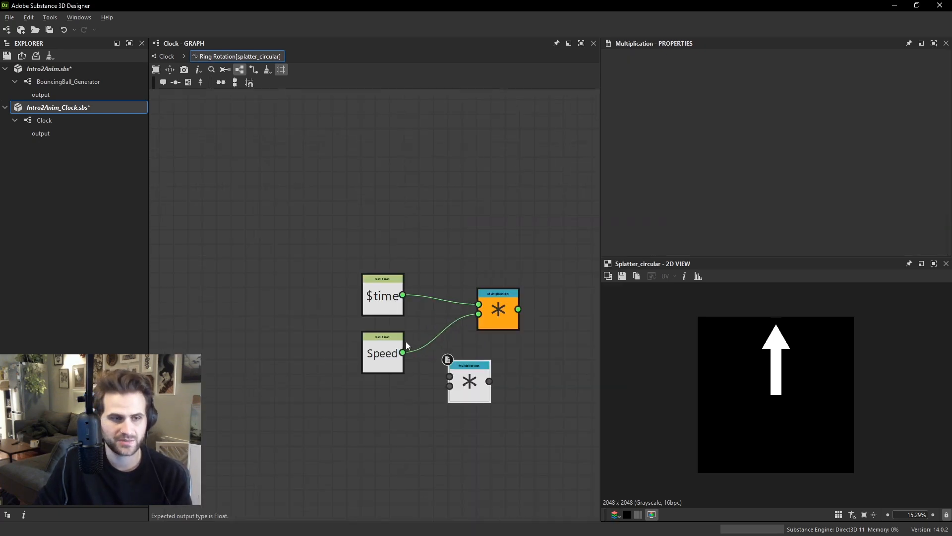
Add a Float of 60, connect it with Speed to the new Multiplication node, and return to the Clock graph.
key("space")
type("float")
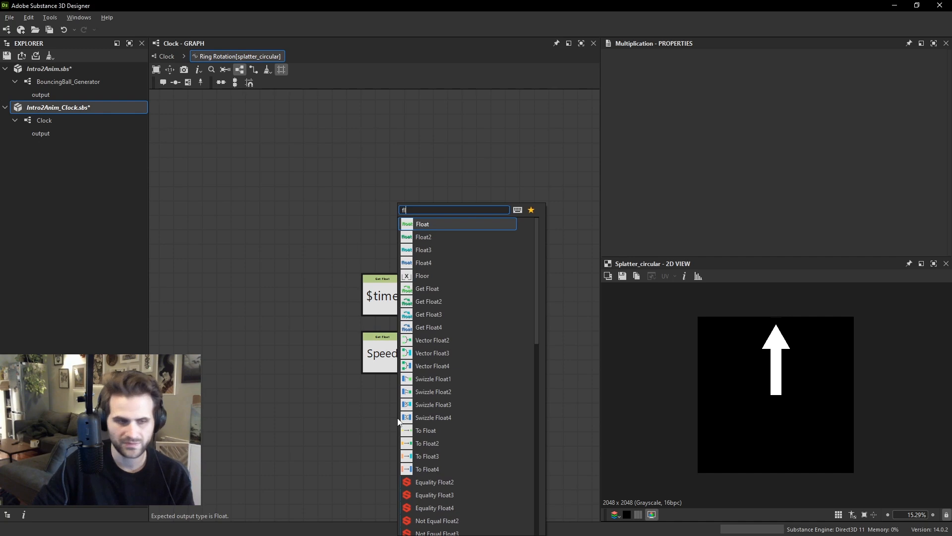
key("Return")
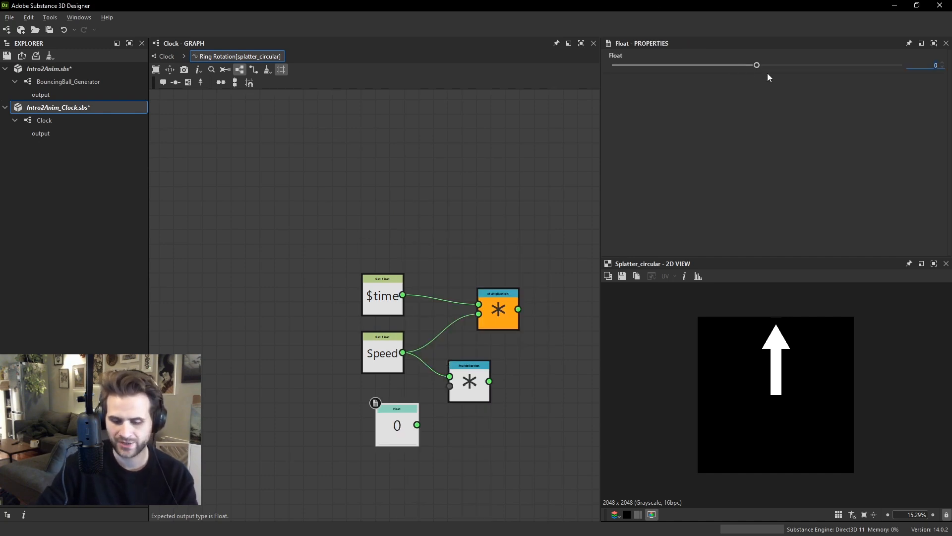
type("60")
key("Return")
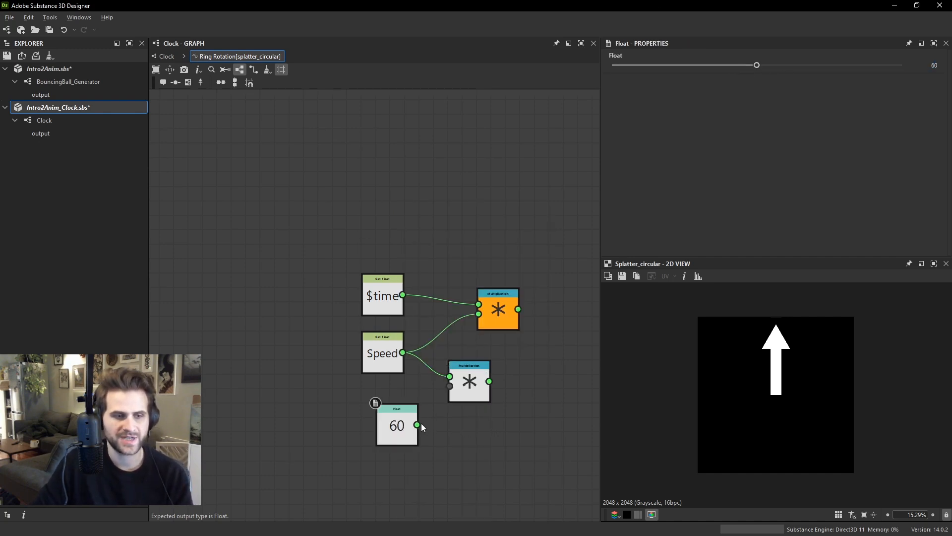
left_click_drag(407, 417, 392, 403)
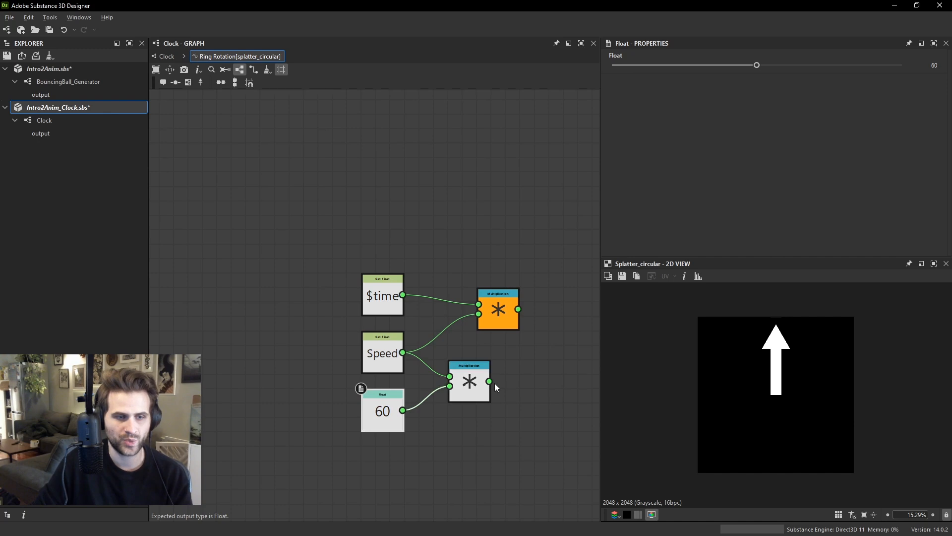
left_click(499, 325)
left_click(167, 56)
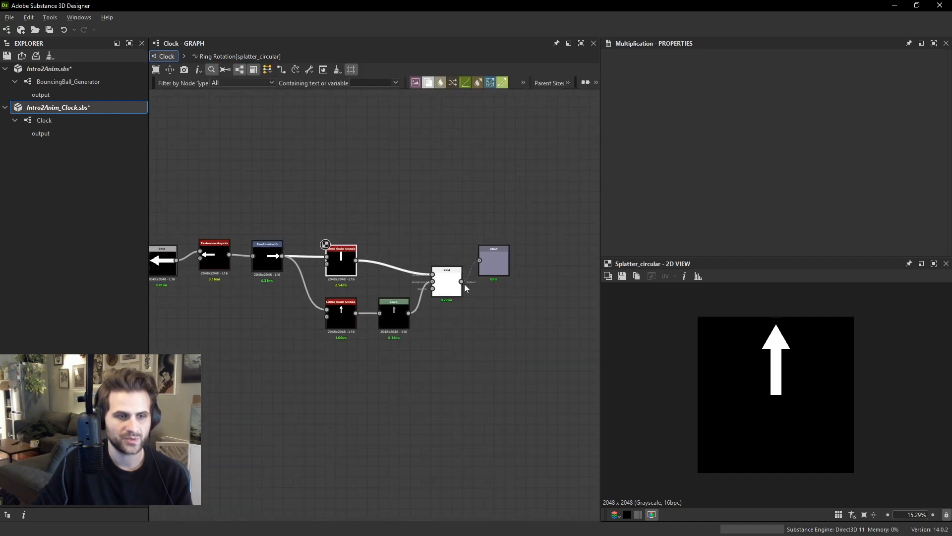
Duplicate the large arrow's Splatter Circular Grayscale node and place the copy above the original.
double_click(446, 285)
scroll(489, 263, "up", 1)
middle_click_drag(346, 236, 387, 262)
scroll(372, 266, "up", 1)
double_click(353, 275)
middle_click_drag(360, 200, 375, 257)
key("ctrl+d")
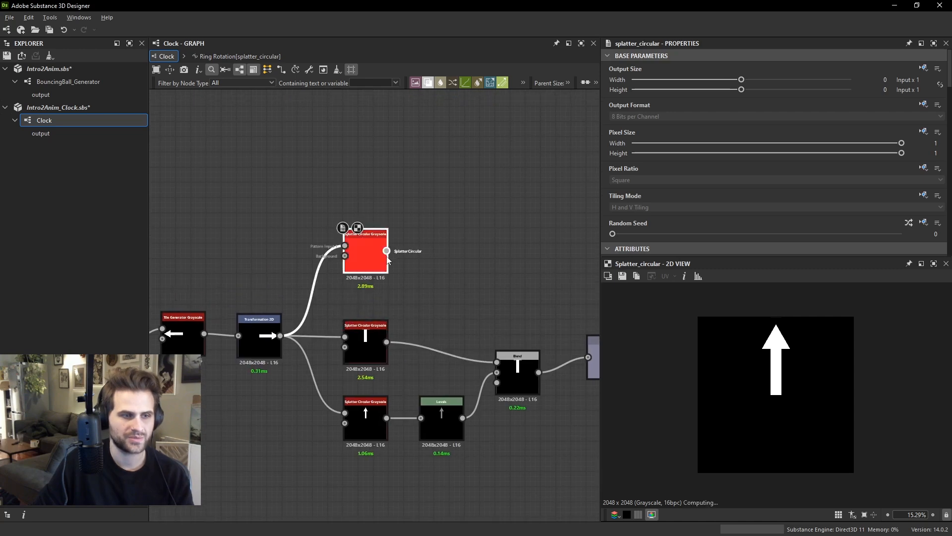
Add a Shape node beside the new splatter copy, leaving room between them for another node.
middle_click_drag(268, 236, 293, 252)
left_click(293, 252)
middle_click_drag(352, 241, 368, 246)
scroll(368, 246, "up", 2)
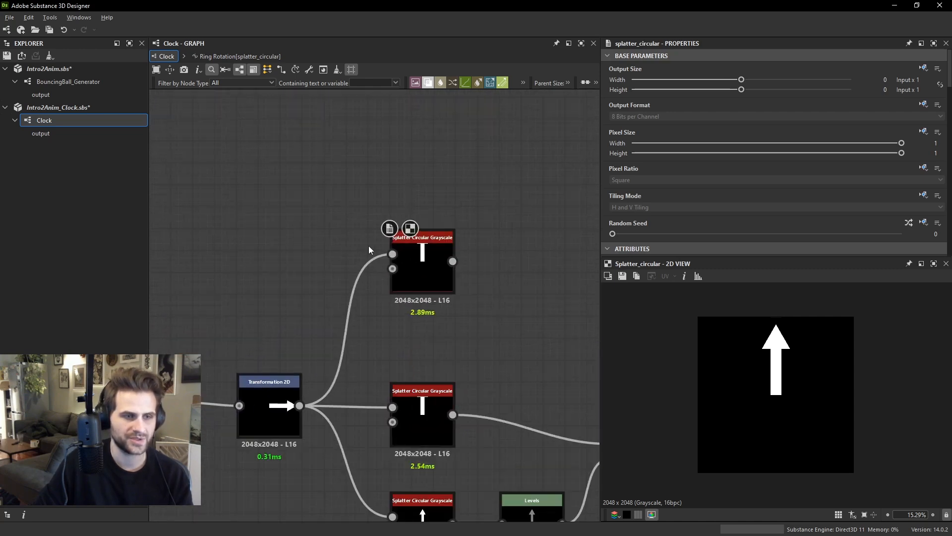
key("space")
type("shape")
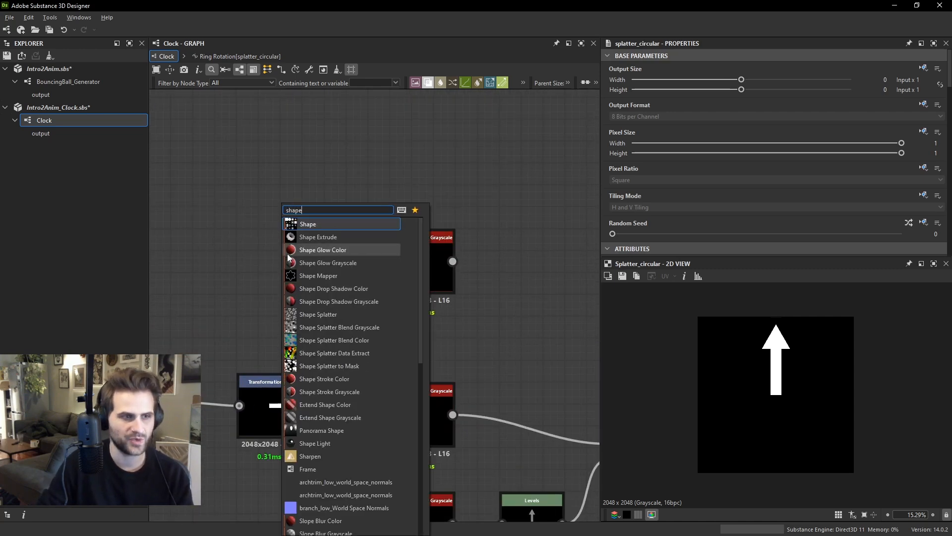
key("Return")
scroll(793, 209, "down", 5)
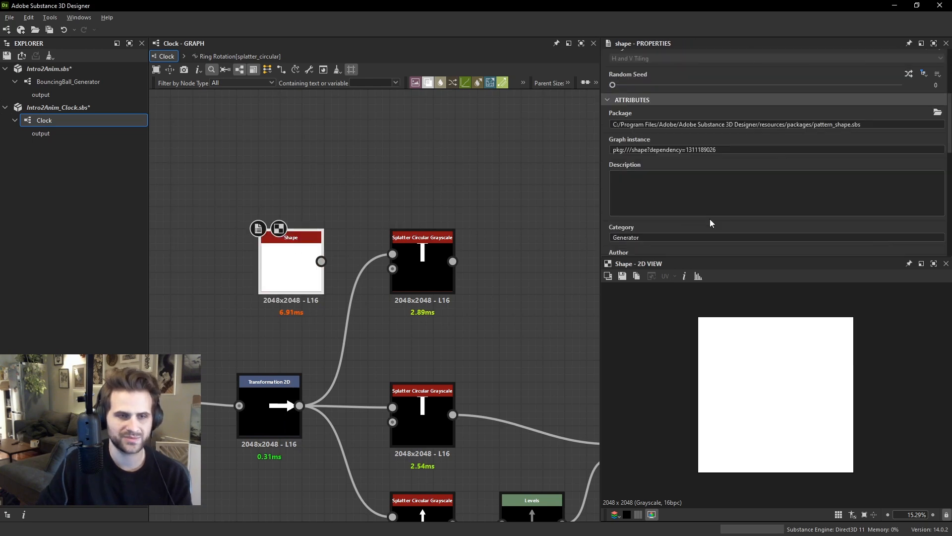
middle_click_drag(343, 275, 414, 288)
left_click_drag(370, 296, 267, 284)
Add a Blend node after the Shape and set its Cropping Area Top to 0.5.
key("space")
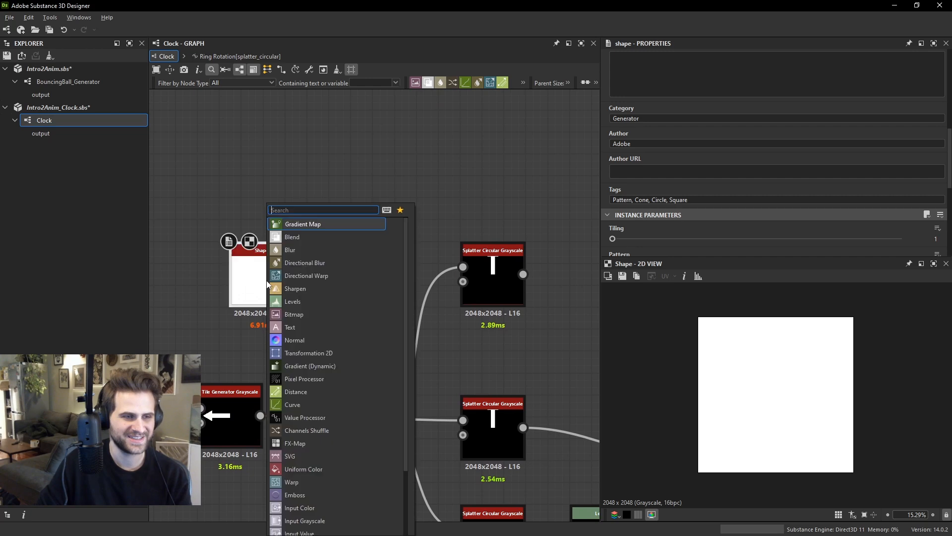
left_click(324, 241)
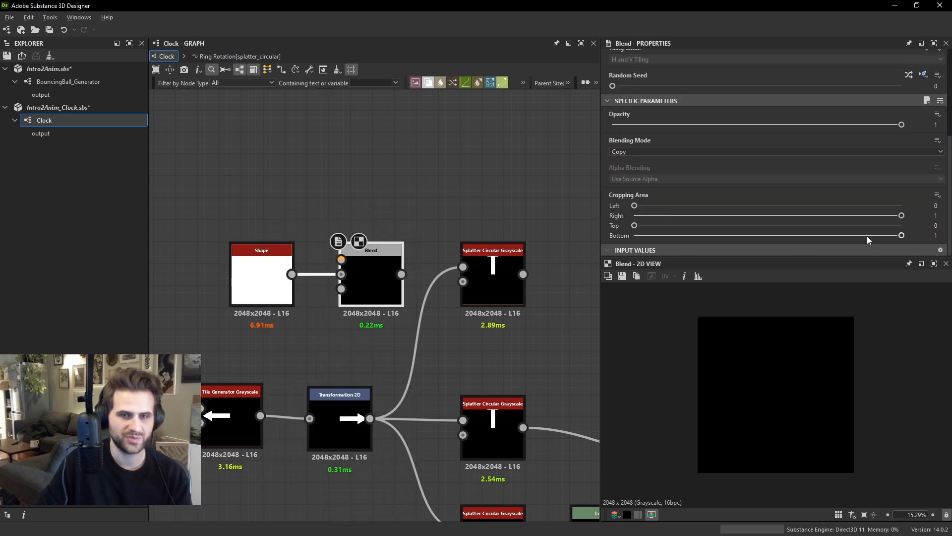
mouse_move(901, 235)
left_mouse_down()
mouse_move(770, 236)
mouse_move(937, 233)
mouse_move(832, 217)
mouse_move(825, 224)
mouse_move(908, 224)
left_mouse_up()
left_click_drag(654, 225, 763, 230)
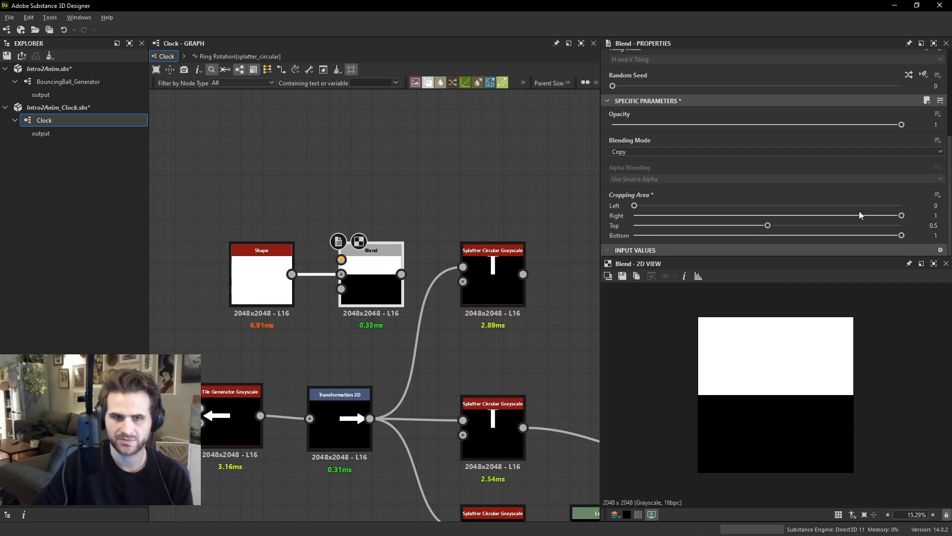
left_click_drag(880, 221, 901, 235)
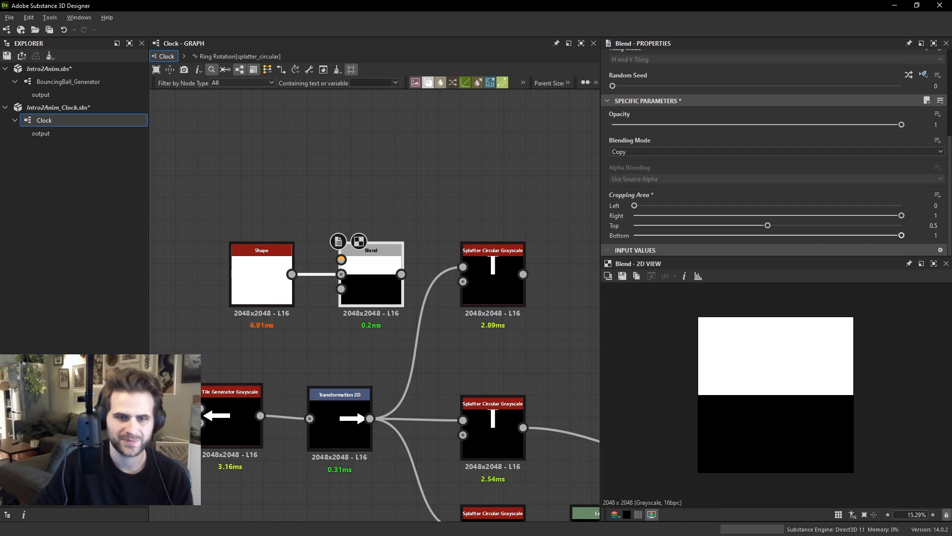
Move the Shape and its Blend node away from the new splatter, and connect the Blend to the splatter's pattern input.
middle_click_drag(309, 216, 317, 222)
scroll(278, 211, "down", 3)
left_click_drag(226, 214, 337, 258)
left_click_drag(320, 251, 432, 243)
Examine the pattern settings of the new Splatter Circular Grayscale node fed by the Shape and Blend.
scroll(334, 245, "up", 2)
left_click(431, 248)
scroll(719, 174, "down", 10)
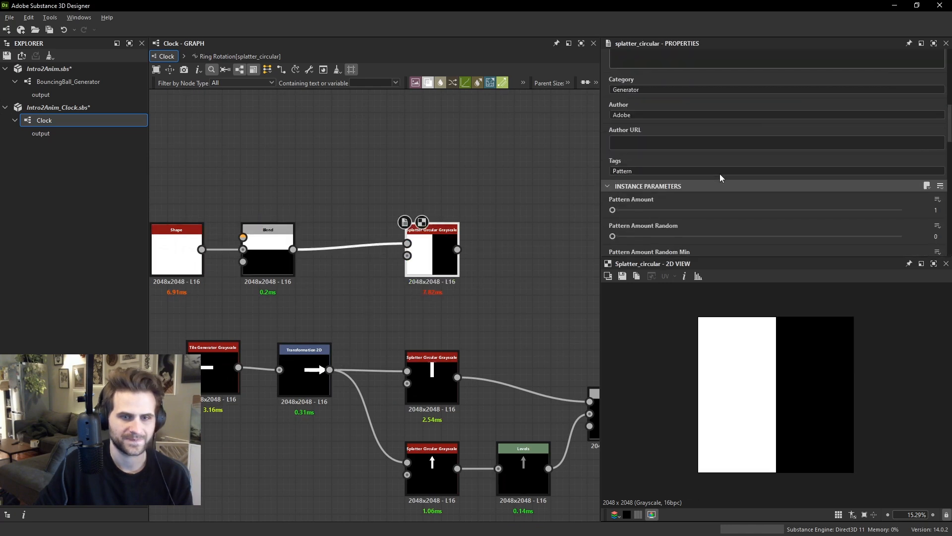
scroll(662, 193, "down", 2)
left_click(649, 98)
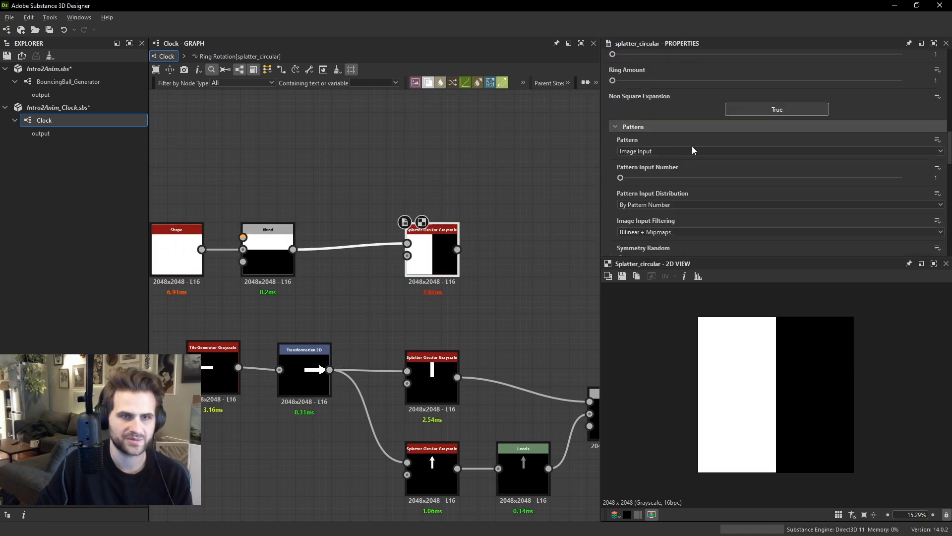
left_click(654, 152)
left_click(655, 154)
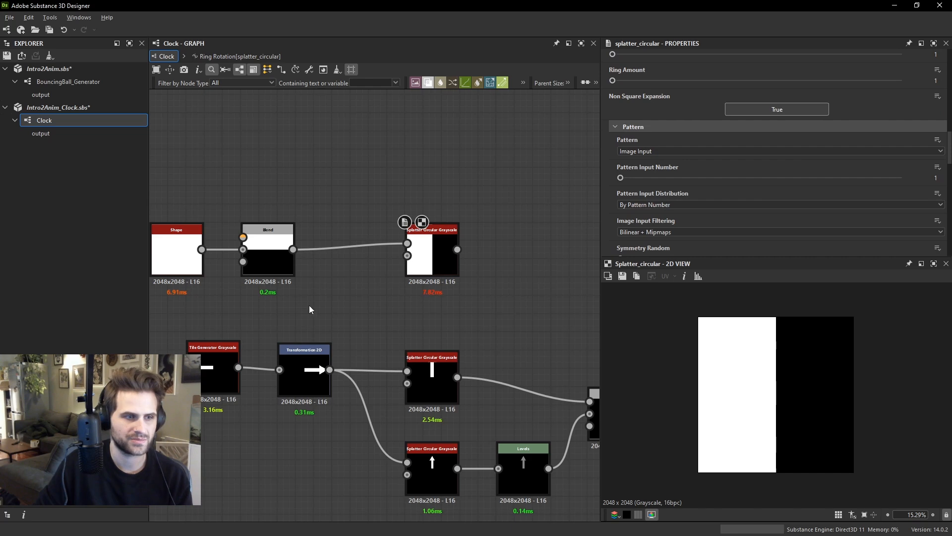
left_click(307, 362)
key("ctrl+v")
left_click_drag(287, 248, 349, 265)
key("ctrl+z")
key("ctrl+z")
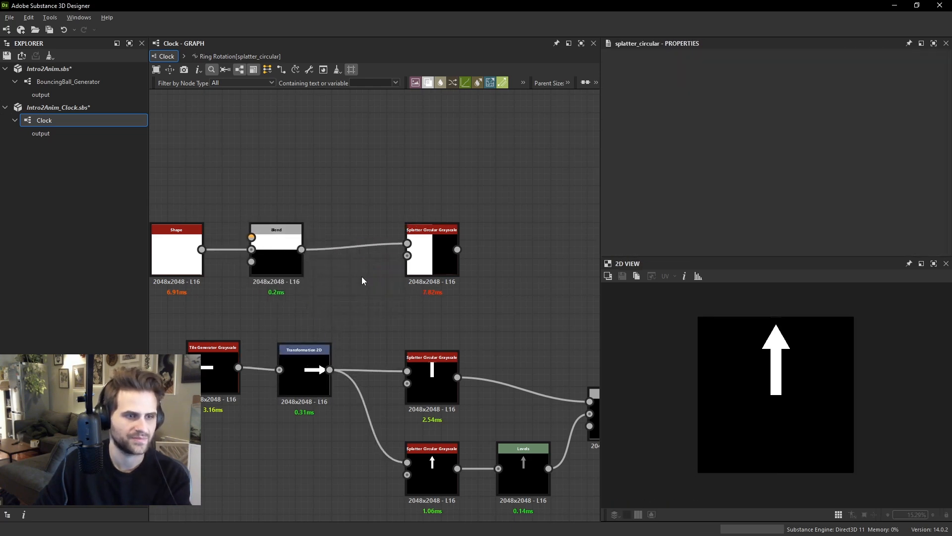
Copy the arrow's Transformation 2D node and insert the copy between the upper Blend and the new Splatter Circular Grayscale node.
left_click(445, 242)
left_click(311, 364)
key("ctrl+c")
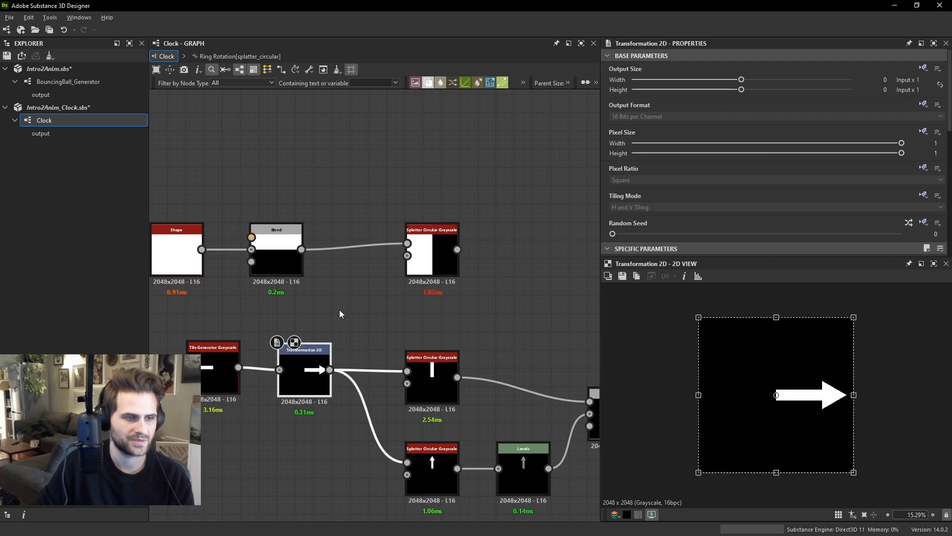
key("ctrl+v")
left_click_drag(324, 280, 318, 286)
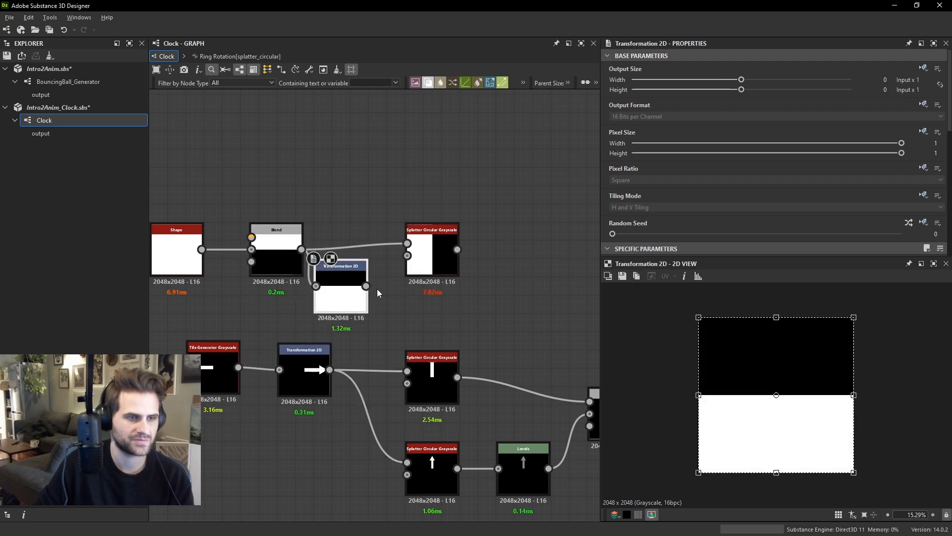
left_click_drag(411, 242, 410, 242)
double_click(428, 248)
left_click_drag(349, 298, 363, 263)
Rotate the copied Transformation 2D clockwise in 90-degree increments until its white half is on the right.
scroll(784, 191, "down", 3)
left_click(889, 95)
left_click(889, 96)
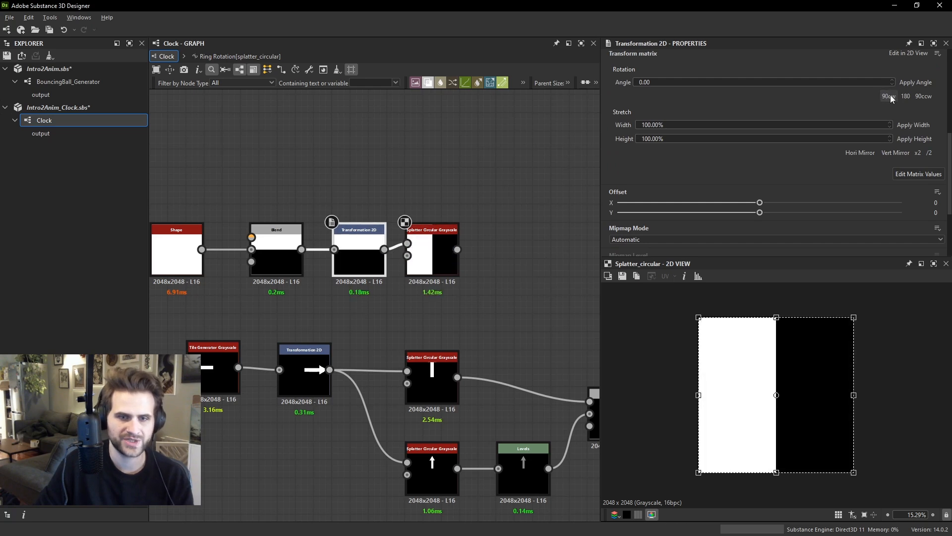
left_click(889, 96)
Set the new splatter's pattern Size to X 0.07 and Y 0.001 to form a thin hand.
left_click(430, 253)
scroll(775, 172, "down", 10)
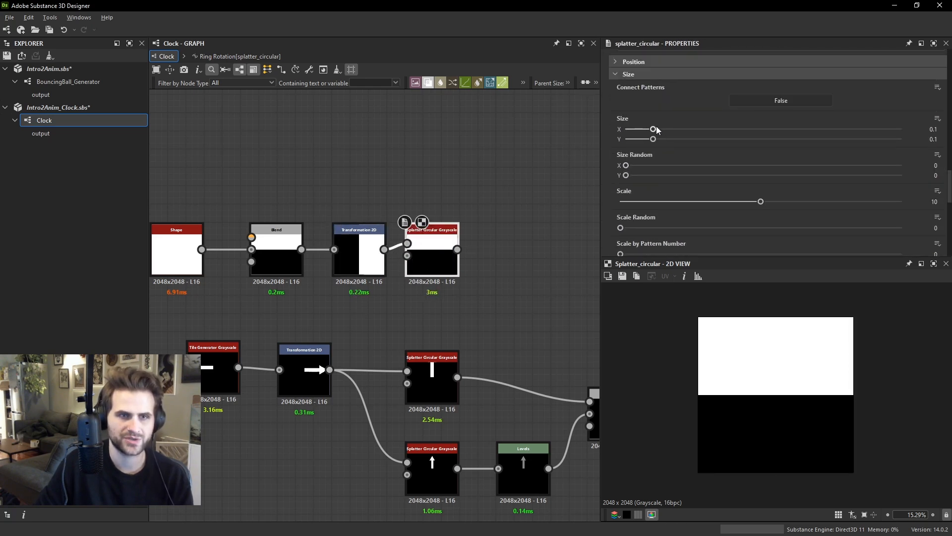
left_click_drag(654, 129, 627, 144)
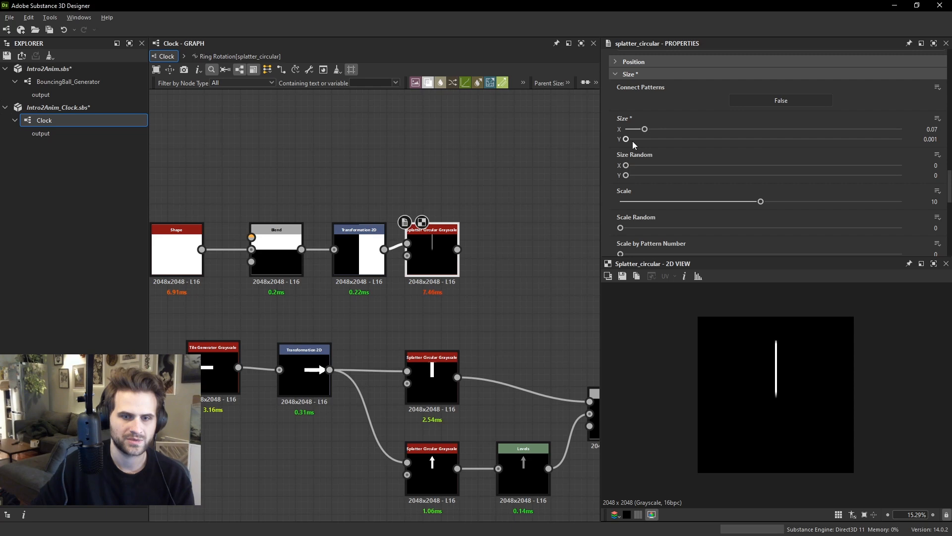
scroll(804, 359, "up", 4)
middle_click_drag(804, 356, 784, 398)
key("f")
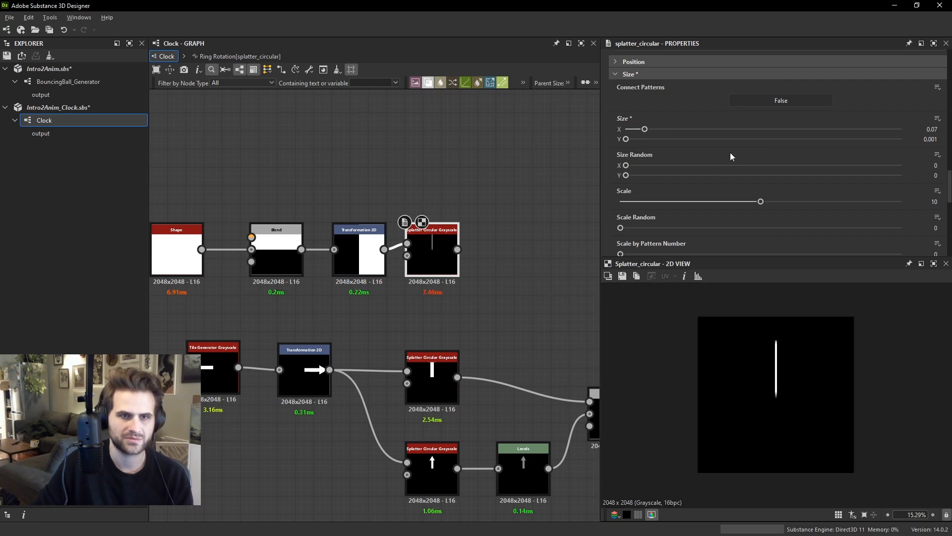
Set the thin hand splatter's Image Input Filtering to Nearest.
scroll(731, 153, "up", 5)
left_click(673, 142)
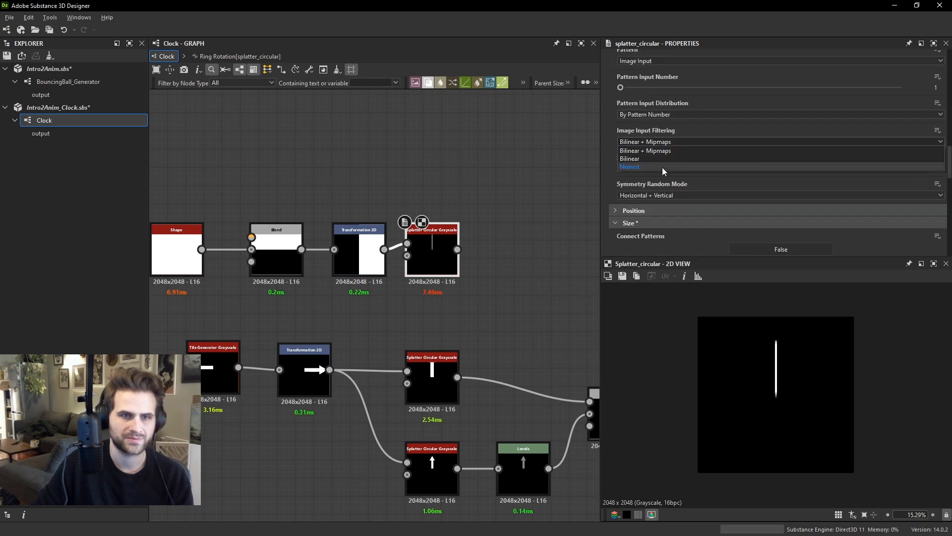
left_click(662, 167)
scroll(784, 377, "up", 2)
scroll(478, 280, "down", 2)
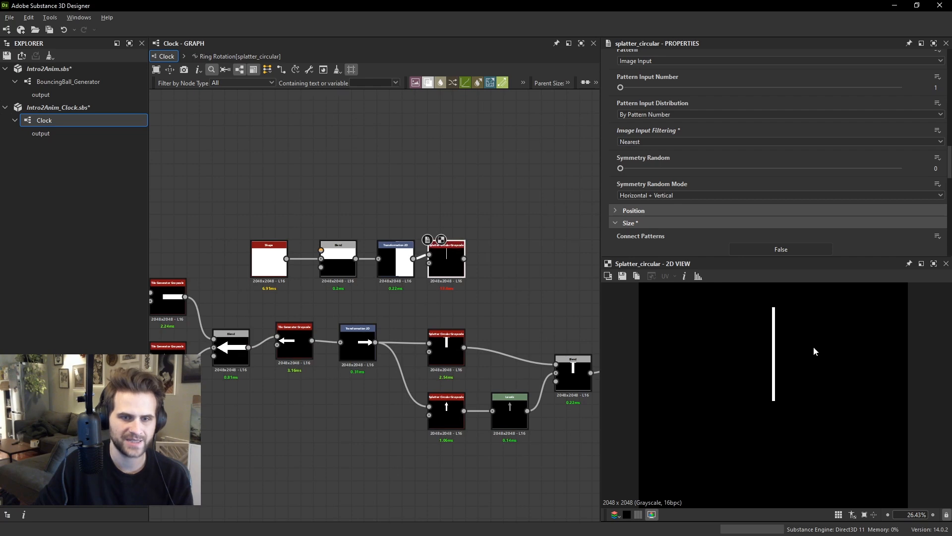
Add a Blend node with the thin hand's splatter as foreground and the combined arrow hands as background.
middle_click_drag(513, 293, 444, 278)
key("space")
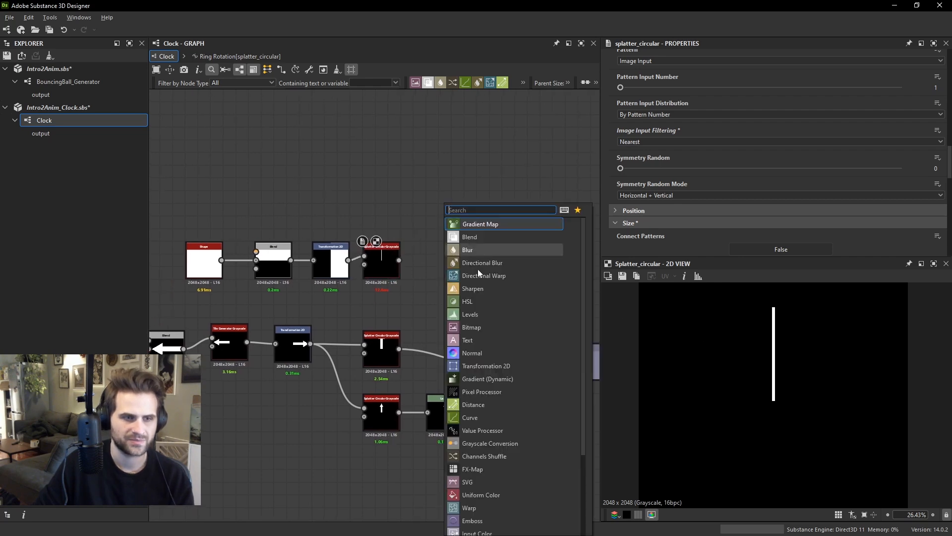
left_click(428, 248)
scroll(564, 352, "up", 1)
middle_click_drag(564, 353, 511, 380)
key("space")
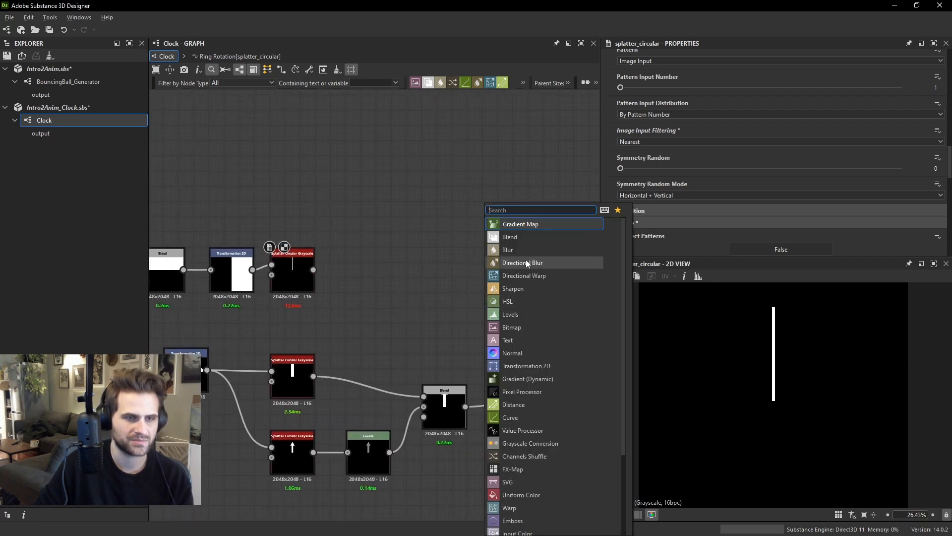
left_click(526, 261)
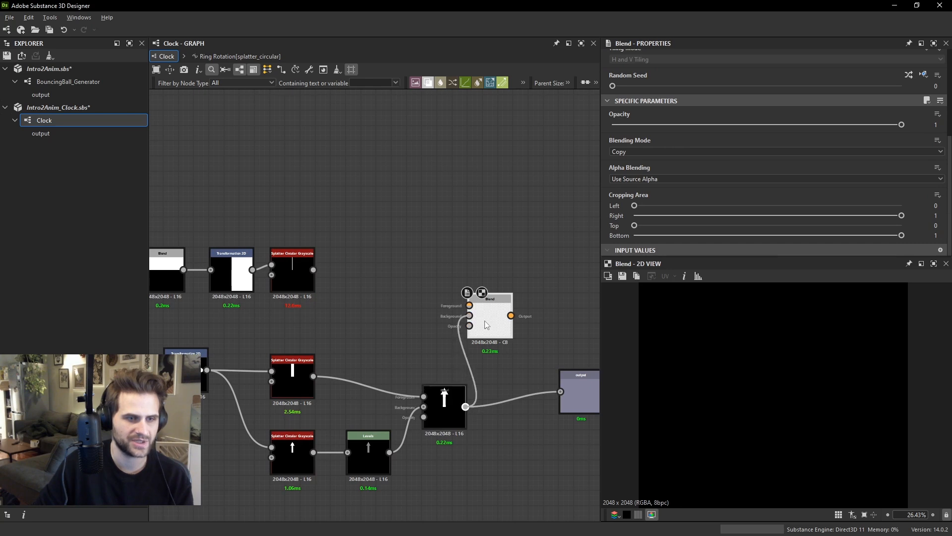
left_click_drag(469, 315, 491, 267)
left_click(363, 269)
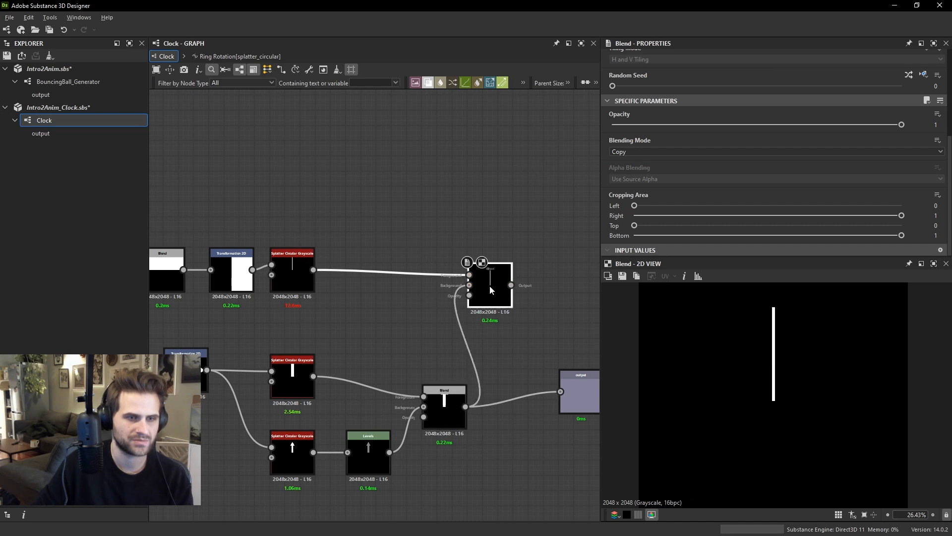
scroll(733, 324, "down", 2)
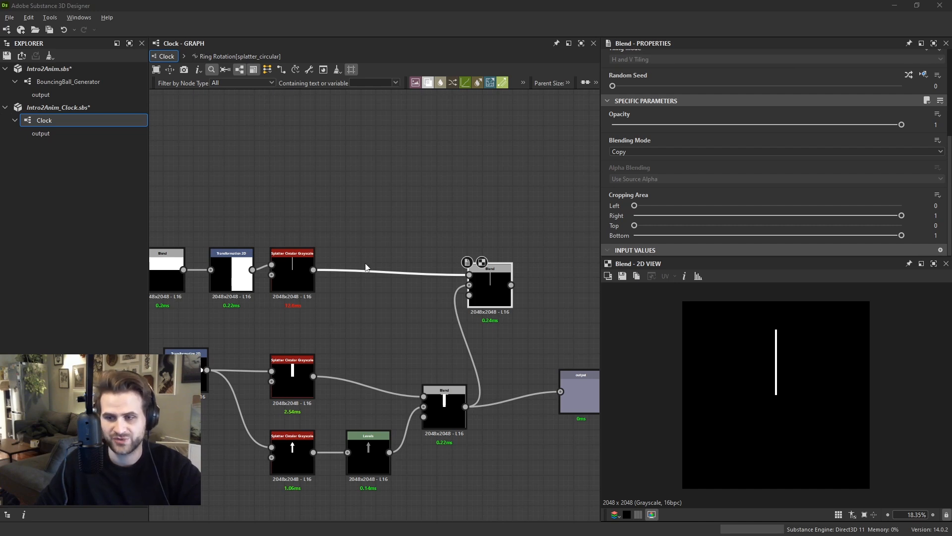
Set the Float constant in the thin hand splatter's Ring Rotation function to 3600 and return to the Clock graph.
double_click(308, 272)
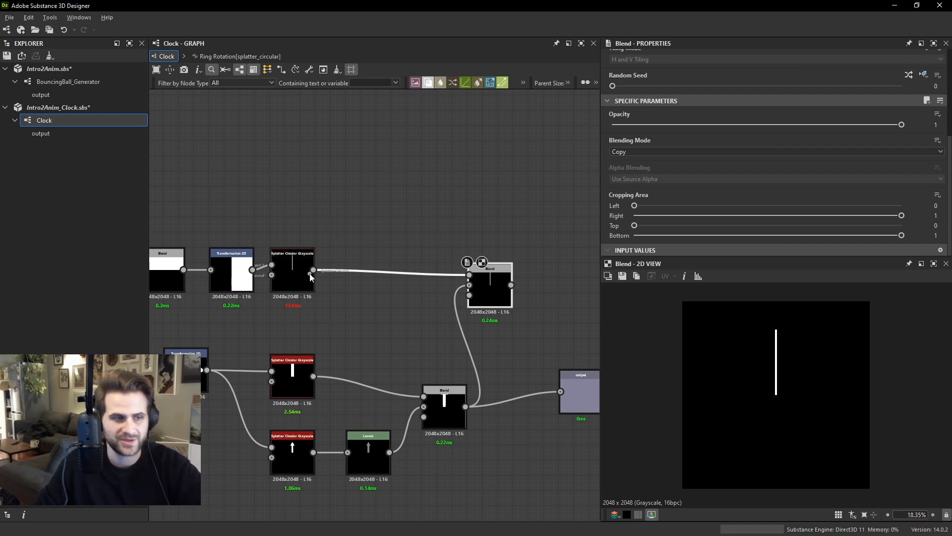
scroll(704, 210, "down", 5)
left_click(342, 191)
scroll(518, 193, "down", 1)
scroll(731, 189, "down", 3)
scroll(731, 188, "down", 8)
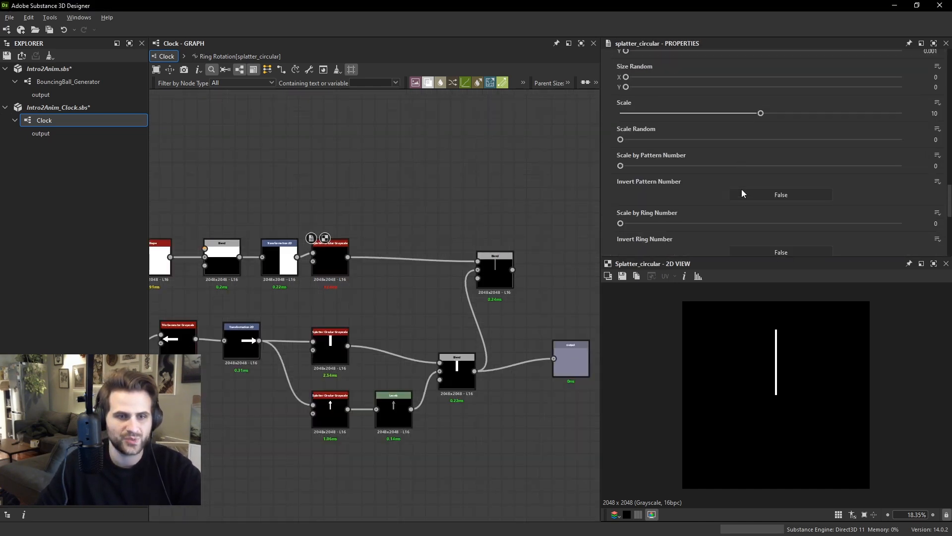
left_click(924, 202)
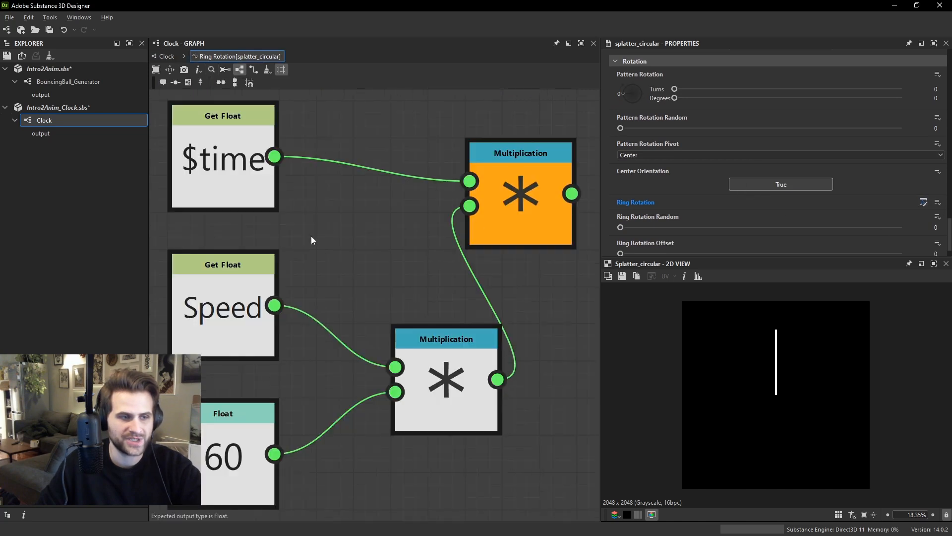
left_click(255, 442)
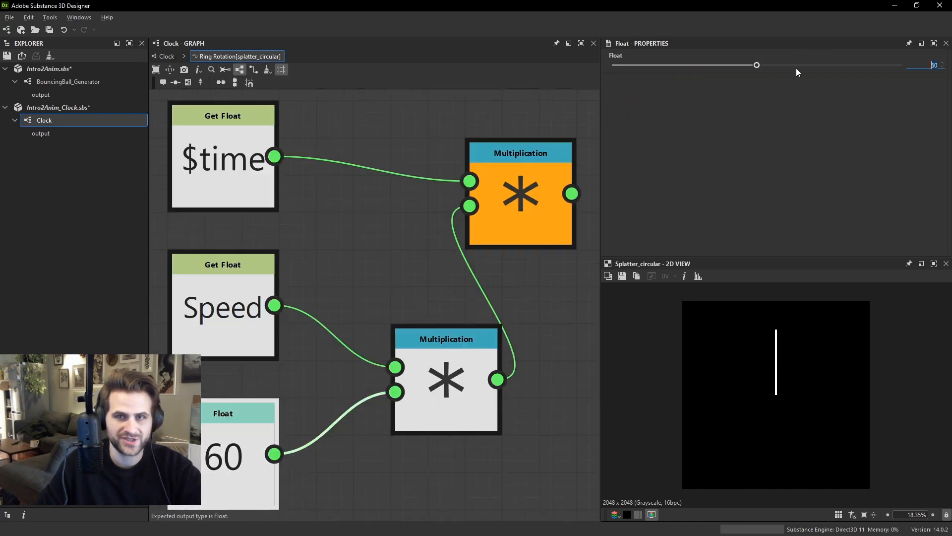
type("3600")
key("Return")
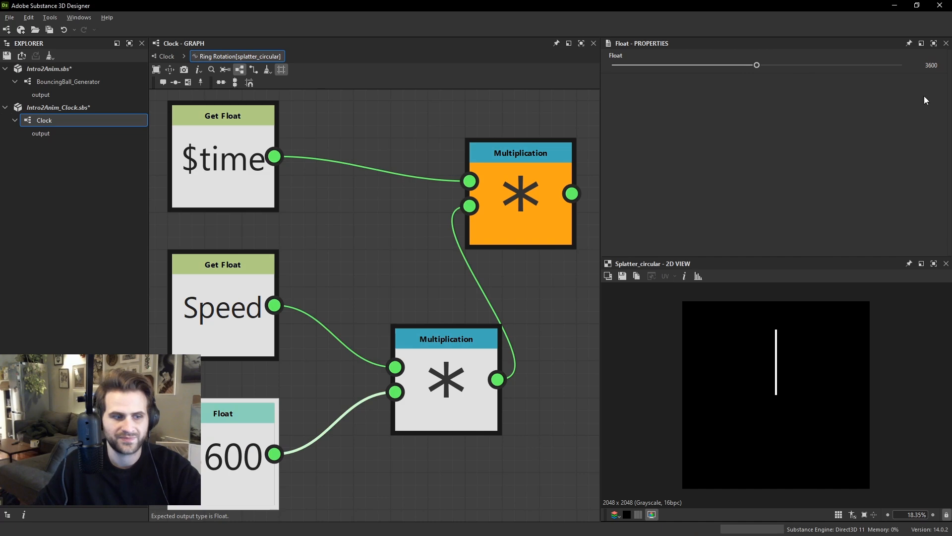
left_click(167, 56)
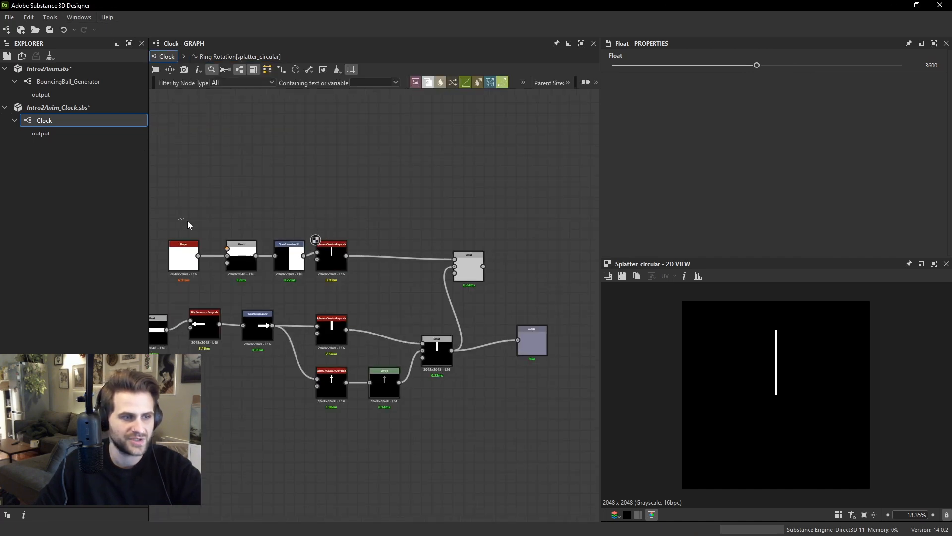
Move the thin hand's nodes and its Blend below the arrow nodes, and route that Blend into the output node.
left_click_drag(188, 221, 337, 467)
left_click_drag(482, 255, 528, 457)
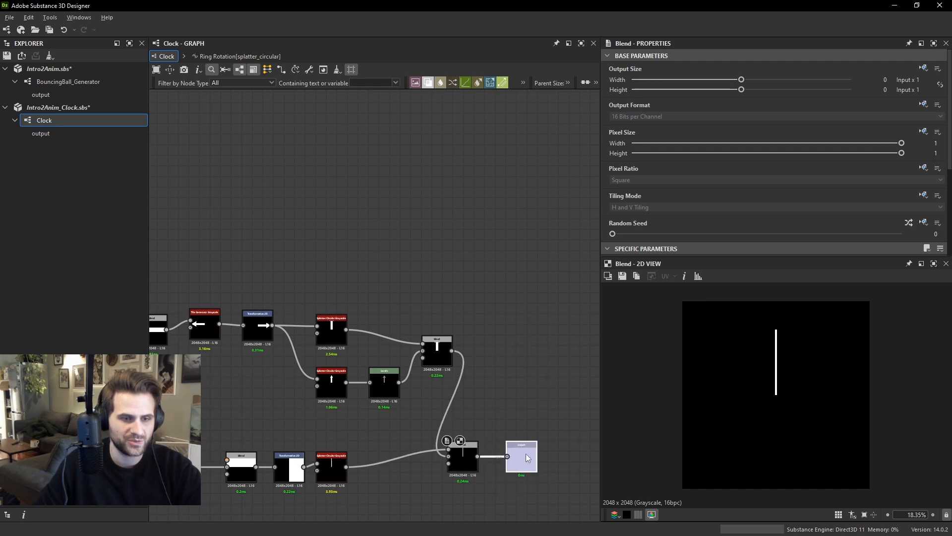
left_click(527, 457)
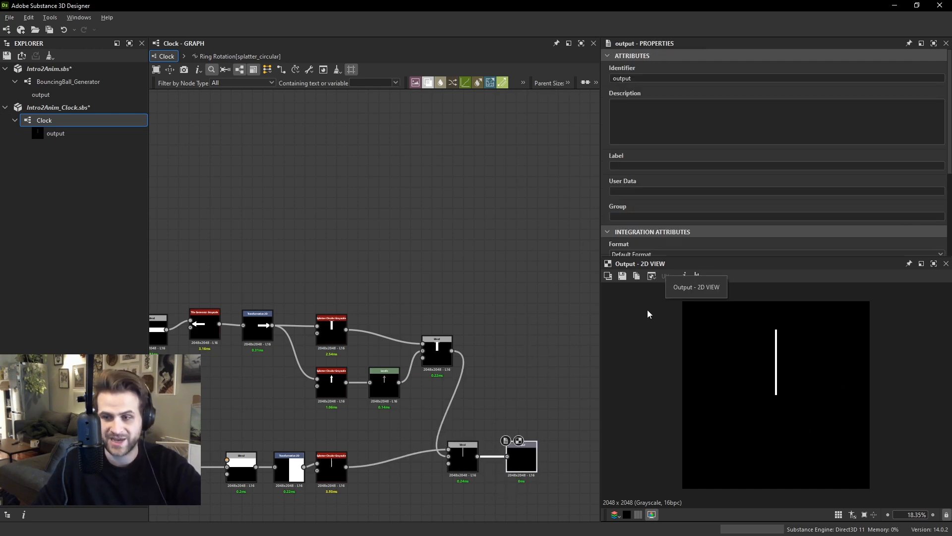
Save the Intro2Anim_Clock package and publish it as an .sbsar file.
left_click(95, 109)
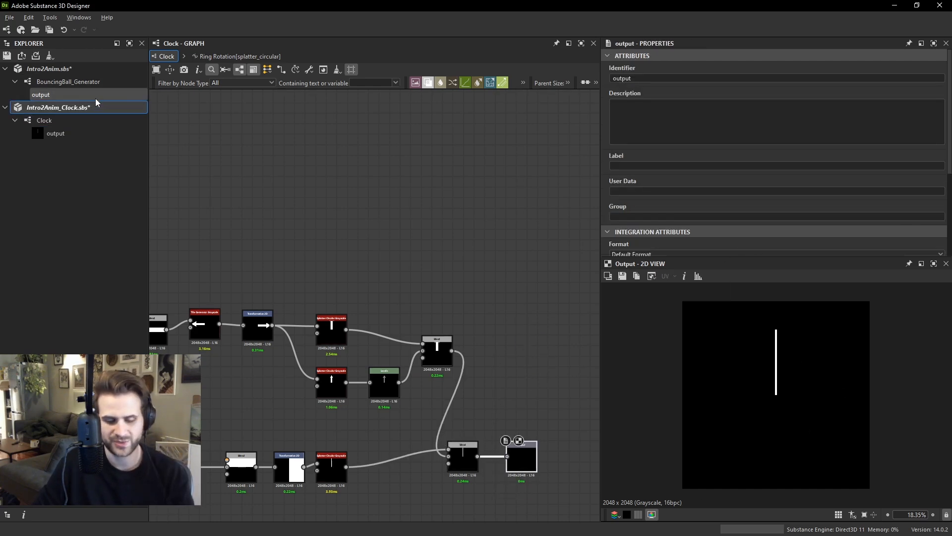
key("ctrl+s")
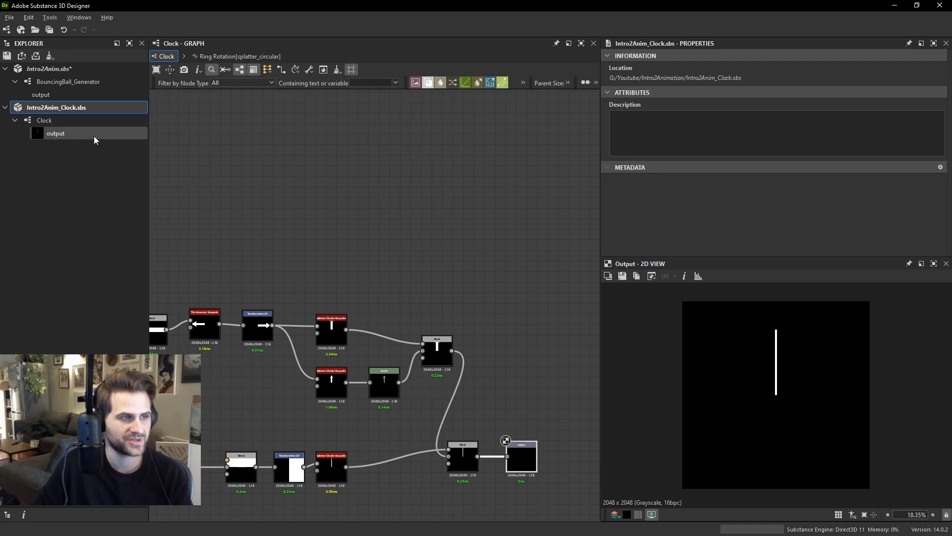
right_click(87, 109)
left_click(154, 212)
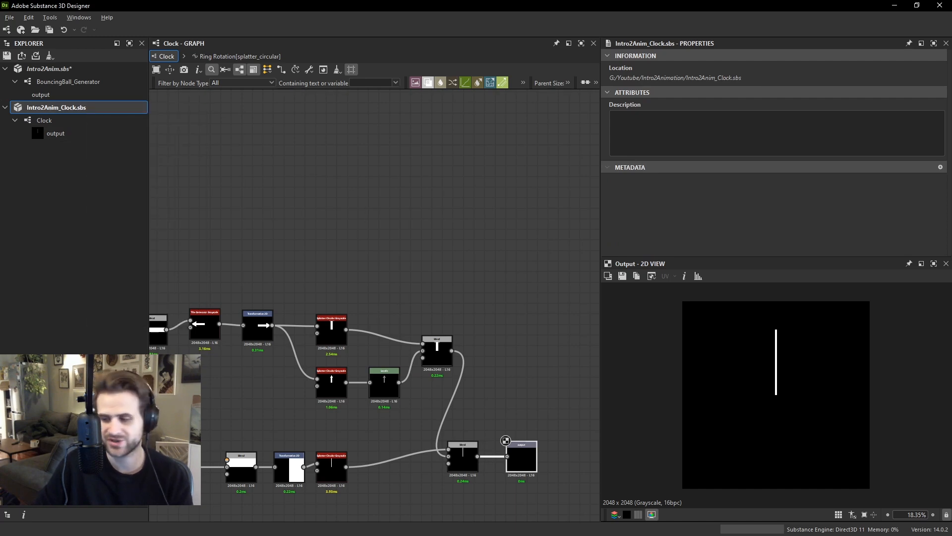
Switch to Substance Player, reload the published clock and play its animation from the start.
key("alt+Tab")
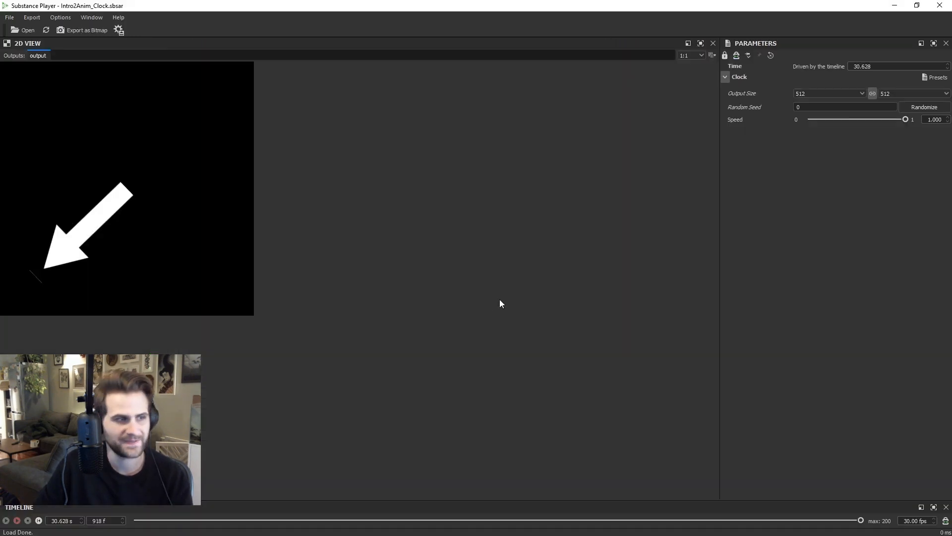
left_click(46, 32)
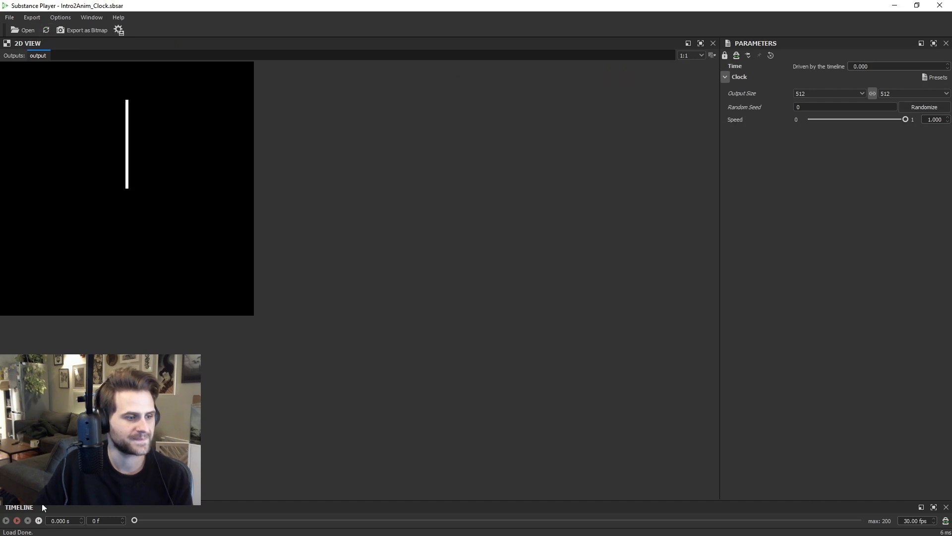
left_click(18, 521)
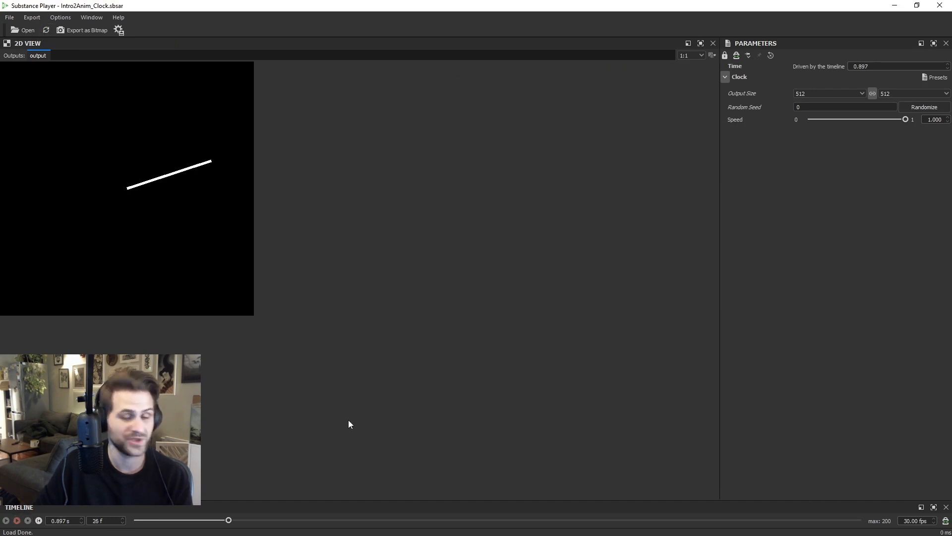
key("alt+Tab")
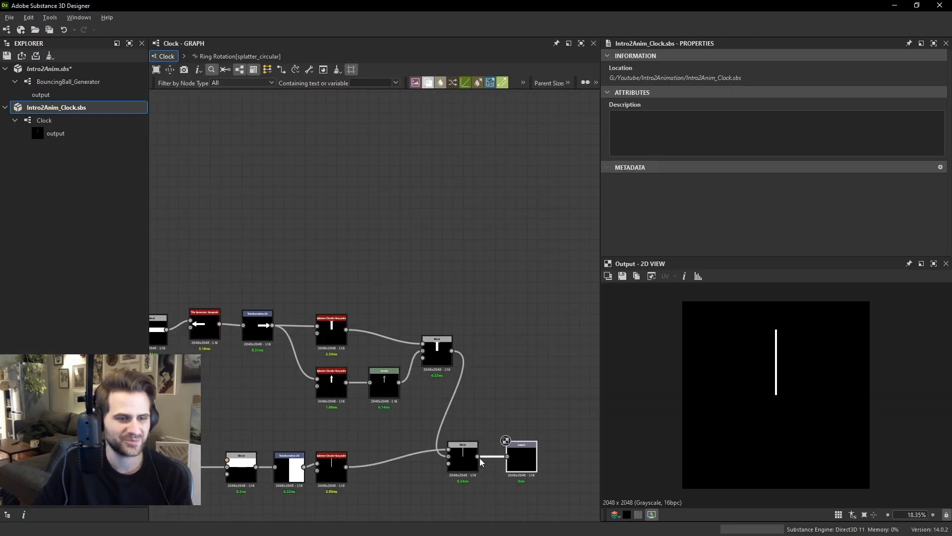
Set the blending mode of the Blend combining the two arrow hands to Max (Lighten).
double_click(464, 460)
scroll(433, 349, "up", 1)
double_click(439, 350)
scroll(671, 192, "down", 5)
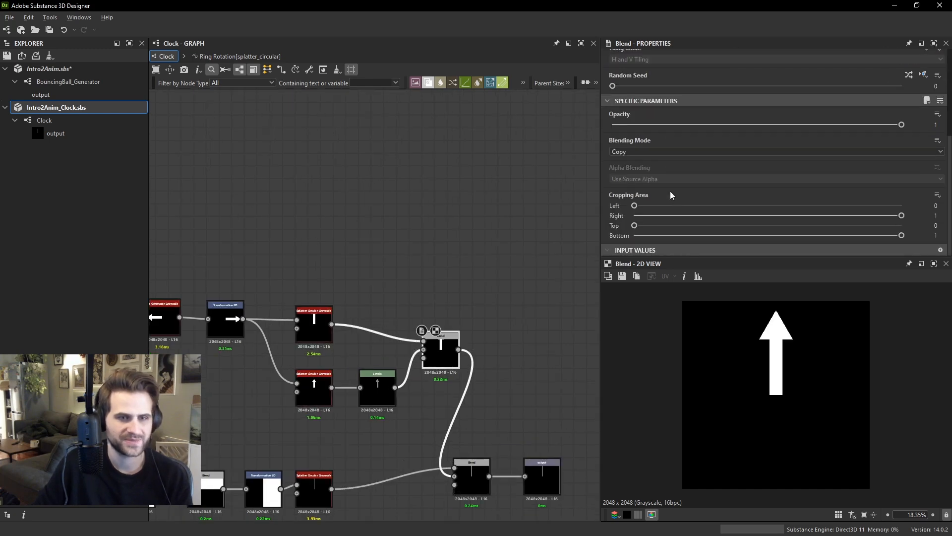
left_click(650, 152)
left_click(645, 200)
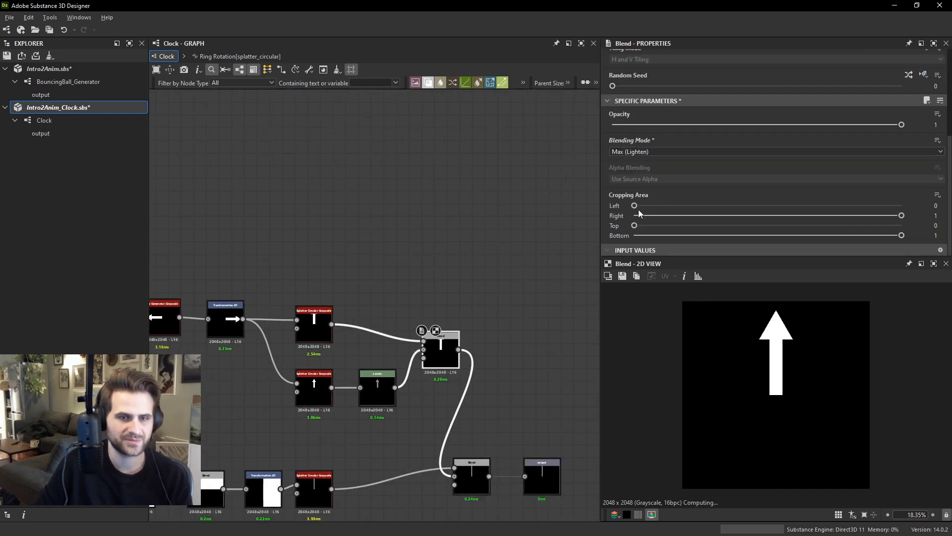
Set the blending mode of the Blend that merges the thin hand with the arrow hands to Max (Lighten).
middle_click_drag(499, 422, 496, 335)
double_click(467, 392)
left_click(664, 152)
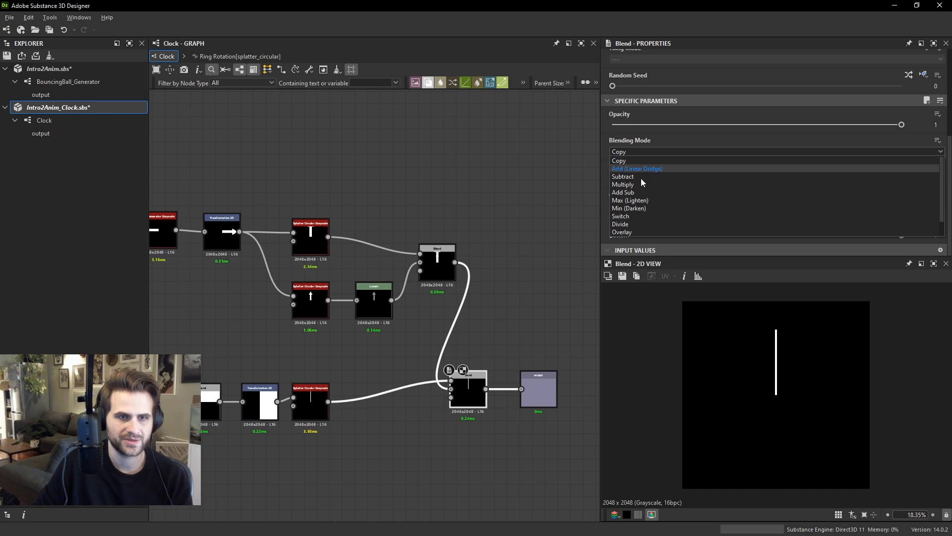
left_click(651, 200)
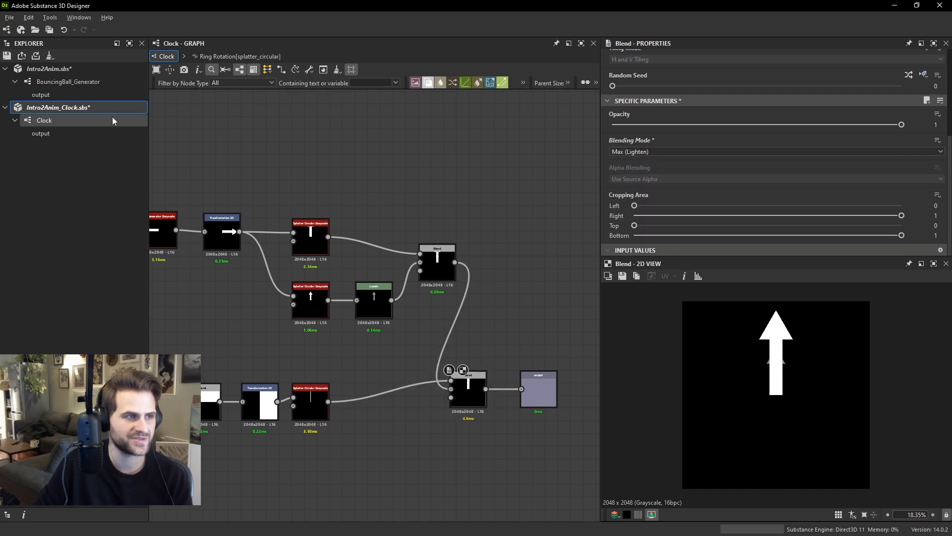
Republish the Intro2Anim_Clock package's .sbsar file and preview the reloaded animation in Substance Player.
right_click(97, 108)
left_click(163, 213)
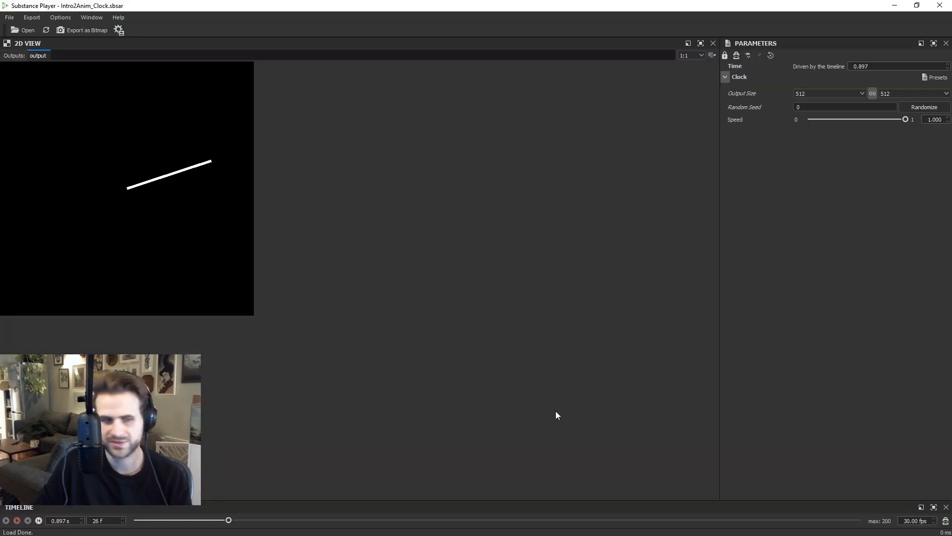
left_click(49, 31)
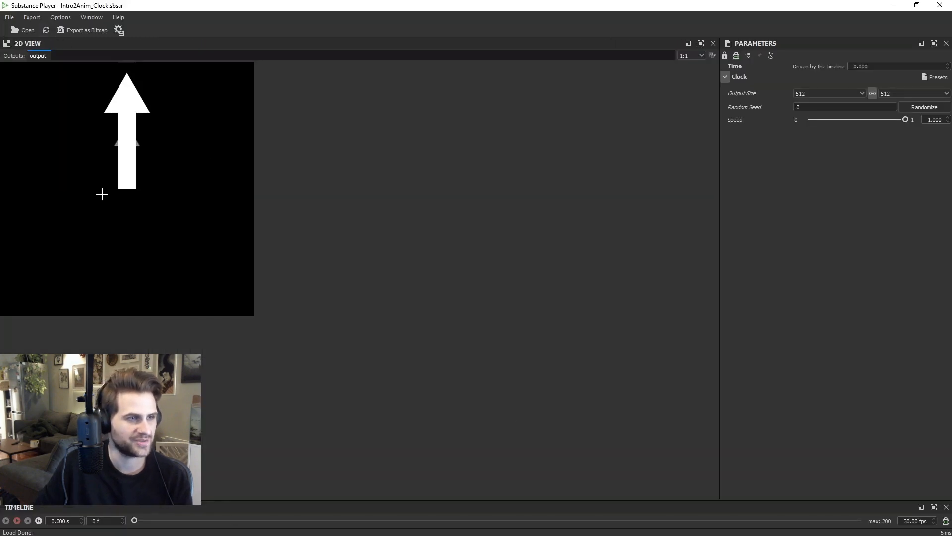
left_click(16, 521)
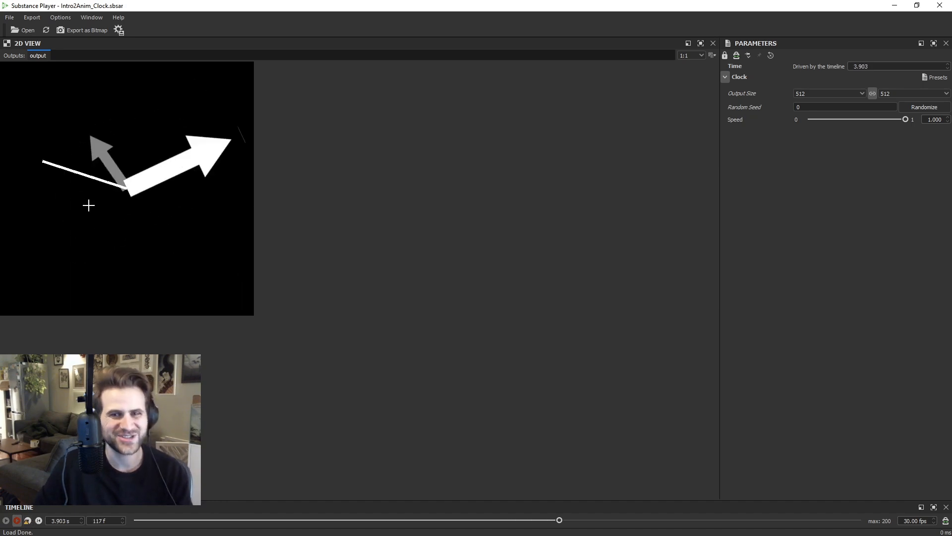
left_click(16, 521)
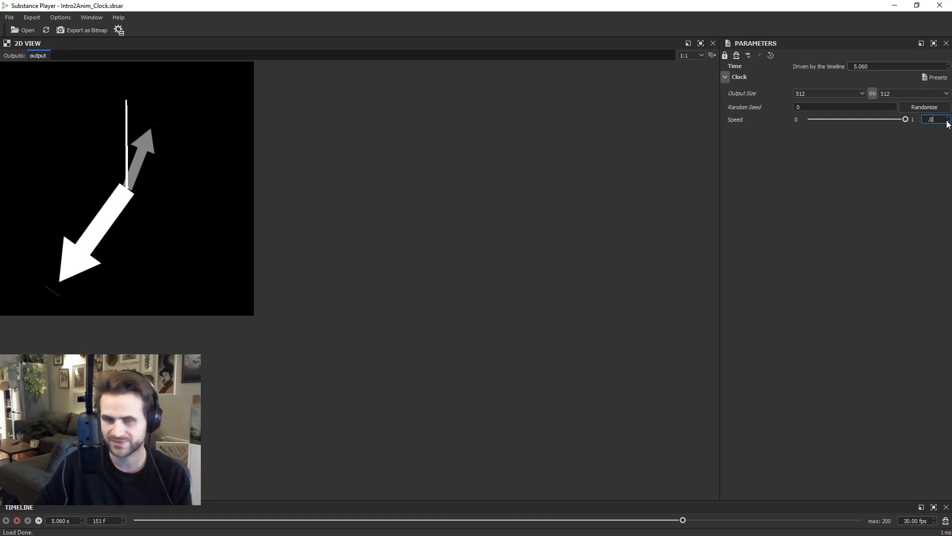
Play the clock animation with Speed set to 0.05 and again with 0.001, and rewind it to the start.
type("5")
key("Return")
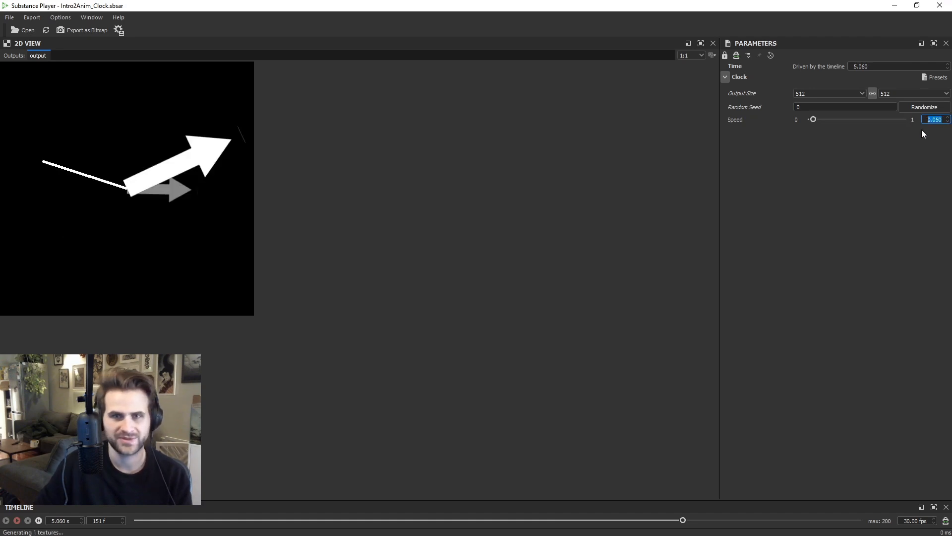
left_click(26, 521)
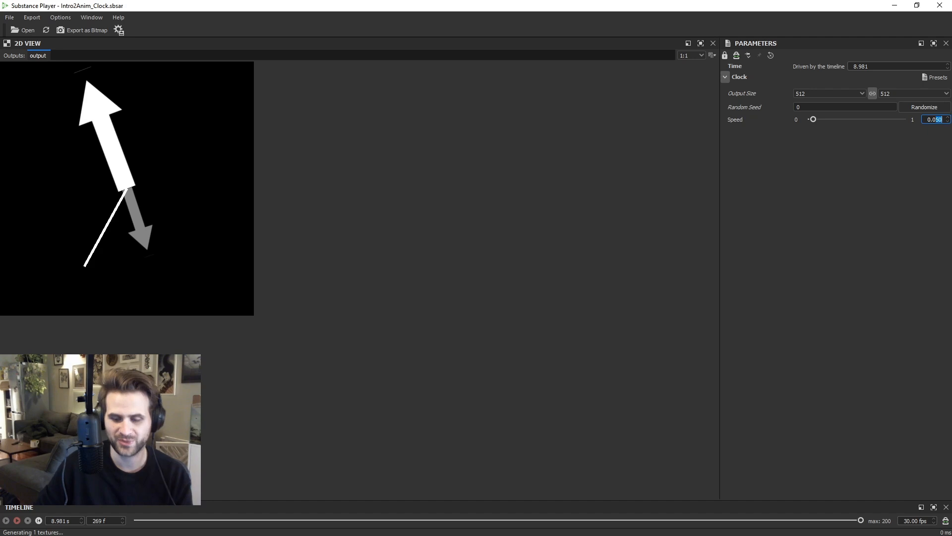
key("Return")
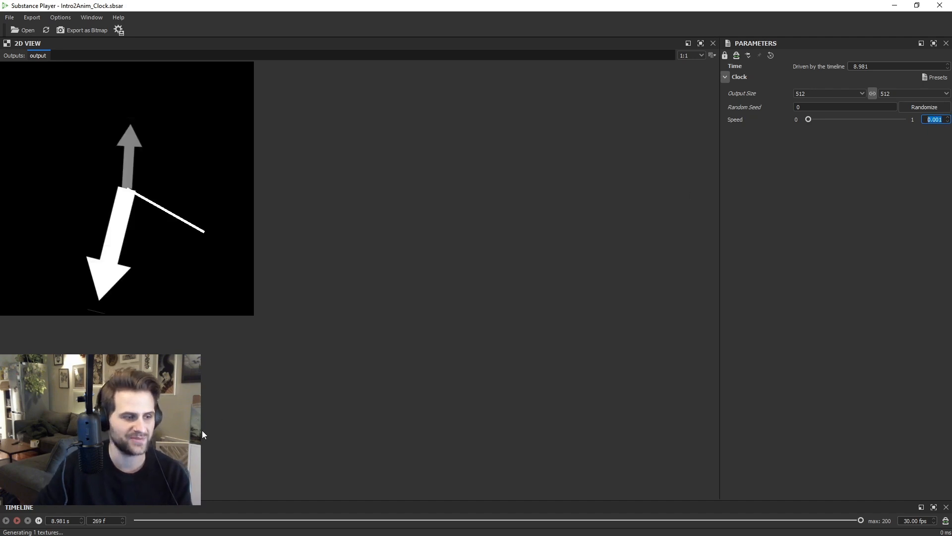
left_click(18, 521)
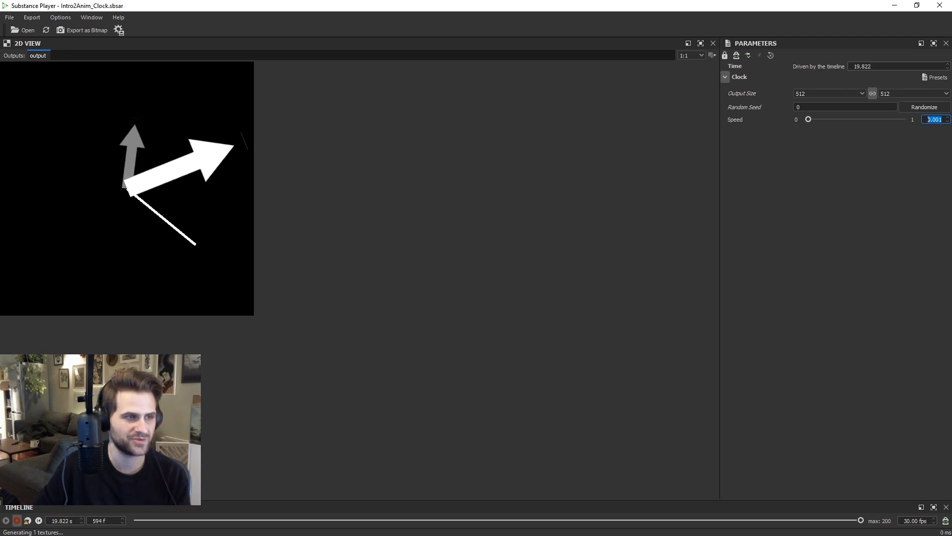
left_click(39, 521)
left_click(39, 521)
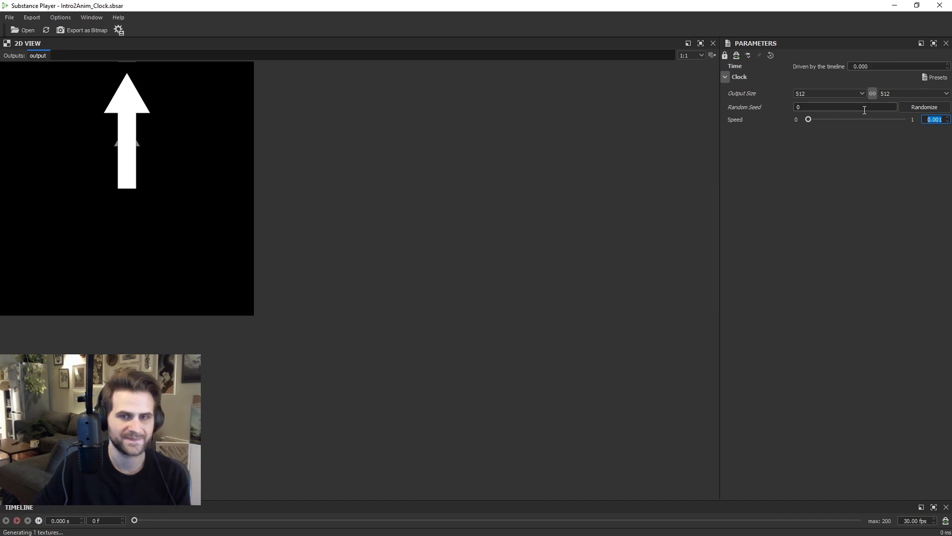
Play the clock animation with Speed set to 2, and replay it from the start with Speed at 0.2.
type("2")
key("Return")
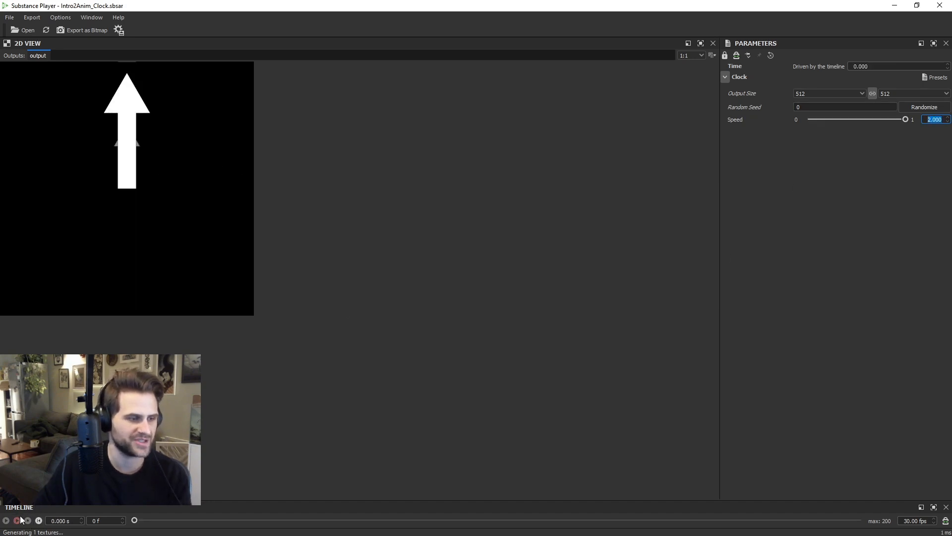
left_click(6, 520)
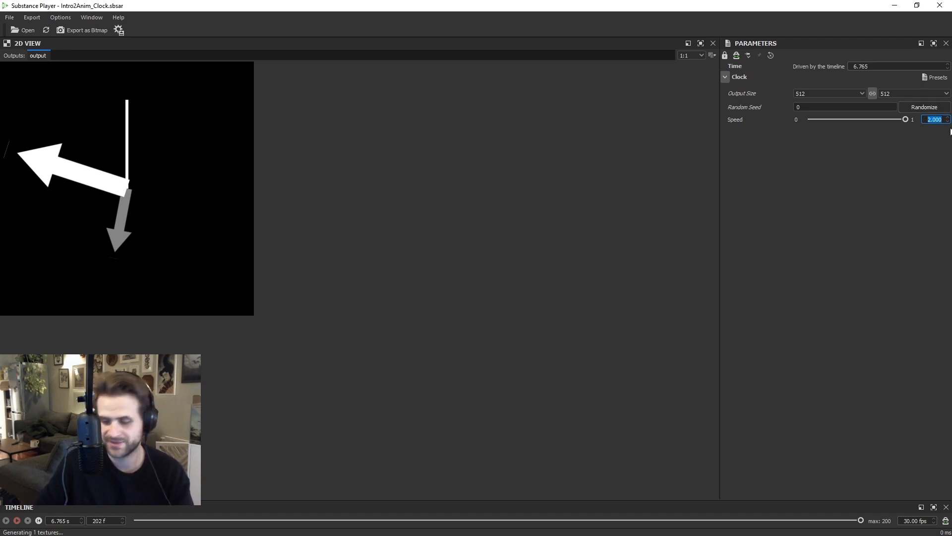
key("Return")
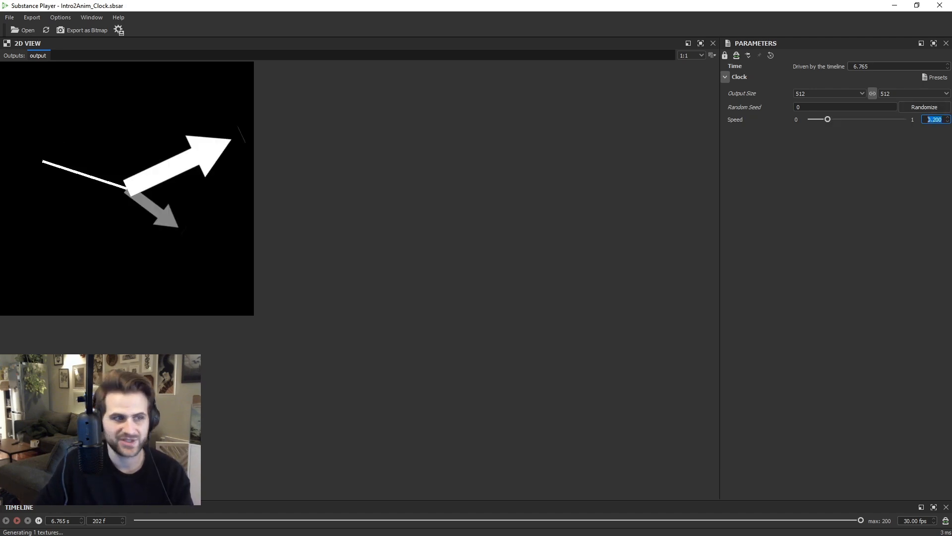
left_click(39, 521)
left_click(17, 521)
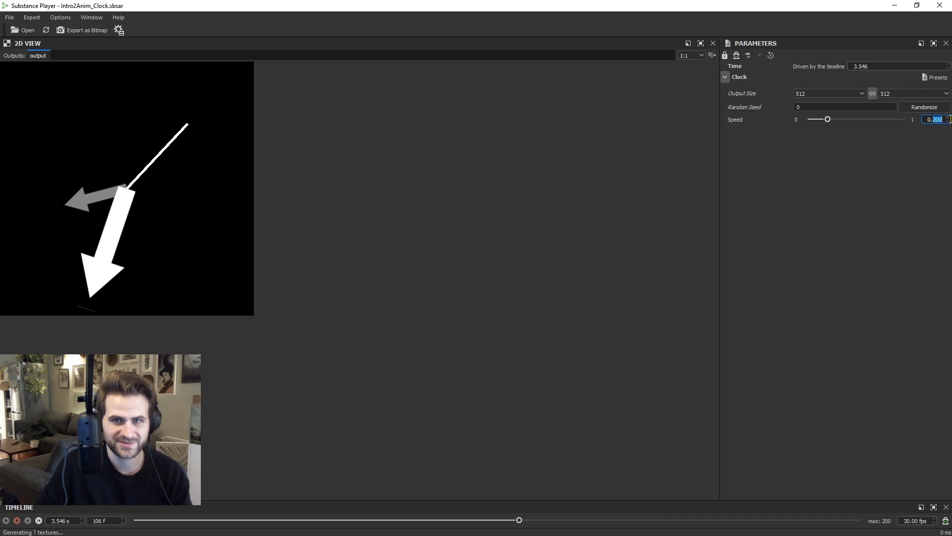
Set the clock's Speed to 0.01, play the animation and return it to the first frame.
key("Return")
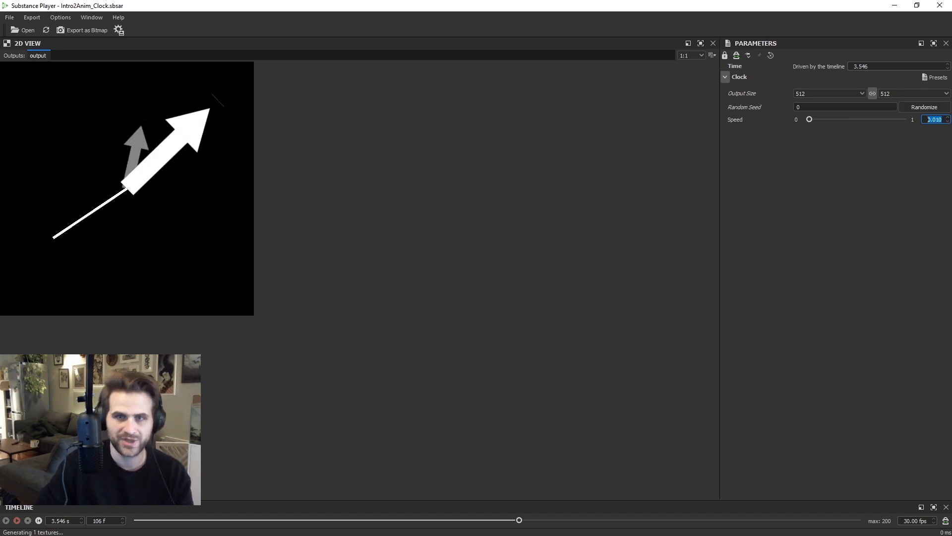
left_click(39, 520)
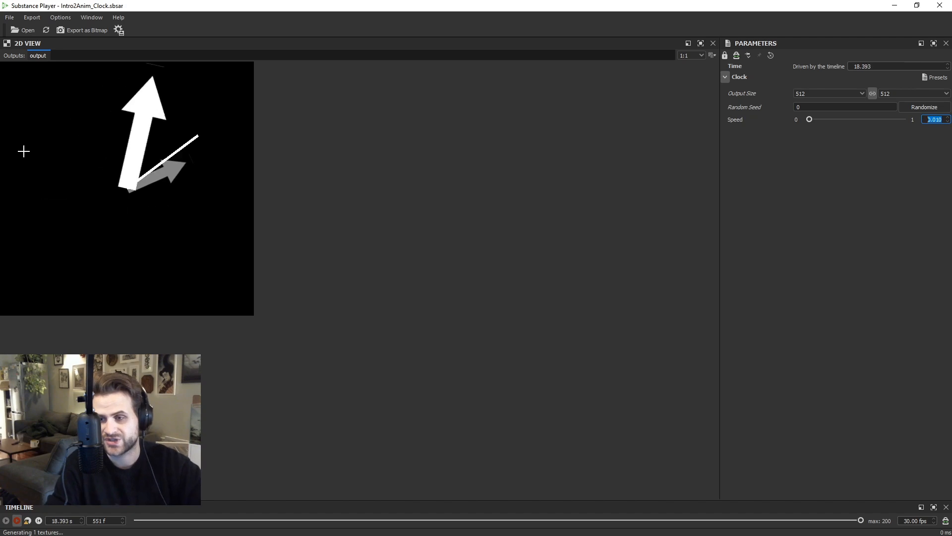
left_click(27, 520)
left_click(39, 520)
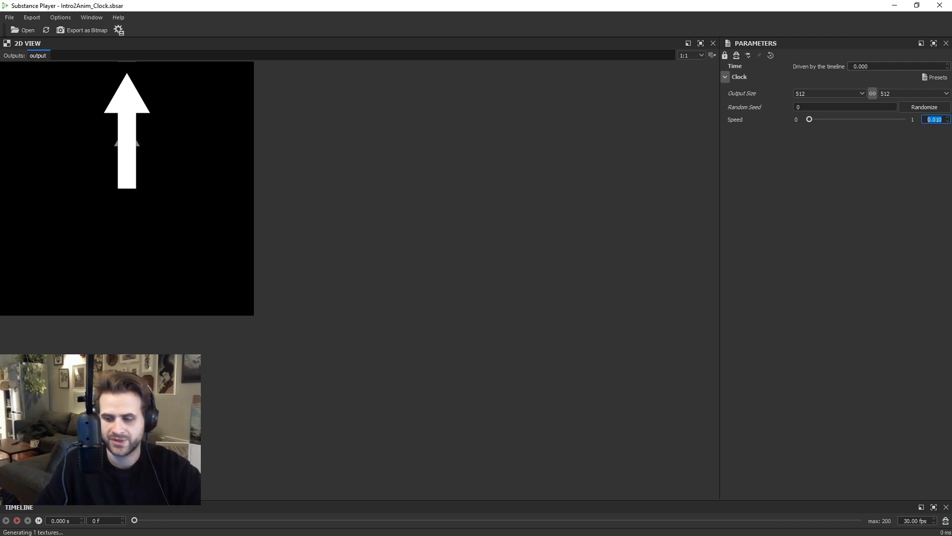
Switch back to Substance 3D Designer and open the BouncingBall_Generator graph to view its output chain.
key("alt+Tab")
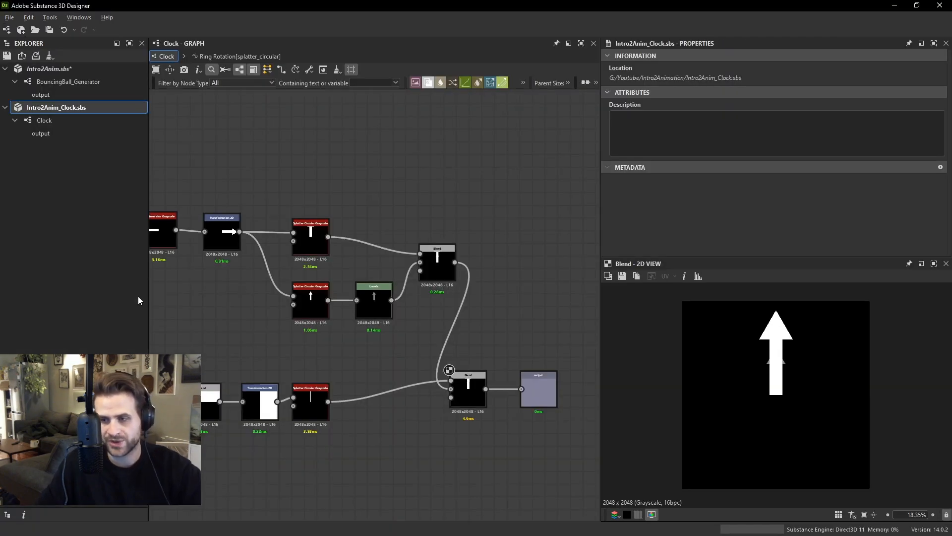
scroll(489, 296, "down", 3)
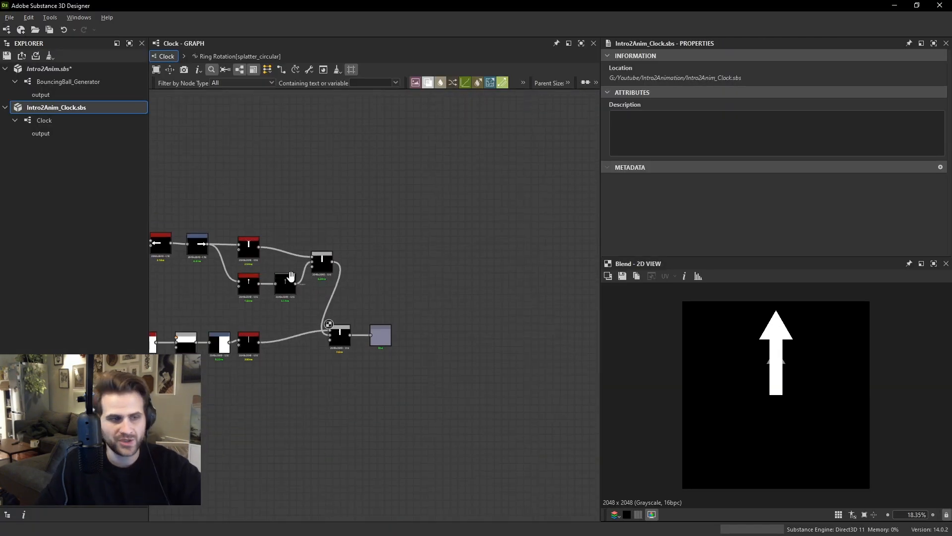
left_click(74, 82)
double_click(73, 83)
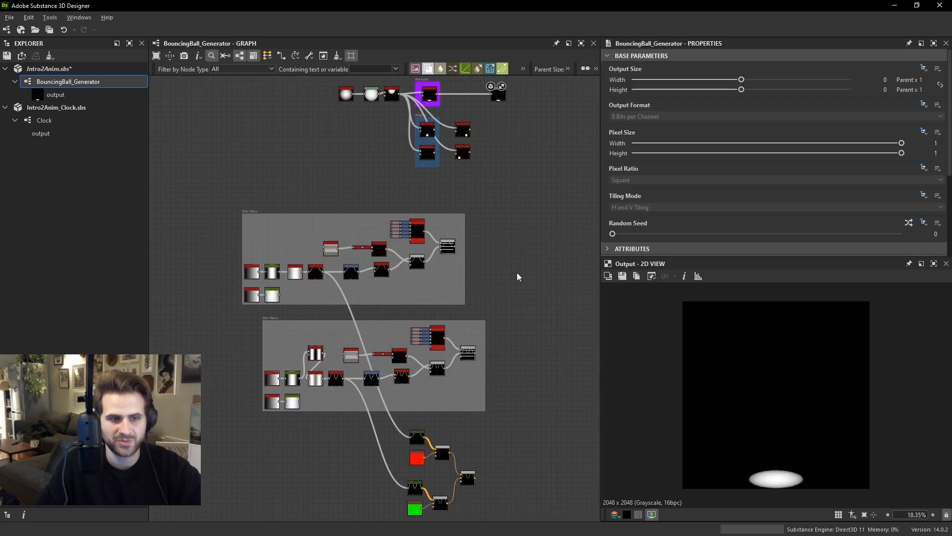
middle_click_drag(491, 152, 499, 249)
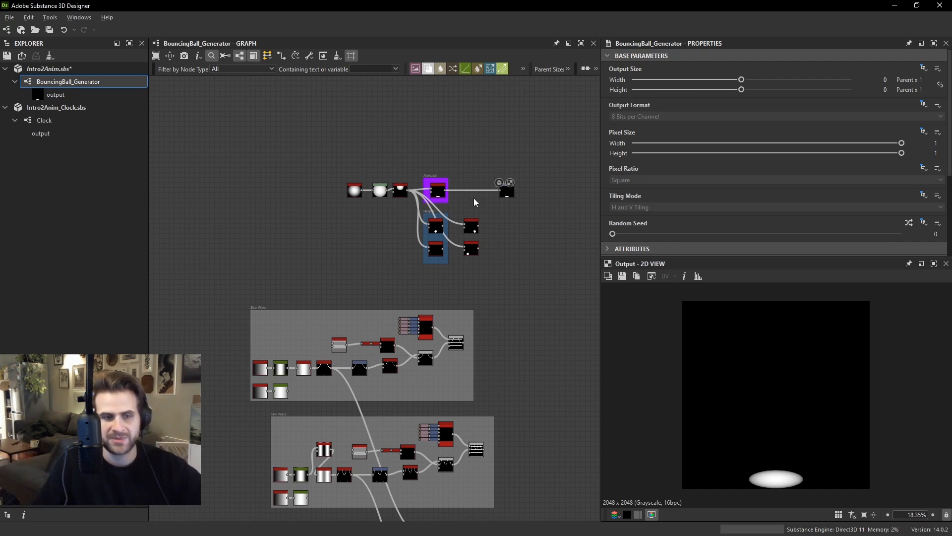
Create a new Substance graph named Intro2Anim_WindyGrass in the Intro2Anim package.
right_click(93, 70)
mouse_move(183, 79)
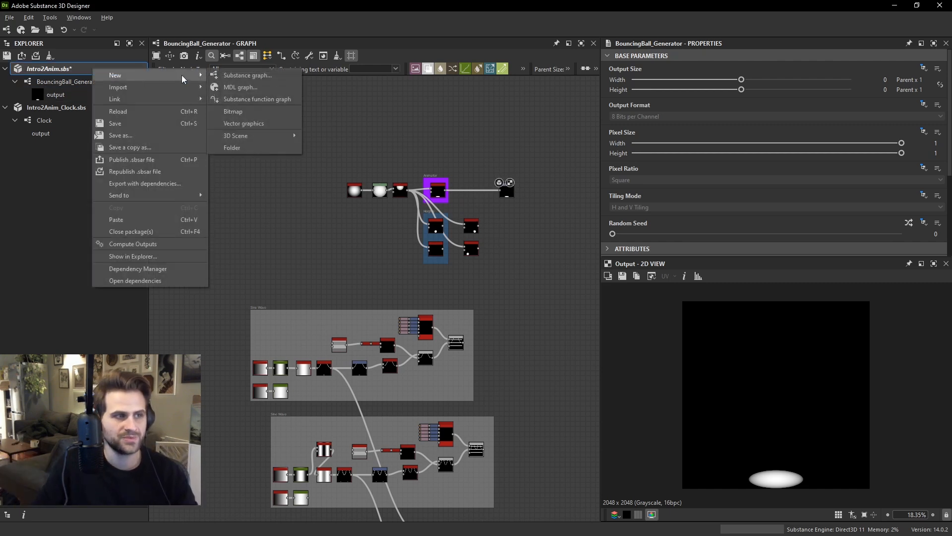
left_click(237, 76)
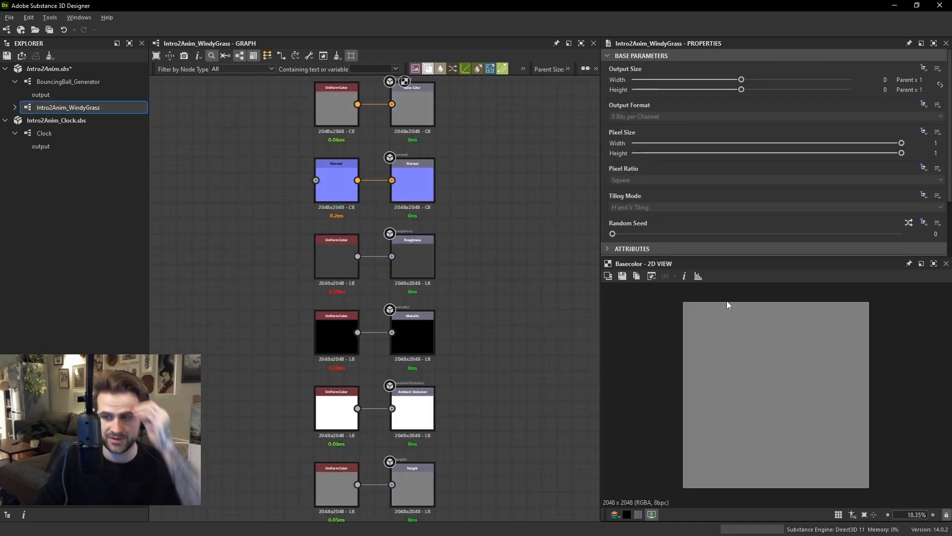
Add a Tile Sampler Grayscale node in the empty area beside the graph's Uniform Color and output nodes.
middle_click_drag(329, 240, 516, 308)
scroll(365, 269, "down", 1)
middle_click_drag(349, 256, 378, 264)
key("space")
type("tile sa")
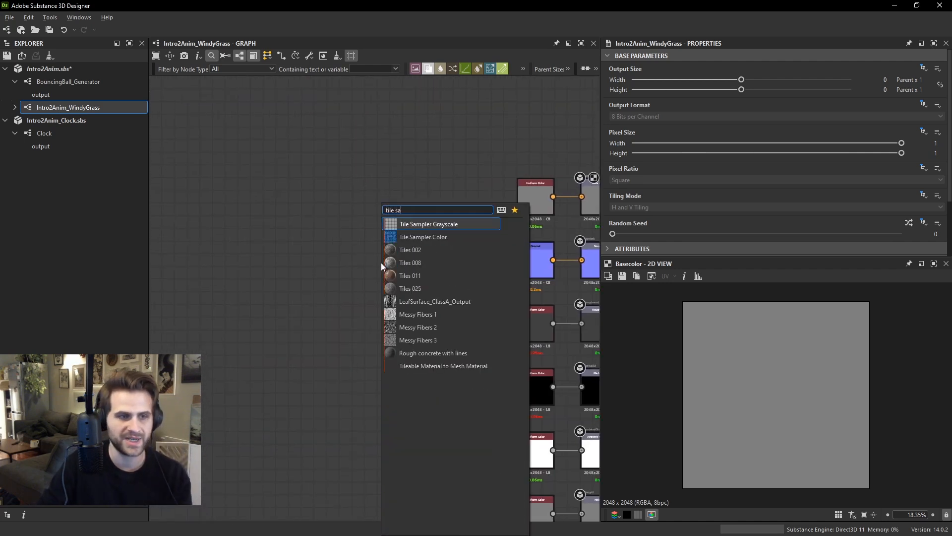
left_click(424, 225)
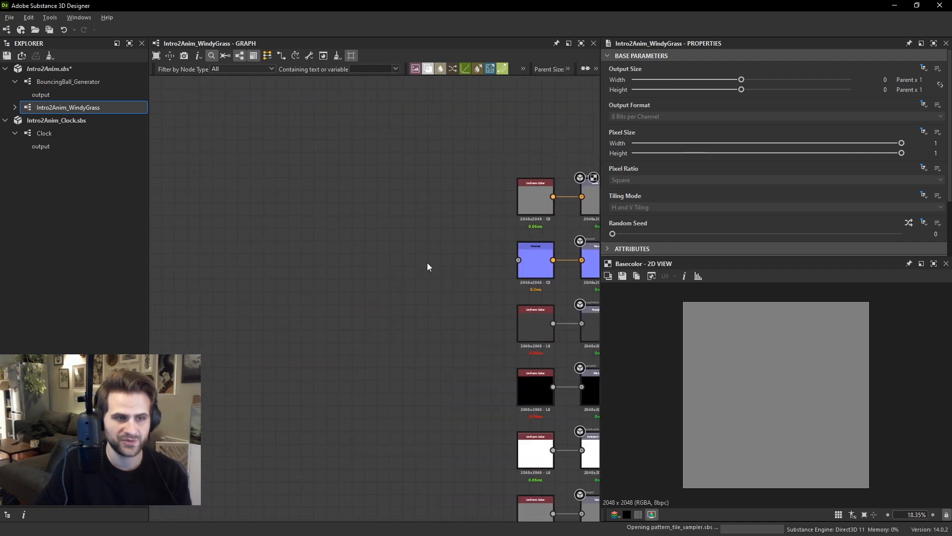
left_click_drag(371, 268, 340, 315)
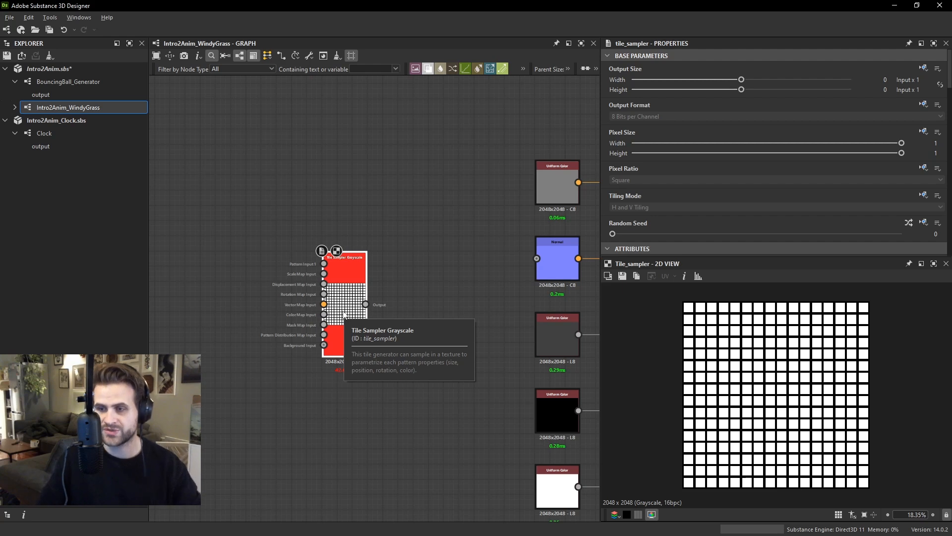
scroll(387, 277, "up", 2)
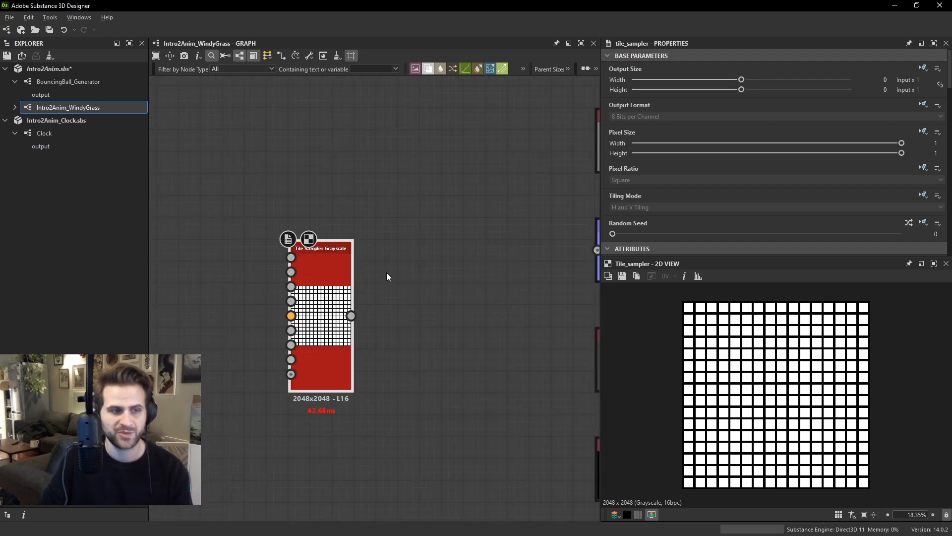
left_click_drag(323, 270, 365, 279)
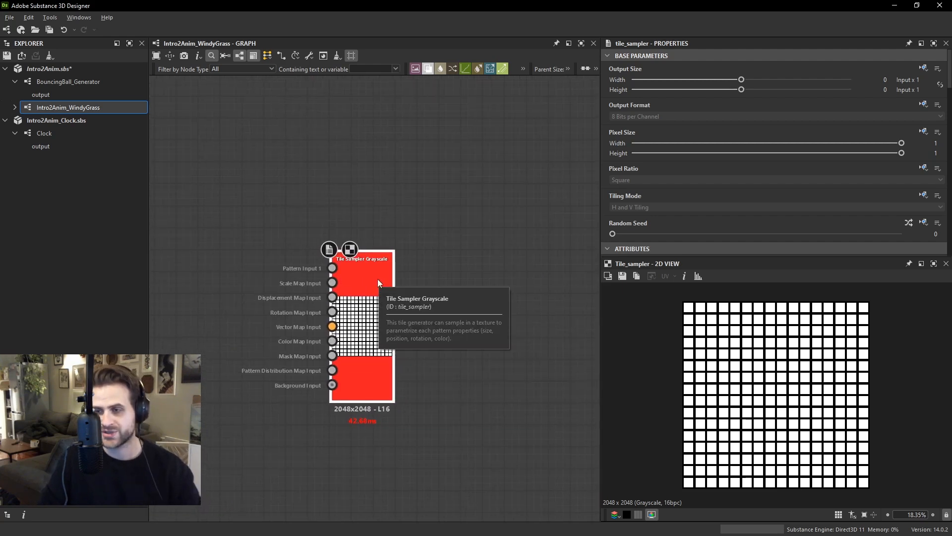
scroll(336, 271, "up", 2)
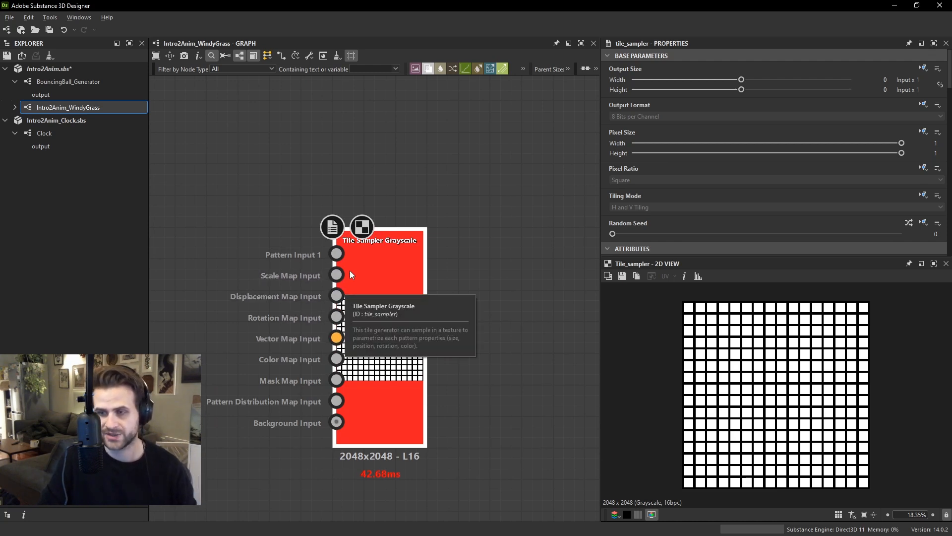
Add a Shape node and place it ahead of the Tile Sampler Grayscale node's inputs.
scroll(350, 275, "down", 2)
middle_click_drag(372, 300, 479, 338)
key("space")
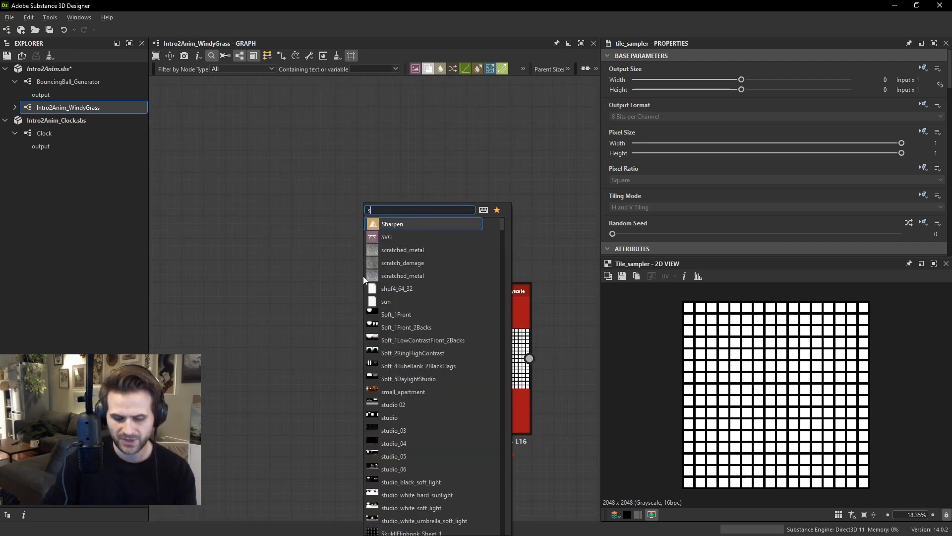
type("shape")
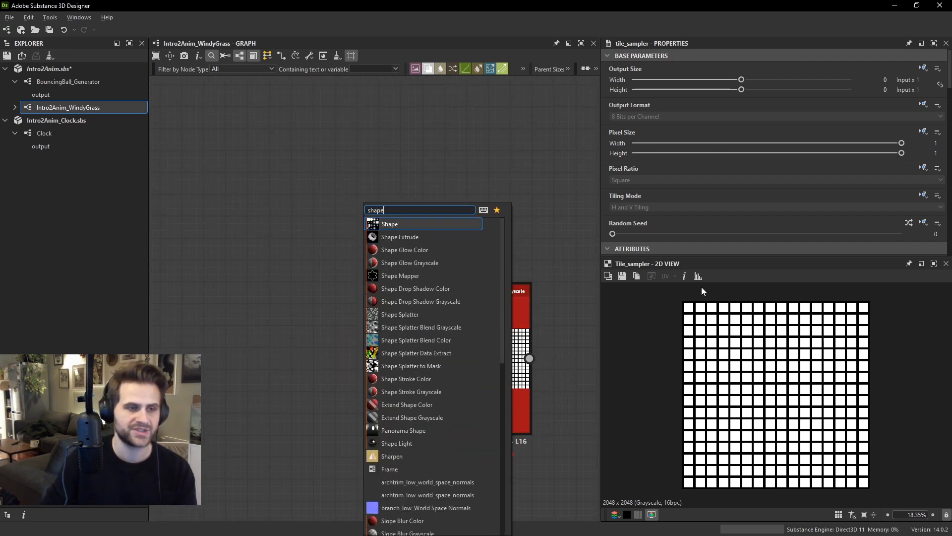
left_click(398, 224)
left_click_drag(449, 267, 296, 288)
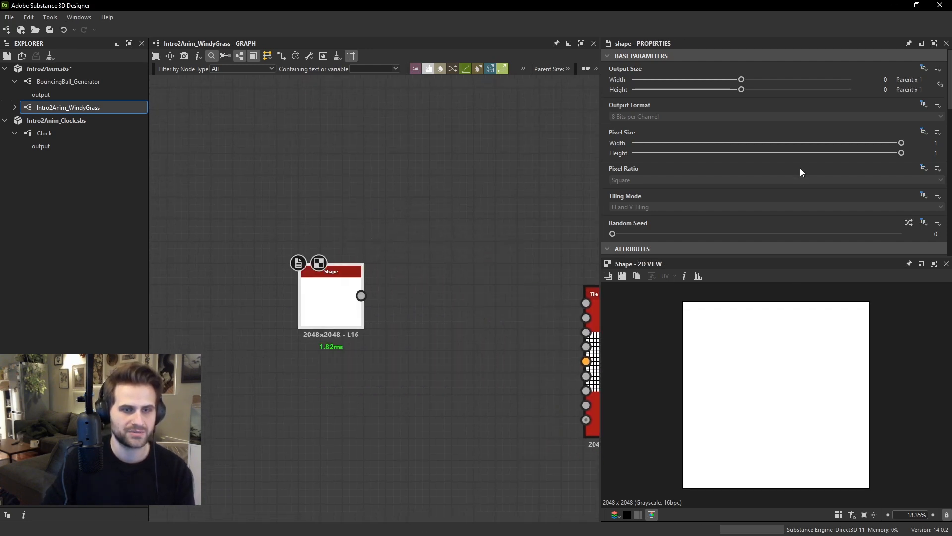
Set the Shape node's pattern to Paraboloid with Size X at 0.19, and move the node farther from the Tile Sampler.
scroll(692, 195, "down", 10)
left_click(657, 176)
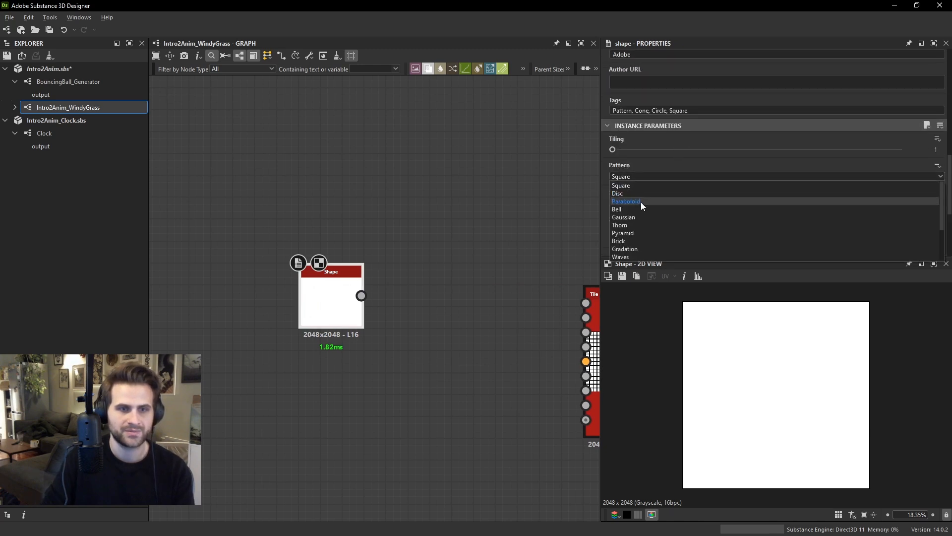
left_click(641, 201)
left_click_drag(902, 229, 666, 260)
middle_click_drag(426, 322, 439, 317)
left_click_drag(352, 290, 254, 311)
Add a Histogram Scan node after the Shape node and connect the Shape's output to its input.
left_click(351, 293)
key("space")
left_click(323, 286)
key("space")
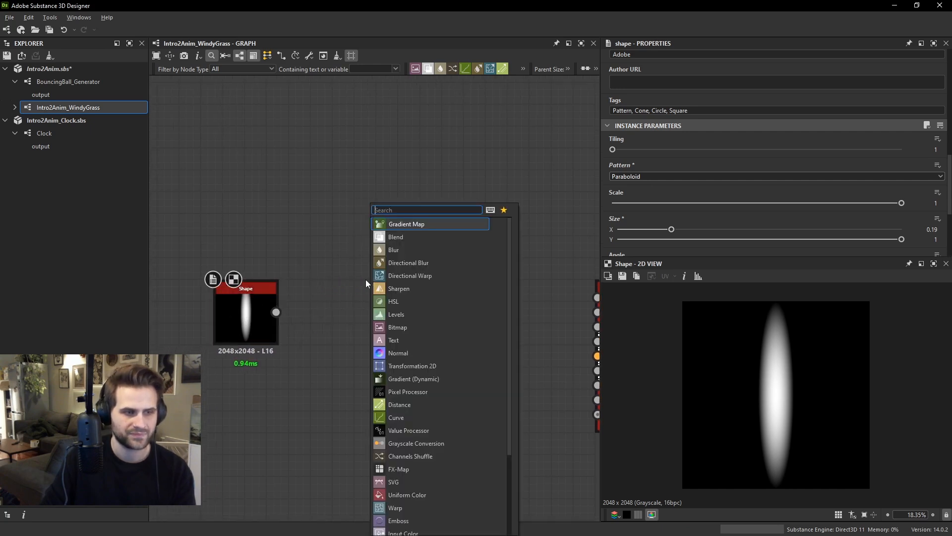
type("his")
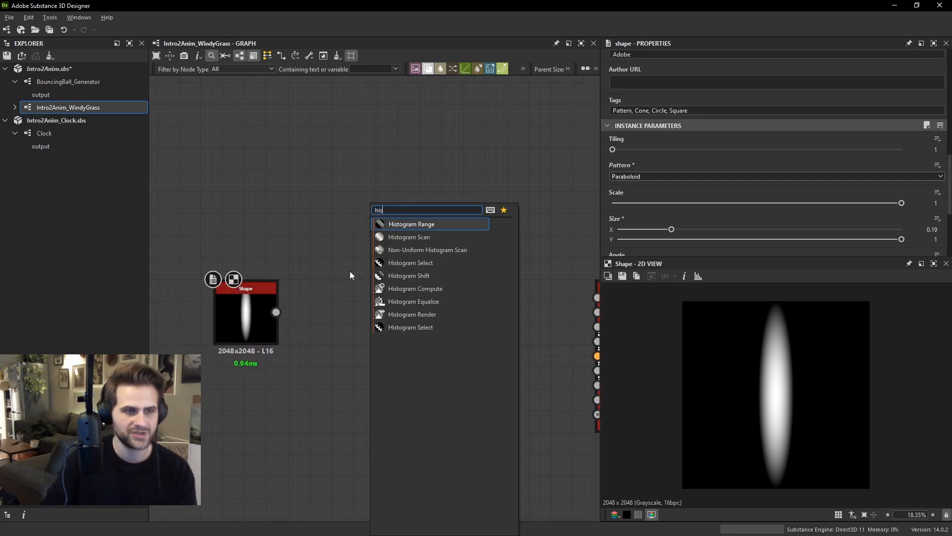
left_click(391, 238)
left_click_drag(276, 312, 335, 301)
Set the Histogram Scan's Position to 0.54 and its Contrast to 0.73.
left_click_drag(613, 177, 767, 178)
left_click(774, 204)
left_click_drag(780, 210, 852, 208)
middle_click_drag(251, 319, 277, 335)
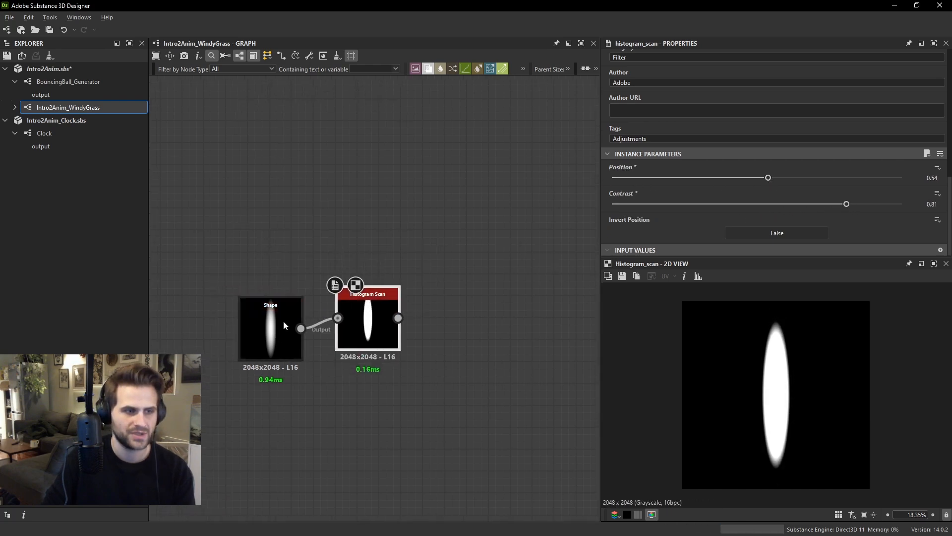
left_click(276, 337)
left_click(382, 313)
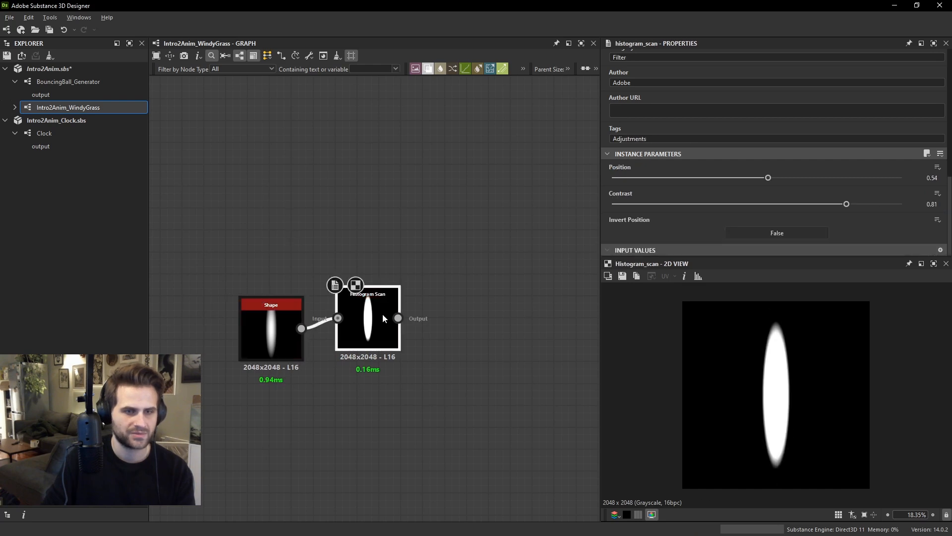
mouse_move(841, 204)
left_mouse_down()
mouse_move(807, 208)
mouse_move(823, 207)
left_mouse_up()
Add a Blend node after the Histogram Scan and connect the Histogram Scan's output to the Blend's background input.
middle_click_drag(507, 297, 496, 292)
left_click(495, 291)
key("space")
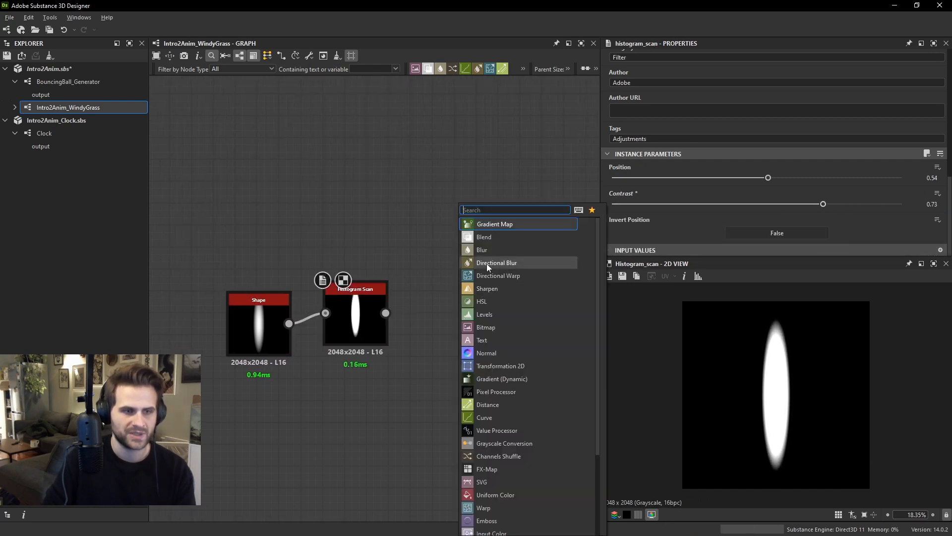
left_click(484, 237)
left_click_drag(386, 313, 460, 301)
left_click_drag(460, 298, 471, 317)
Add a Gradient Linear 1 node above the Histogram Scan and connect it to the Blend's foreground input.
left_click(418, 235)
key("space")
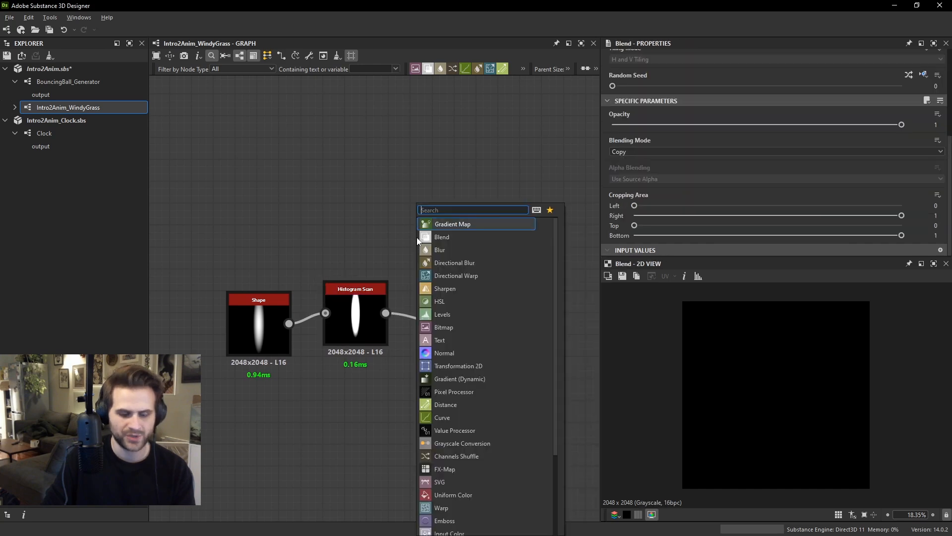
type("gra")
left_click(455, 300)
left_click_drag(421, 266, 447, 308)
Set the Blend node's blending mode to Min (Darken).
left_click(476, 322)
left_click(635, 153)
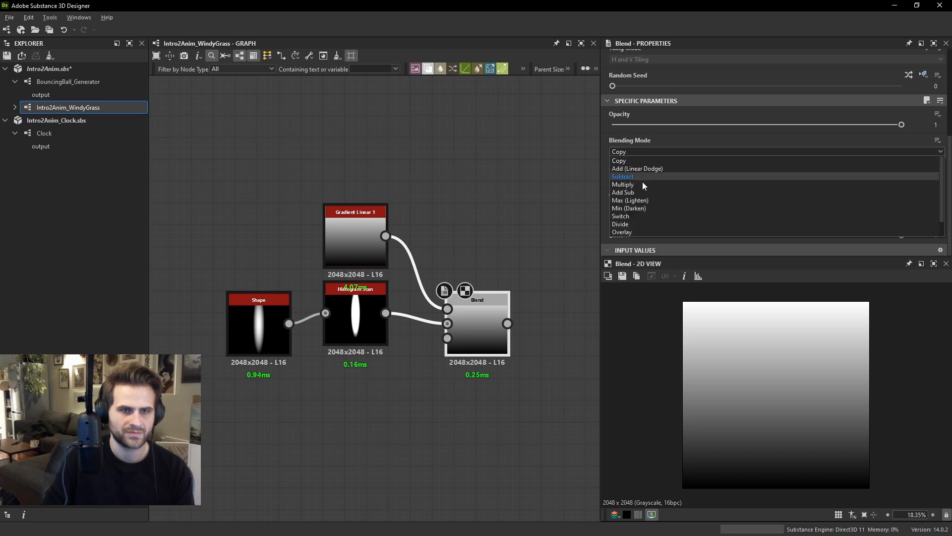
left_click(648, 212)
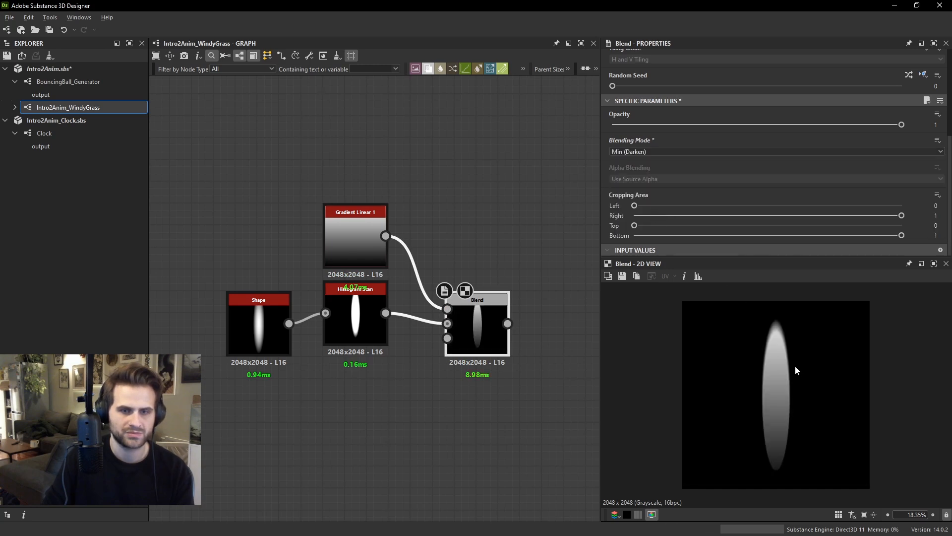
Add an Auto Levels node fed by the Blend's output and line it up with the Blend node.
scroll(403, 258, "down", 2)
left_click_drag(300, 206, 319, 314)
left_click(394, 298)
key("space")
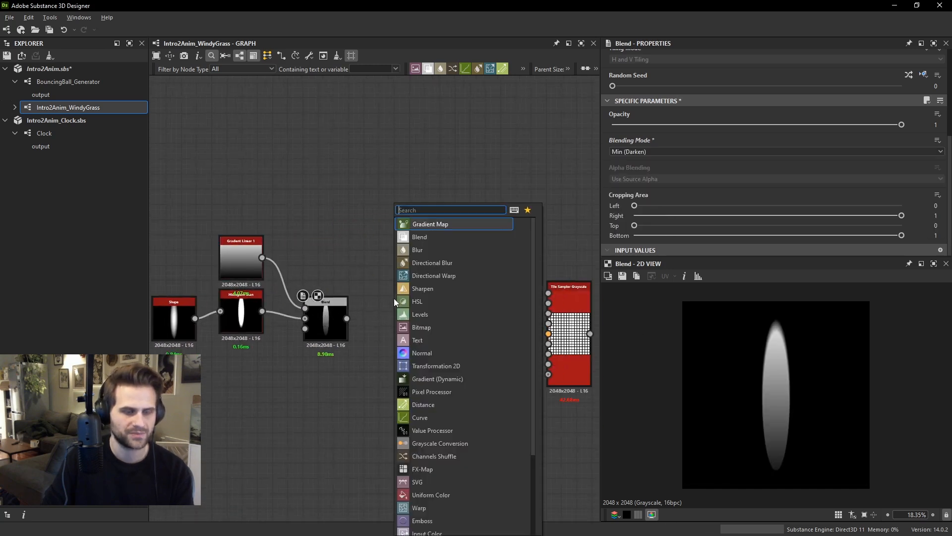
type("auto levels")
left_click(430, 252)
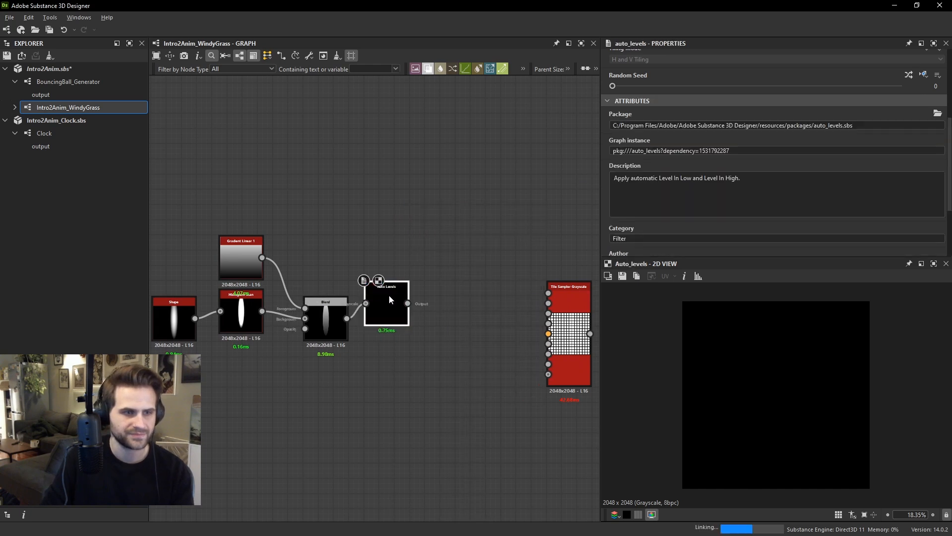
left_click_drag(389, 295, 389, 311)
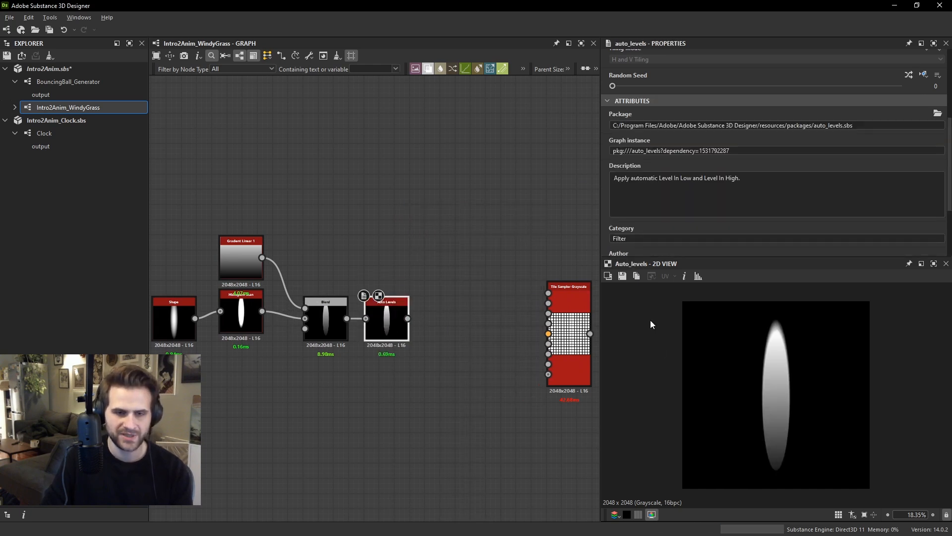
Add a Tile Generator Grayscale node after Auto Levels, with the Auto Levels output feeding its pattern input.
middle_click_drag(181, 324, 221, 323)
left_click(222, 323)
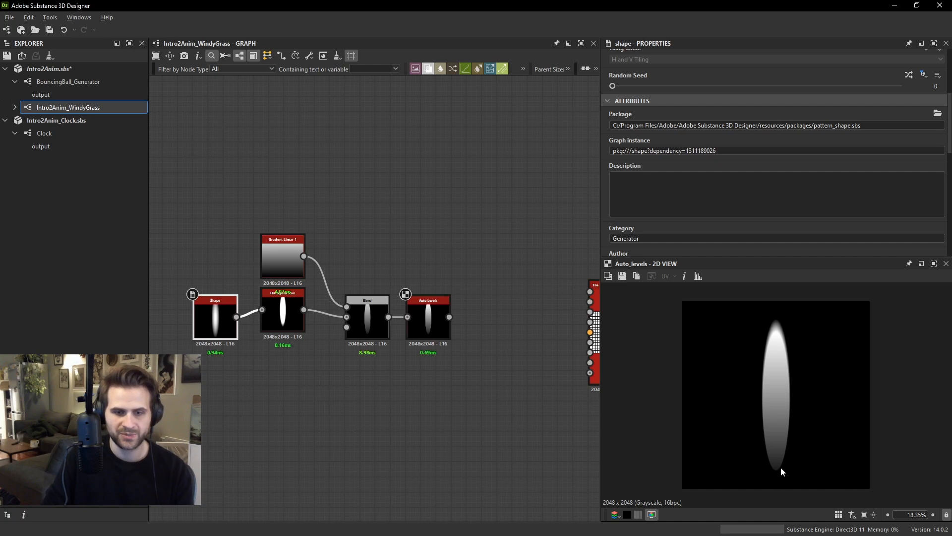
middle_click_drag(487, 311, 472, 302)
key("space")
type("tile ge")
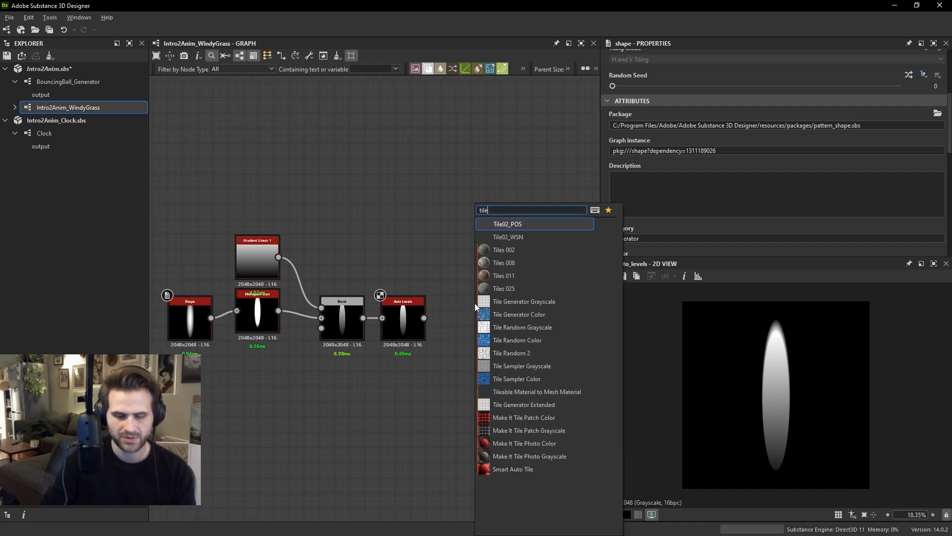
left_click(520, 225)
scroll(438, 320, "up", 1)
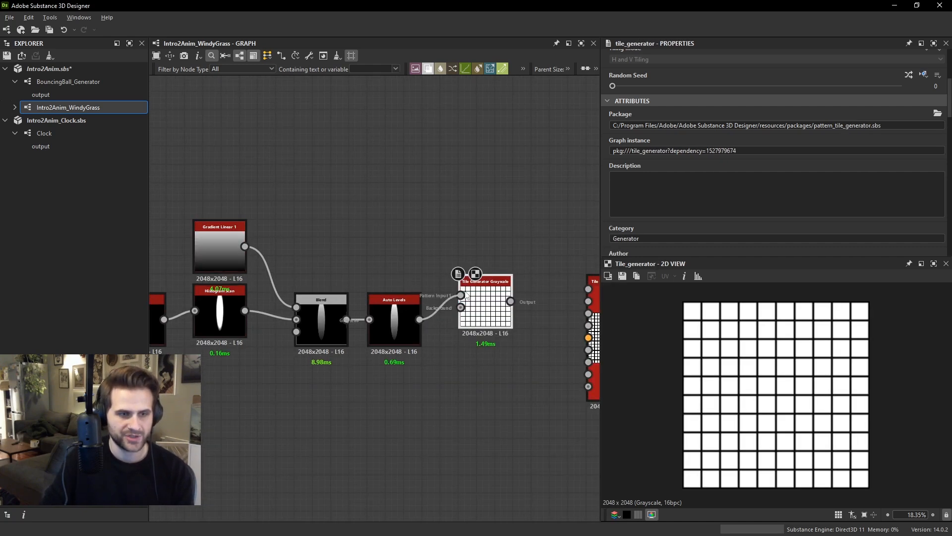
Set the Tile Generator's X Amount and Y Amount to 1 and its Pattern to Image Input.
scroll(700, 218, "down", 5)
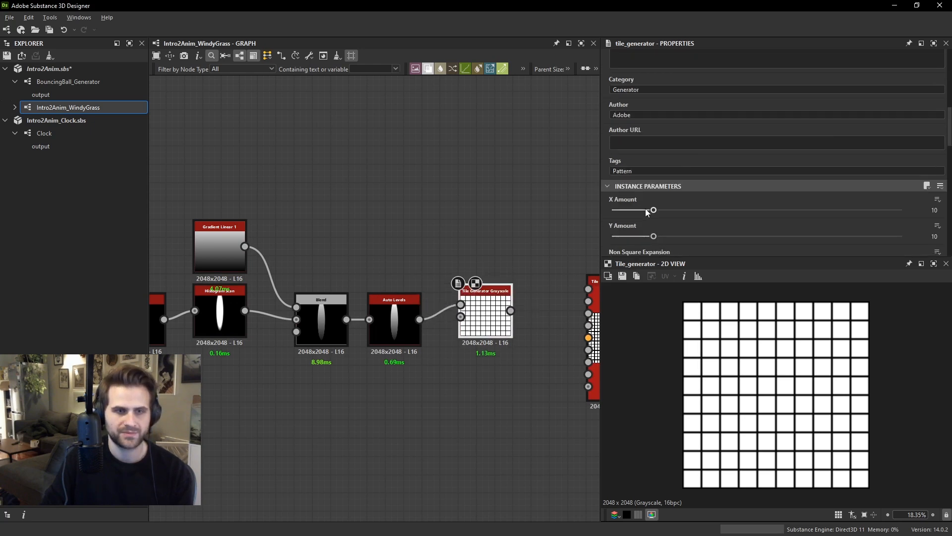
left_click_drag(648, 210, 612, 236)
scroll(643, 242, "down", 2)
left_click(644, 246)
left_click(641, 255)
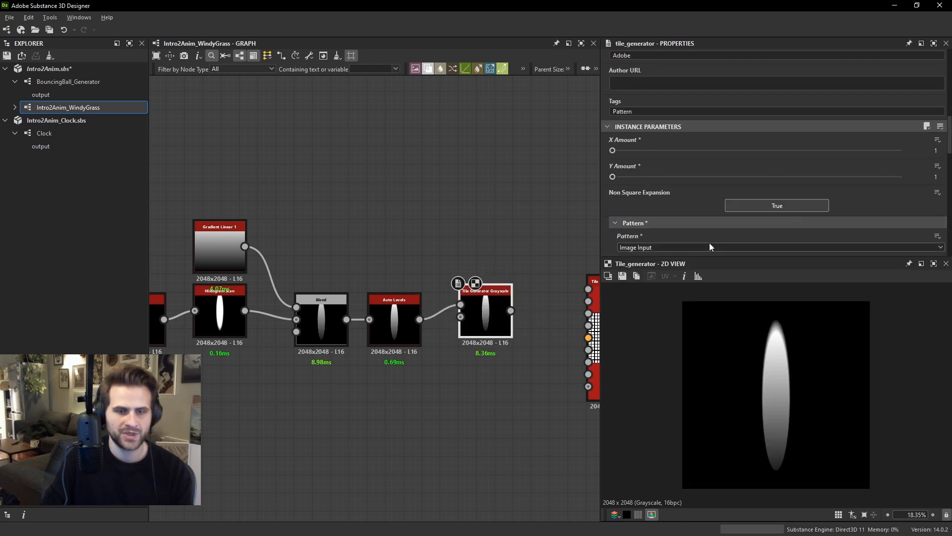
Set the Tile Generator's Scale to 0.61 and shift the blade upward with the Y value of its Global Offset.
scroll(714, 218, "down", 7)
scroll(723, 199, "down", 4)
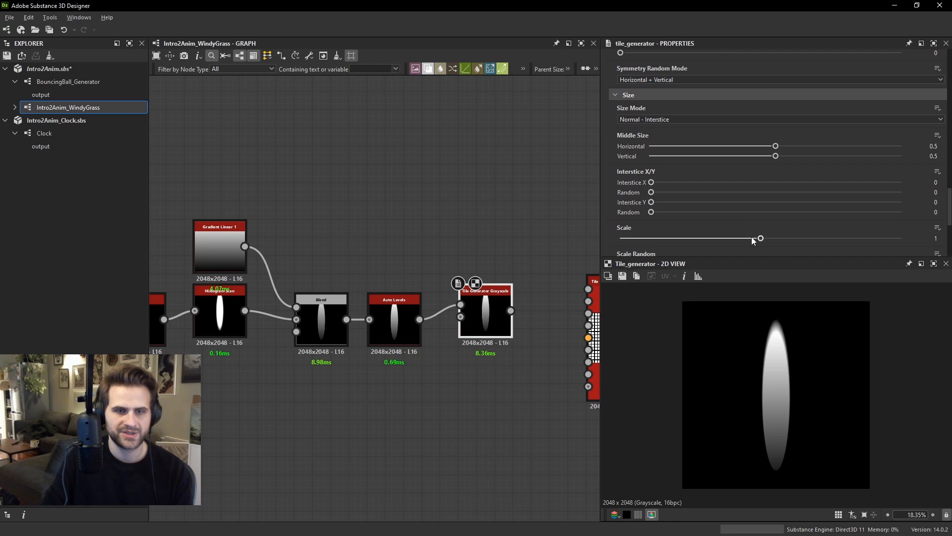
left_click_drag(752, 238, 707, 242)
middle_click_drag(459, 294, 353, 298)
scroll(687, 228, "down", 4)
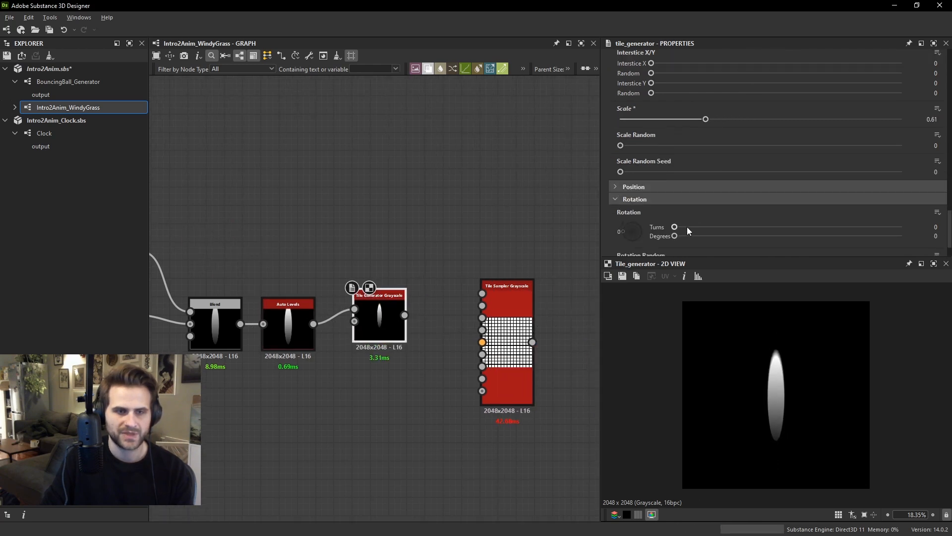
scroll(682, 199, "down", 2)
scroll(690, 144, "up", 1)
left_click(638, 174)
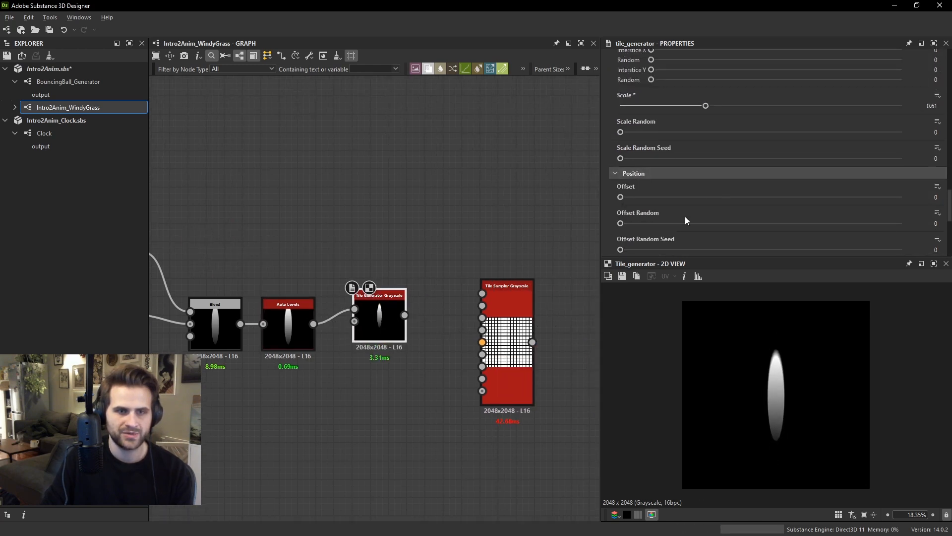
scroll(670, 223, "down", 4)
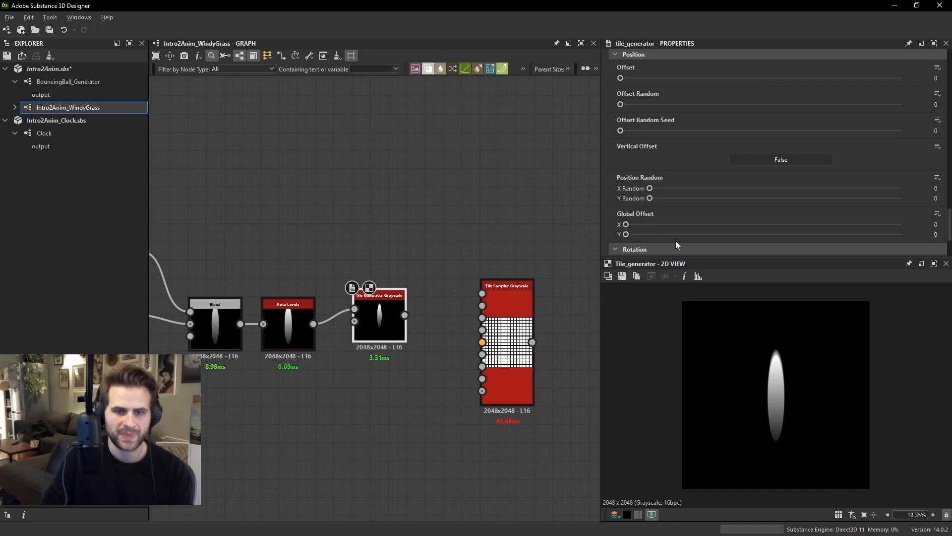
left_click_drag(633, 234, 861, 234)
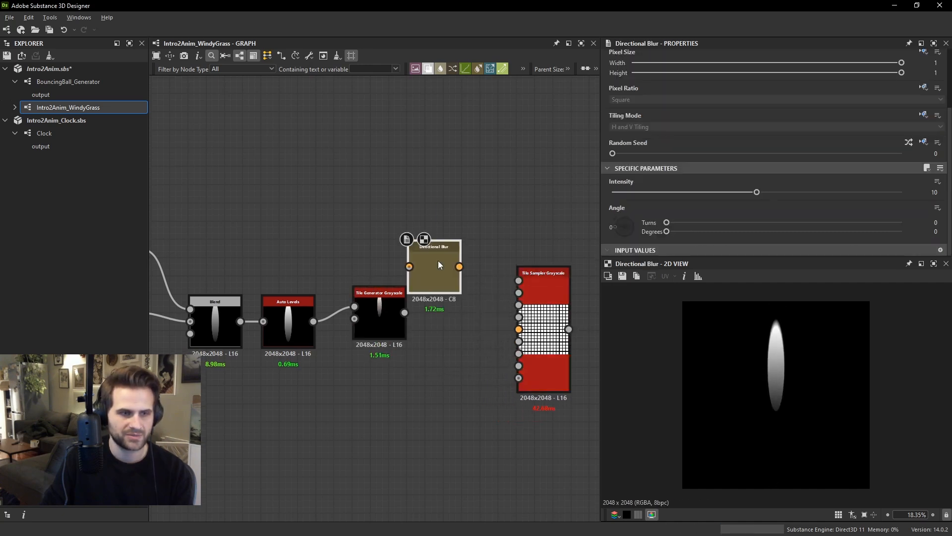
Delete the Directional Blur node and add a Transformation 2D node fed by the Tile Generator as a guide to the canvas centre.
key("Delete")
key("space")
type("tr")
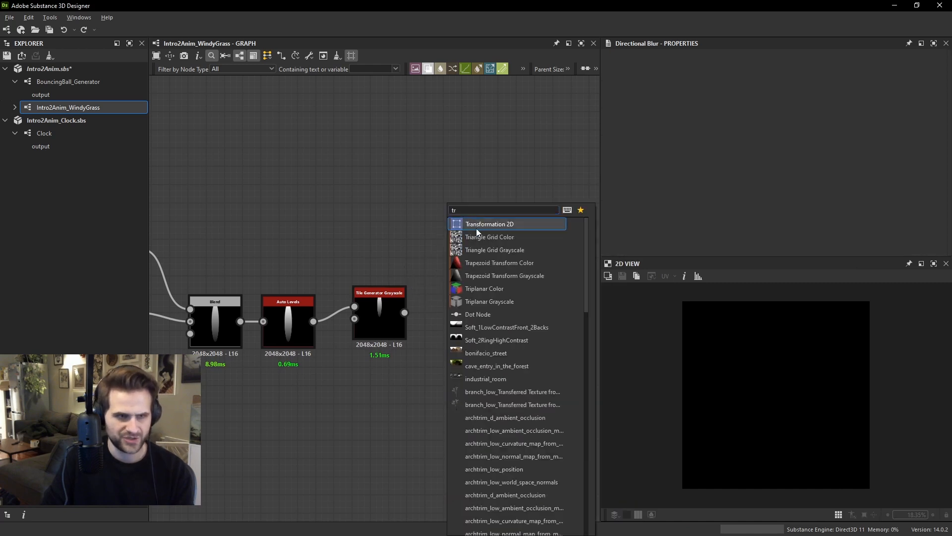
left_click(476, 228)
left_click_drag(405, 312, 449, 301)
scroll(804, 397, "up", 3)
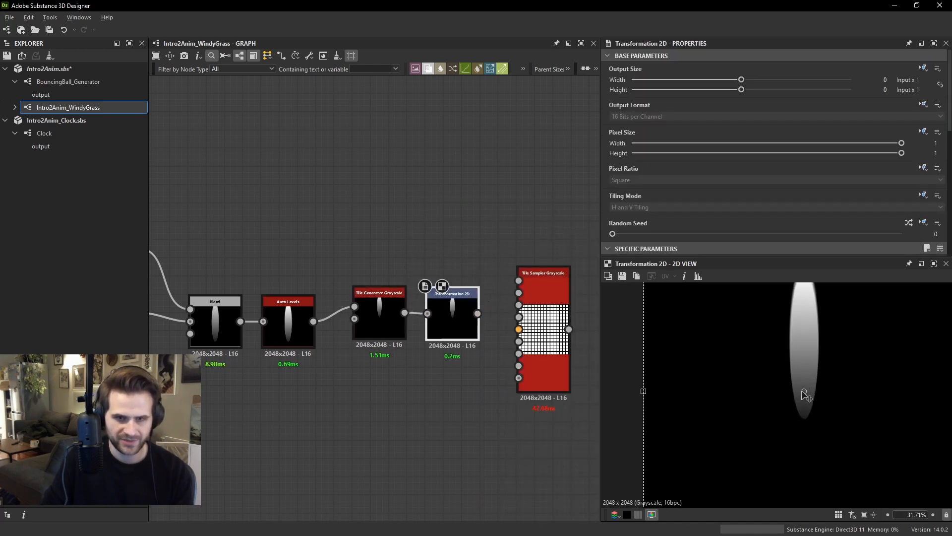
middle_click_drag(841, 381, 810, 404)
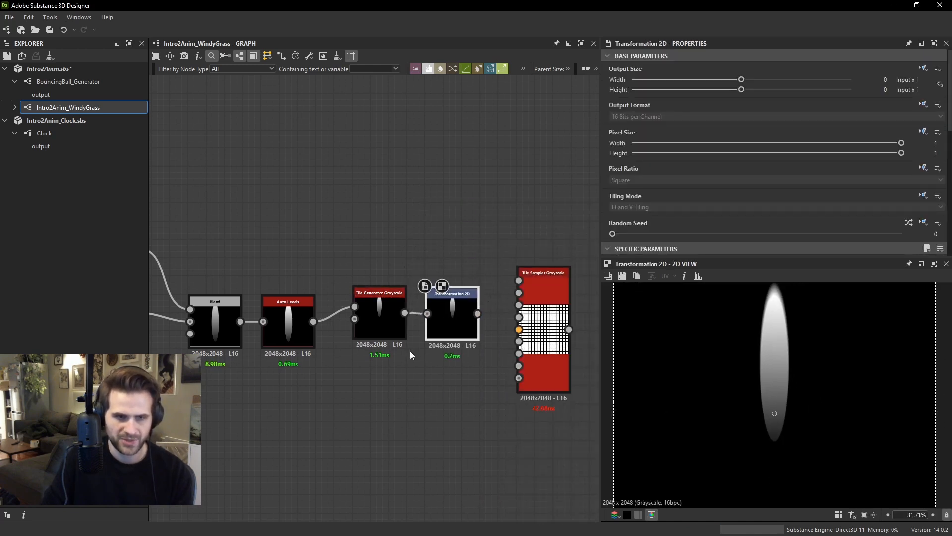
Set the Tile Generator's Global Offset Y to 0.76 and check the blade's base against the Transformation 2D pivot.
left_click(387, 322)
scroll(790, 164, "down", 10)
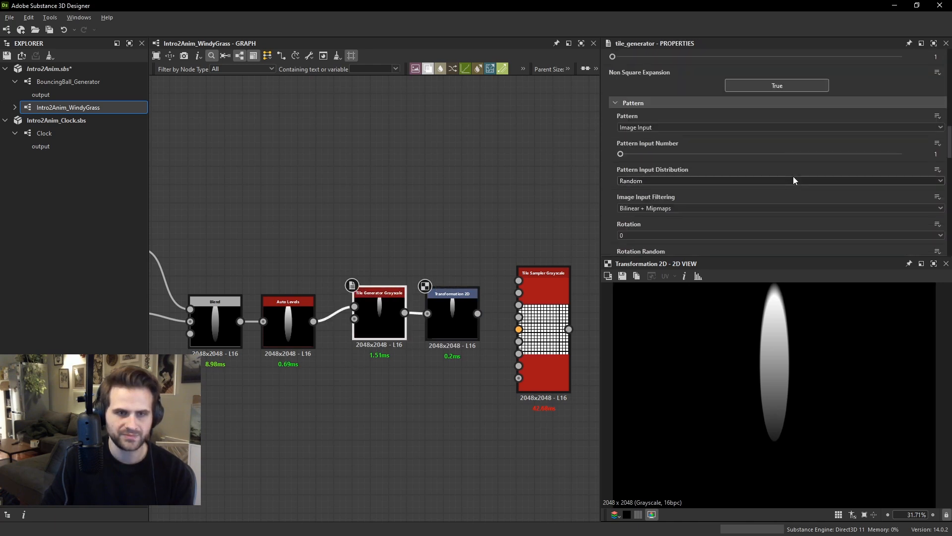
scroll(719, 194, "down", 6)
left_click_drag(626, 217, 833, 217)
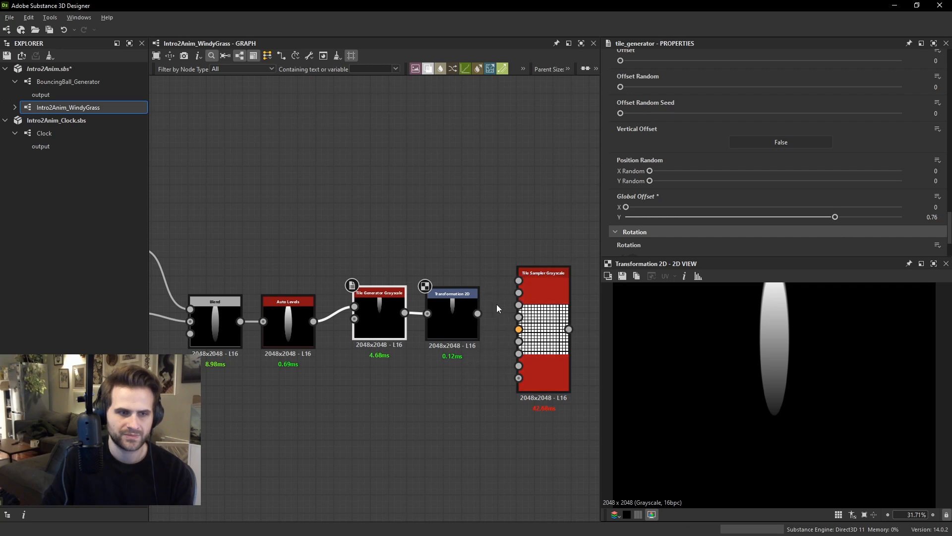
left_click(471, 313)
scroll(780, 421, "up", 5)
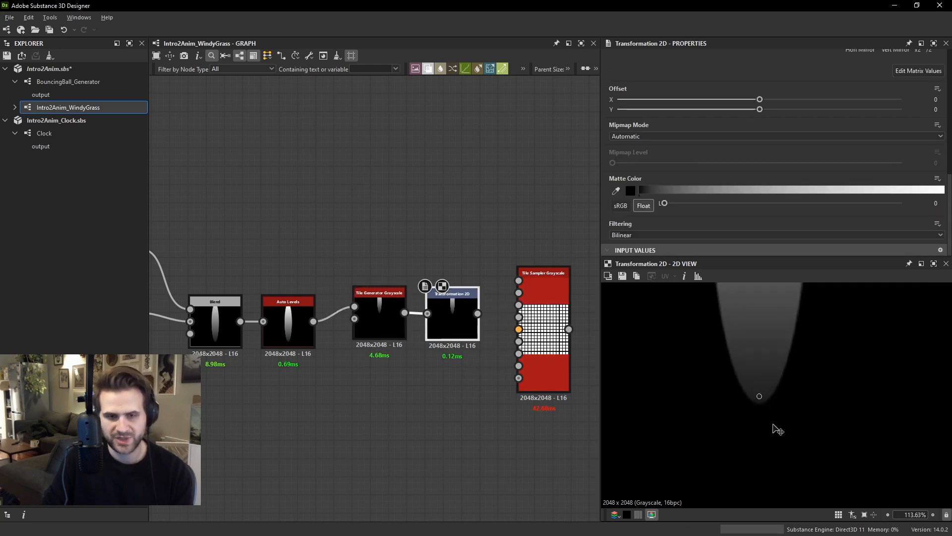
scroll(760, 397, "down", 8)
scroll(477, 320, "down", 4)
scroll(496, 308, "up", 3)
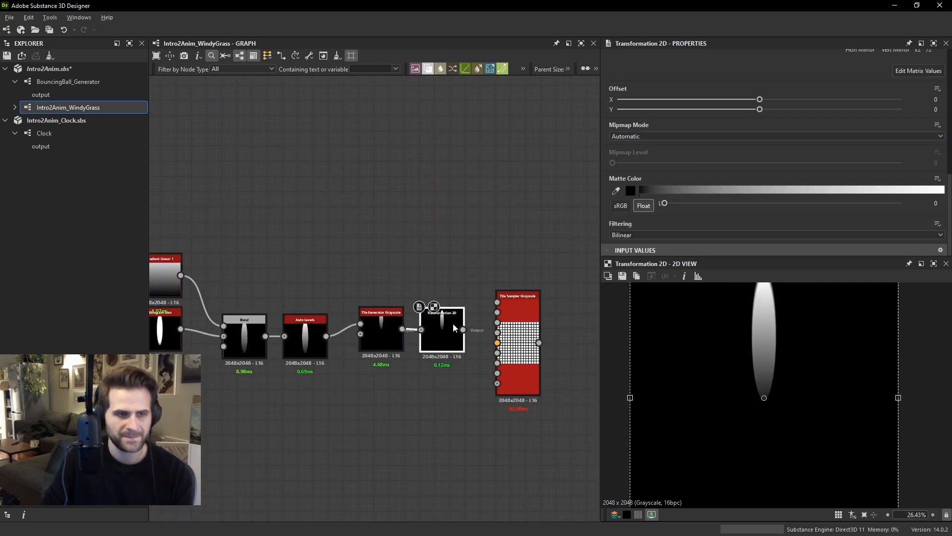
Delete the Transformation 2D node and connect the Tile Generator's output to the Tile Sampler Grayscale's first input.
left_click_drag(449, 323, 459, 362)
key("Delete")
left_click_drag(512, 319, 454, 332)
double_click(453, 332)
Set the Tile Sampler's Pattern to Pattern Input and both its X Amount and Y Amount to 64.
scroll(686, 166, "down", 5)
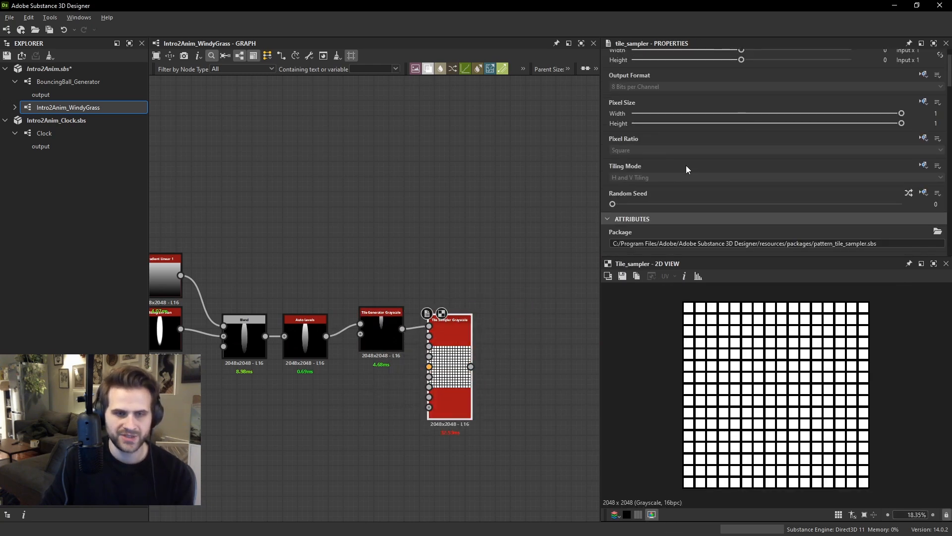
scroll(656, 220, "down", 6)
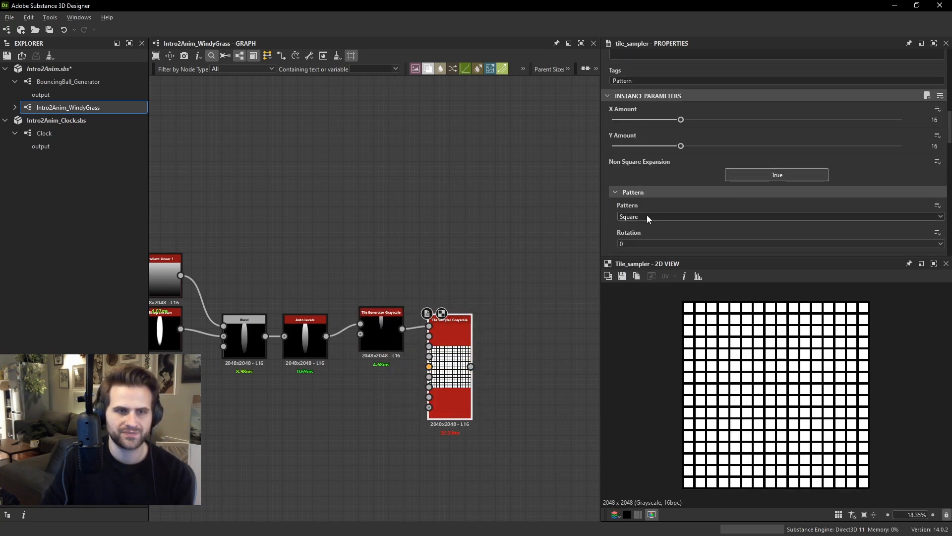
left_click(647, 217)
left_click(653, 226)
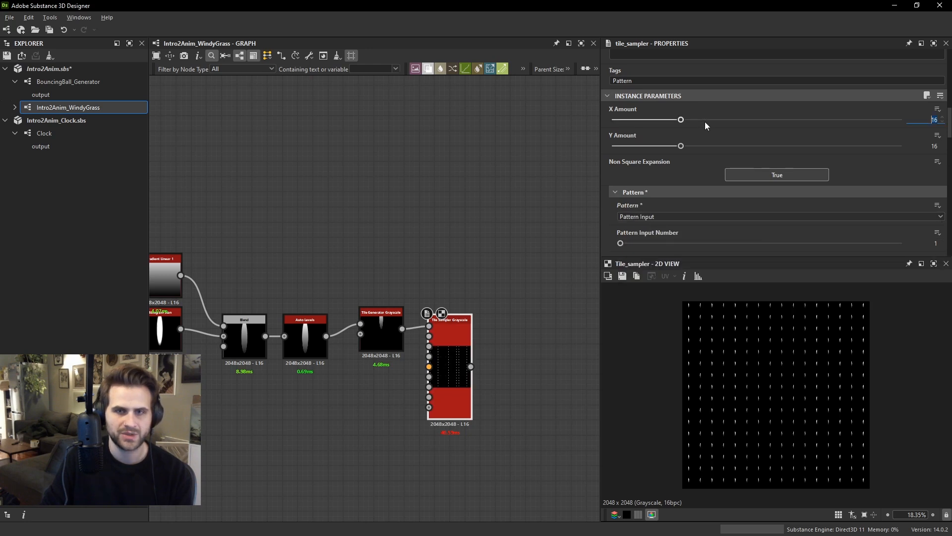
type("64")
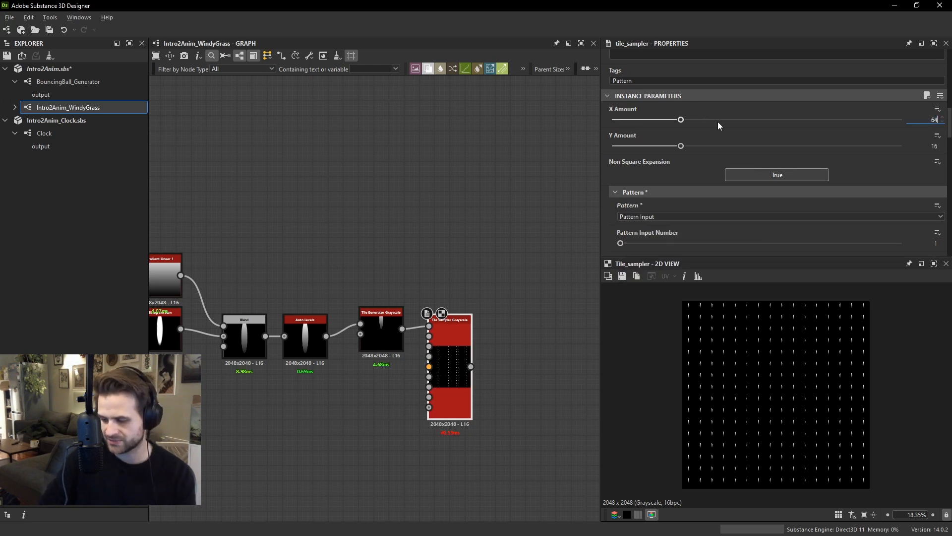
key("Return")
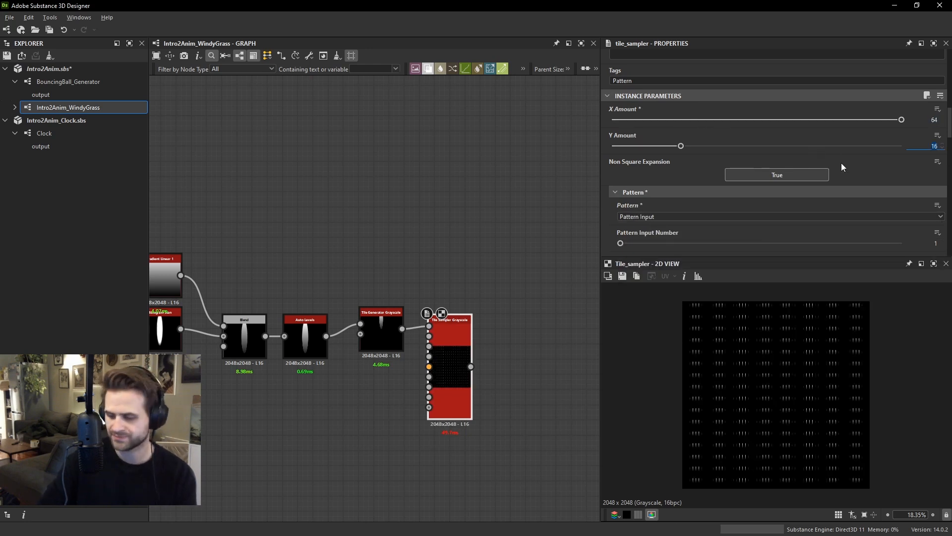
type("64")
key("Return")
Increase the Tile Sampler's Scale until the blades form dense, overlapping vertical columns.
scroll(915, 174, "down", 1)
scroll(728, 293, "down", 1)
scroll(666, 220, "down", 8)
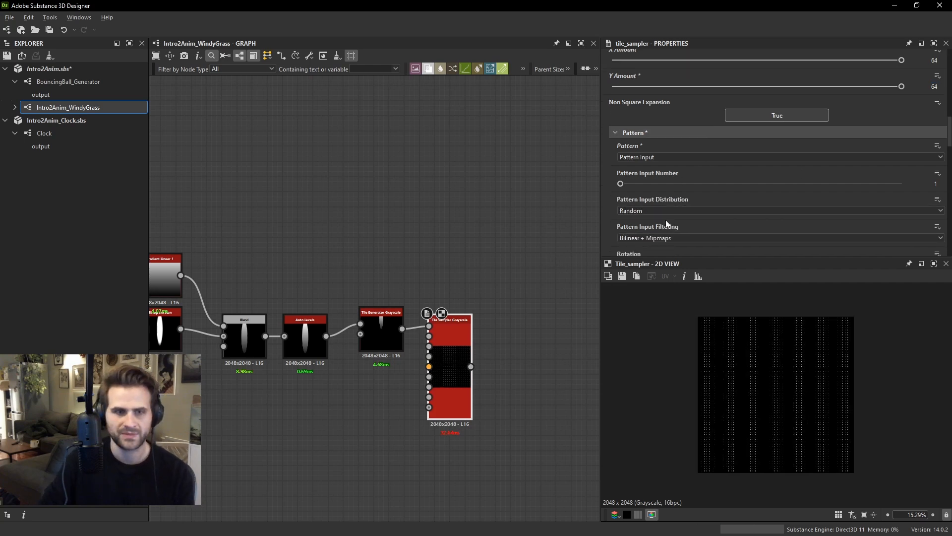
left_click_drag(659, 217, 785, 216)
scroll(811, 359, "up", 5)
scroll(660, 198, "down", 3)
scroll(639, 197, "down", 3)
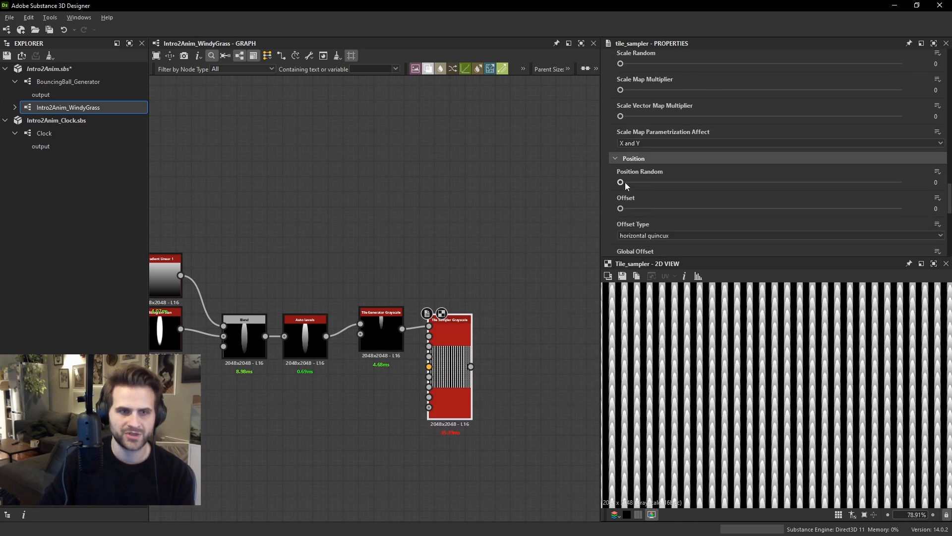
Set the Tile Sampler's Position Random to 0.39 and its Offset to 0.63 to break up the blade columns.
left_click_drag(624, 183, 796, 215)
scroll(818, 375, "down", 5)
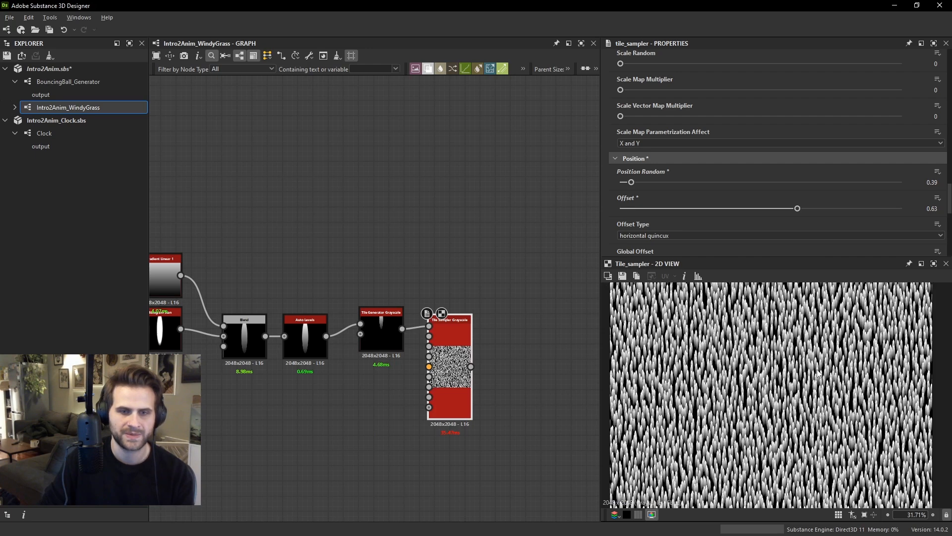
scroll(818, 375, "down", 1)
scroll(680, 217, "down", 5)
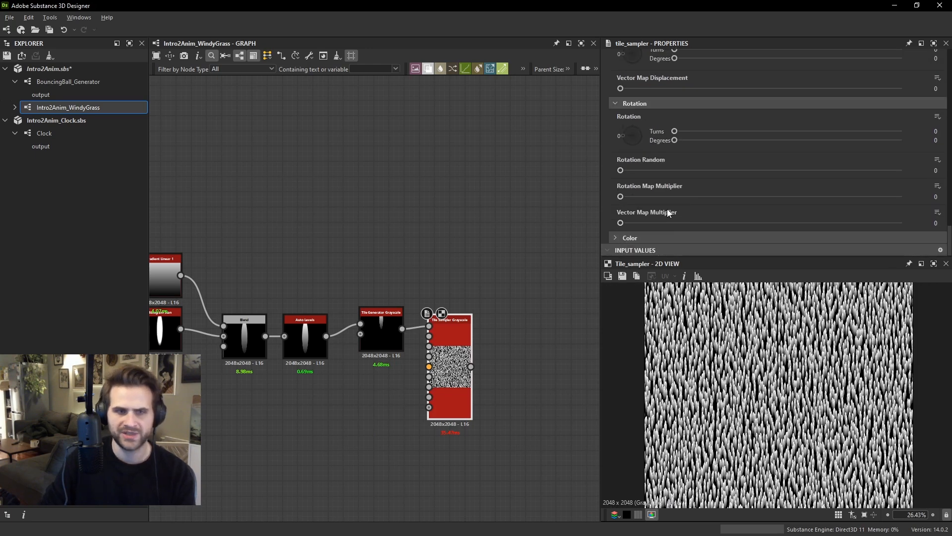
Set the Tile Sampler's Color Random to 0.55 and inspect the varied blades up close.
left_click(637, 238)
scroll(695, 202, "down", 6)
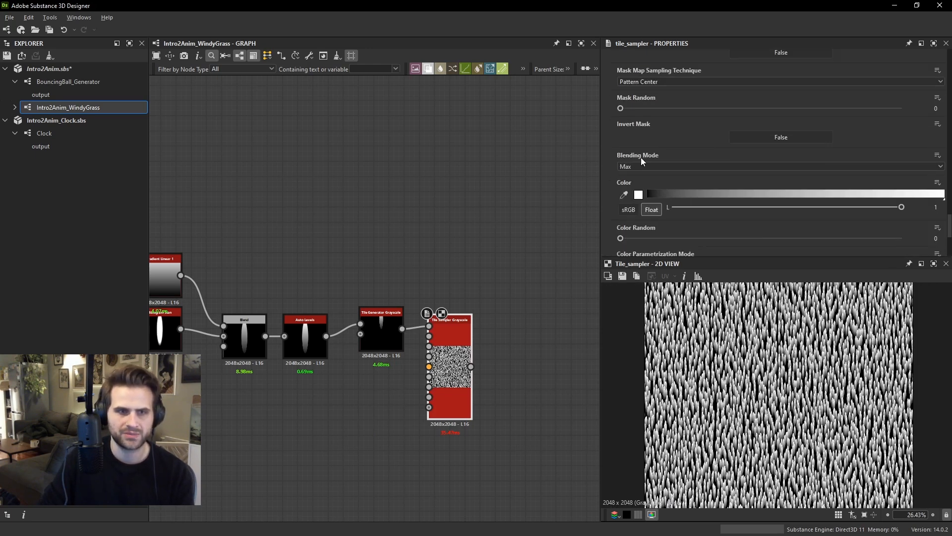
scroll(651, 177, "down", 2)
left_click_drag(655, 178, 776, 177)
scroll(810, 358, "up", 7)
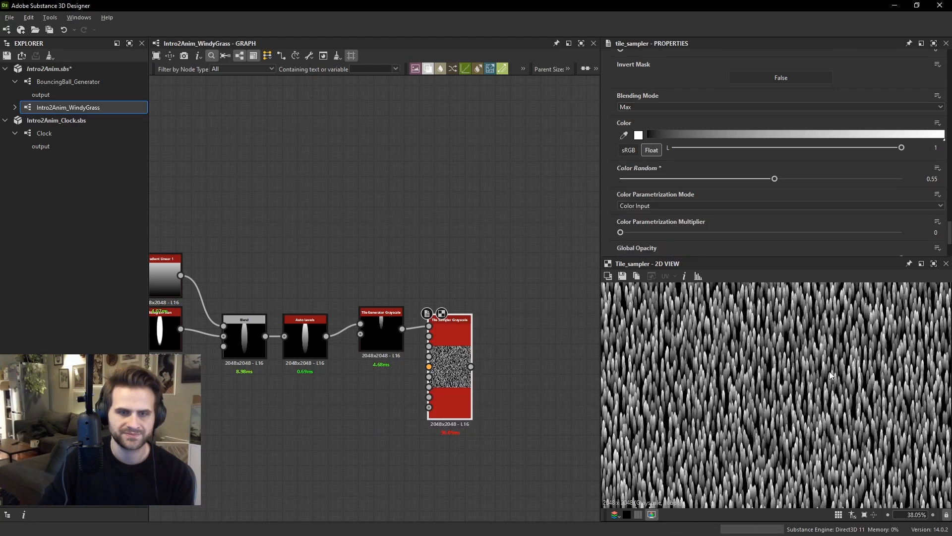
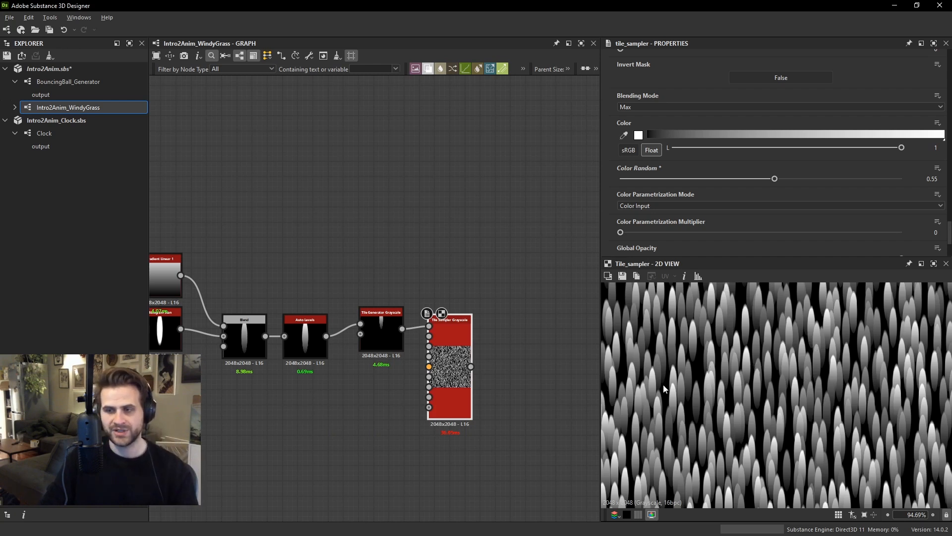
scroll(784, 376, "down", 2)
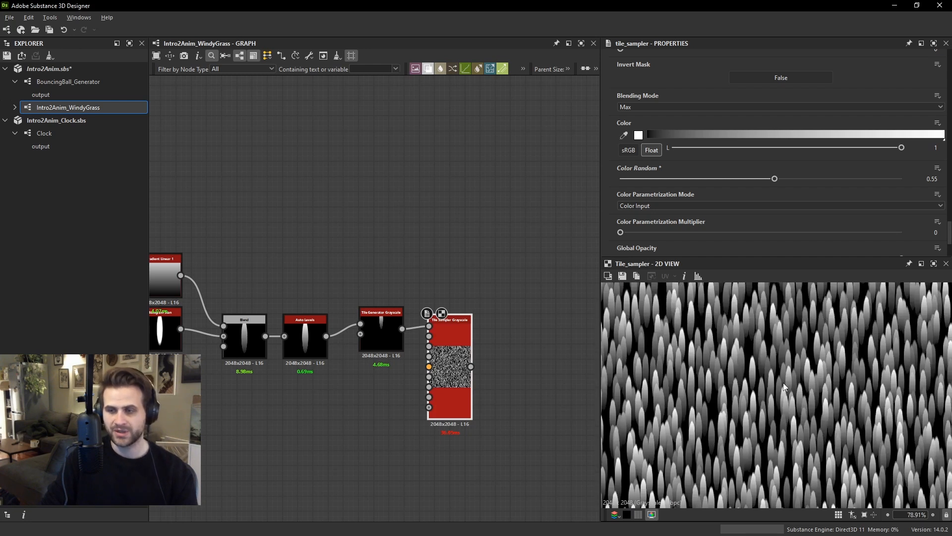
middle_click_drag(317, 421, 364, 386)
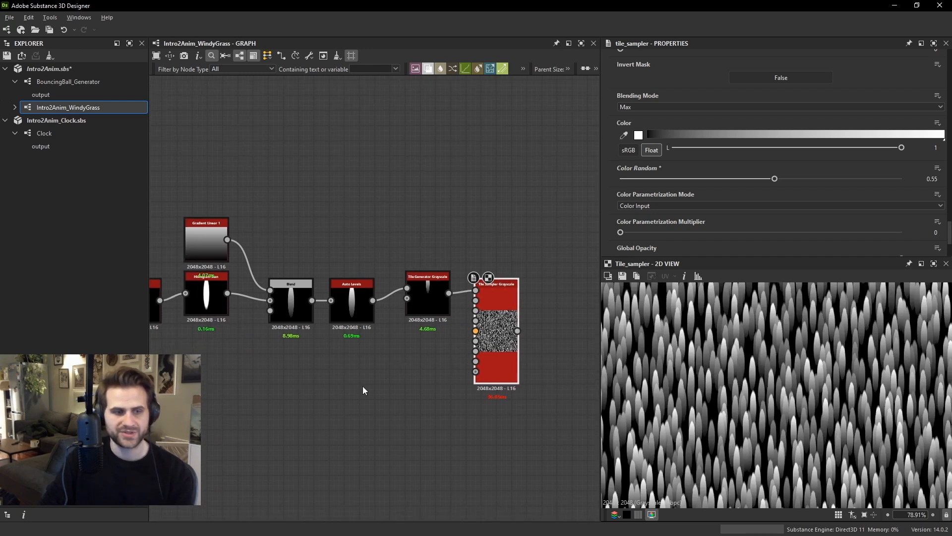
left_click(362, 386)
key("space")
type("ga")
key("Return")
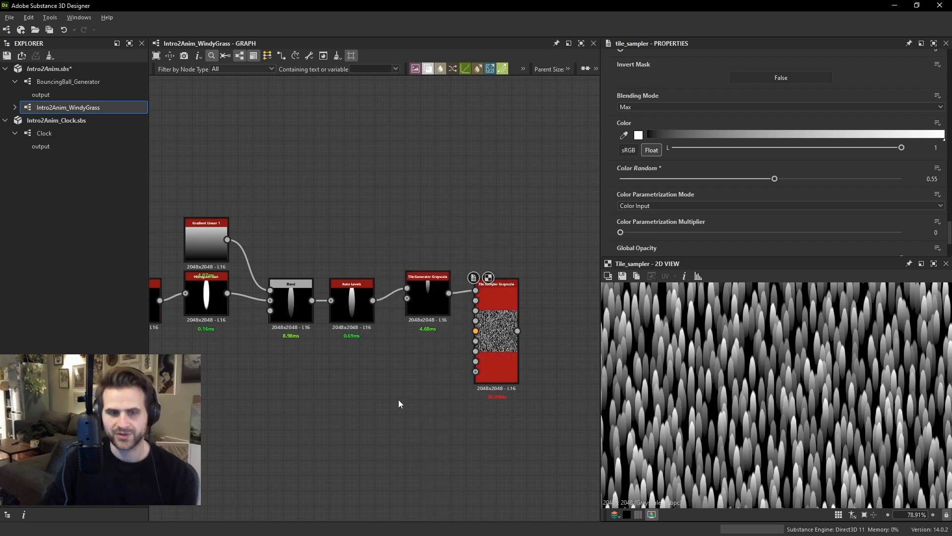
Move the Tile Sampler away from the Tile Generator and add a Uniform Color node in Grayscale mode with an Output Color of 0.52.
left_click_drag(483, 349, 509, 356)
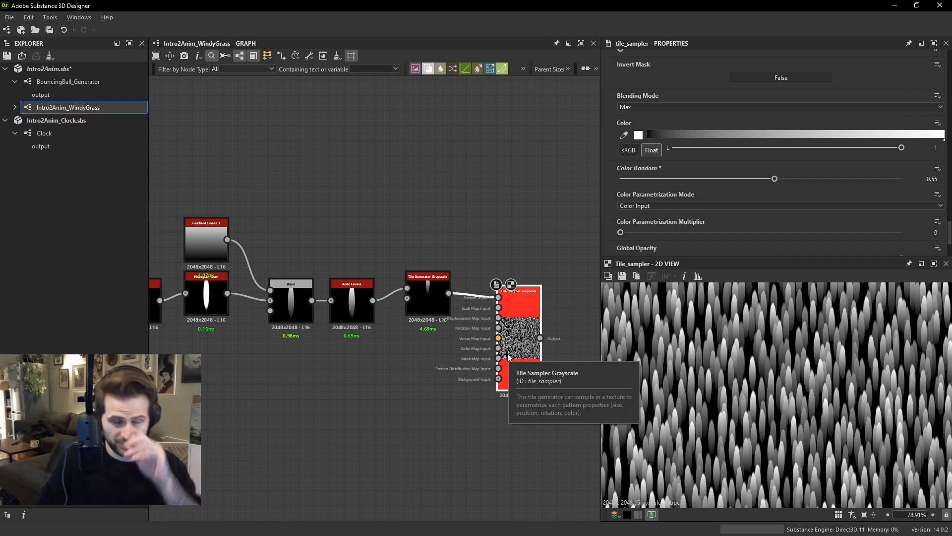
scroll(356, 387, "up", 1)
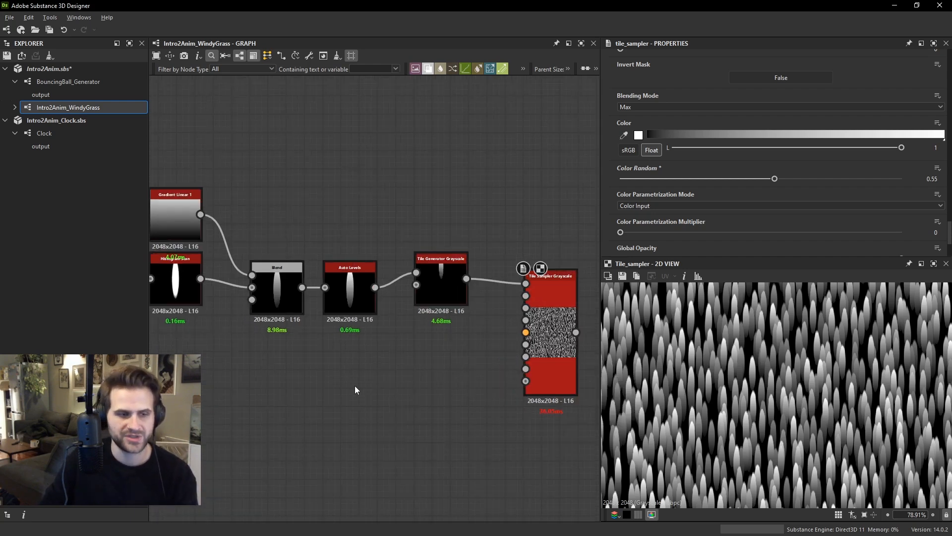
key("space")
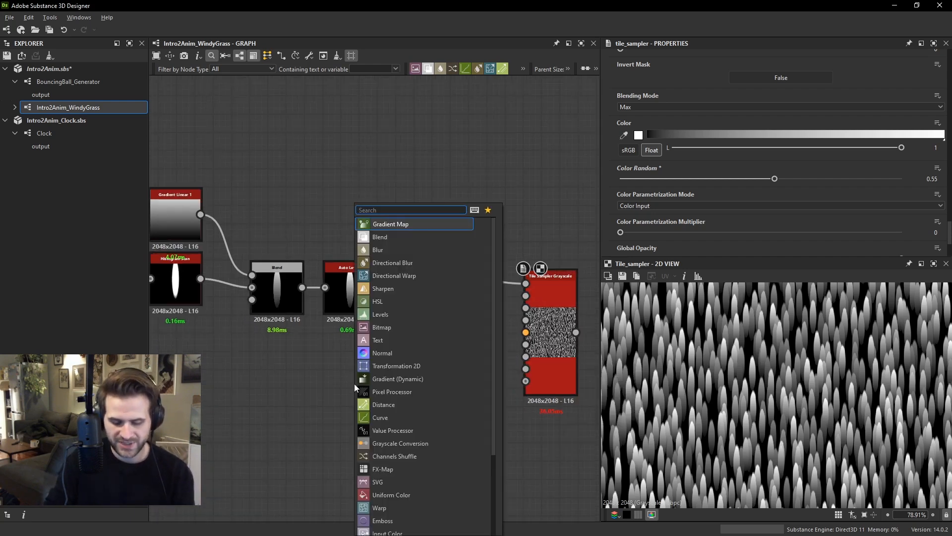
left_click(293, 397)
key("space")
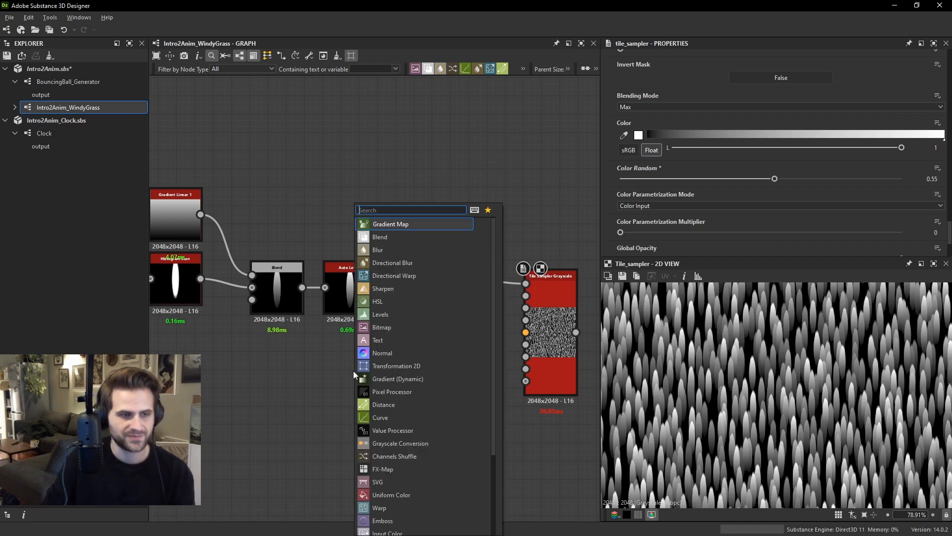
type("u8")
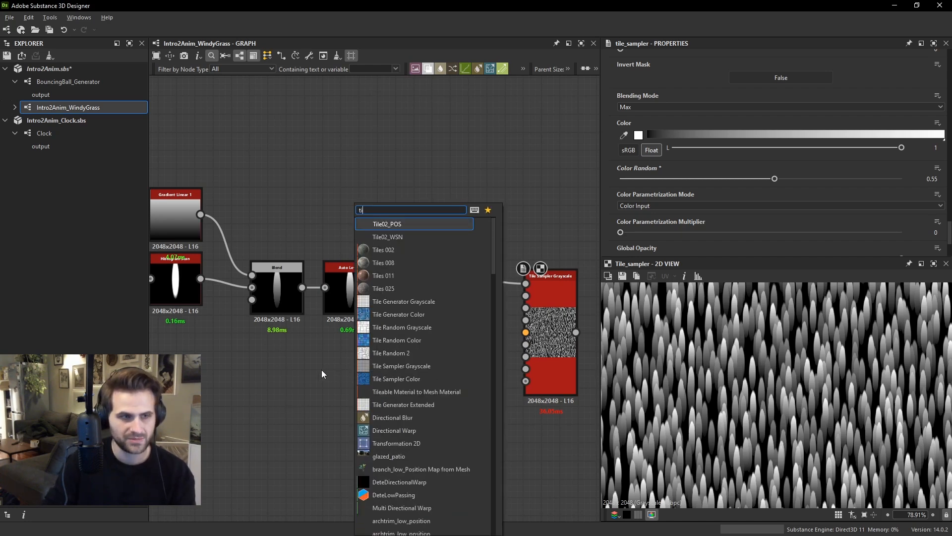
key("BackSpace")
type("n")
key("Return")
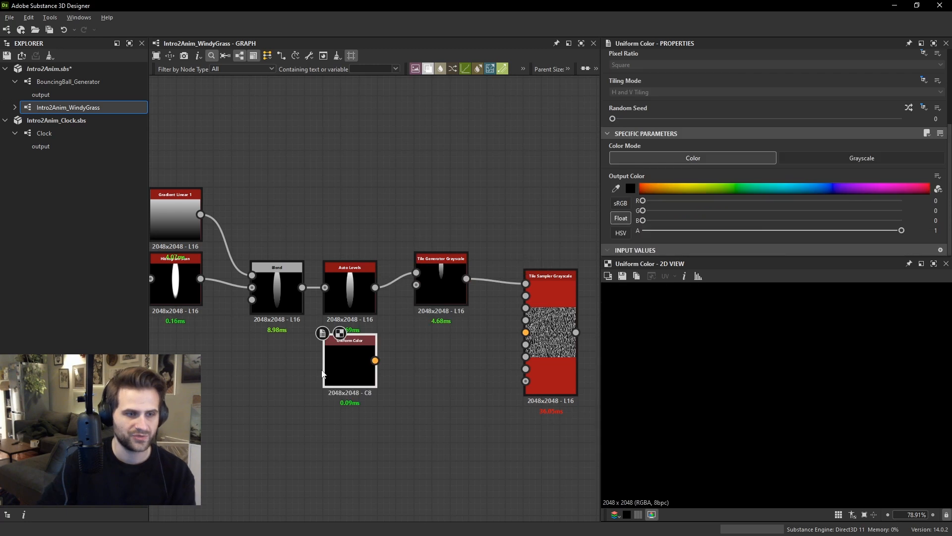
left_click(904, 164)
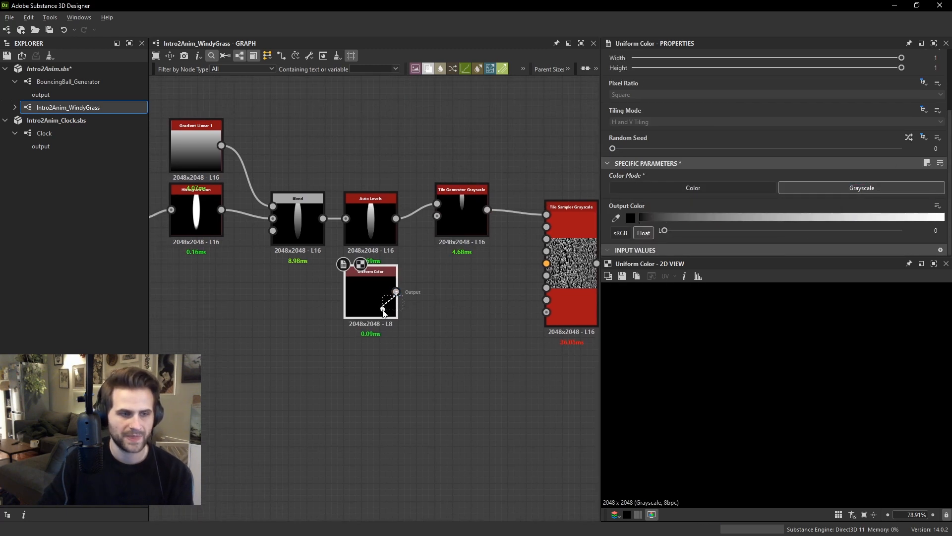
left_click_drag(664, 230, 787, 230)
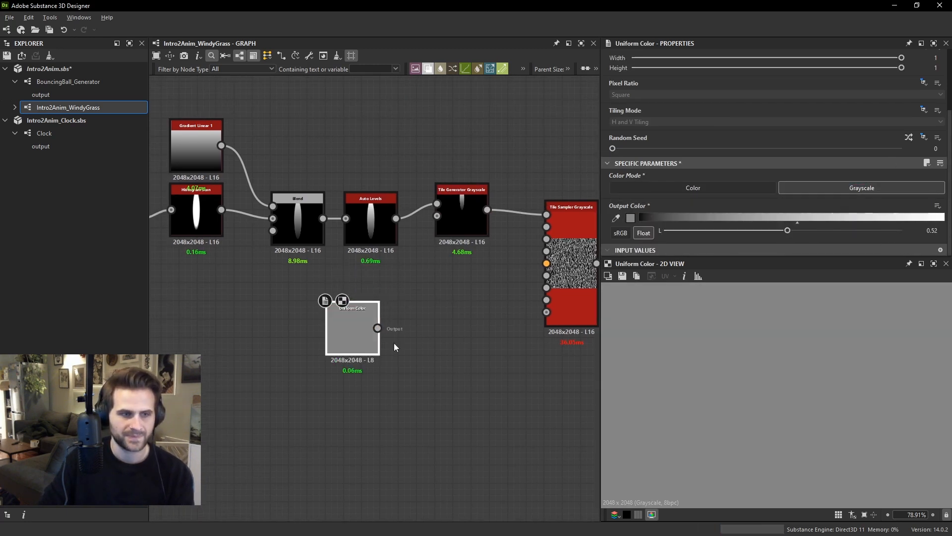
Add an RGBA Merge node beside the Uniform Color and feed the Uniform Color into its first two inputs.
key("space")
type("rg")
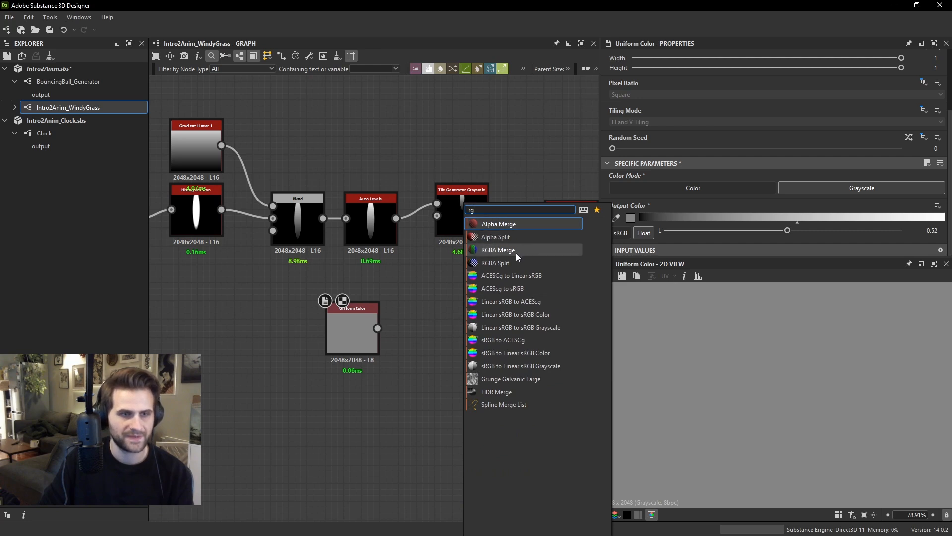
key("Escape")
middle_click_drag(383, 314, 369, 321)
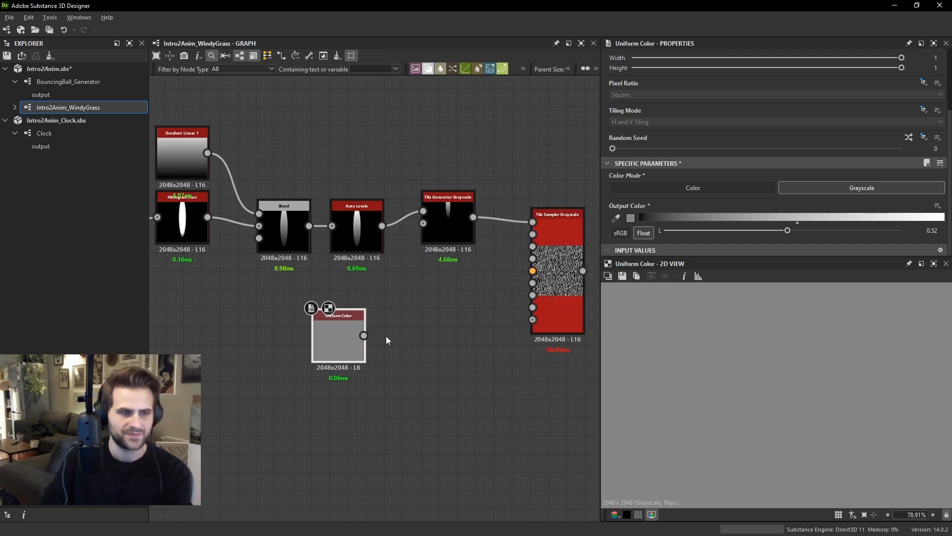
key("space")
type("rgb")
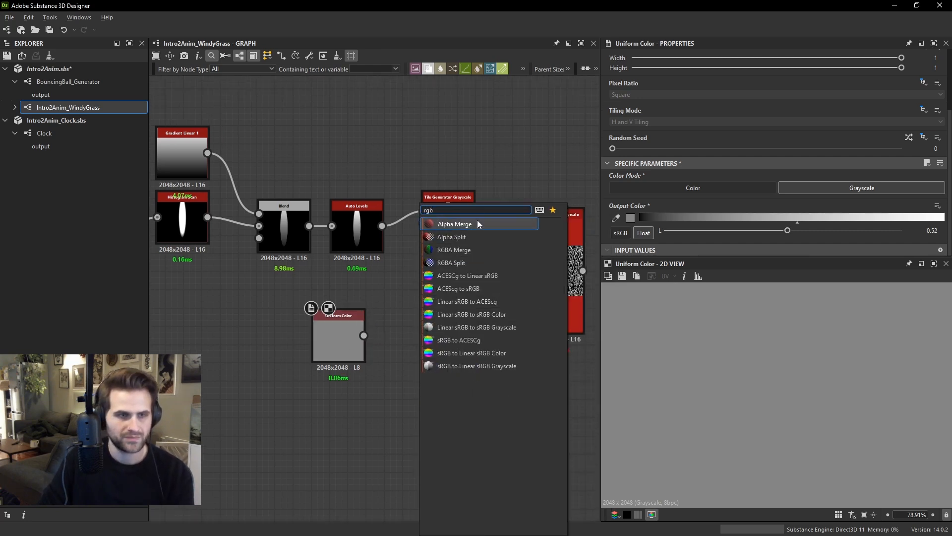
left_click(466, 251)
left_click_drag(363, 335, 395, 344)
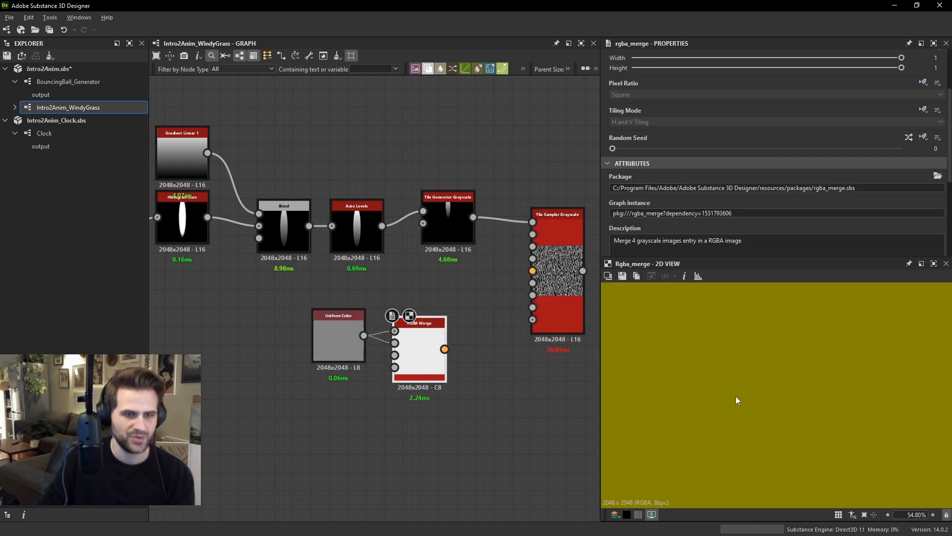
Connect the RGBA Merge output to the Tile Sampler's Vector Map Input.
scroll(735, 397, "down", 3)
scroll(447, 333, "up", 2)
middle_click_drag(524, 349, 450, 364)
left_click_drag(525, 260, 377, 361)
scroll(349, 362, "down", 2)
Set the Tile Sampler's rotation Vector Map Multiplier to 1 and inspect the slanted blades.
double_click(536, 295)
scroll(764, 191, "down", 10)
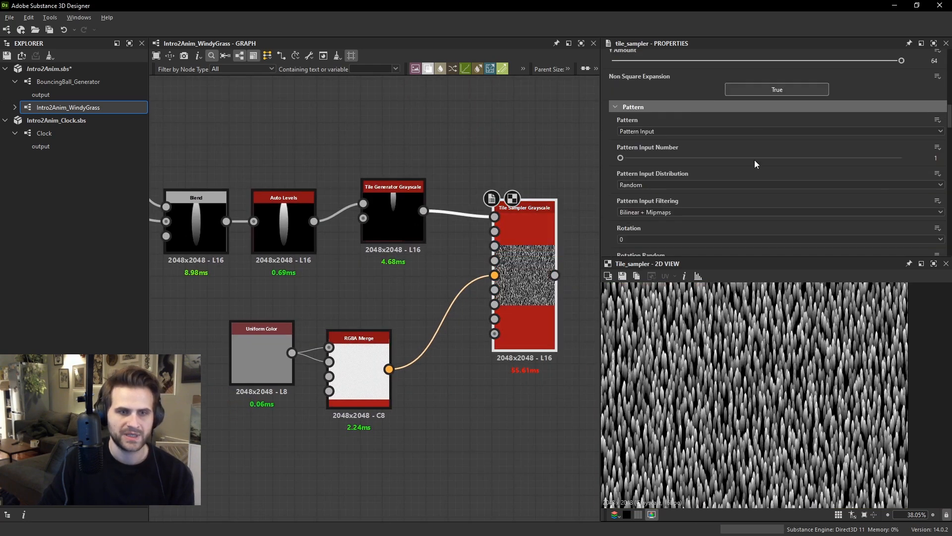
scroll(712, 164, "up", 5)
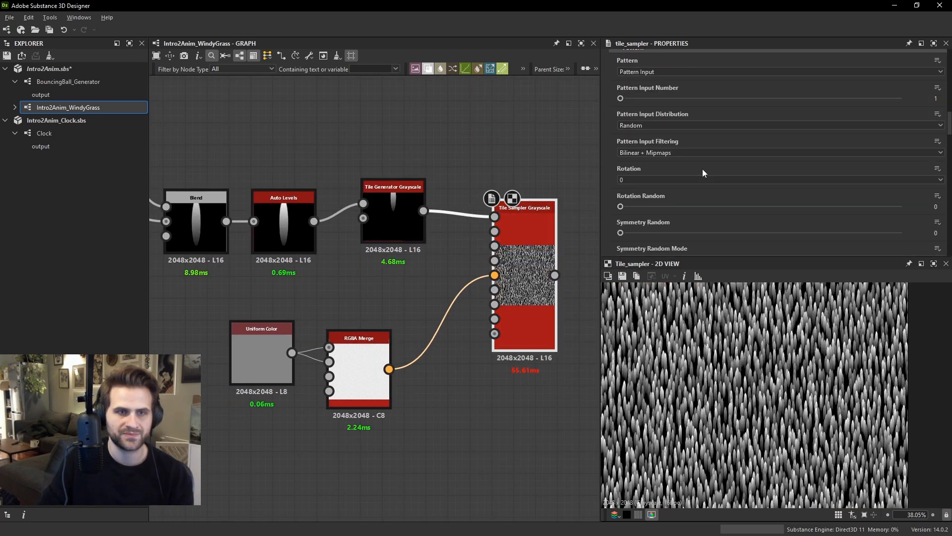
scroll(702, 169, "down", 8)
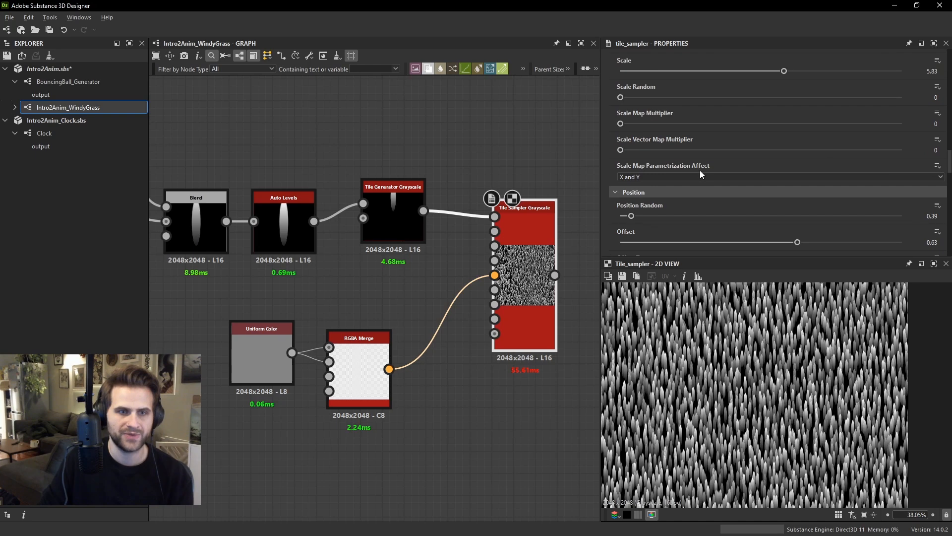
scroll(700, 177, "down", 3)
left_click_drag(650, 180, 908, 189)
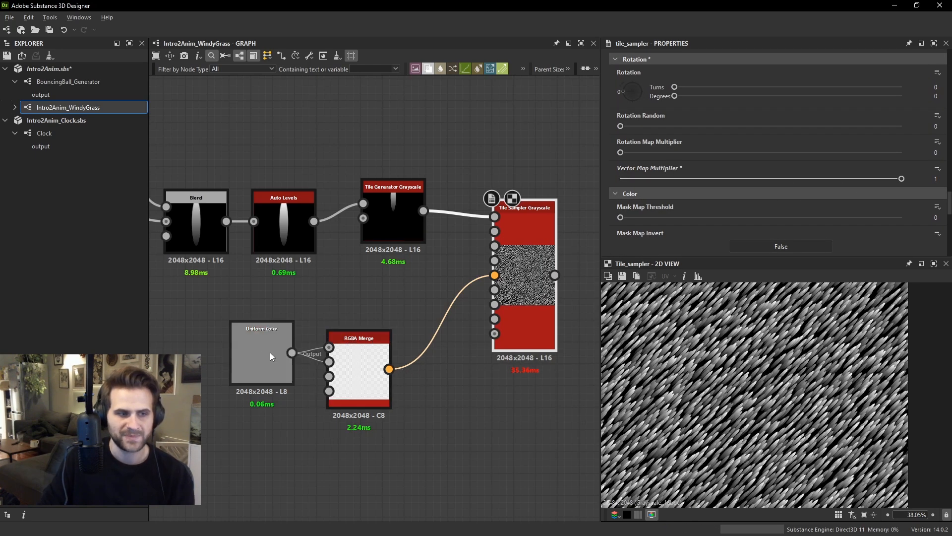
scroll(765, 381, "up", 3)
scroll(765, 381, "up", 2)
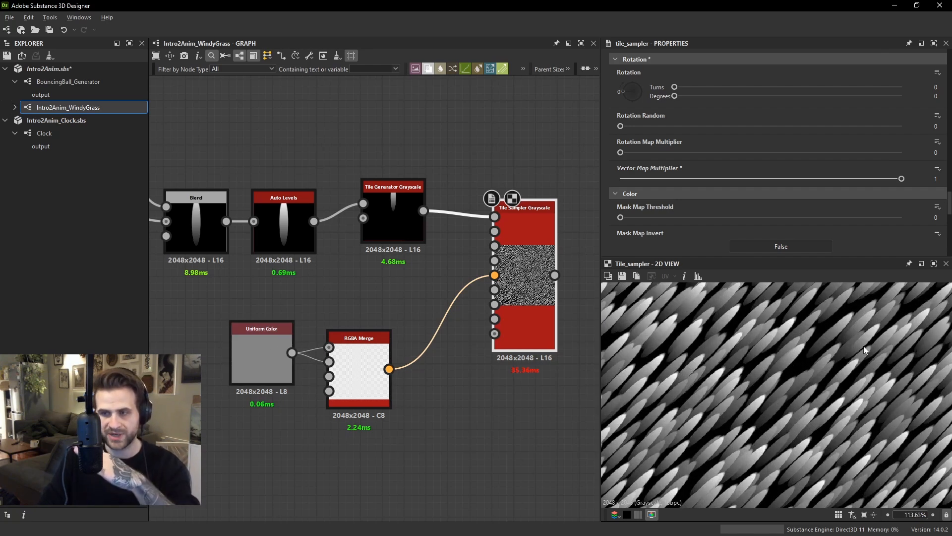
Duplicate the Uniform Color node, place the copy below the original and connect it to the RGBA Merge's second input.
left_click_drag(267, 366, 255, 333)
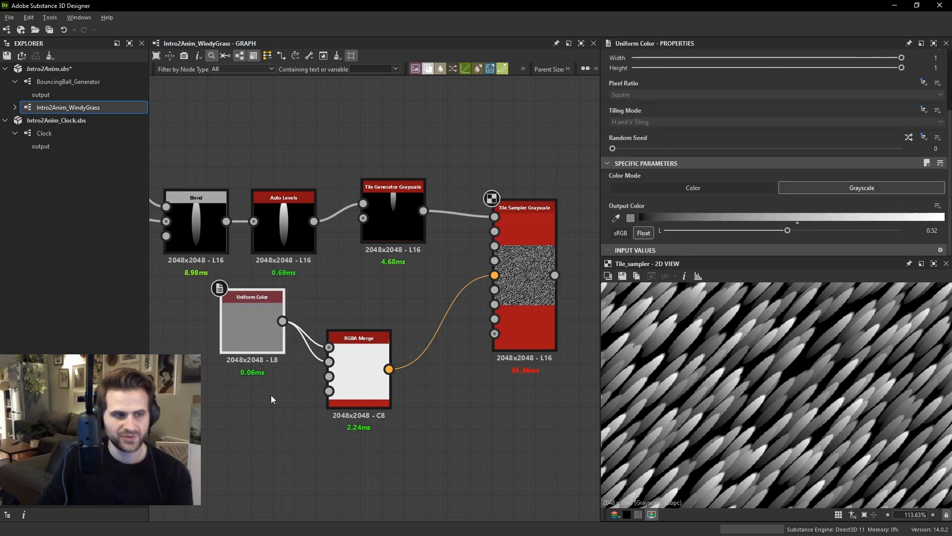
double_click(261, 323)
key("ctrl+d")
left_click_drag(268, 366, 198, 445)
left_click_drag(248, 428, 329, 361)
Preview the Tile Sampler while setting the Output Color of the Uniform Color feeding the RGBA Merge's first input to 0.71.
double_click(547, 298)
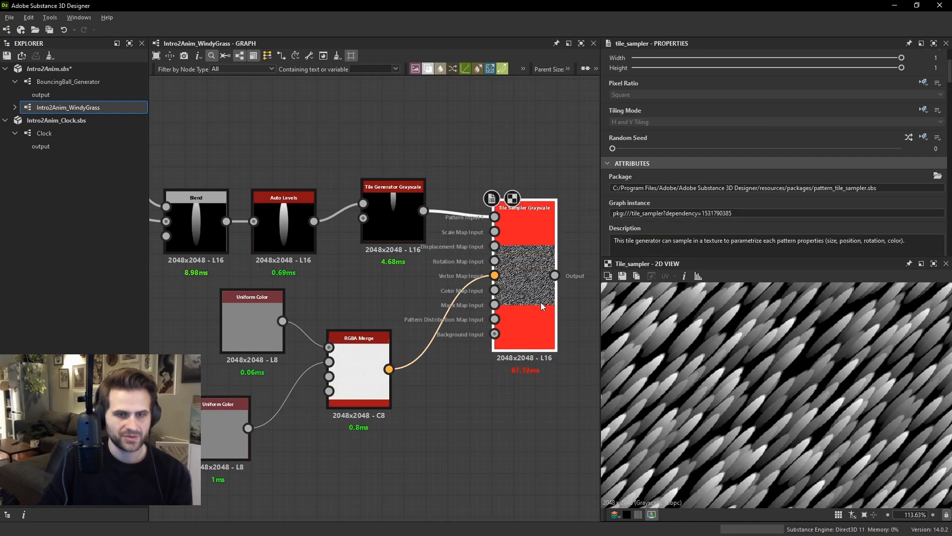
left_click_drag(781, 233, 834, 231)
left_click(267, 320)
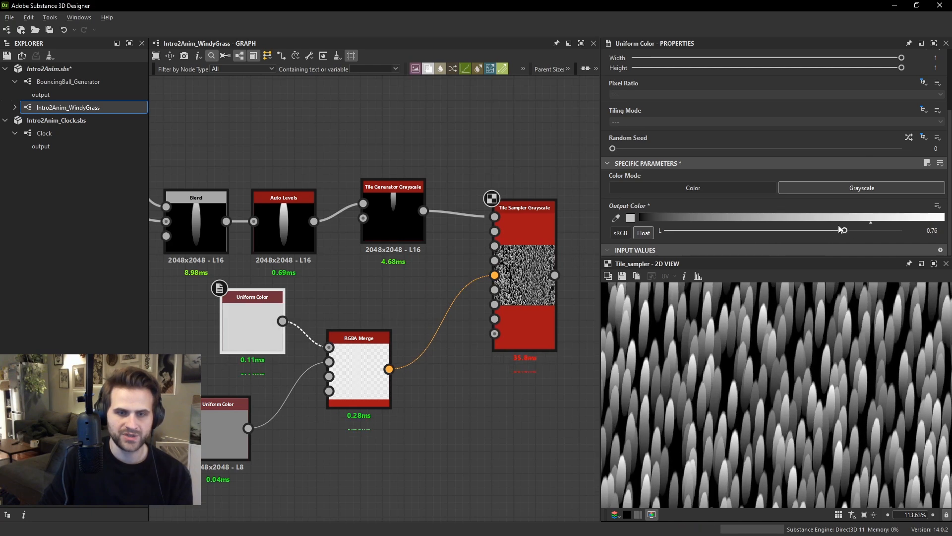
scroll(362, 372, "down", 4)
scroll(433, 338, "up", 6)
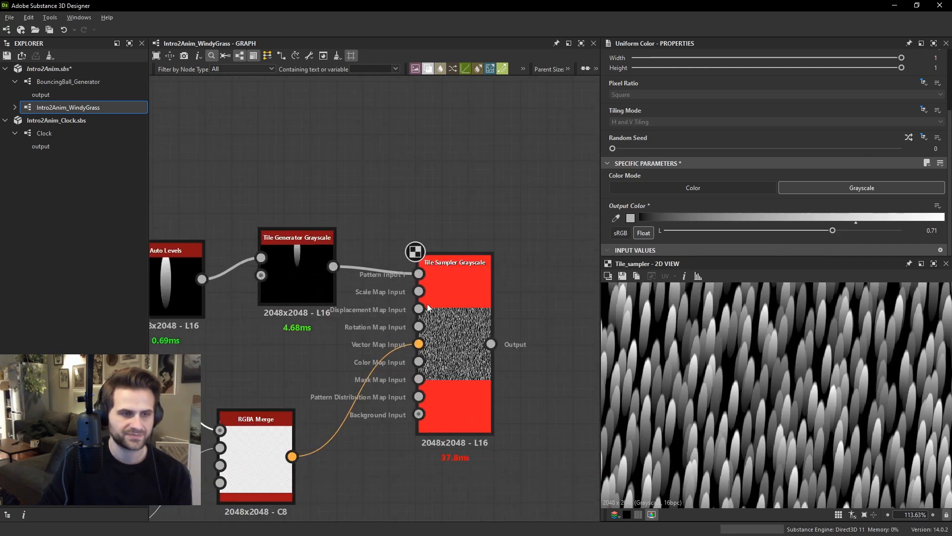
scroll(426, 317, "down", 5)
Move the Uniform Color and RGBA Merge nodes aside, add a Gaussian Noise with Scale 10 and connect it to the Tile Sampler's Rotation Map Input.
left_click_drag(408, 378, 303, 292)
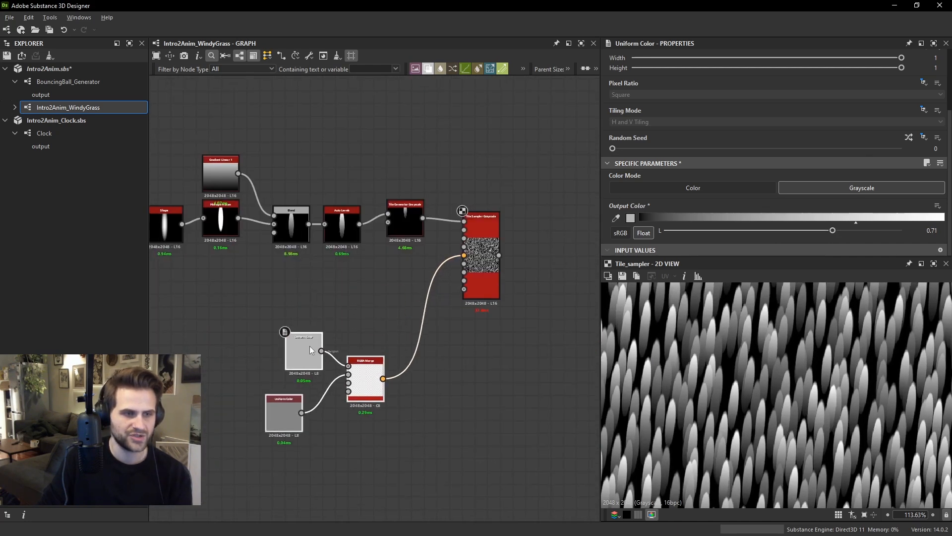
scroll(365, 290, "up", 2)
key("space")
type("gau")
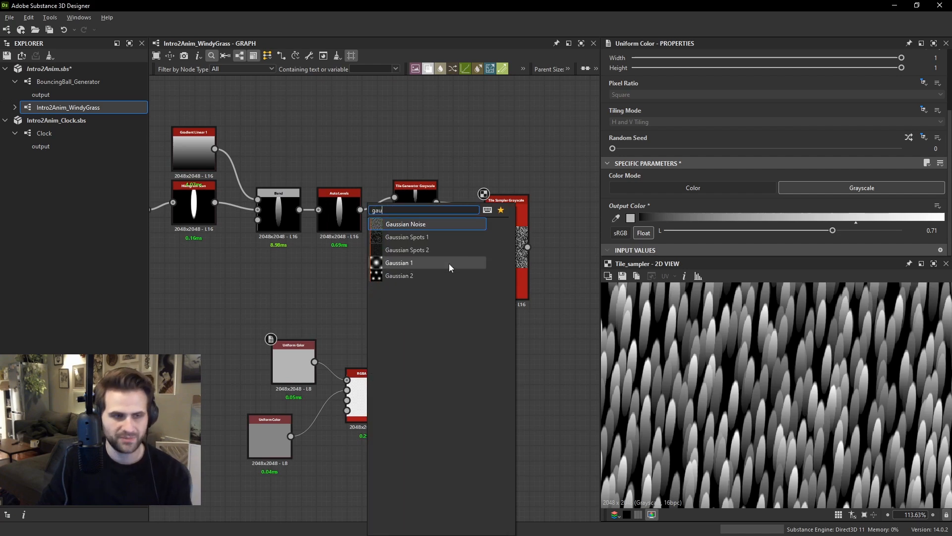
left_click(417, 223)
left_click_drag(739, 238, 655, 249)
left_click_drag(405, 293, 486, 237)
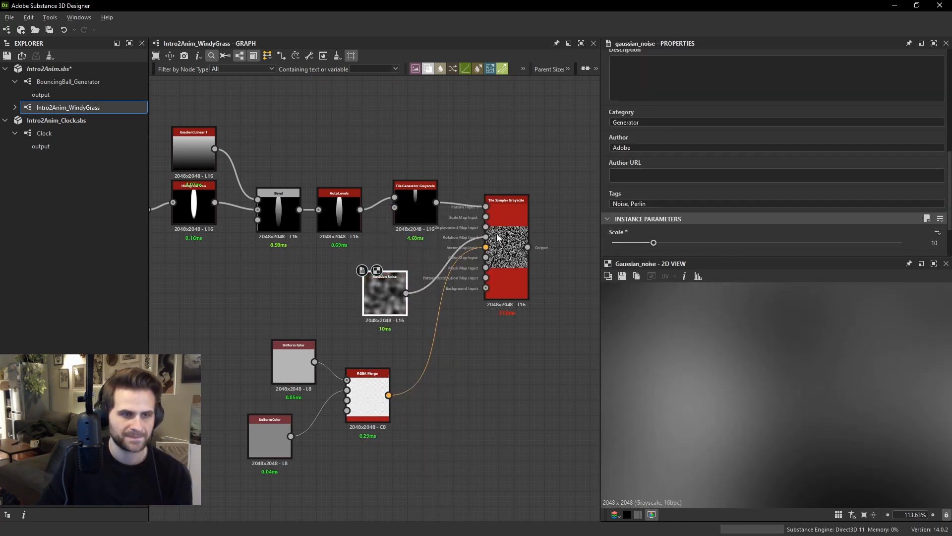
Disconnect the RGBA Merge from the Tile Sampler, then set its Vector Map Multiplier to 0 and Rotation Map Multiplier to 0.3.
left_click_drag(378, 411, 373, 414)
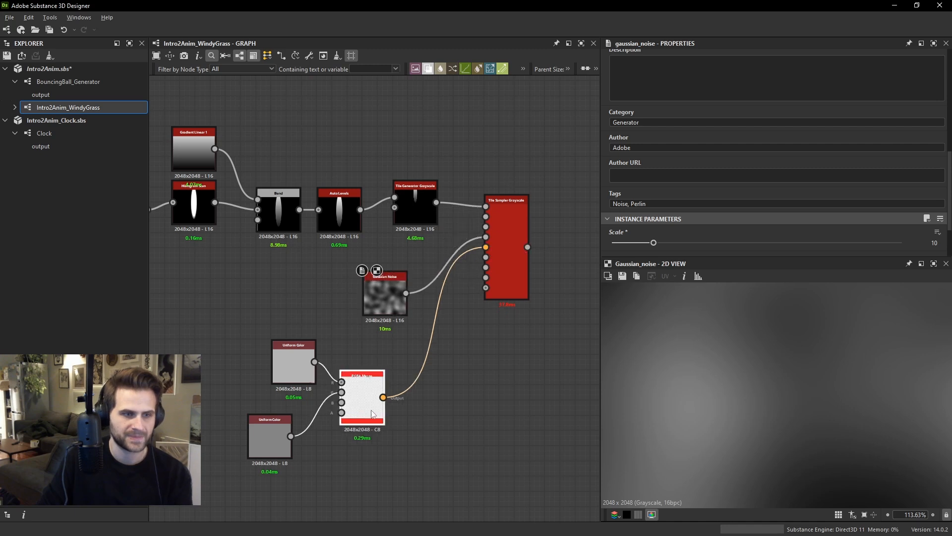
left_click(500, 255)
scroll(744, 158, "down", 5)
scroll(738, 169, "down", 10)
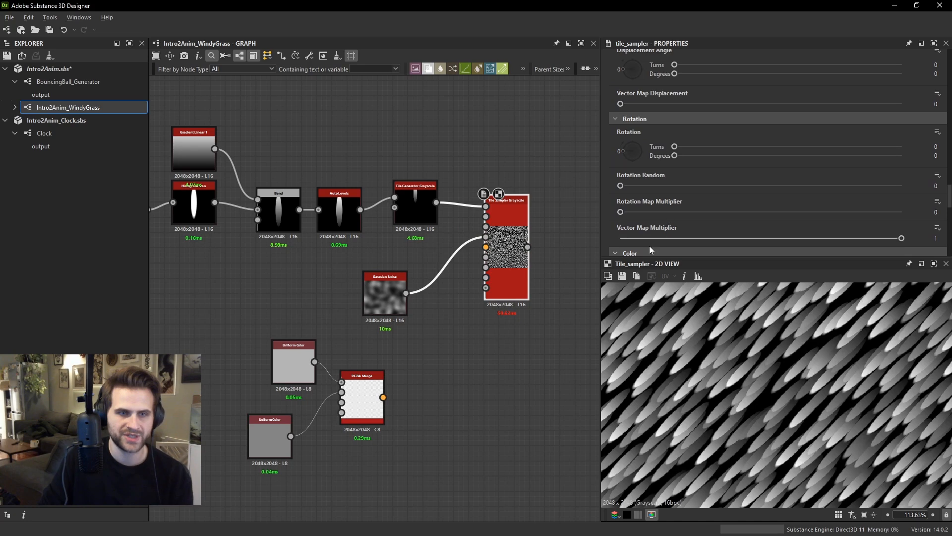
left_click_drag(640, 238, 704, 212)
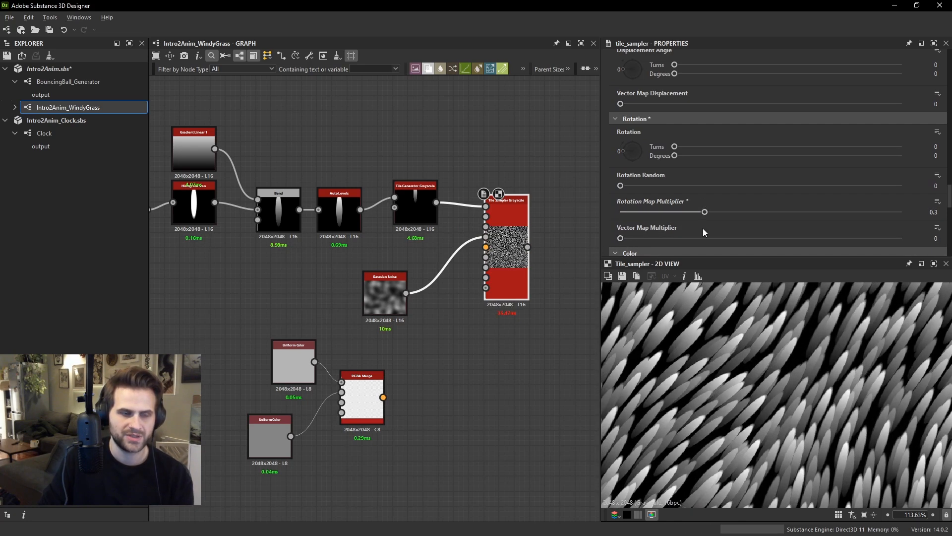
Move the Gaussian Noise further from the Tile Sampler and add a Normal Sobel node fed by it.
scroll(776, 377, "down", 6)
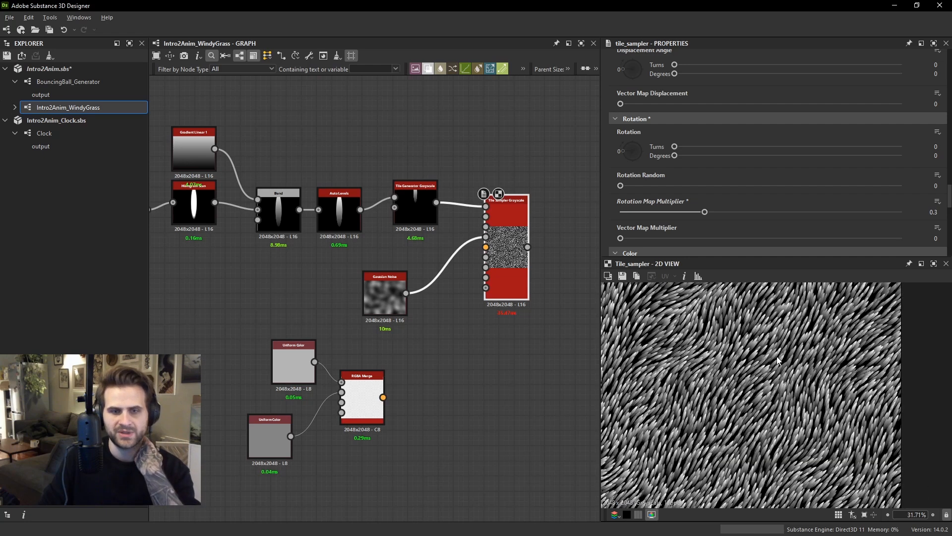
scroll(725, 344, "up", 1)
middle_click_drag(731, 336, 739, 362)
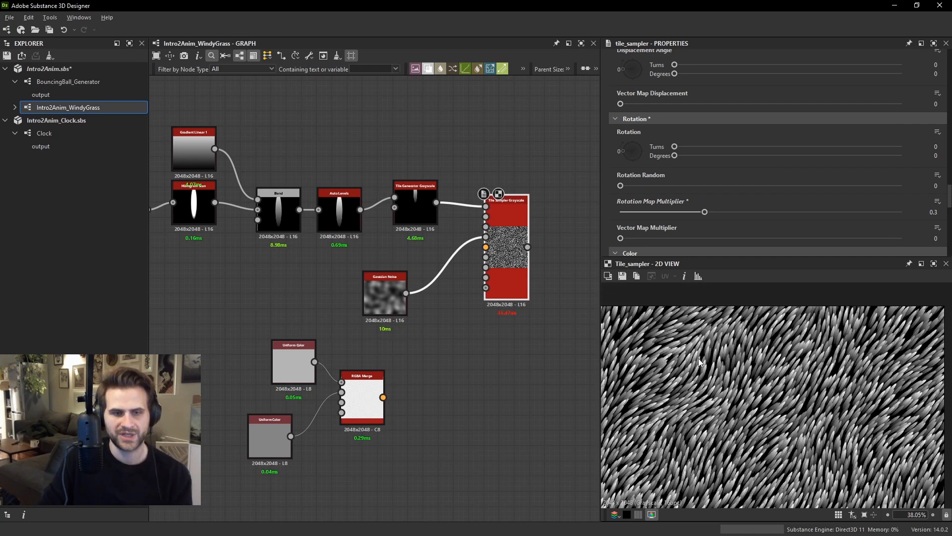
scroll(740, 349, "up", 1)
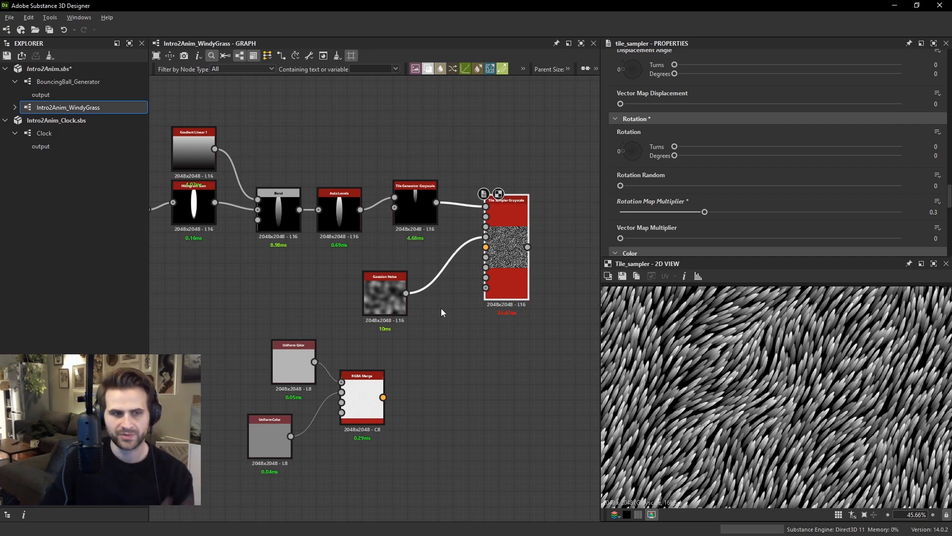
left_click_drag(350, 292, 311, 292)
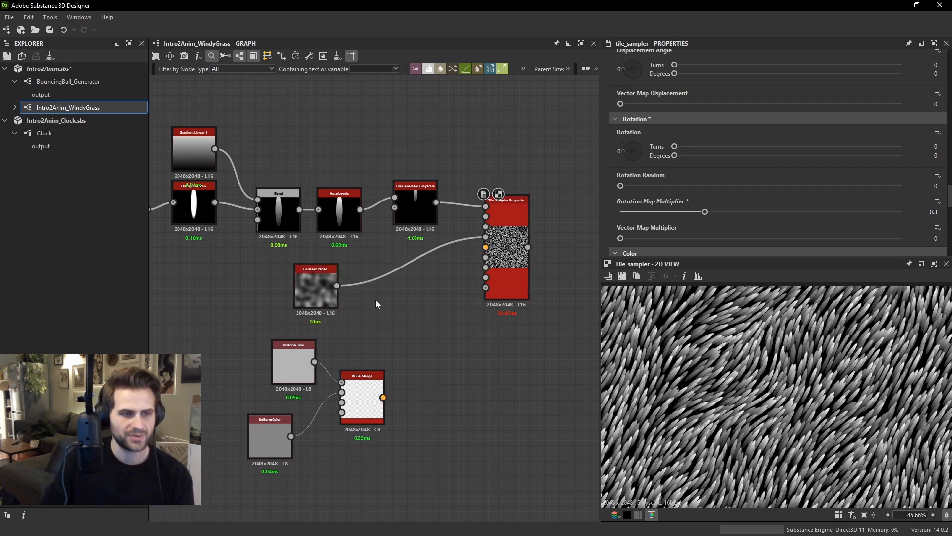
key("space")
type("normal s")
key("Return")
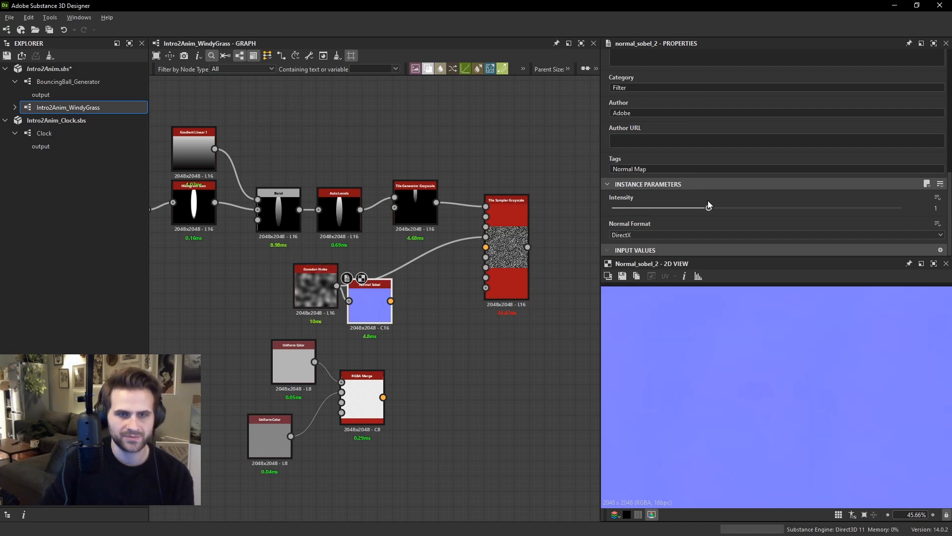
Set the Normal Sobel's Intensity to 30 and use it as the Tile Sampler's Vector Map Input in place of the Gaussian Noise rotation map.
type("5")
key("Return")
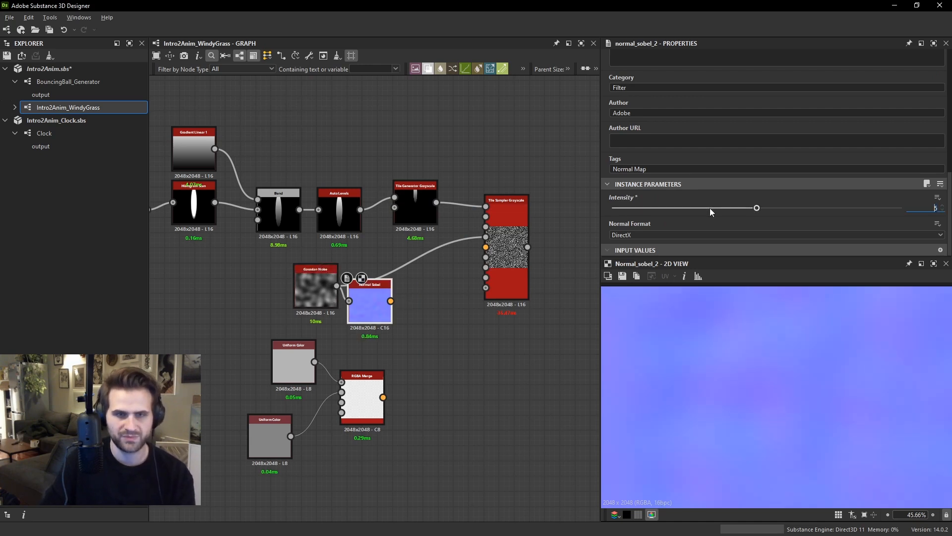
type("10")
key("Return")
key("Tab")
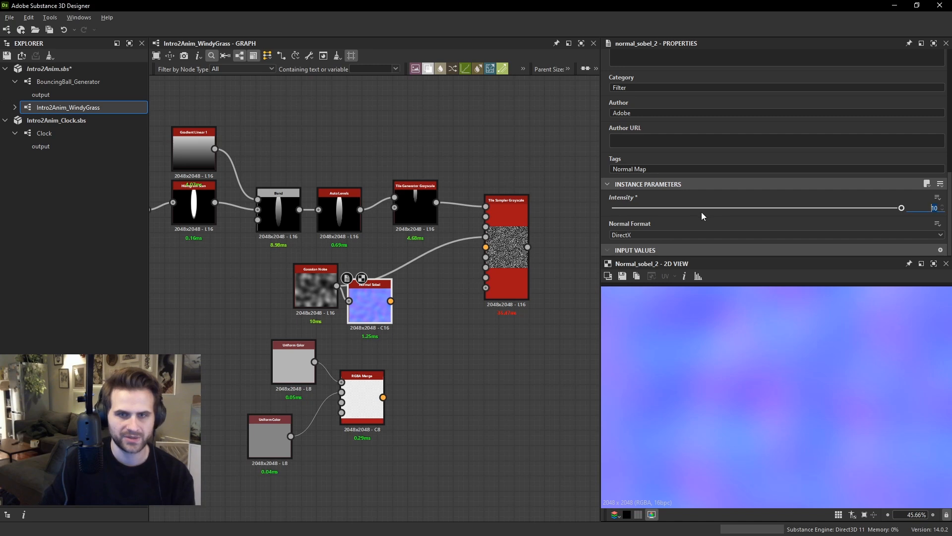
type("30")
key("Return")
scroll(487, 260, "up", 1)
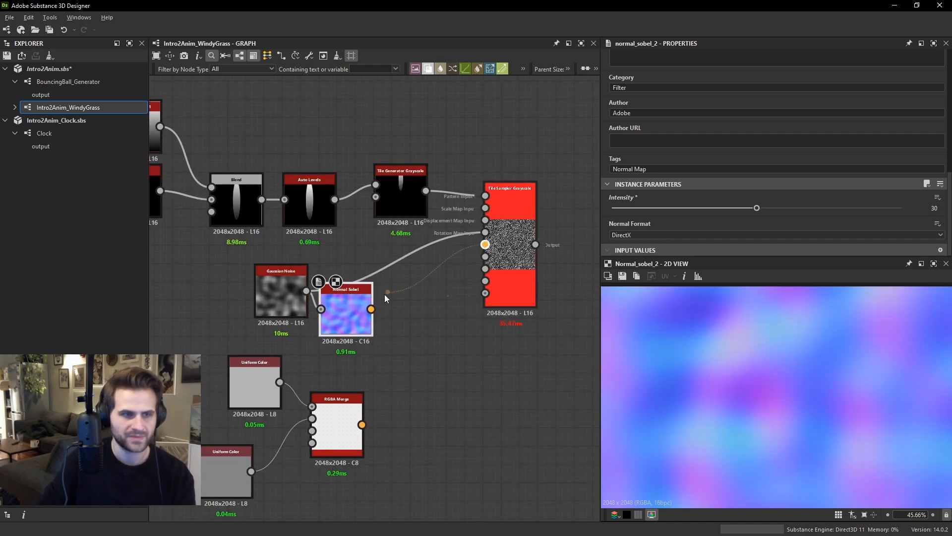
mouse_move(385, 294)
left_mouse_down()
mouse_move(372, 308)
mouse_move(382, 275)
mouse_move(375, 295)
left_mouse_up()
Set the Tile Sampler's Rotation Map Multiplier to 0 and its Vector Map Multiplier to 0.18.
left_click(510, 241)
scroll(786, 170, "down", 10)
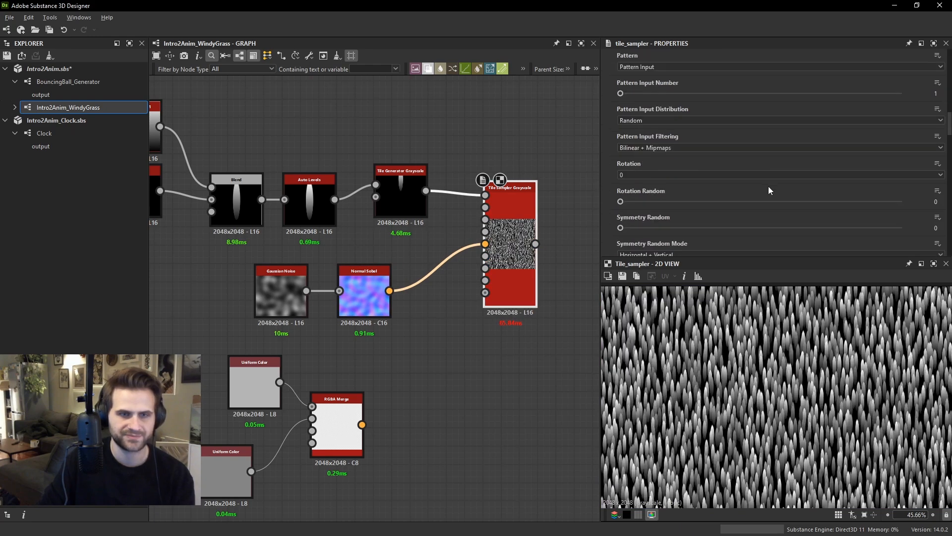
scroll(701, 183, "down", 3)
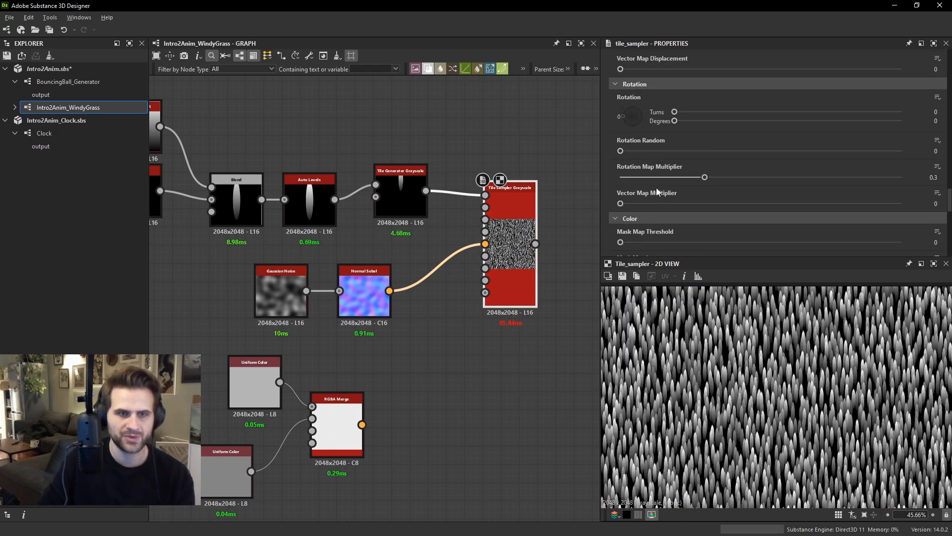
left_click(653, 178)
left_click_drag(621, 204, 671, 203)
scroll(797, 387, "down", 2)
middle_click_drag(819, 434, 788, 361)
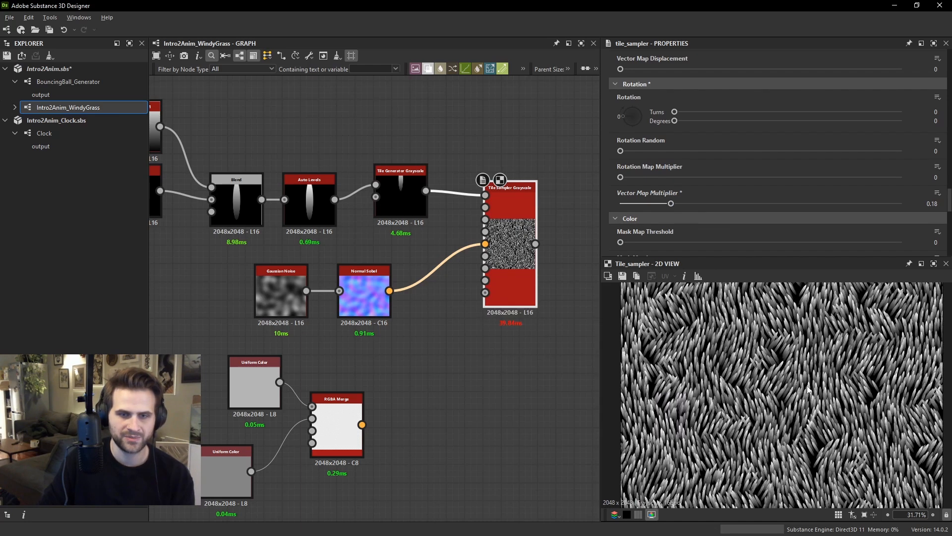
scroll(806, 386, "up", 1)
scroll(316, 298, "up", 1)
Insert a Transformation 2D node between the Gaussian Noise and the Normal Sobel, and preview the Tile Sampler.
left_click(281, 296)
scroll(776, 410, "up", 3)
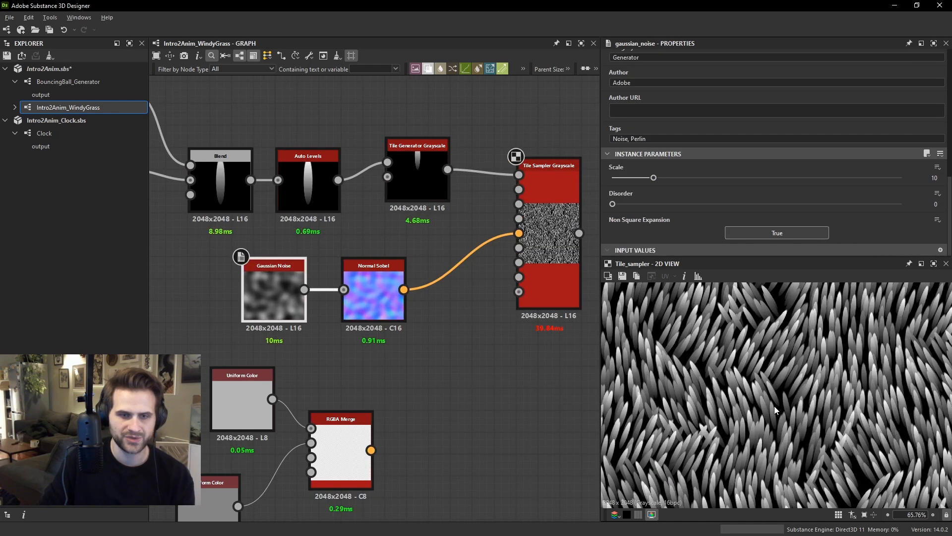
mouse_move(274, 293)
left_mouse_down()
mouse_move(284, 292)
mouse_move(274, 297)
left_mouse_up()
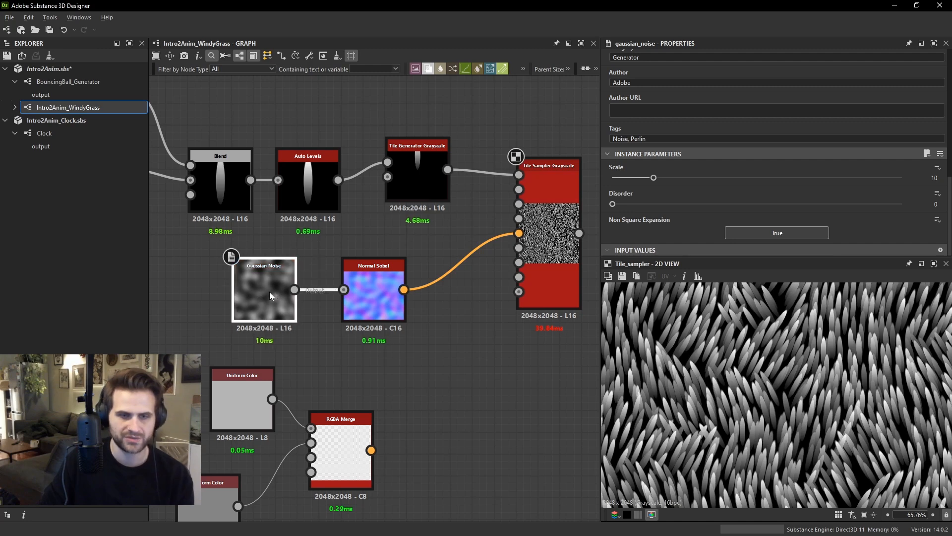
scroll(275, 290, "down", 2)
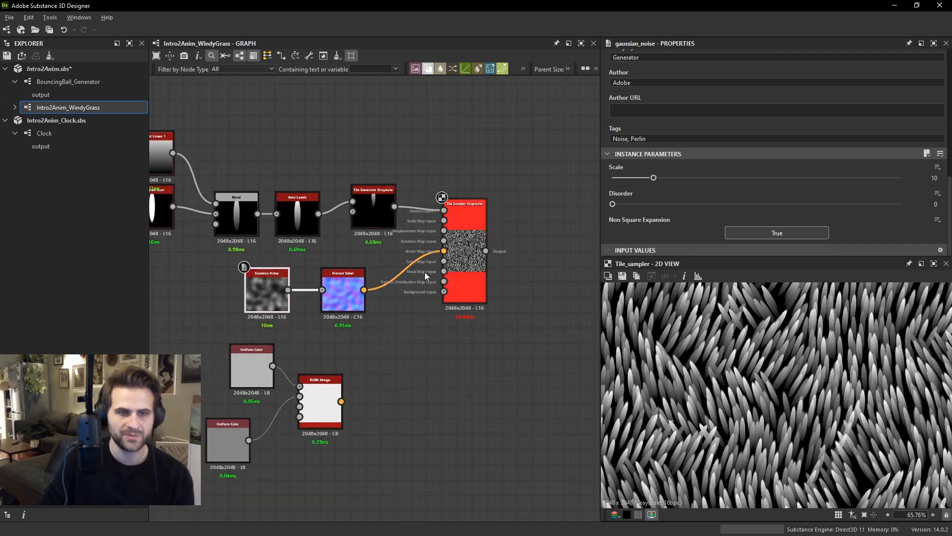
key("space")
left_click(280, 219)
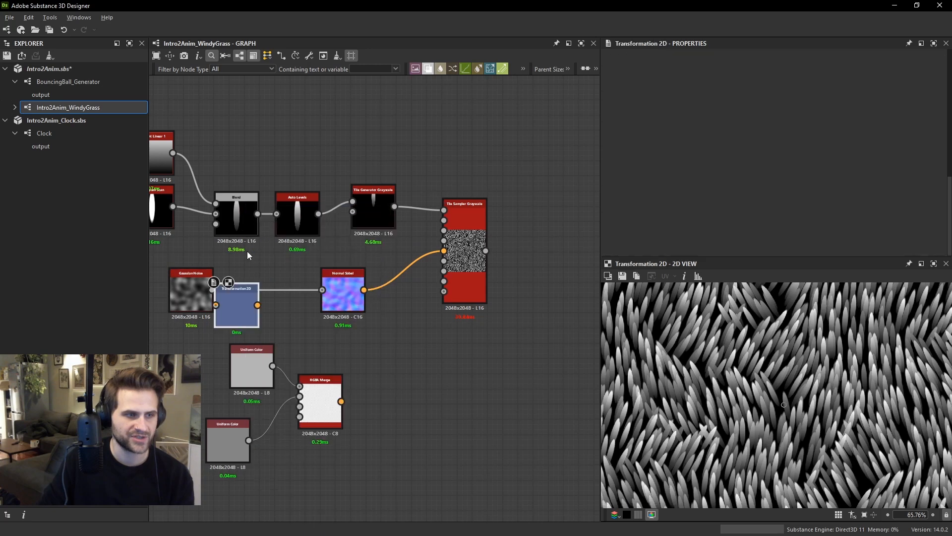
left_click_drag(212, 290, 246, 305)
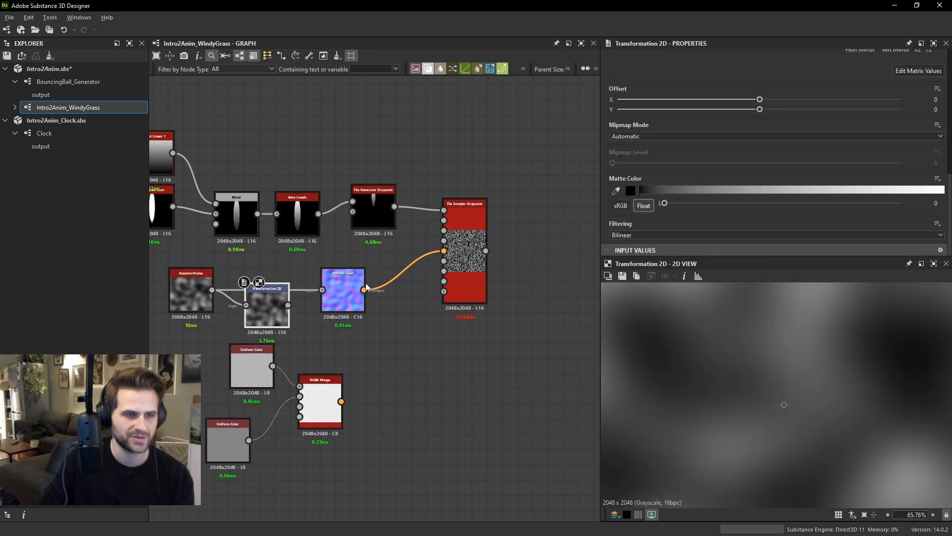
left_click_drag(325, 294, 322, 290)
left_click(469, 269)
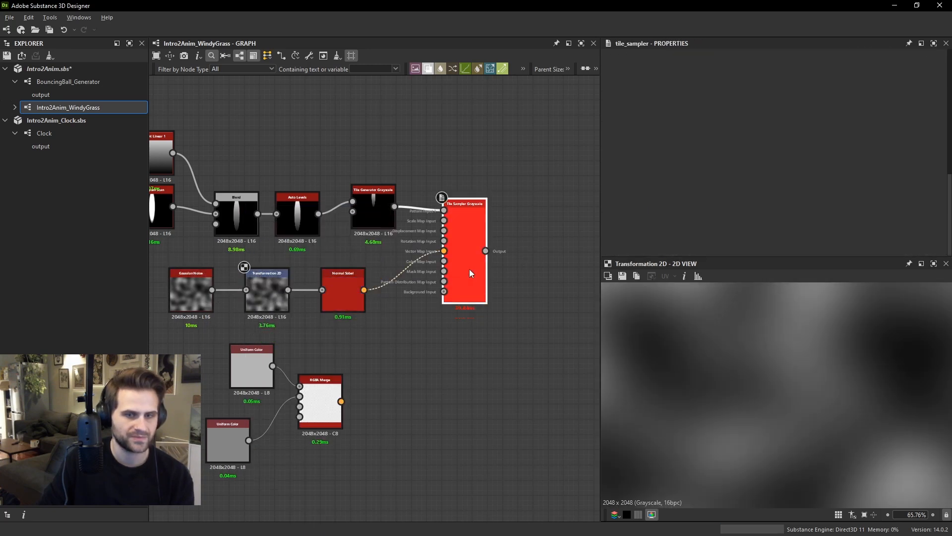
double_click(471, 267)
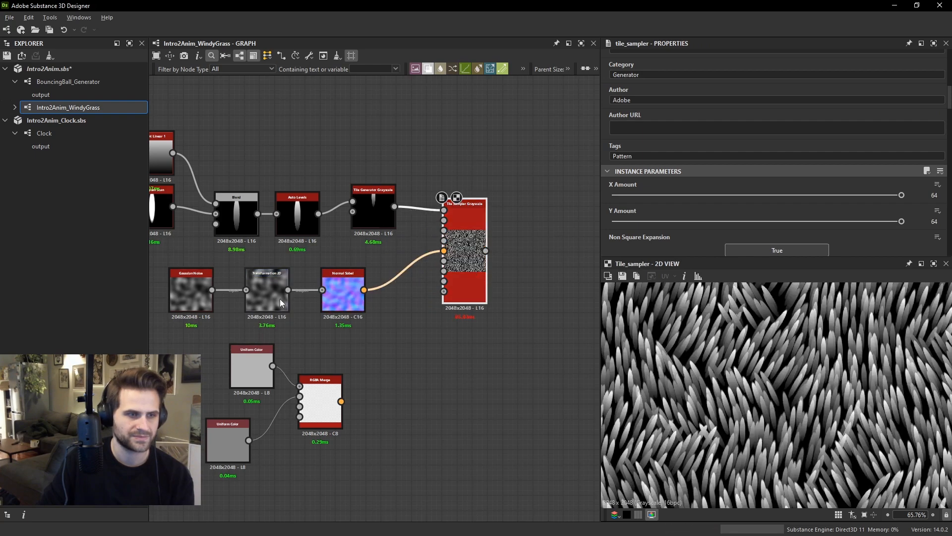
Try shifting the Transformation 2D's offset in X and Y while previewing the grass, and undo the shift.
left_click(280, 298)
scroll(680, 312, "down", 2)
left_click_drag(820, 422, 817, 382)
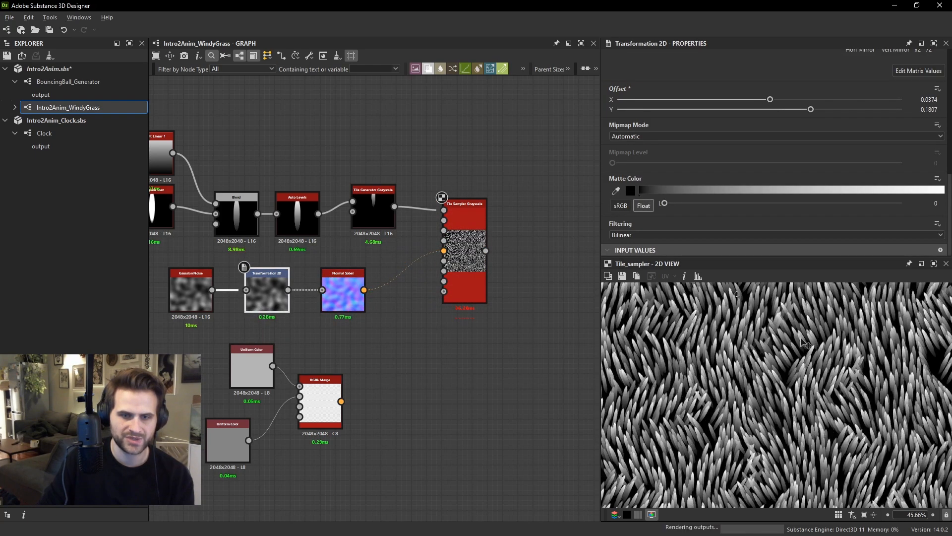
left_click_drag(769, 328, 744, 316)
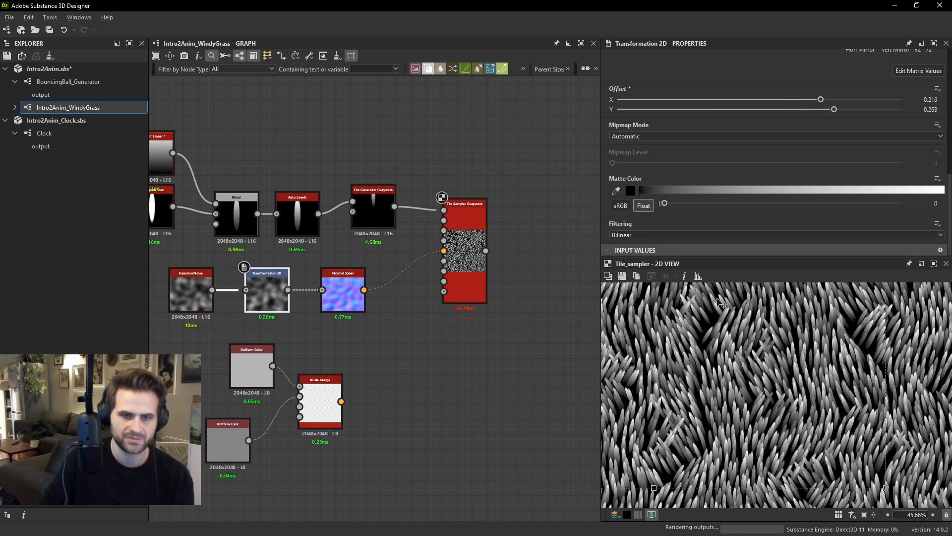
left_click_drag(695, 287, 626, 237)
key("ctrl+z")
Set the Gaussian Noise's Disorder to 0.55.
left_click(200, 288)
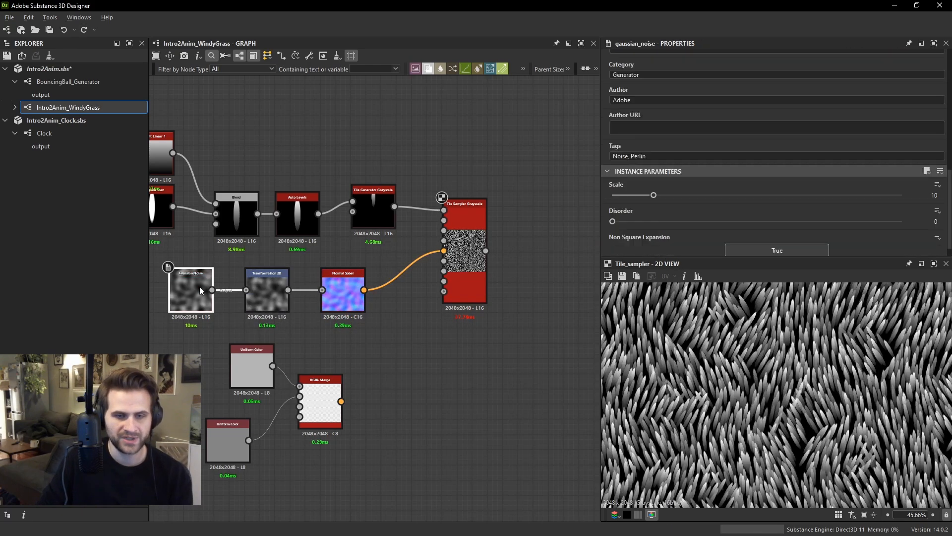
scroll(644, 205, "down", 1)
left_click_drag(613, 204, 771, 200)
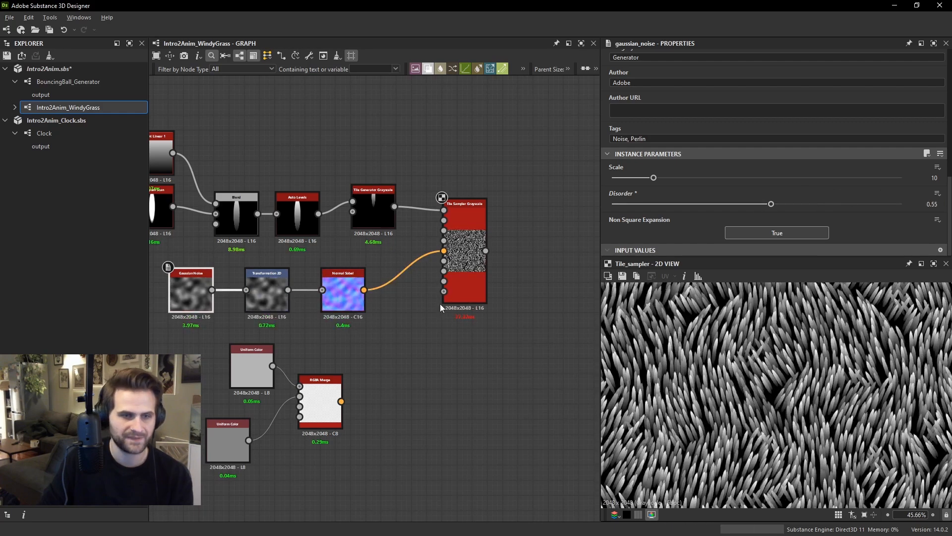
Insert a Blur HQ Grayscale node between the Transformation 2D and the Normal Sobel, and preview the Tile Sampler.
left_click_drag(343, 285, 391, 285)
key("space")
type("b")
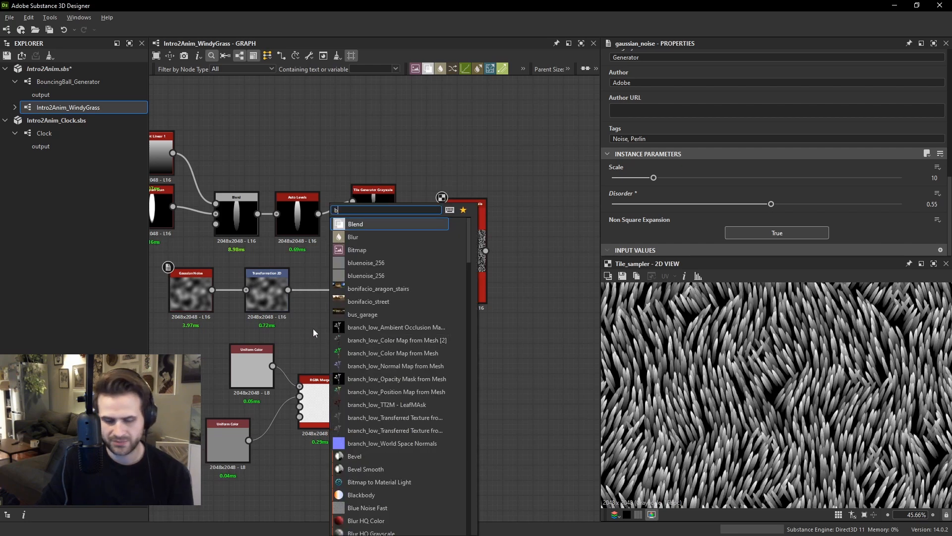
key("Escape")
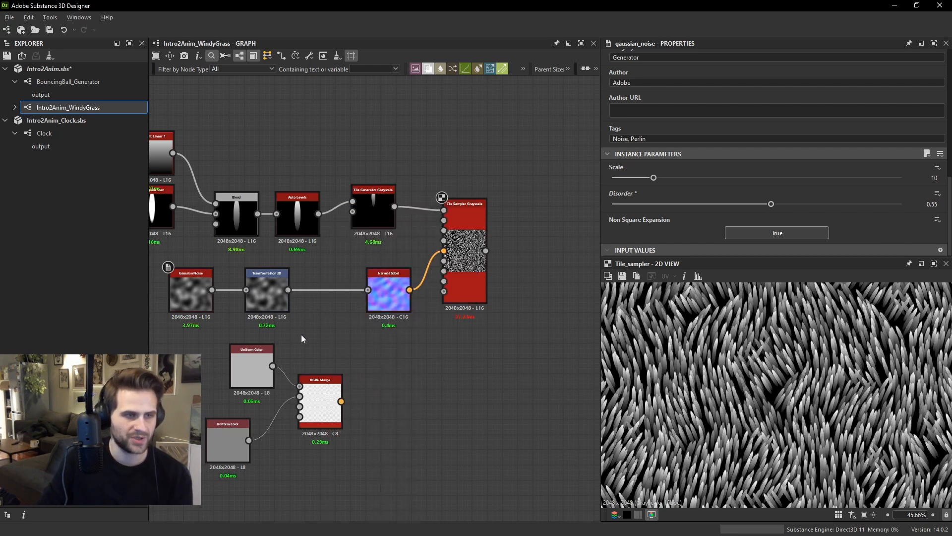
key("space")
type("blu")
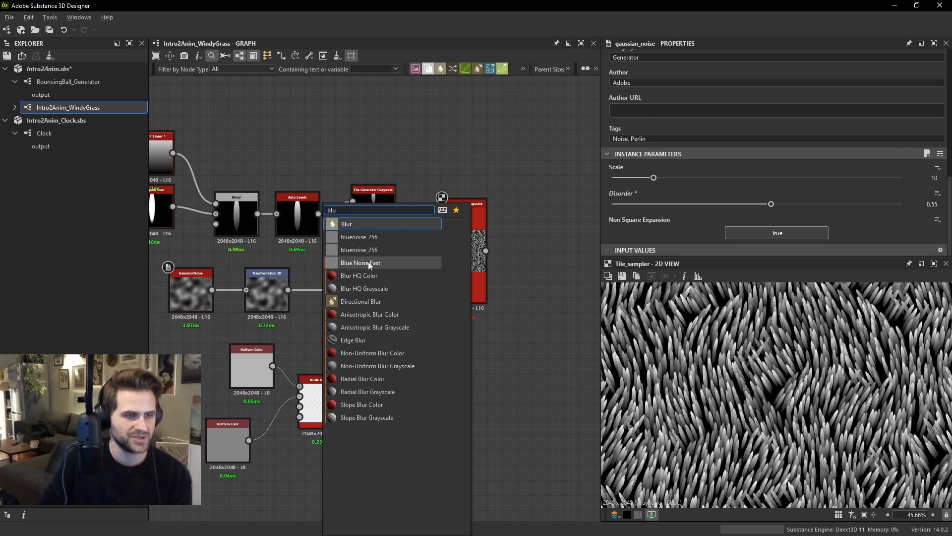
left_click(368, 261)
left_click(375, 288)
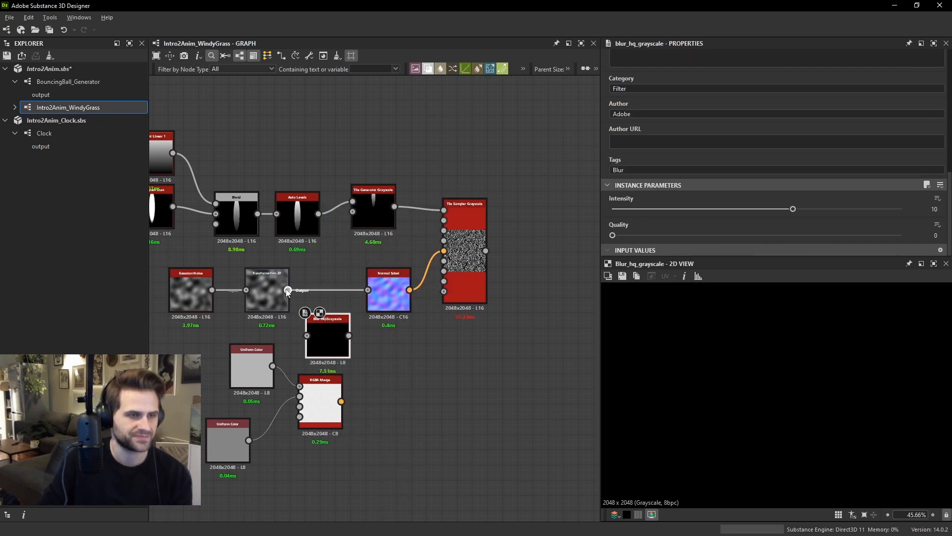
left_click_drag(349, 336, 368, 290)
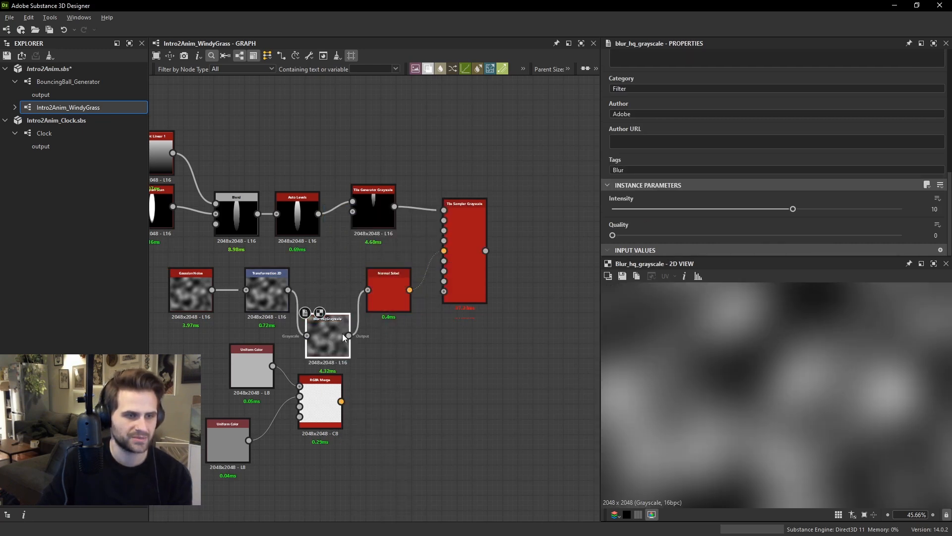
left_click(466, 272)
scroll(764, 182, "down", 5)
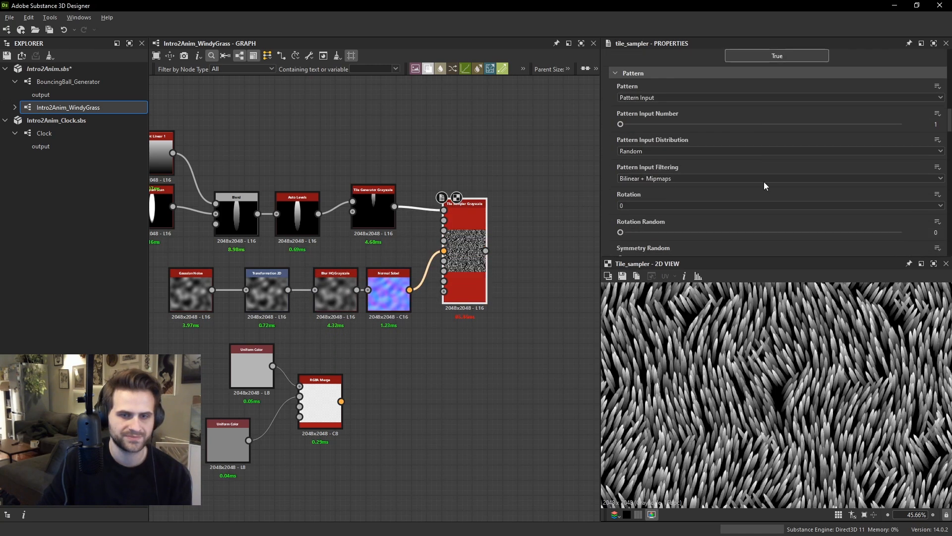
Add a Warp node after the Tile Sampler, driven by the Blur HQ Grayscale output, and set its Intensity to 0.26.
middle_click_drag(574, 254, 509, 266)
key("space")
type("warp")
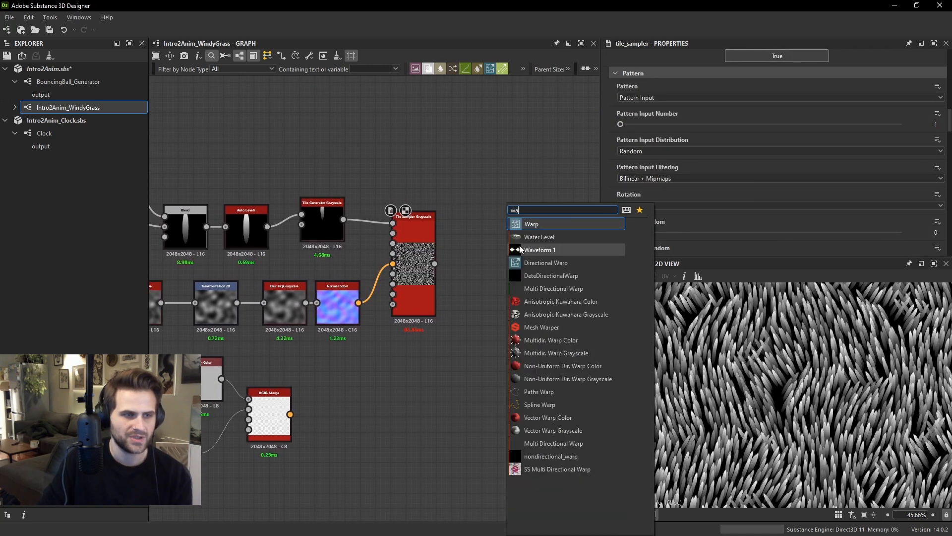
left_click(533, 226)
left_click_drag(435, 264, 505, 263)
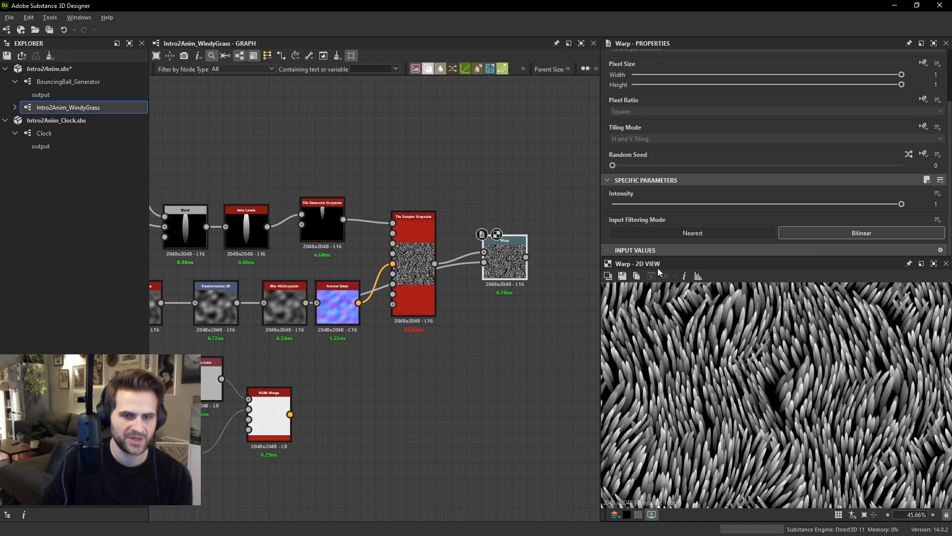
left_click_drag(823, 204, 685, 212)
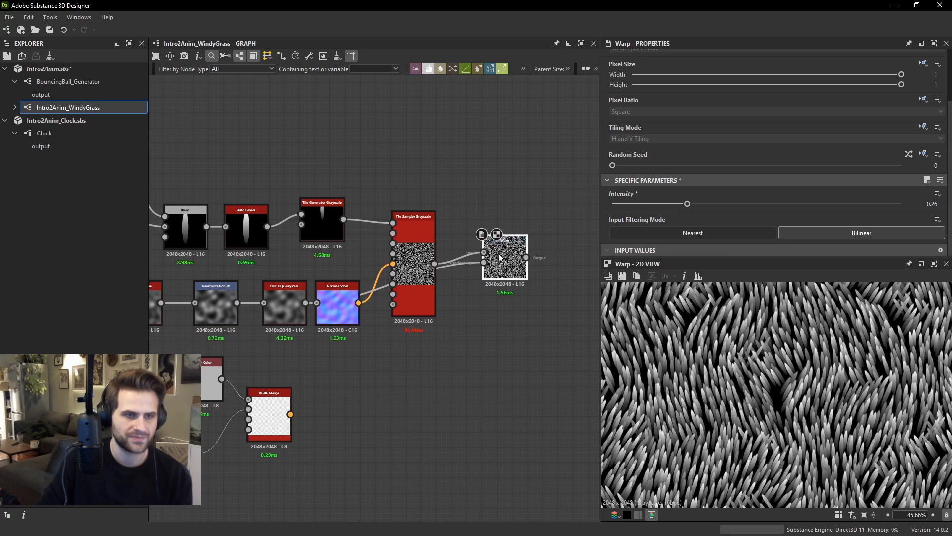
left_click_drag(499, 256, 498, 296)
Set the Gaussian Noise's Disorder to 0.71 while previewing the Warp.
middle_click_drag(385, 283, 415, 285)
left_click(171, 304)
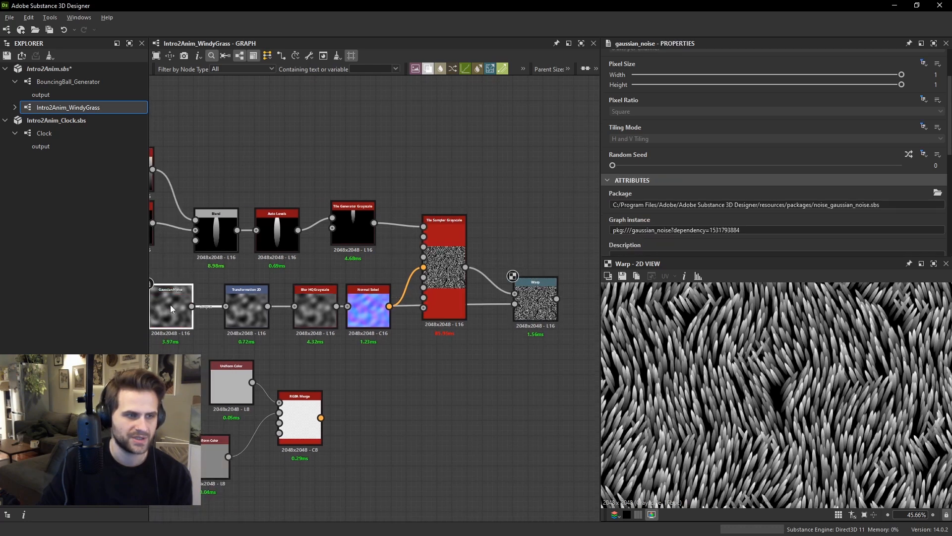
scroll(742, 178, "down", 5)
left_click_drag(770, 205, 818, 225)
scroll(823, 376, "down", 3)
scroll(391, 287, "down", 4)
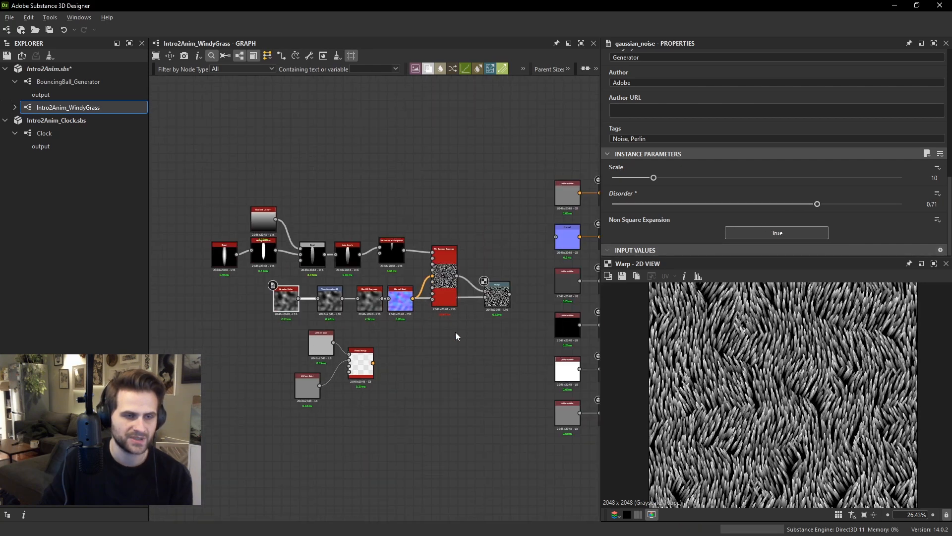
Delete the two Uniform Color nodes and the RGBA Merge below the noise chain.
left_click_drag(284, 339, 284, 340)
key("Delete")
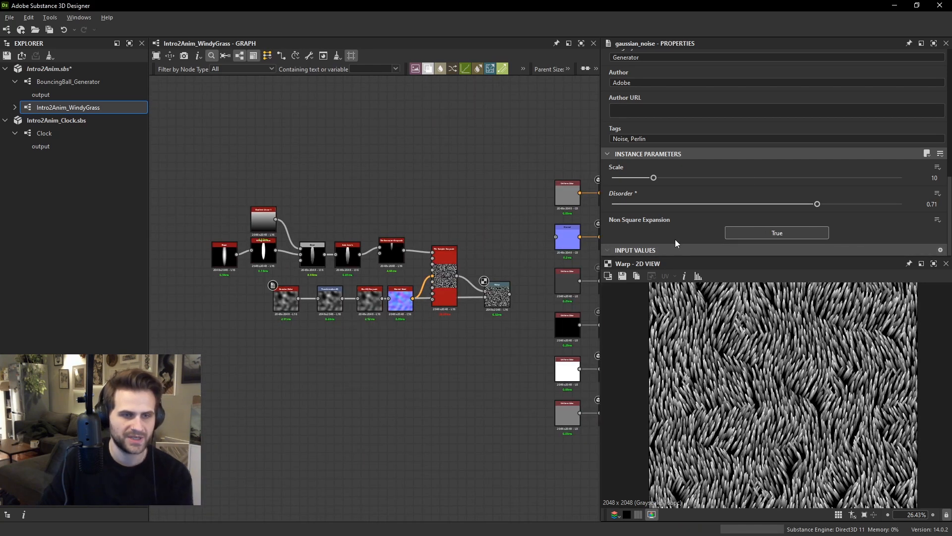
Add a Float input parameter to the Intro2Anim_WindyGrass graph.
left_click(418, 413)
left_click(927, 212)
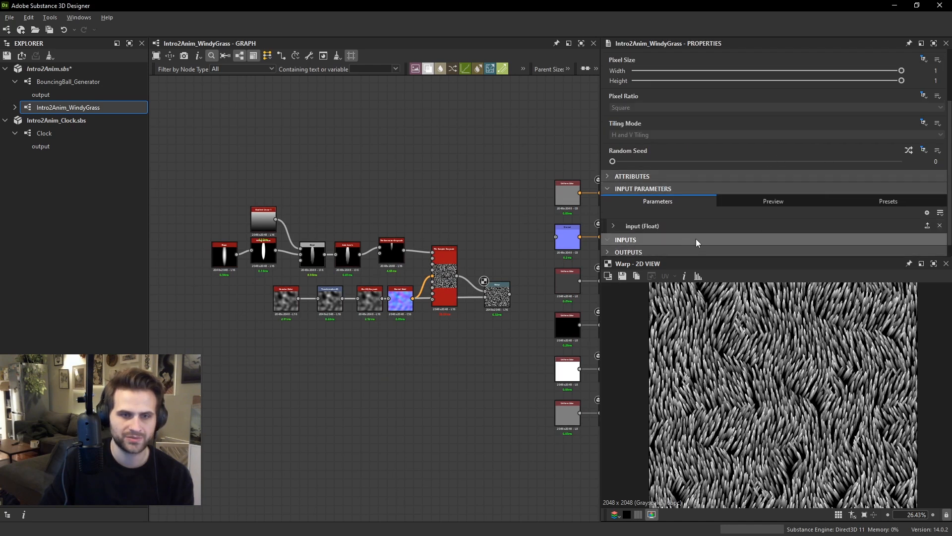
Give the new Float input parameter the identifier Wind_Speed and the label Wind Speed.
left_click(614, 228)
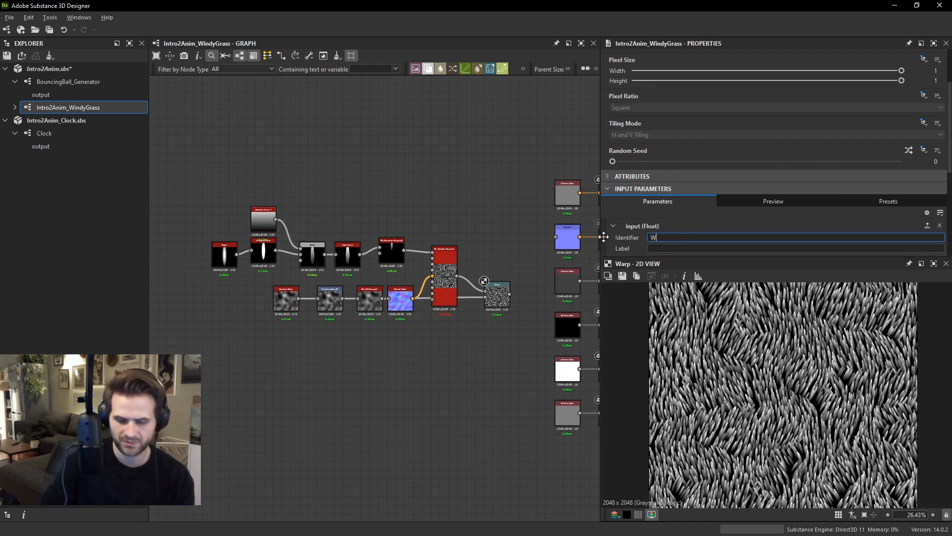
key("Tab")
type("Wi")
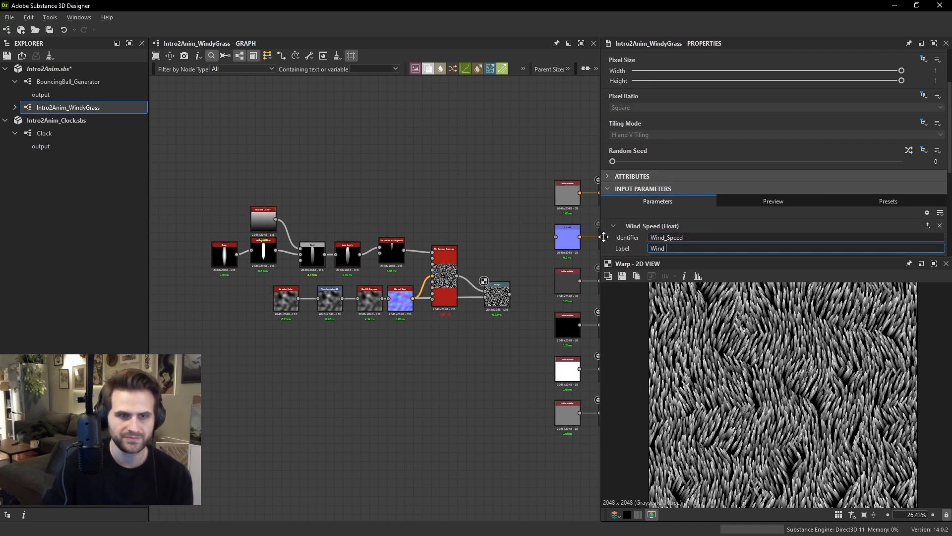
key("Return")
Set the Gaussian Noise's Disorder to 0.
scroll(412, 336, "up", 2)
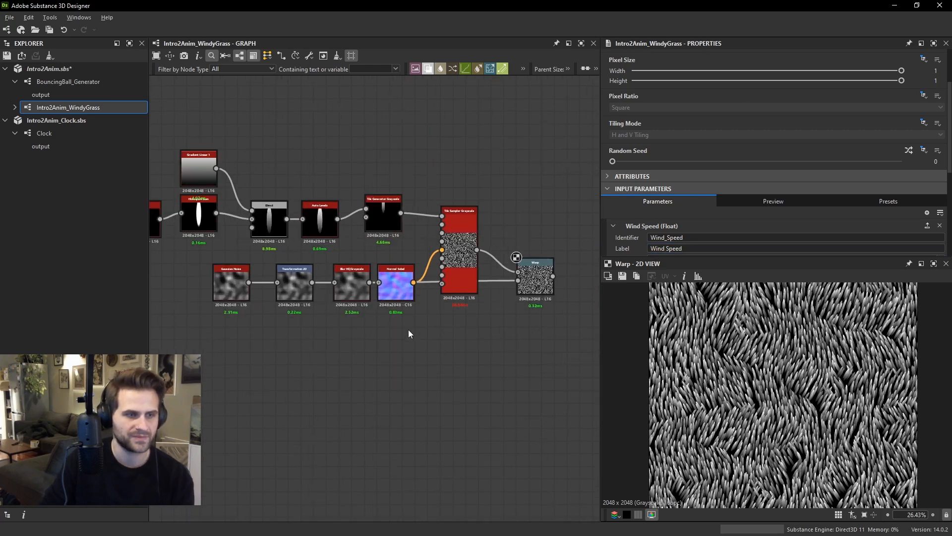
double_click(233, 287)
scroll(675, 225, "down", 5)
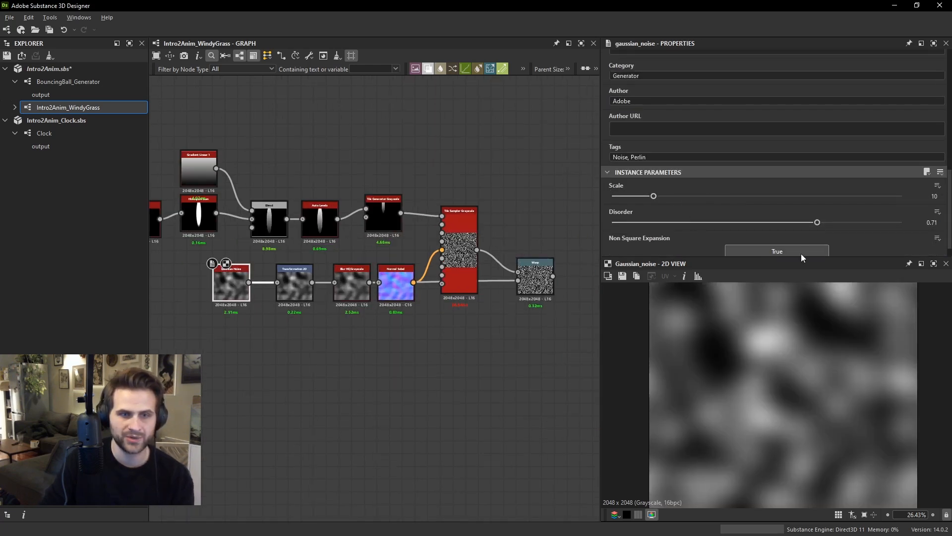
left_click_drag(810, 224, 585, 232)
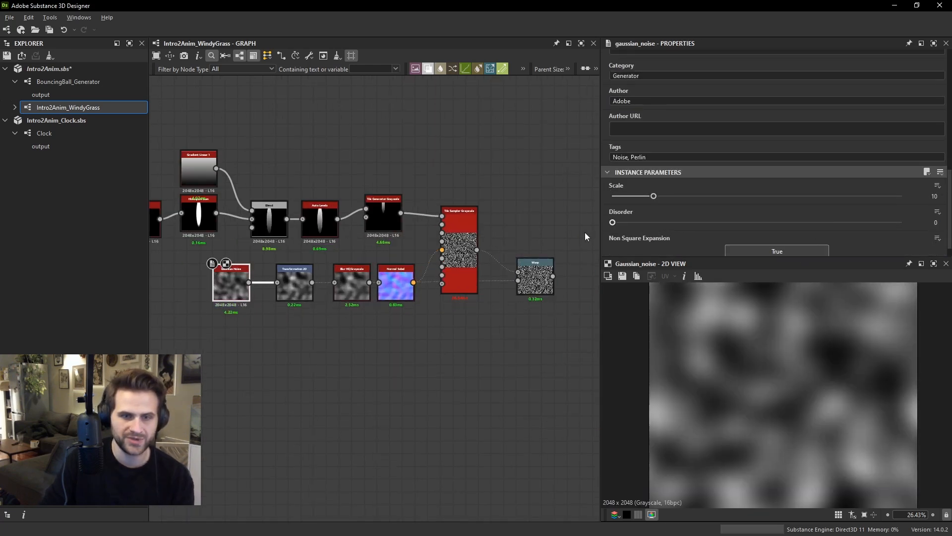
left_click(937, 238)
left_click(906, 252)
key("Return")
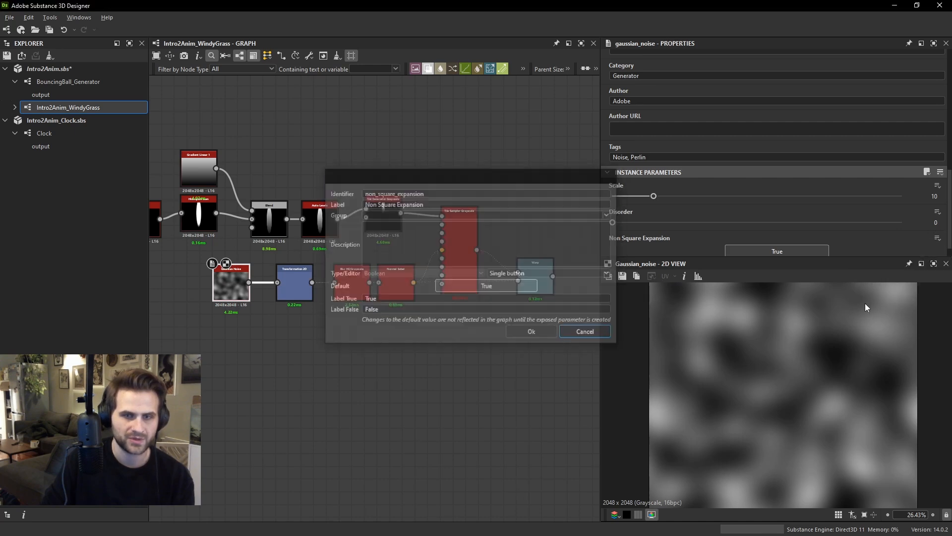
Create an empty function on the Gaussian Noise's Non Square Expansion parameter and add a Get Float node reading $time.
left_click(938, 240)
left_click(873, 275)
key("space")
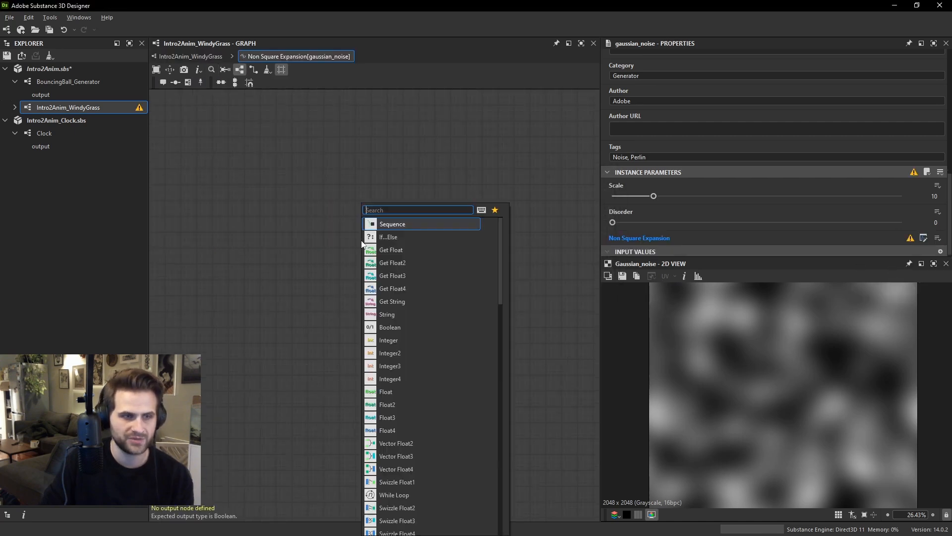
type("get")
left_click(413, 225)
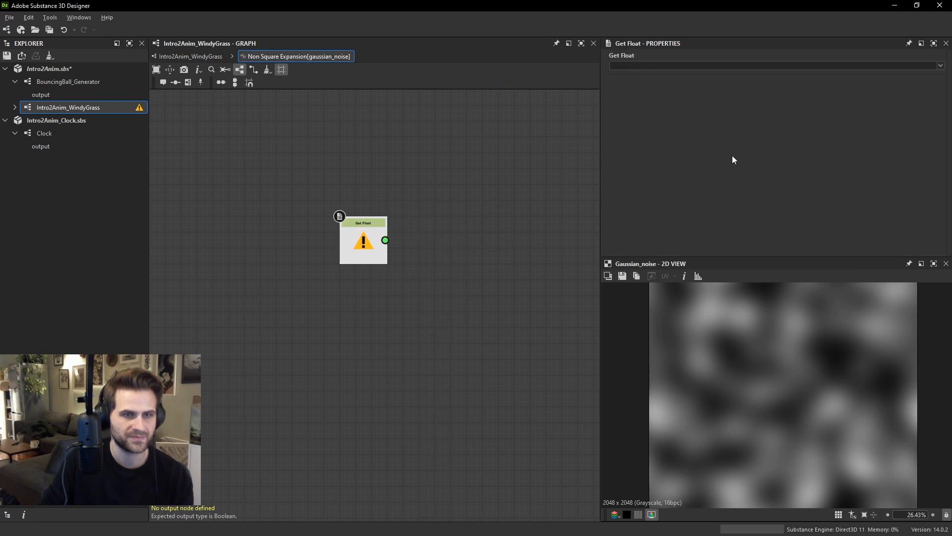
left_click(937, 66)
left_click(644, 86)
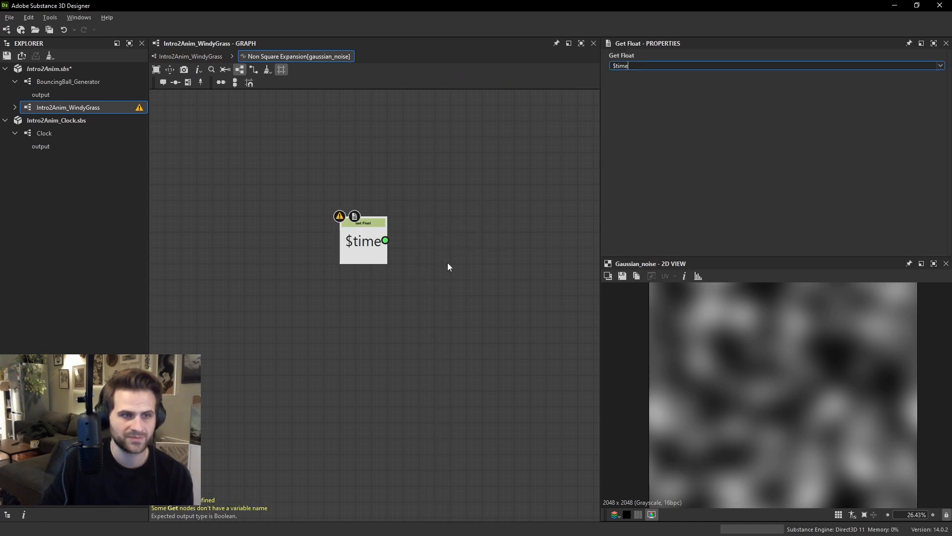
Add a Multiplication node and connect the $time node to its first input.
key("space")
type("mul")
left_click(472, 223)
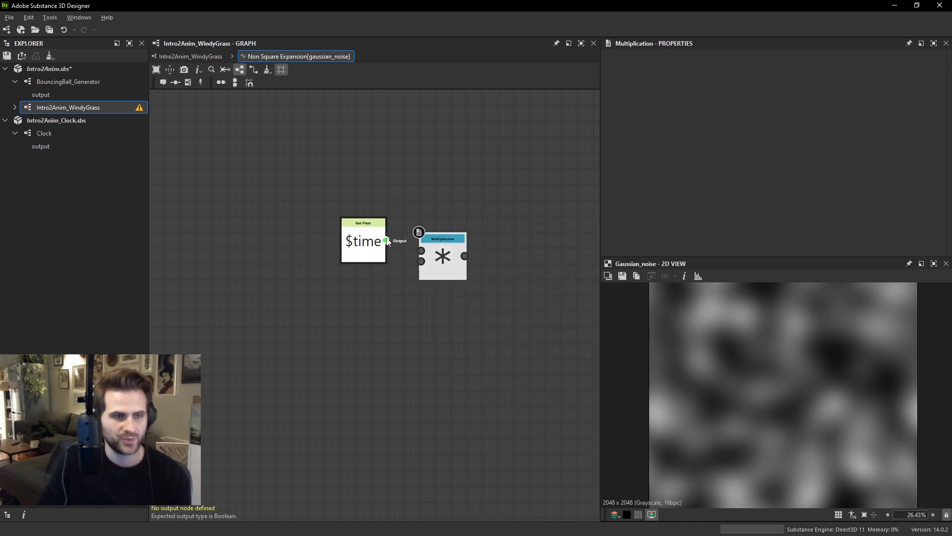
left_click_drag(388, 242, 401, 302)
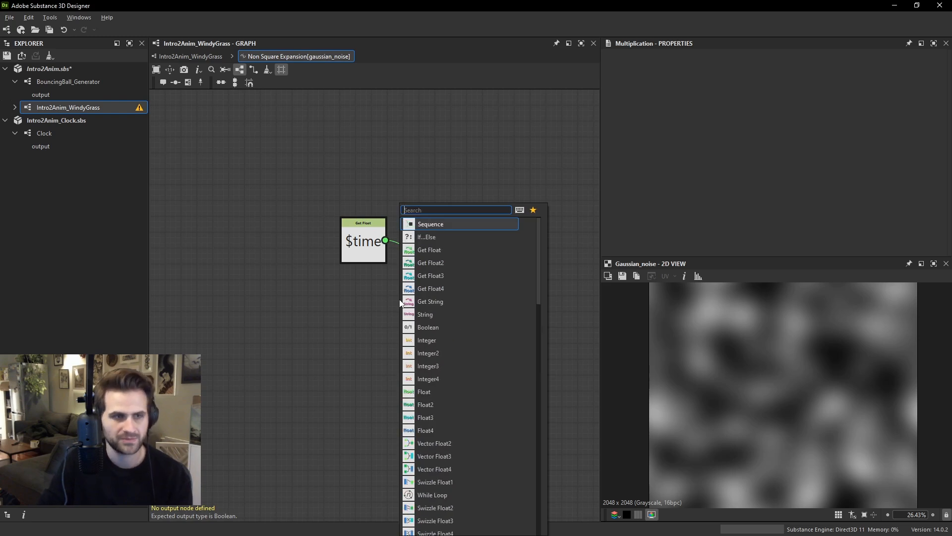
Add a second Get Float node reading Wind_Speed and connect it to the Multiplication's second input.
type("fl")
key("BackSpace")
key("BackSpace")
type("ge")
key("Return")
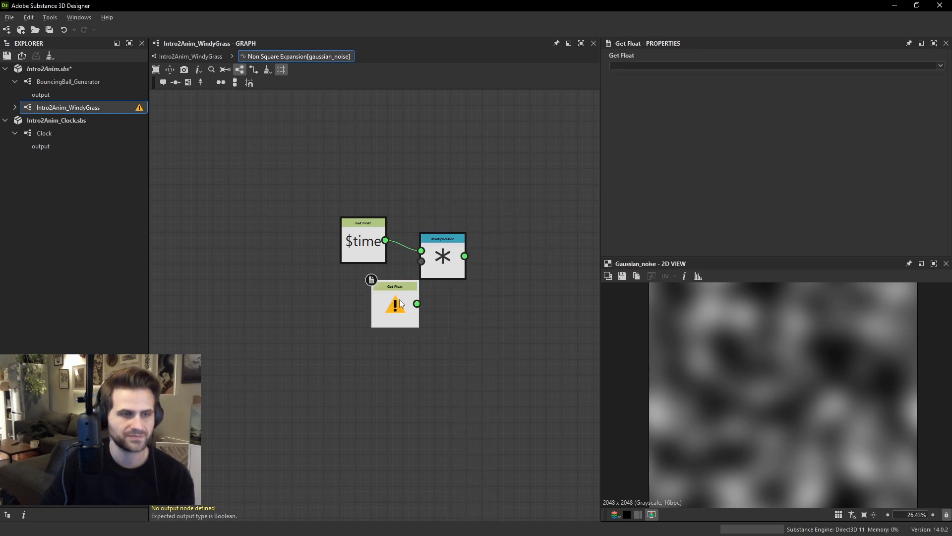
left_click(941, 65)
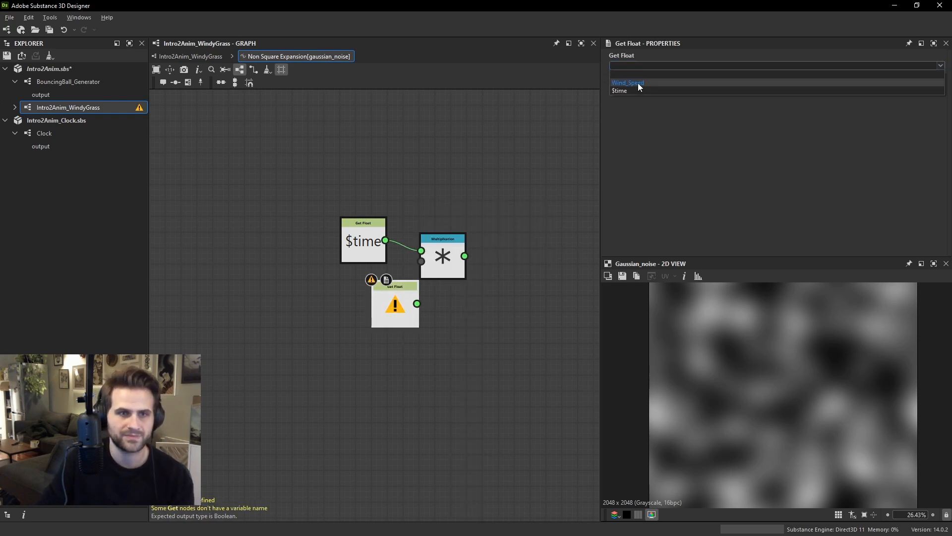
left_click(638, 82)
left_click_drag(386, 304, 450, 268)
Try to set the Multiplication node as the output of the Non Square Expansion function.
right_click(446, 256)
left_click(448, 258)
middle_click_drag(463, 249, 449, 261)
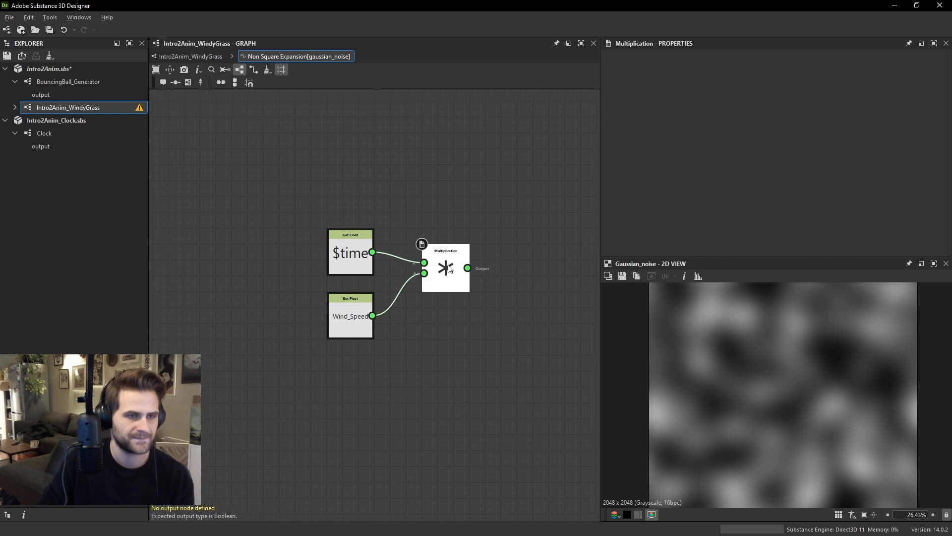
Copy the $time, Wind_Speed and Multiplication nodes from the Non Square Expansion function.
left_click_drag(483, 343, 286, 213)
left_click(196, 57)
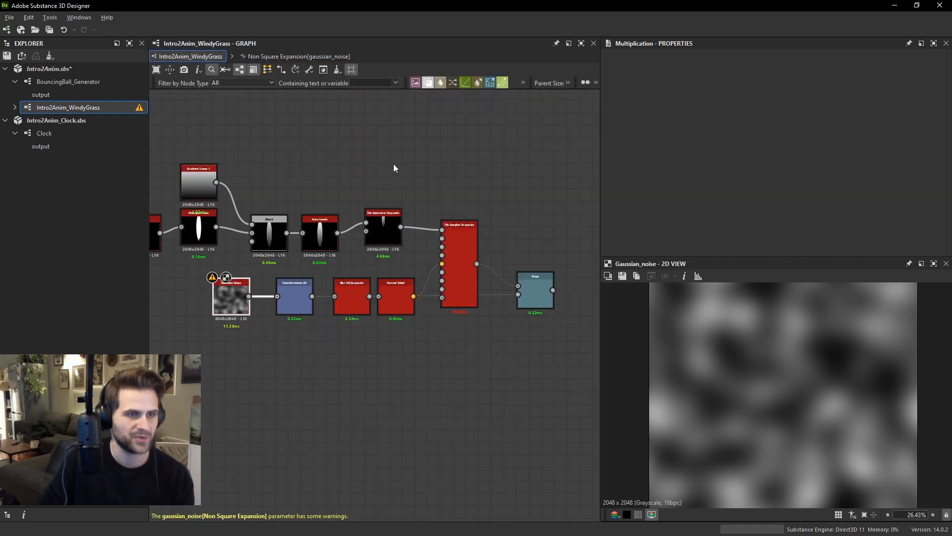
left_click(248, 288)
scroll(748, 199, "down", 5)
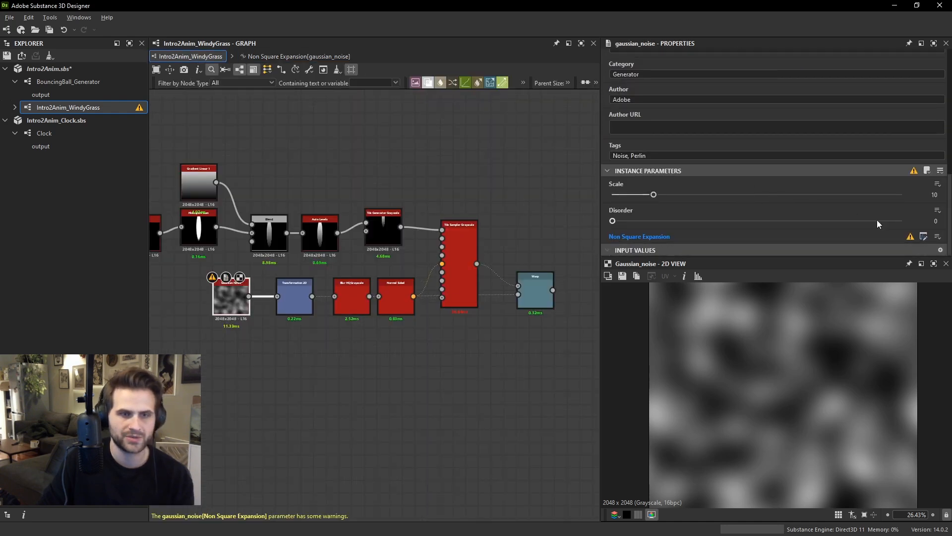
left_click(923, 237)
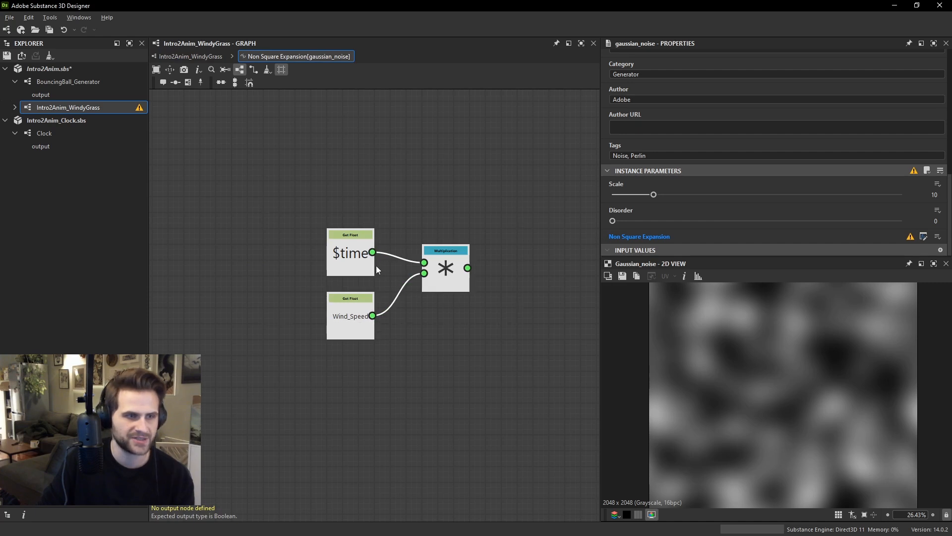
right_click(352, 260)
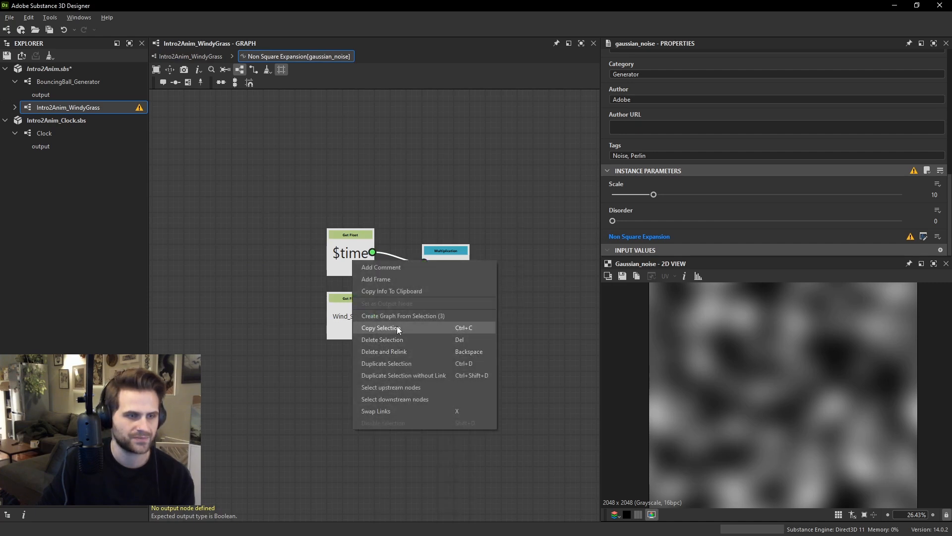
left_click(381, 328)
Create an empty function on the Gaussian Noise's Disorder, paste the copied nodes and set the Multiplication as output.
left_click(198, 56)
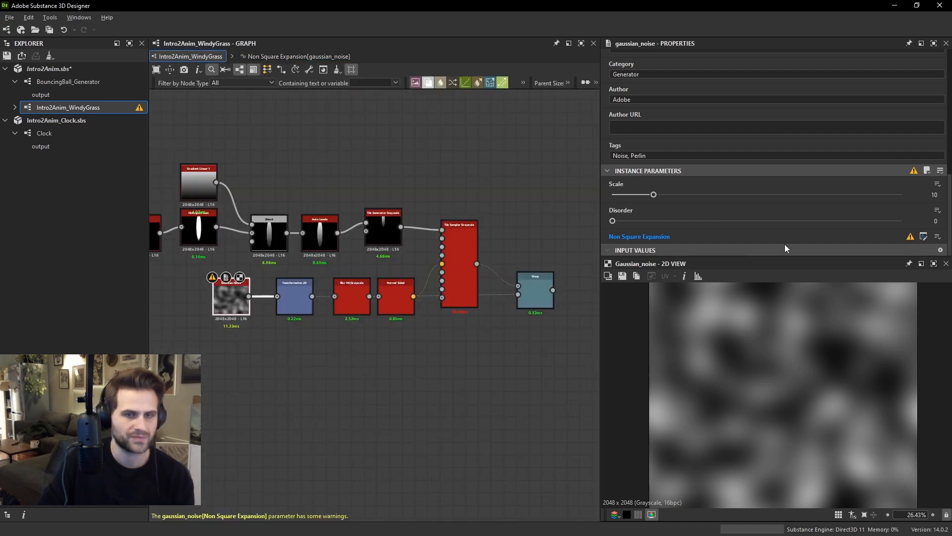
left_click(937, 211)
left_click(914, 240)
key("ctrl+v")
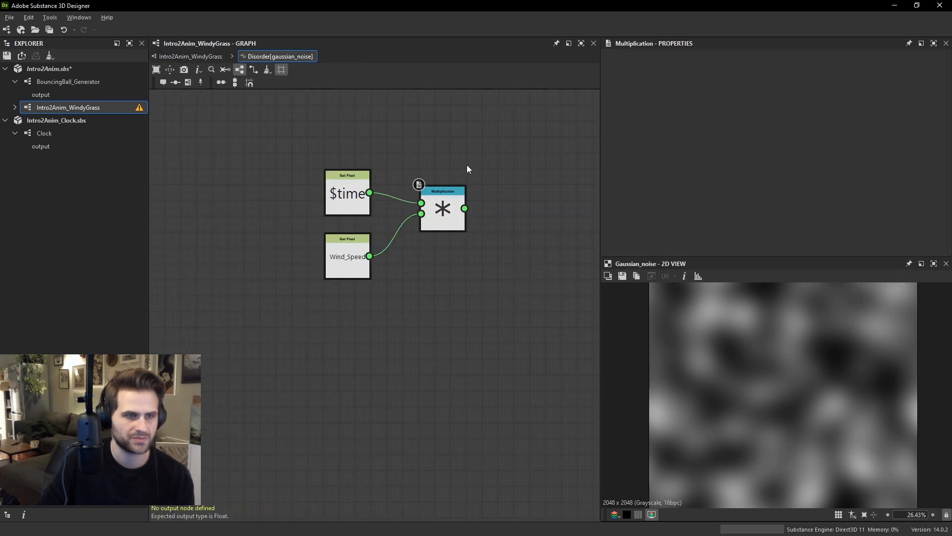
right_click(451, 212)
left_click(490, 245)
Remove the function from the Gaussian Noise's Non Square Expansion parameter, restoring its plain True value.
left_click(199, 56)
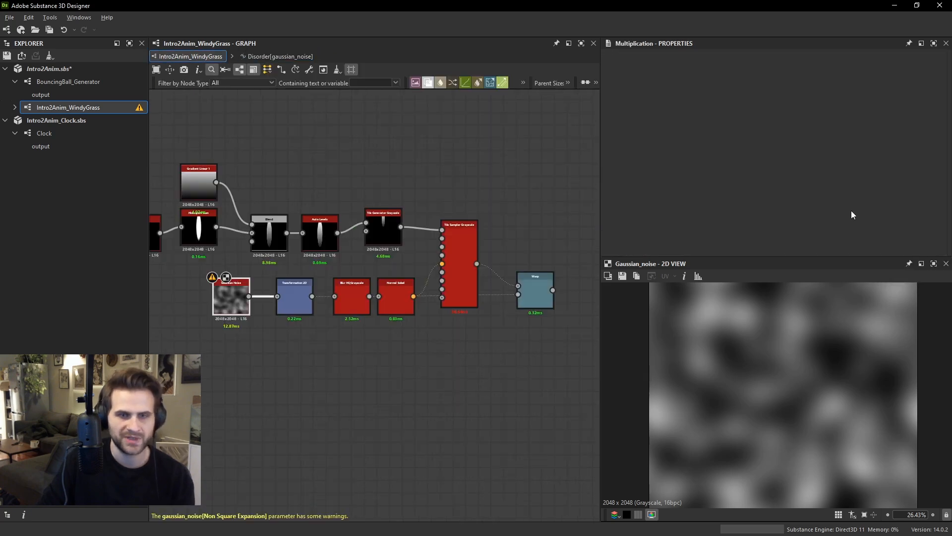
left_click(228, 300)
scroll(933, 204, "down", 10)
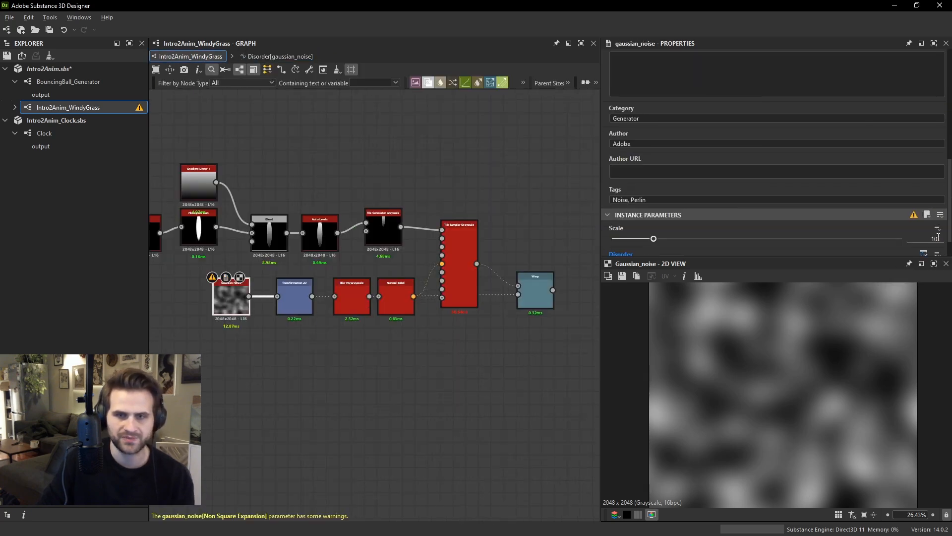
left_click(938, 237)
left_click(902, 275)
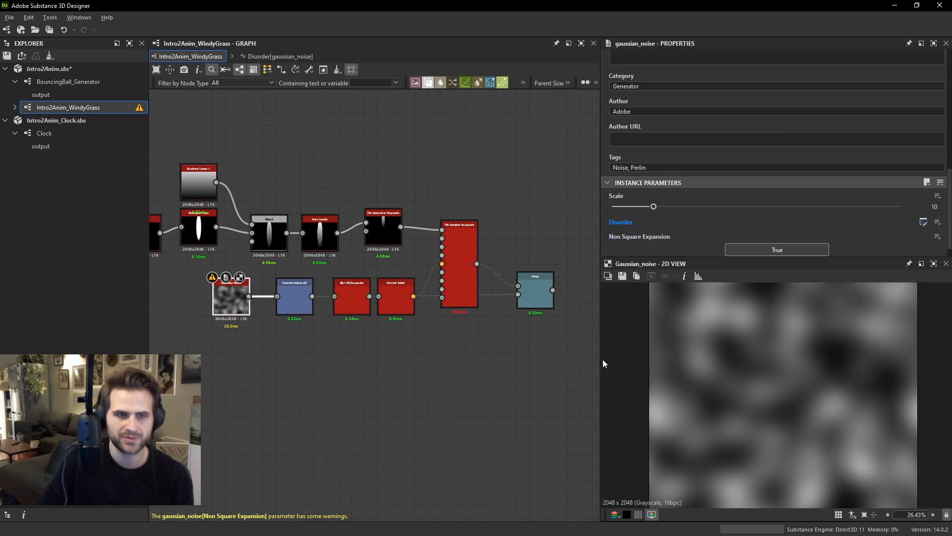
Try to add a separate Output node fed by the Warp.
double_click(544, 287)
middle_click_drag(544, 283, 433, 299)
scroll(433, 299, "down", 1)
left_click(463, 312)
key("space")
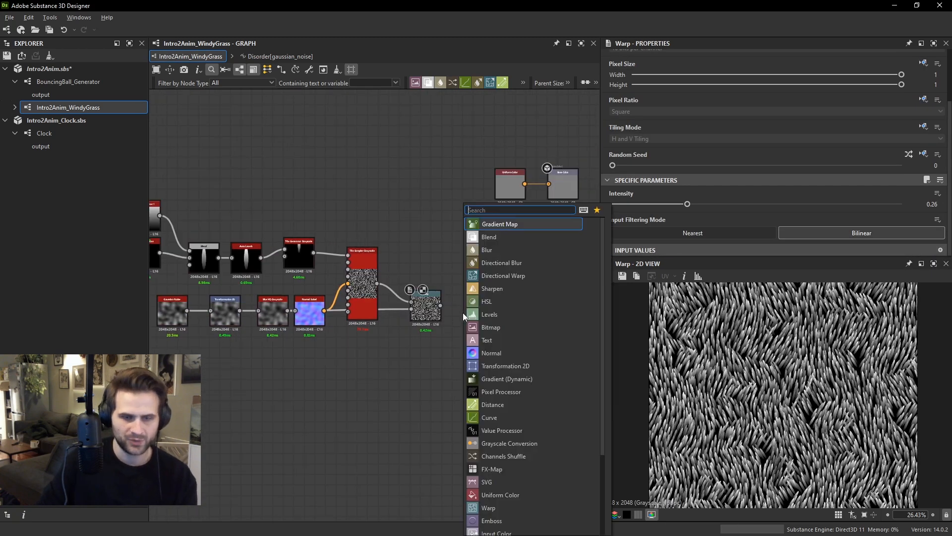
type("output")
key("Return")
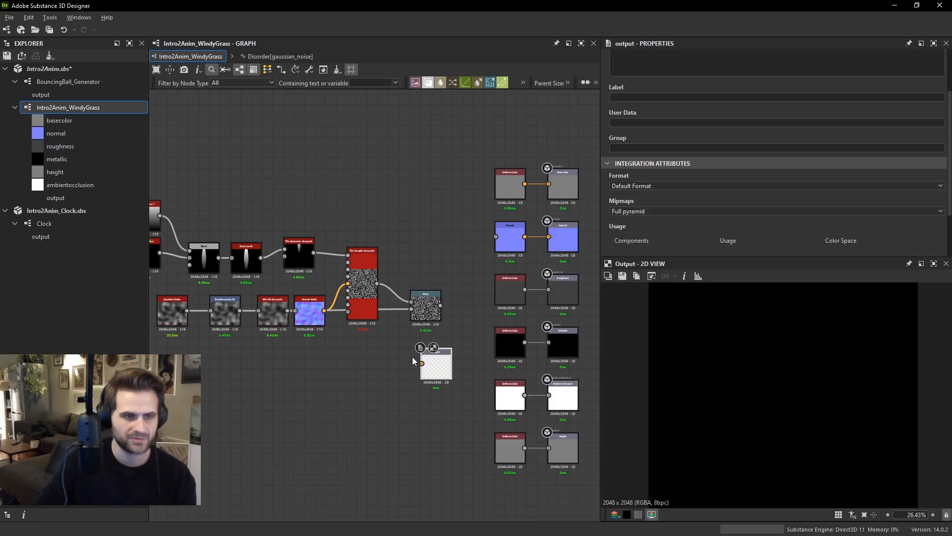
left_click_drag(437, 301, 455, 330)
scroll(455, 330, "down", 1)
middle_click_drag(455, 330, 417, 356)
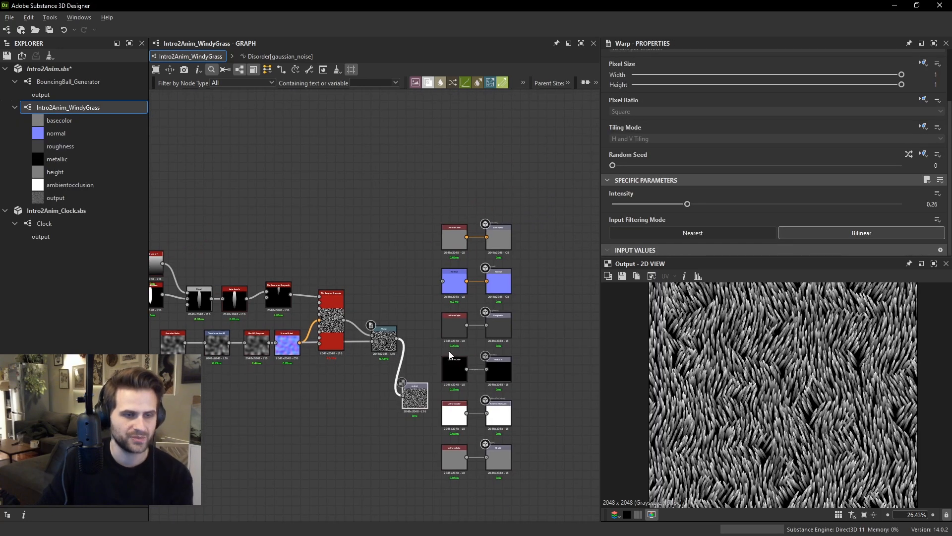
key("Delete")
Connect the Warp to the Normal node before the Normal output and set its Intensity to 3.
double_click(452, 289)
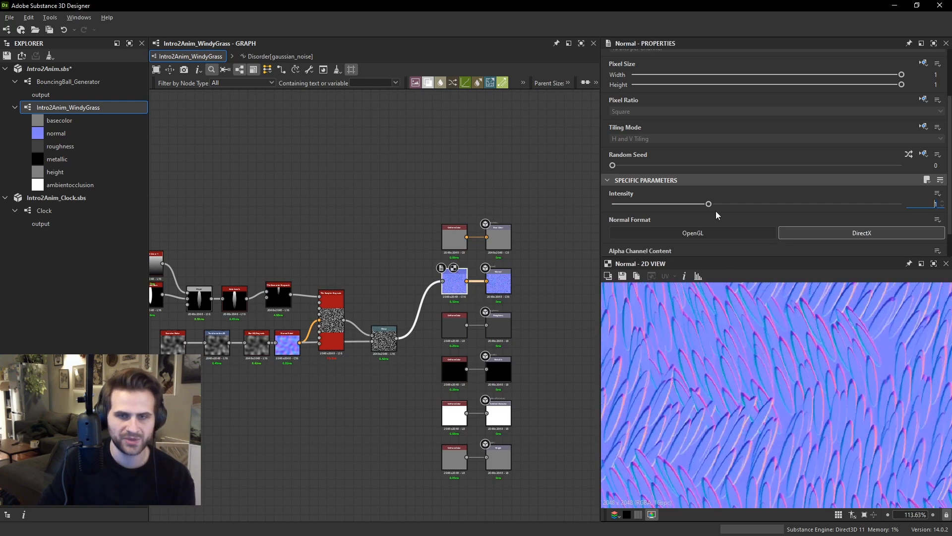
type("20")
key("Return")
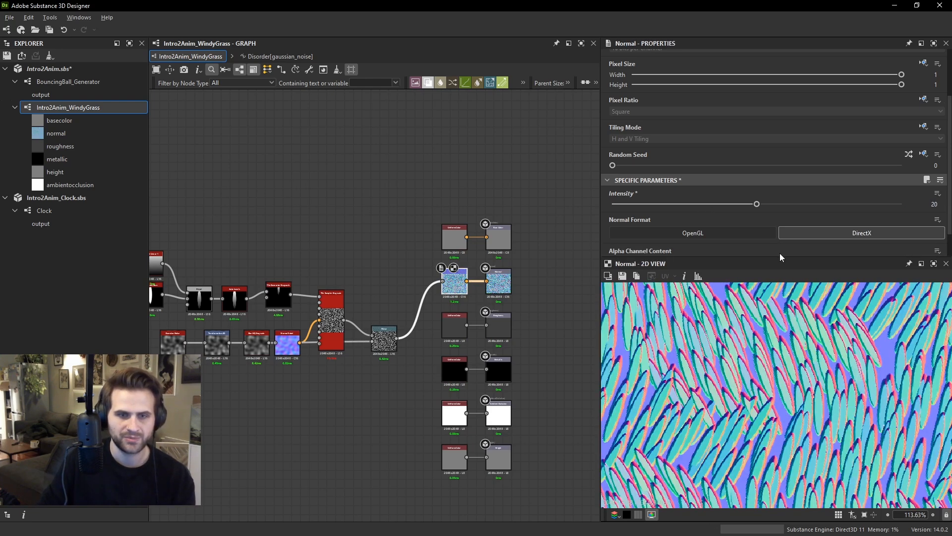
type("5")
key("Return")
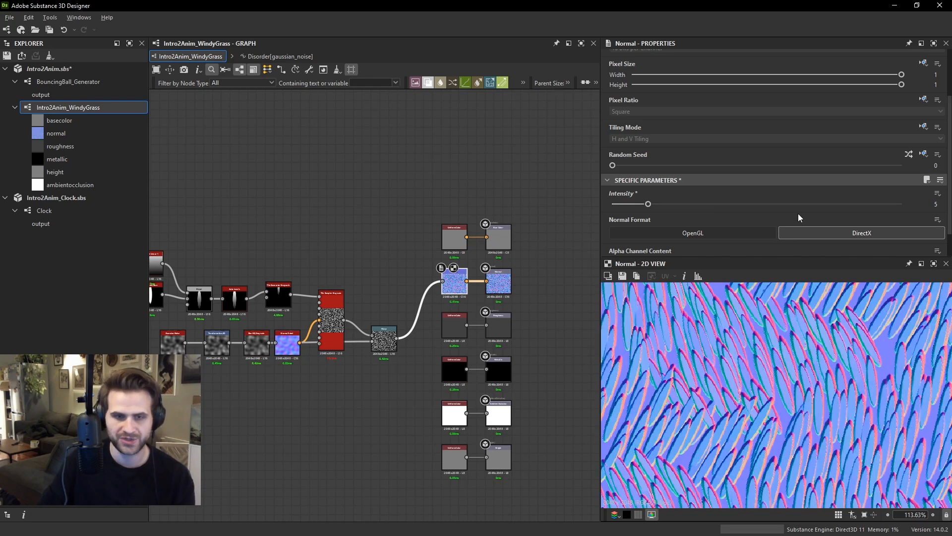
left_click(697, 203)
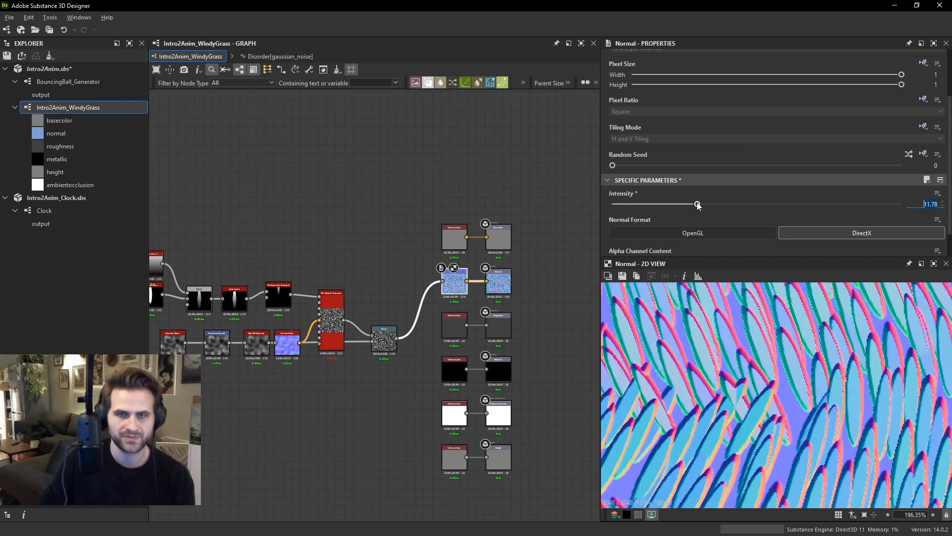
type("3")
key("Return")
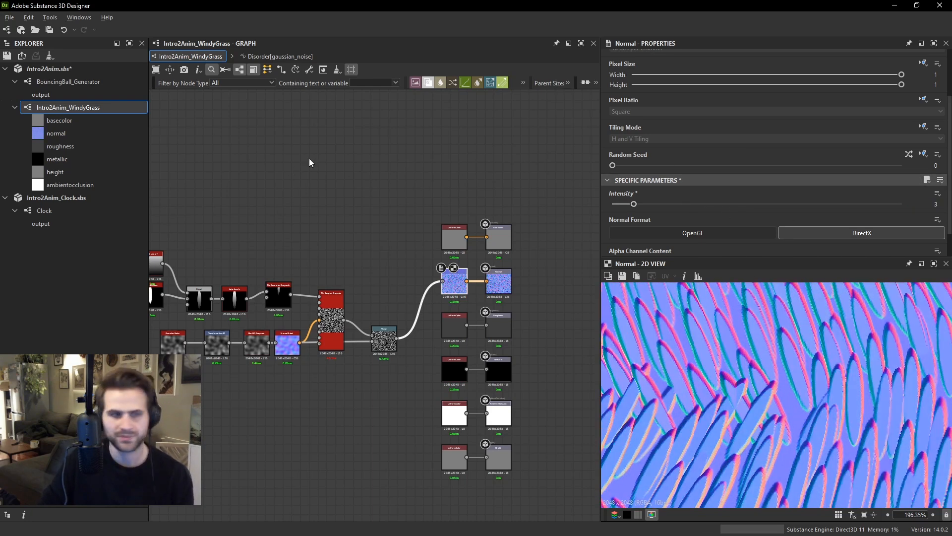
Set the grayscale Uniform Color feeding the Roughness output to 0.61.
middle_click_drag(310, 159, 324, 169)
double_click(472, 336)
left_click_drag(787, 247, 811, 249)
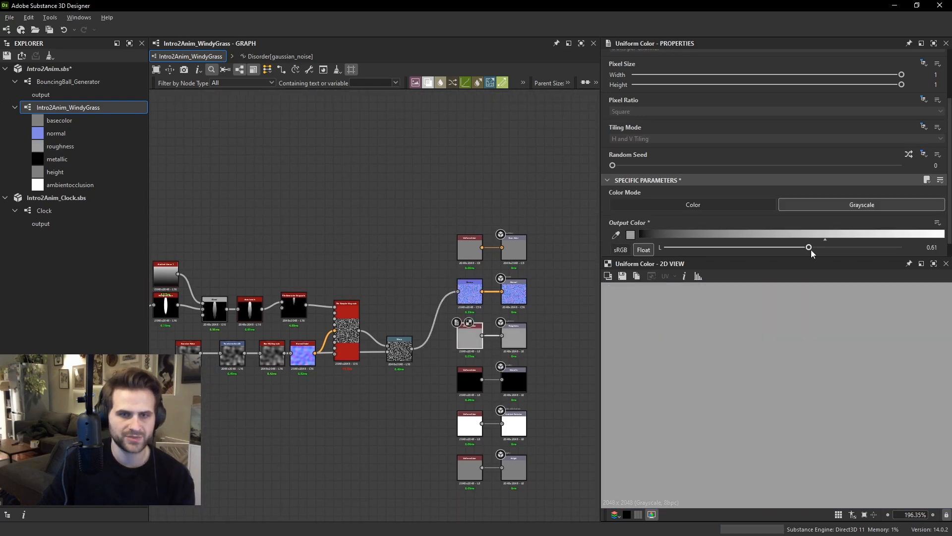
Add a Gradient Map node fed by the Tile Sampler and connect it to the Base Color output.
scroll(390, 242, "up", 1)
key("space")
left_click(403, 225)
left_click_drag(357, 342, 354, 344)
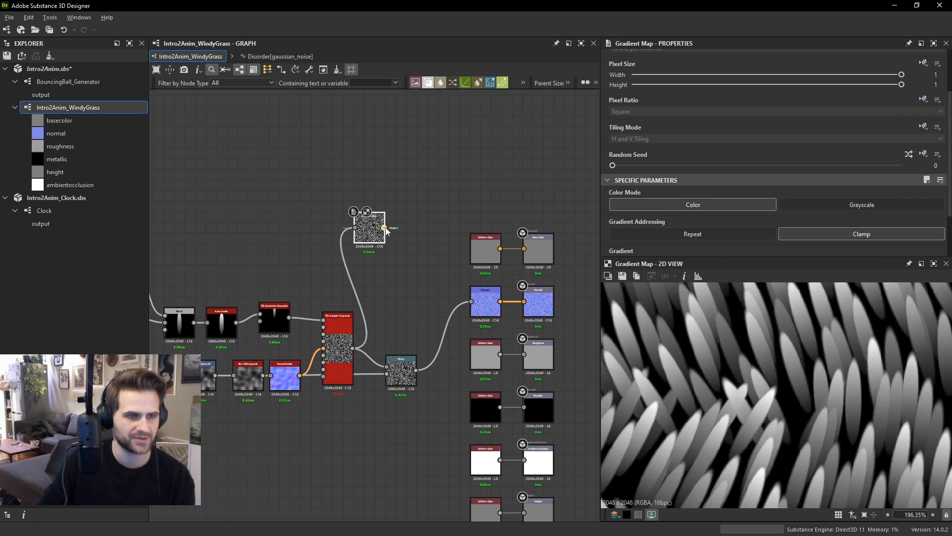
left_click_drag(531, 252, 529, 251)
left_click_drag(368, 232, 384, 242)
Set the start key of the Gradient Map's gradient, at position 0, to dark green #133f1c.
scroll(876, 228, "down", 2)
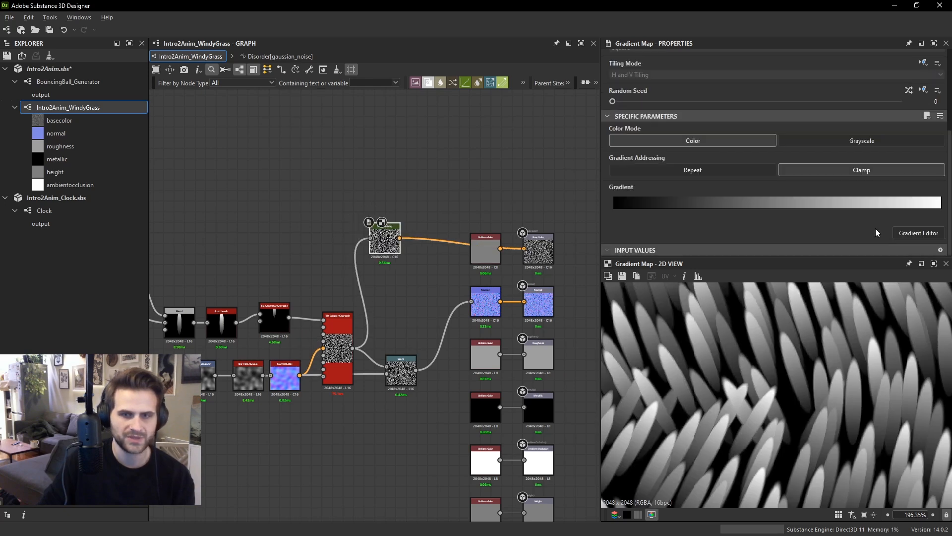
left_click(904, 234)
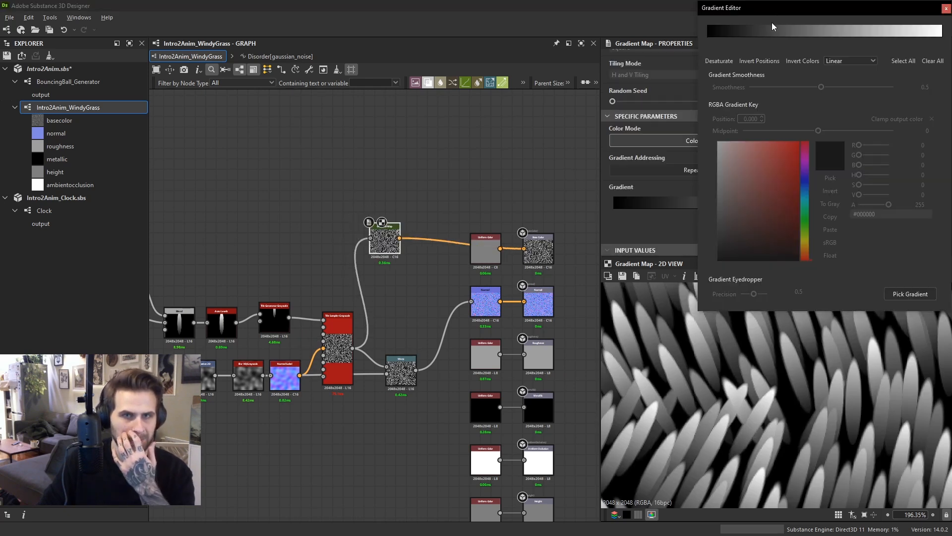
left_click_drag(773, 8, 524, 189)
left_click(574, 223)
left_click(571, 401)
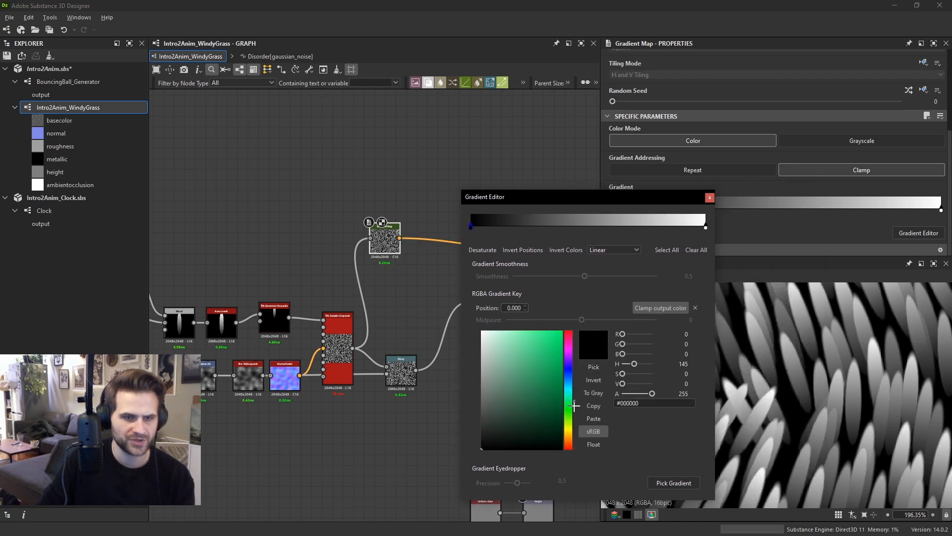
mouse_move(536, 402)
left_mouse_down()
mouse_move(549, 415)
mouse_move(539, 414)
left_mouse_up()
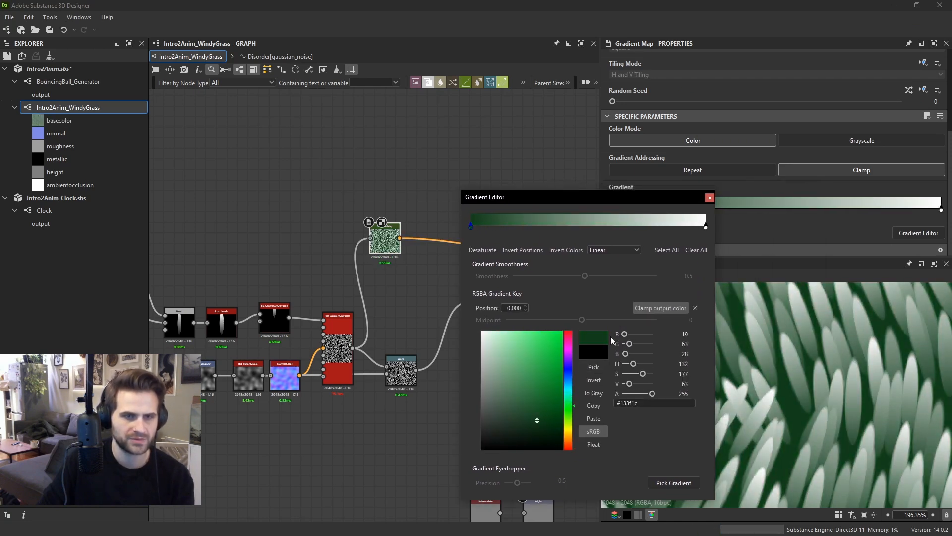
Set the gradient's end key to light green #99c44d, and align the Gradient Map node with the Base Color output.
left_click(706, 227)
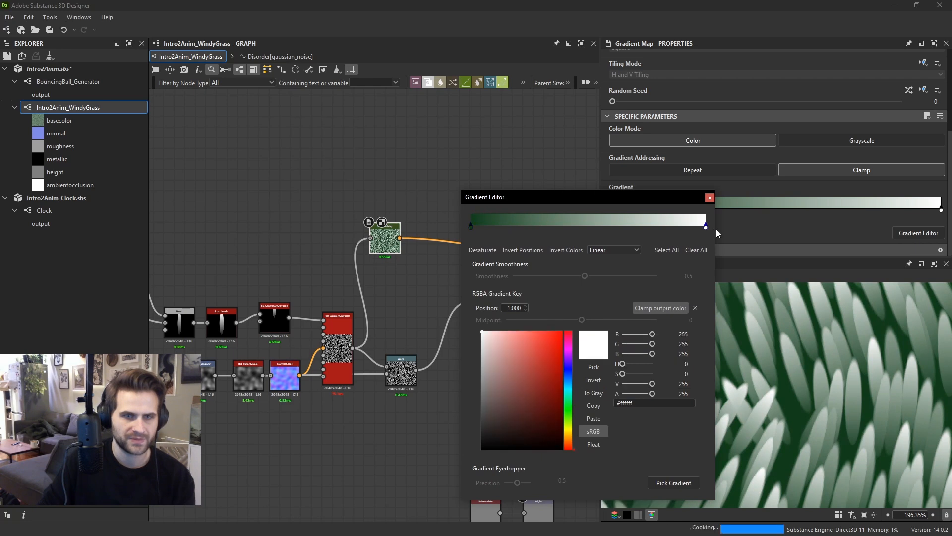
left_click(572, 419)
left_click_drag(550, 403, 527, 356)
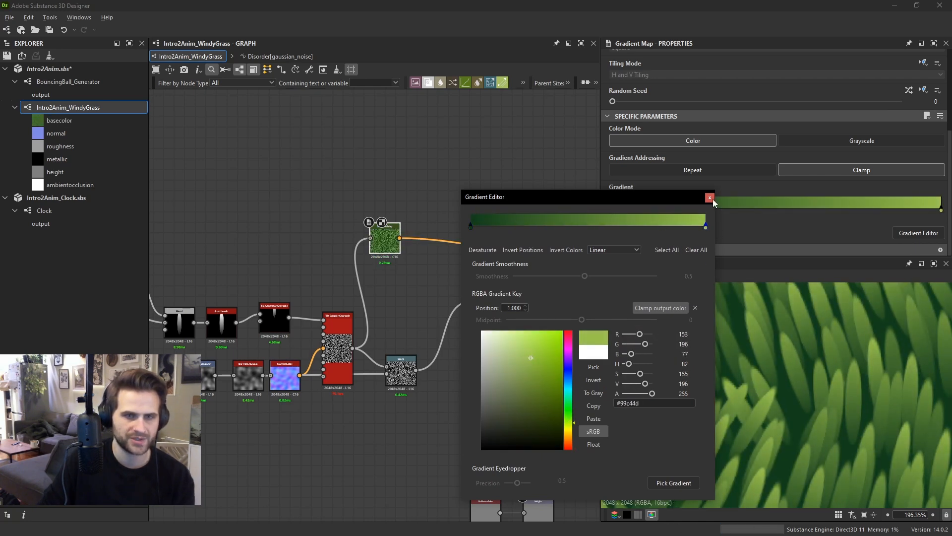
left_click(710, 198)
left_click_drag(385, 239, 422, 249)
left_click(539, 250)
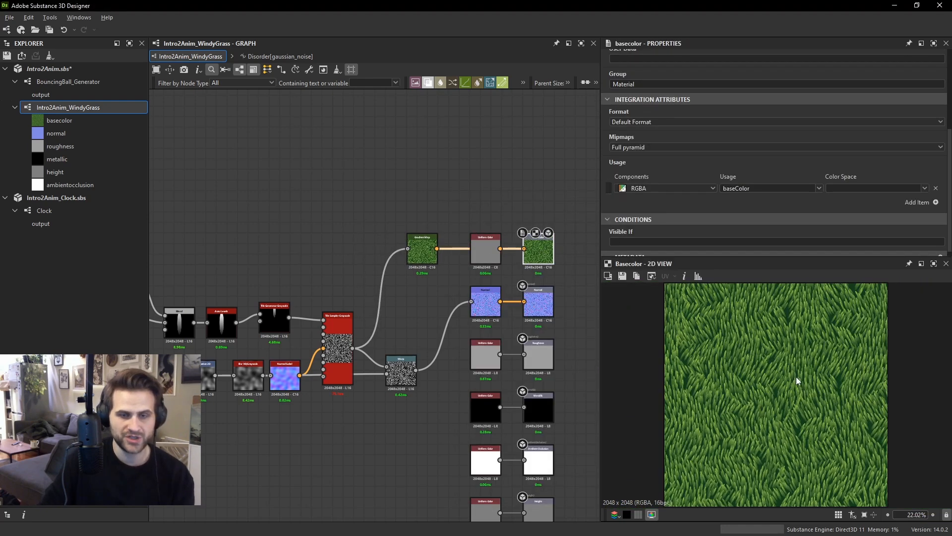
Set the Scale of the Gaussian Noise node that drives the grass direction to 5.
middle_click_drag(236, 375, 421, 345)
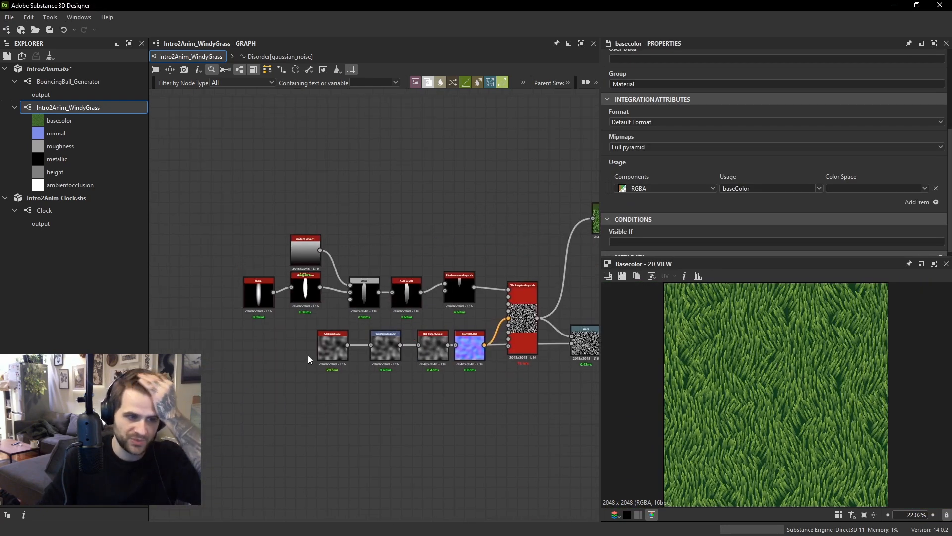
left_click(332, 344)
scroll(804, 171, "down", 5)
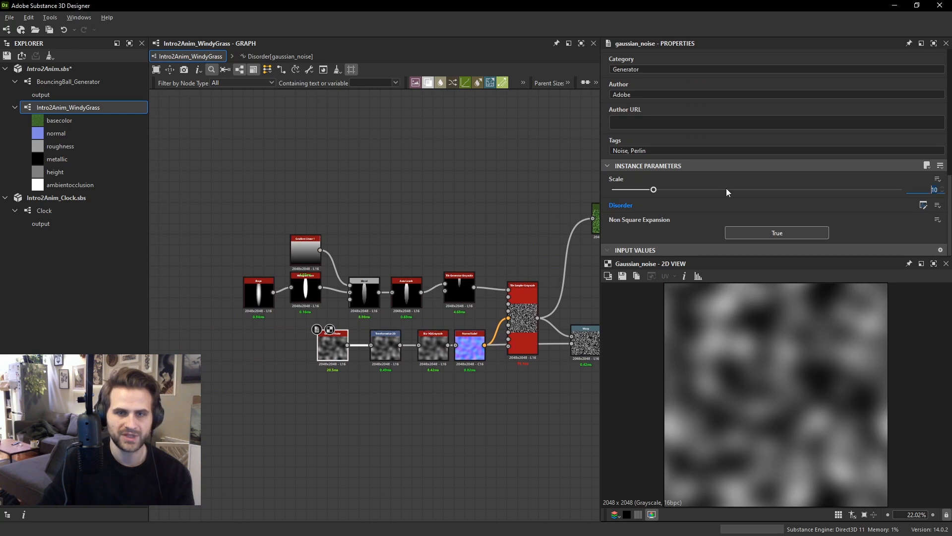
type("5")
key("Return")
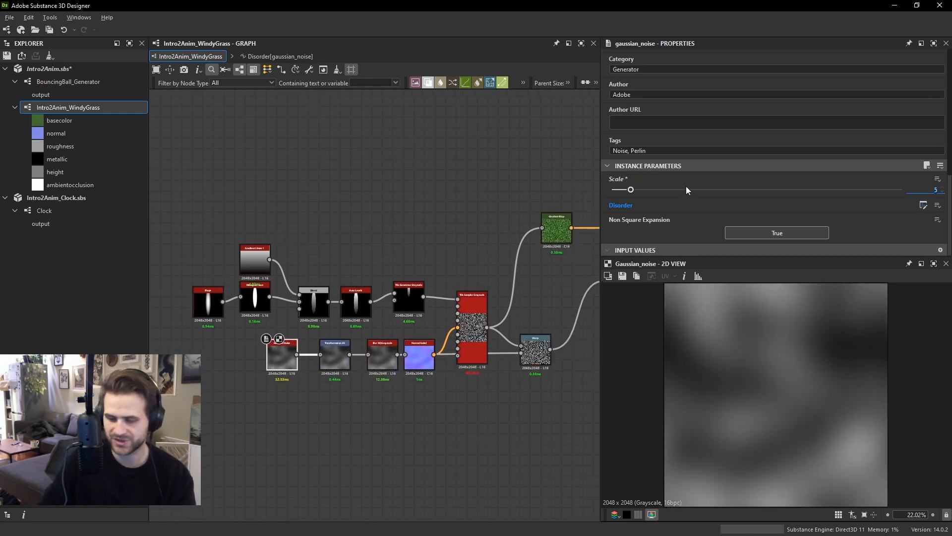
Save the Intro2Anim.sbs package and republish its .sbsar file.
middle_click_drag(483, 419, 379, 417)
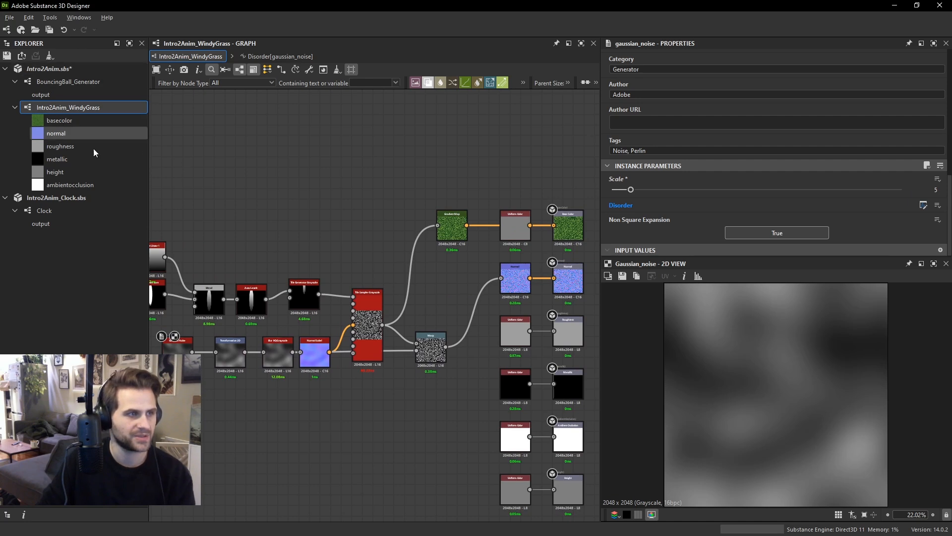
left_click(91, 200)
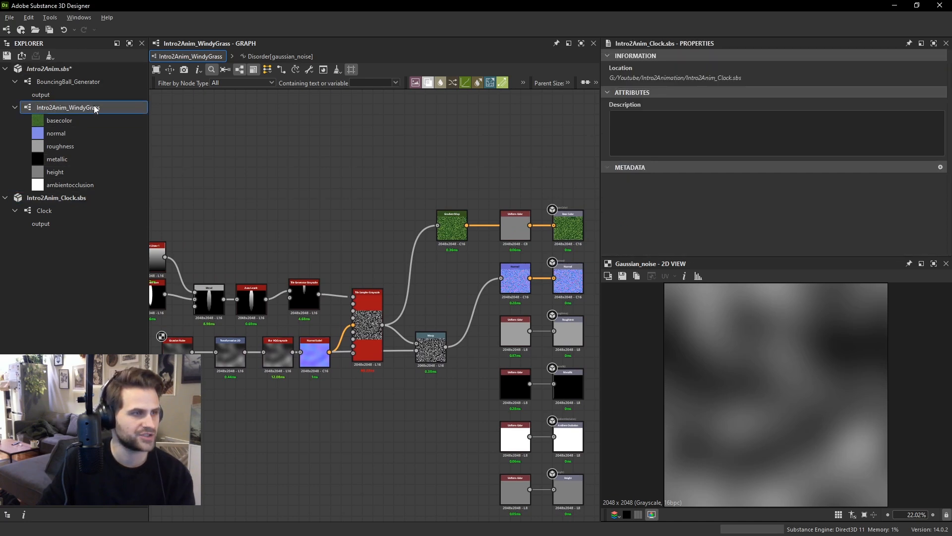
left_click(82, 69)
right_click(72, 70)
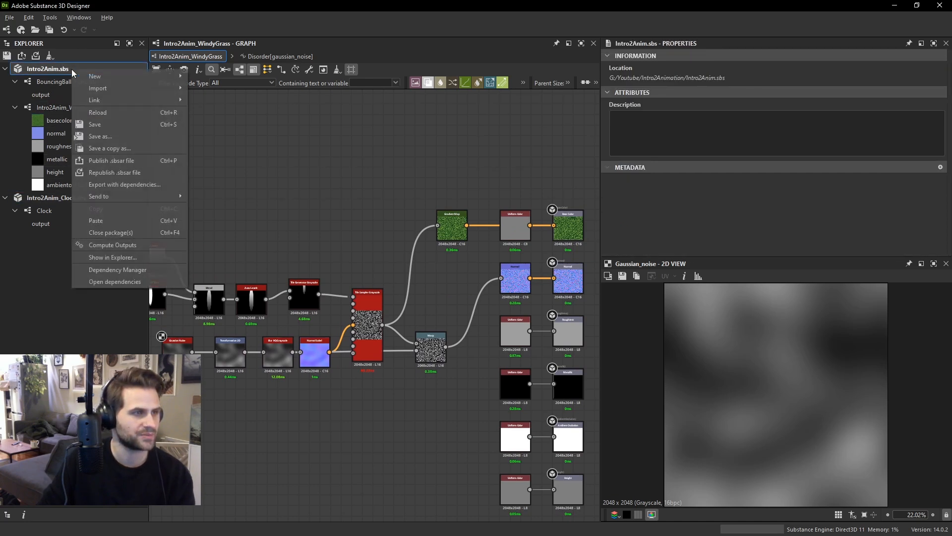
left_click(133, 170)
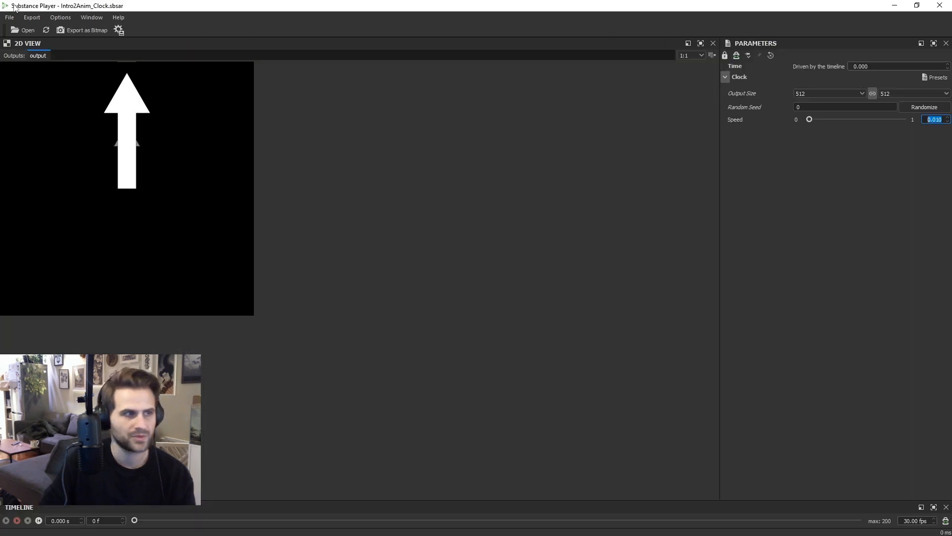
Switch to Substance Player and open the recent file Intro2Anim.sbsar.
left_click(8, 19)
mouse_move(53, 40)
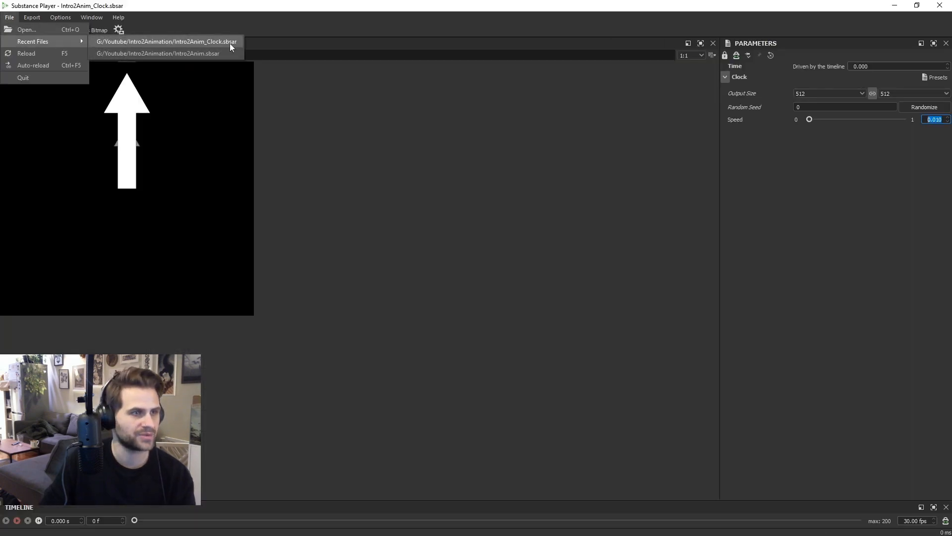
left_click(202, 55)
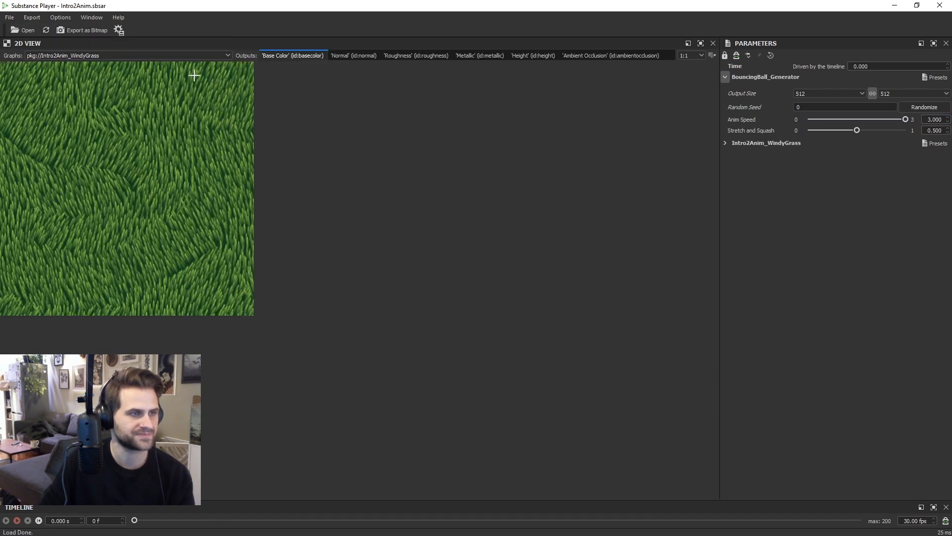
View the BouncingBall_Generator graph, return to Intro2Anim_WindyGrass, and play its animation.
left_click(98, 57)
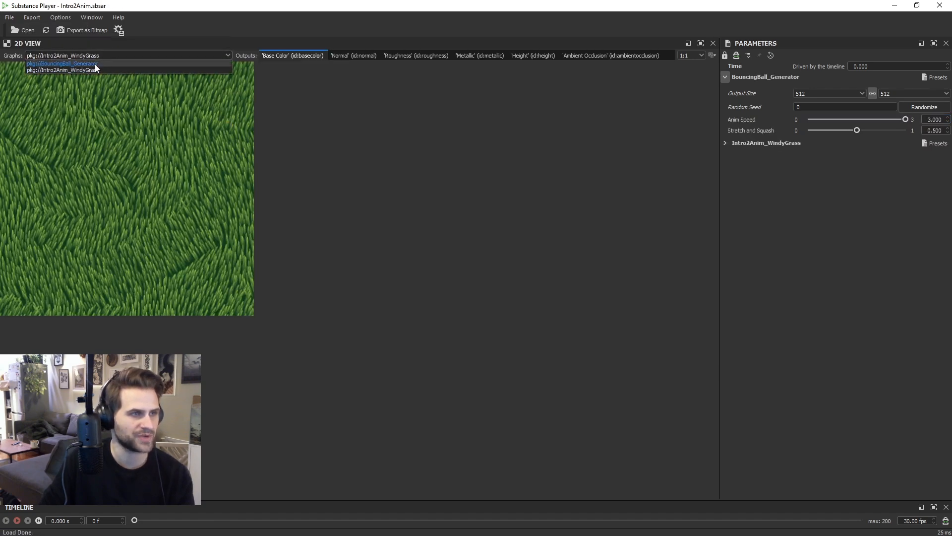
left_click(95, 64)
left_click(106, 54)
left_click(79, 70)
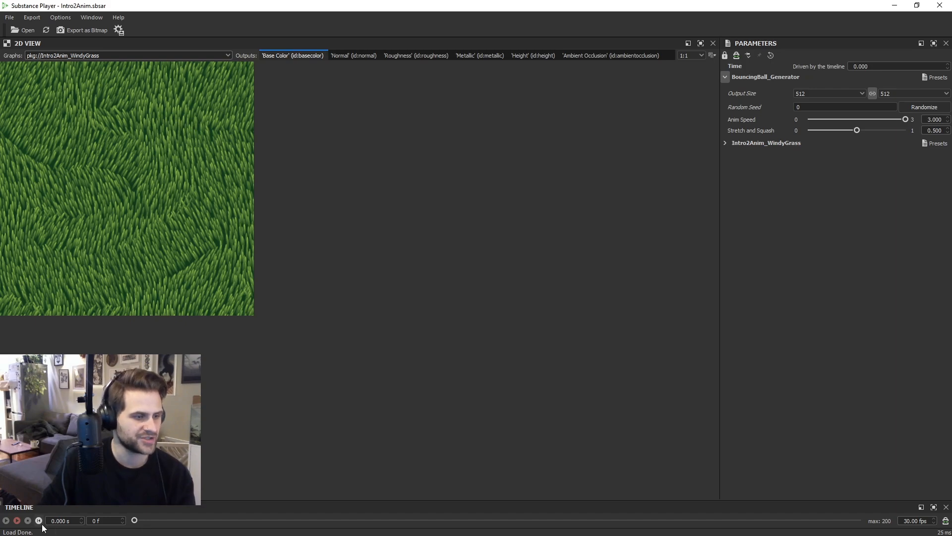
left_click(18, 523)
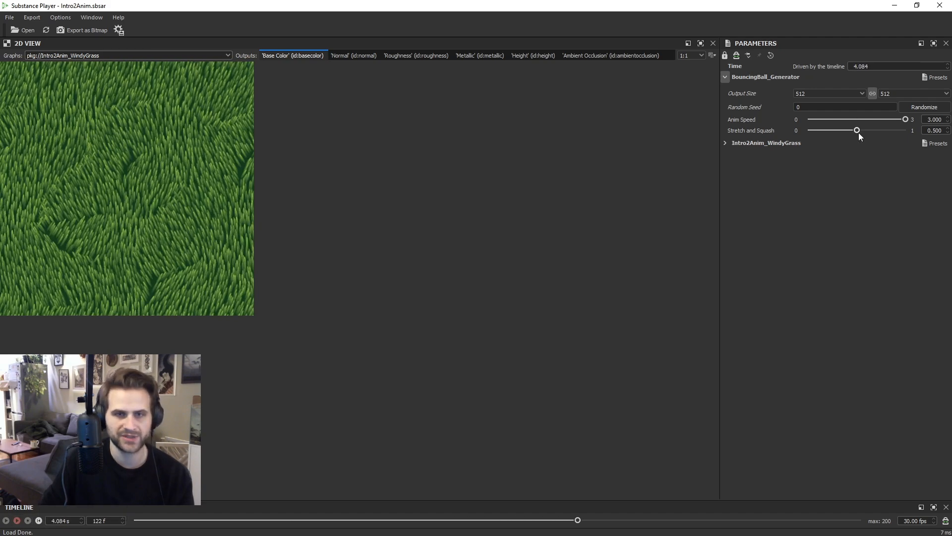
Reveal the Intro2Anim_WindyGrass parameters and set Wind Speed to 0.2.
left_click(726, 143)
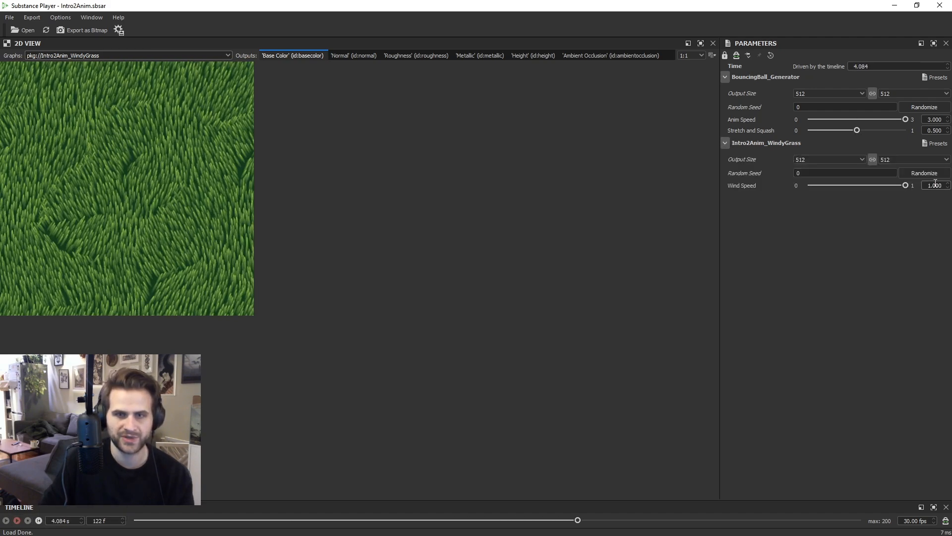
type(".3")
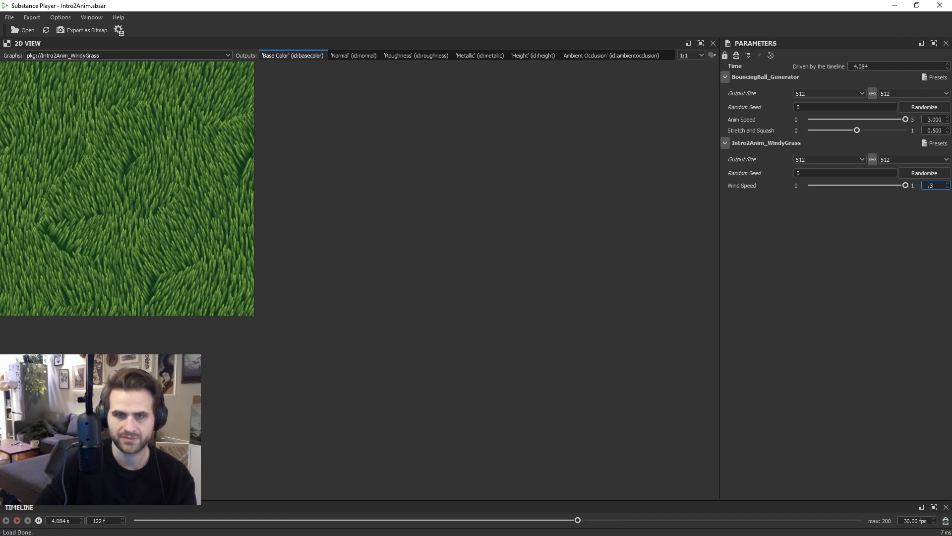
key("Return")
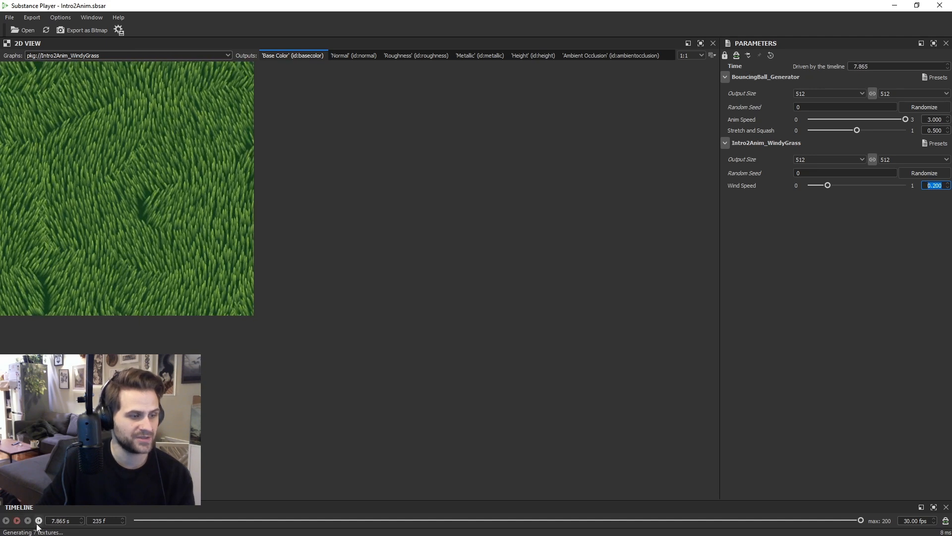
Show the 3D view beside the 2D view and widen it.
left_click(92, 17)
left_click(96, 65)
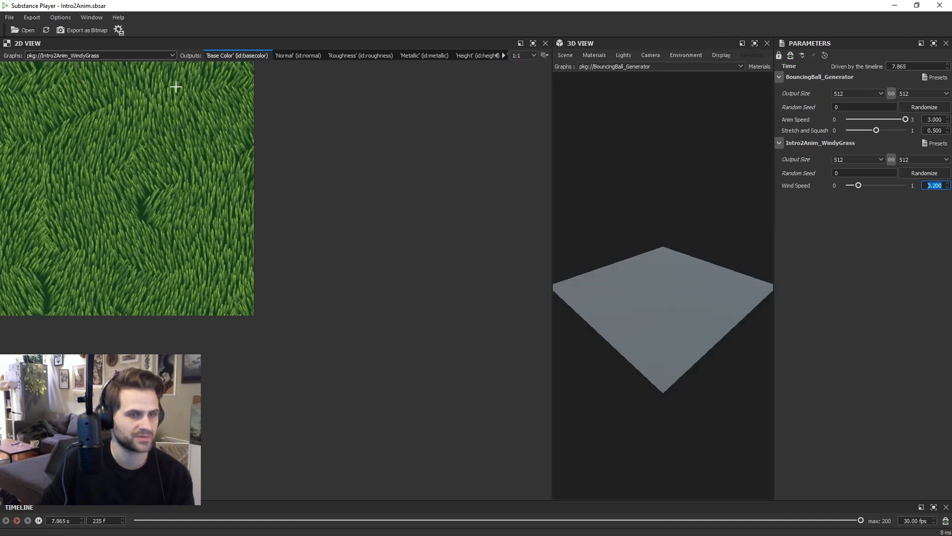
left_click_drag(549, 158, 477, 144)
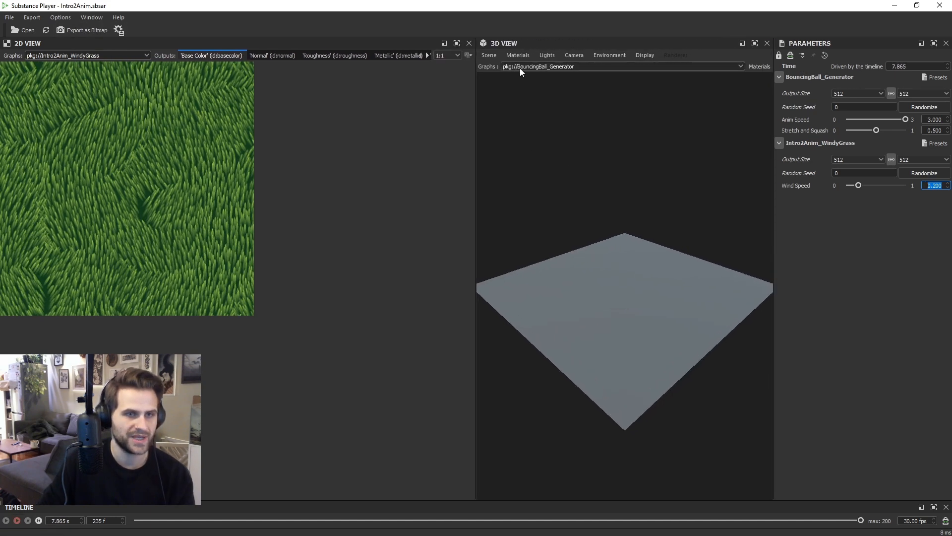
Change the 3D view's mesh to Sphere 2 Tiles.
left_click(495, 54)
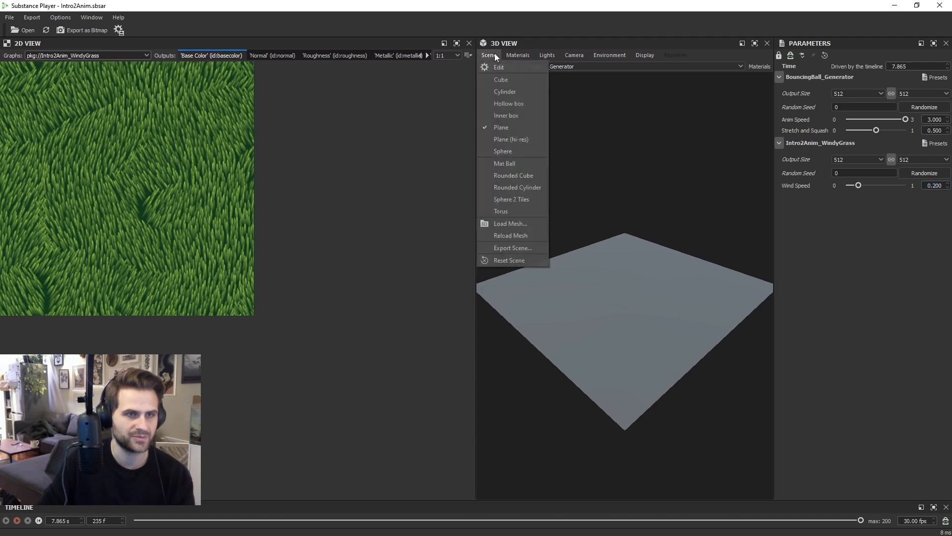
left_click(525, 198)
scroll(662, 257, "down", 3)
scroll(639, 246, "up", 2)
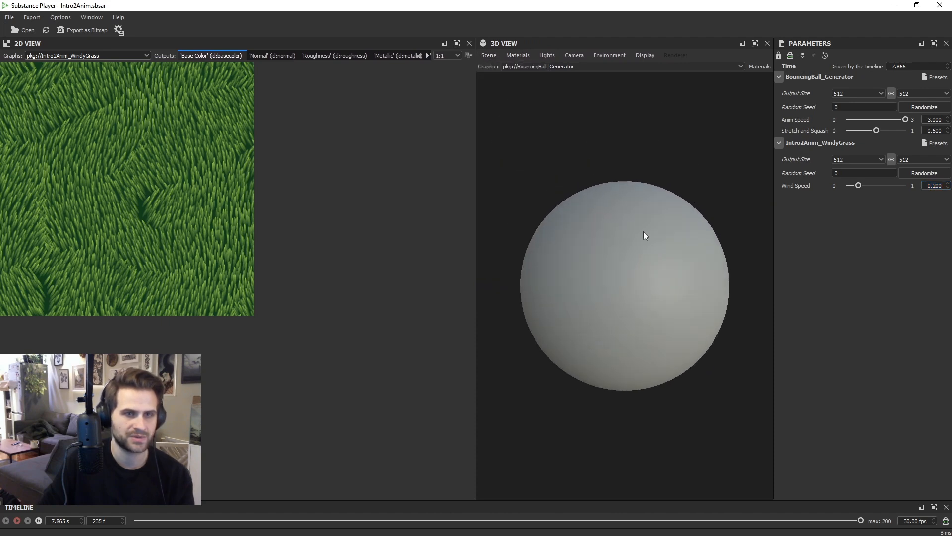
Apply the Intro2Anim_WindyGrass graph to the sphere's Default material and play the animation.
left_click(560, 66)
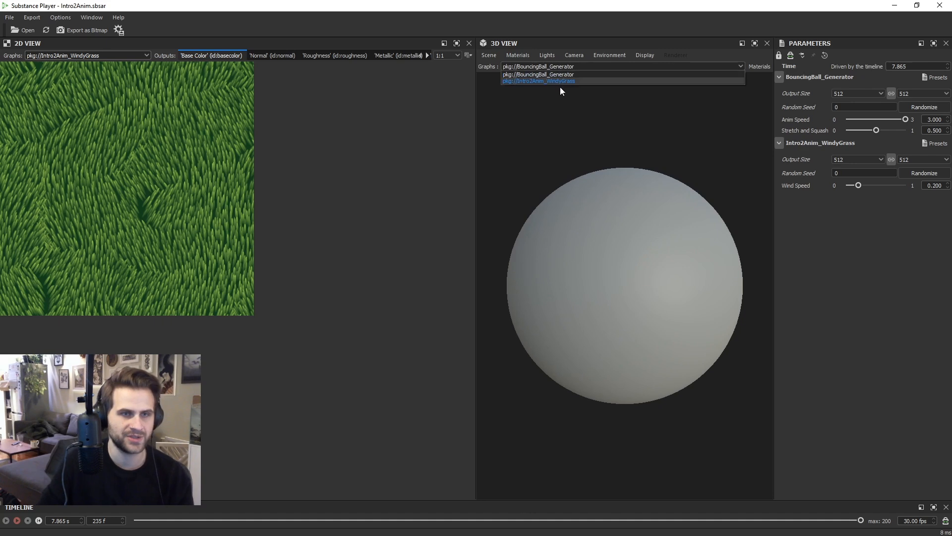
left_click(562, 81)
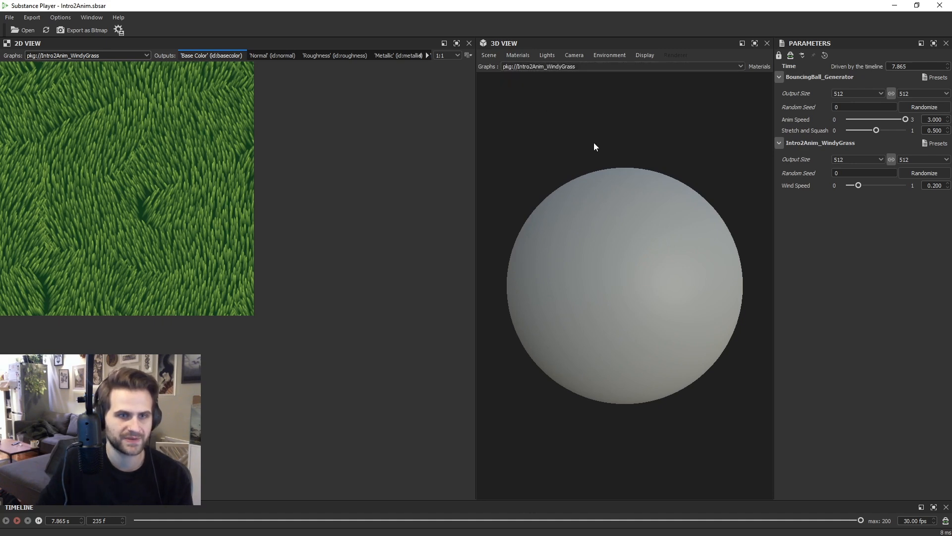
middle_click_drag(714, 128, 677, 146)
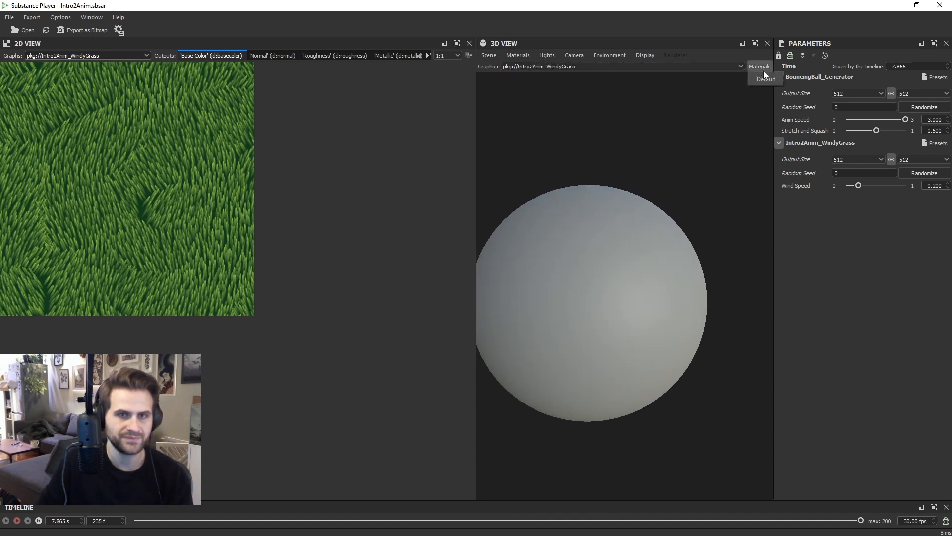
left_click(766, 78)
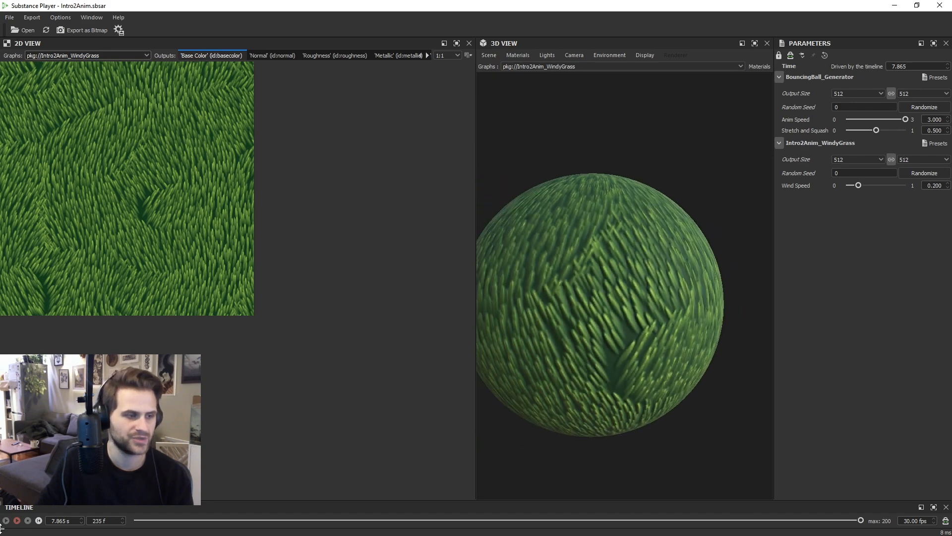
left_click(18, 521)
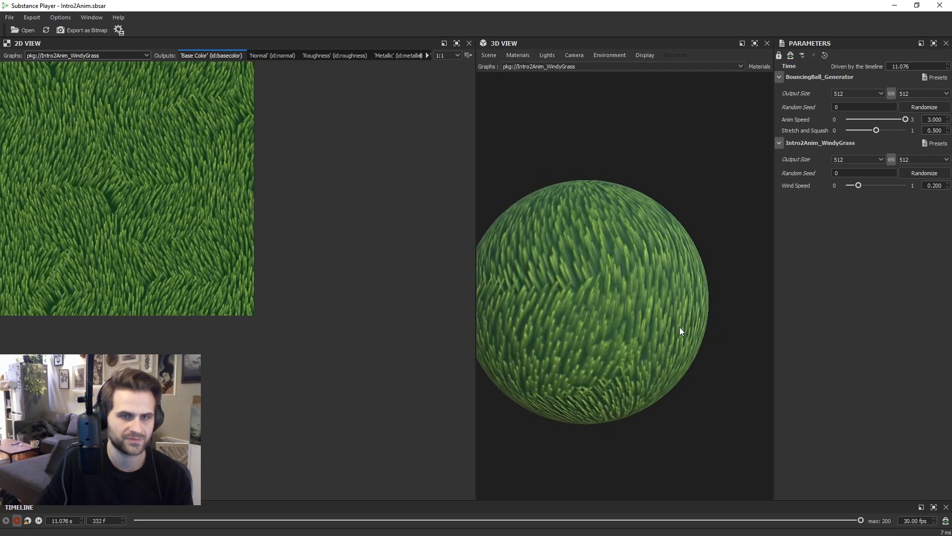
Set the Intro2Anim_WindyGrass output size to 1024 and replay the animation on the sphere from the start.
left_click(39, 520)
left_click(856, 160)
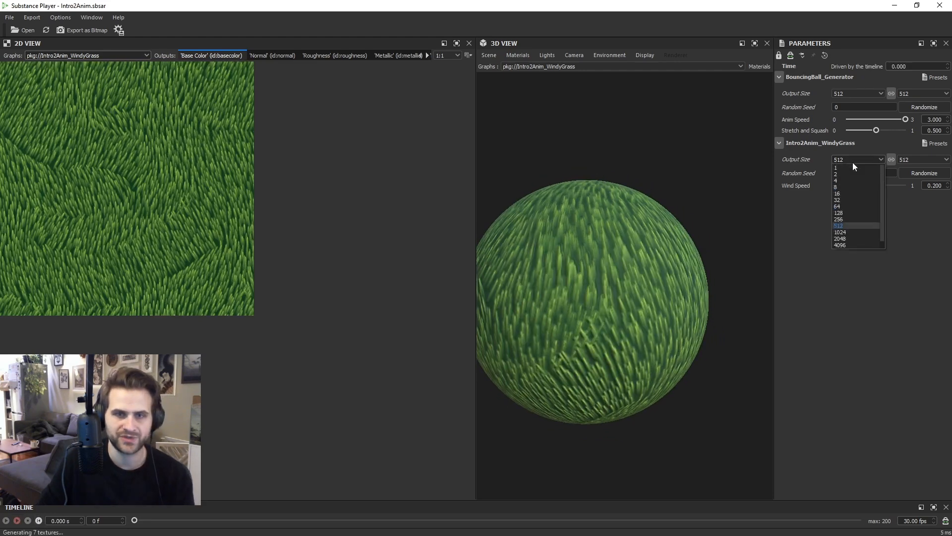
left_click(849, 232)
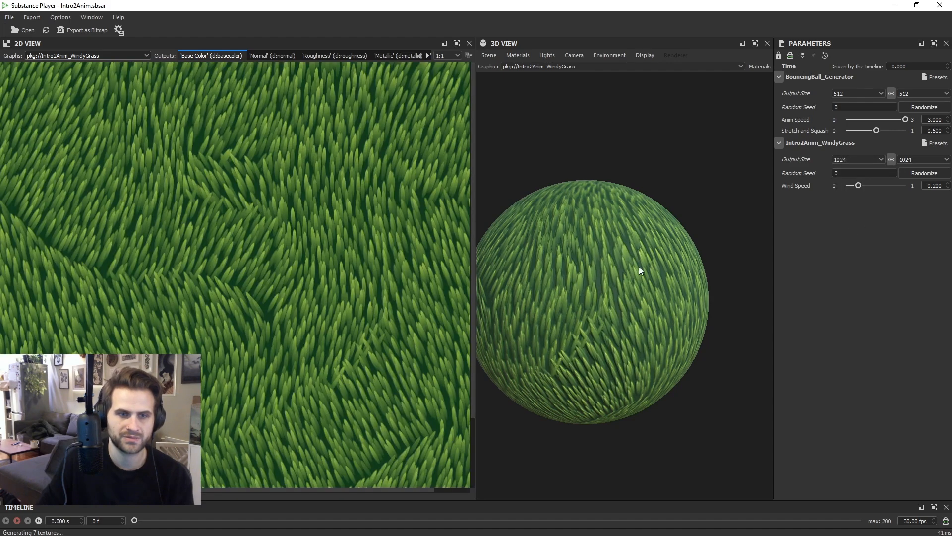
left_click_drag(639, 267, 678, 281)
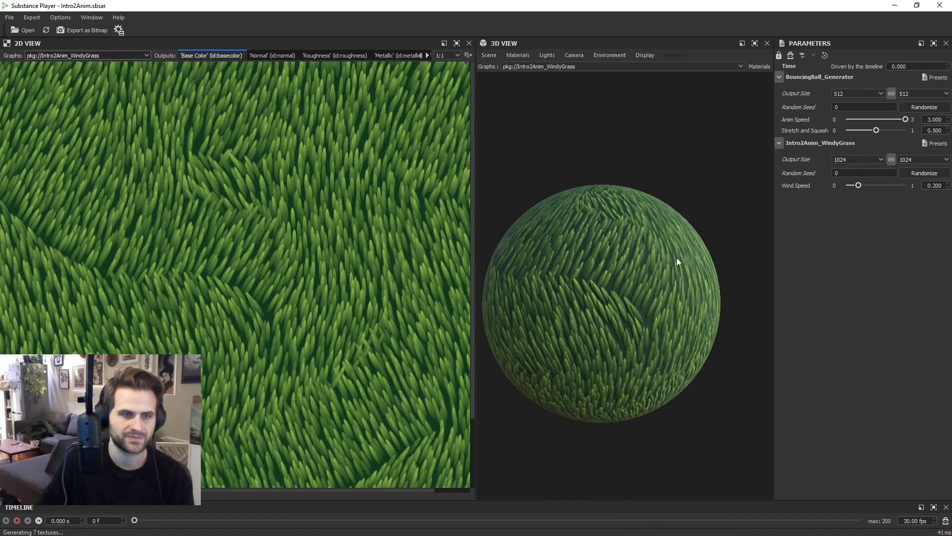
left_click(18, 520)
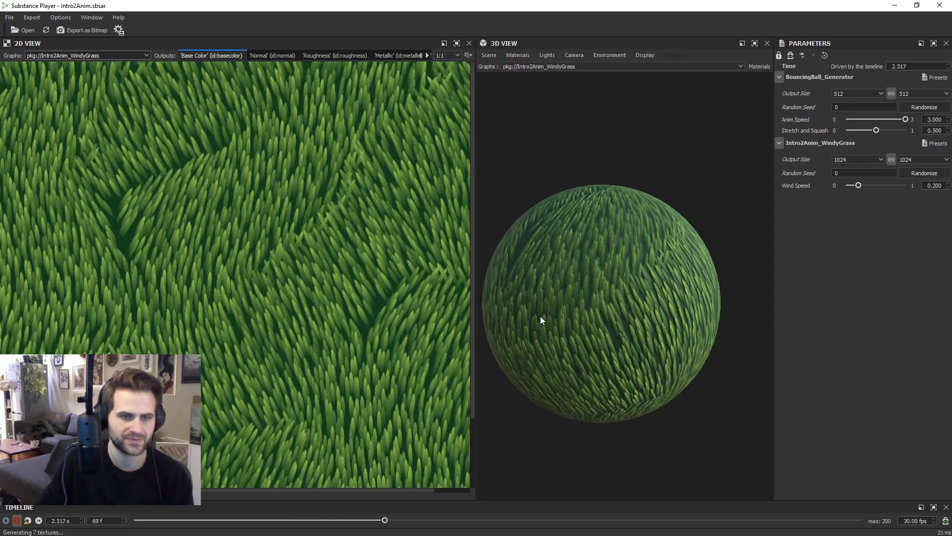
Inspect the grass animation on the sphere, and switch to Substance 3D Designer to review the Gaussian Noise node's settings and the grass node chain.
left_click_drag(540, 317, 600, 320)
scroll(600, 320, "down", 1)
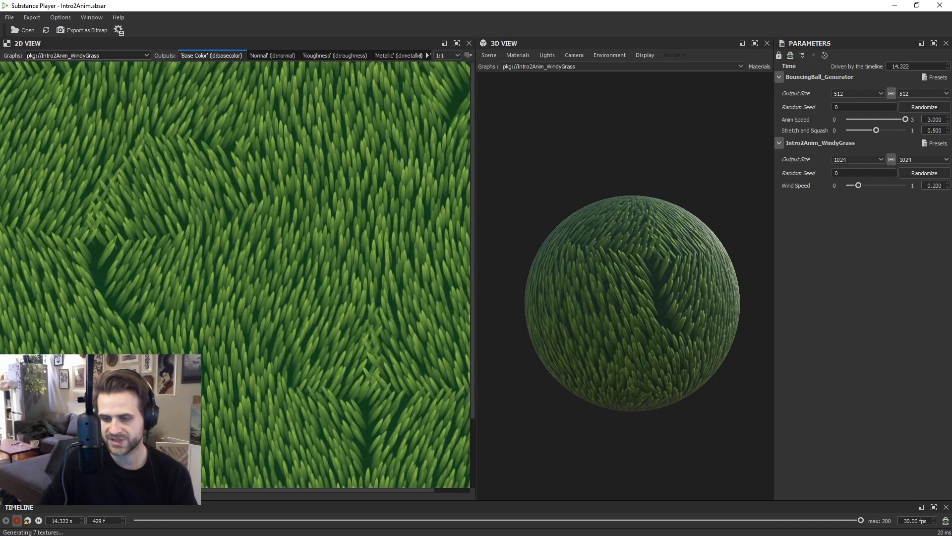
key("alt+Tab")
scroll(293, 383, "up", 3)
left_click(241, 345)
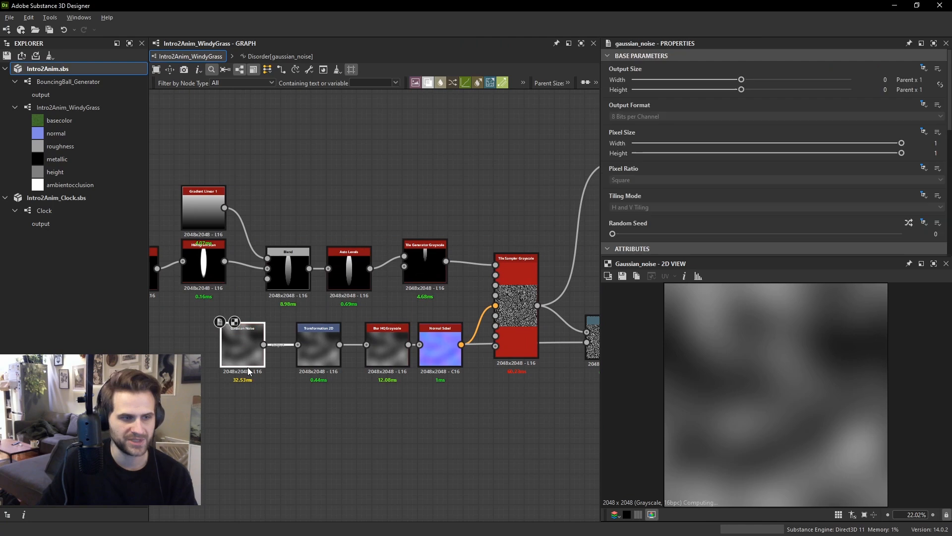
scroll(803, 403, "down", 2)
scroll(909, 218, "down", 6)
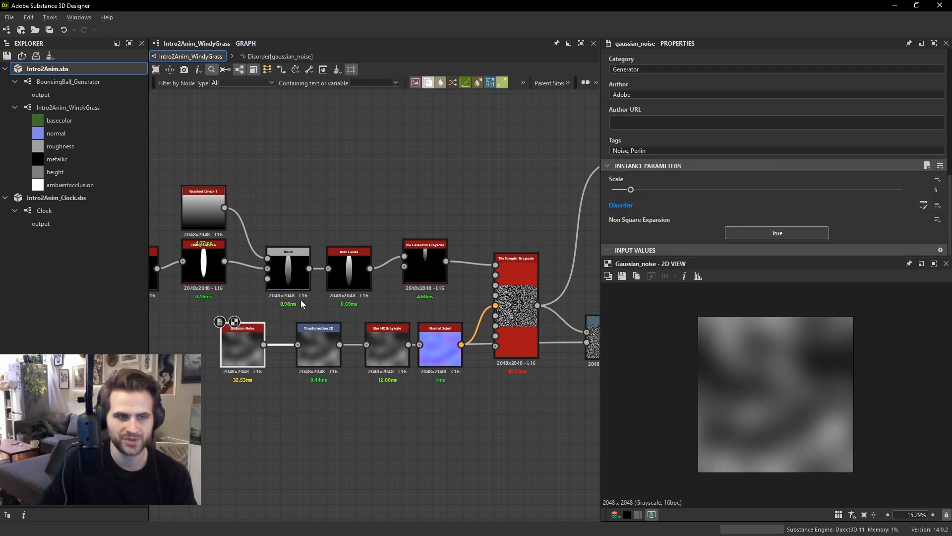
left_click_drag(300, 190, 554, 346)
scroll(511, 375, "up", 2)
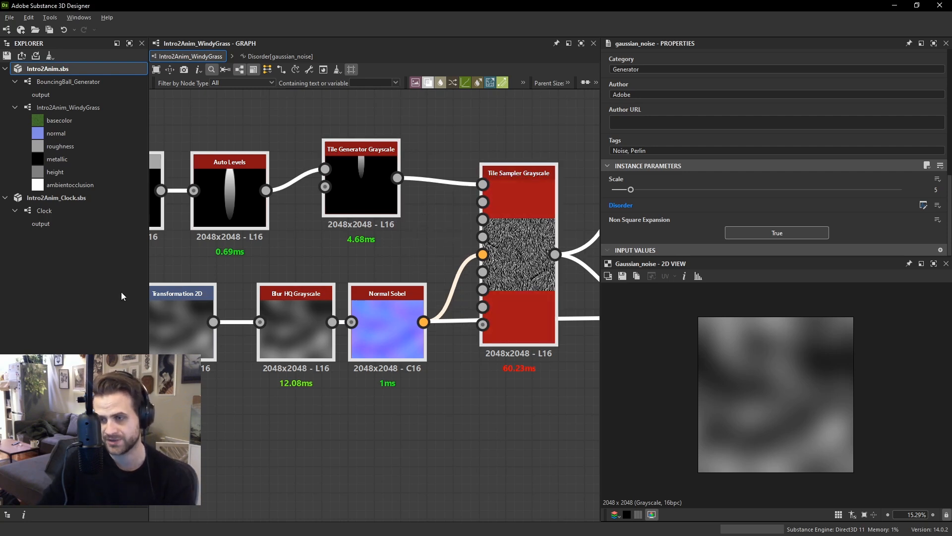
scroll(350, 318, "down", 3)
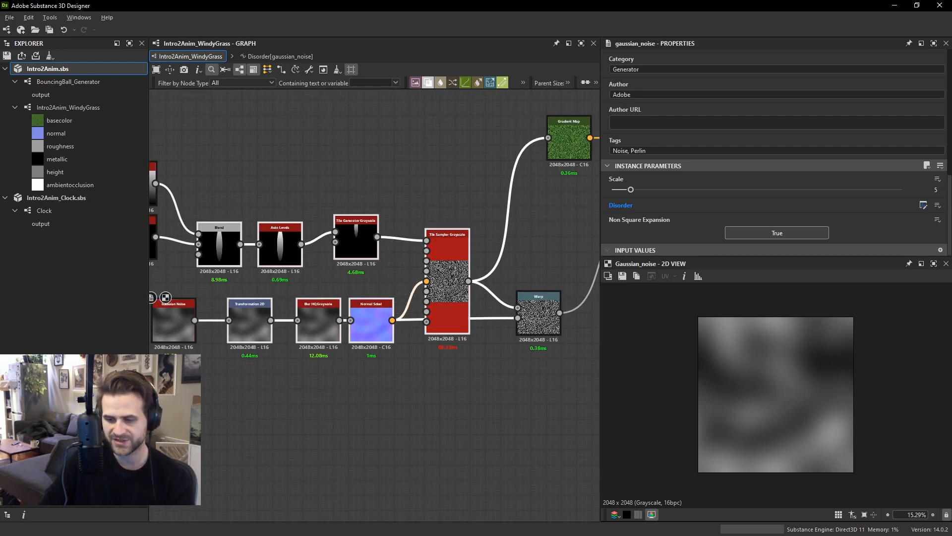
Compare the animated grass in Substance Player with the Tile Sampler Grayscale and Warp node settings in Designer.
key("alt+Tab")
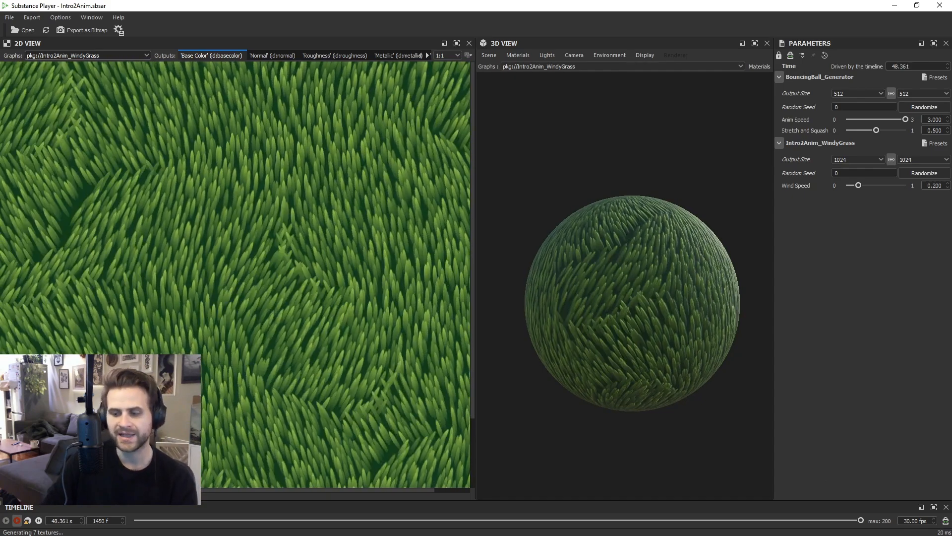
key("alt+Tab")
middle_click_drag(269, 142, 374, 171)
left_click(541, 288)
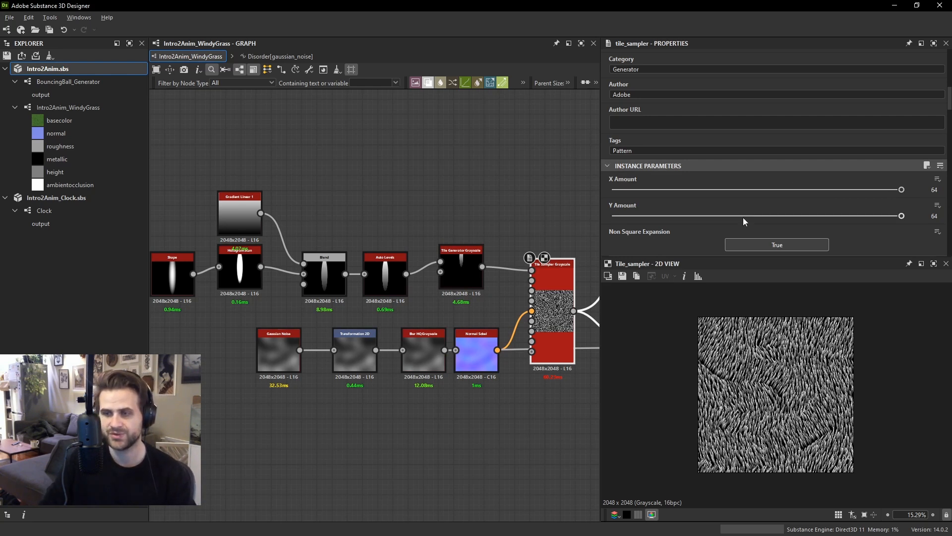
middle_click_drag(516, 290, 366, 297)
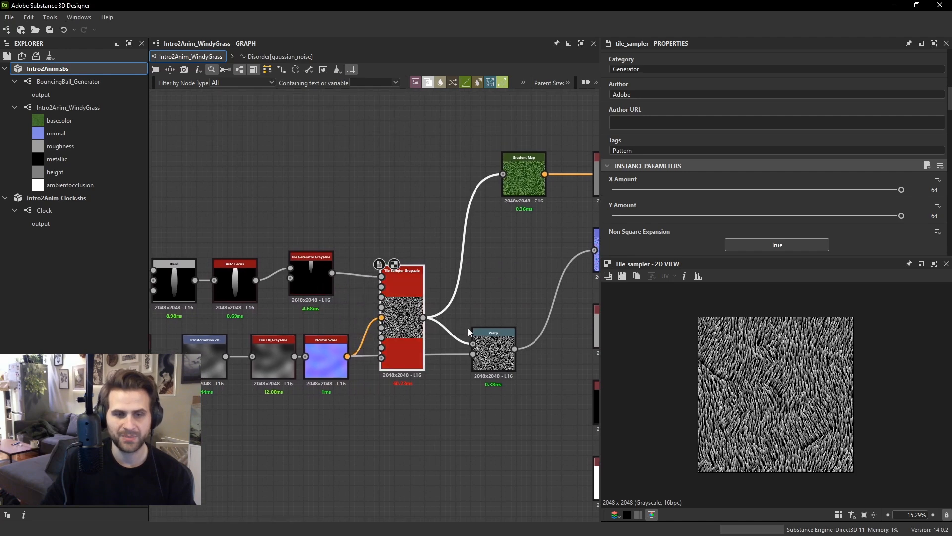
left_click(501, 362)
scroll(347, 248, "down", 5)
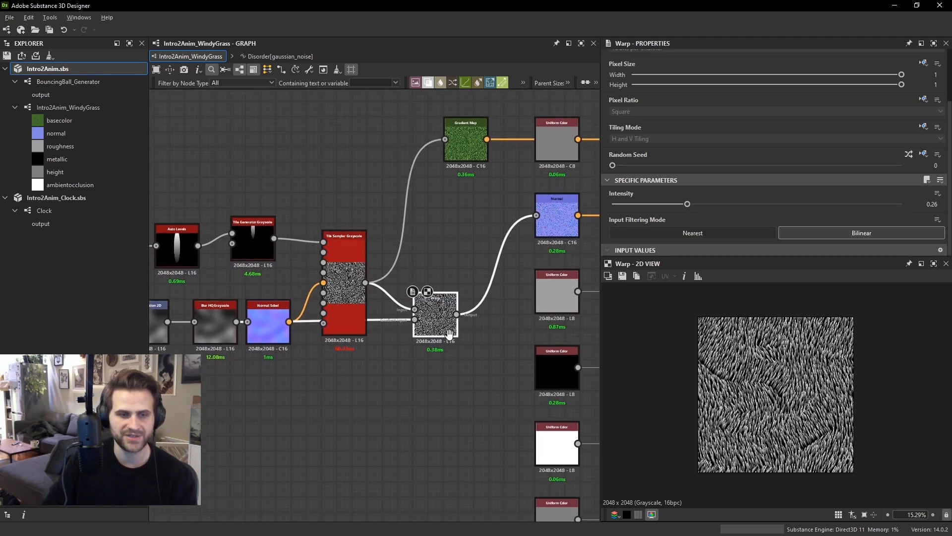
Display the Tile Sampler Grayscale output enlarged in the 2D view.
left_click_drag(201, 165, 402, 264)
scroll(403, 269, "up", 2)
double_click(389, 248)
scroll(736, 381, "up", 10)
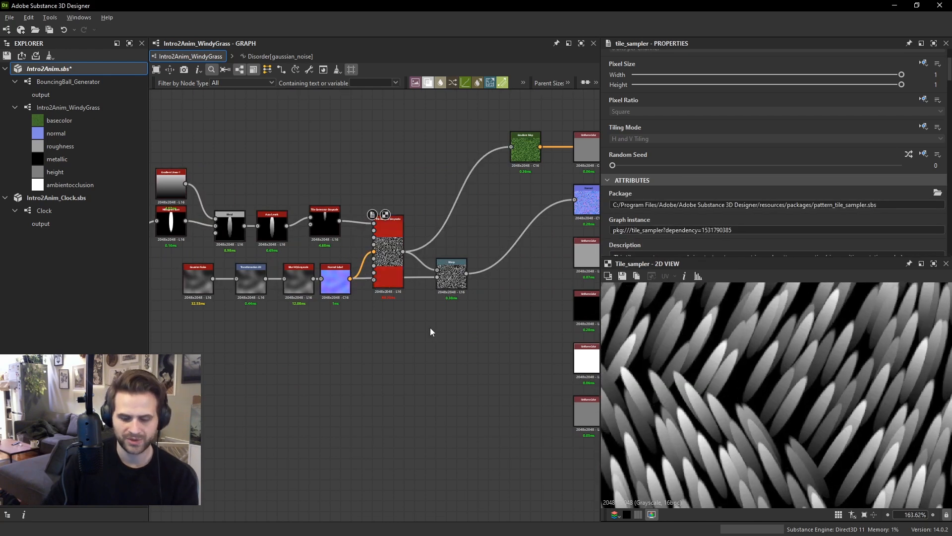
Add a Vector Morph Grayscale node fed by the Tile Sampler and Normal Sobel outputs, and set its Amount to 0.18.
key("space")
type("vec")
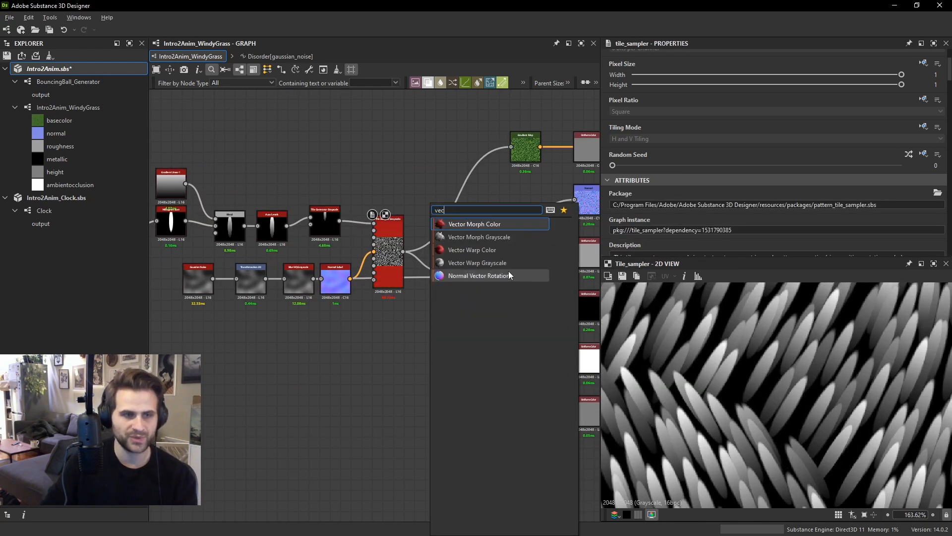
left_click(480, 237)
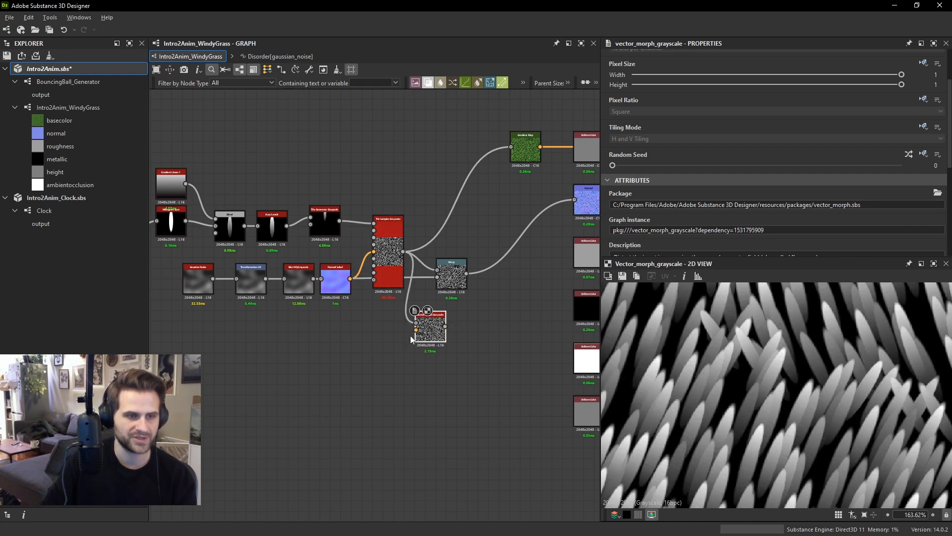
scroll(794, 377, "down", 5)
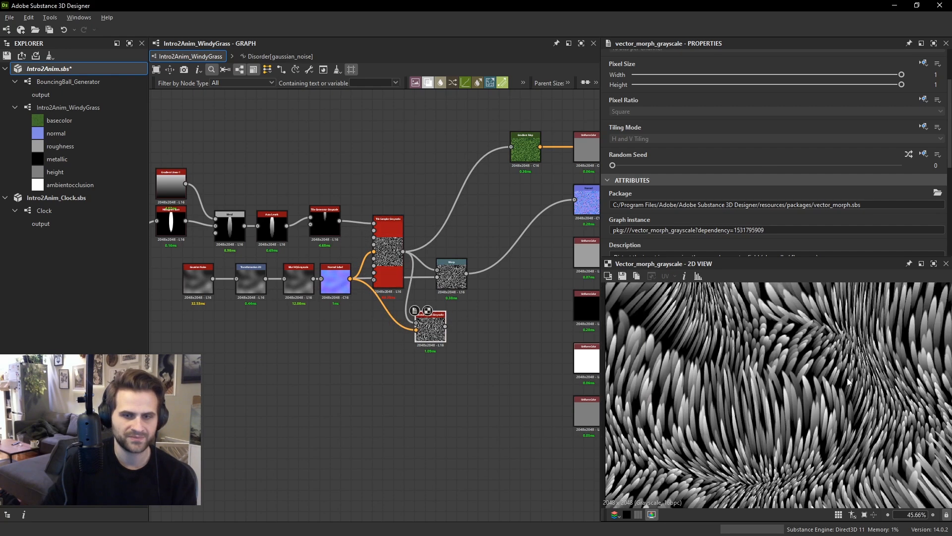
scroll(812, 239, "down", 5)
left_click_drag(812, 235, 665, 243)
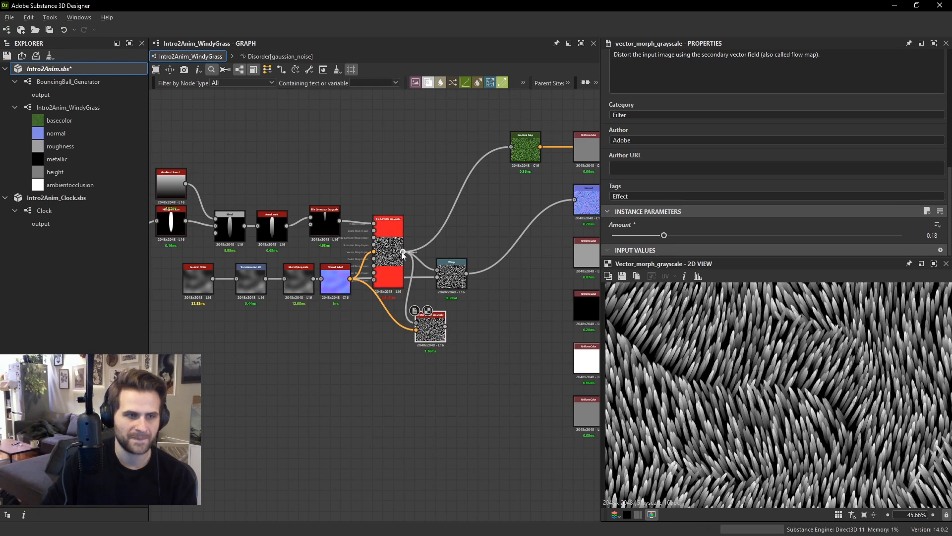
Replace the Warp node with the Vector Morph Grayscale, feeding its output to the Gradient Map and Normal nodes, and delete the Warp.
left_click_drag(455, 275, 518, 321)
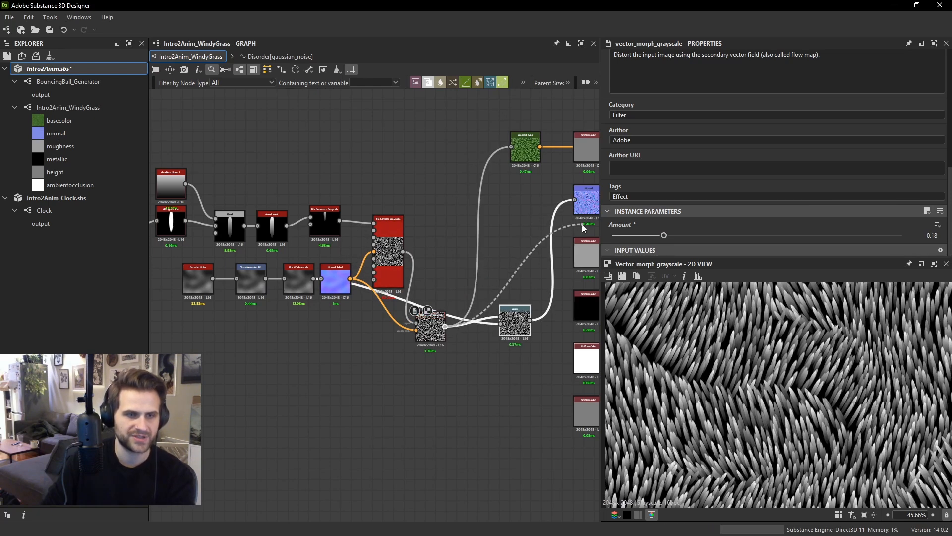
left_click_drag(583, 224, 574, 200)
left_click_drag(430, 327, 449, 243)
left_click(509, 325)
key("Delete")
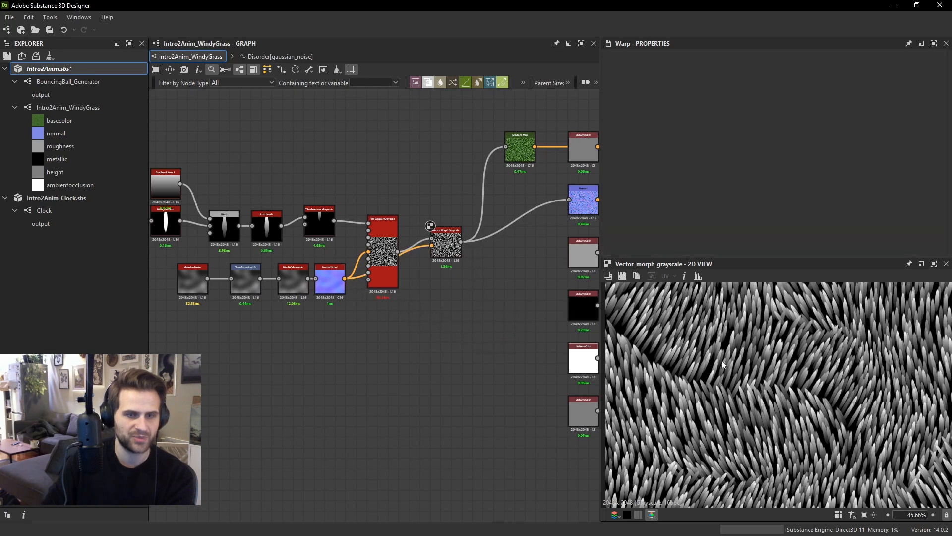
scroll(777, 389, "up", 5)
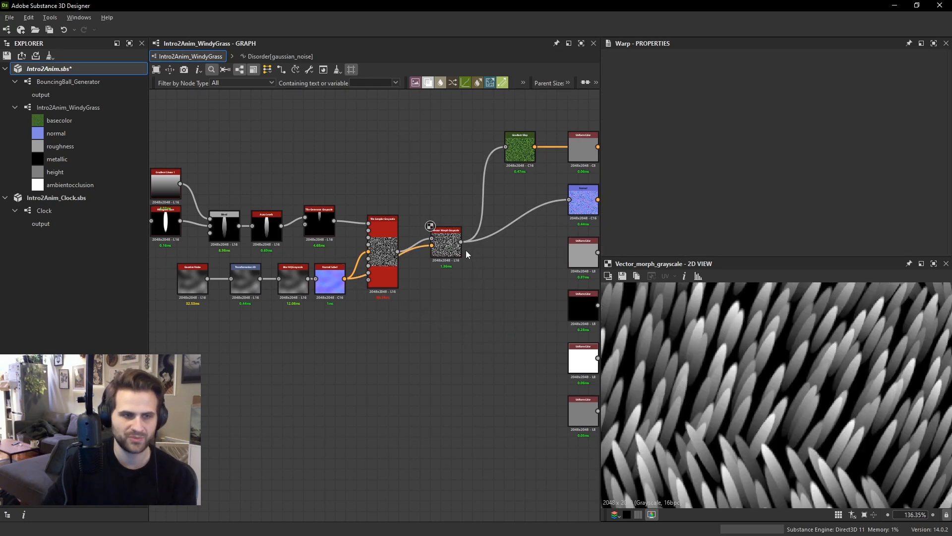
left_click(446, 245)
left_click_drag(446, 244, 456, 259)
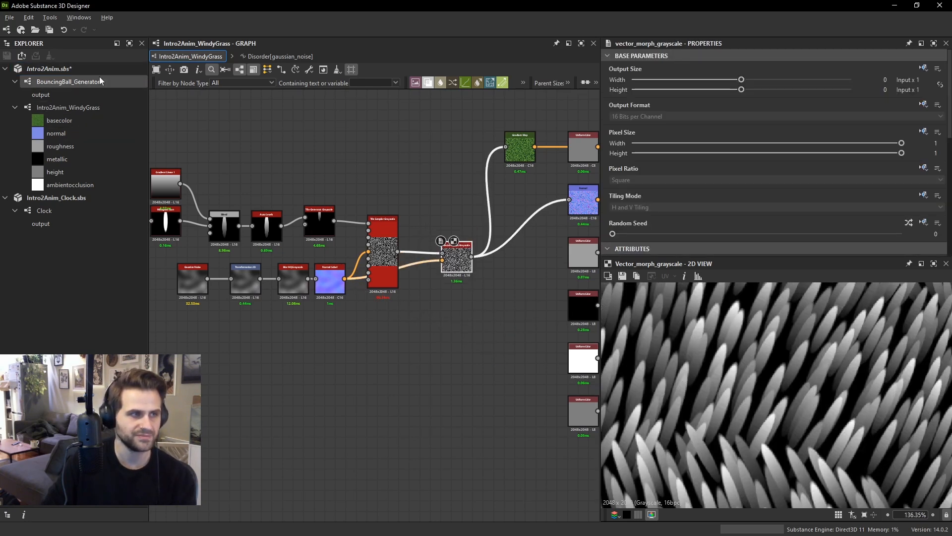
Republish the saved Intro2Anim package as .sbsar and reload it in Substance Player.
left_click(78, 69)
right_click(86, 67)
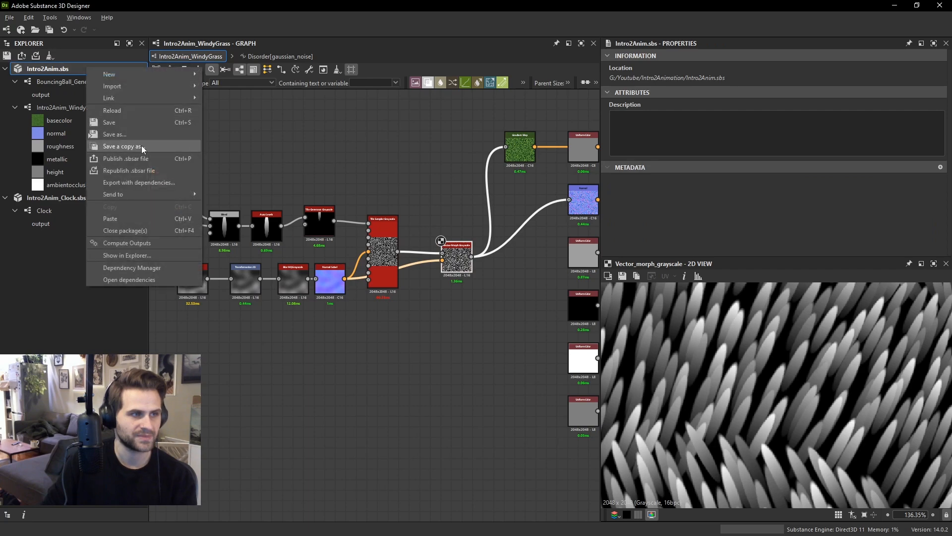
left_click(149, 170)
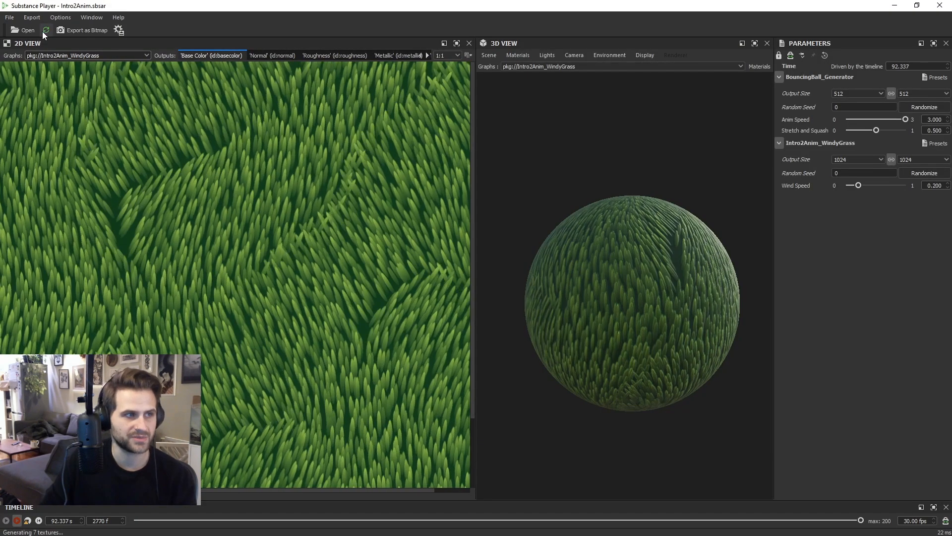
left_click(46, 30)
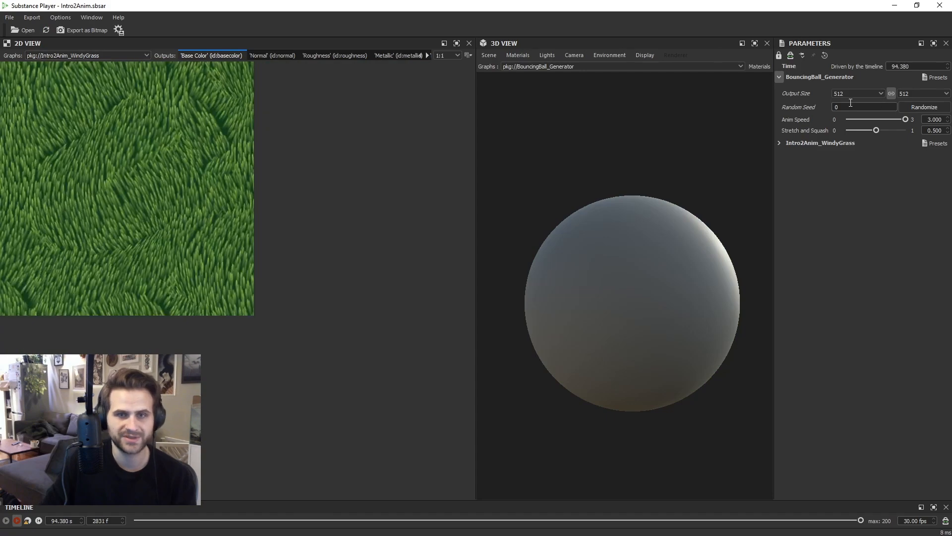
Expand the Intro2Anim_WindyGrass parameters and apply that graph to the sphere in the 3D view.
left_click(785, 143)
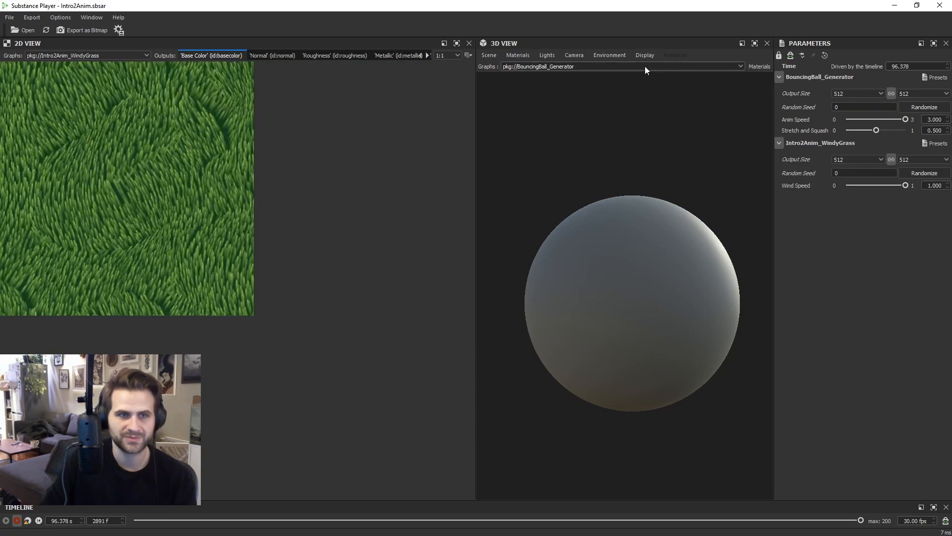
left_click(645, 67)
left_click(538, 81)
left_click(740, 66)
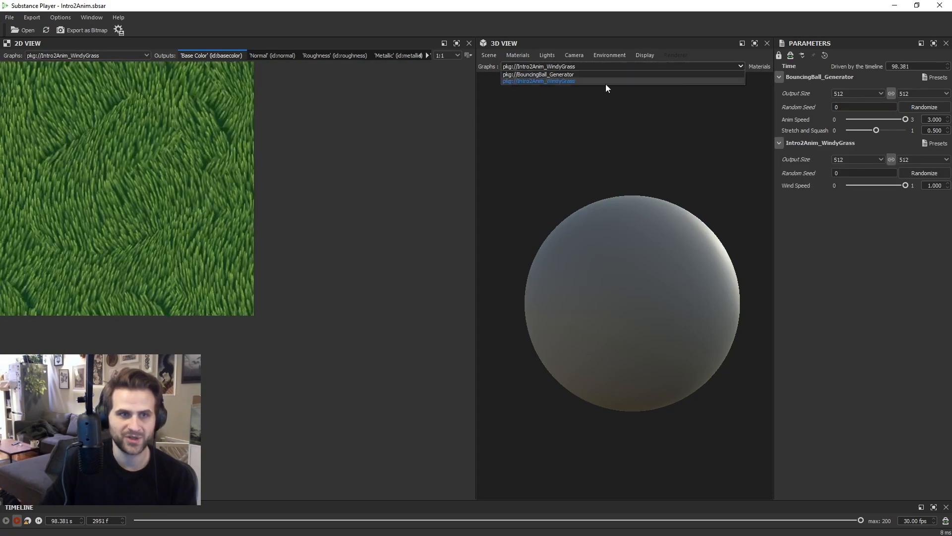
left_click(599, 82)
left_click(766, 80)
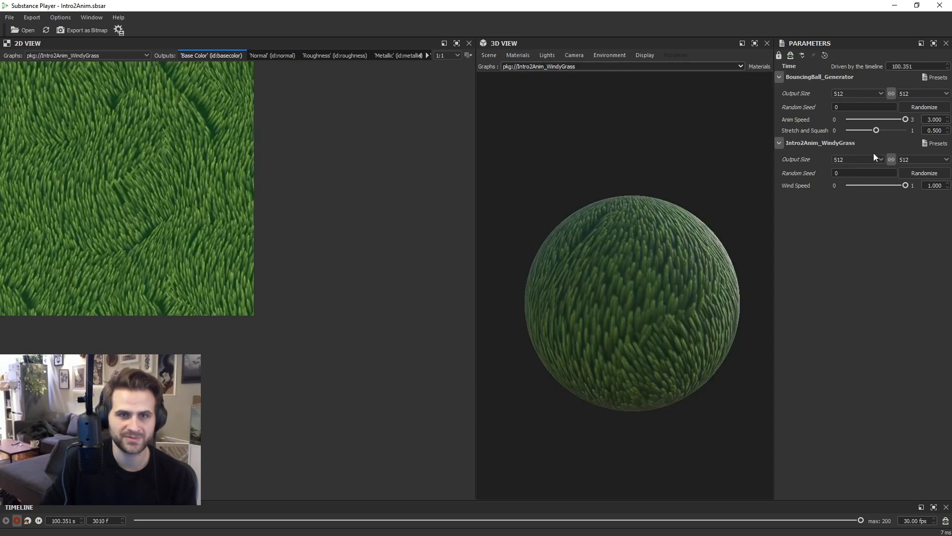
Set the Intro2Anim_WindyGrass output size to 1024 and its Wind Speed to 0.2.
left_click(864, 159)
left_click(853, 232)
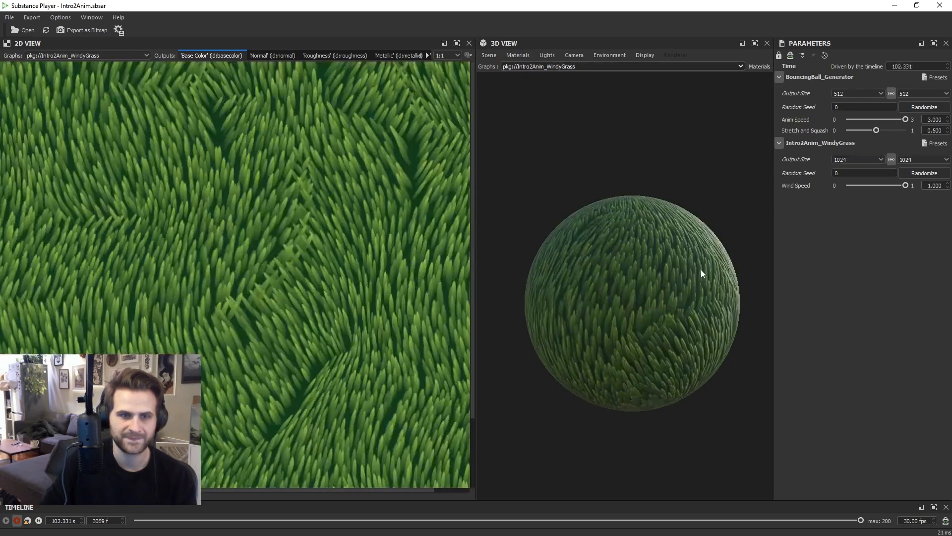
left_click_drag(906, 185, 871, 184)
double_click(935, 185)
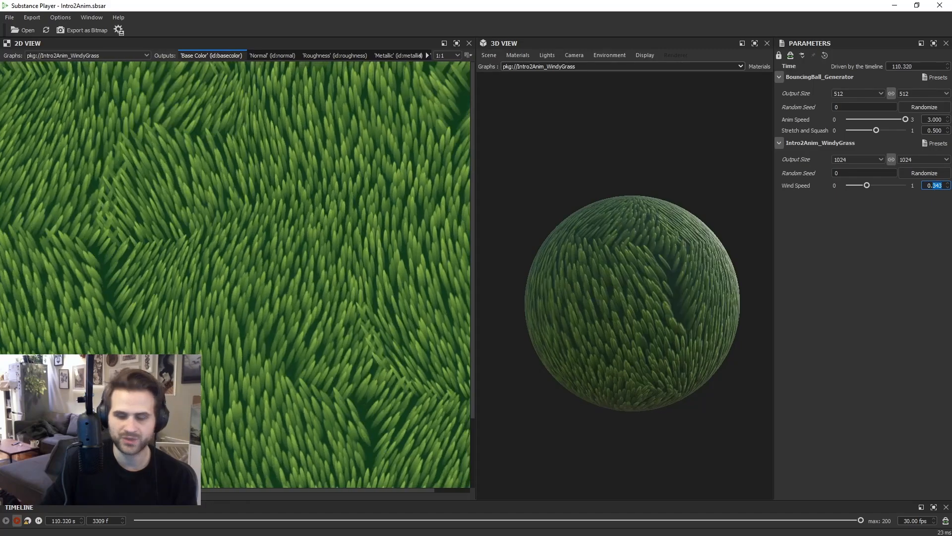
type("2")
key("Return")
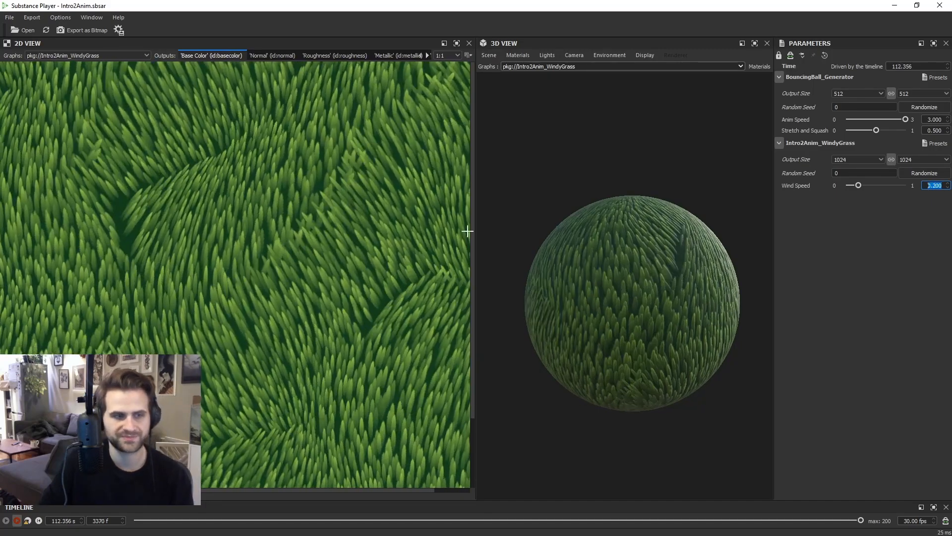